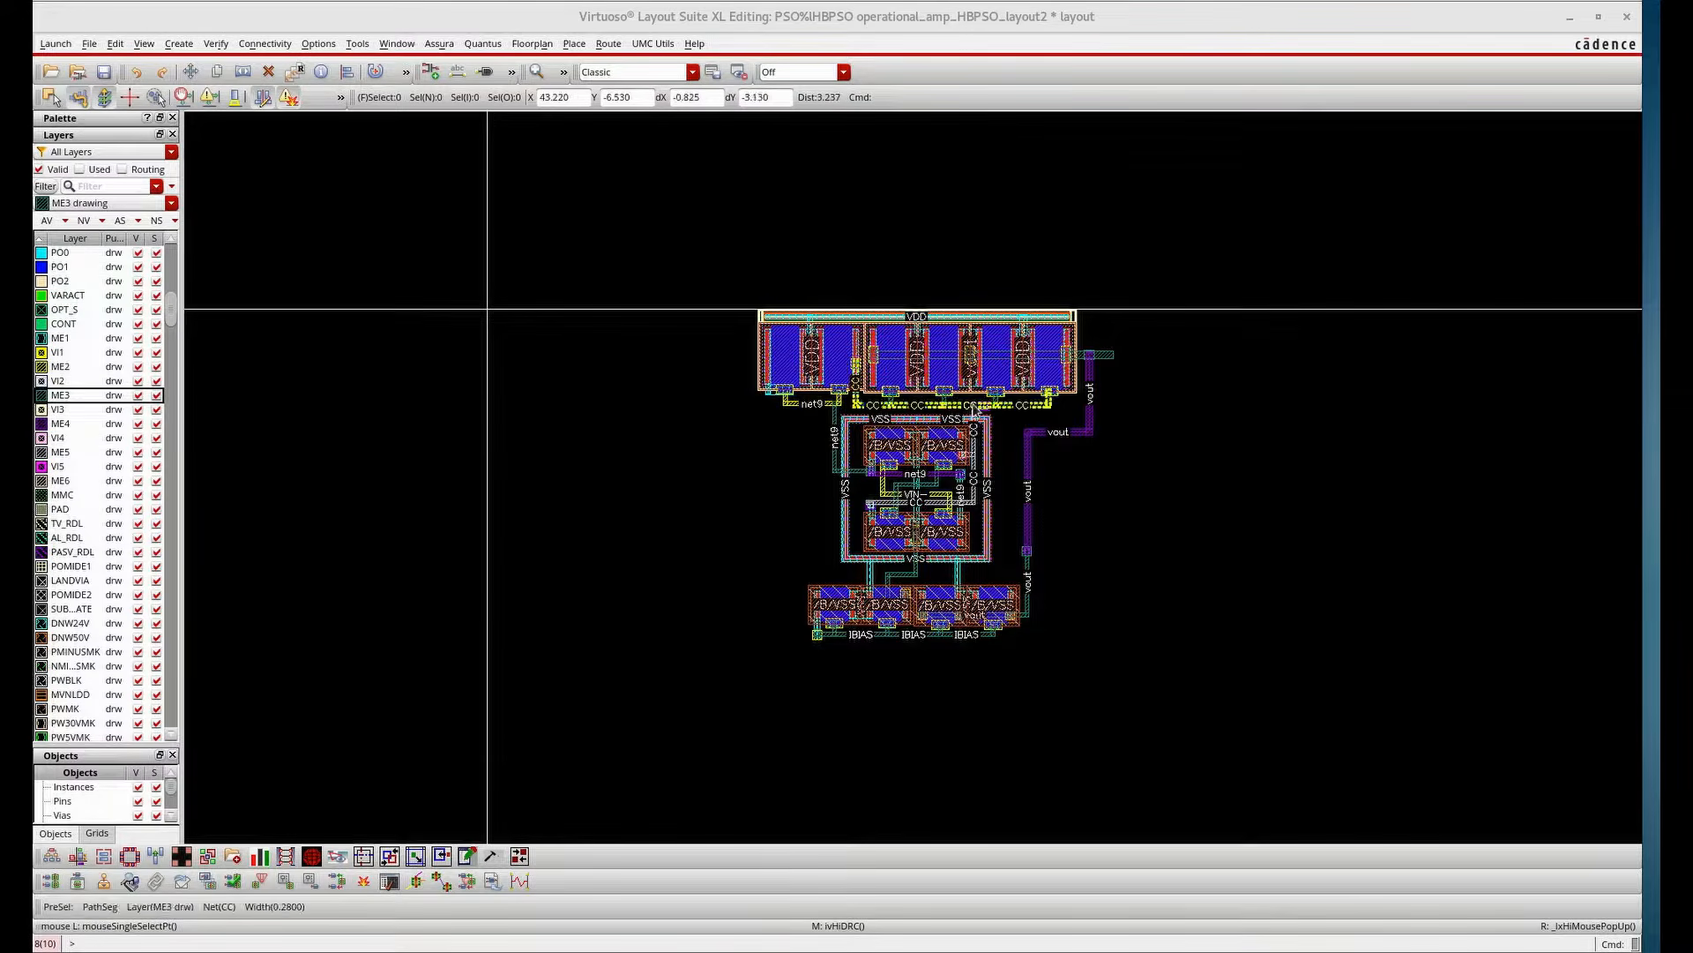
# Create an output pin named vout as a rectangle on the end of the vout metal route beside the PMOS block
pyautogui.keyDown('ctrl'); pyautogui.scroll(1, 893, 485); pyautogui.keyUp('ctrl')
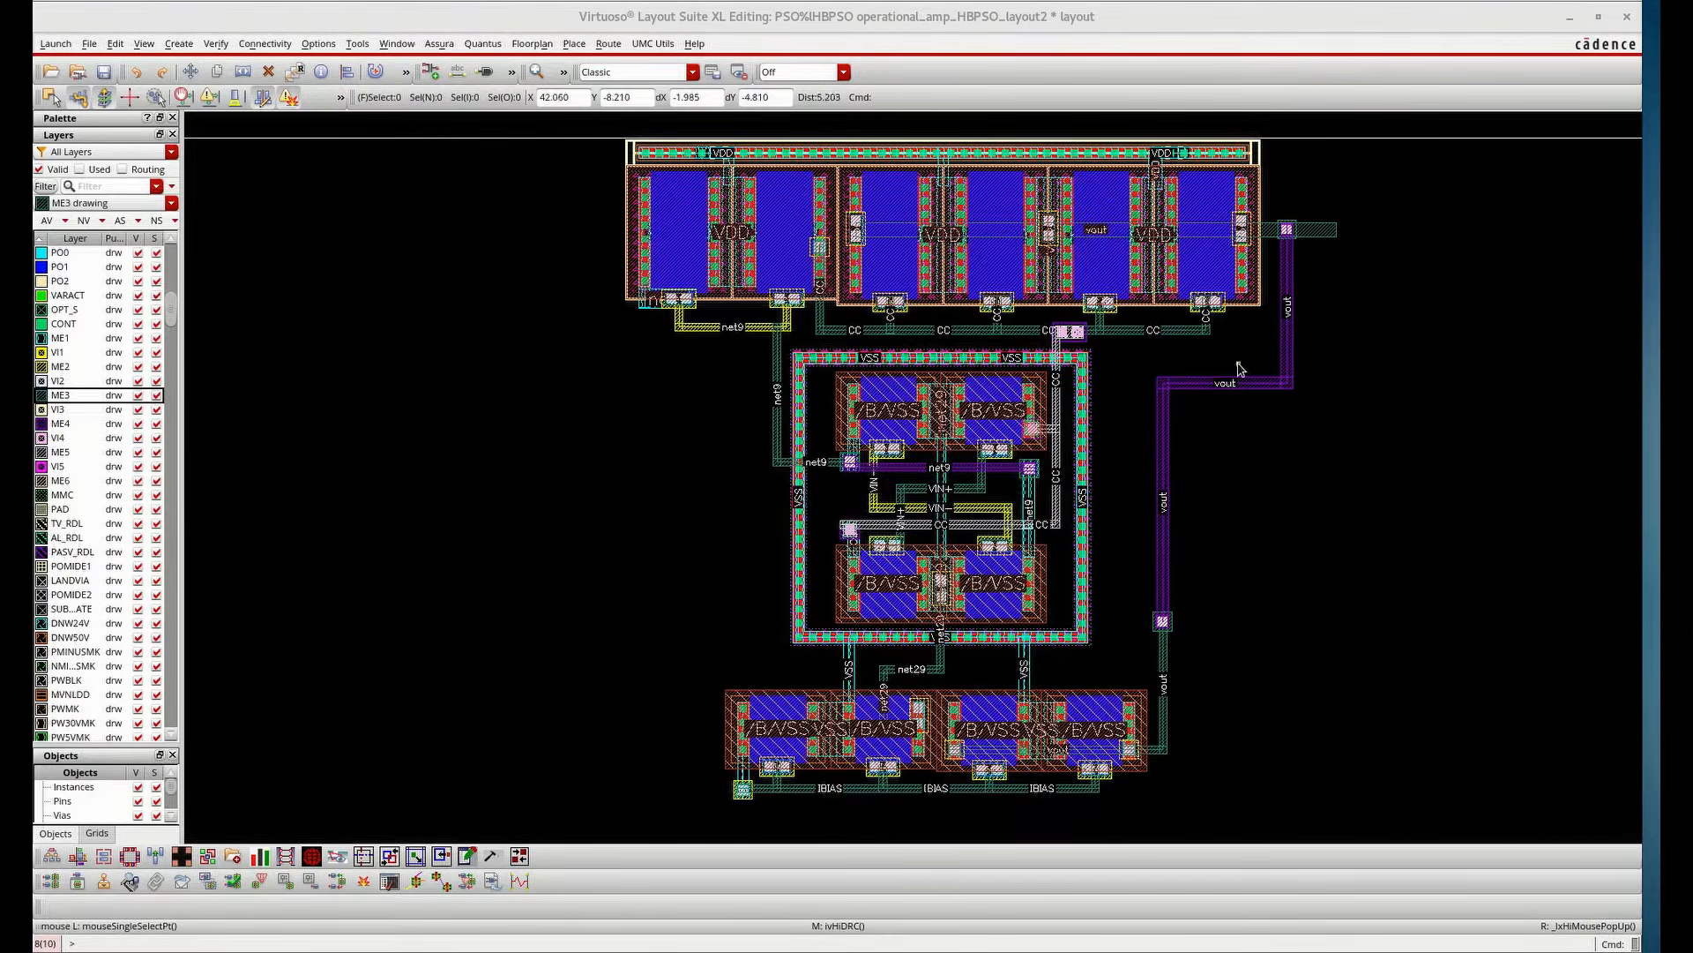
pyautogui.click(179, 44)
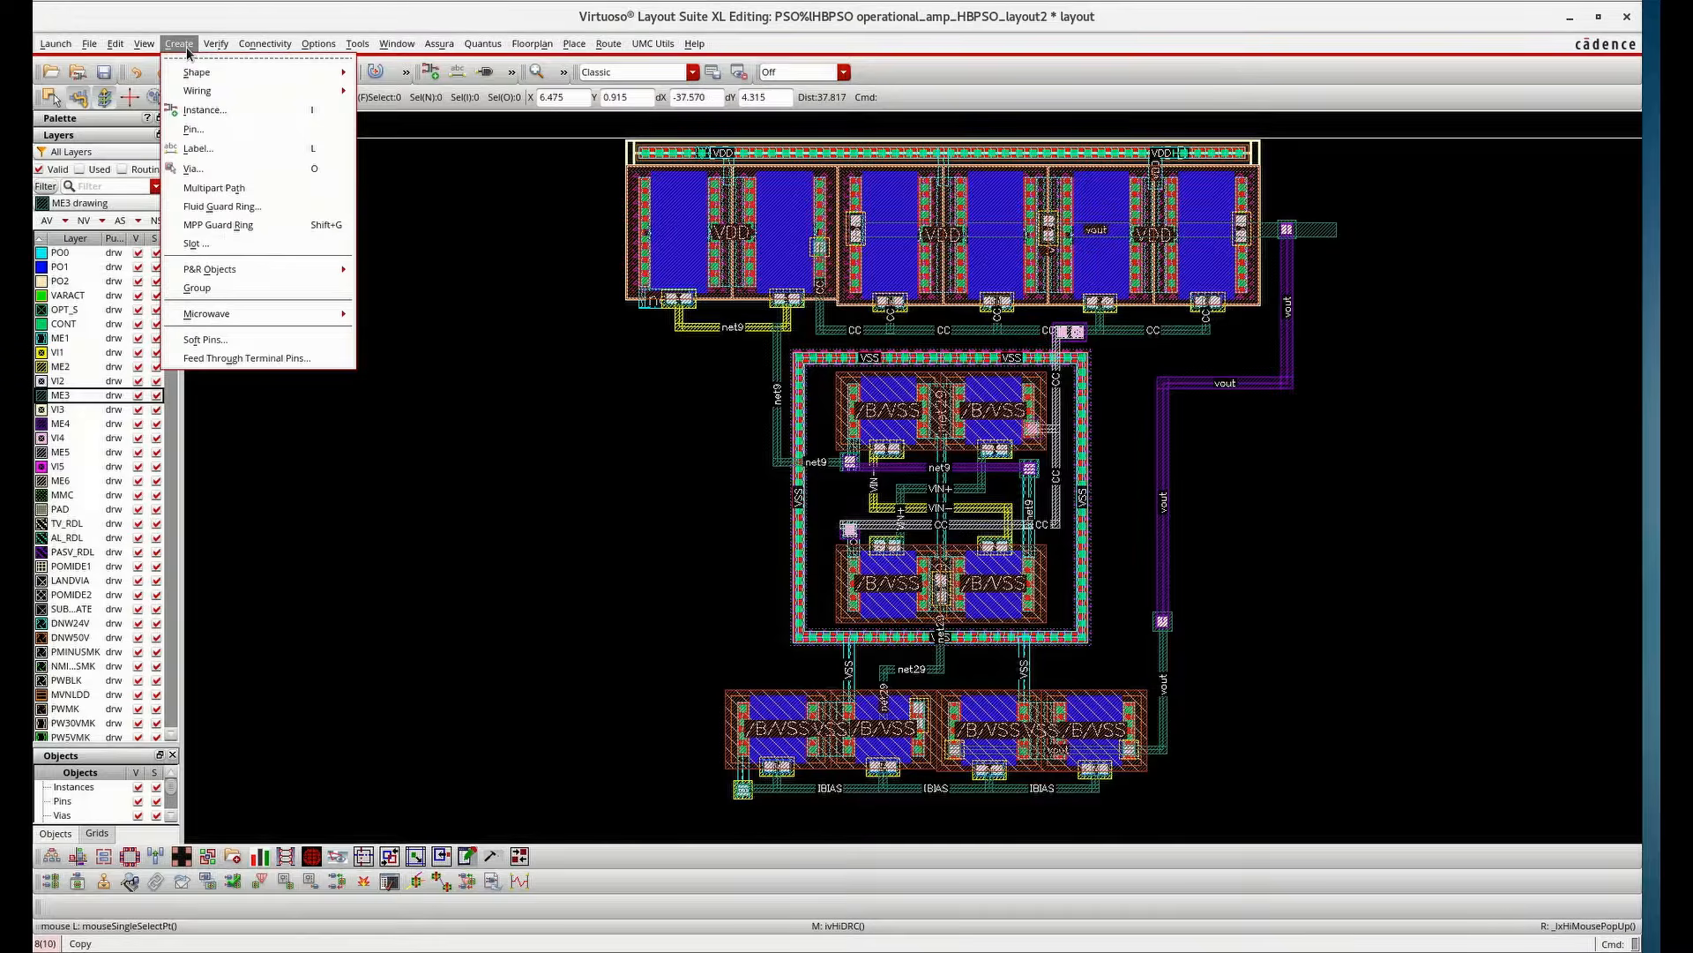
pyautogui.click(203, 130)
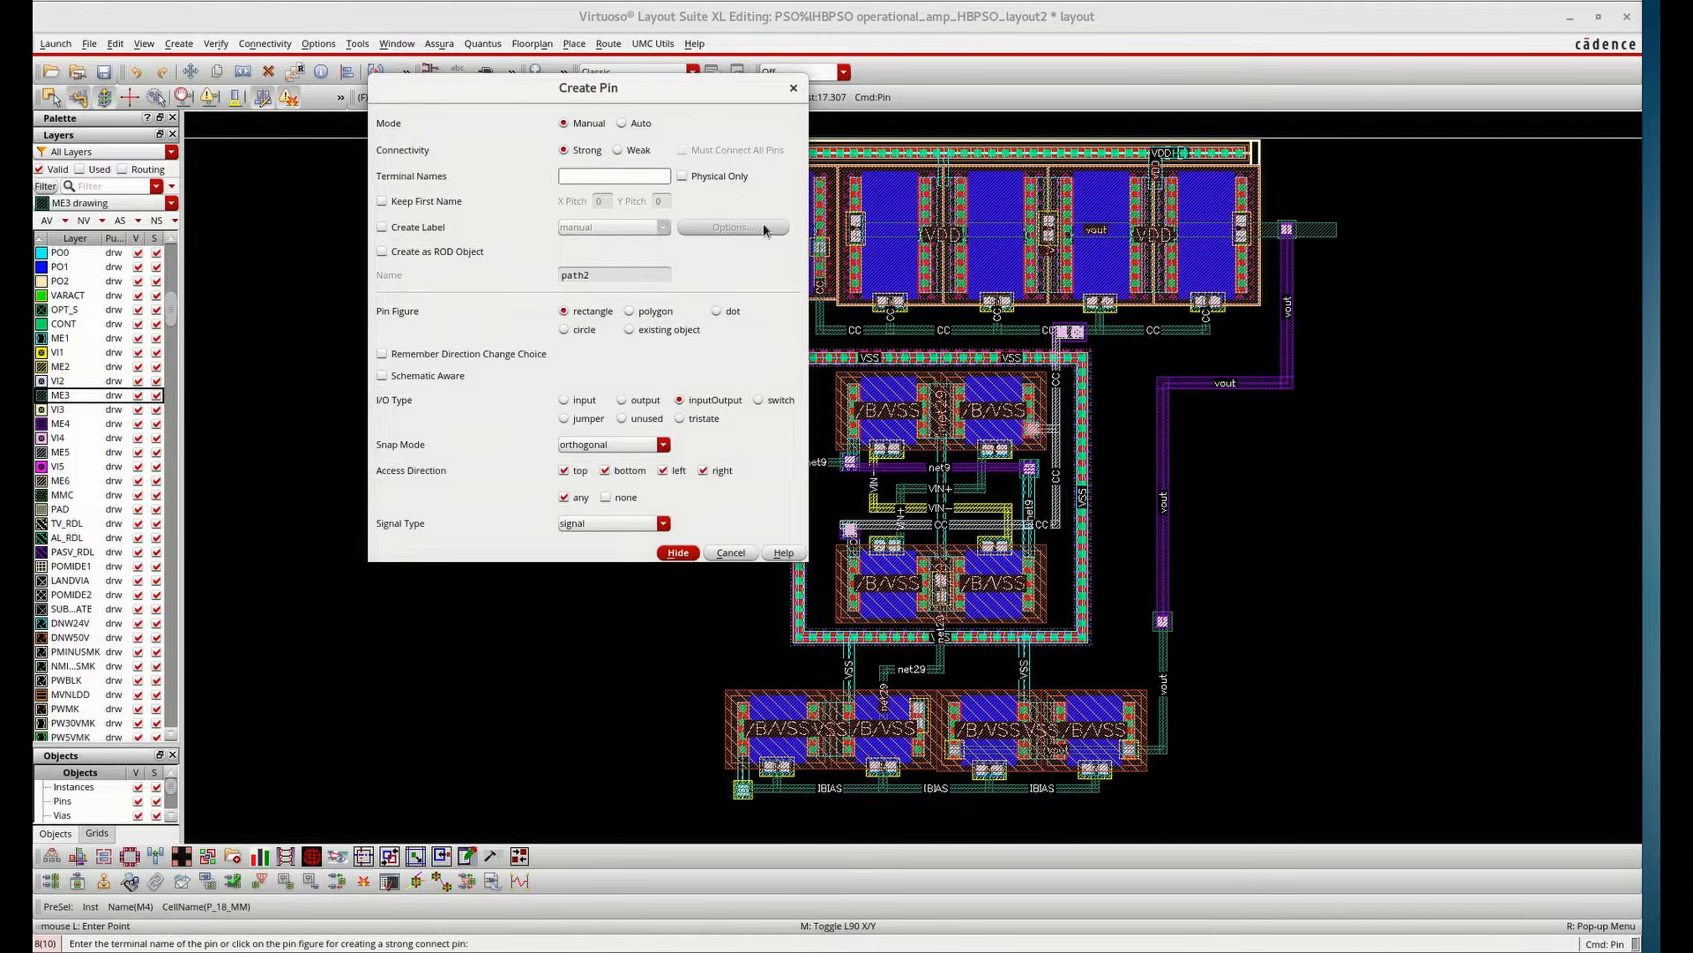
pyautogui.click(629, 174)
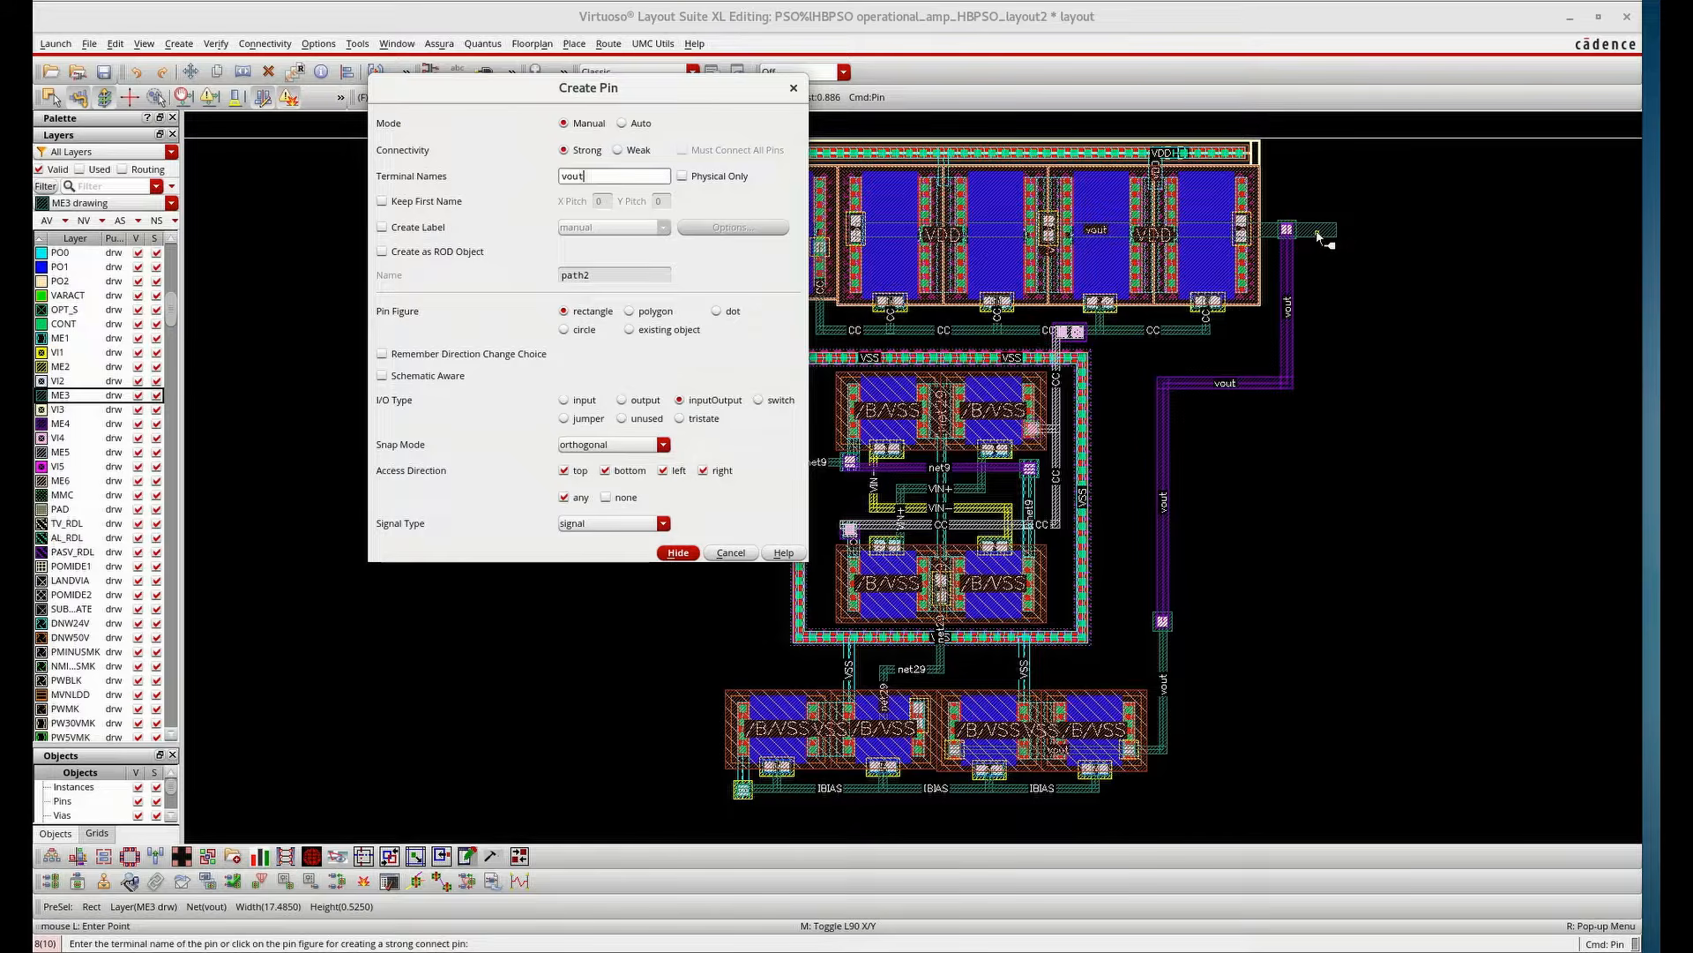
pyautogui.click(622, 400)
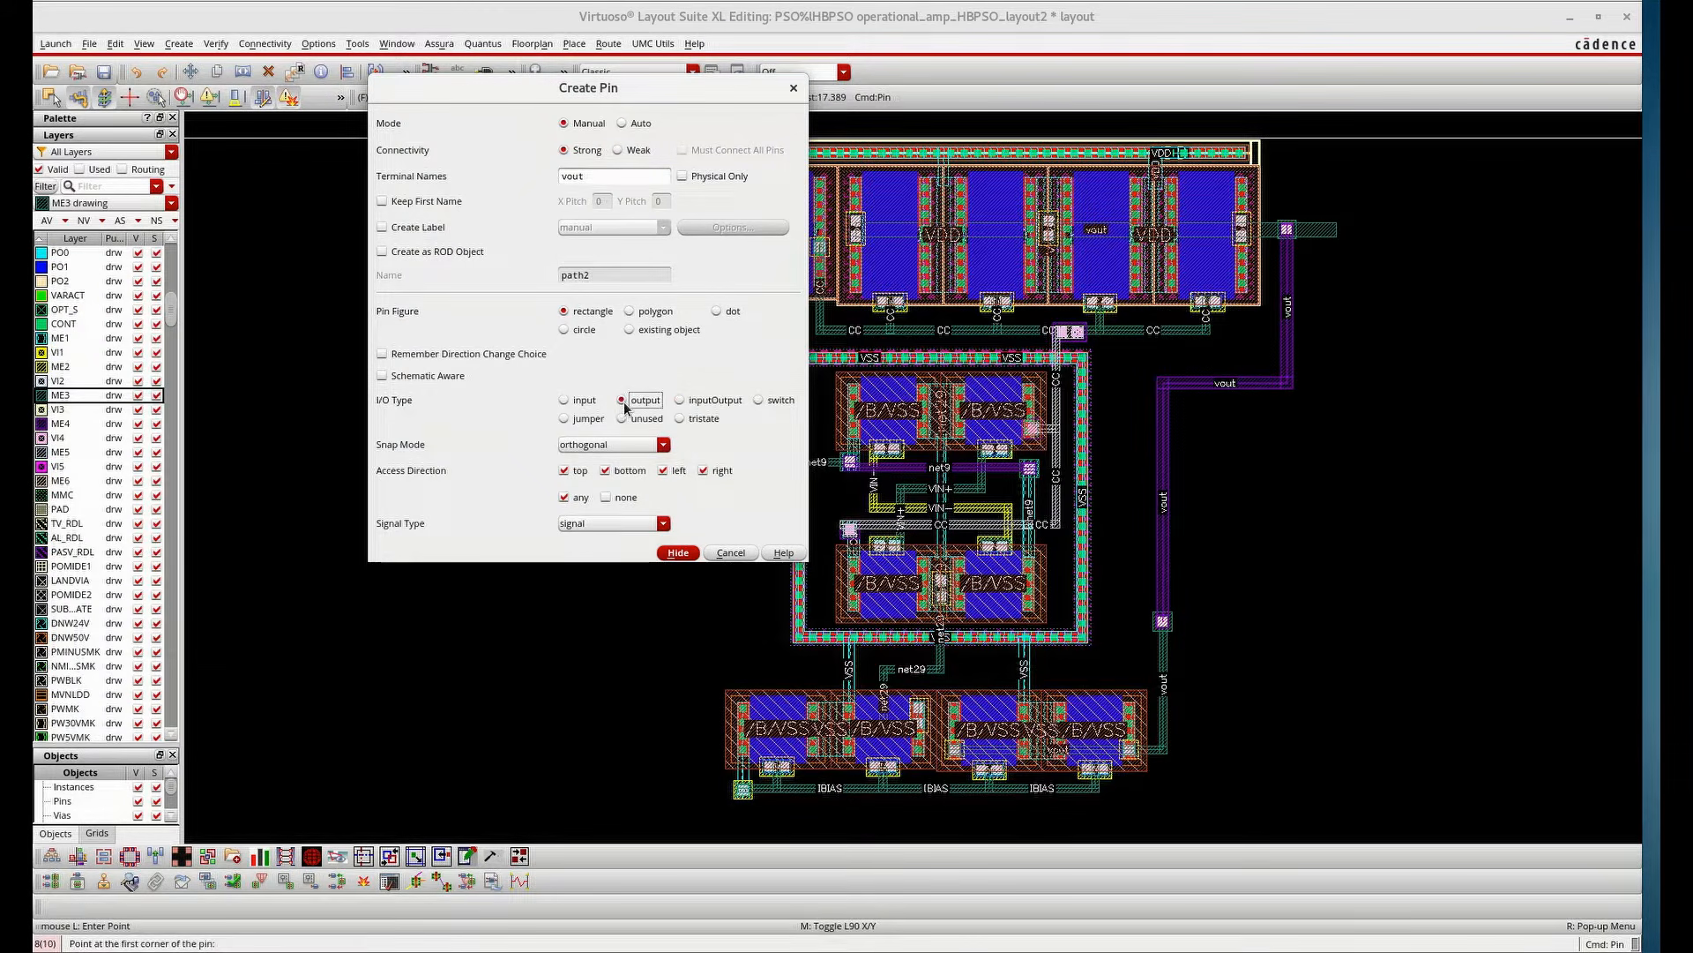
pyautogui.click(672, 553)
pyautogui.keyDown('ctrl'); pyautogui.scroll(3, 1328, 232); pyautogui.keyUp('ctrl')
pyautogui.click(1304, 229)
pyautogui.click(1334, 258)
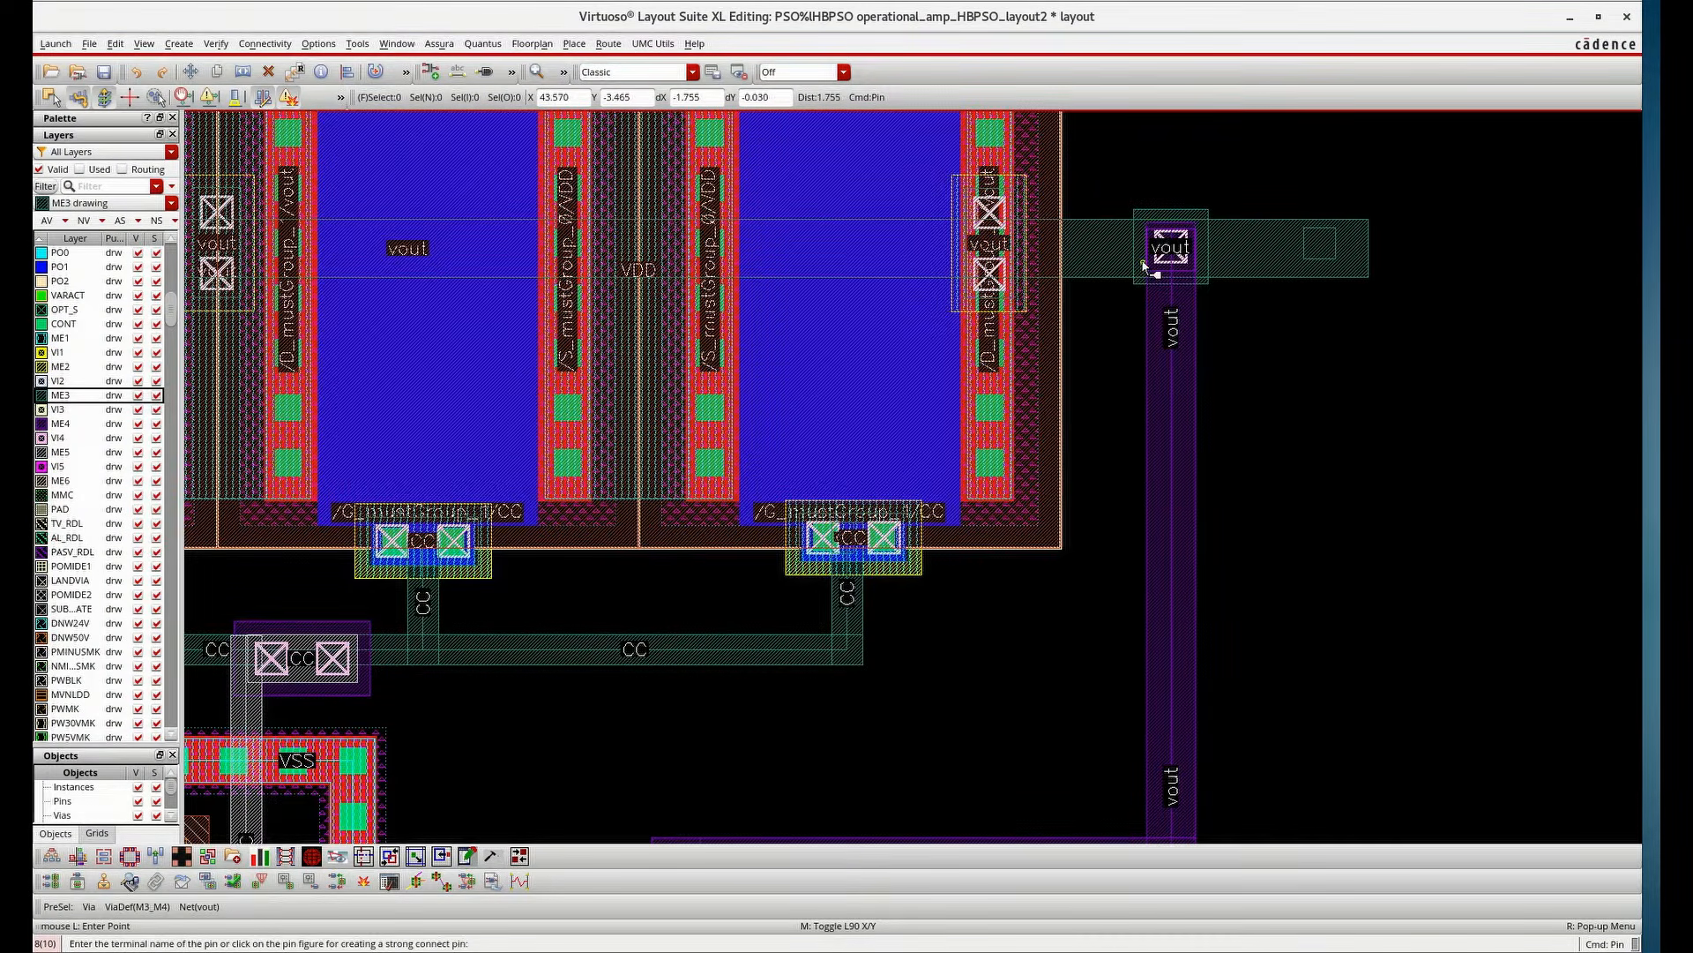
# Add a roman-font label "vout" attached to the vout pin rectangle on ME3
pyautogui.press('l')
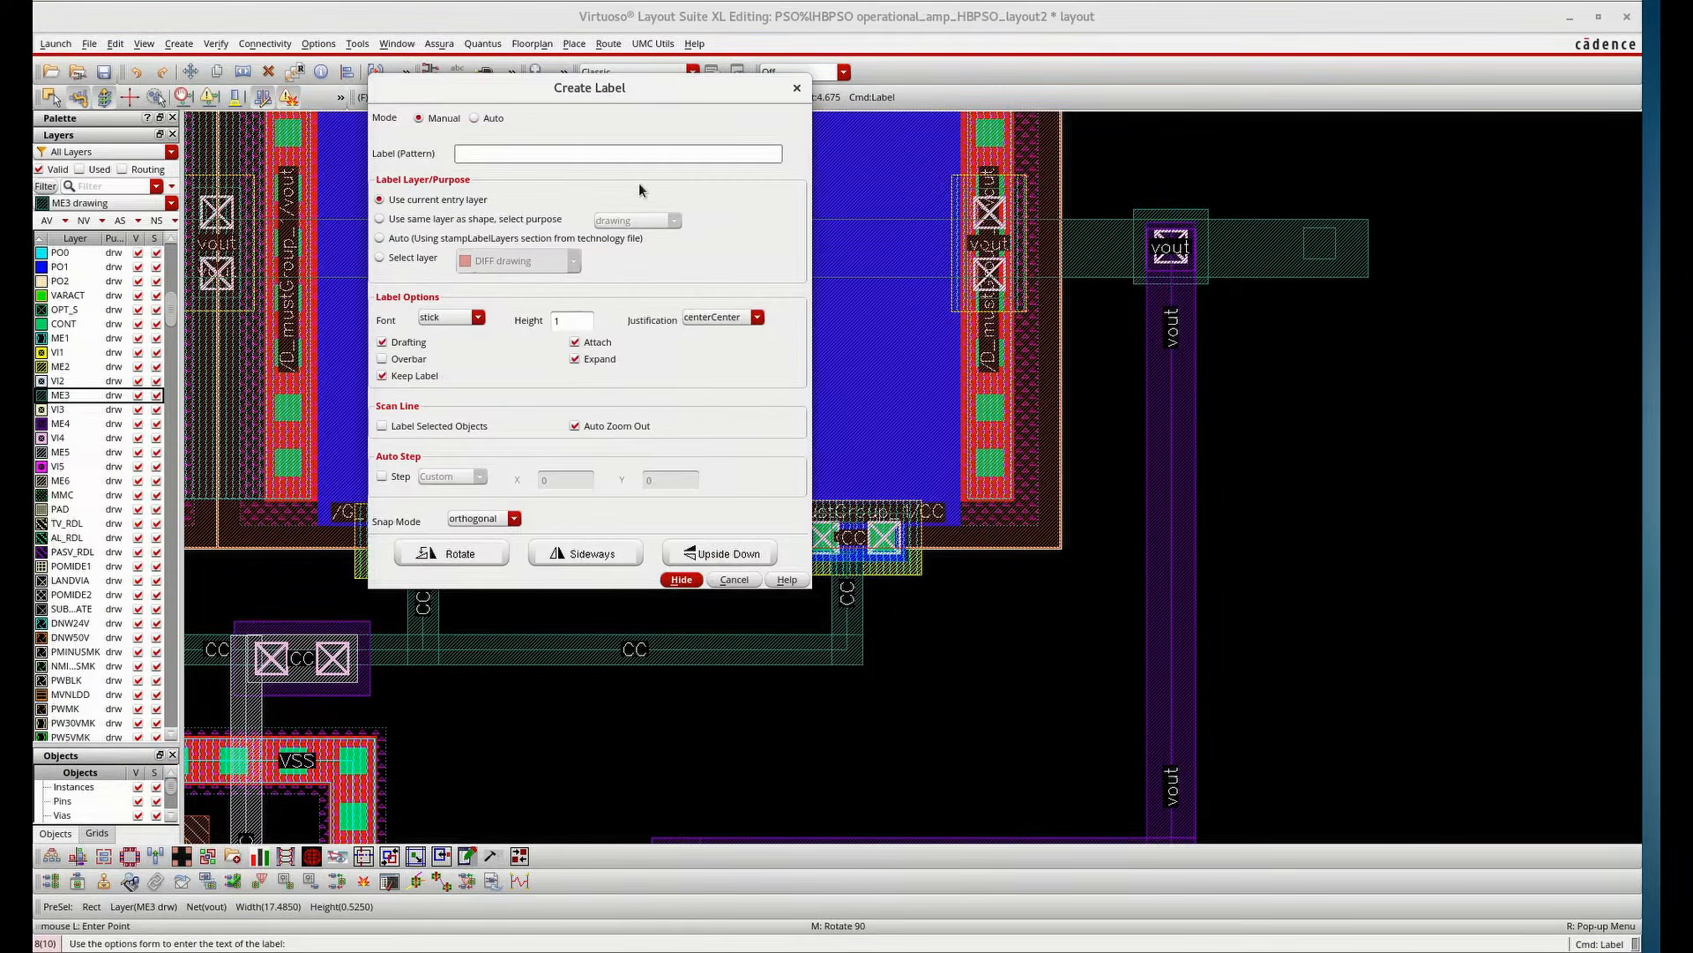
pyautogui.write('vout')
pyautogui.click(447, 317)
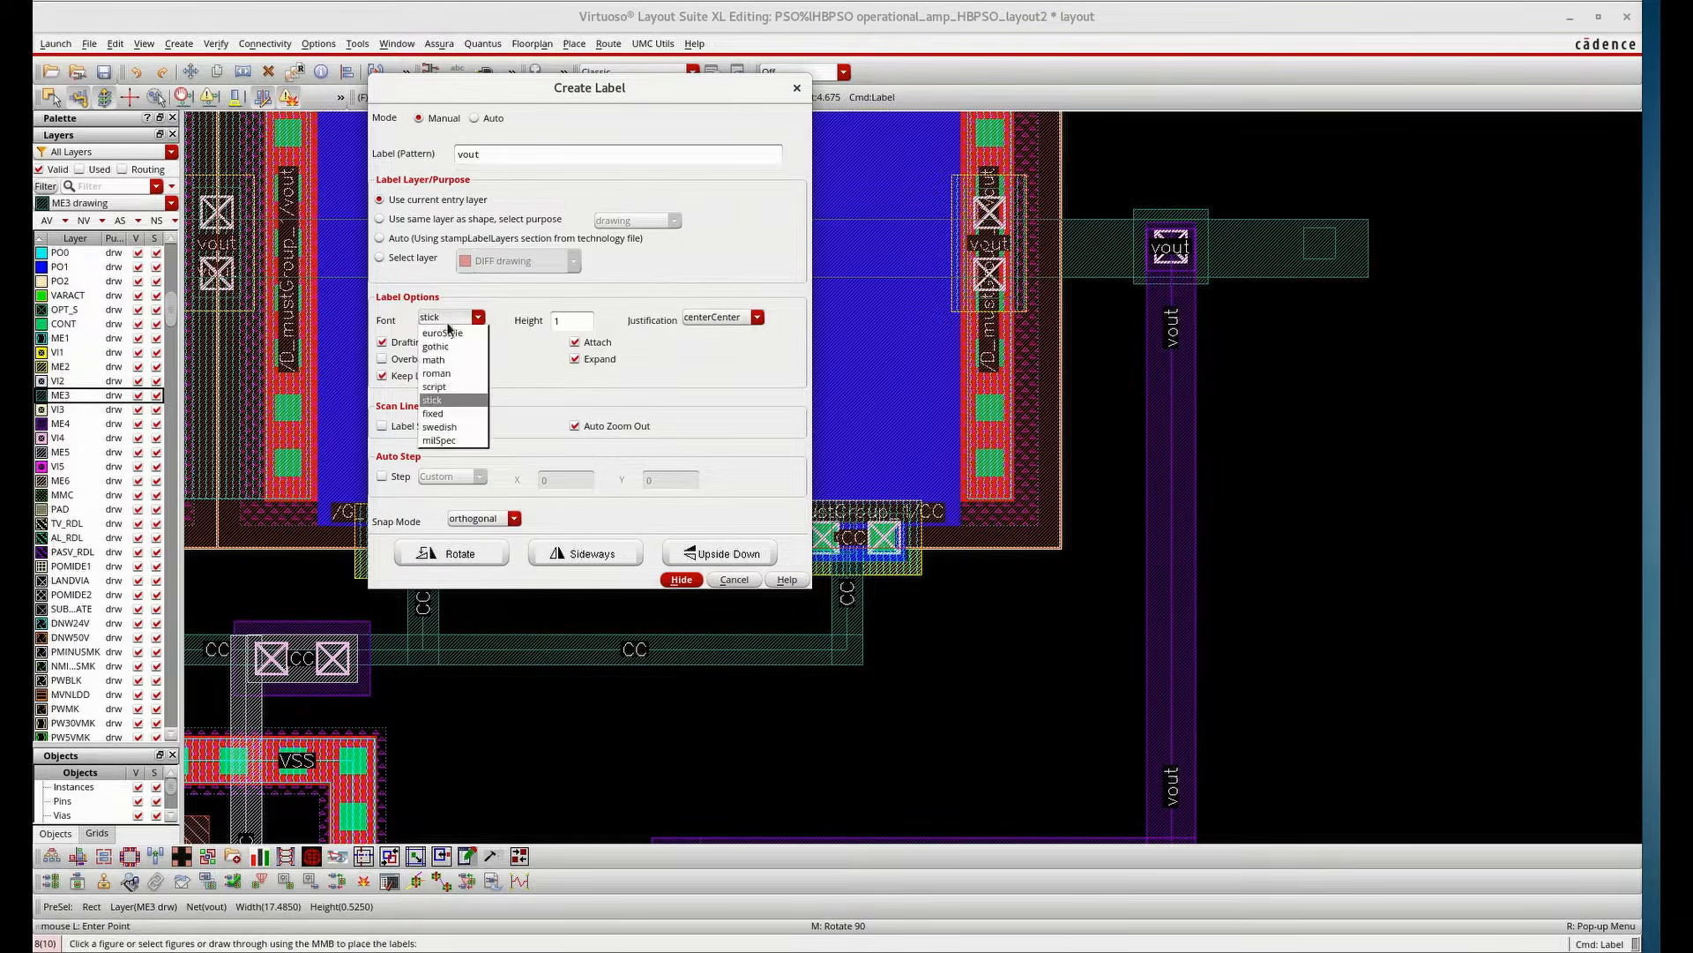
pyautogui.click(437, 373)
pyautogui.click(680, 579)
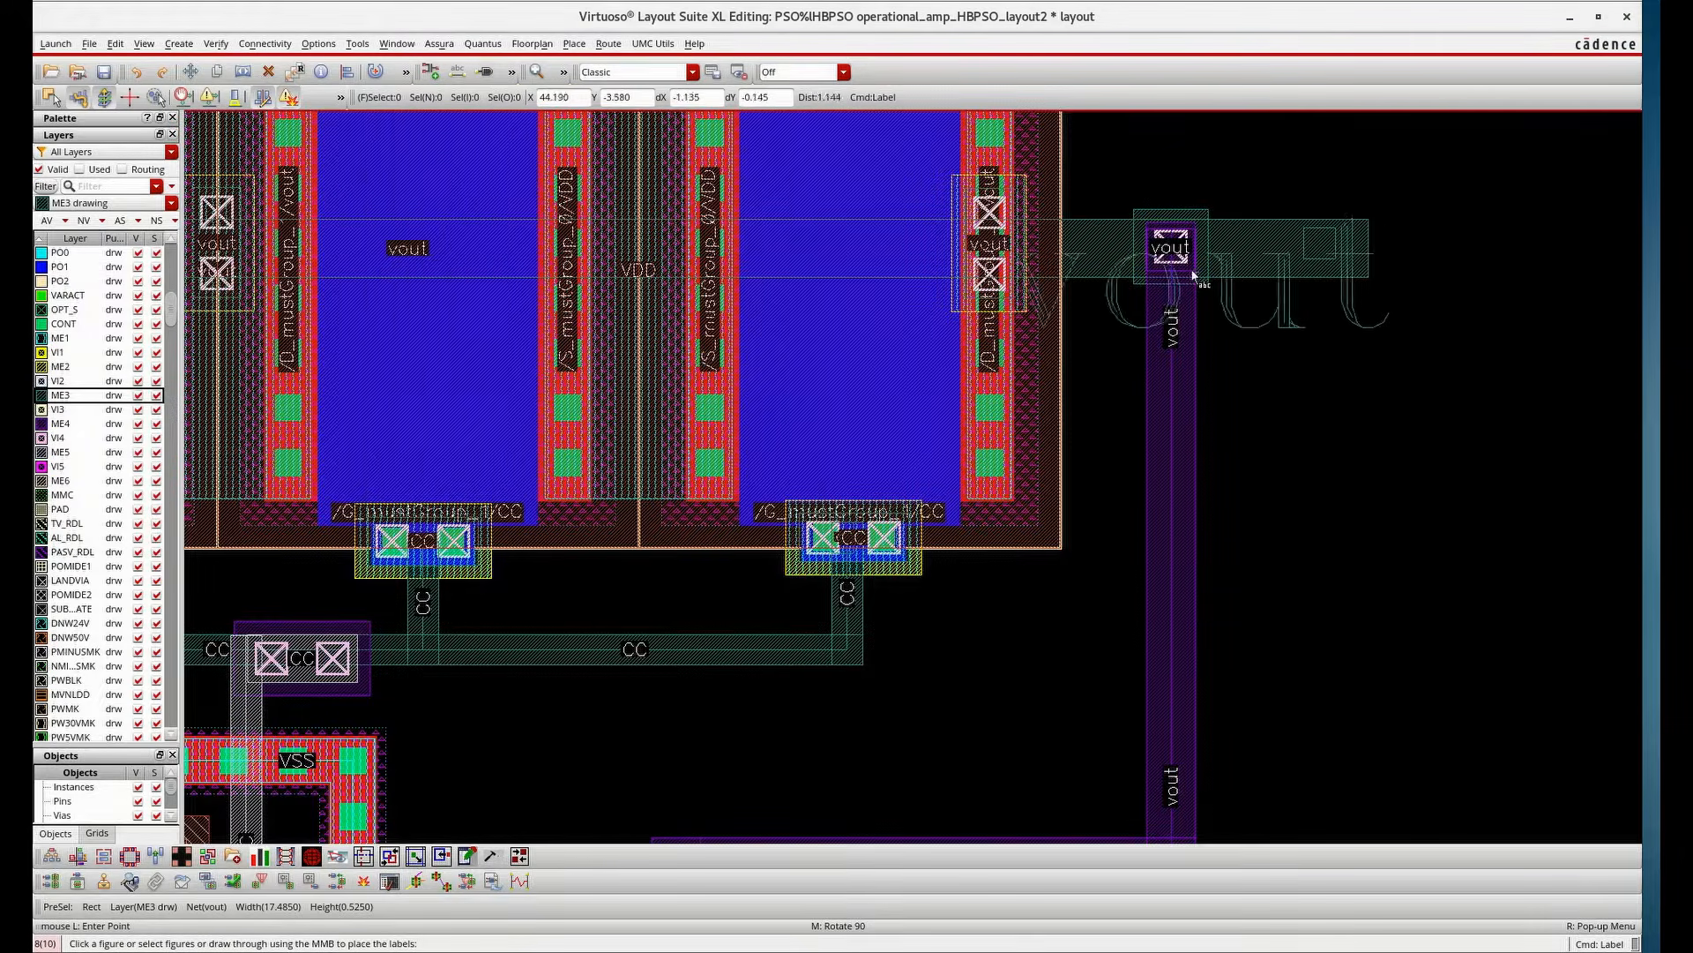
pyautogui.click(1332, 250)
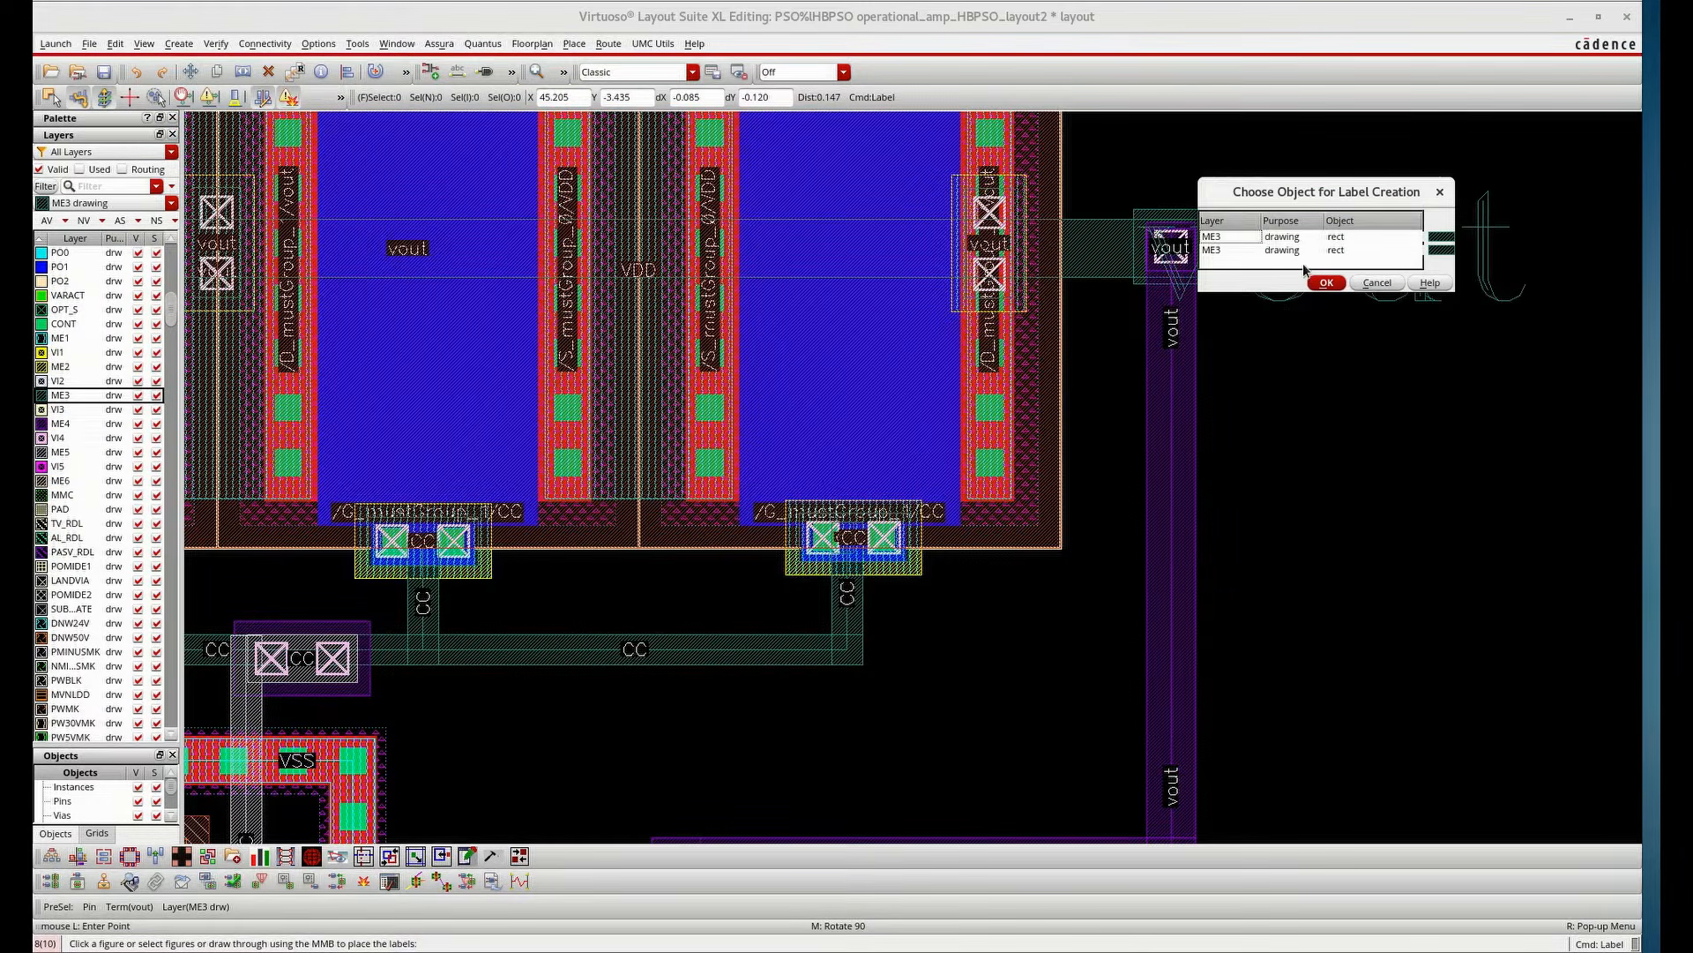
pyautogui.click(1295, 250)
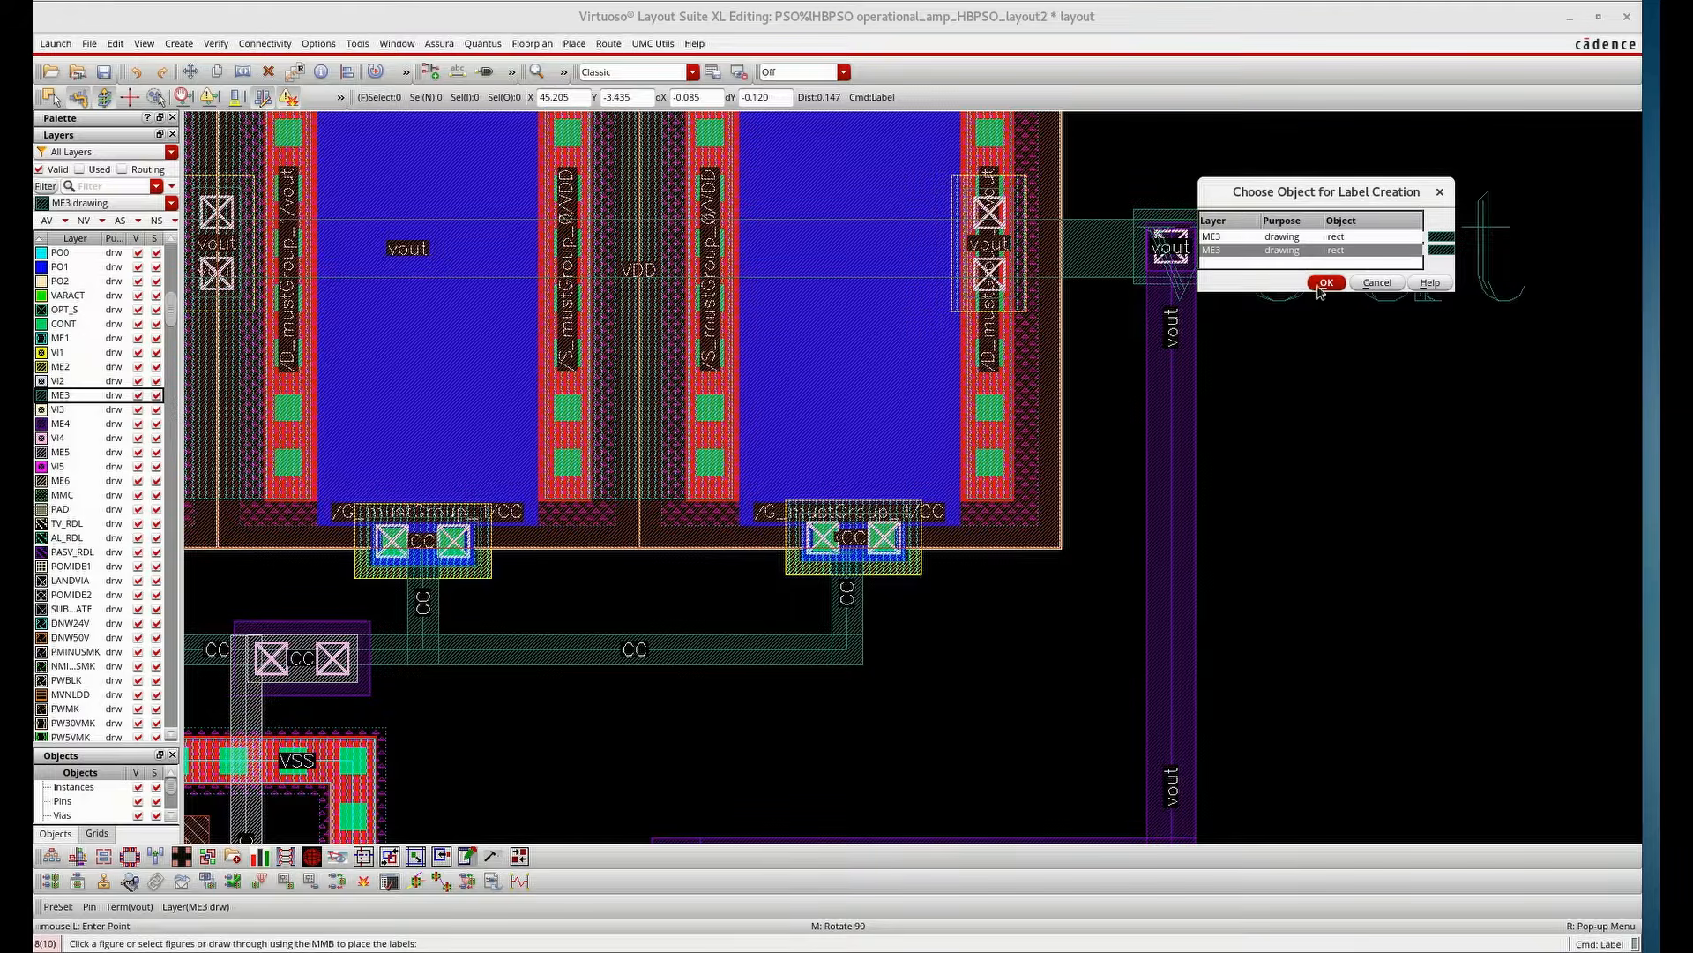
pyautogui.click(1323, 284)
pyautogui.click(1302, 246)
pyautogui.click(1302, 240)
pyautogui.click(1320, 272)
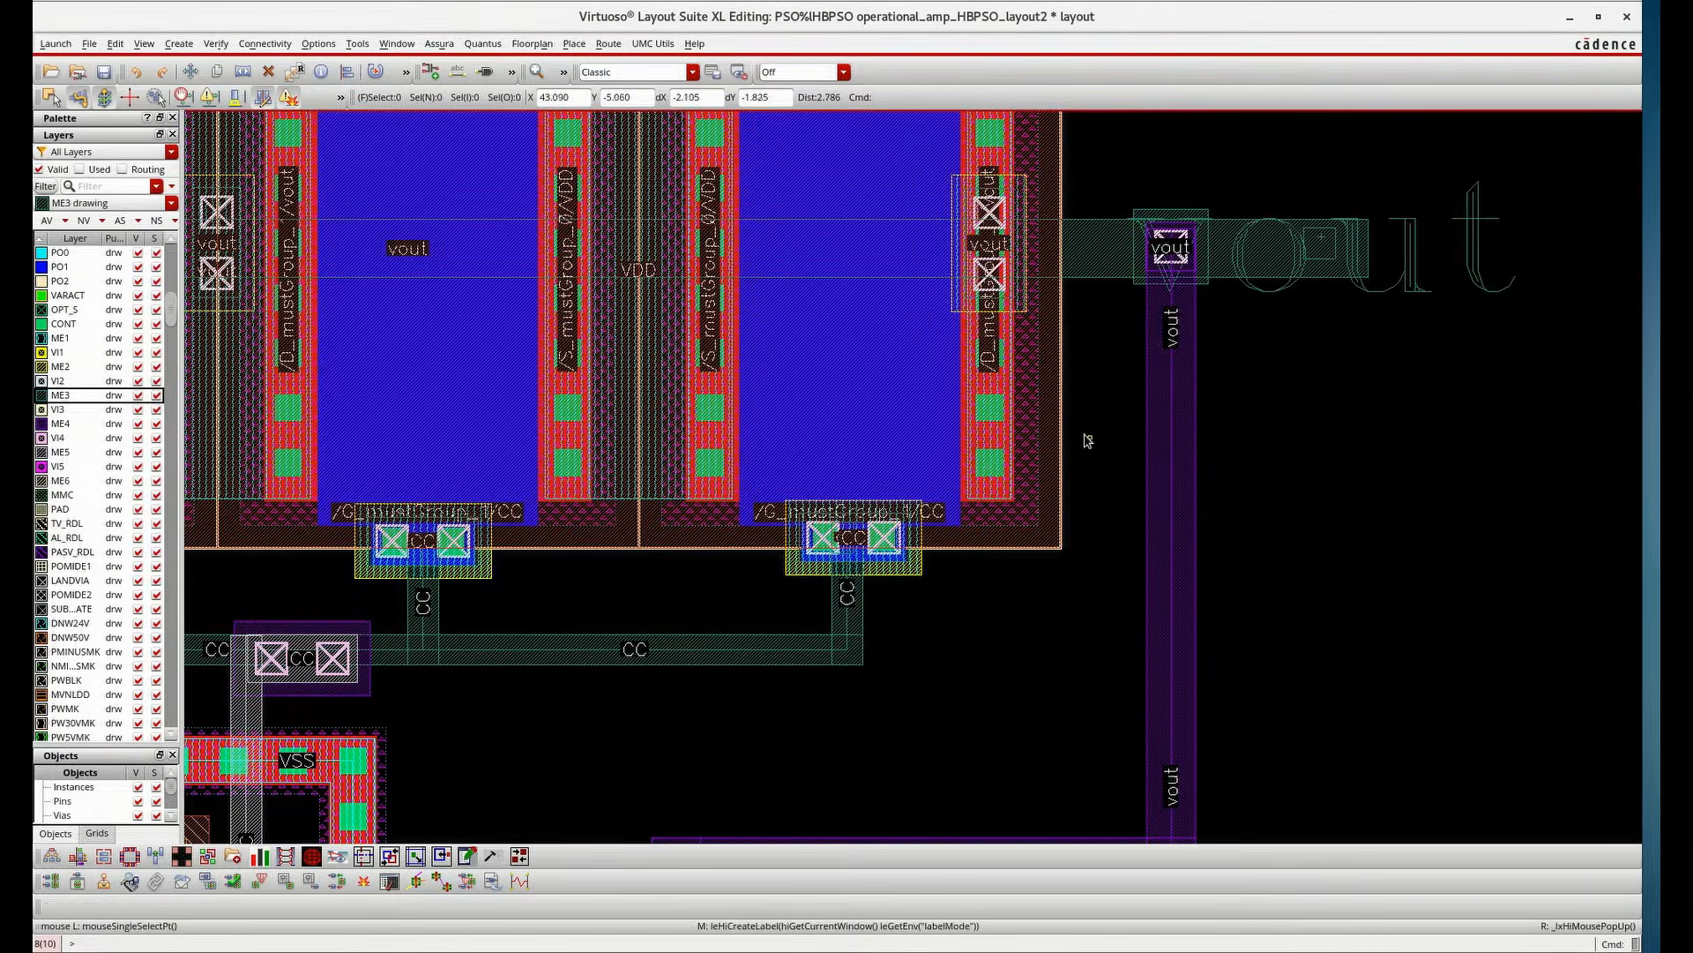
# Create an input pin named CC as a small rectangle on the CC route near its right end
pyautogui.scroll(-2, 1061, 318)
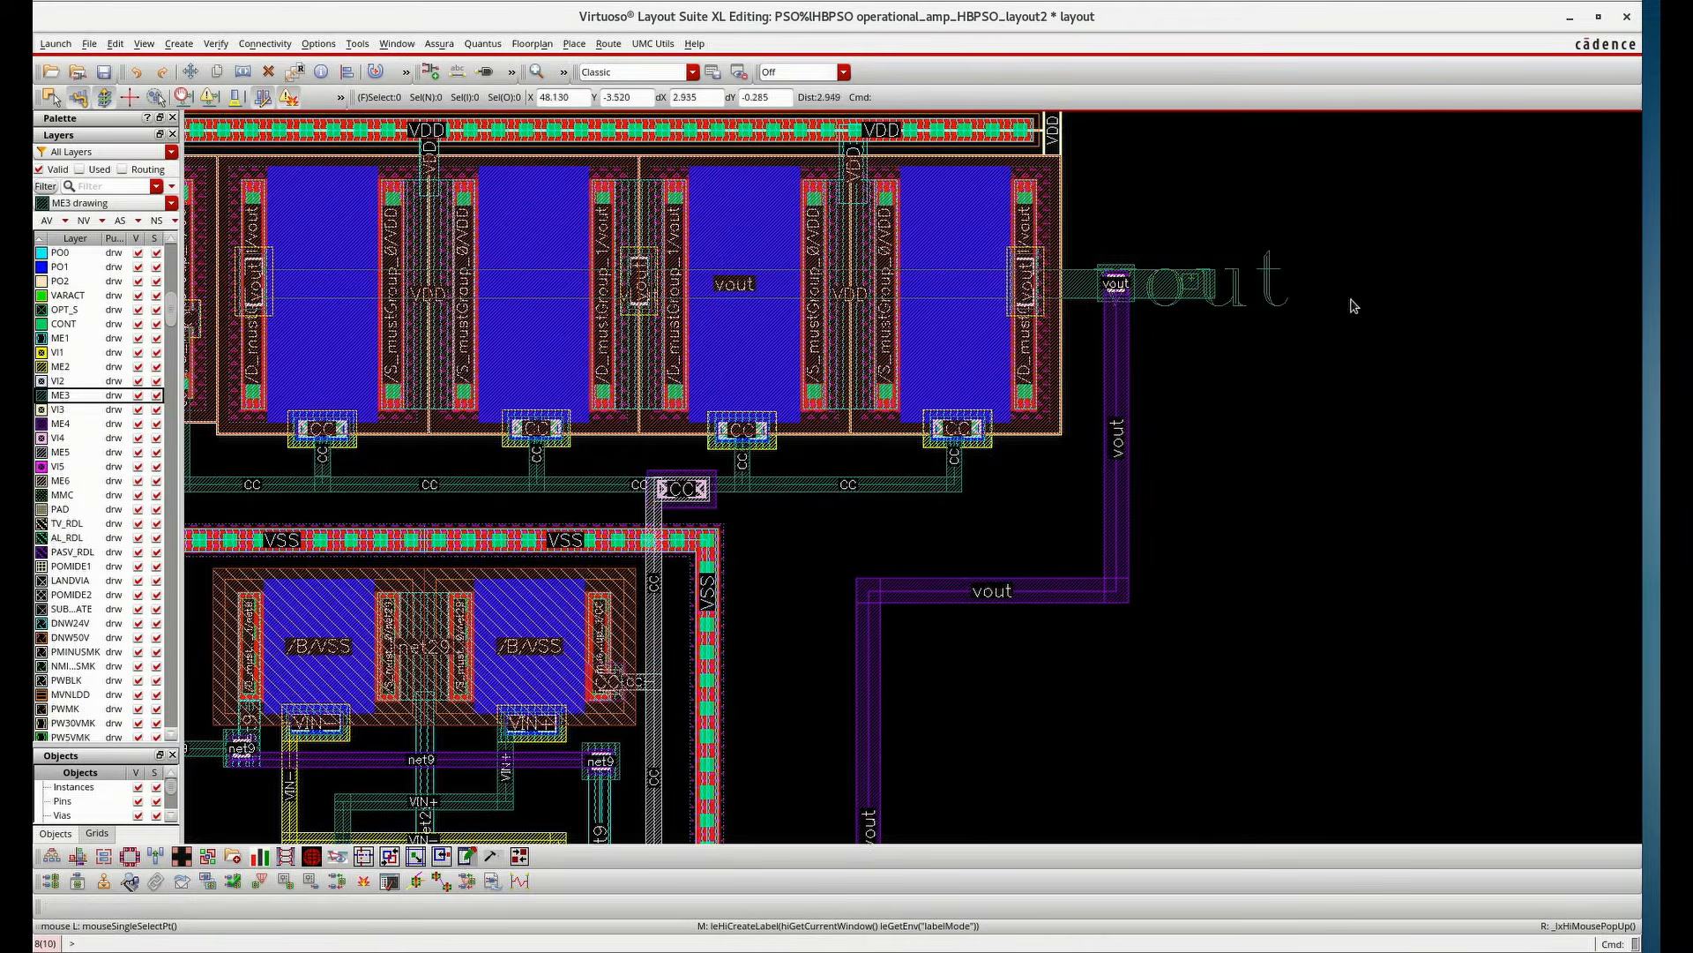
pyautogui.scroll(-2, 1089, 322)
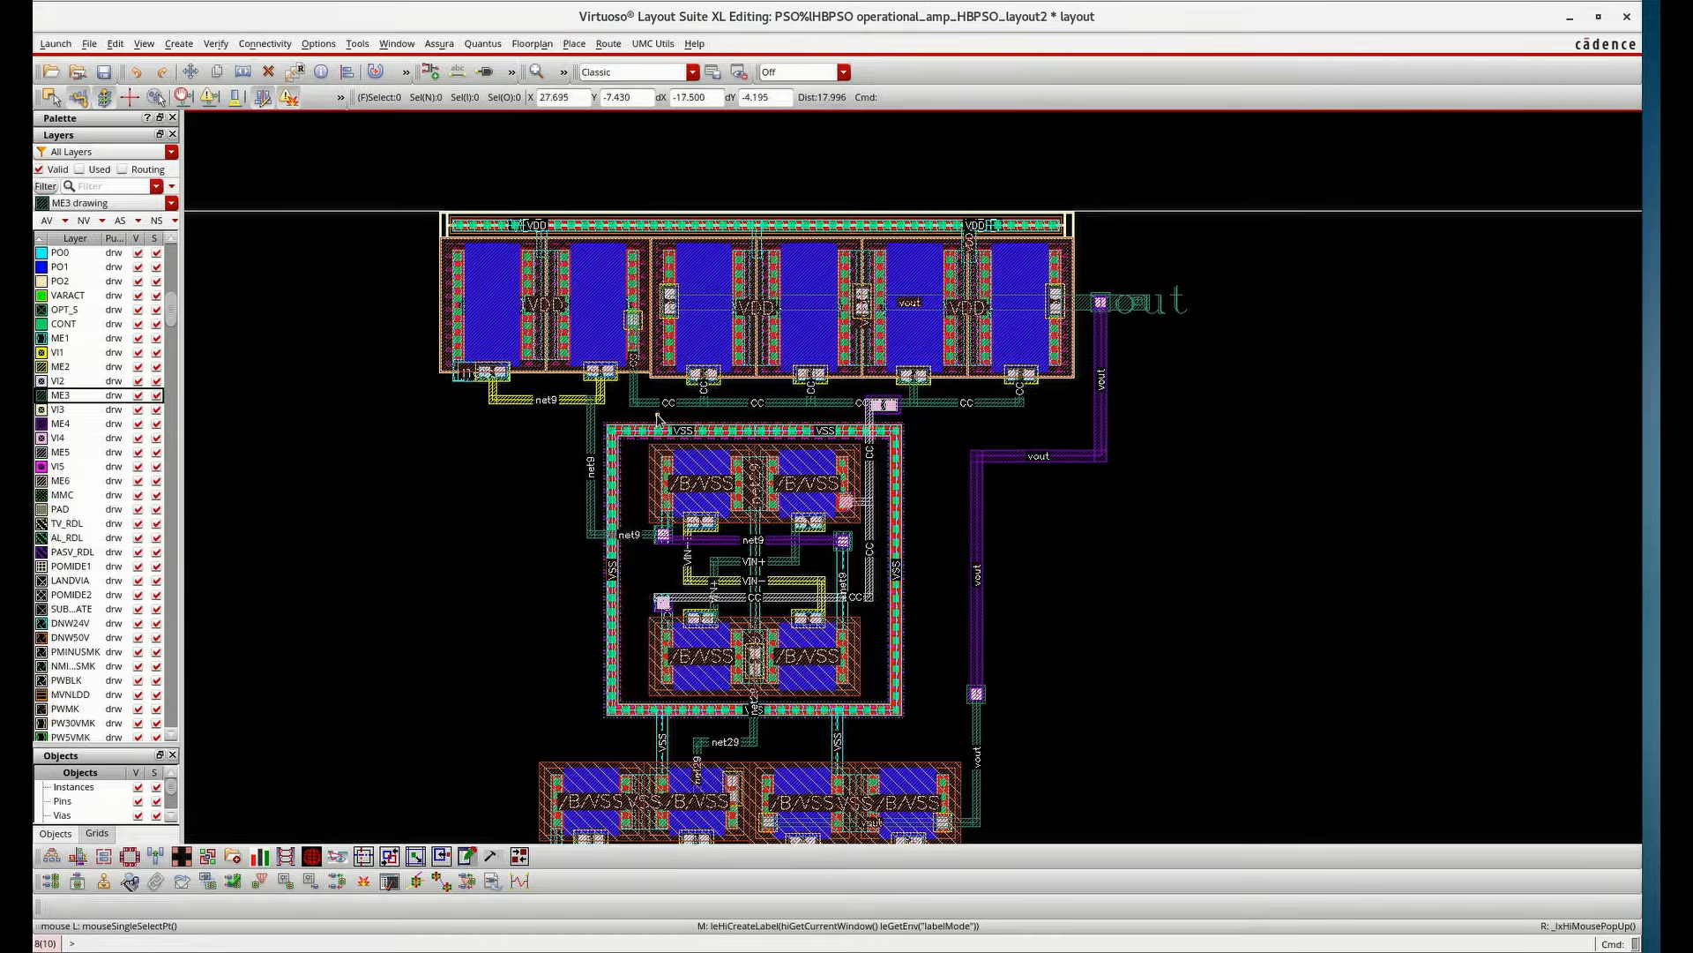
pyautogui.scroll(2, 944, 470)
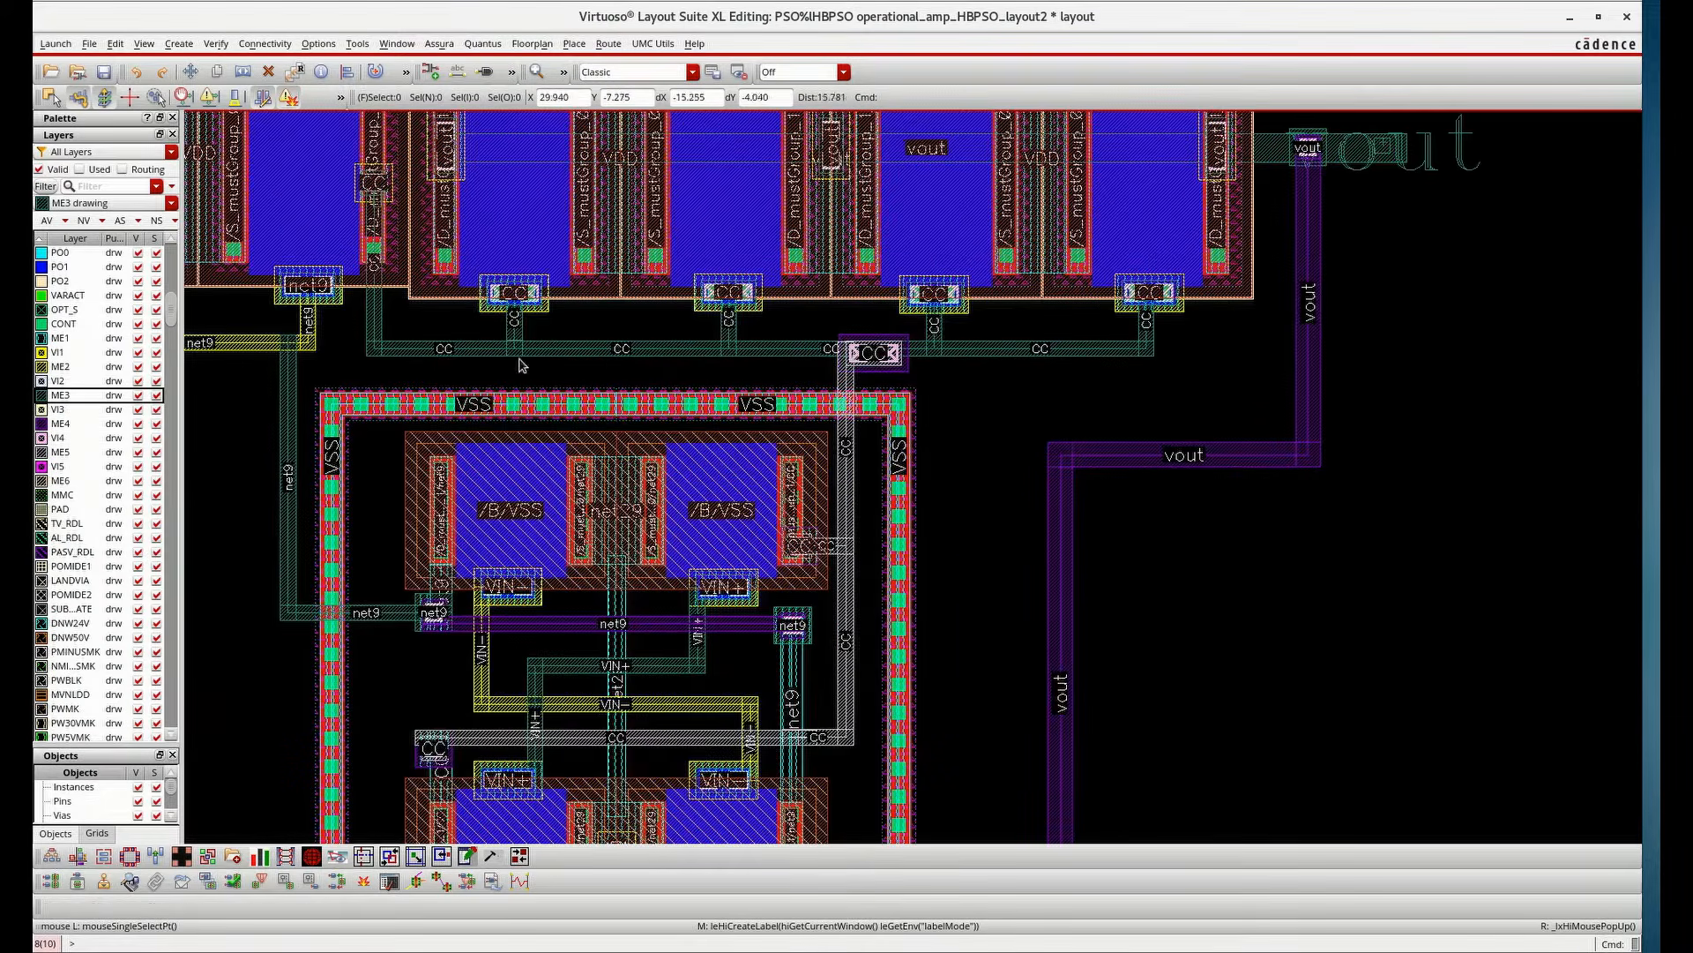
pyautogui.click(179, 44)
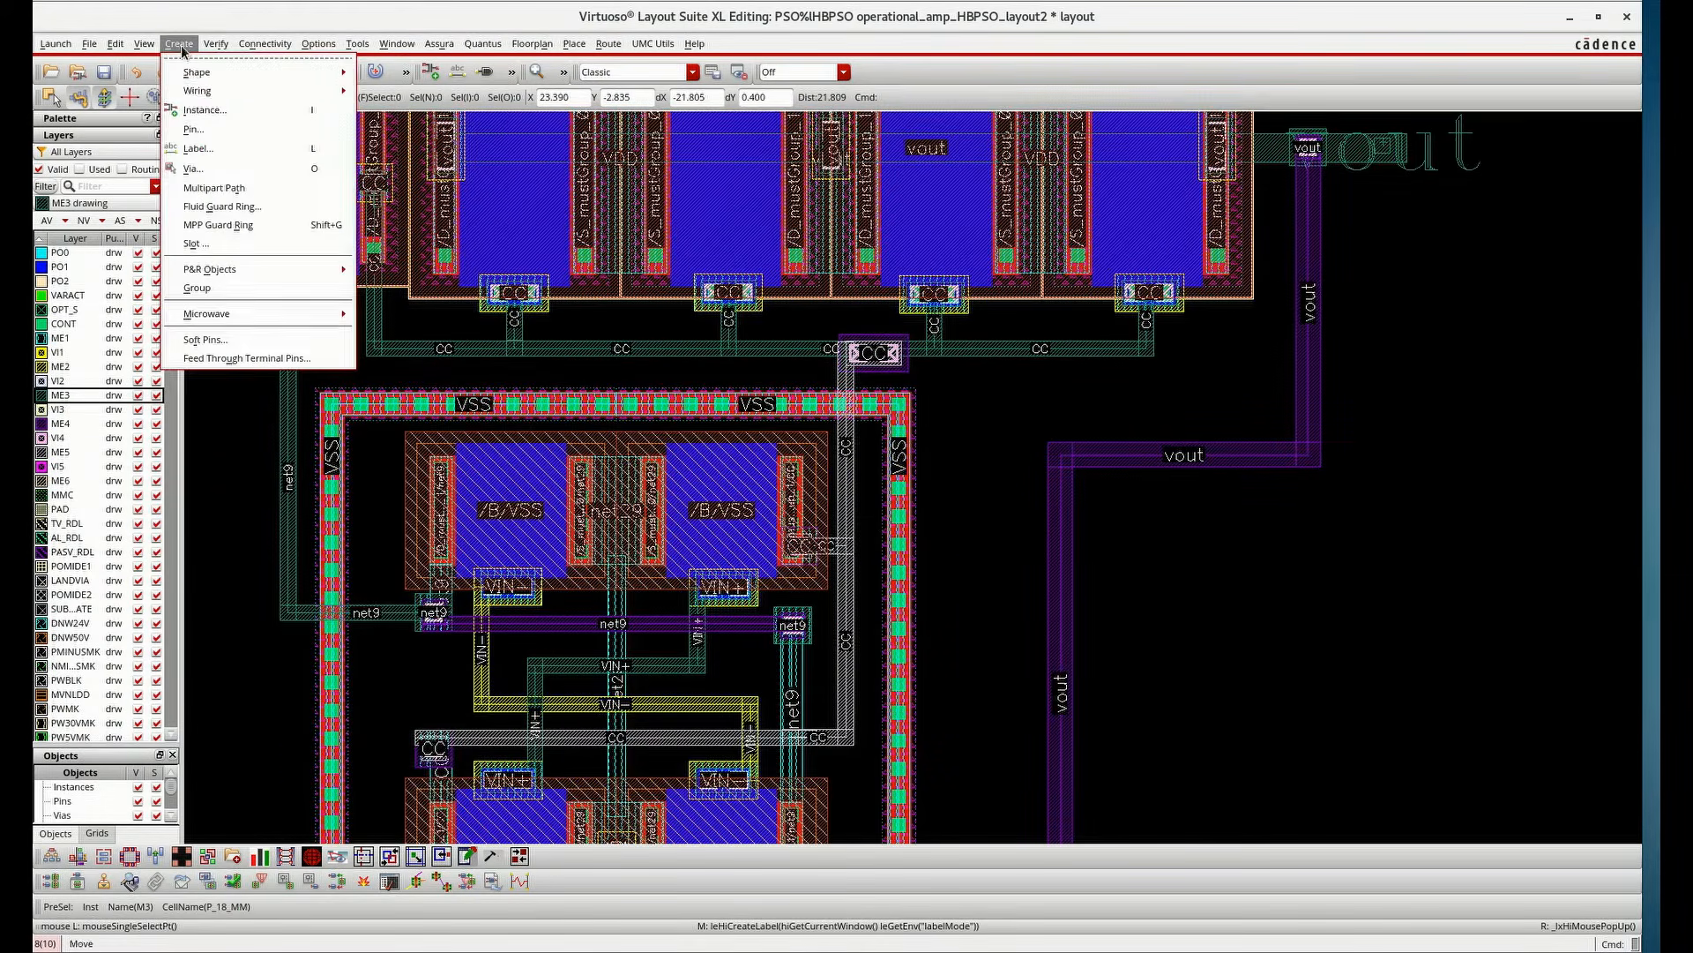
pyautogui.click(201, 130)
pyautogui.click(600, 142)
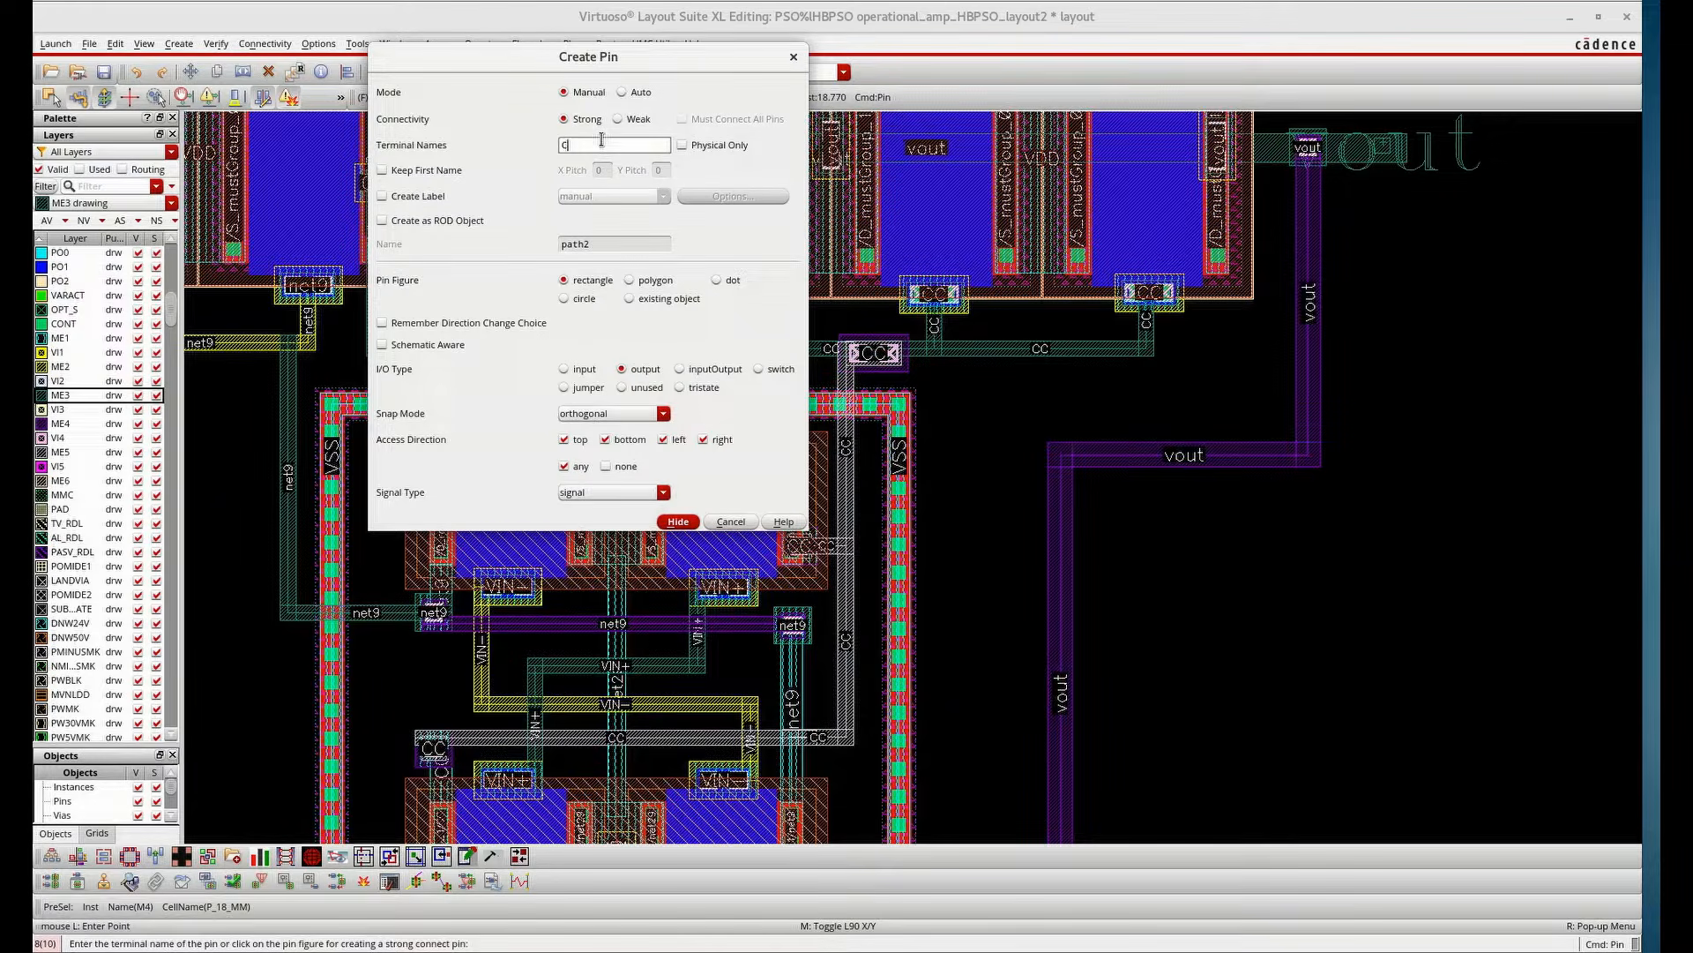
pyautogui.click(586, 378)
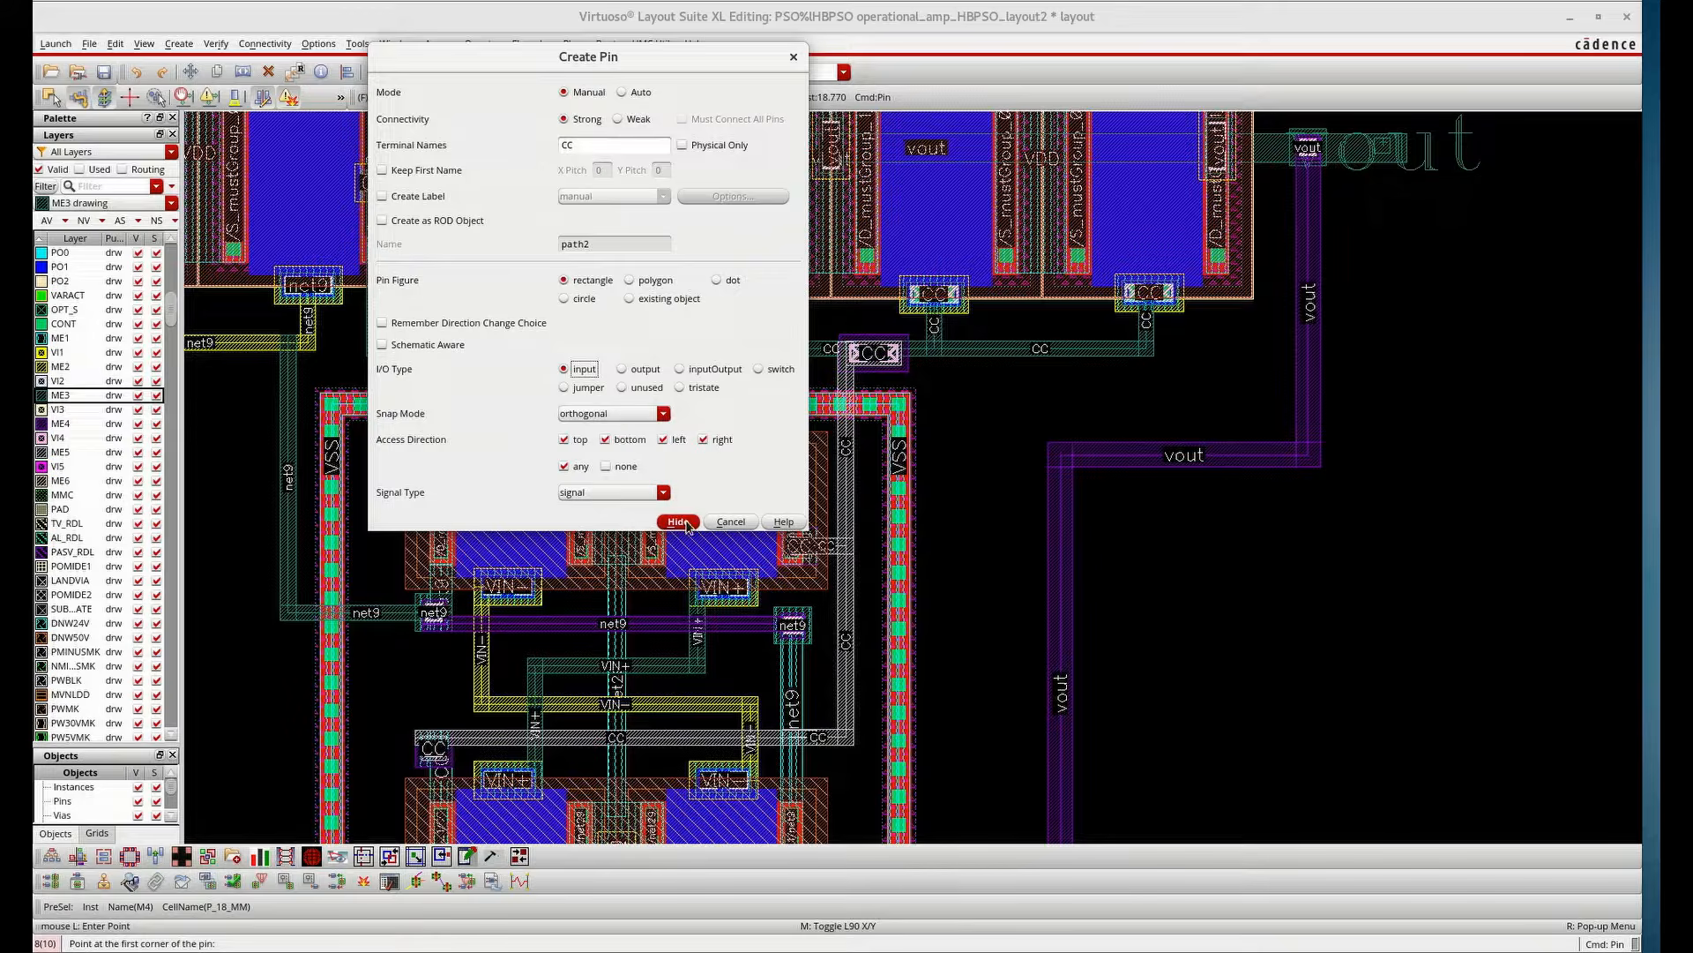
pyautogui.click(678, 522)
pyautogui.keyDown('ctrl'); pyautogui.scroll(2, 1098, 357); pyautogui.keyUp('ctrl')
pyautogui.click(1078, 341)
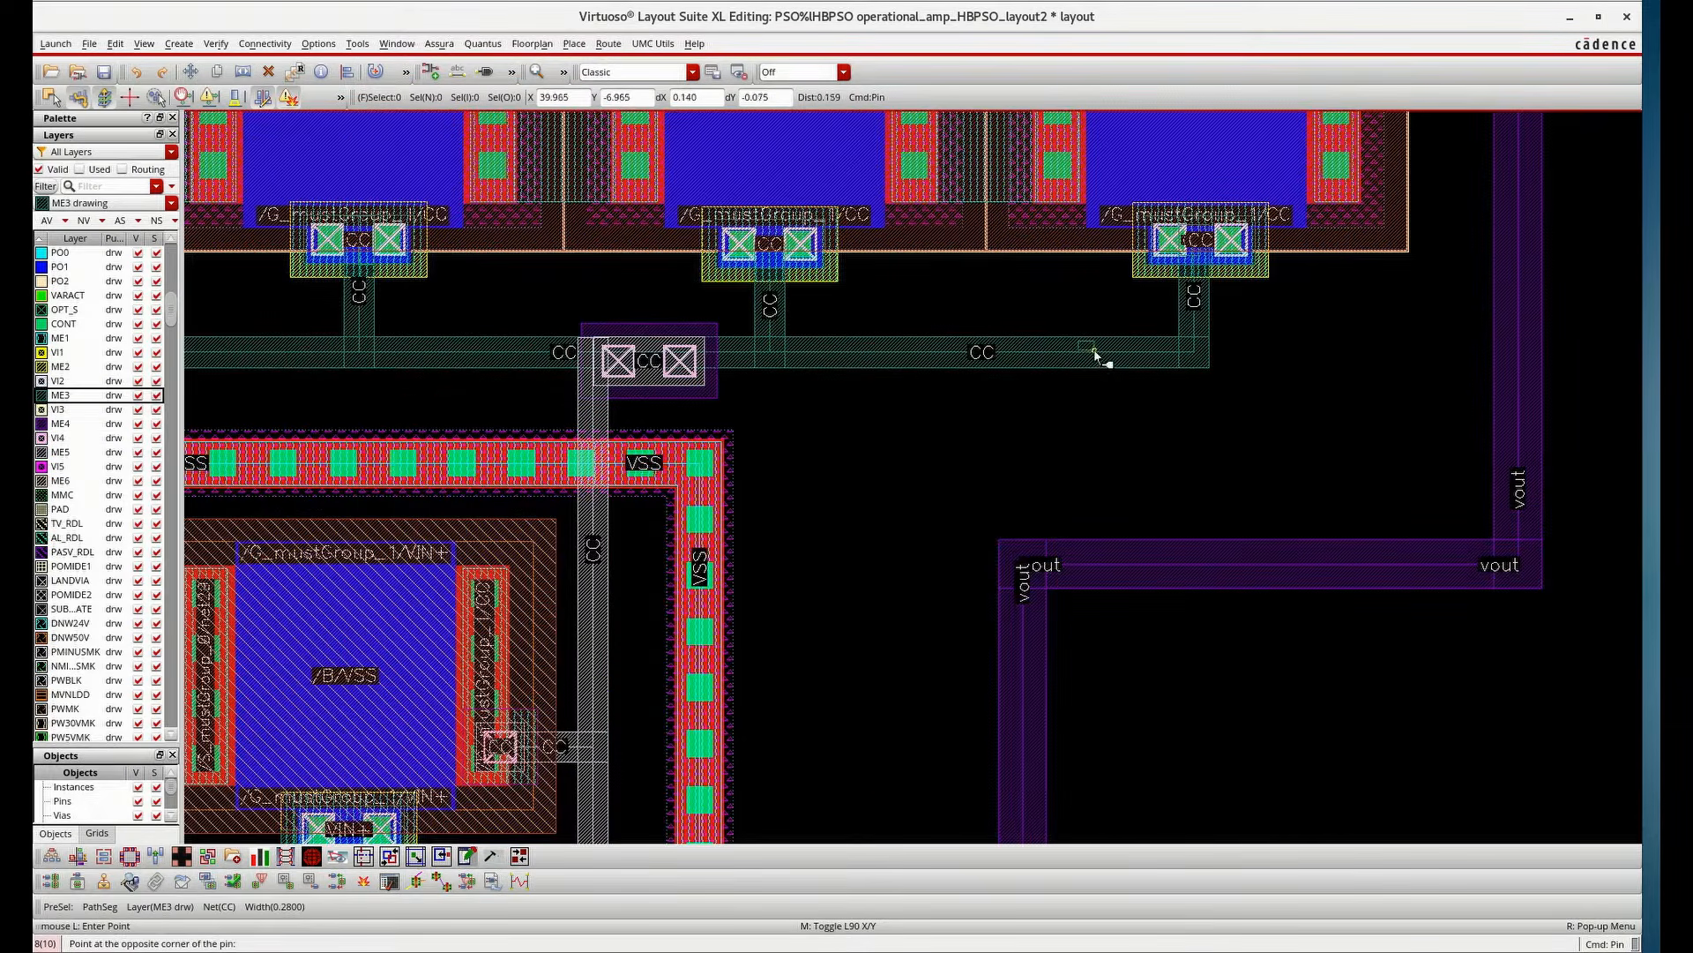
pyautogui.click(1100, 360)
# Add a label "CC" attached to the CC pin rectangle on ME3
pyautogui.press('l')
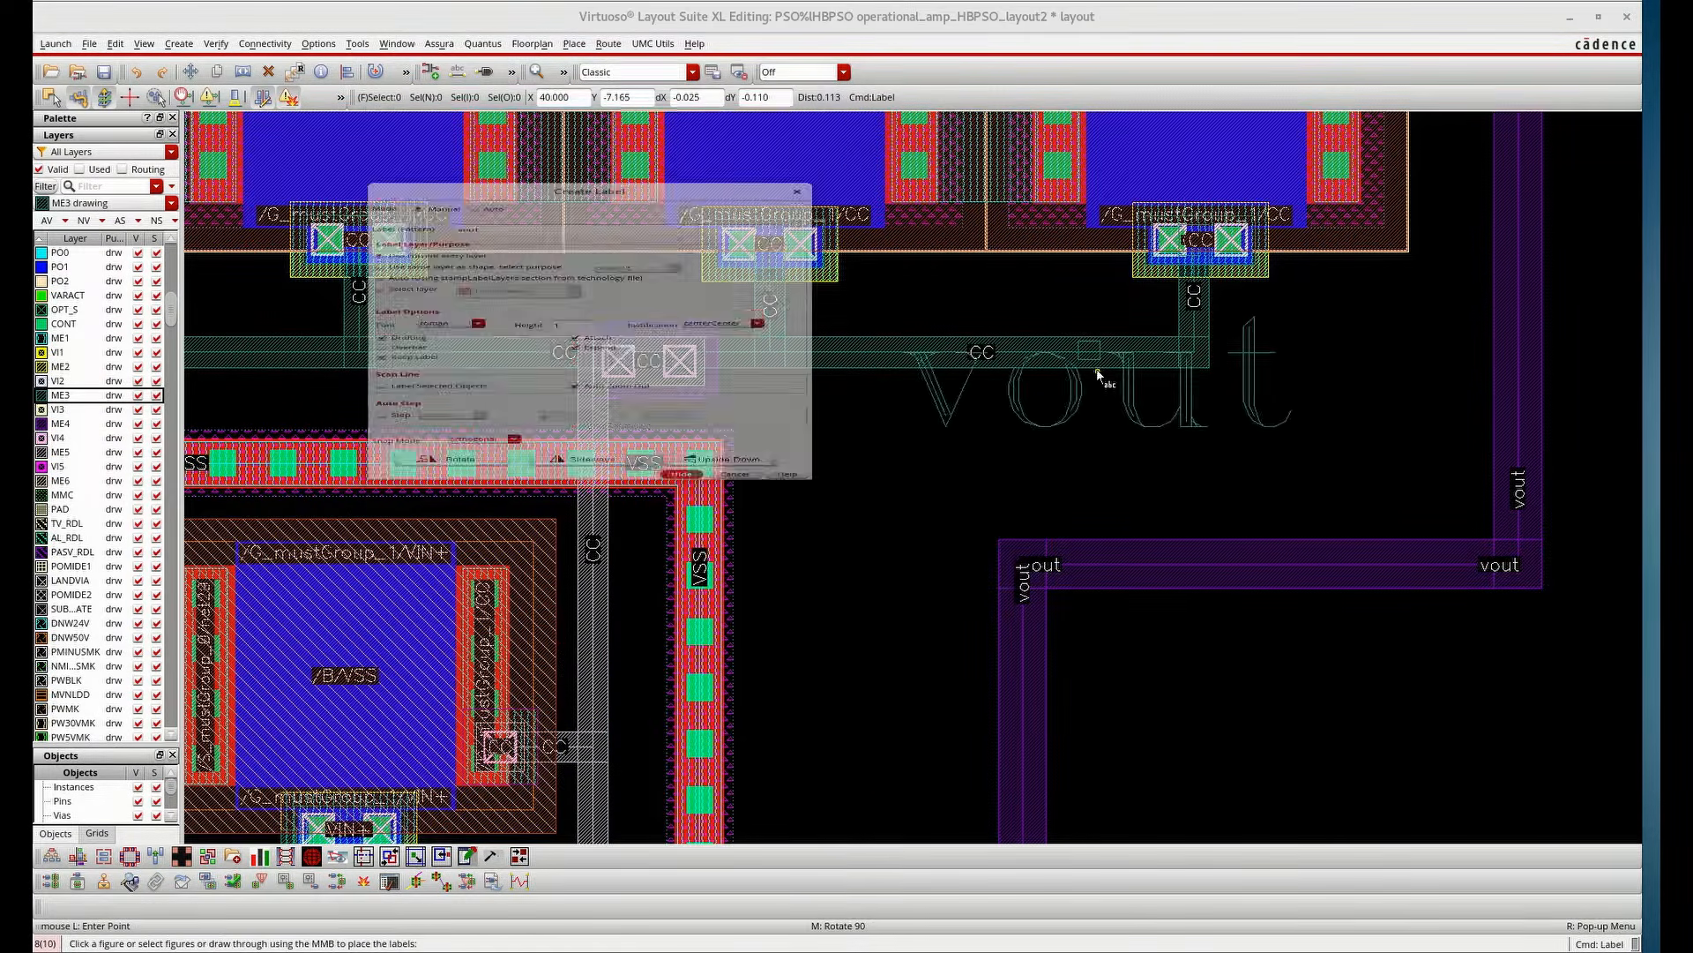
pyautogui.write('CC')
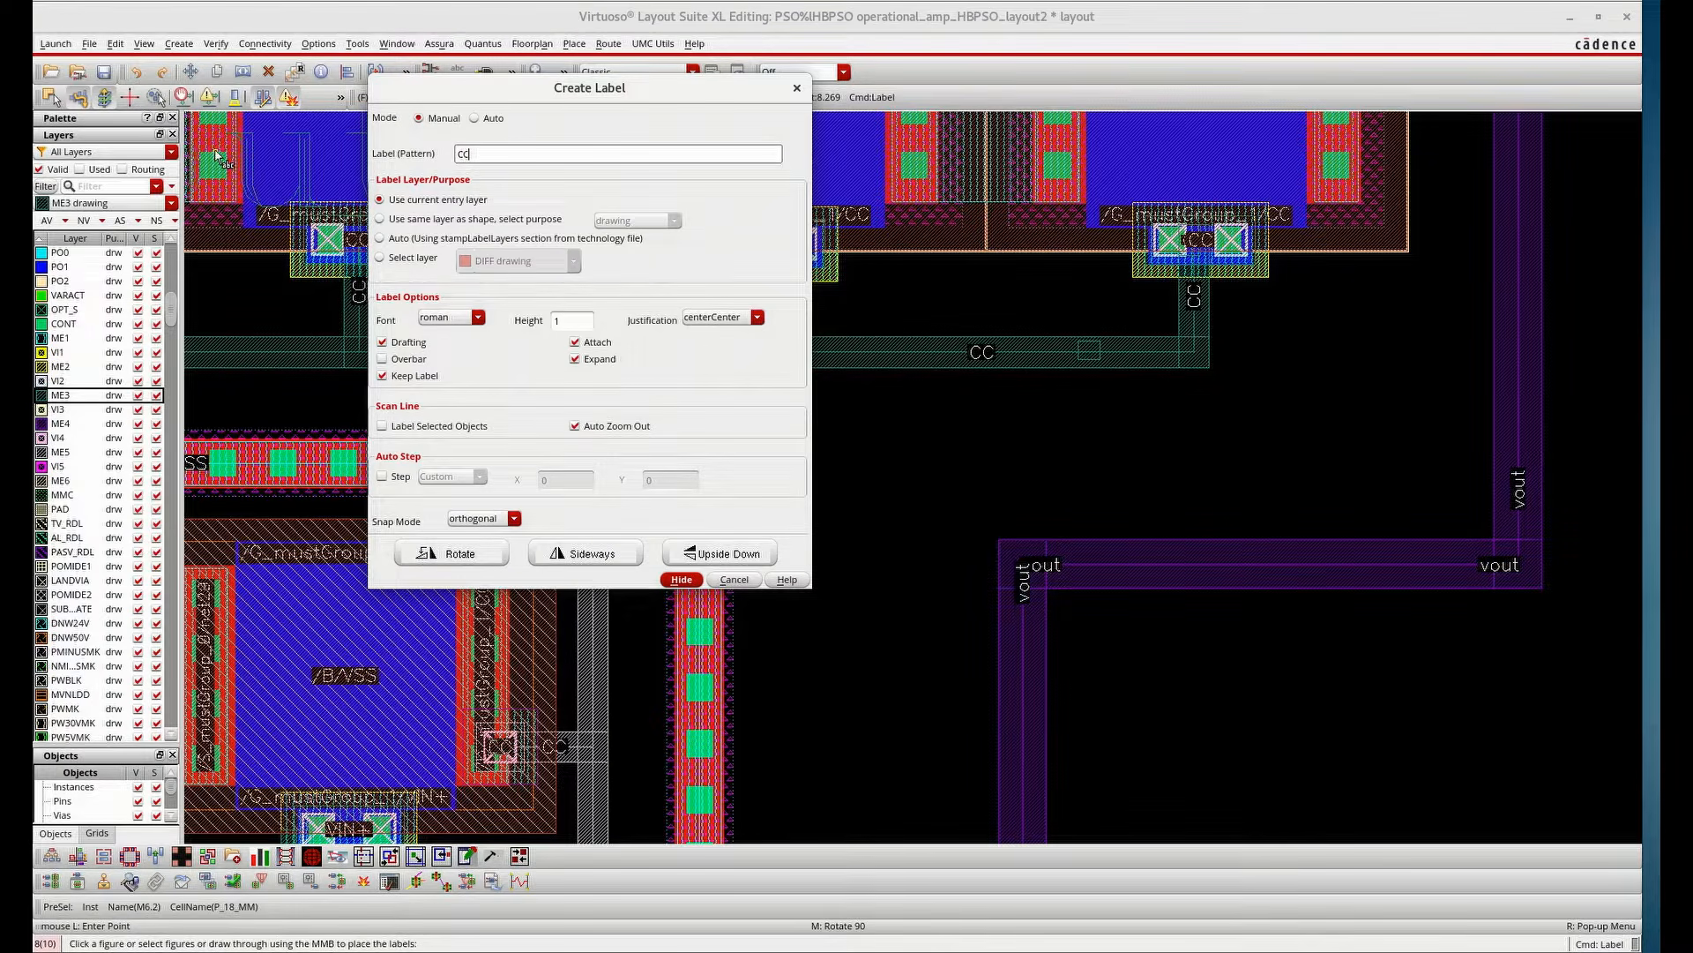
pyautogui.click(686, 579)
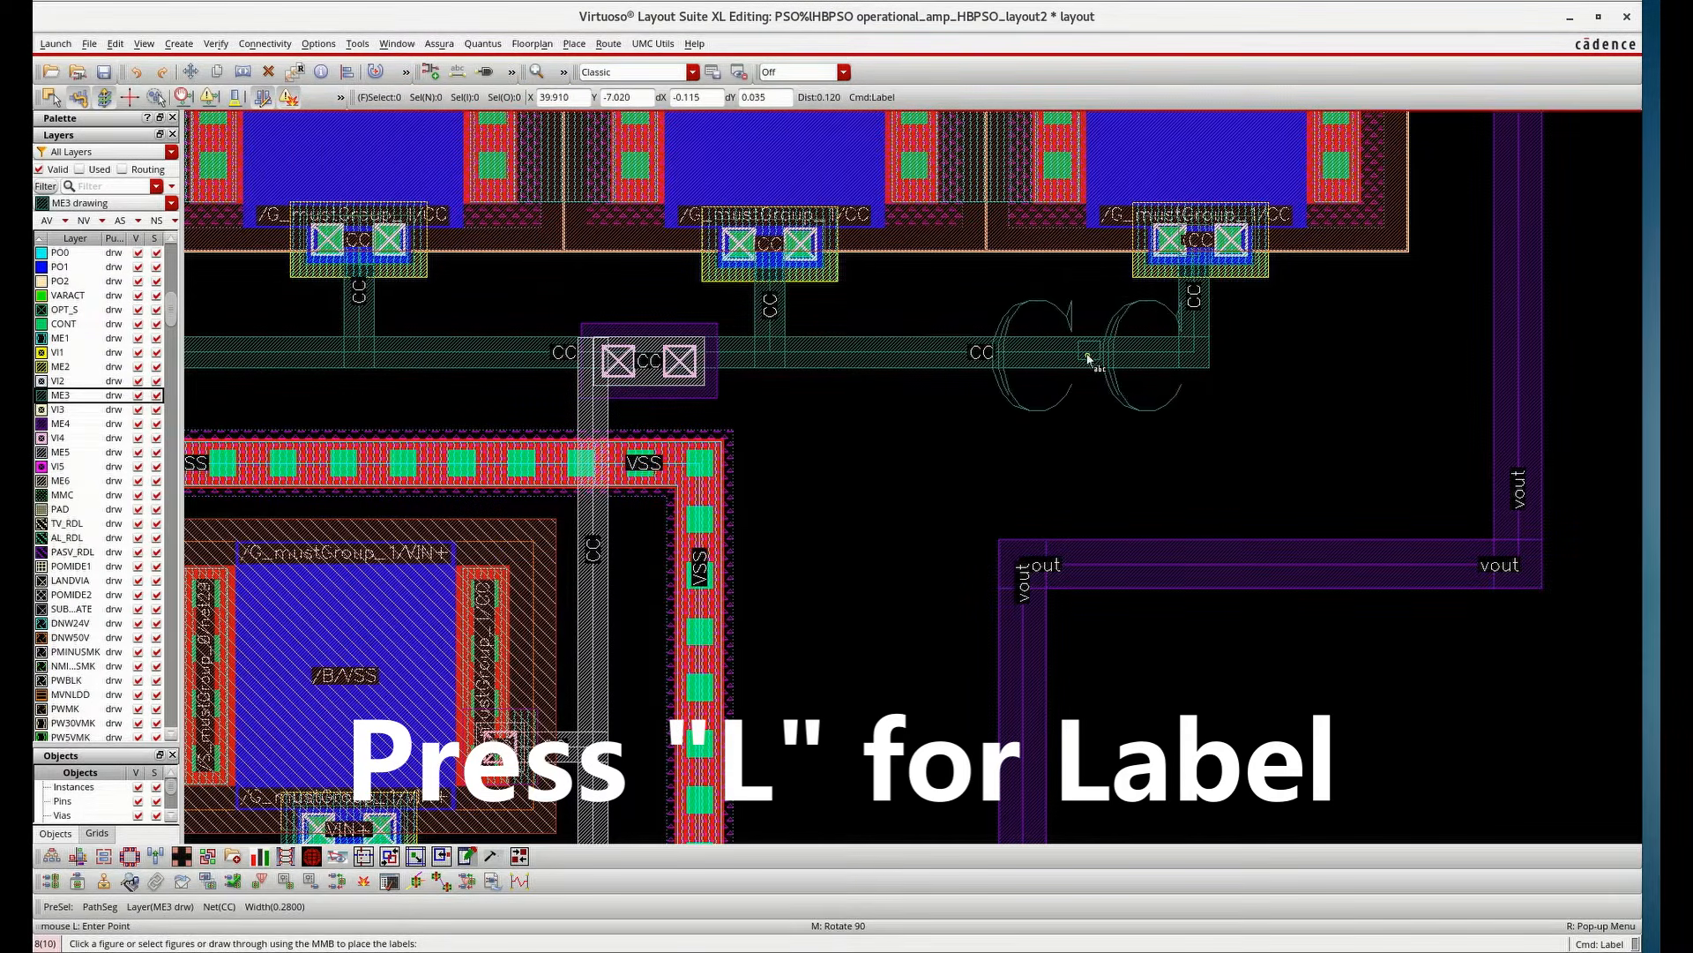
pyautogui.click(1088, 357)
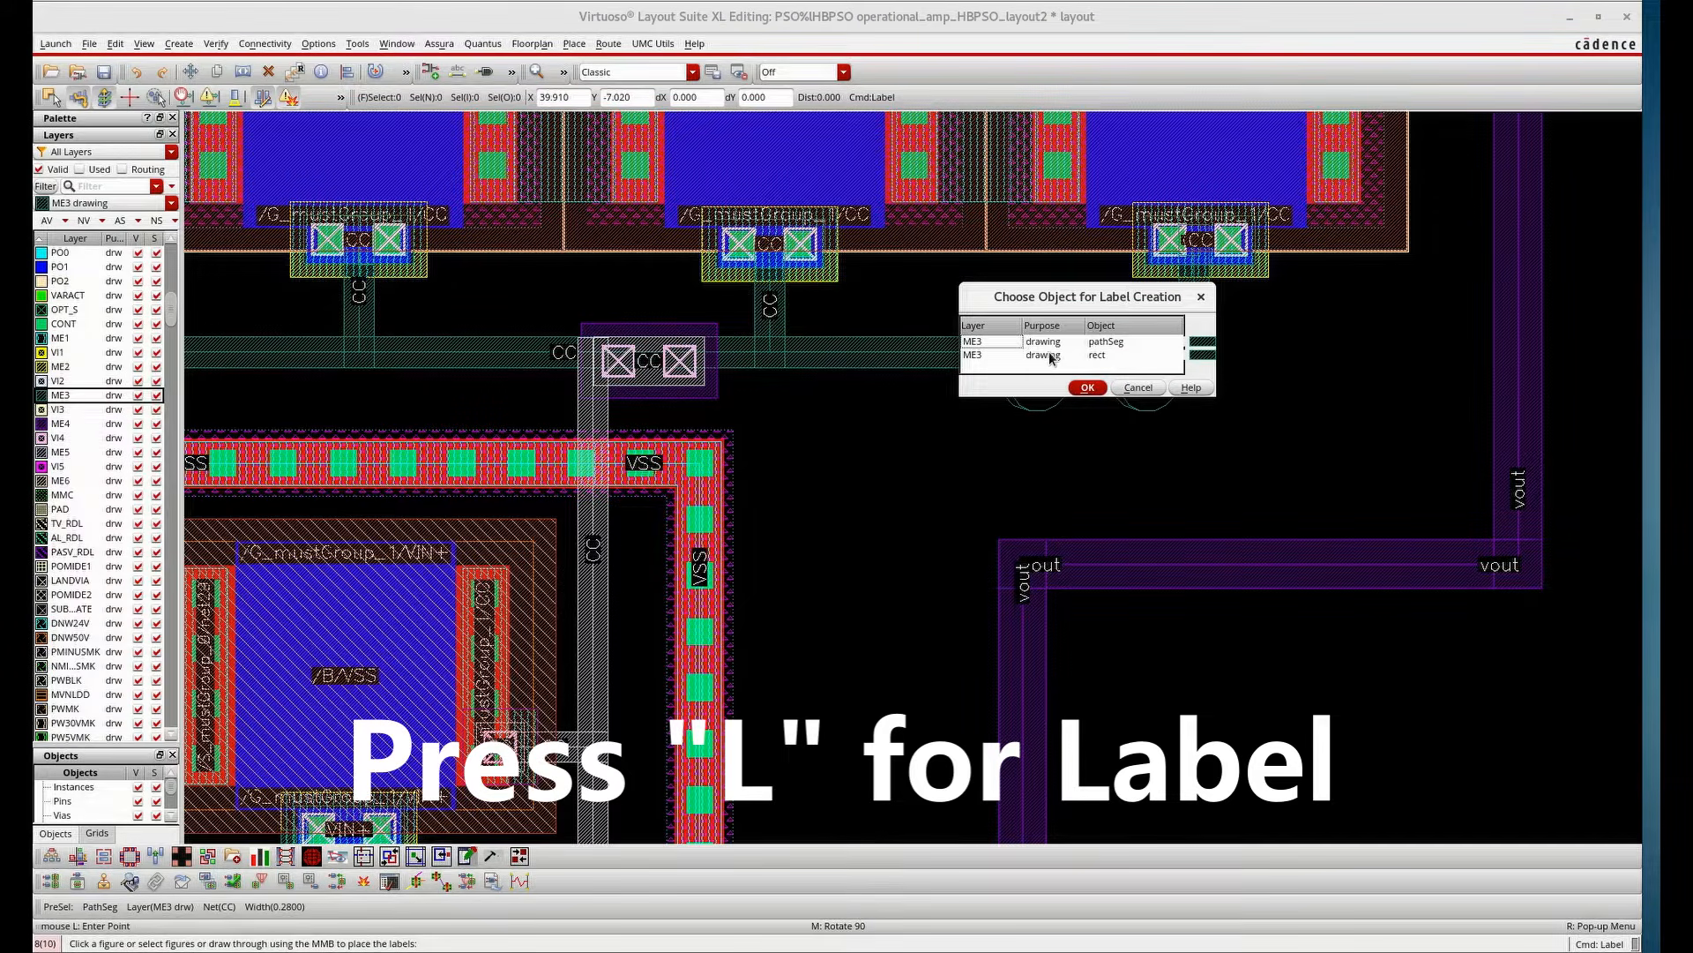
pyautogui.click(1051, 354)
pyautogui.click(1086, 388)
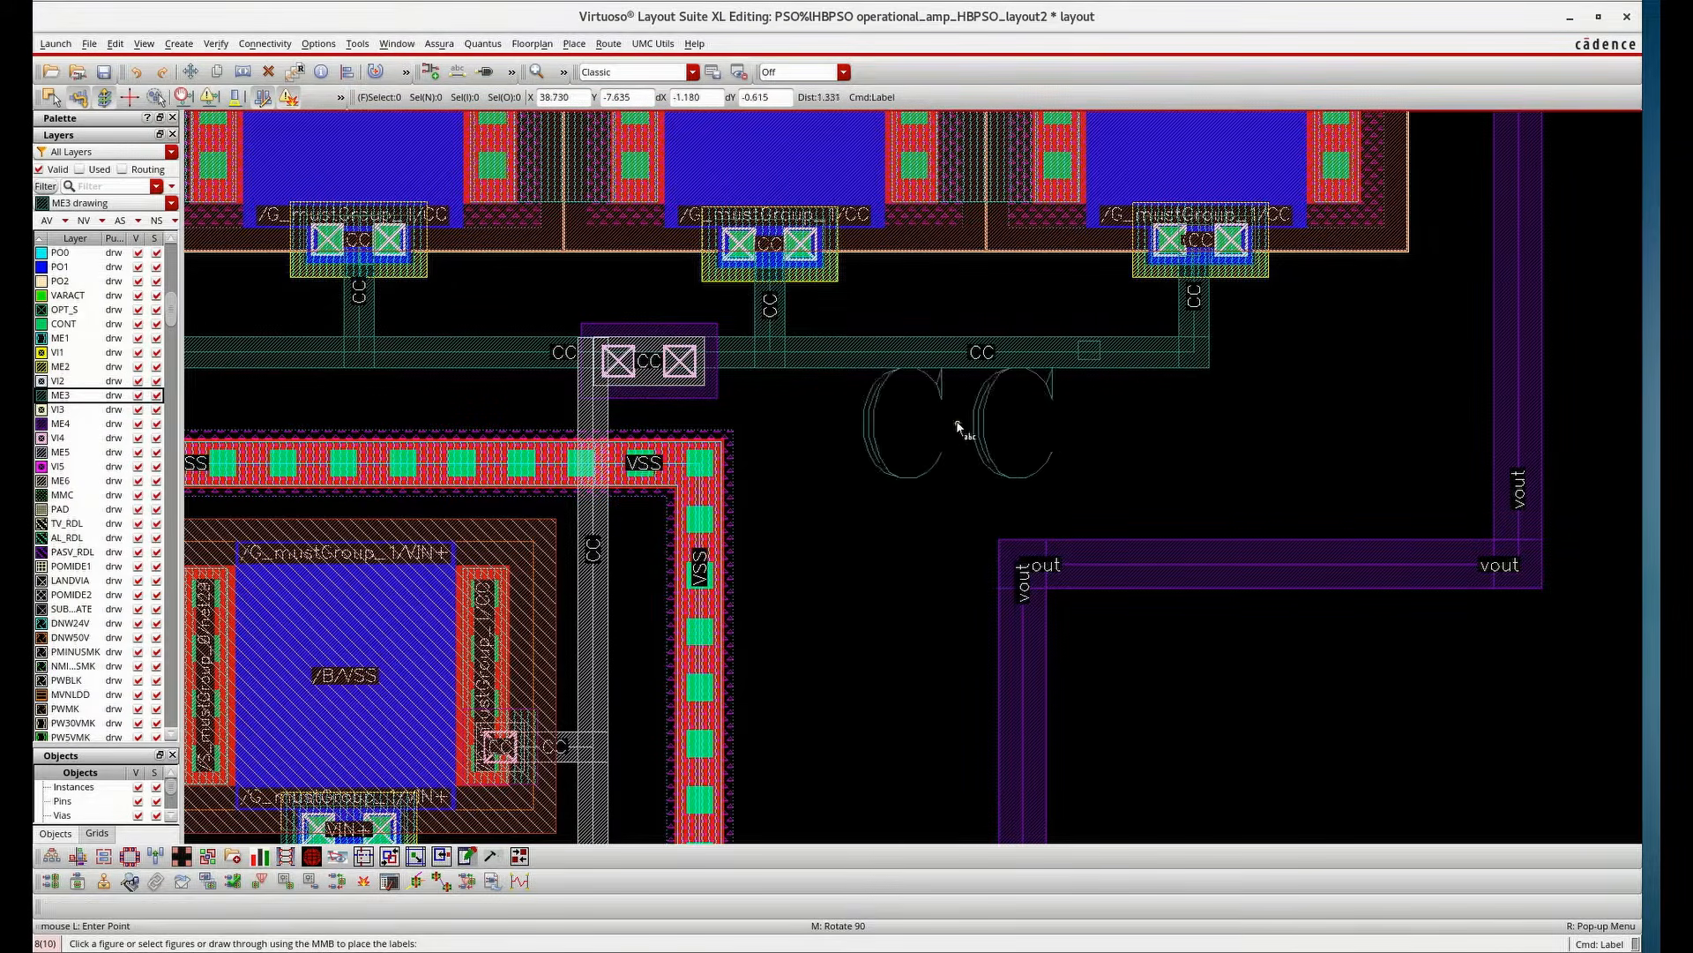
pyautogui.click(1088, 358)
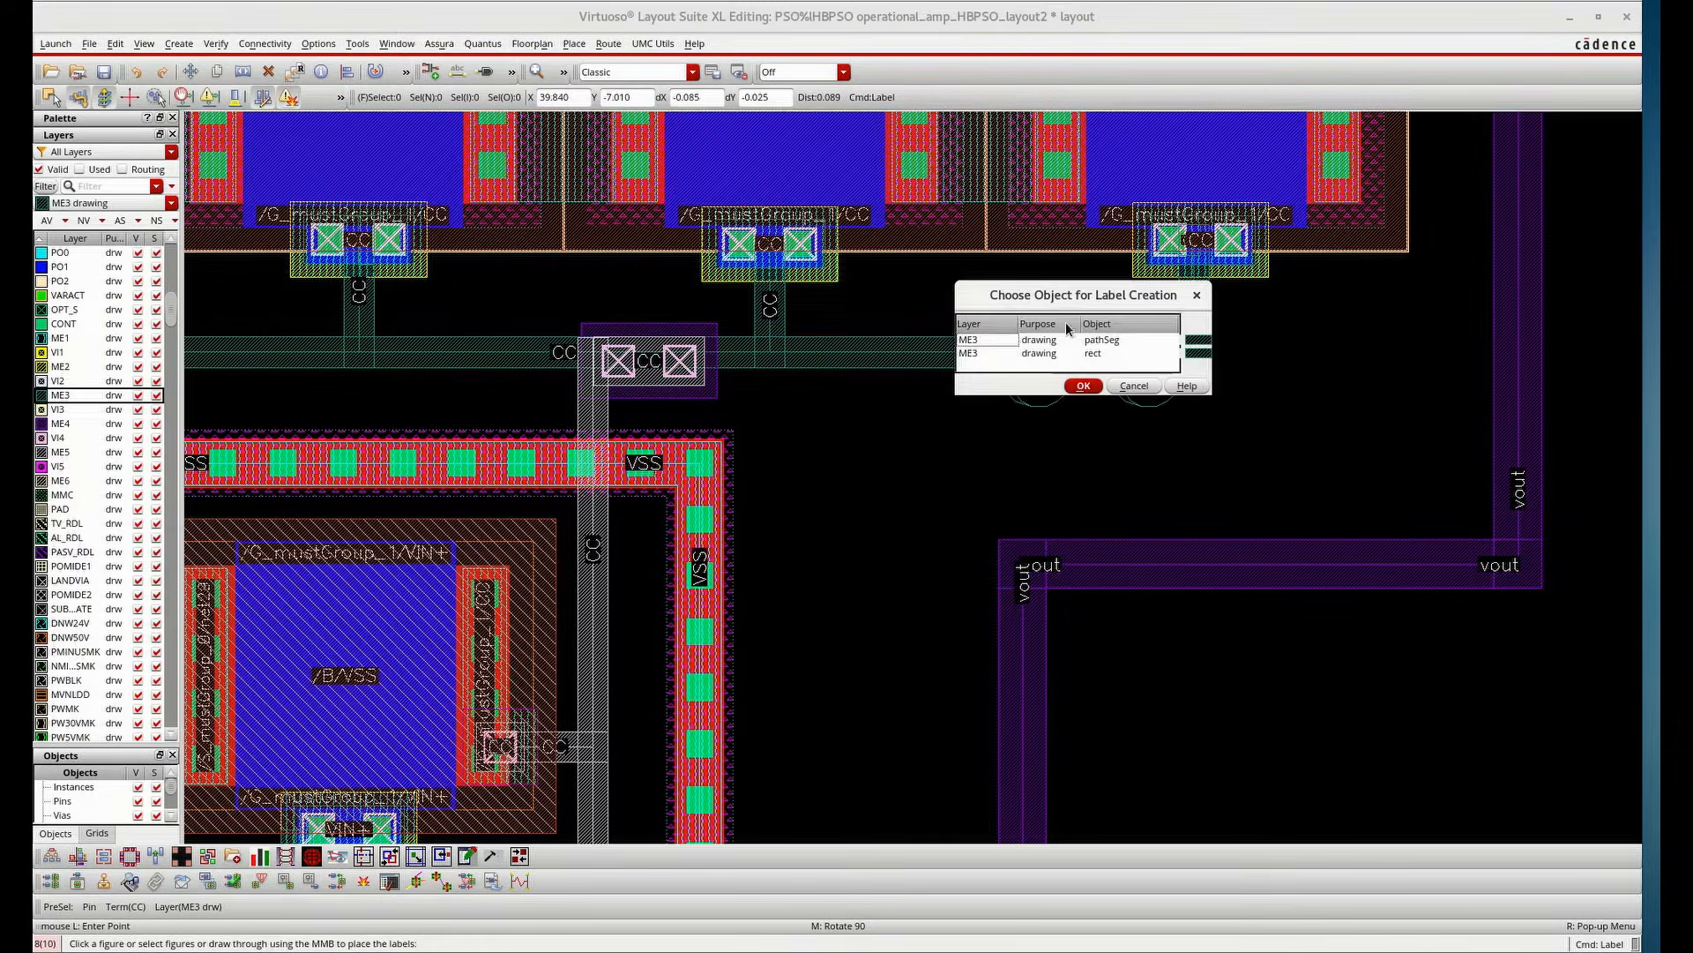
pyautogui.click(1083, 386)
pyautogui.press('Escape')
# Switch the entry layer to ME1 drawing and create an input pin named VDD as a rectangle on the VDD rail
pyautogui.hotkey('shift', 'z')
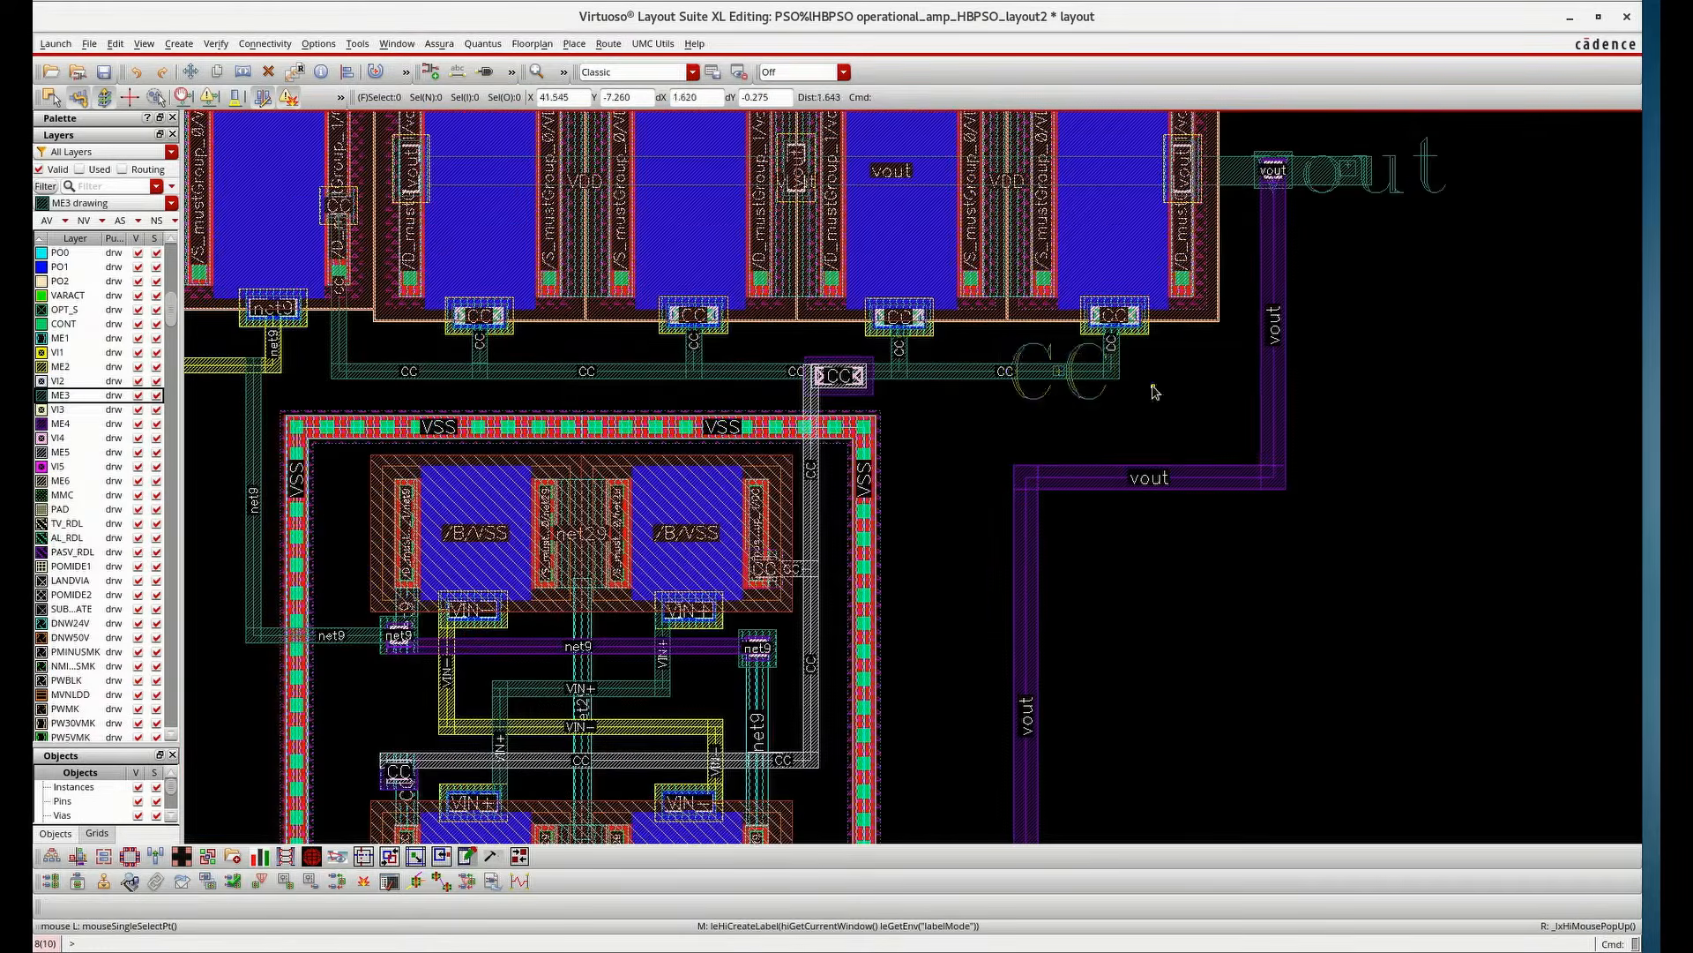
pyautogui.hotkey('shift', 'z')
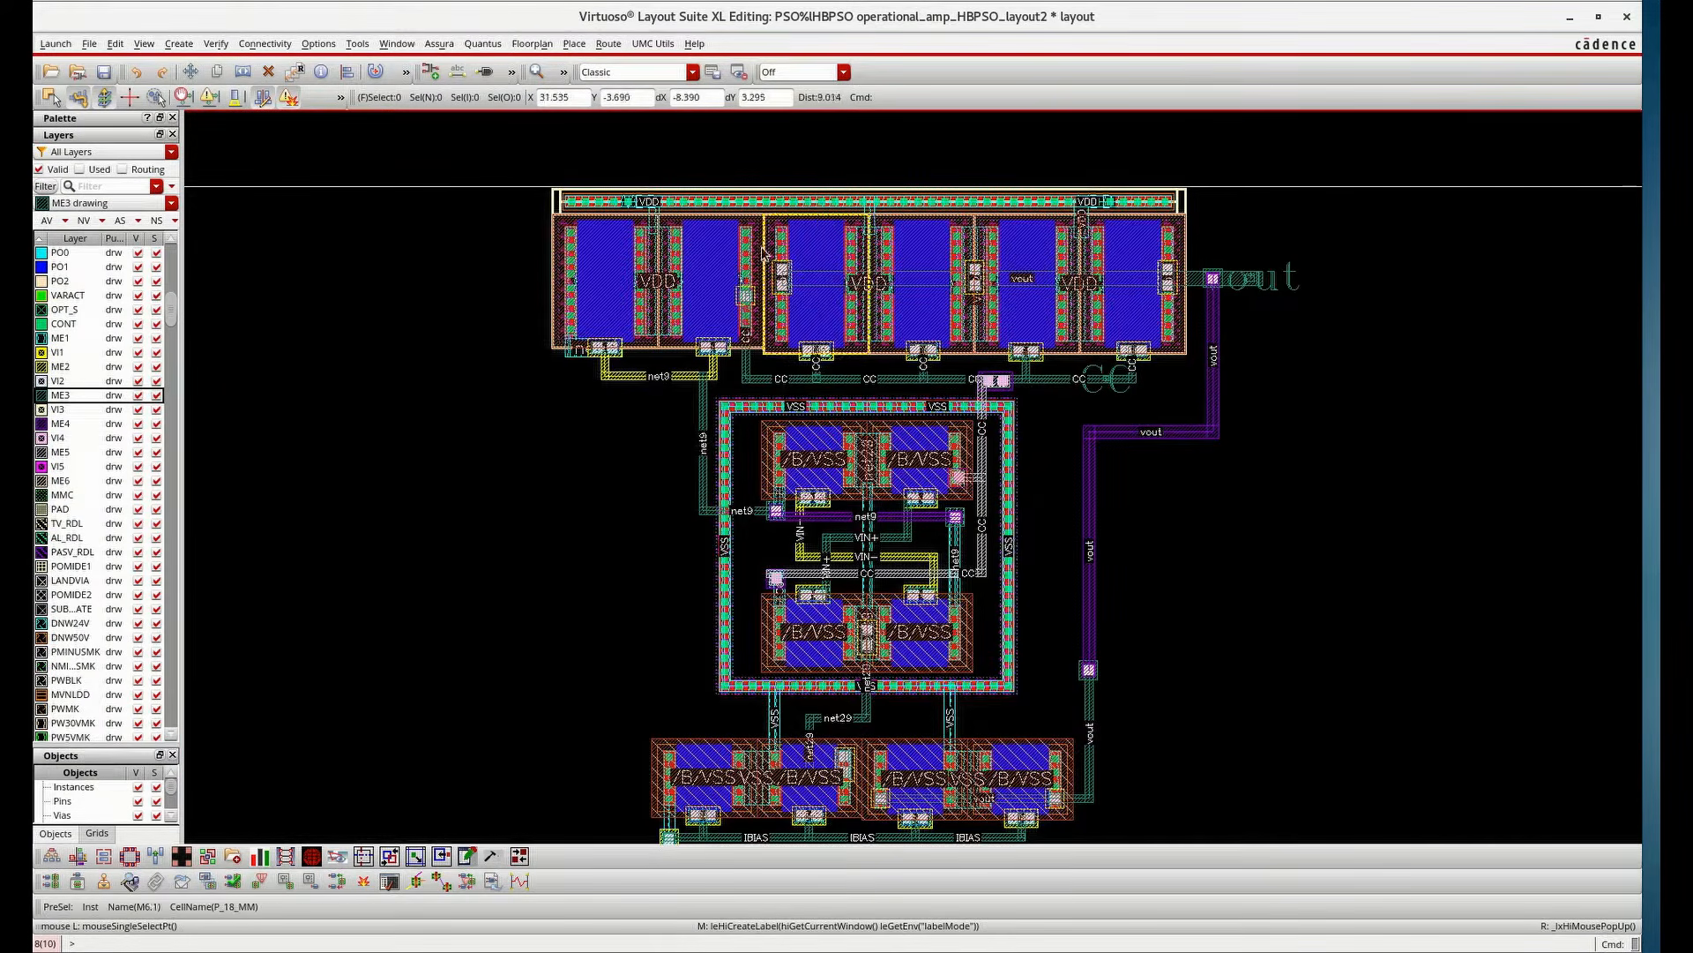
pyautogui.hotkey('ctrl', 'z')
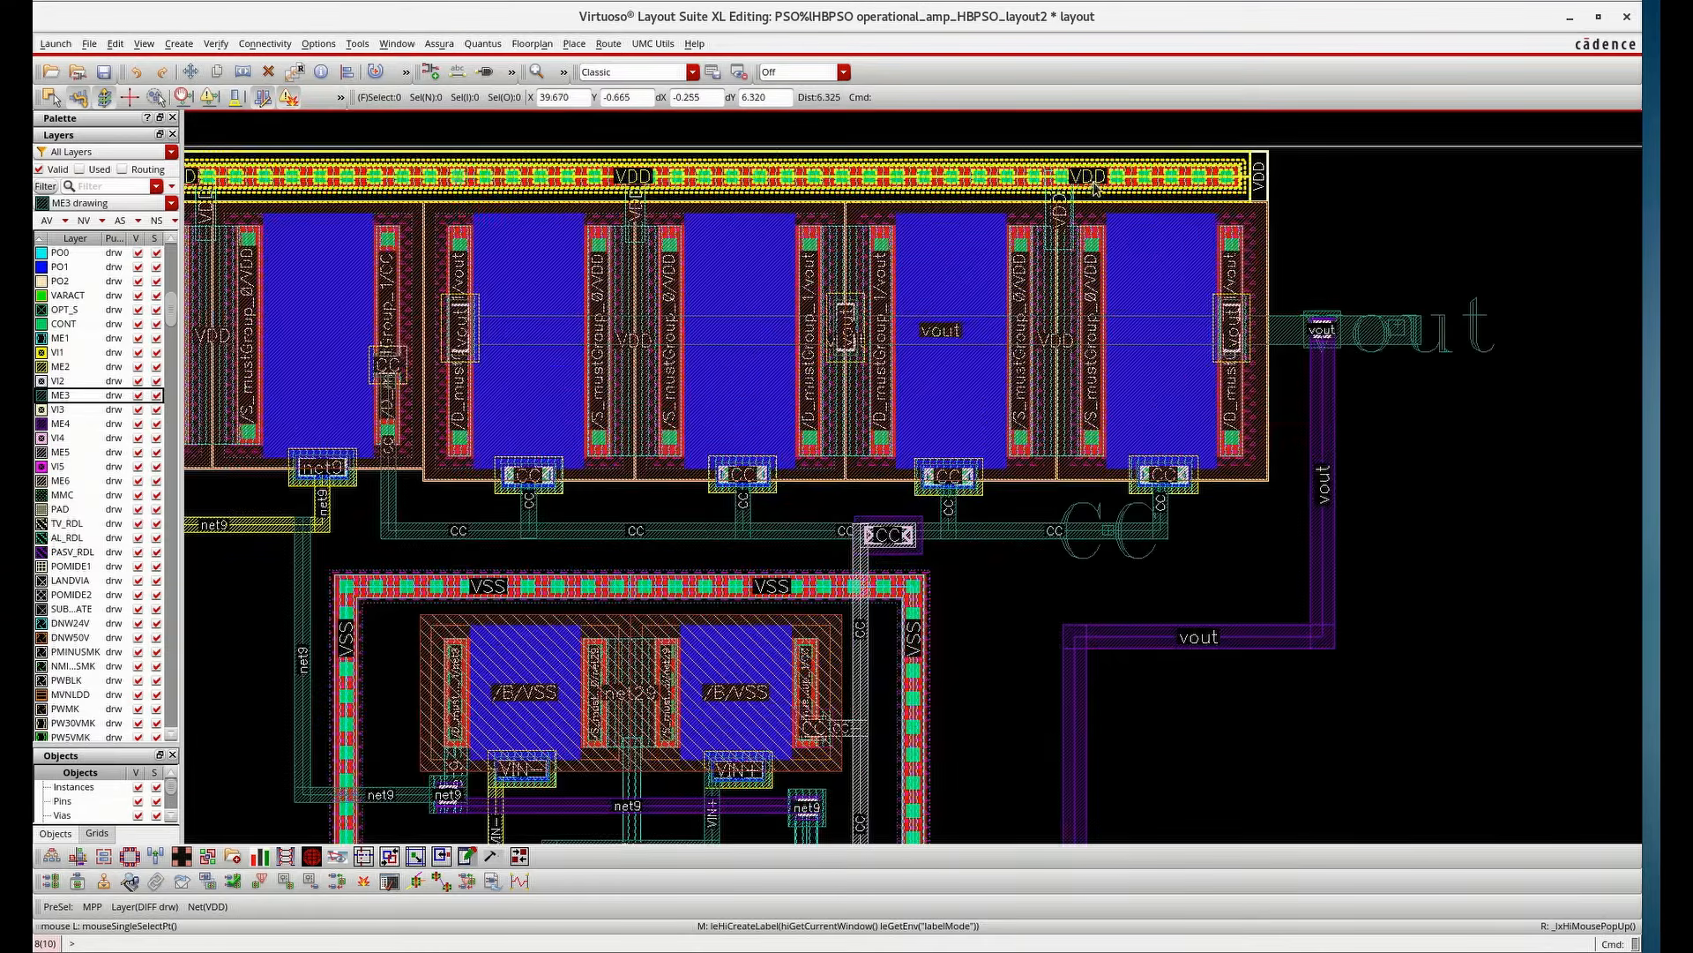
pyautogui.hotkey('ctrl', 'z')
pyautogui.hotkey('ctrl', 'z')
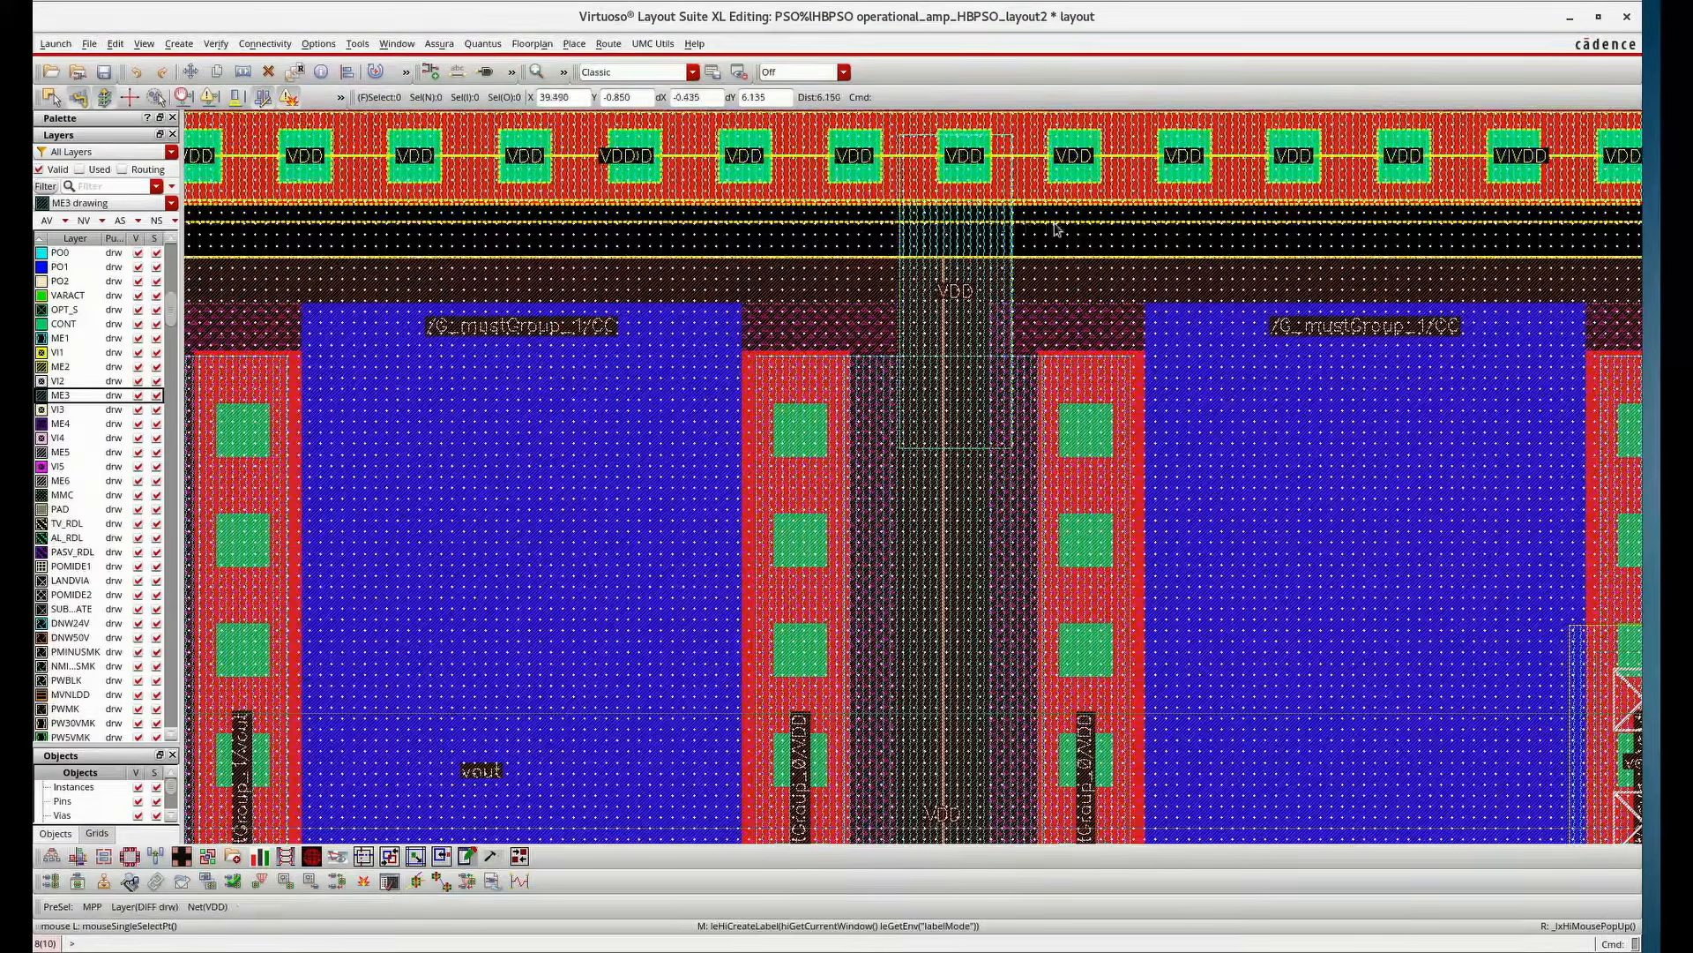
pyautogui.click(117, 187)
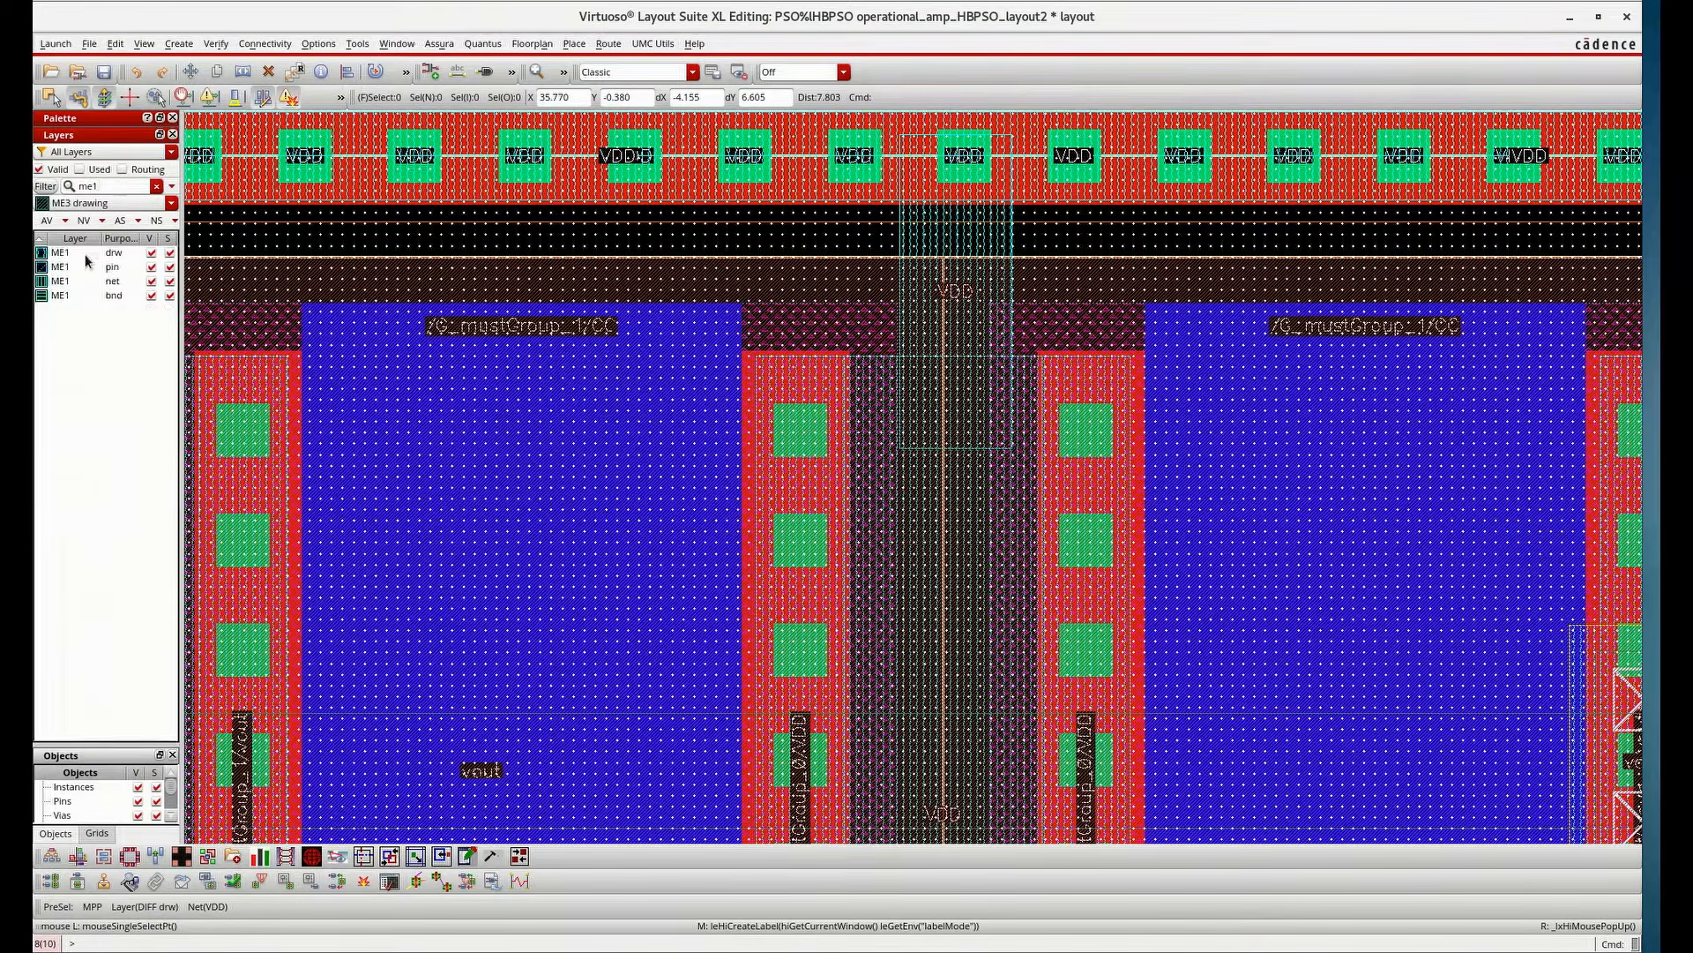
pyautogui.click(85, 254)
pyautogui.click(184, 44)
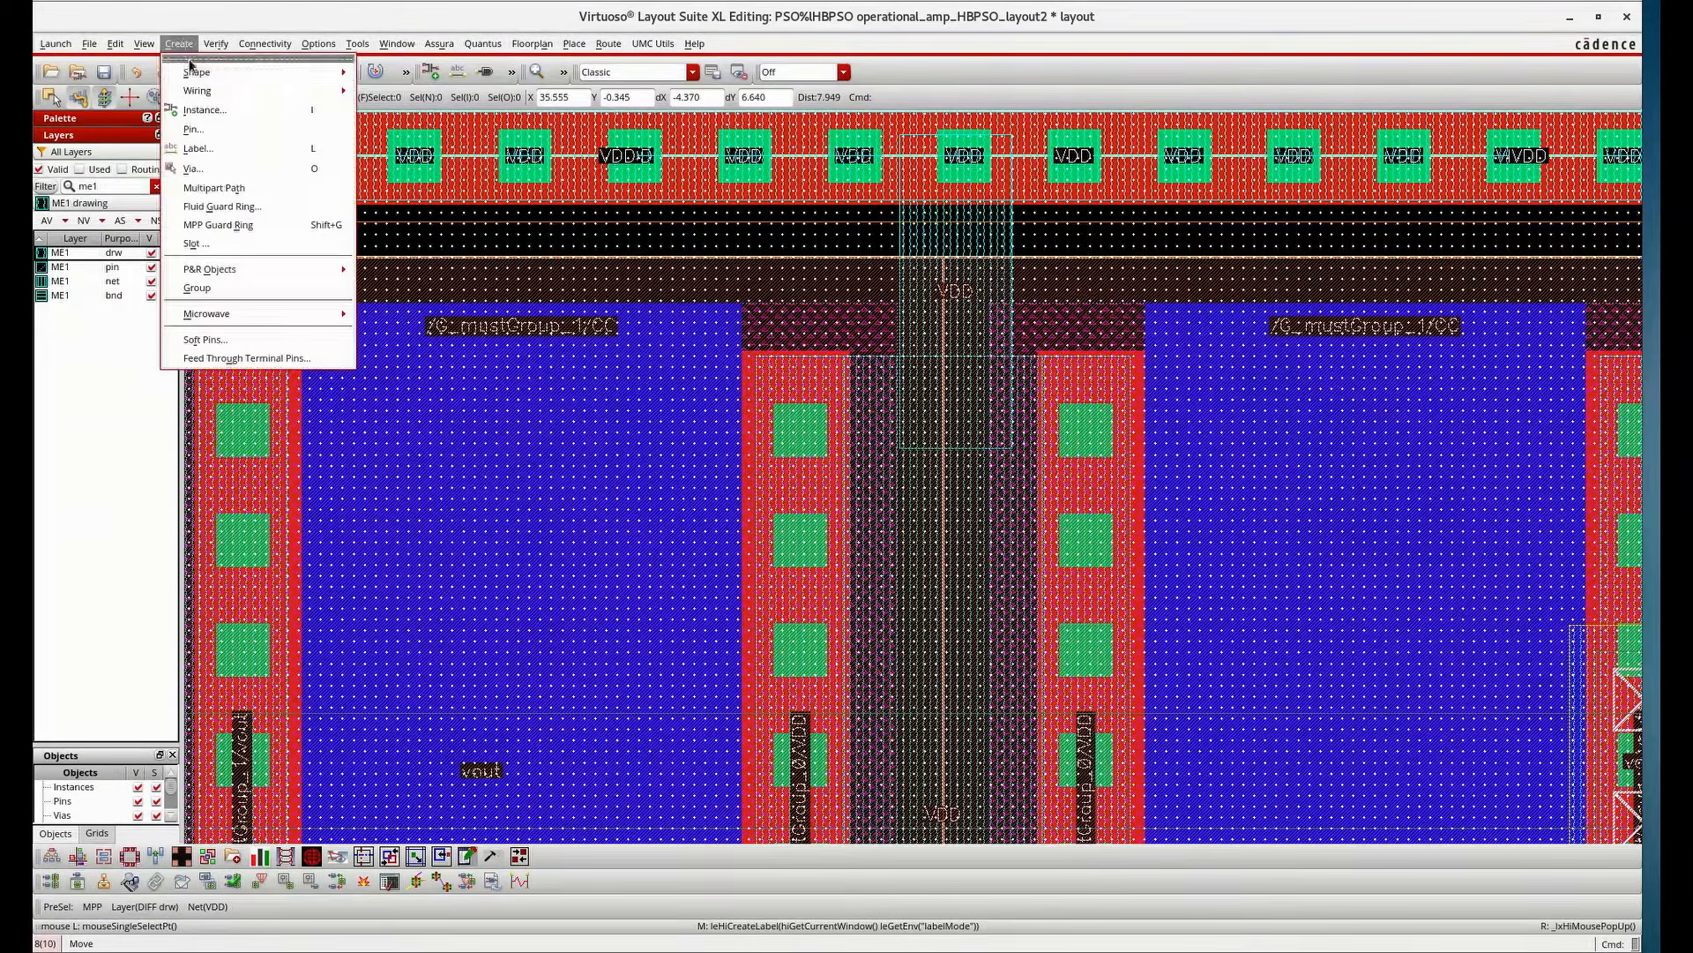
pyautogui.click(205, 125)
pyautogui.click(578, 145)
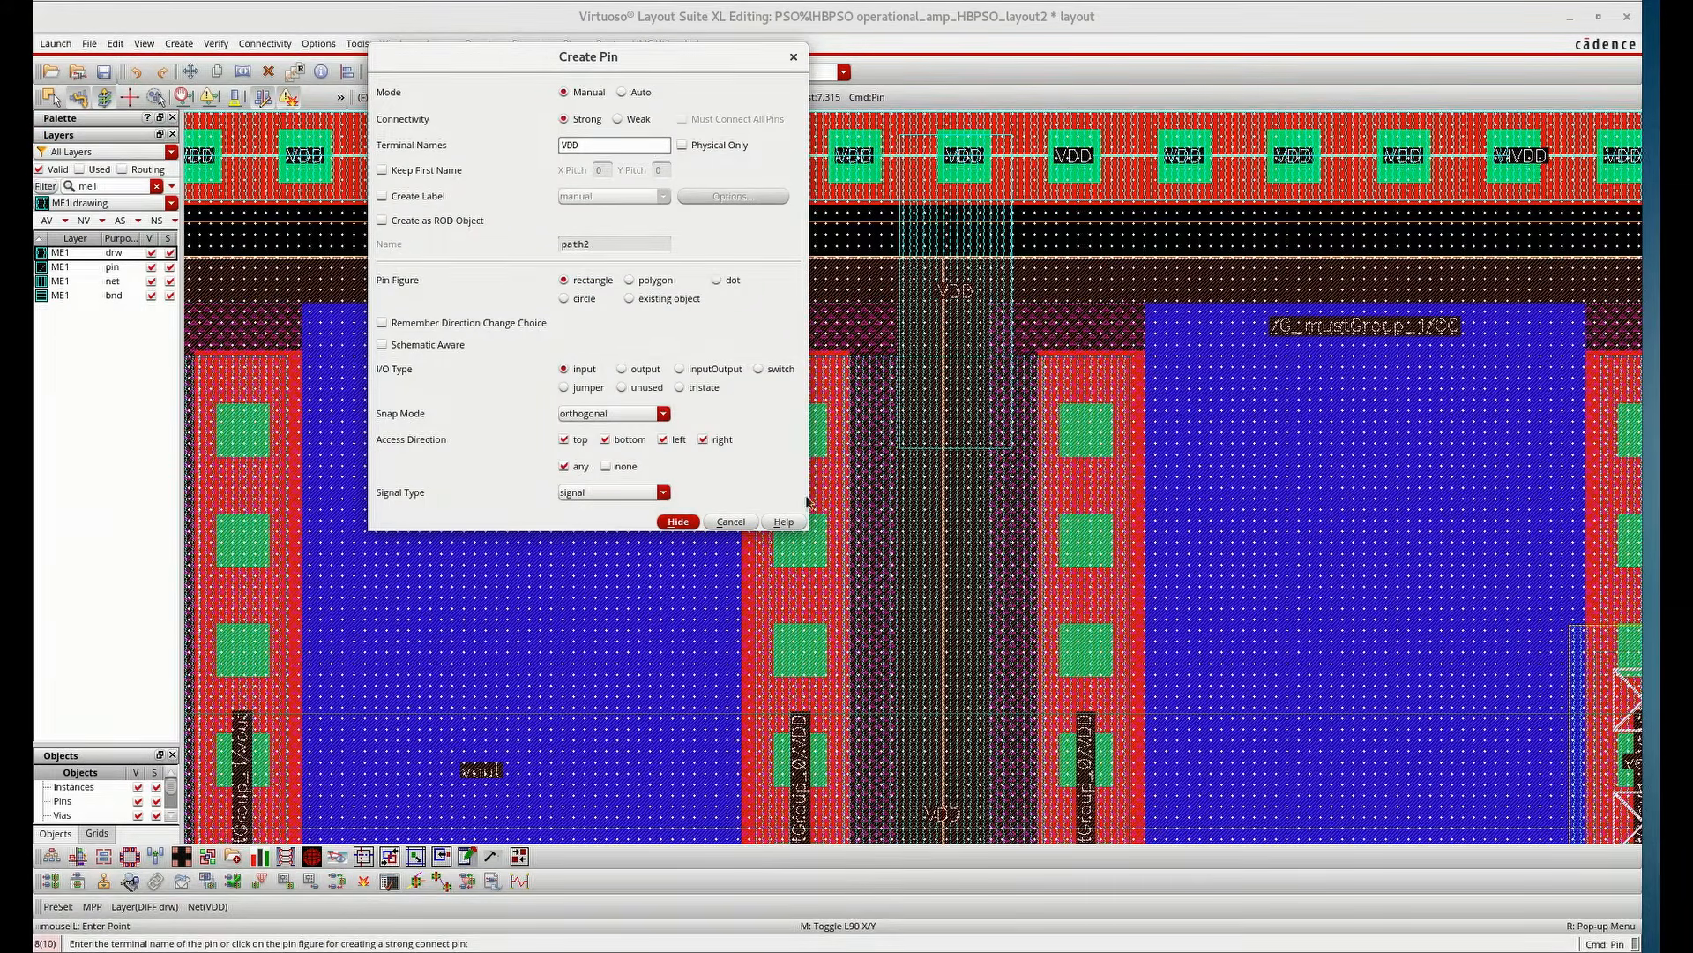
pyautogui.click(678, 522)
pyautogui.click(939, 220)
pyautogui.click(983, 249)
# Add a roman-font label "VDD" attached to the VDD pin rectangle on ME1
pyautogui.press('l')
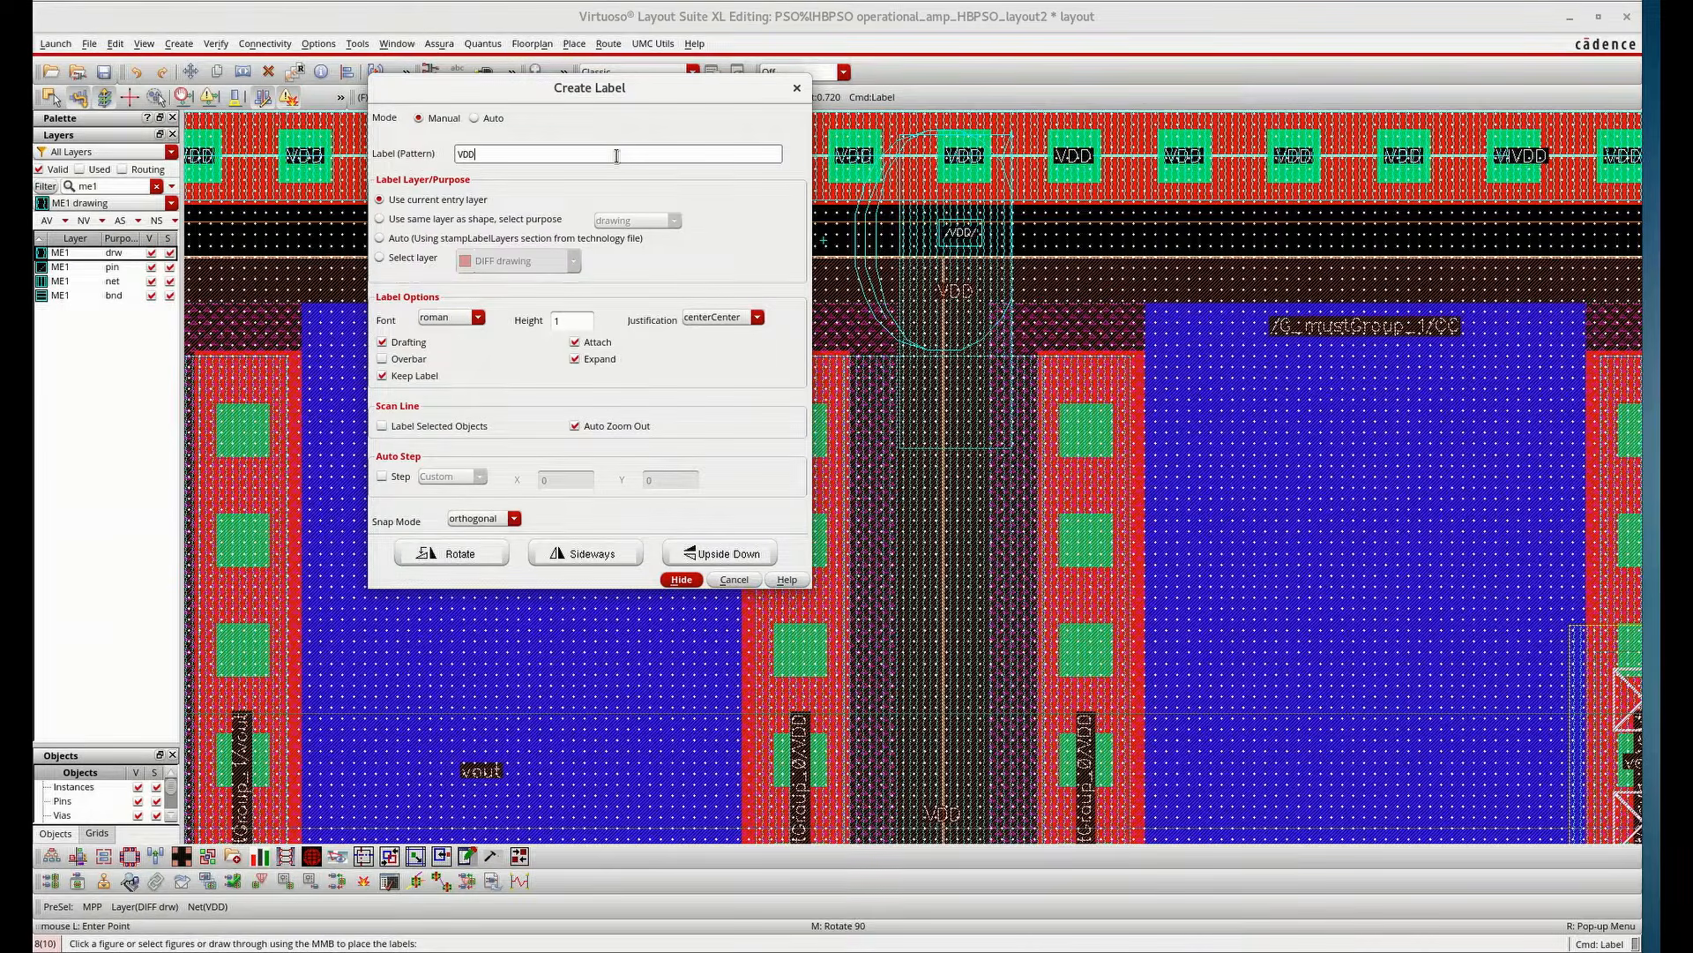
pyautogui.click(679, 580)
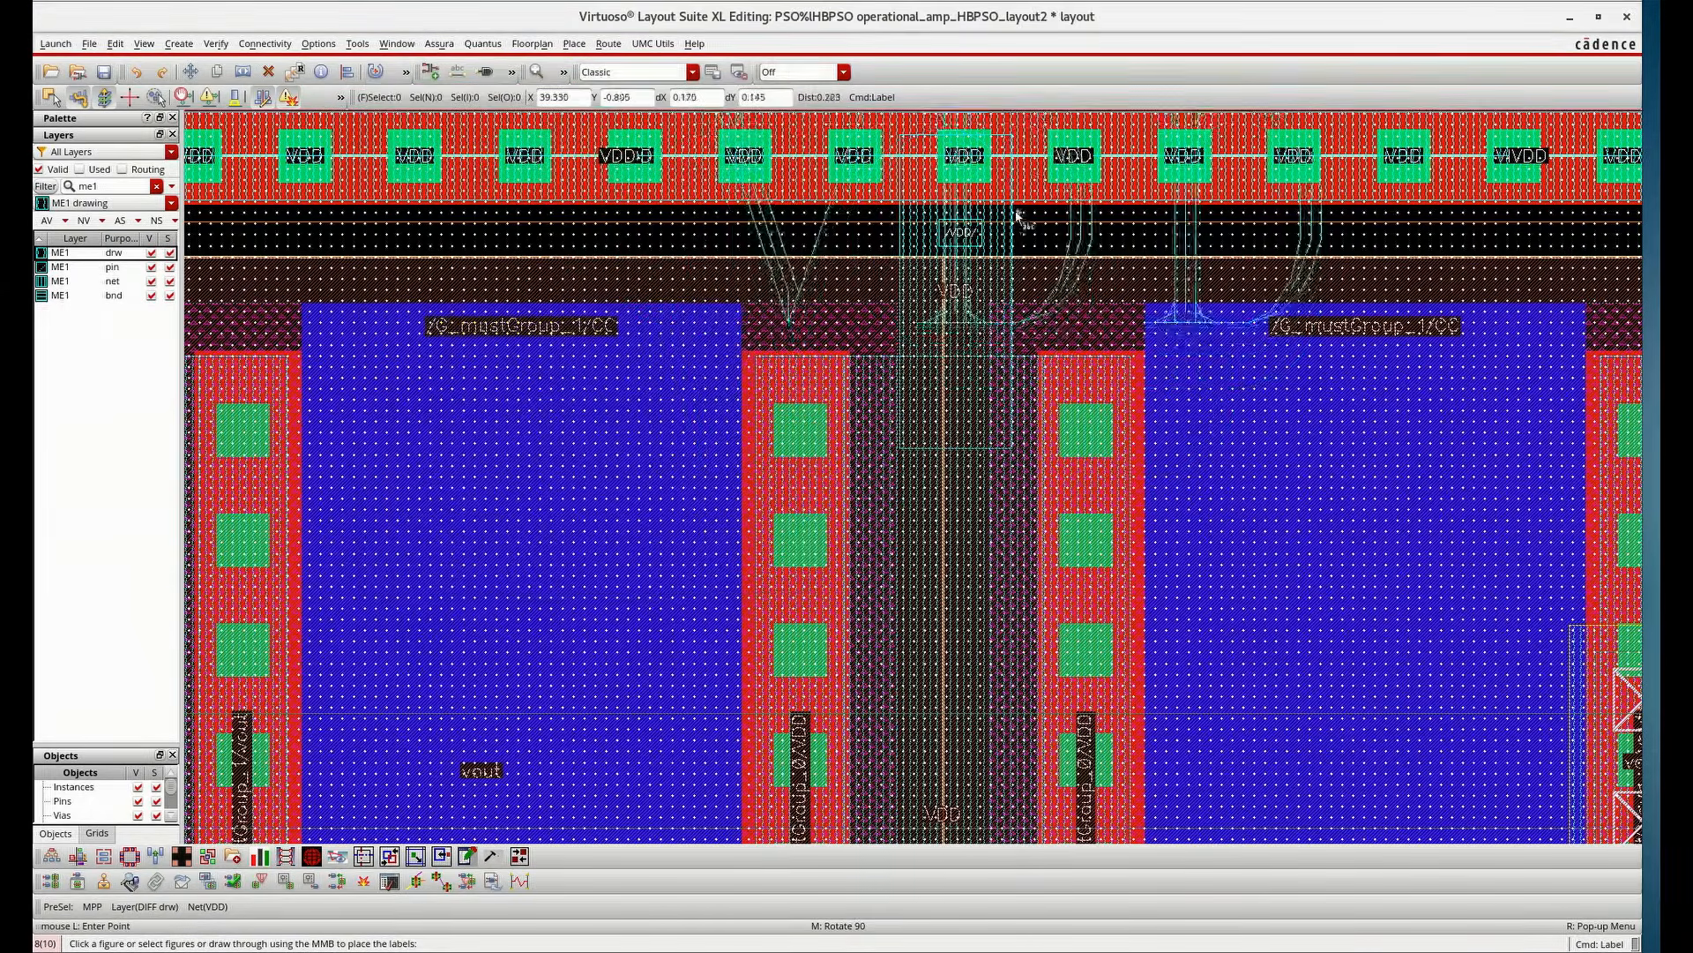
pyautogui.click(970, 240)
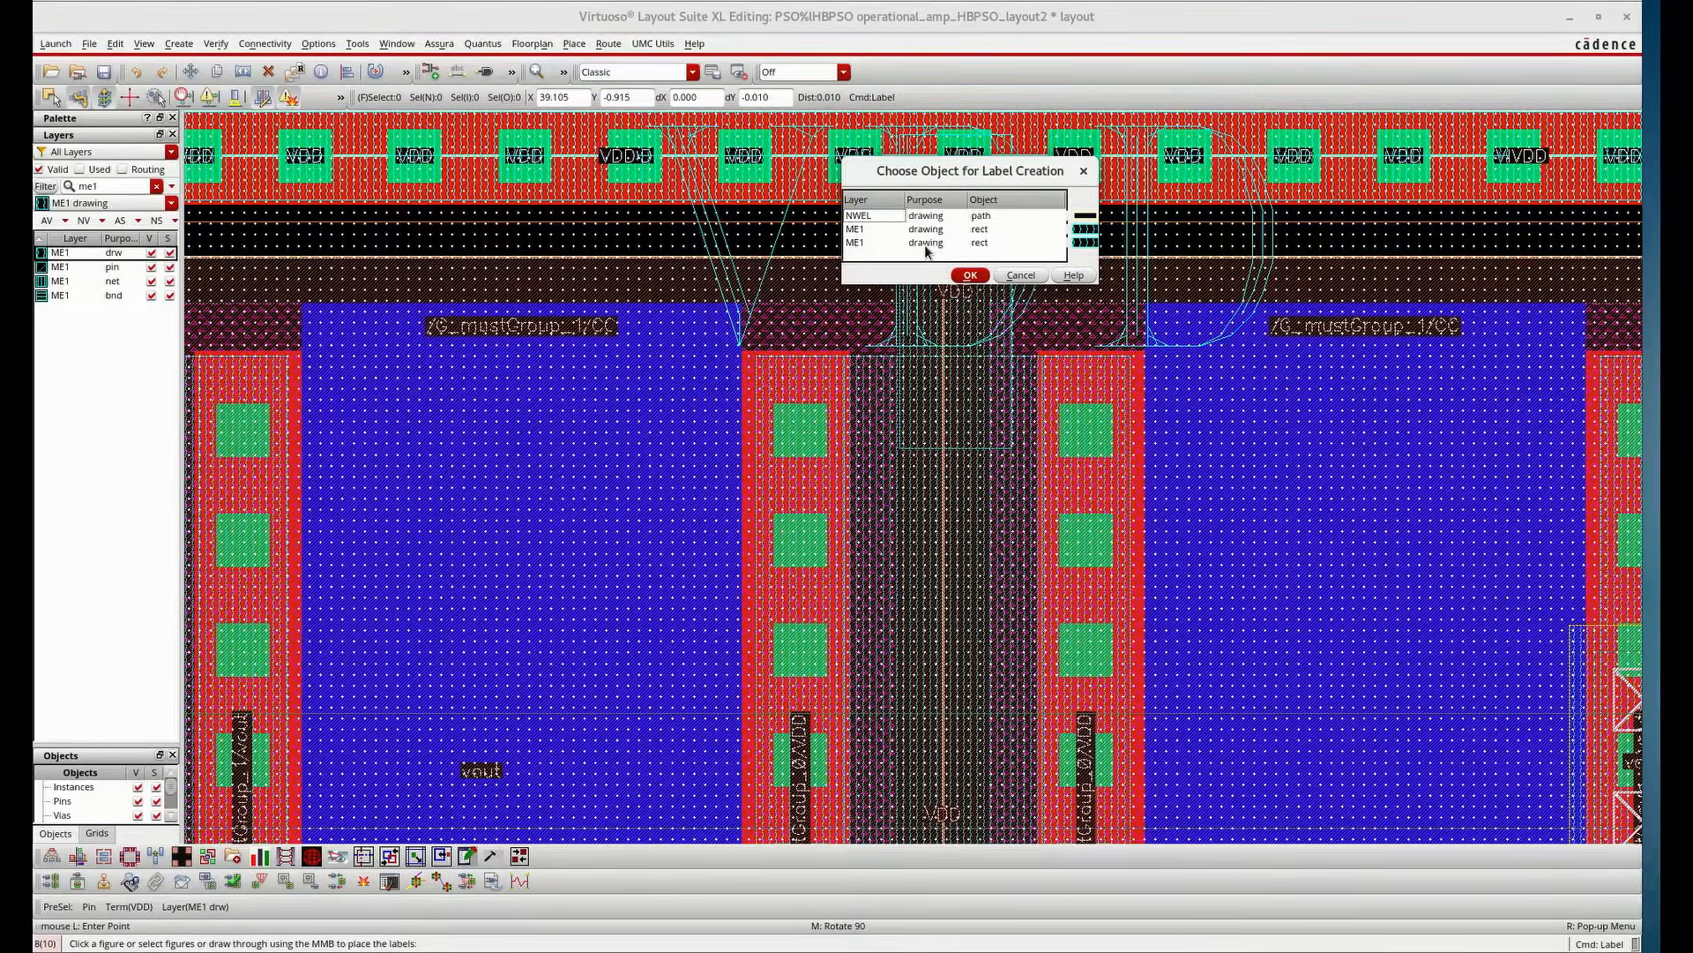
pyautogui.click(933, 242)
pyautogui.click(969, 275)
pyautogui.press('Escape')
# Create an input pin named VSS as a small rectangle on the vertical VSS route below the input-pair guard ring
pyautogui.scroll(-2, 1003, 260)
pyautogui.scroll(-1, 1624, 259)
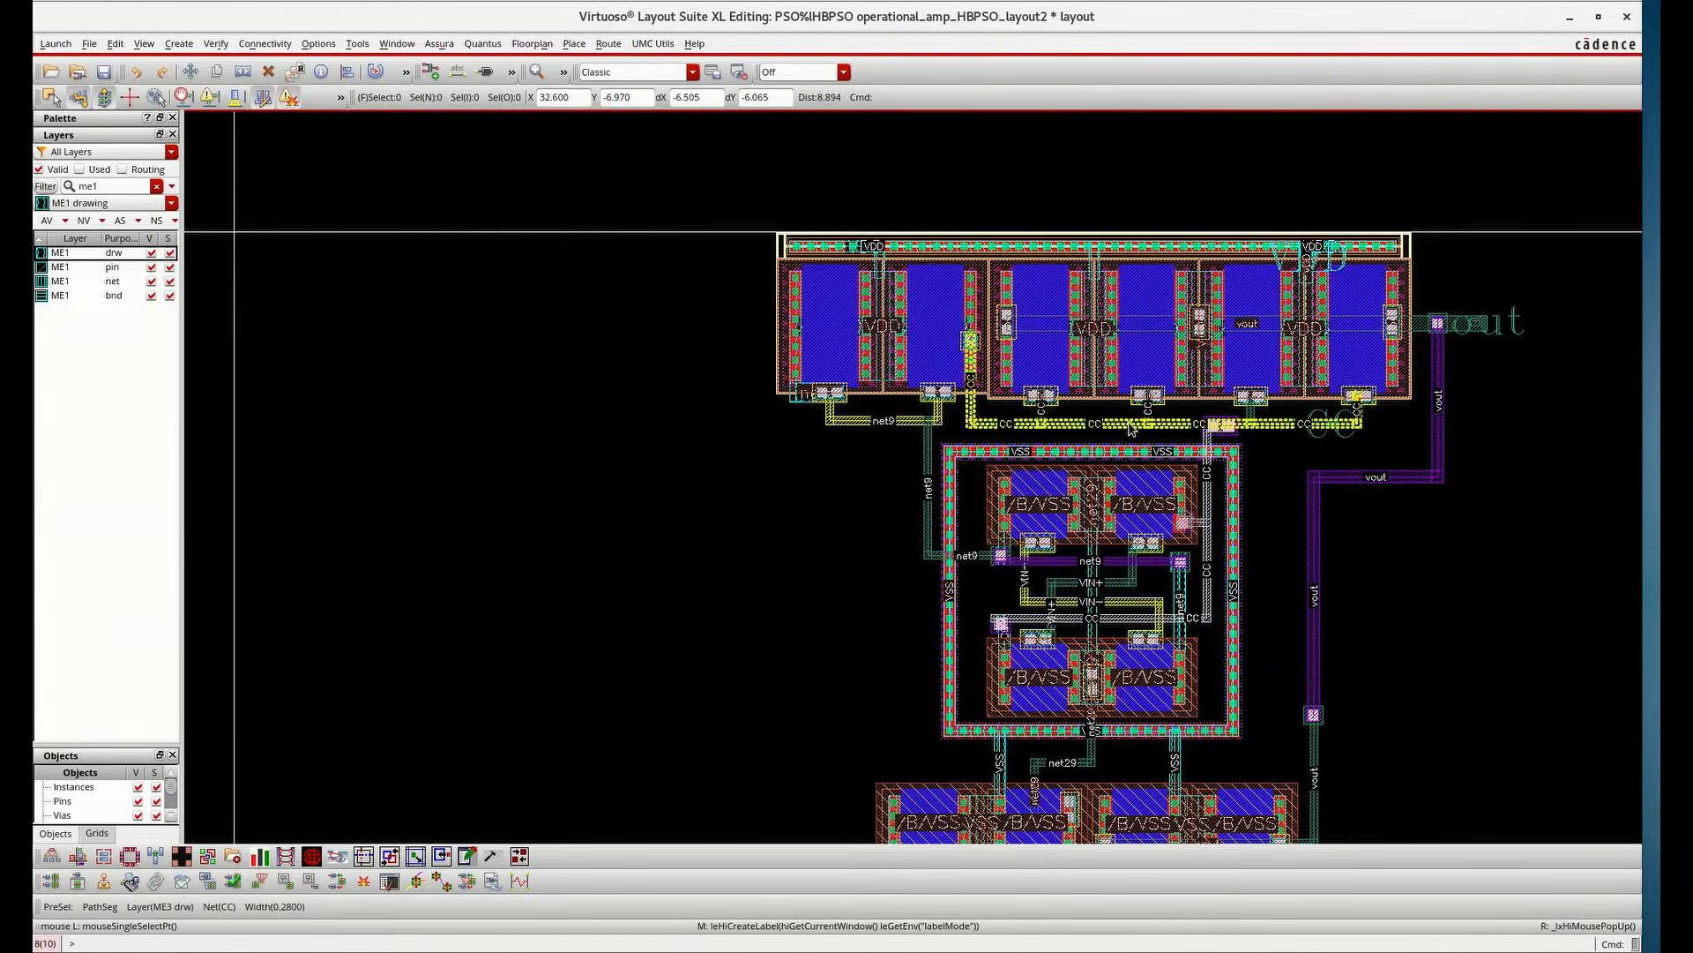
pyautogui.scroll(-2, 1130, 428)
pyautogui.scroll(4, 696, 414)
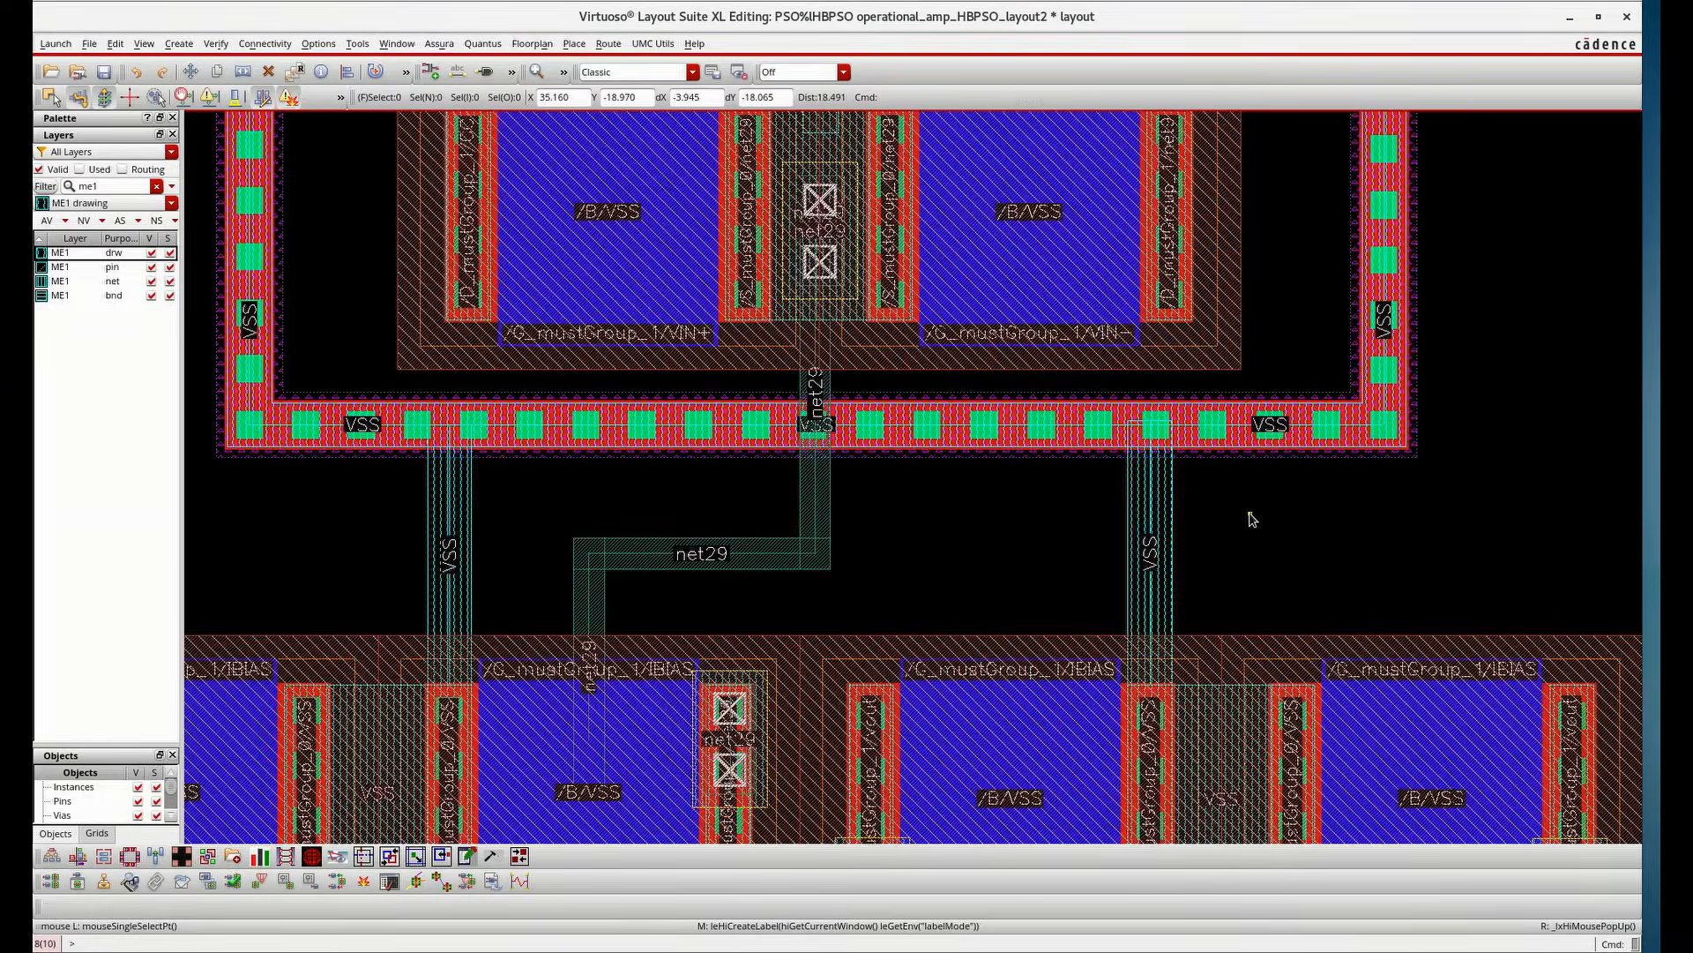
pyautogui.doubleClick(110, 188)
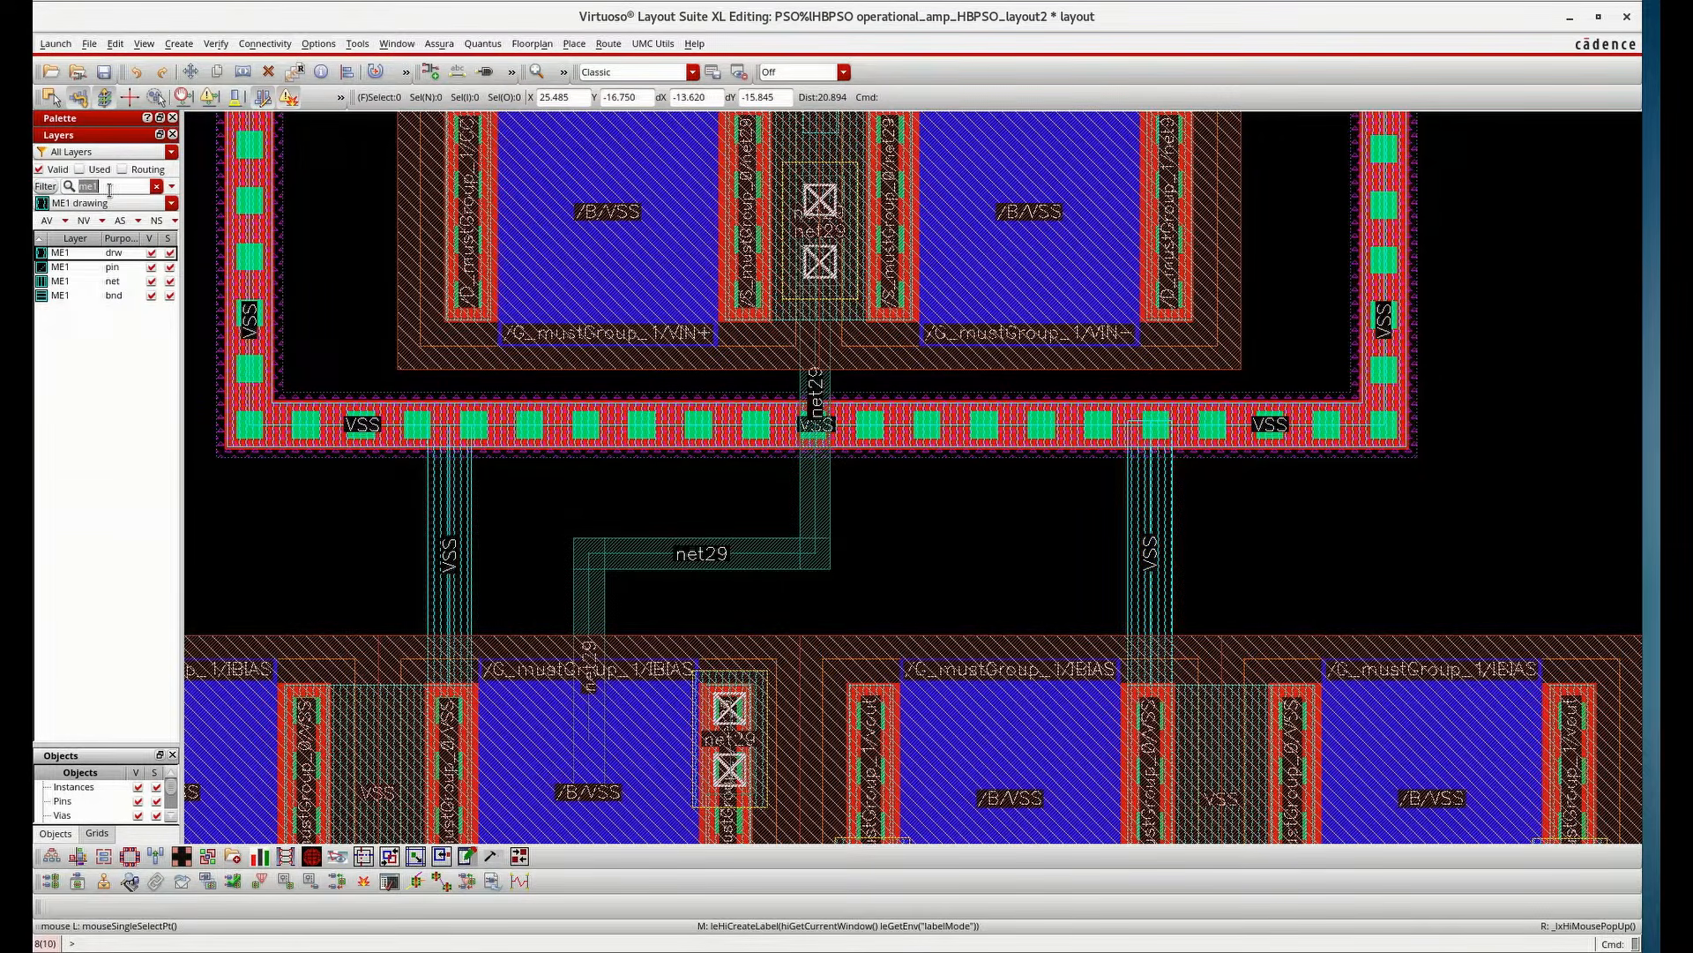
pyautogui.click(187, 44)
pyautogui.click(196, 140)
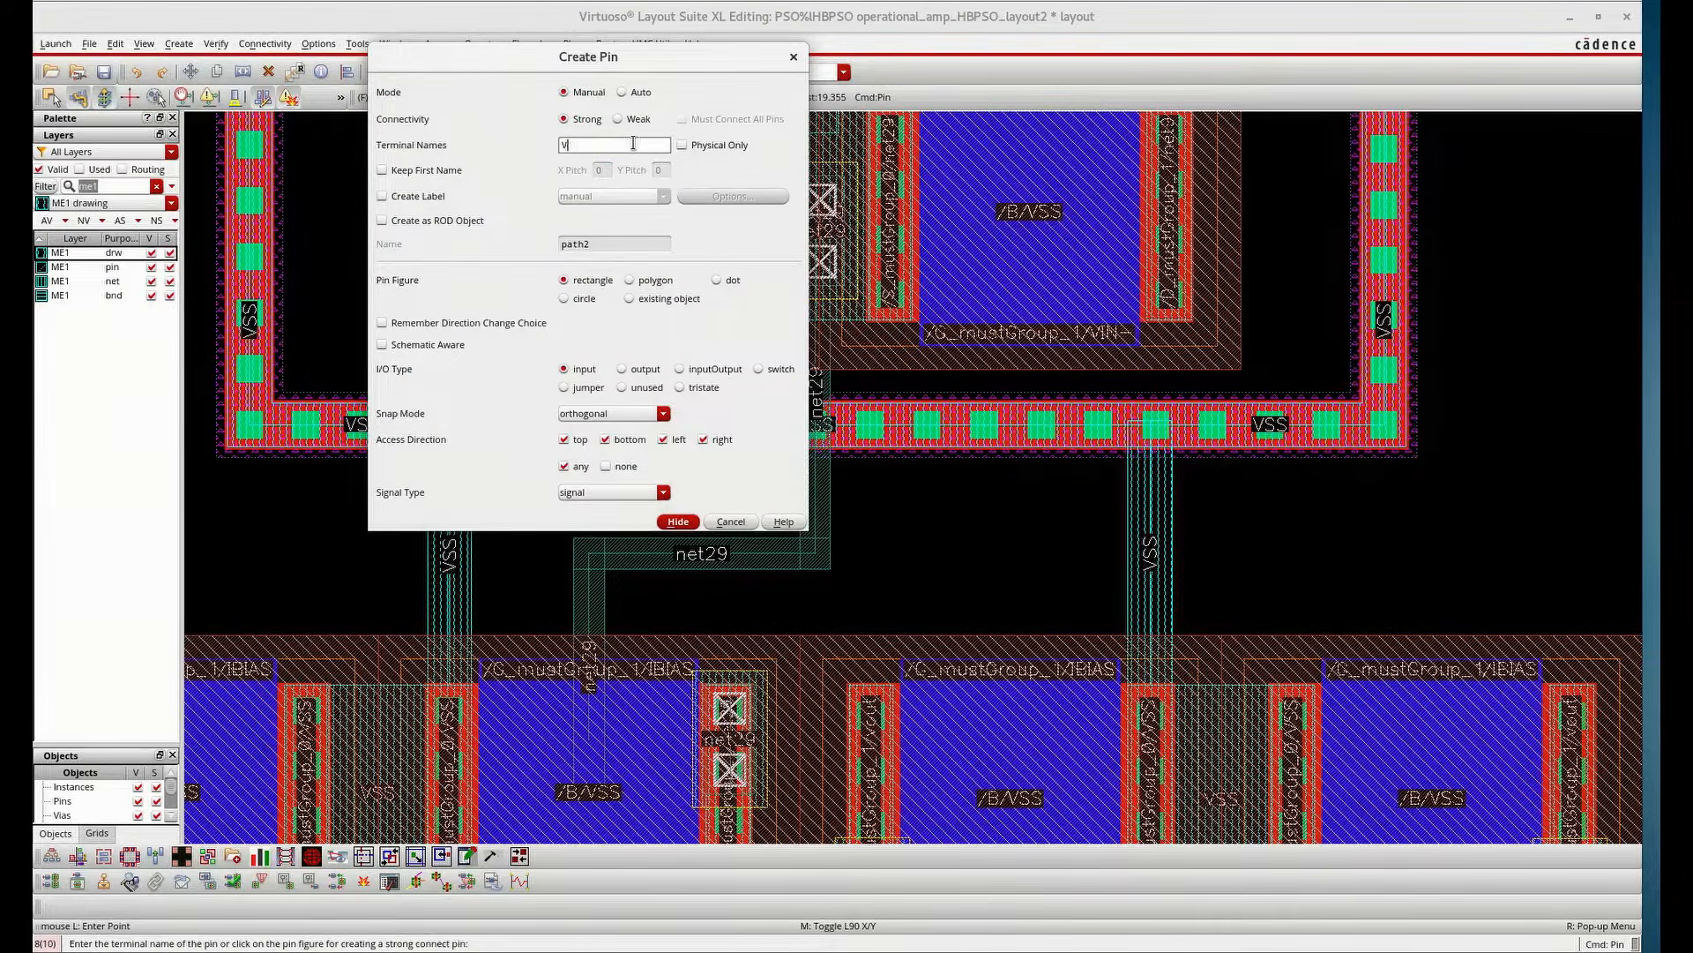
pyautogui.click(677, 521)
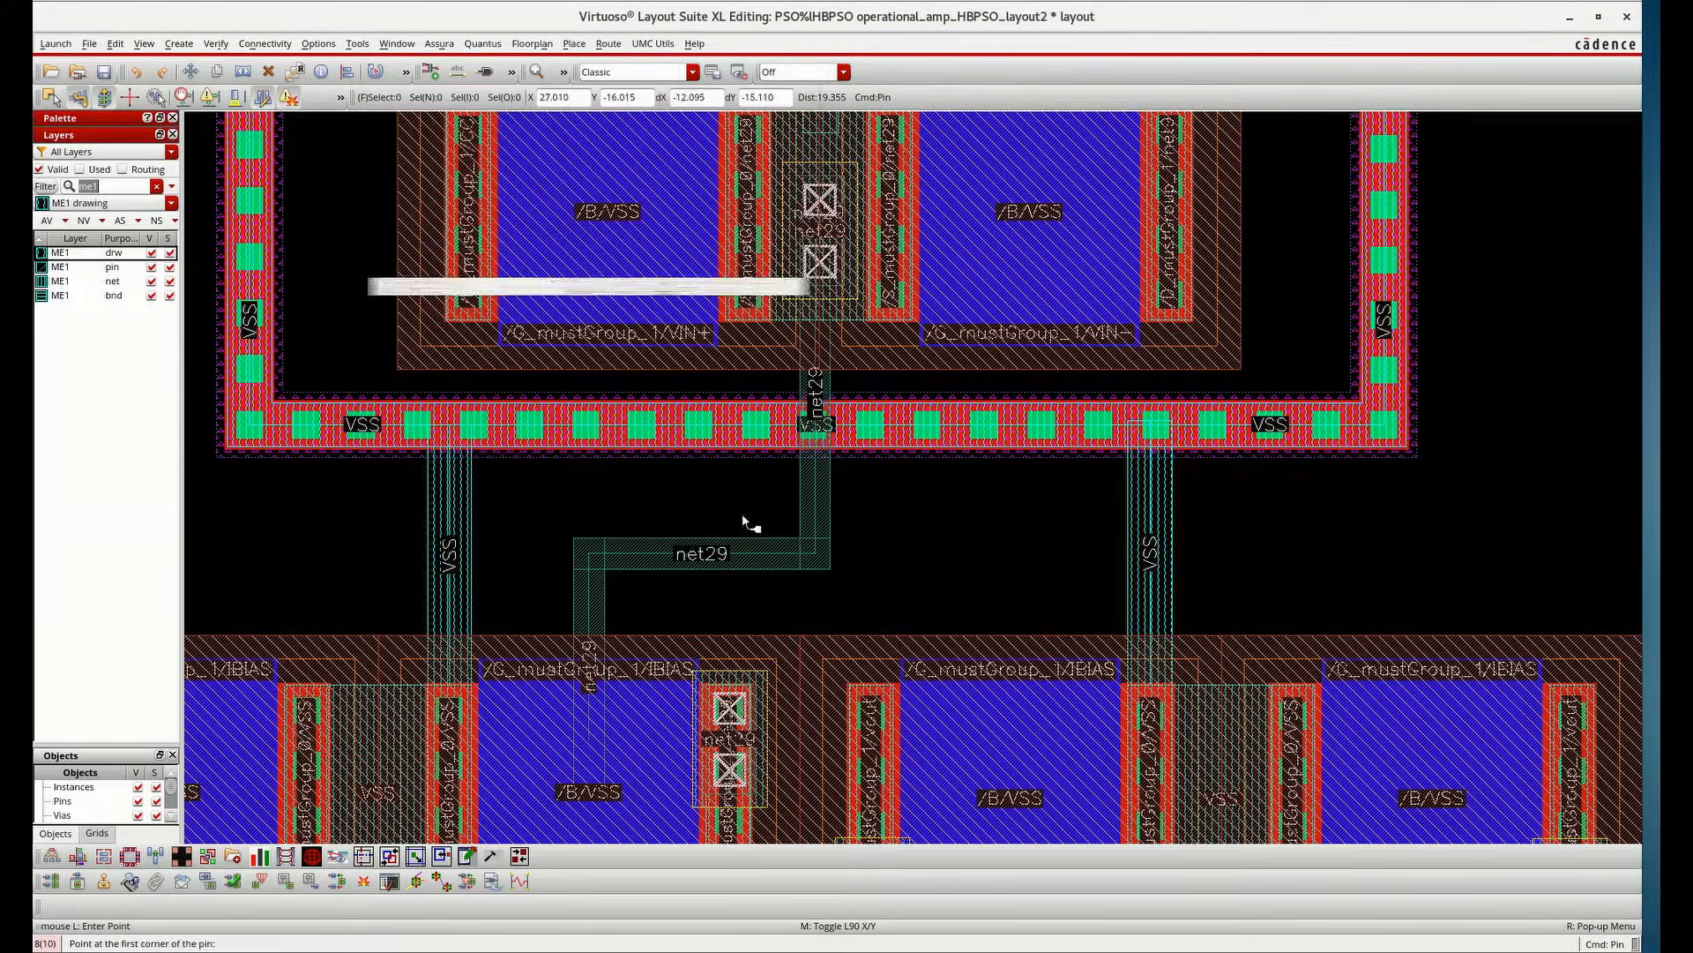
pyautogui.click(1138, 515)
pyautogui.click(1166, 546)
# Add a label "VSS" attached to the VSS pin rectangle on ME1
pyautogui.press('l')
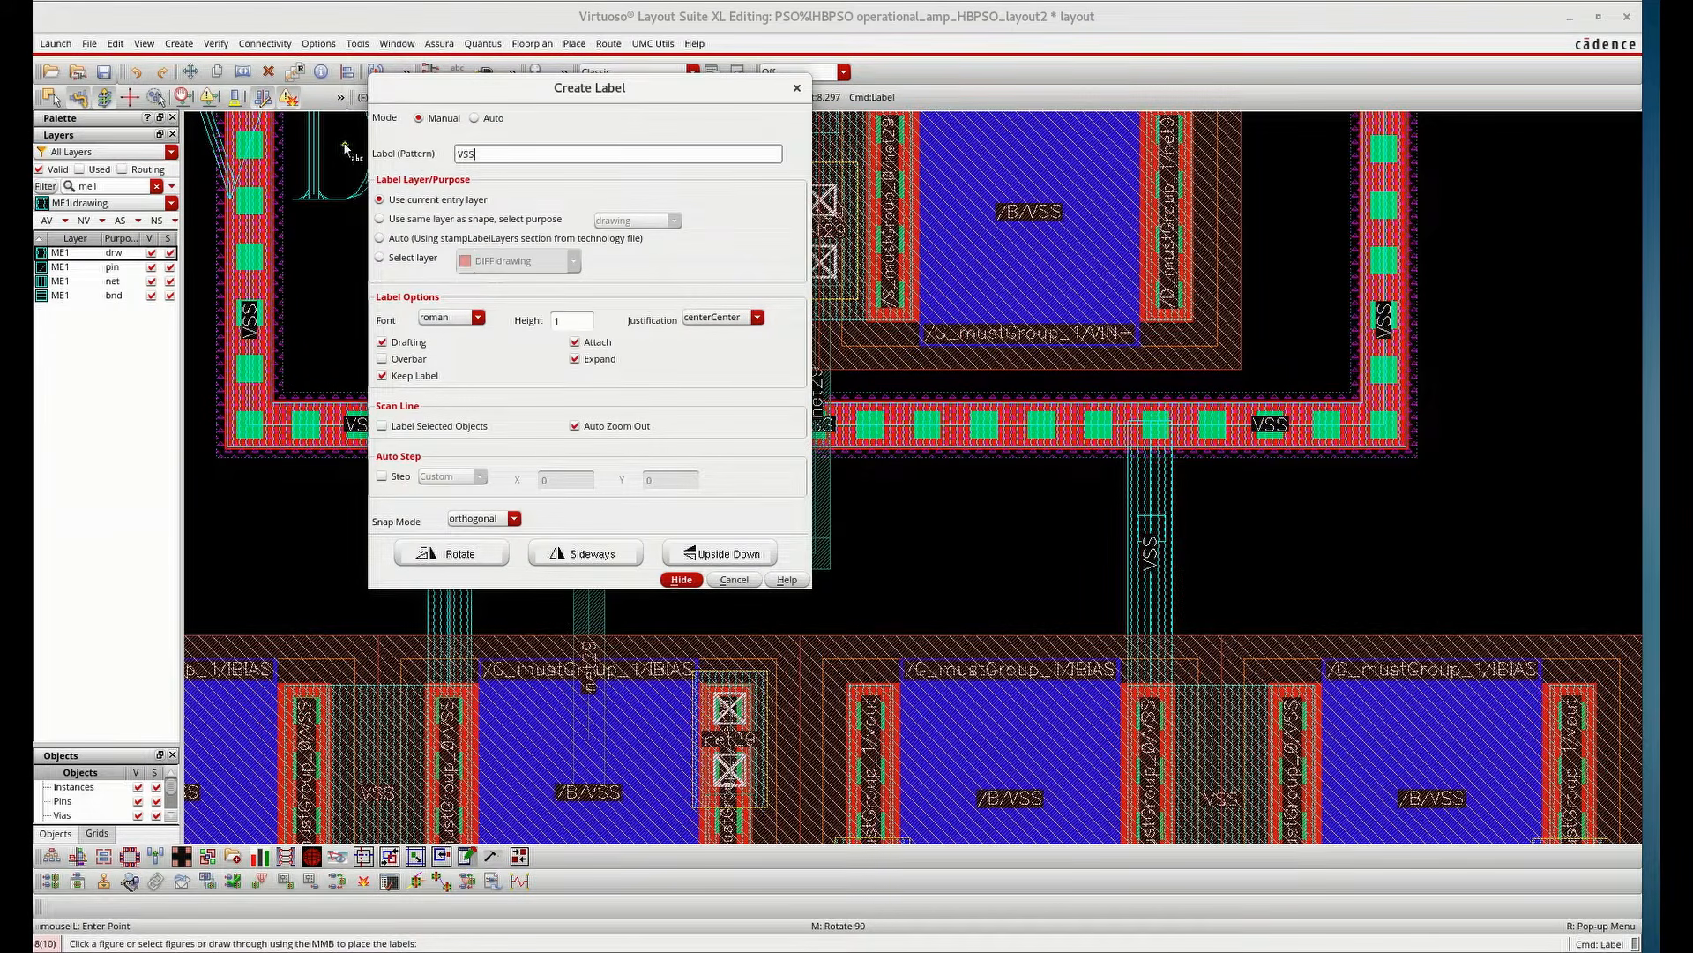
pyautogui.click(681, 579)
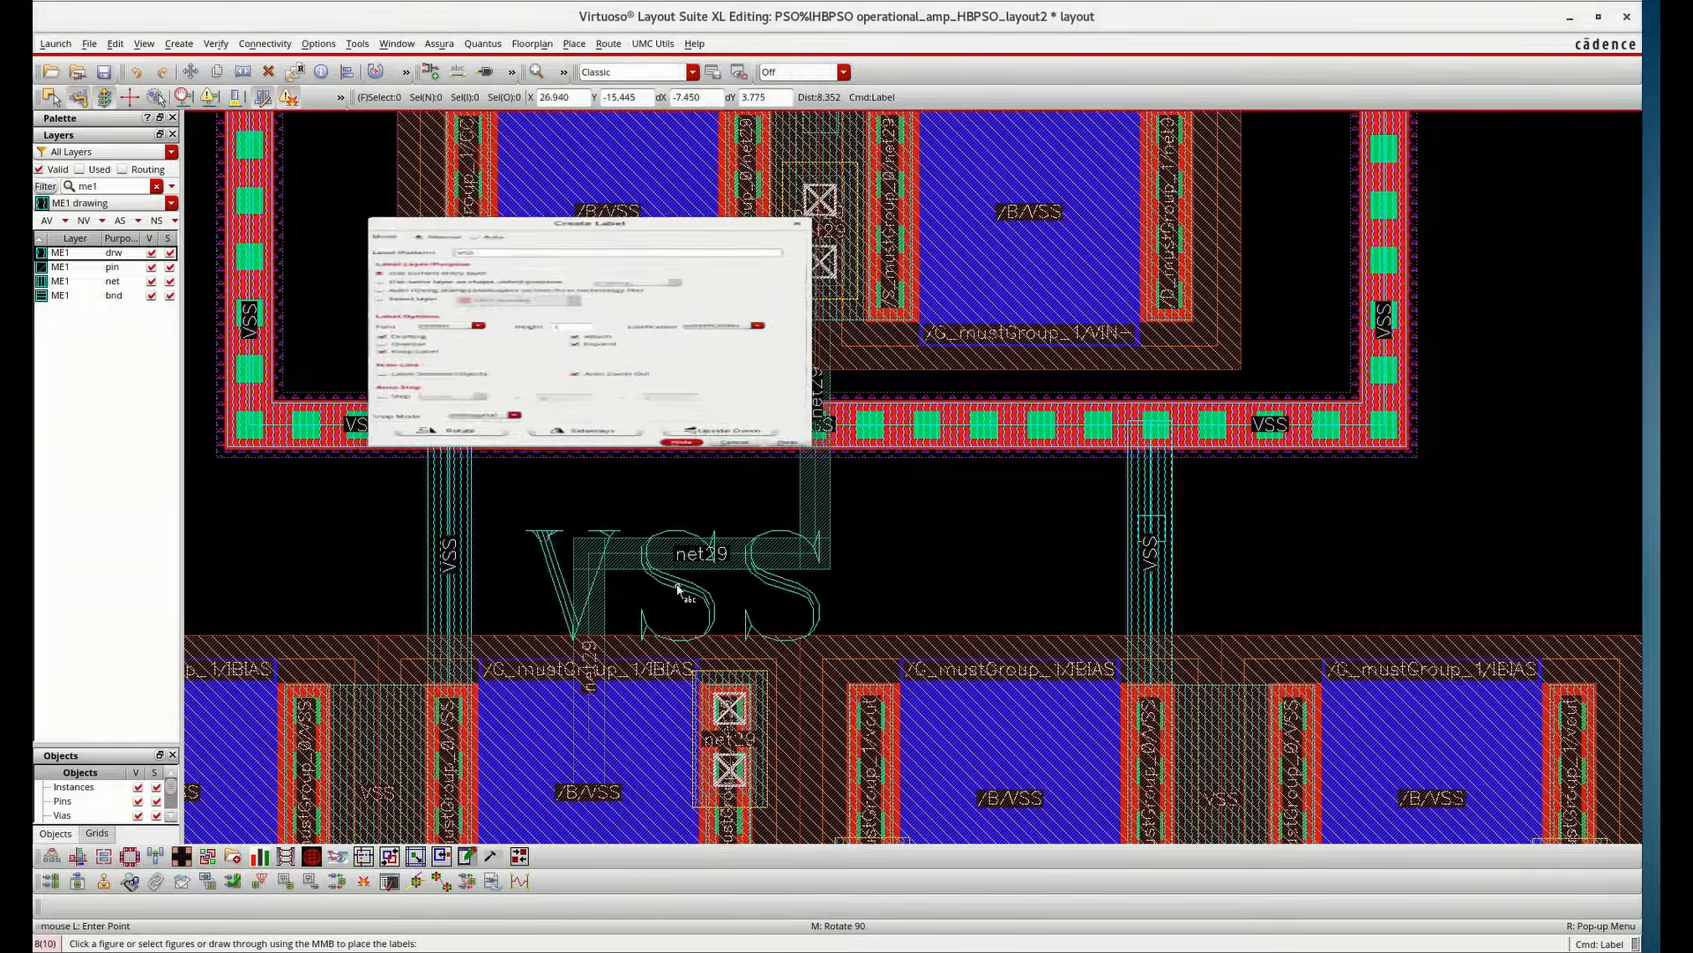
pyautogui.click(1151, 532)
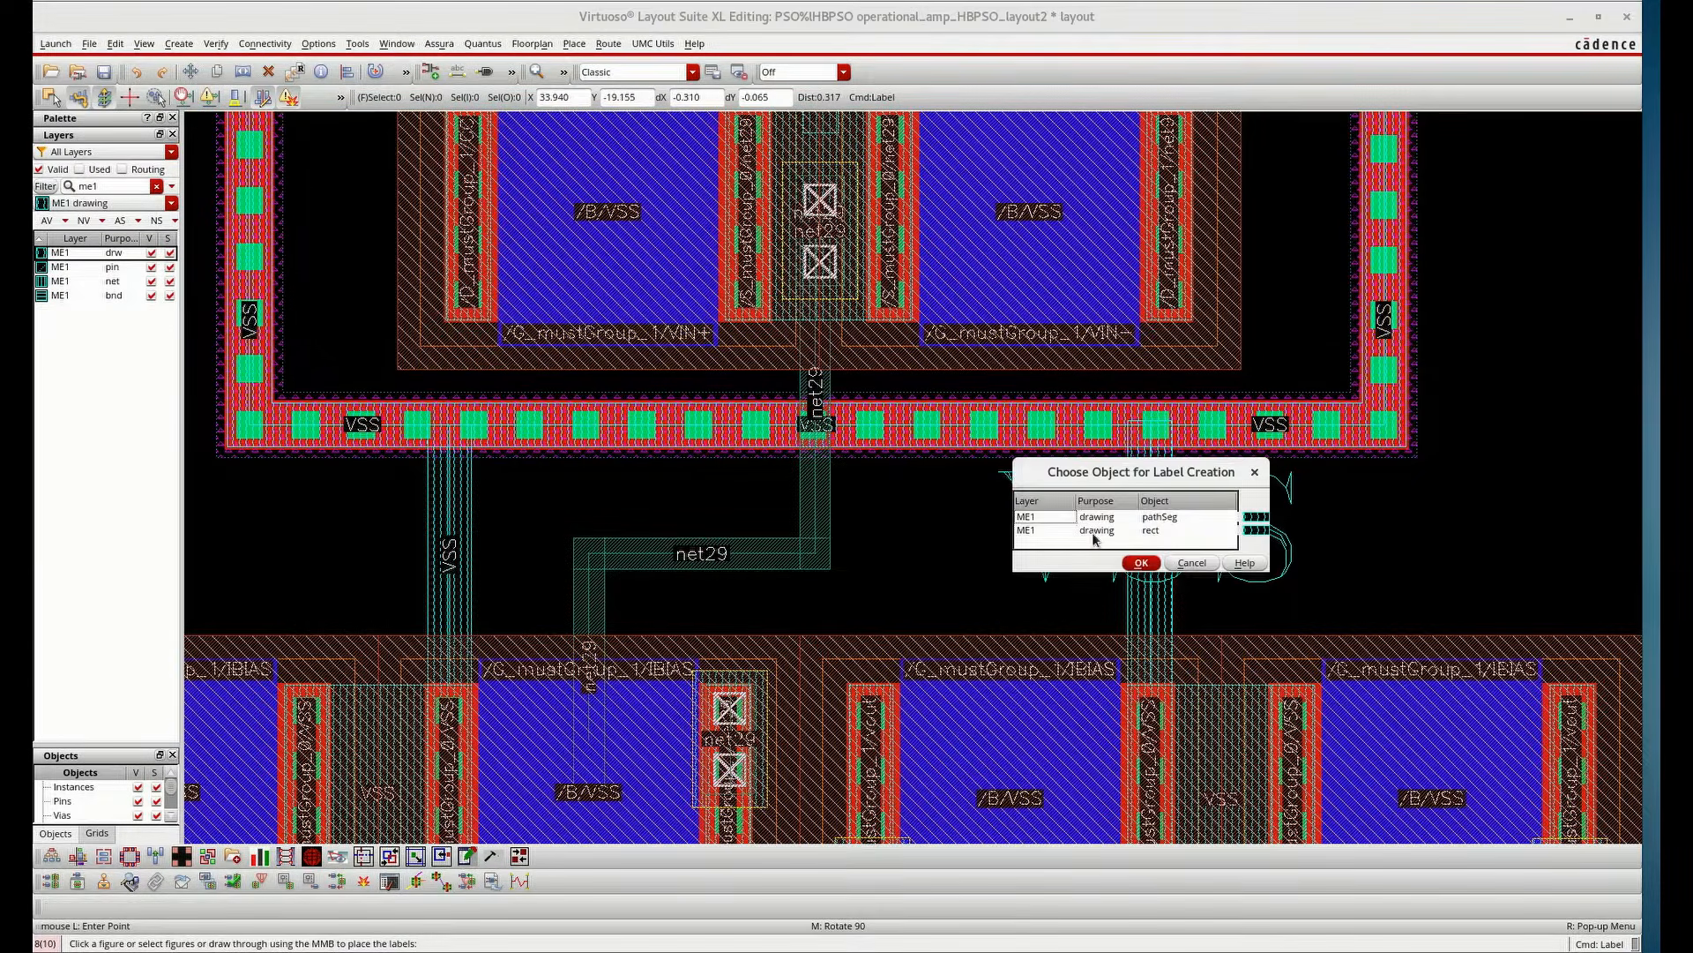
pyautogui.click(1141, 563)
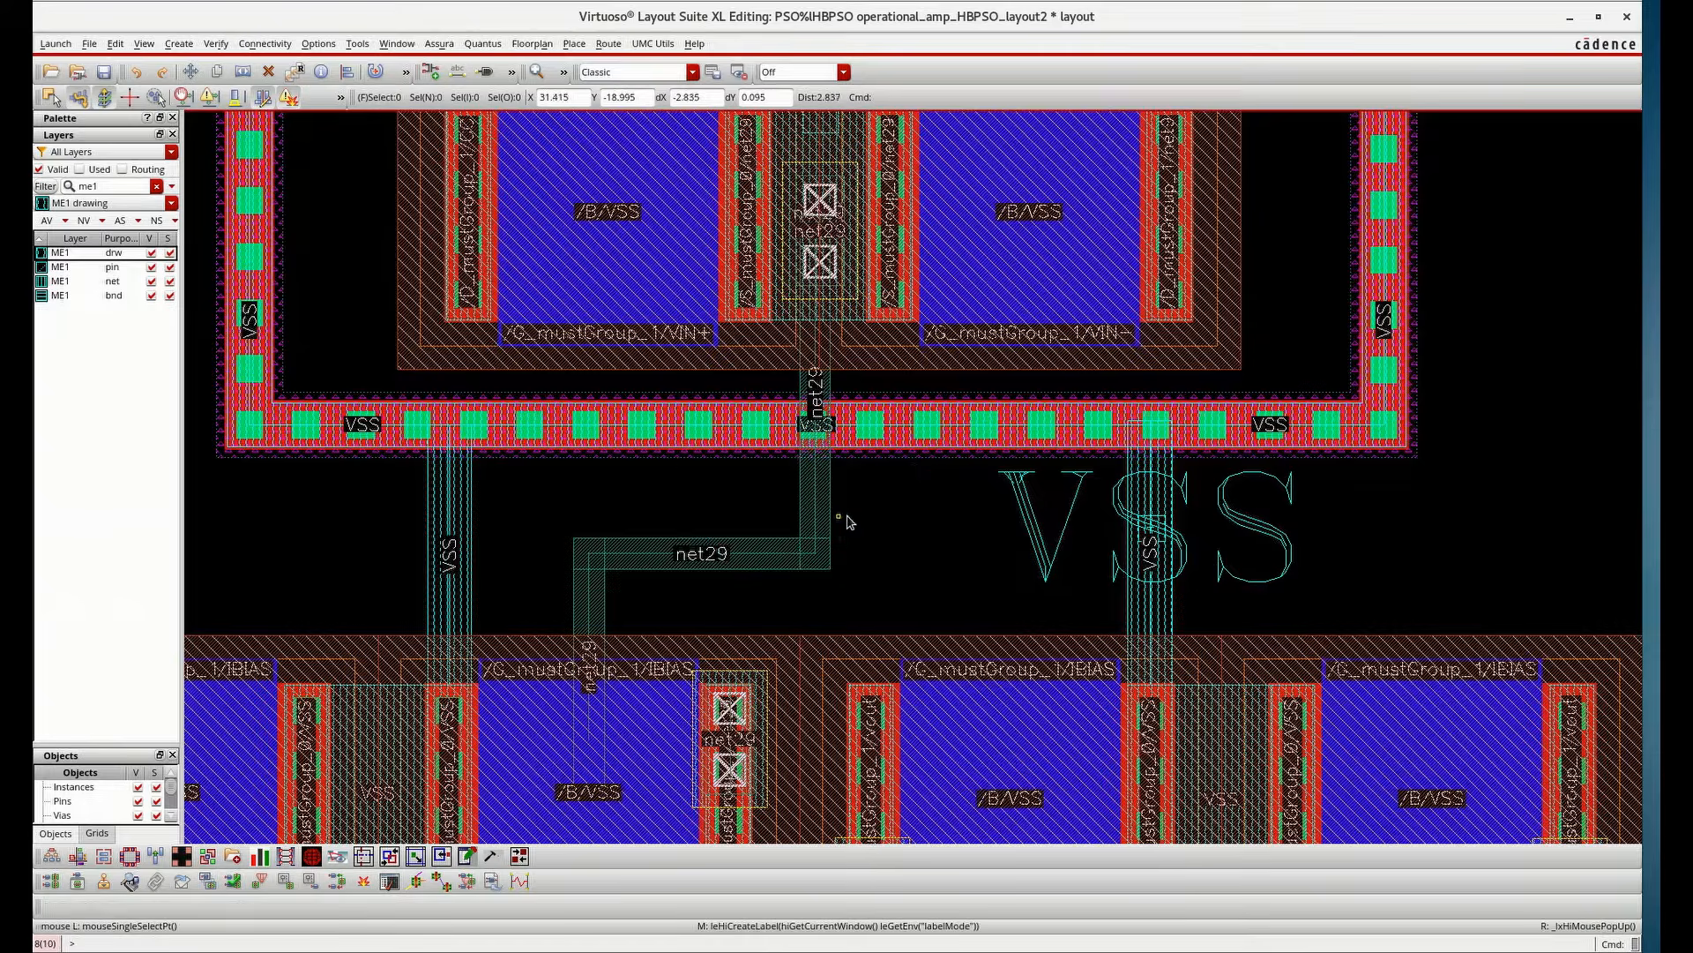
# Filter the layer palette to show the ME2 layers
pyautogui.press('f')
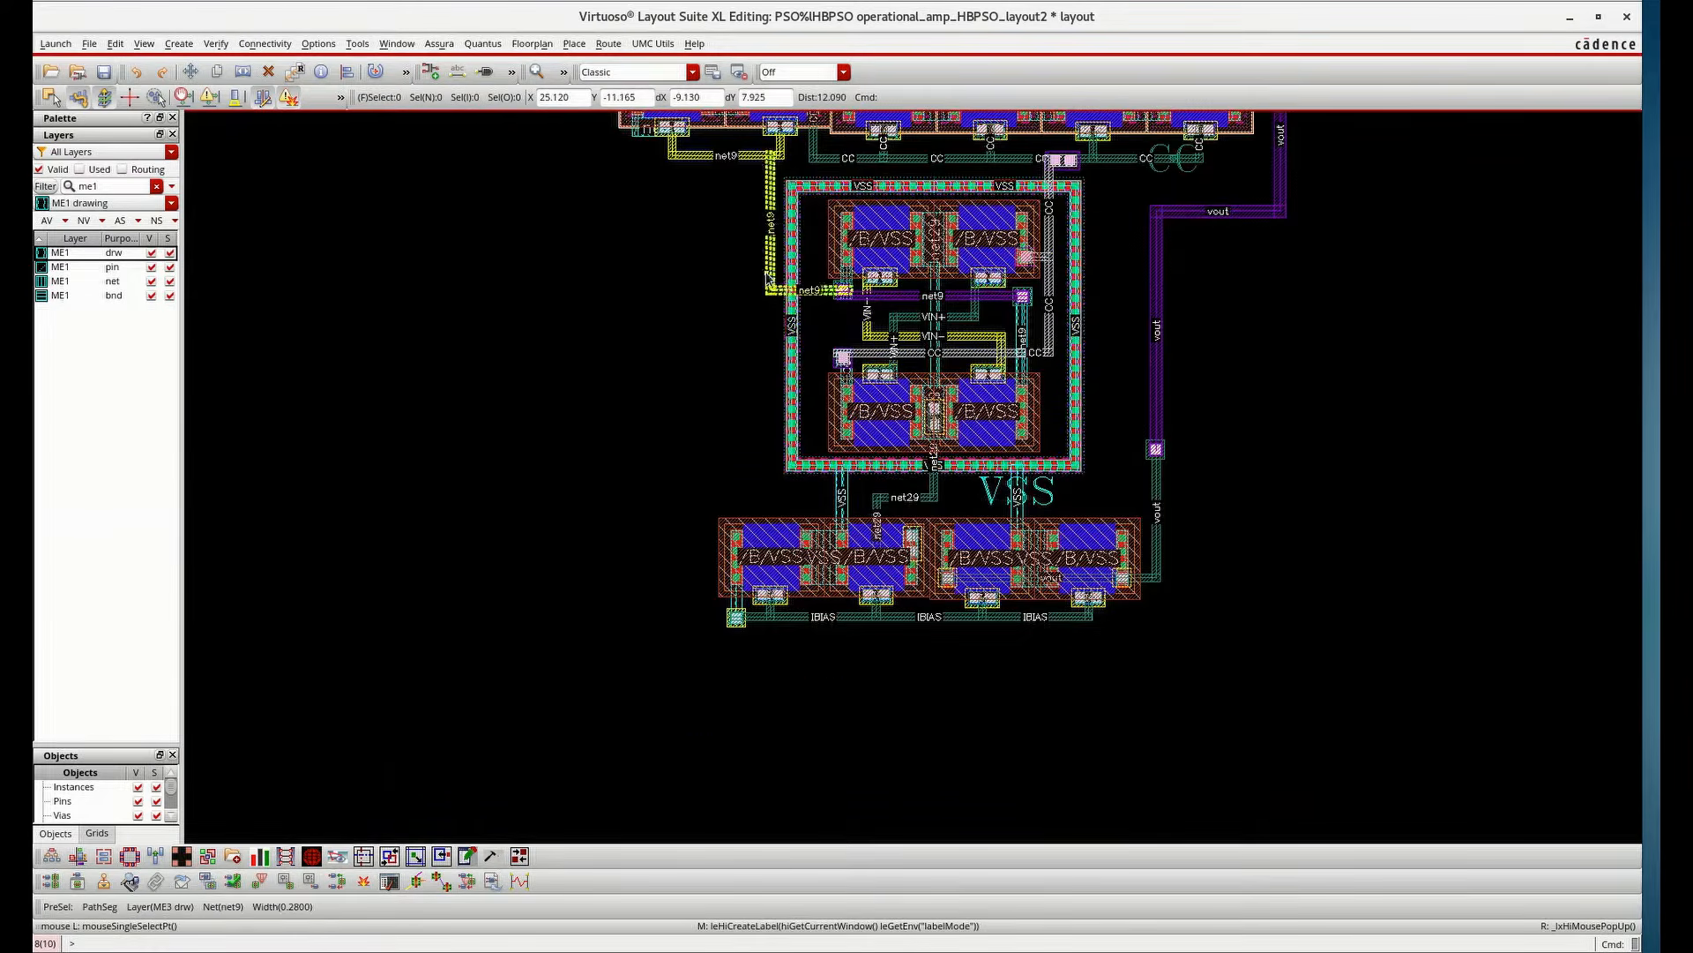
pyautogui.keyDown('ctrl'); pyautogui.scroll(2, 792, 280); pyautogui.keyUp('ctrl')
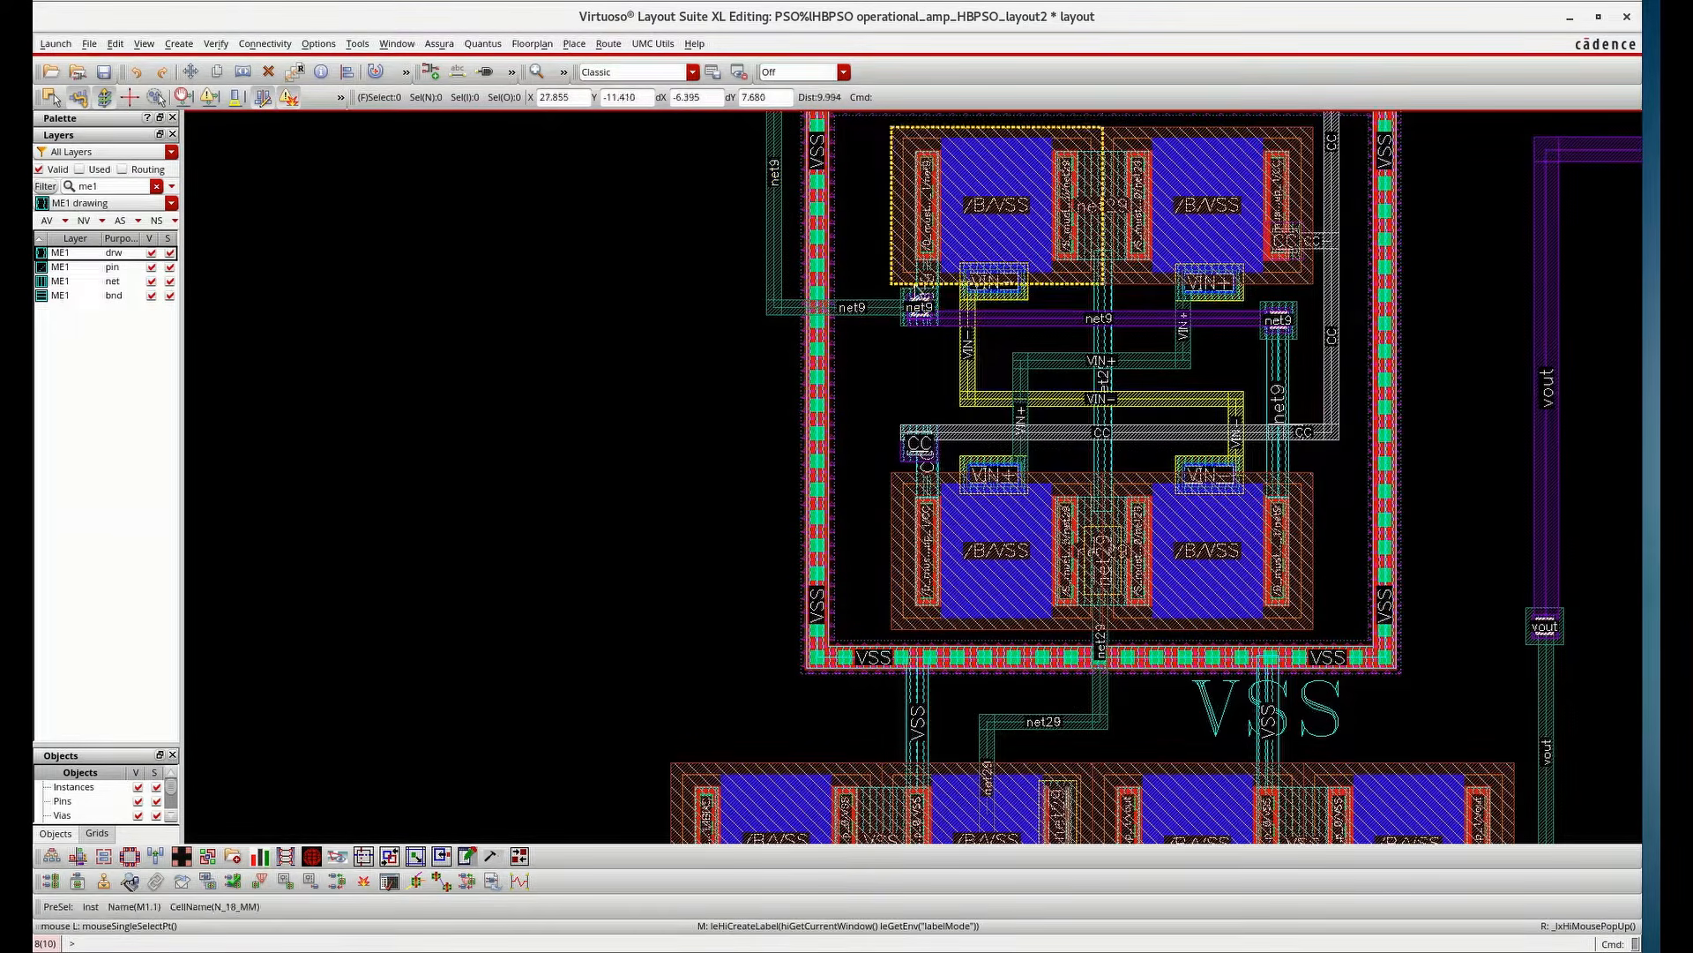
pyautogui.keyDown('ctrl'); pyautogui.scroll(-2, 917, 290); pyautogui.keyUp('ctrl')
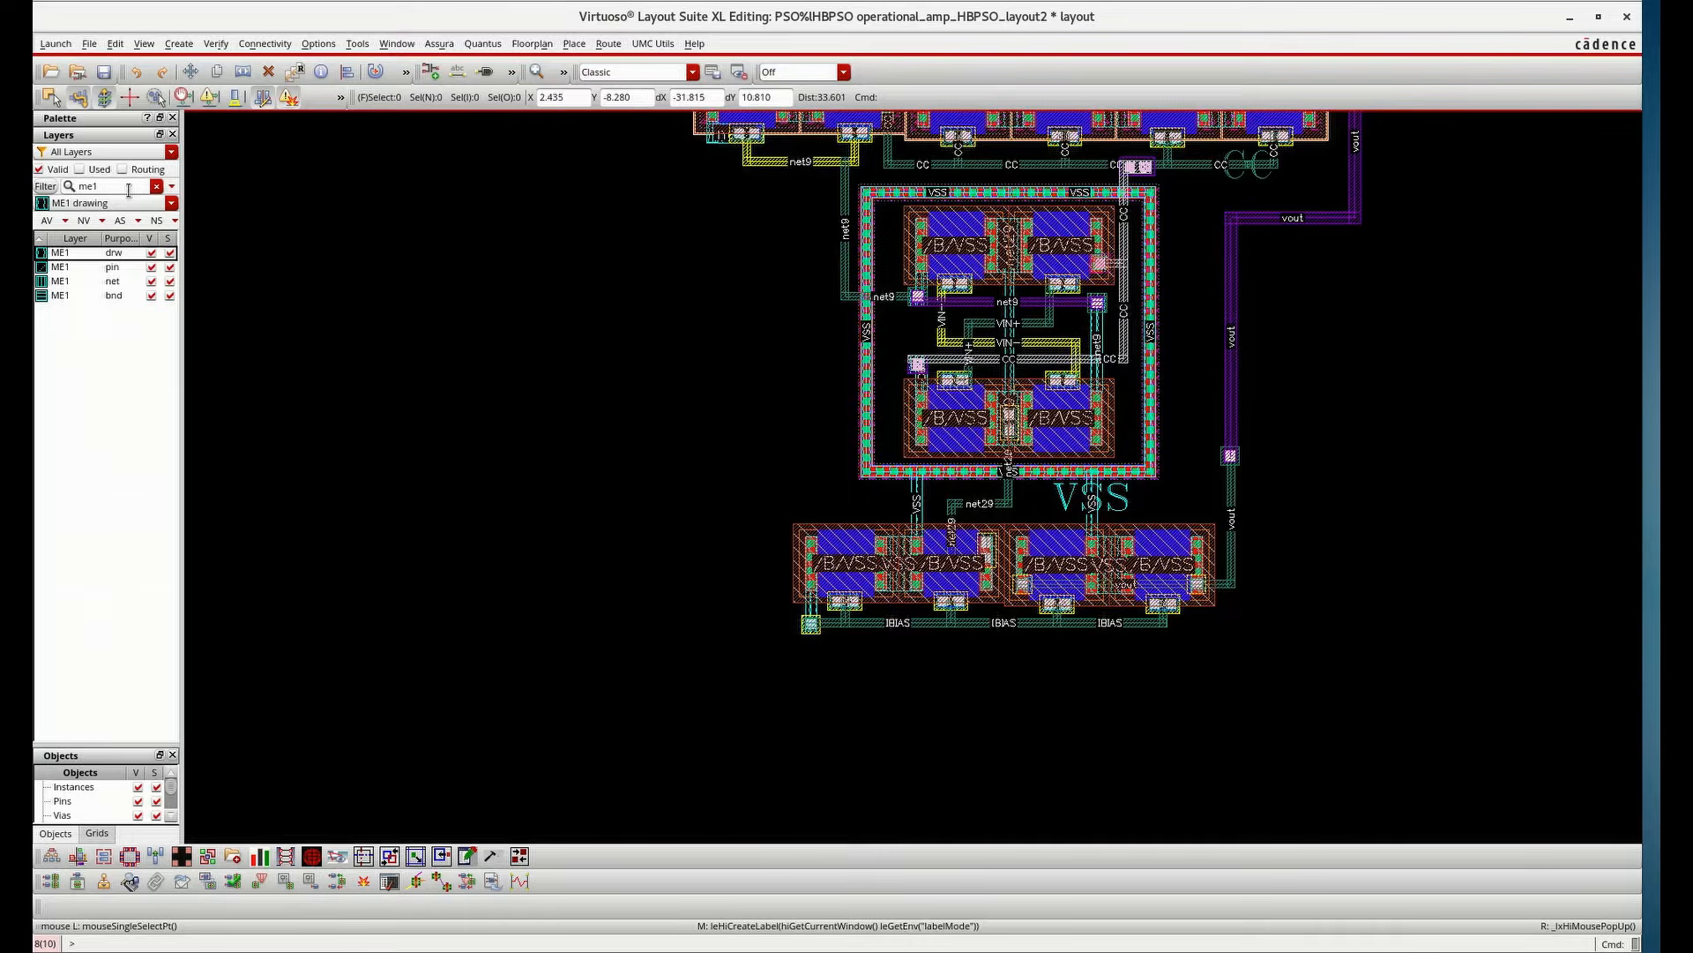
pyautogui.keyDown('ctrl'); pyautogui.scroll(4, 948, 344); pyautogui.keyUp('ctrl')
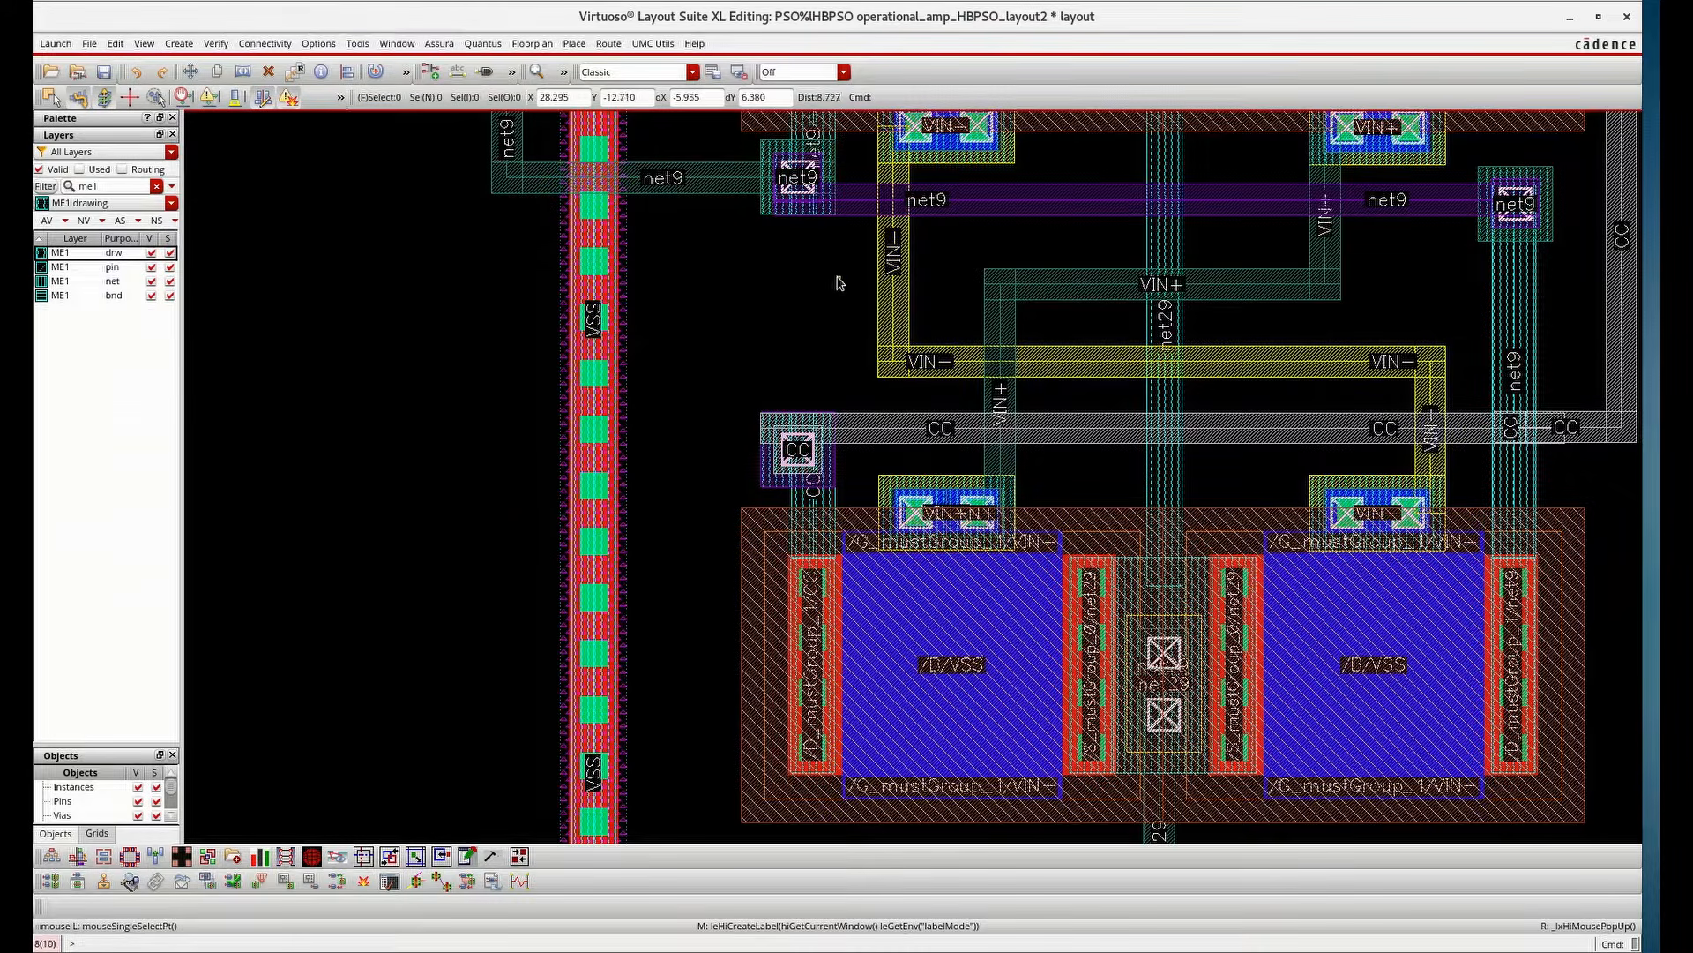
pyautogui.doubleClick(121, 186)
pyautogui.write('me2')
pyautogui.click(179, 44)
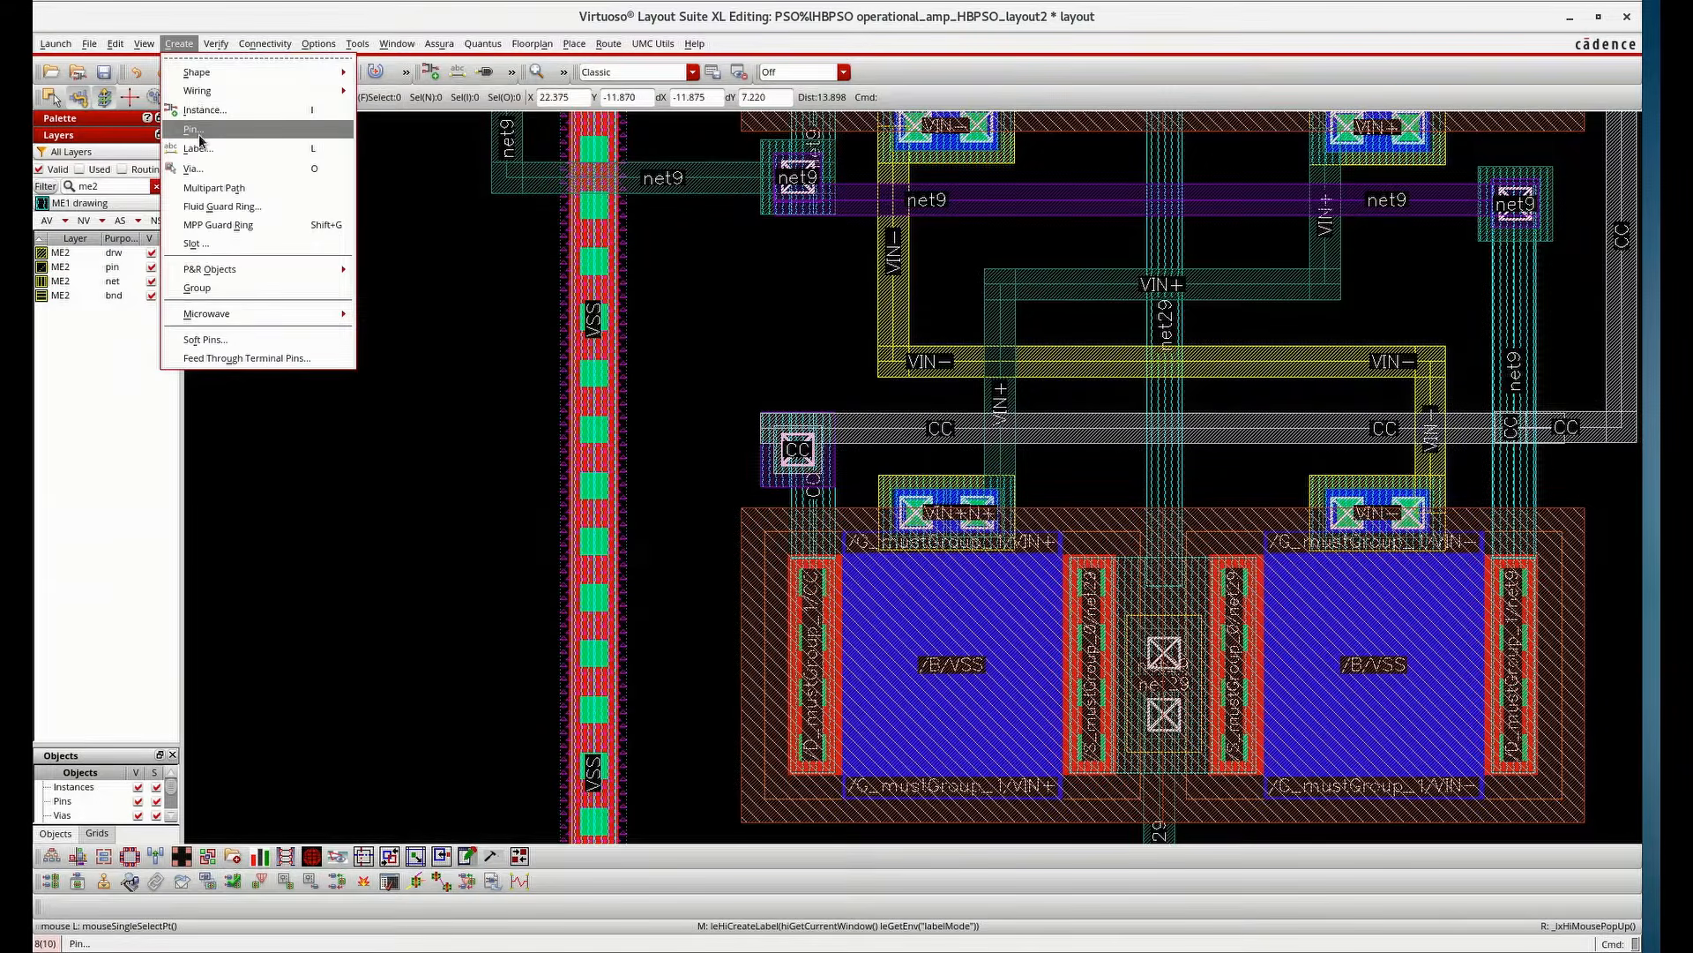
pyautogui.click(194, 129)
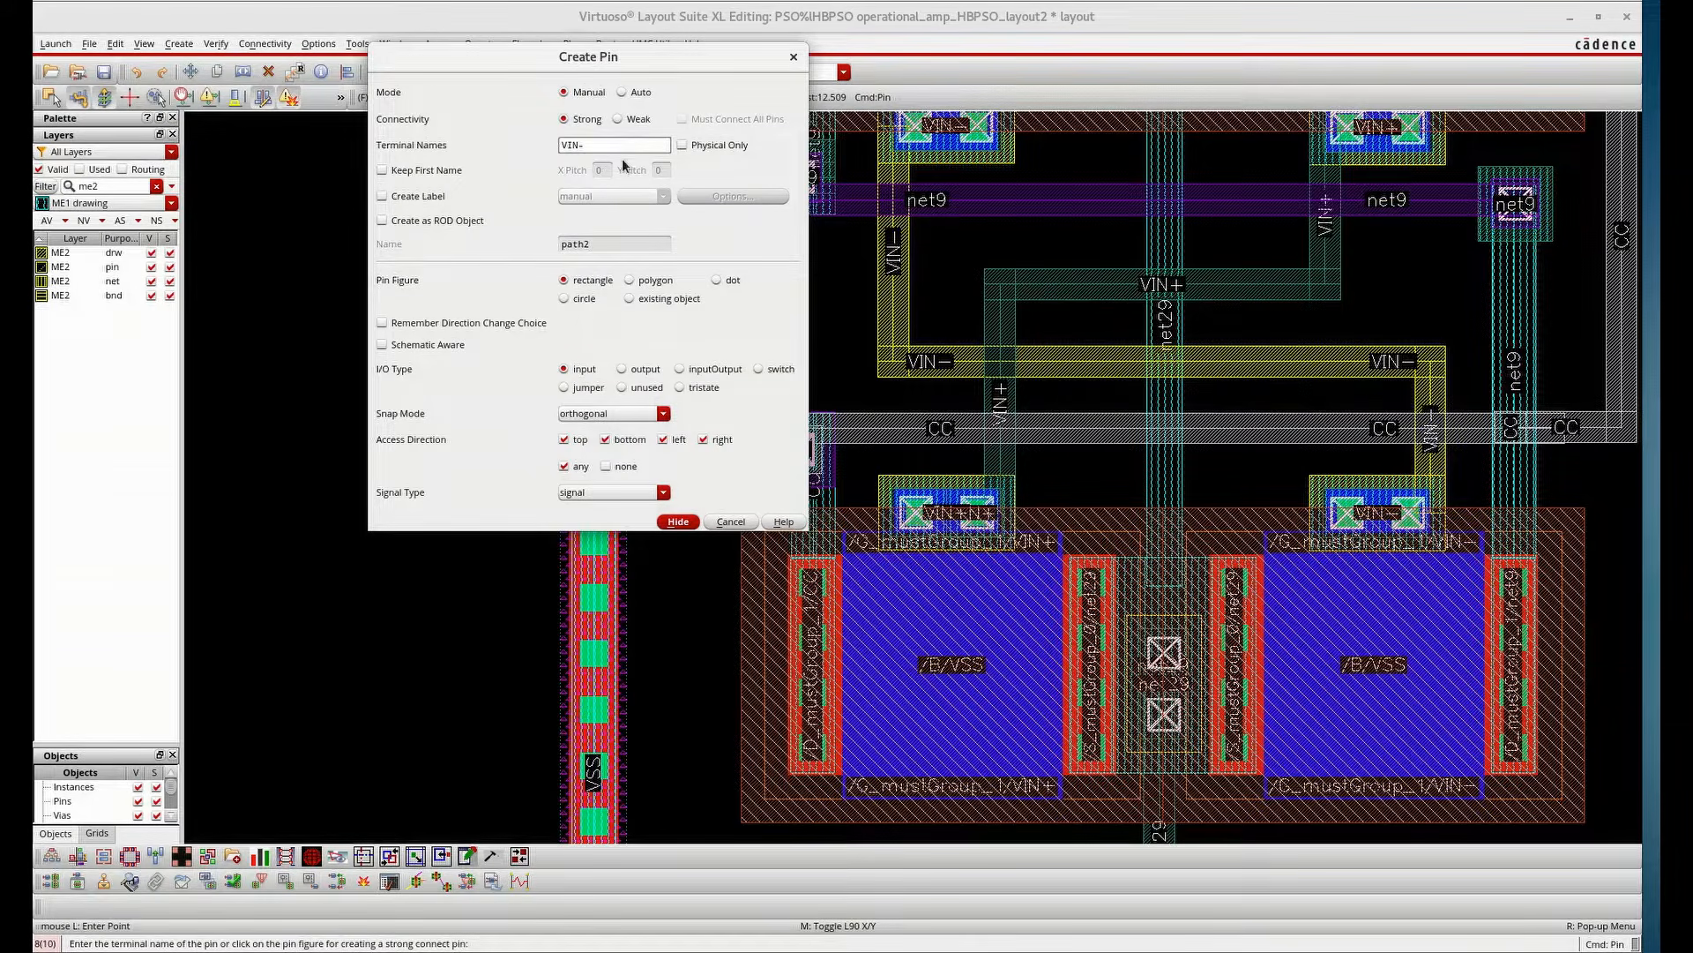
pyautogui.click(681, 522)
pyautogui.click(890, 284)
pyautogui.press('Escape')
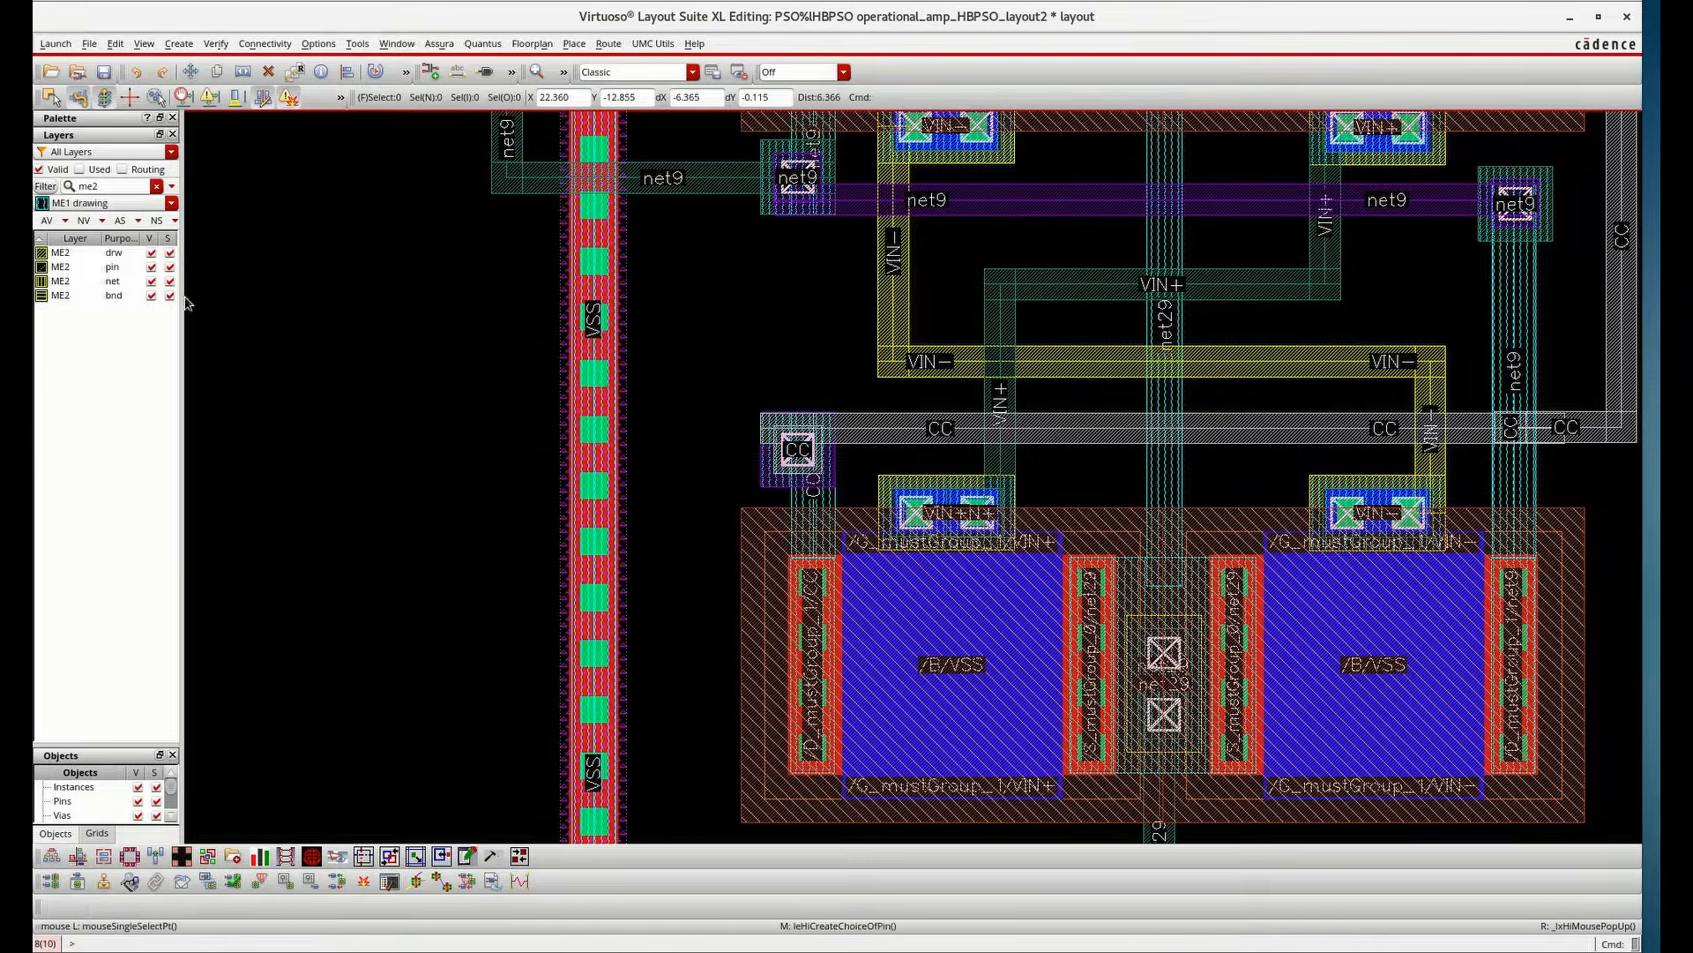
# Set the entry layer to ME2 drawing and place a roman label "VIN-" on the VIN- route
pyautogui.click(83, 253)
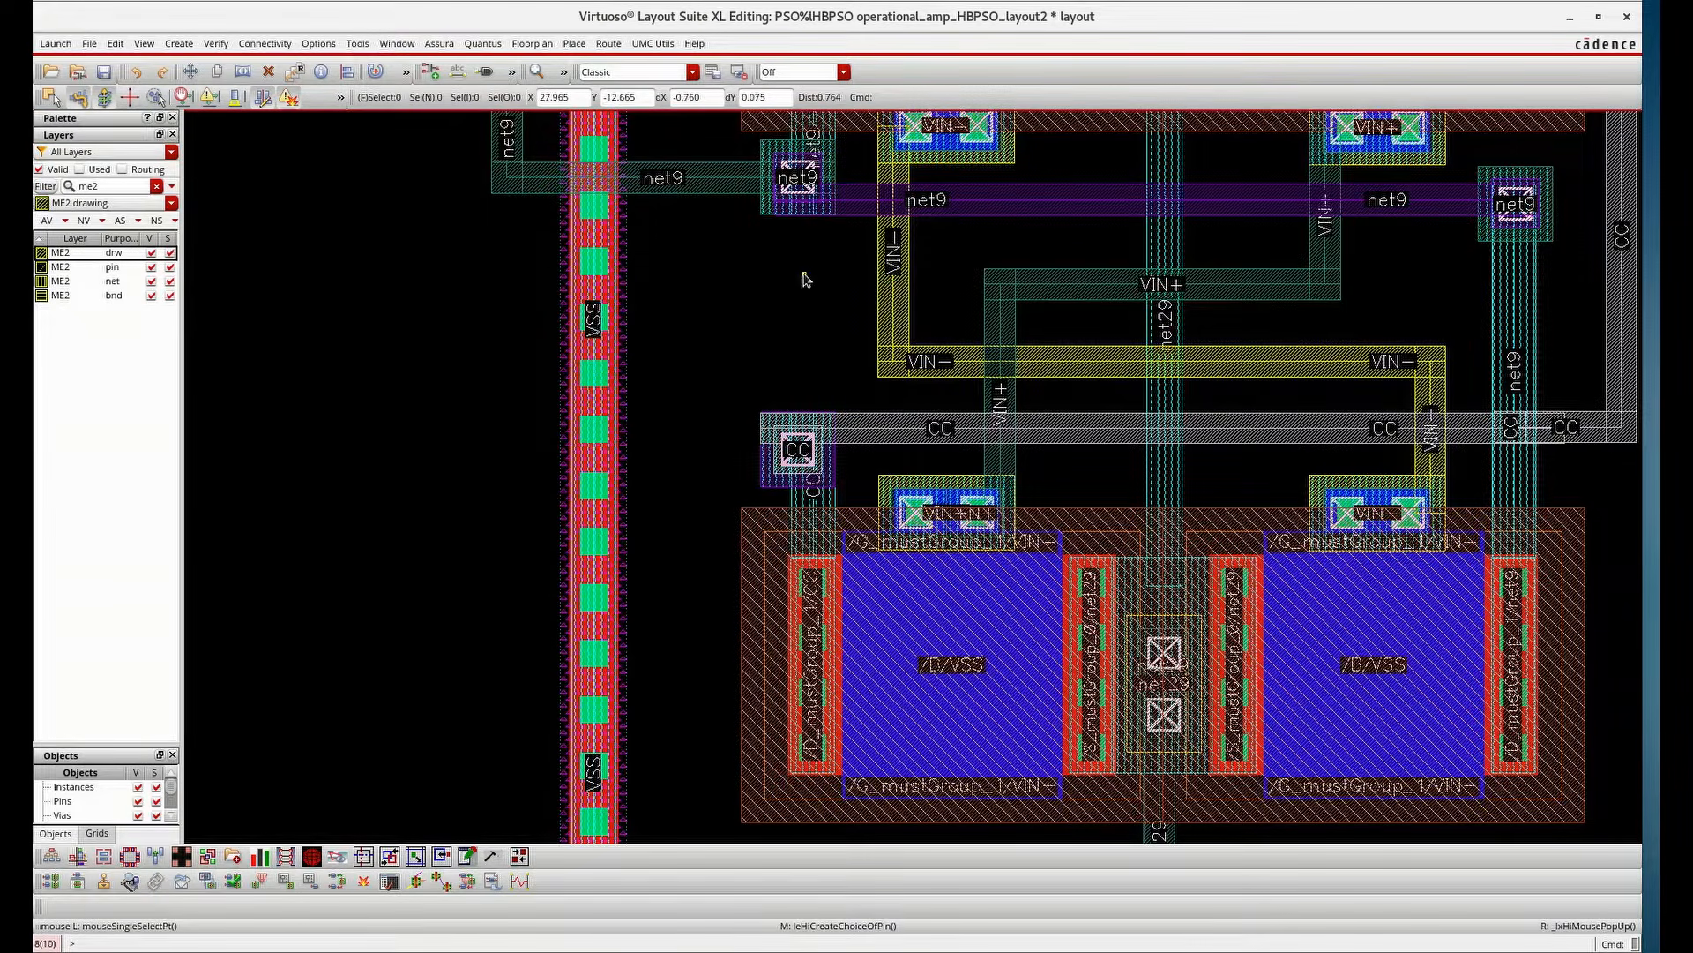
pyautogui.click(179, 43)
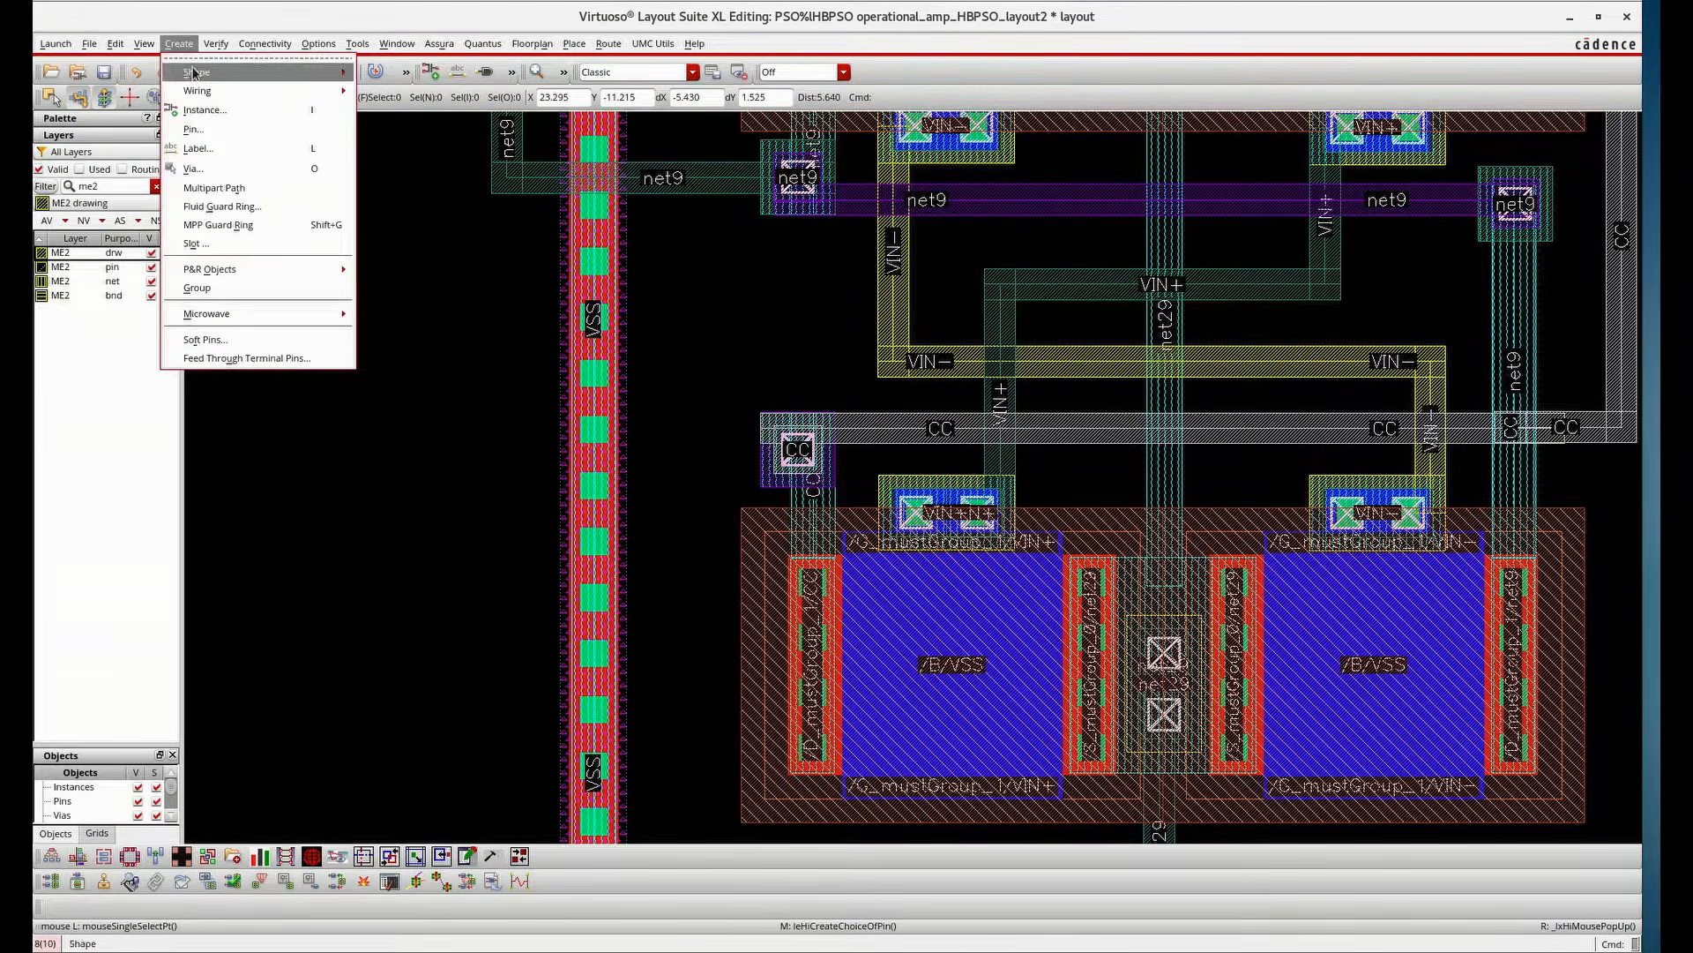
pyautogui.click(197, 129)
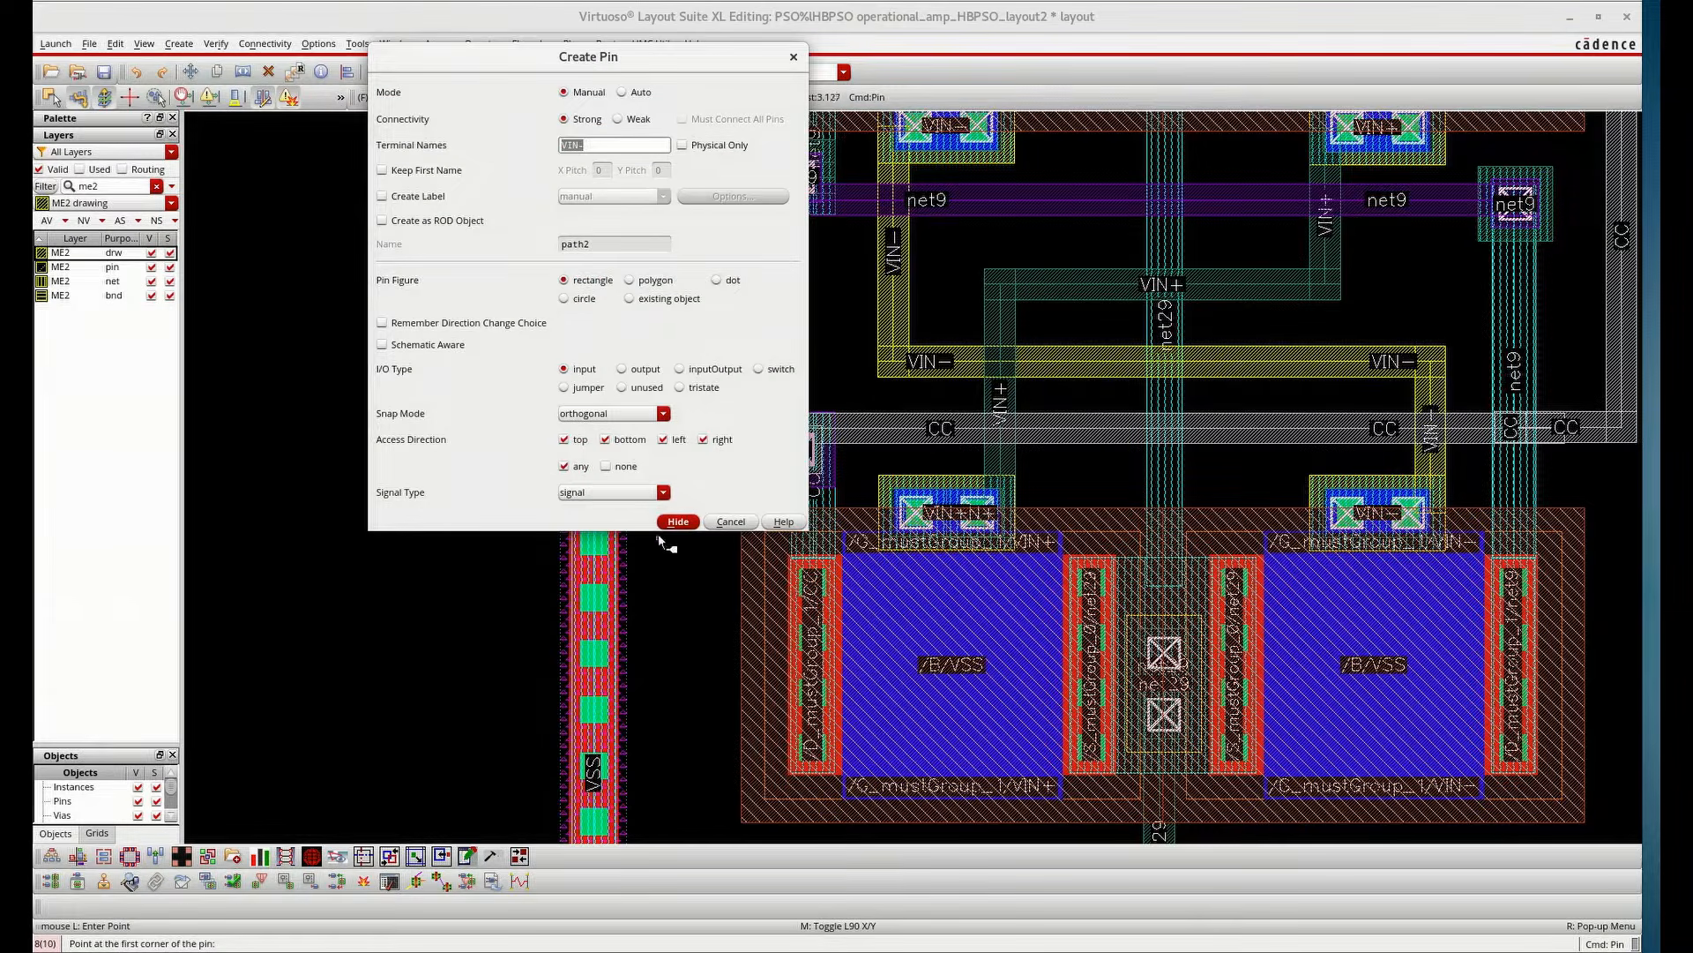
pyautogui.click(676, 521)
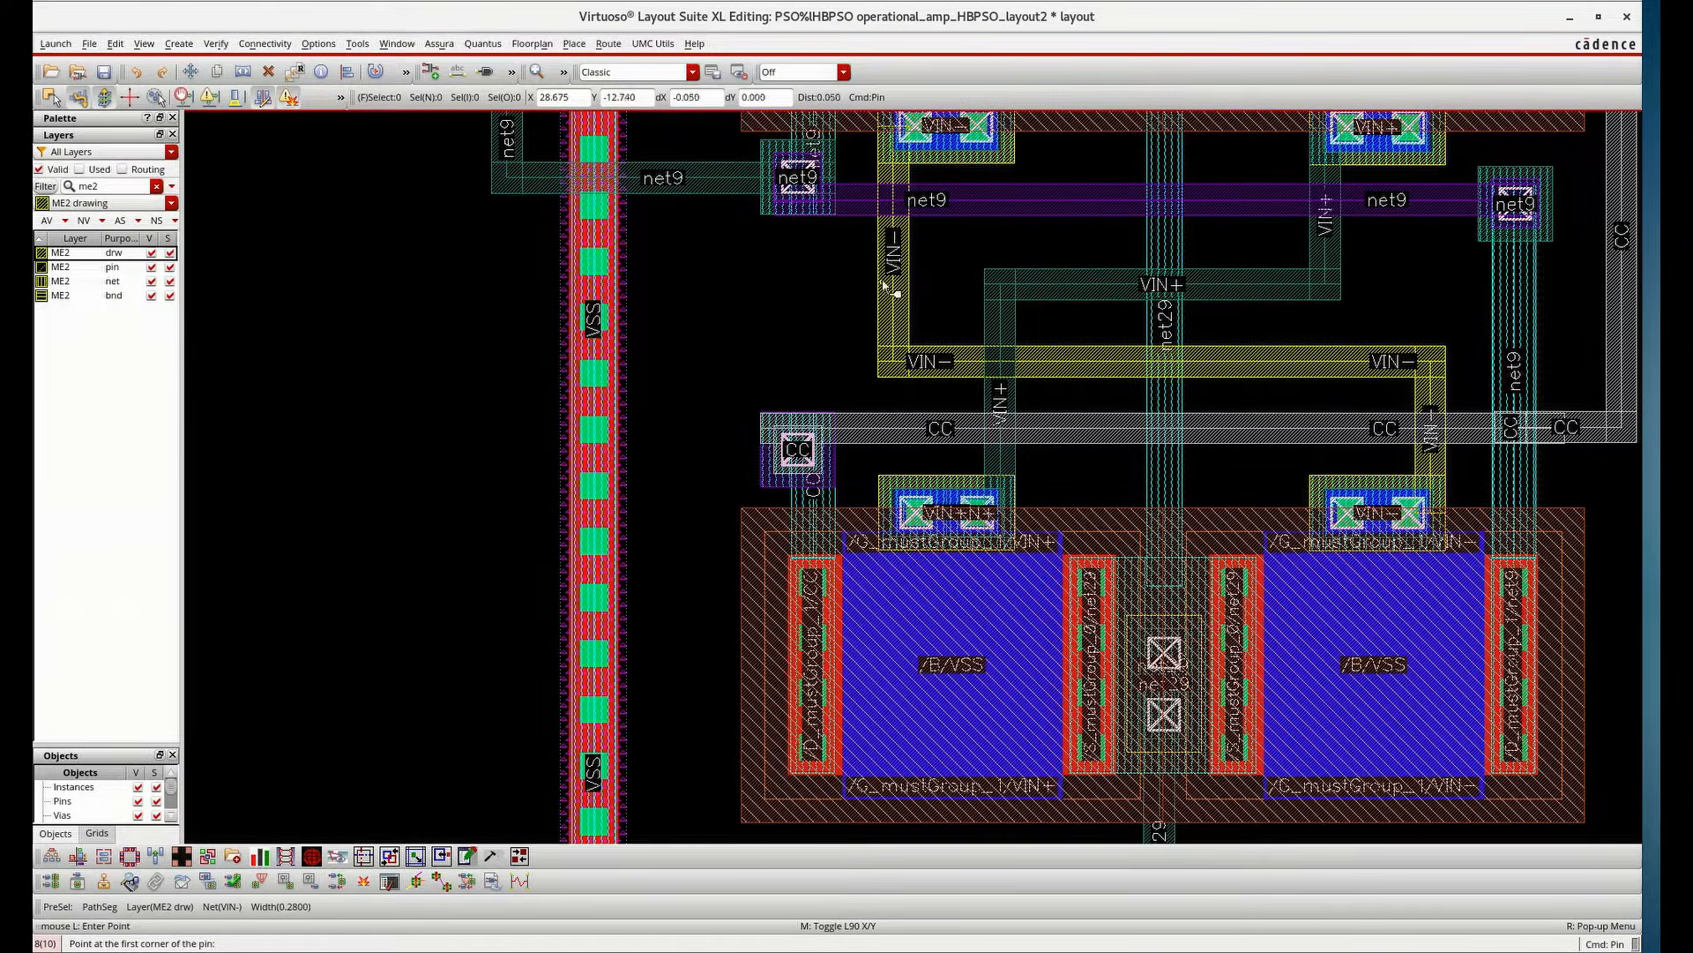
pyautogui.press('l')
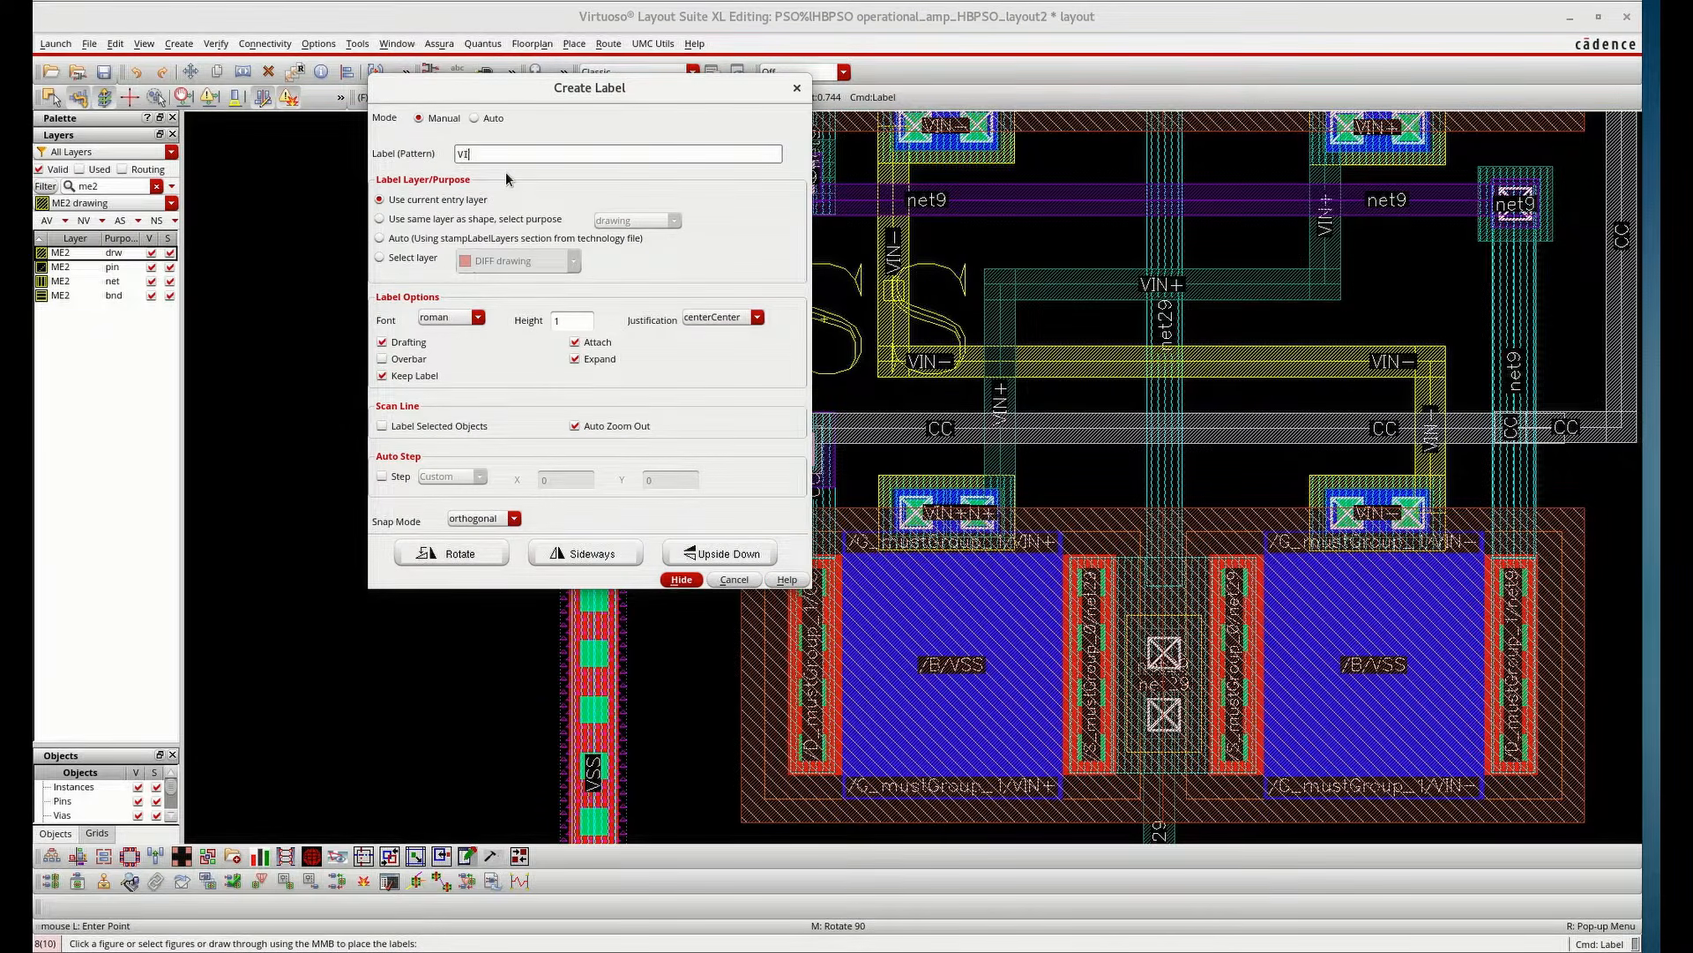
pyautogui.write('VIN-')
pyautogui.click(681, 579)
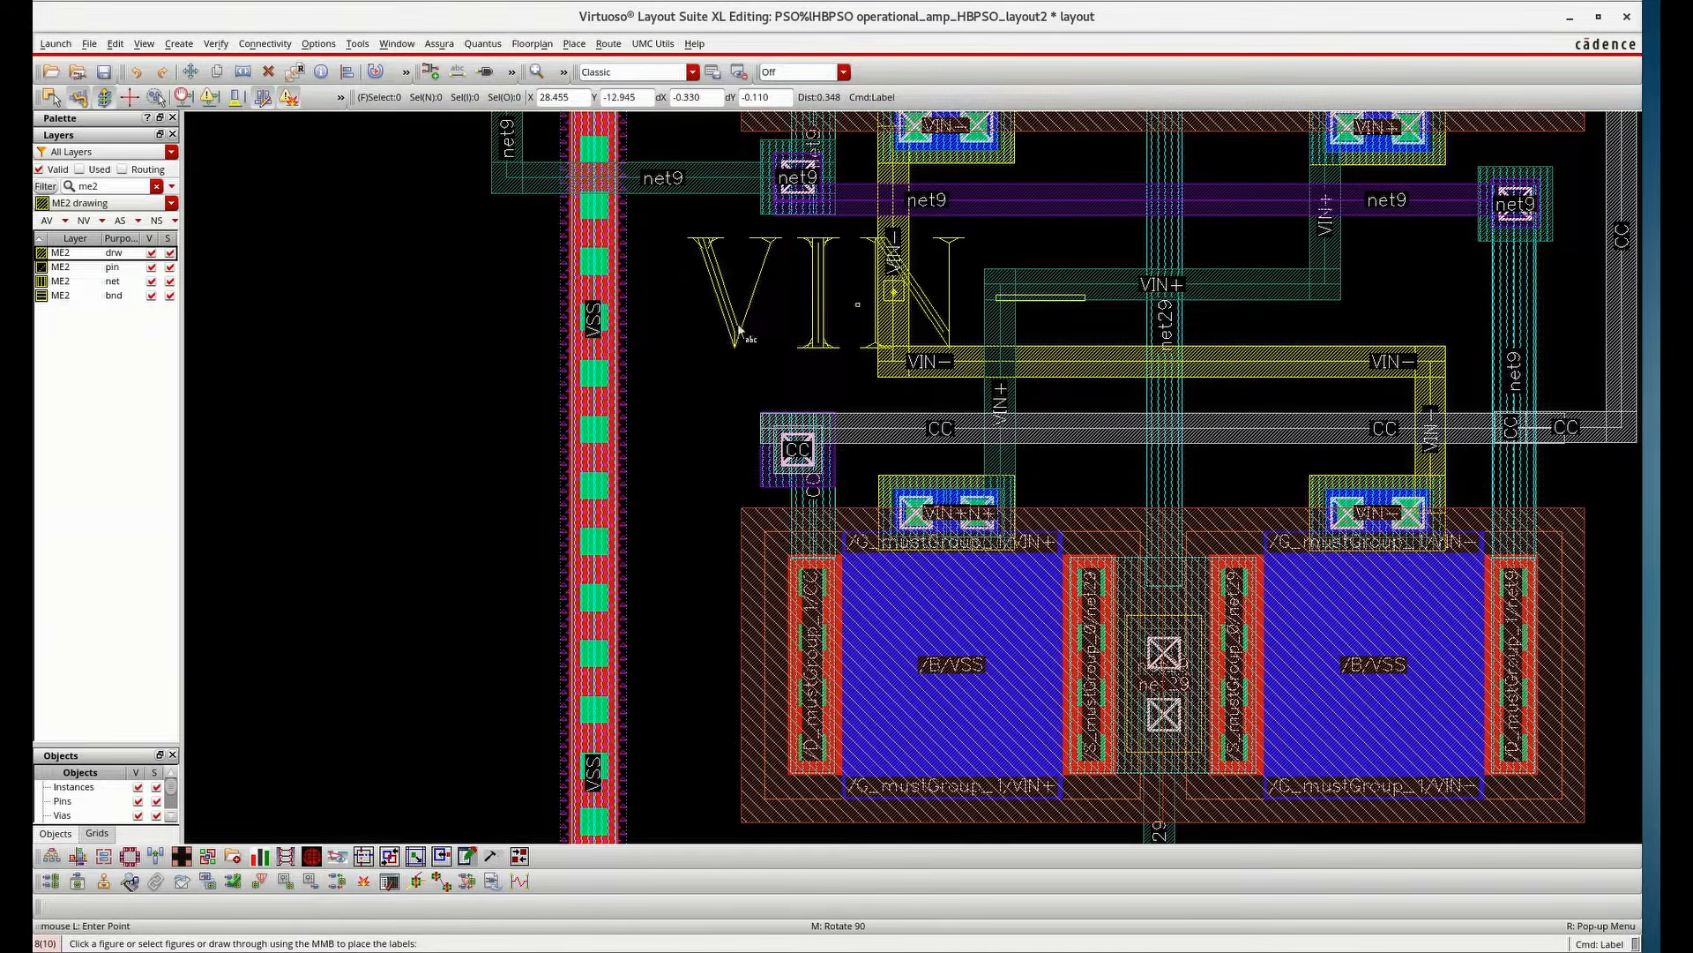
pyautogui.click(895, 287)
pyautogui.click(883, 327)
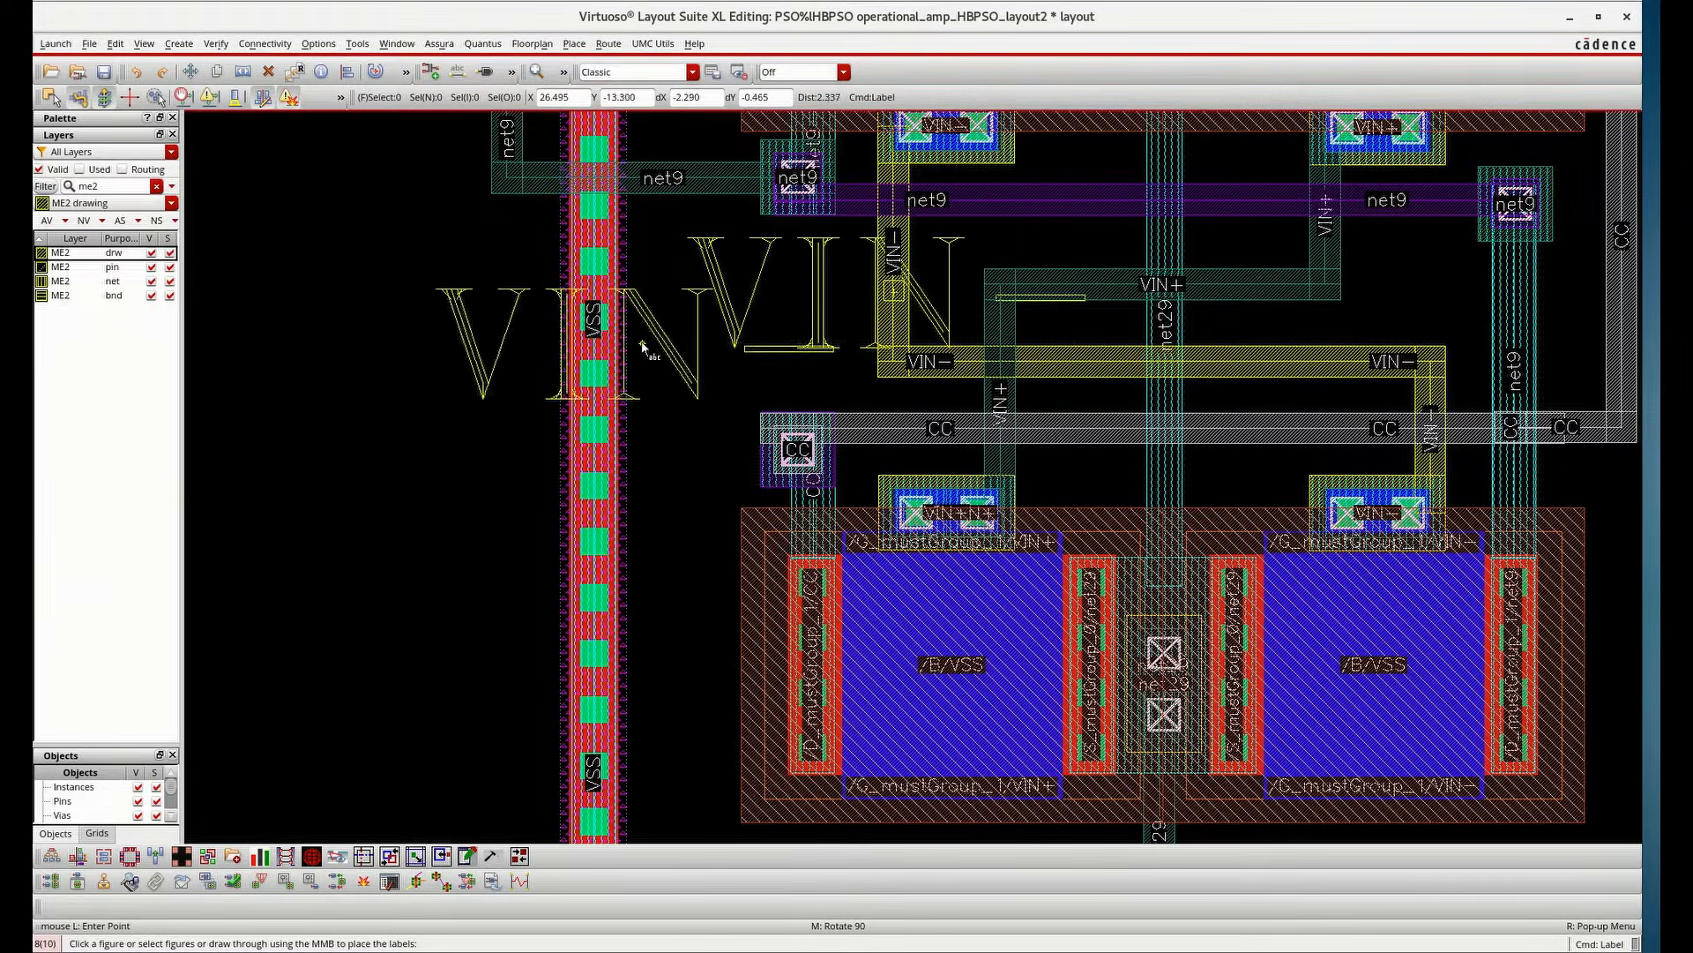
pyautogui.keyDown('ctrl'); pyautogui.scroll(-2, 643, 340); pyautogui.keyUp('ctrl')
pyautogui.press('Escape')
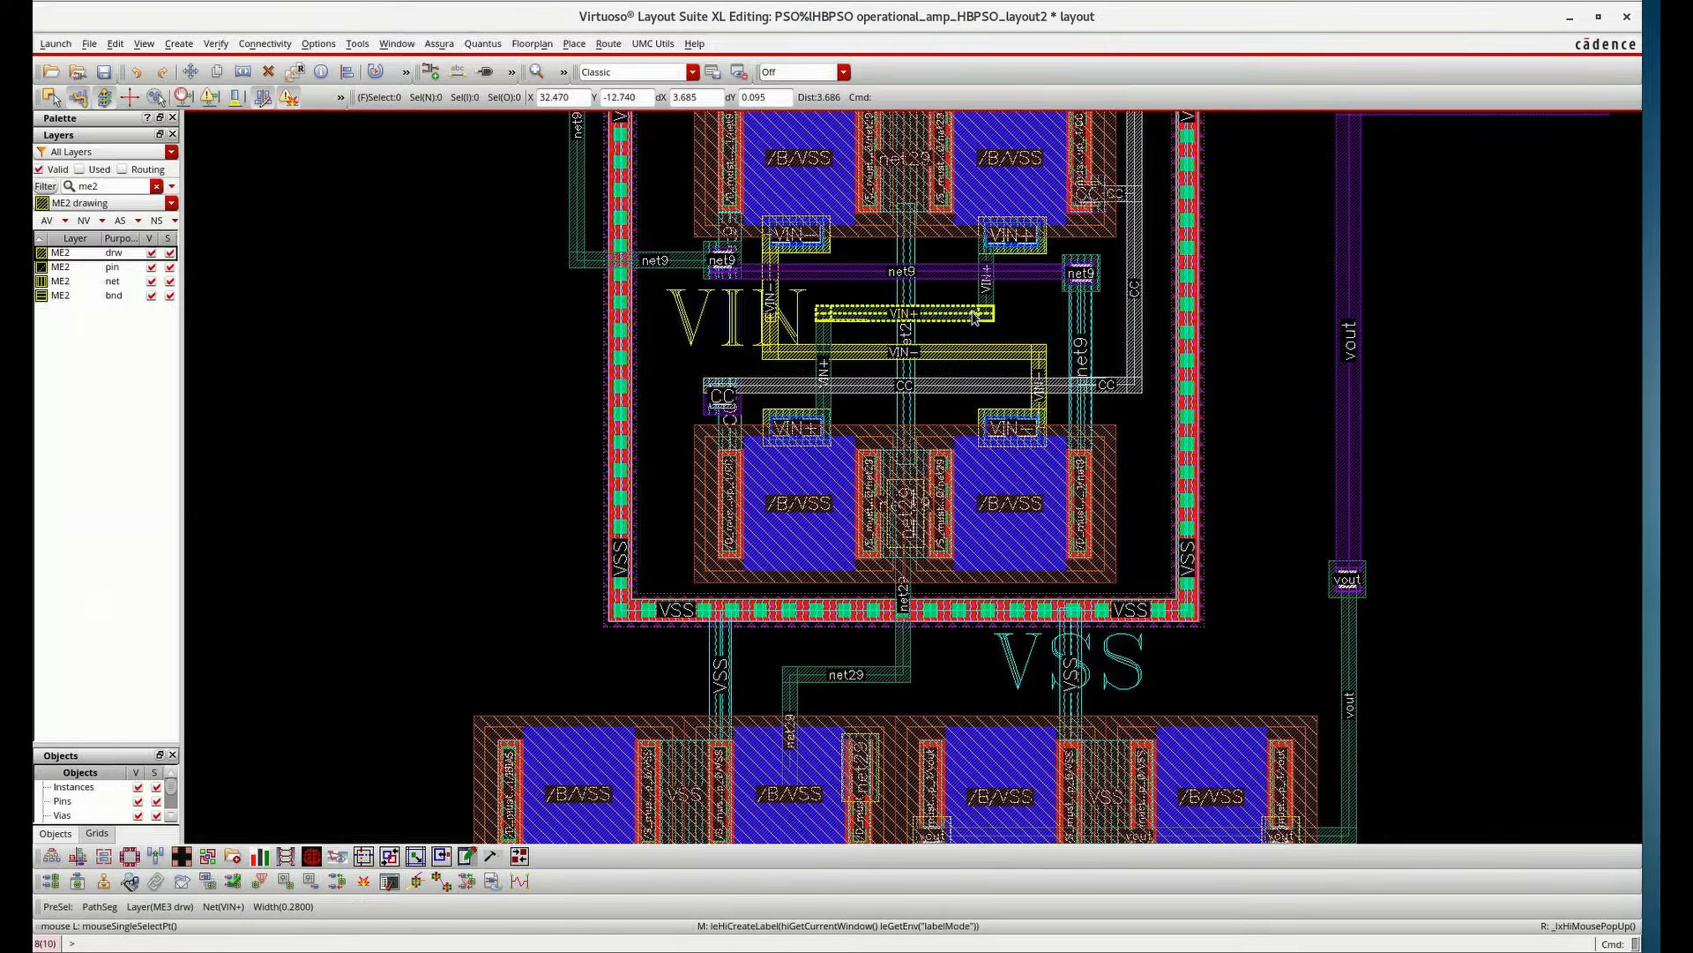
# Switch the entry layer to ME3 drawing and create an input pin named VIN+ as a small rectangle on the VIN+ route
pyautogui.keyDown('ctrl'); pyautogui.scroll(2, 974, 314); pyautogui.keyUp('ctrl')
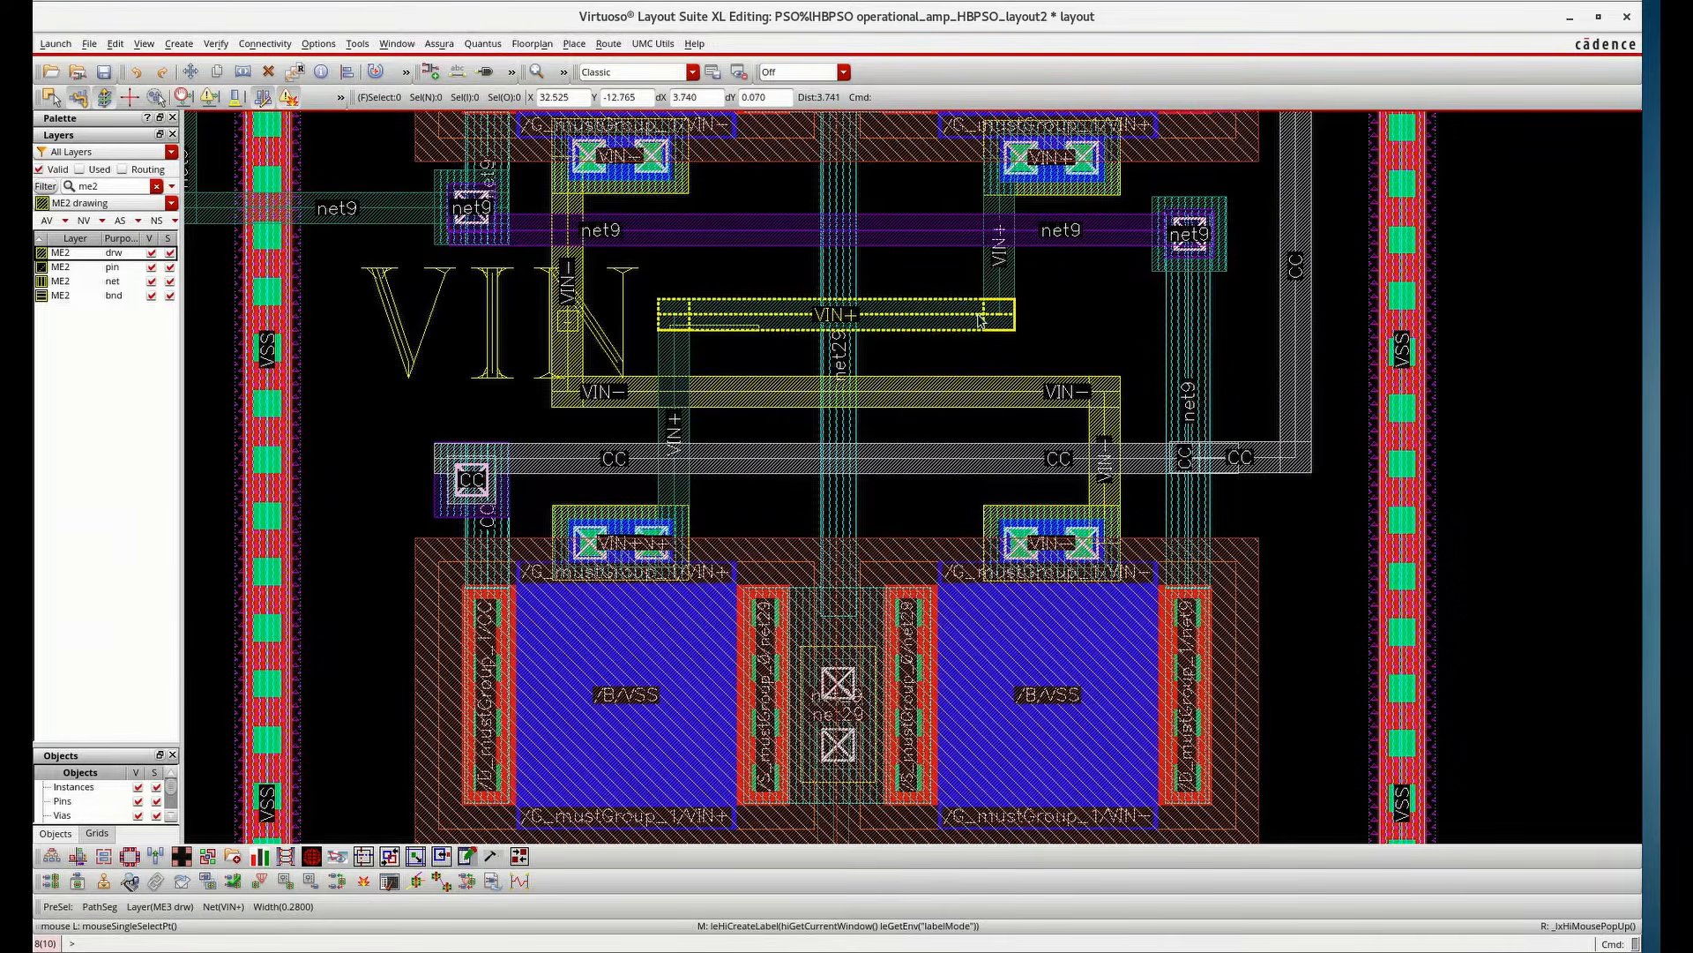
pyautogui.doubleClick(125, 189)
pyautogui.write('me')
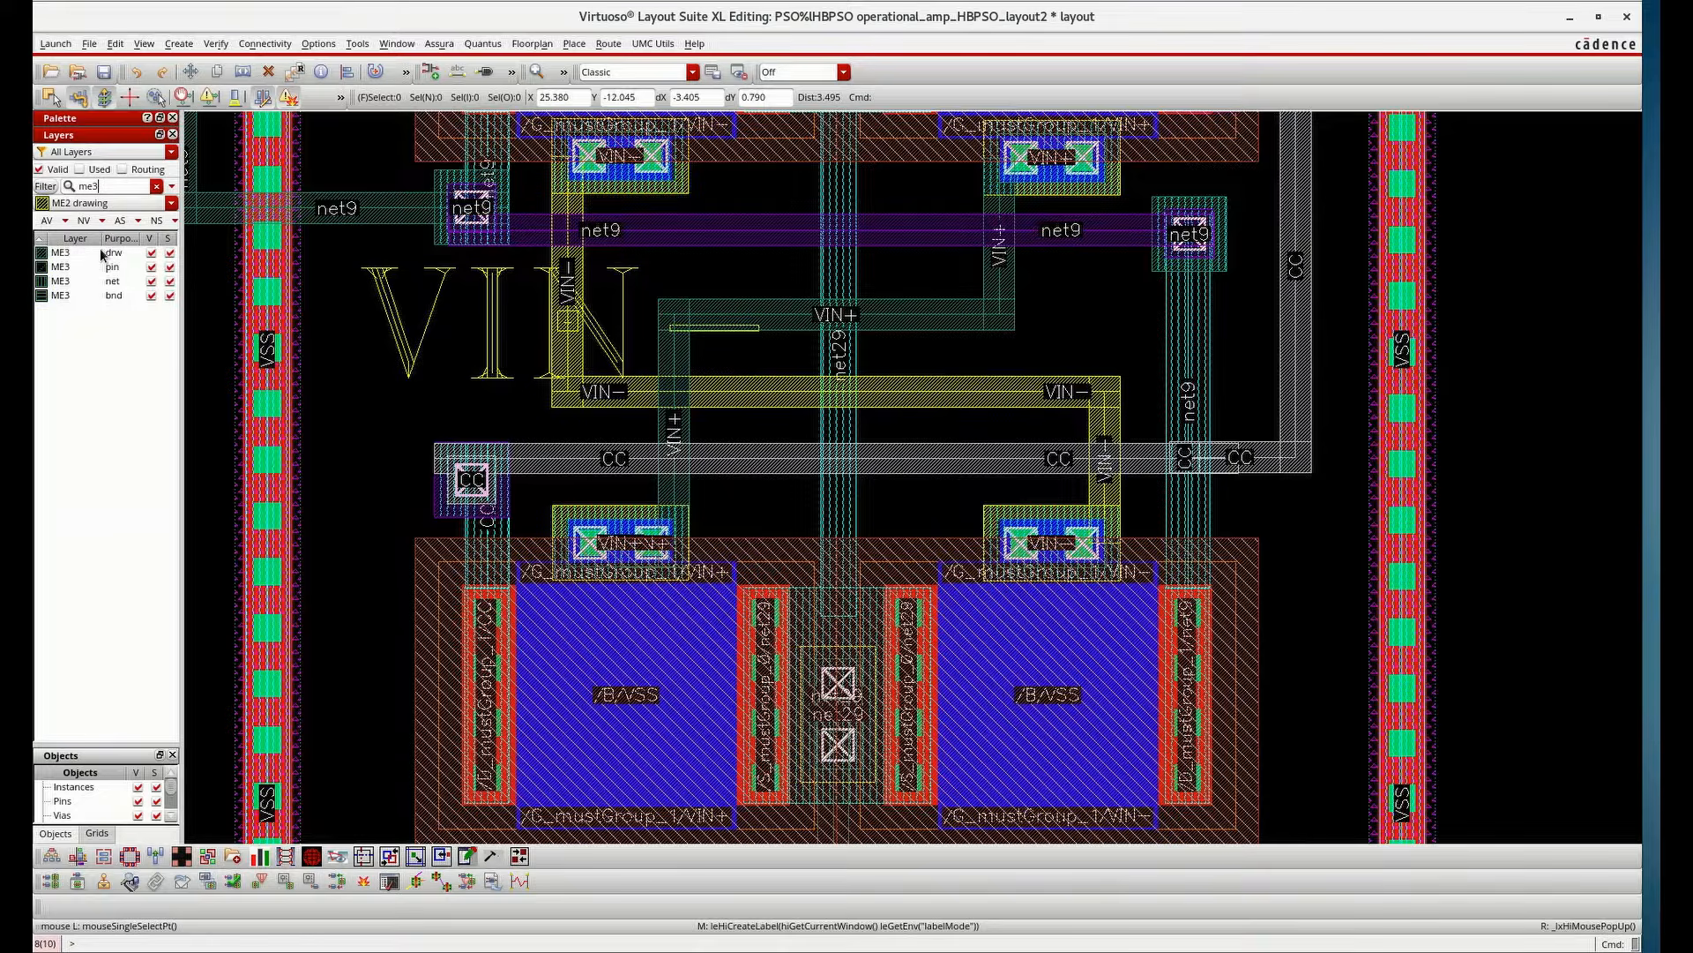
pyautogui.click(103, 255)
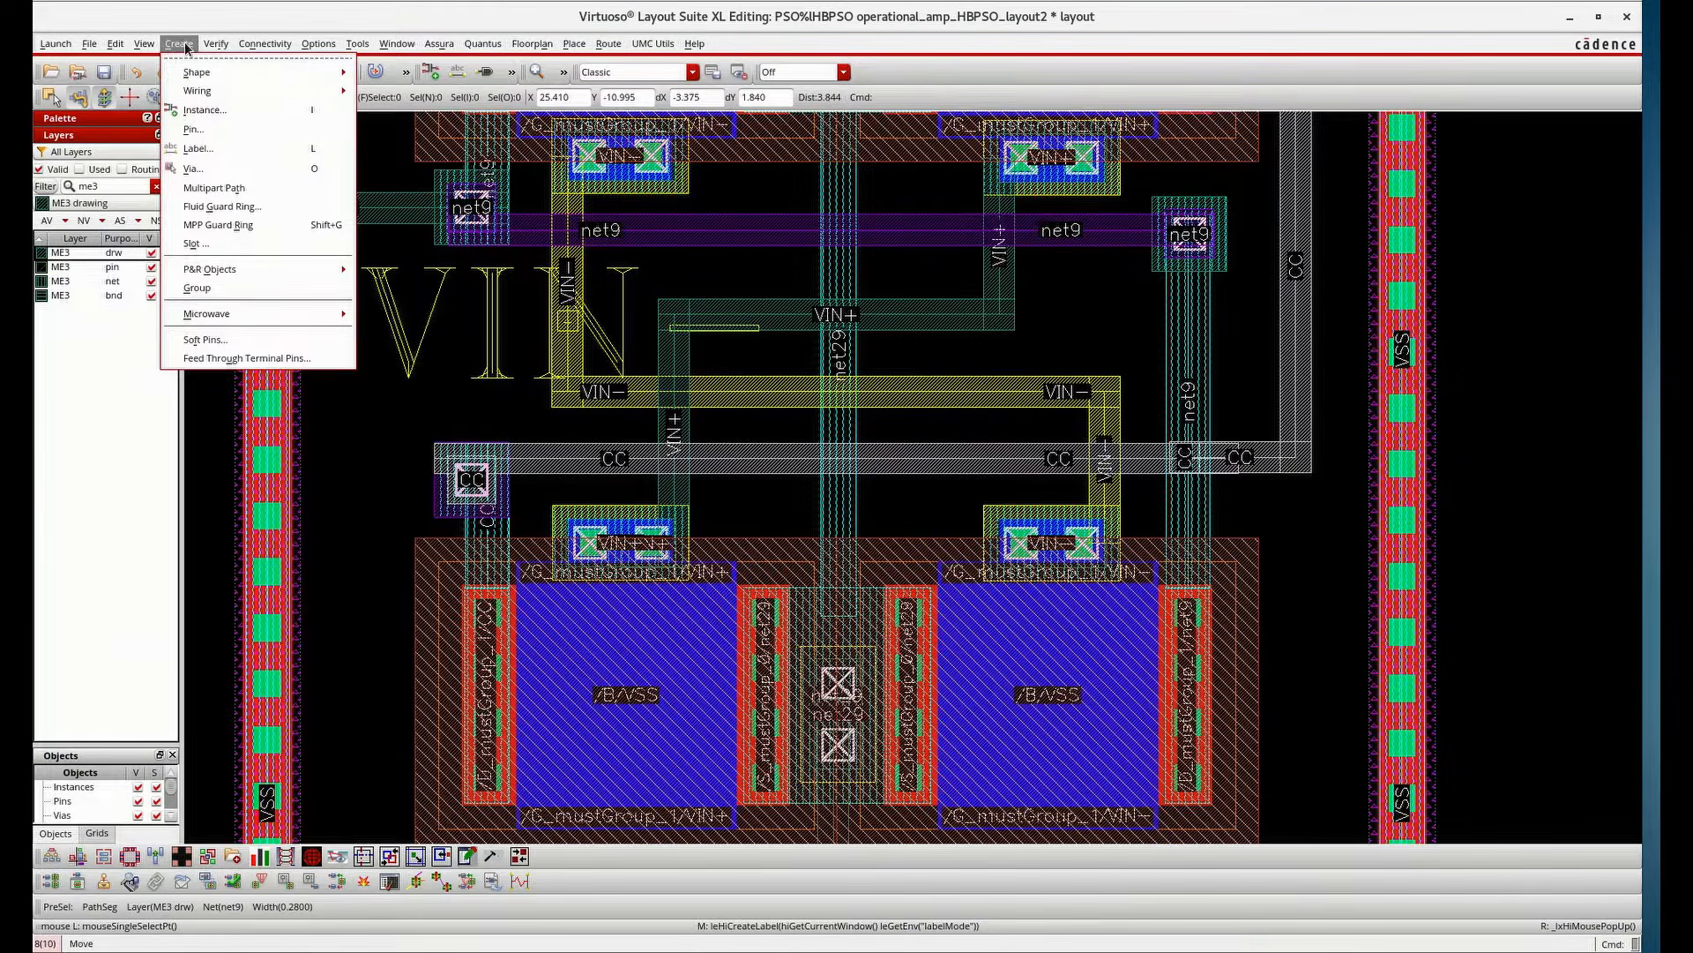
pyautogui.click(194, 129)
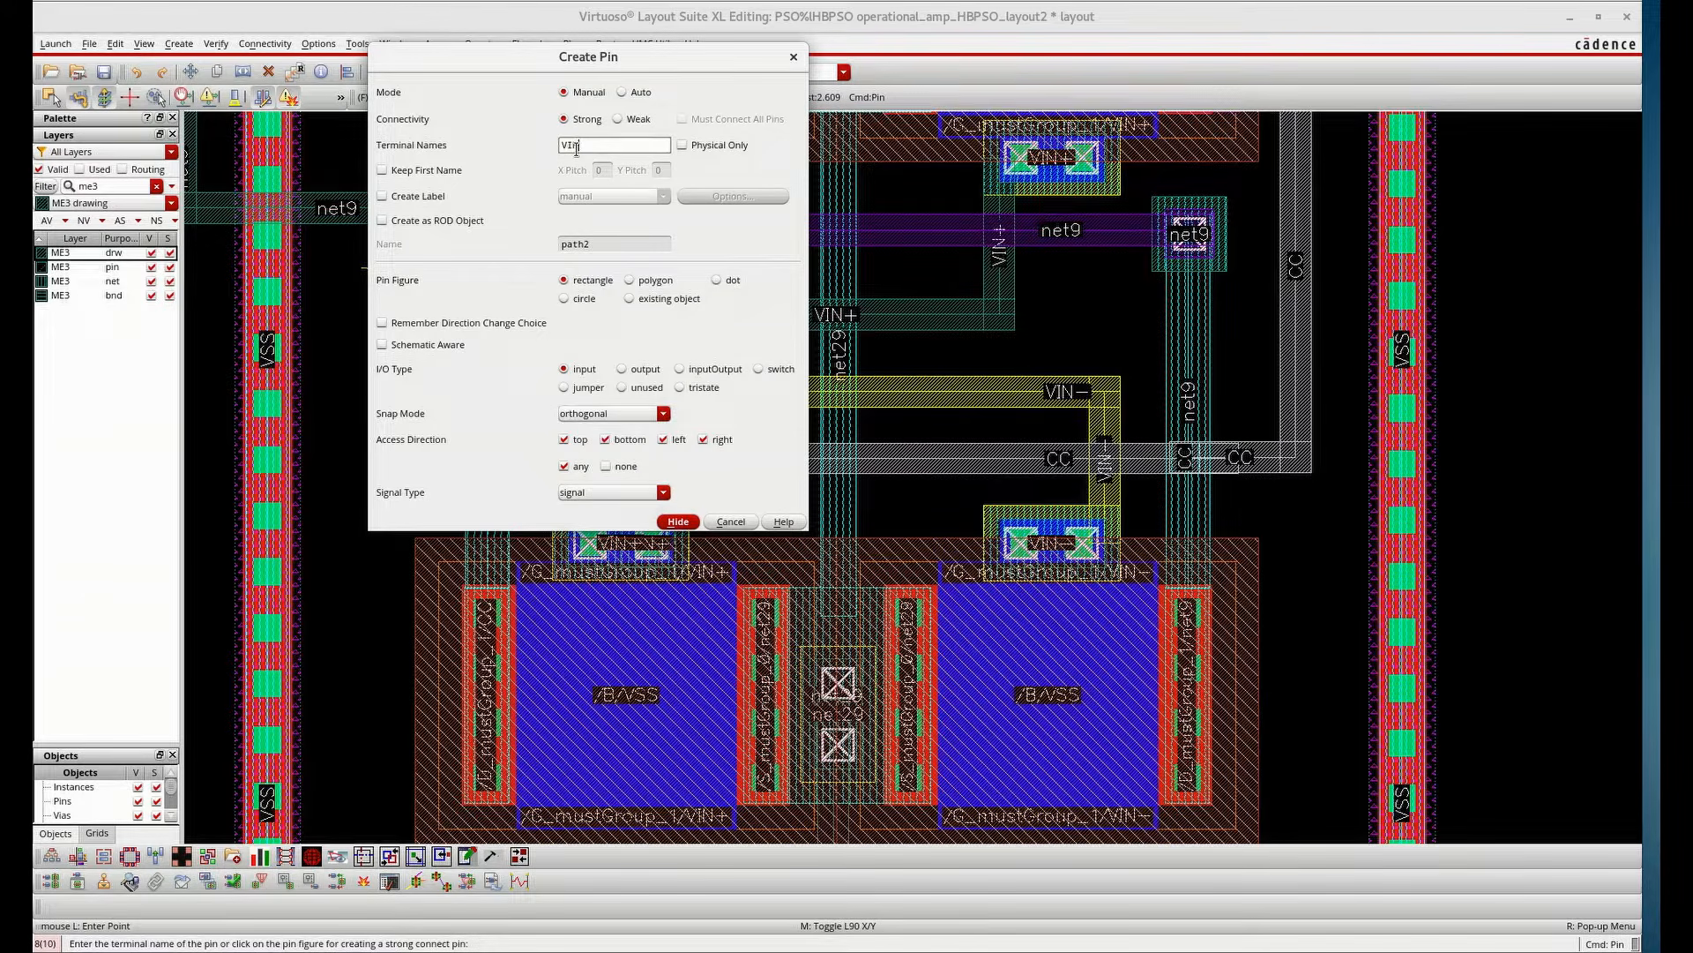
pyautogui.click(678, 521)
pyautogui.click(939, 305)
pyautogui.click(959, 321)
# Add a label "VIN+" attached to the VIN+ pin rectangle on ME3
pyautogui.press('l')
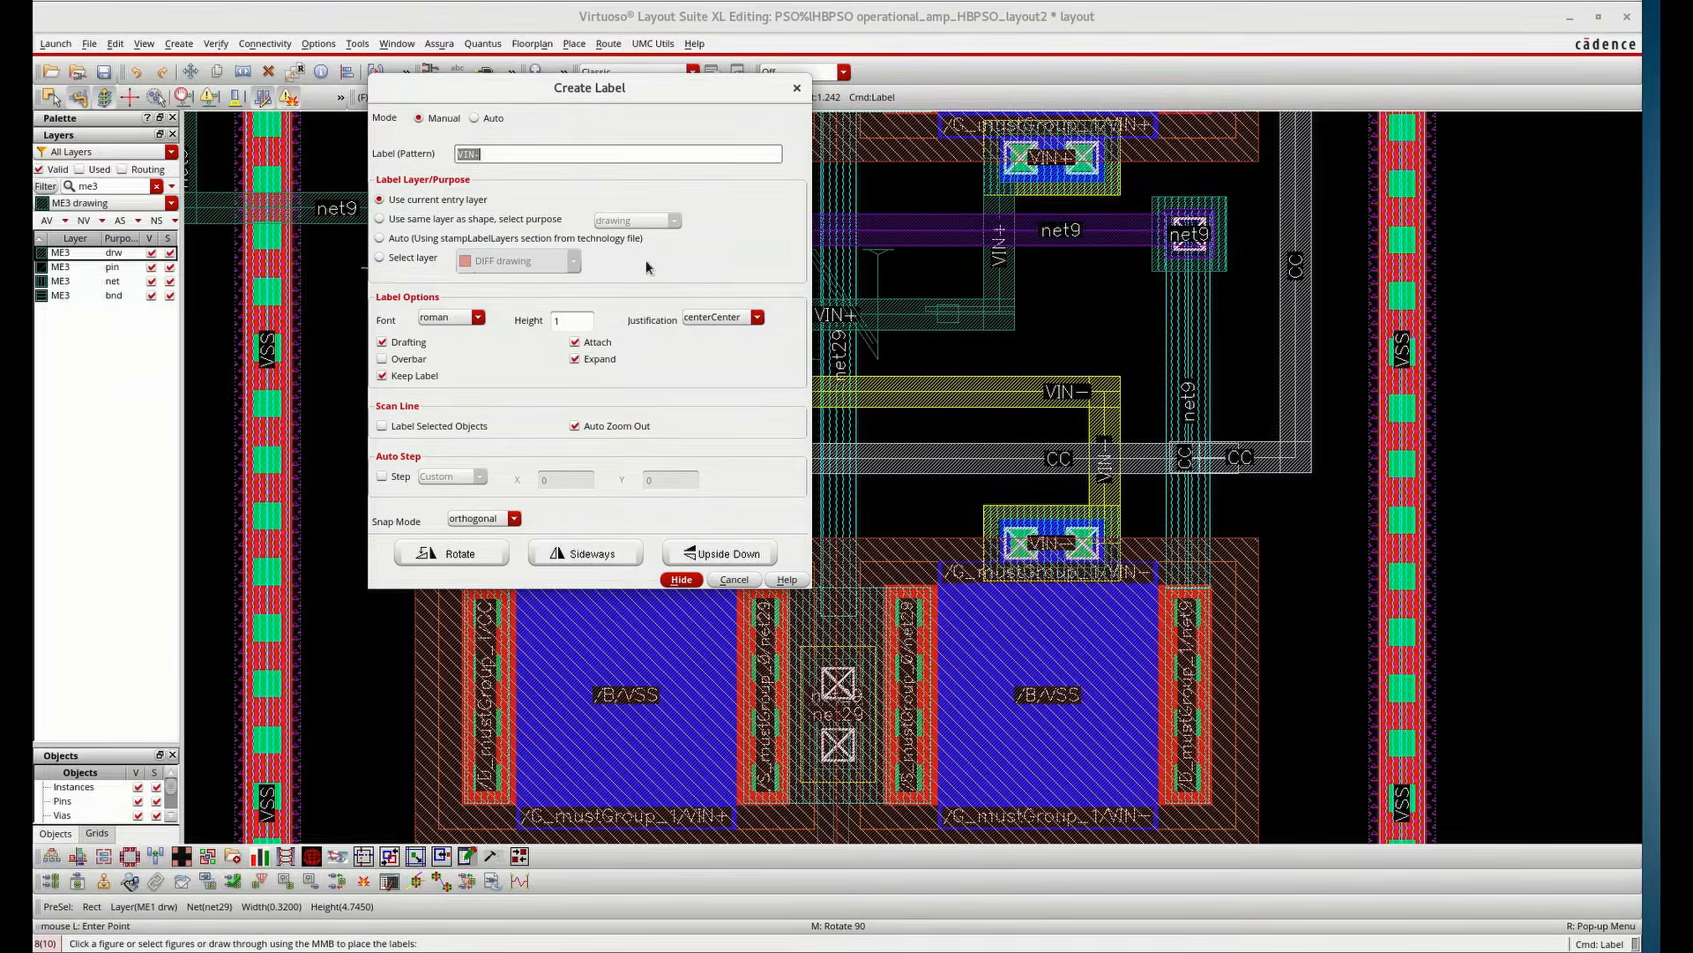
pyautogui.click(582, 154)
pyautogui.click(681, 580)
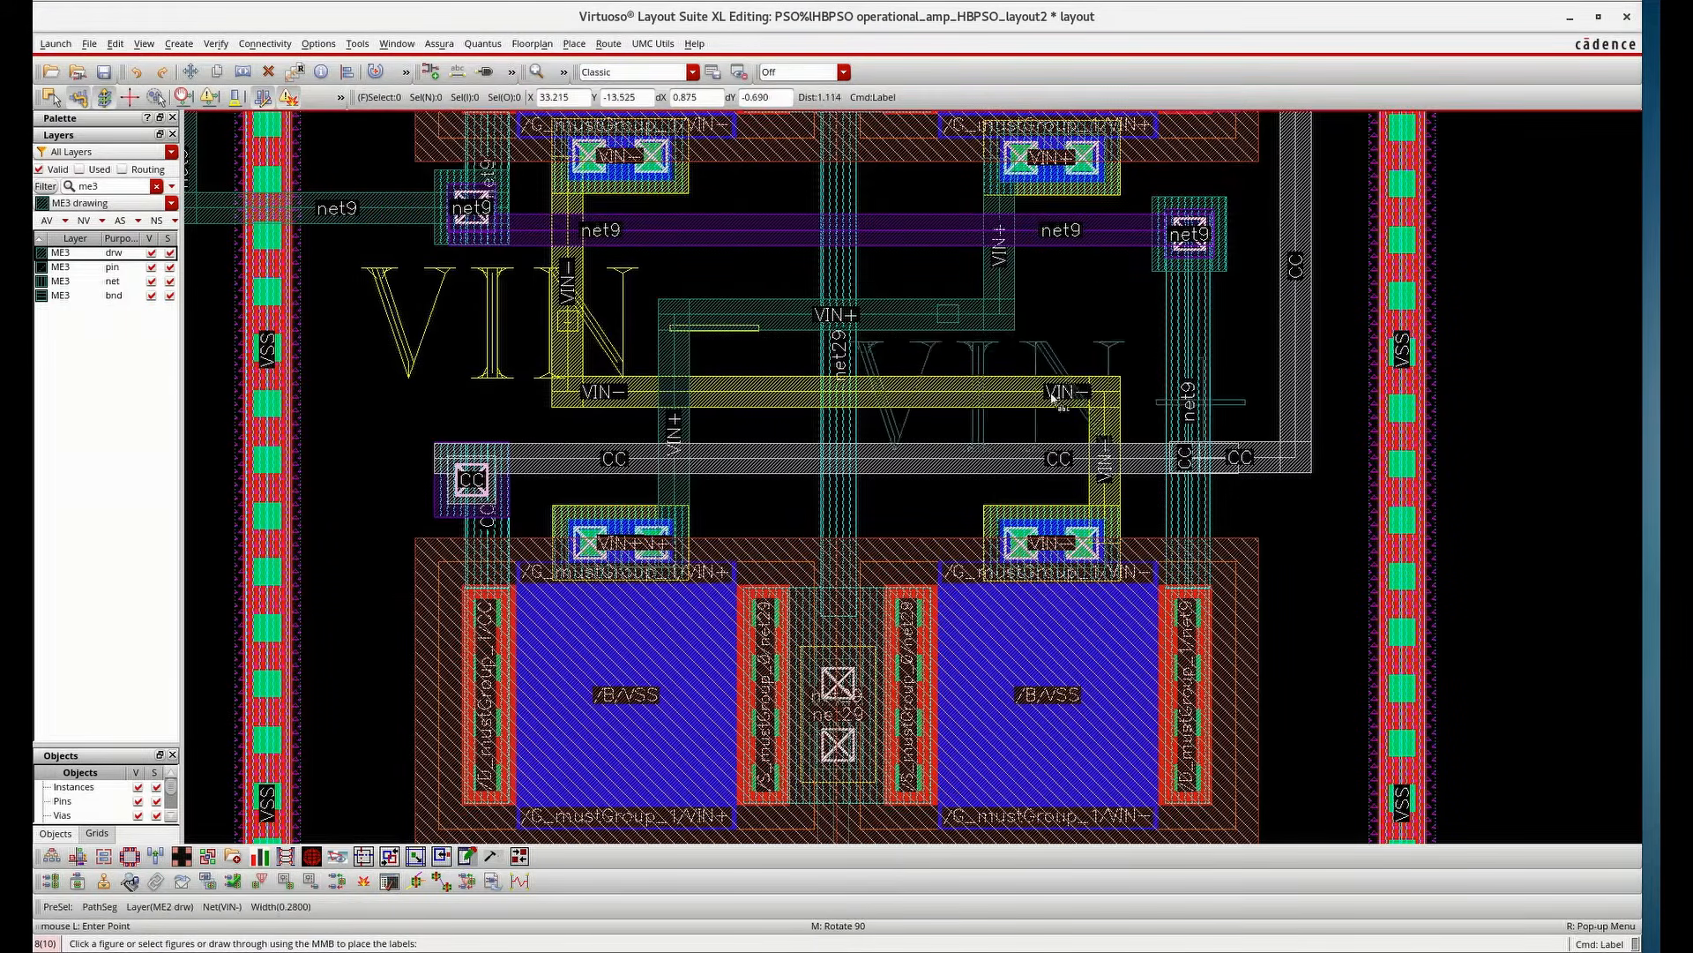
pyautogui.click(941, 329)
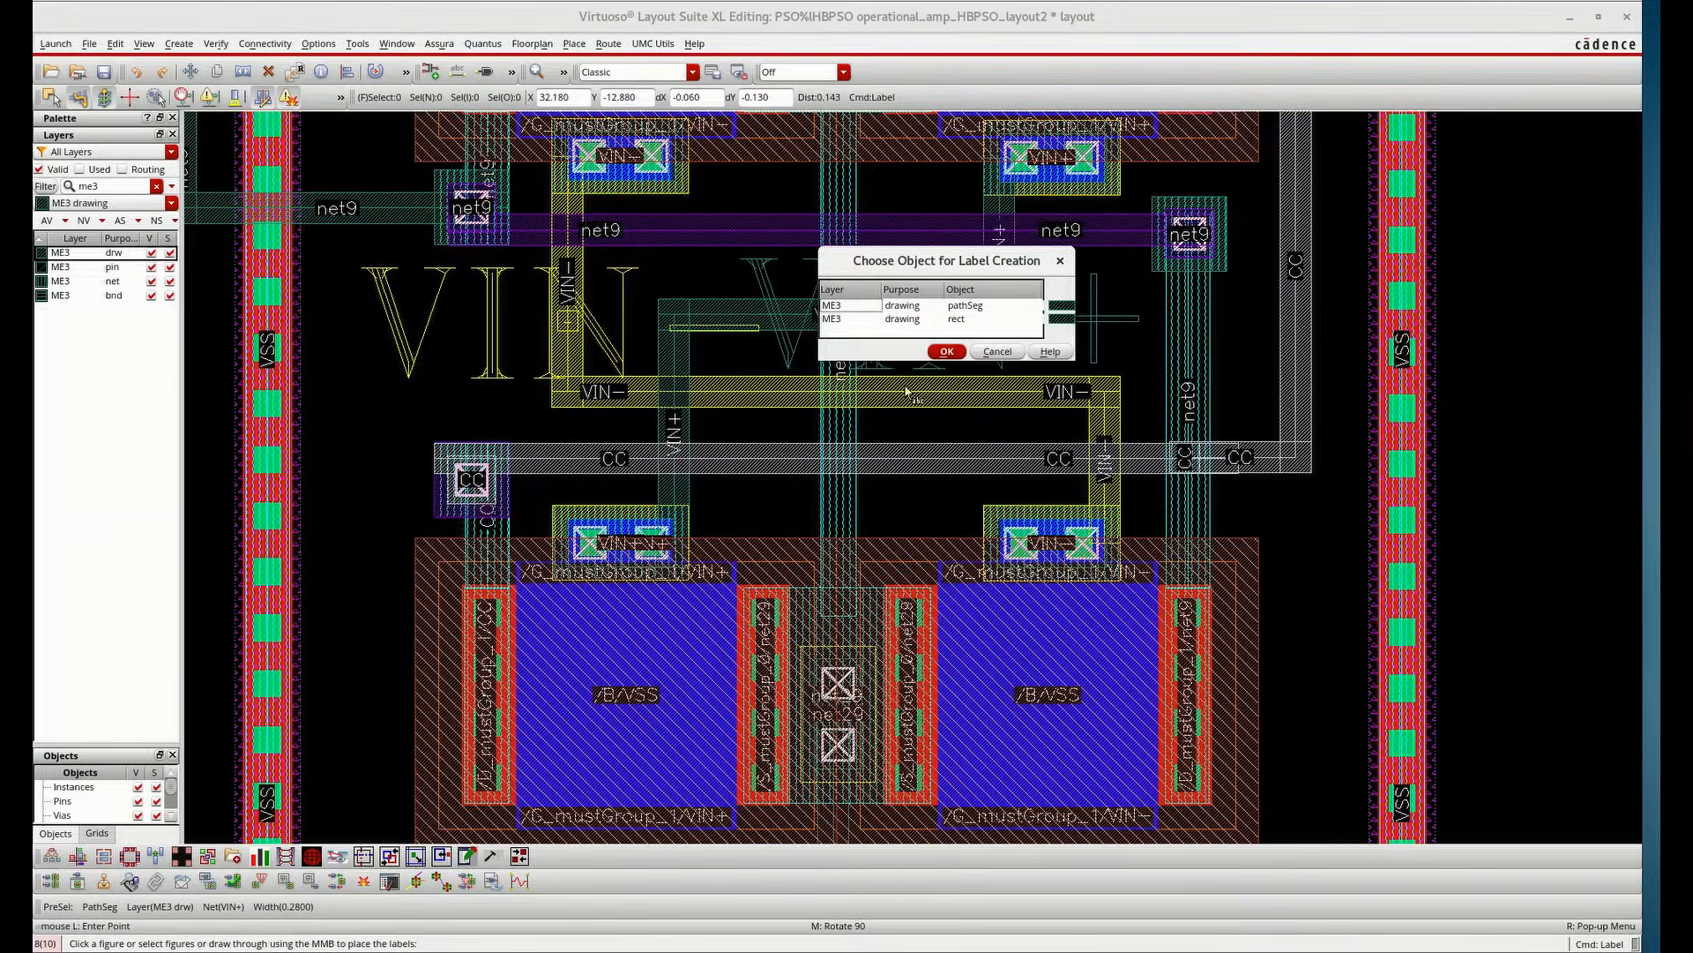
pyautogui.click(949, 351)
pyautogui.press('Escape')
pyautogui.scroll(-2, 914, 306)
pyautogui.scroll(1, 908, 323)
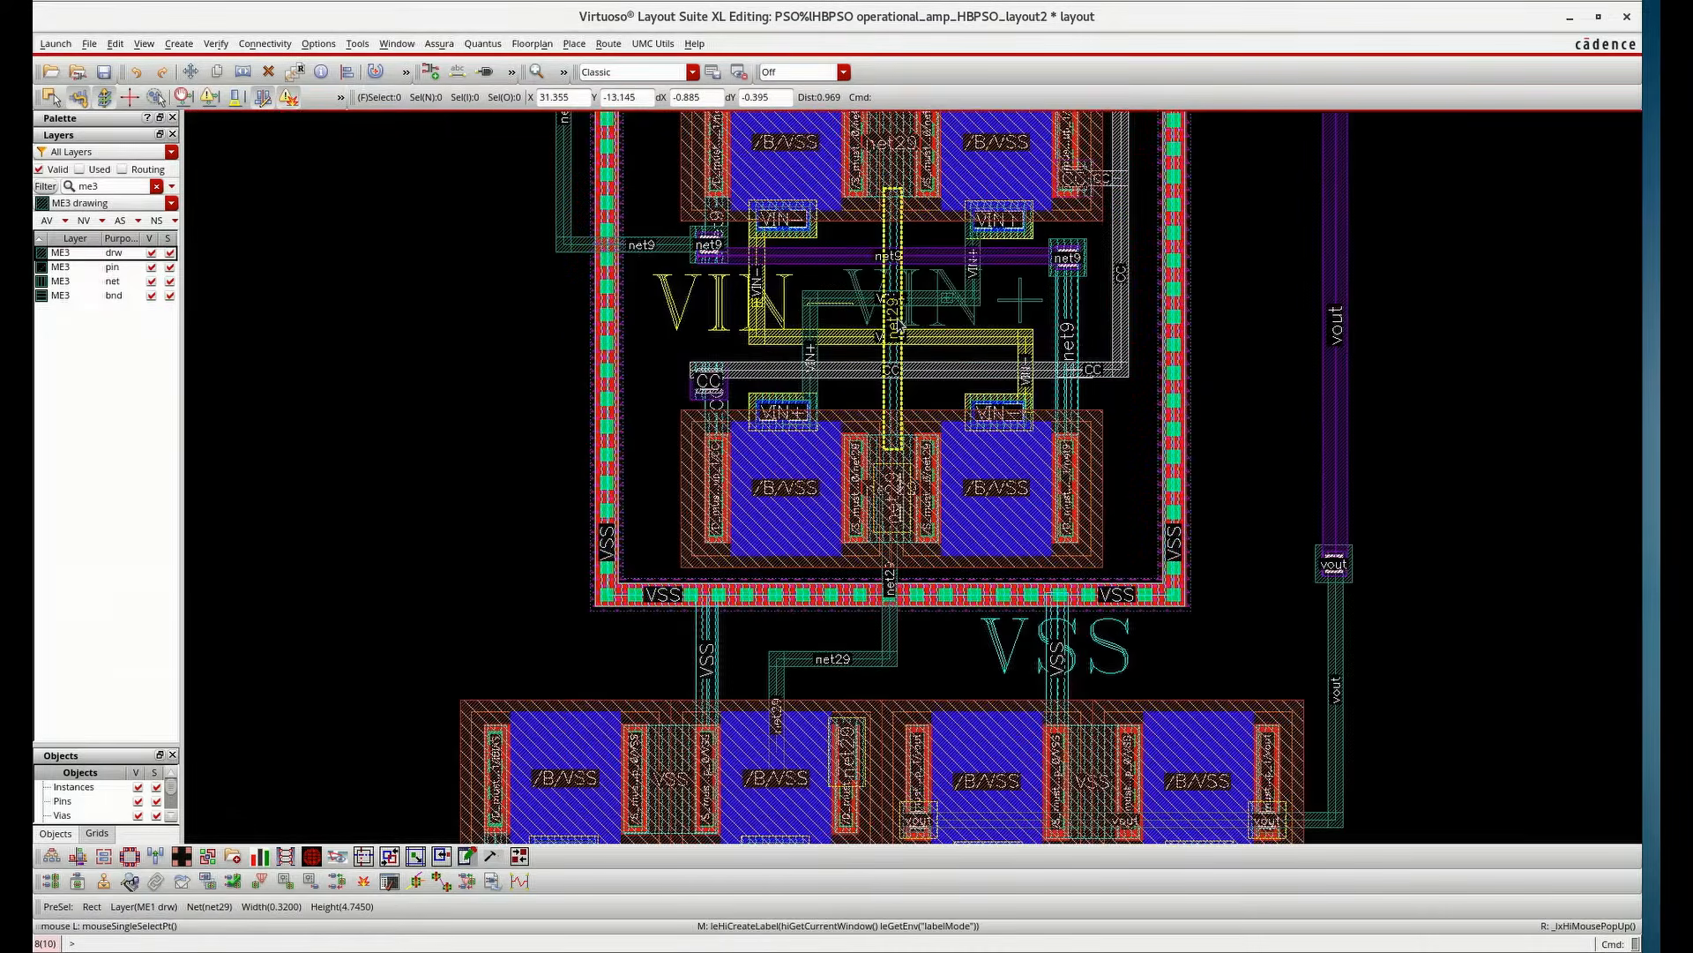
# Create an input pin named IBIAS as a small rectangle on the IBIAS route on ME3
pyautogui.scroll(-1, 908, 329)
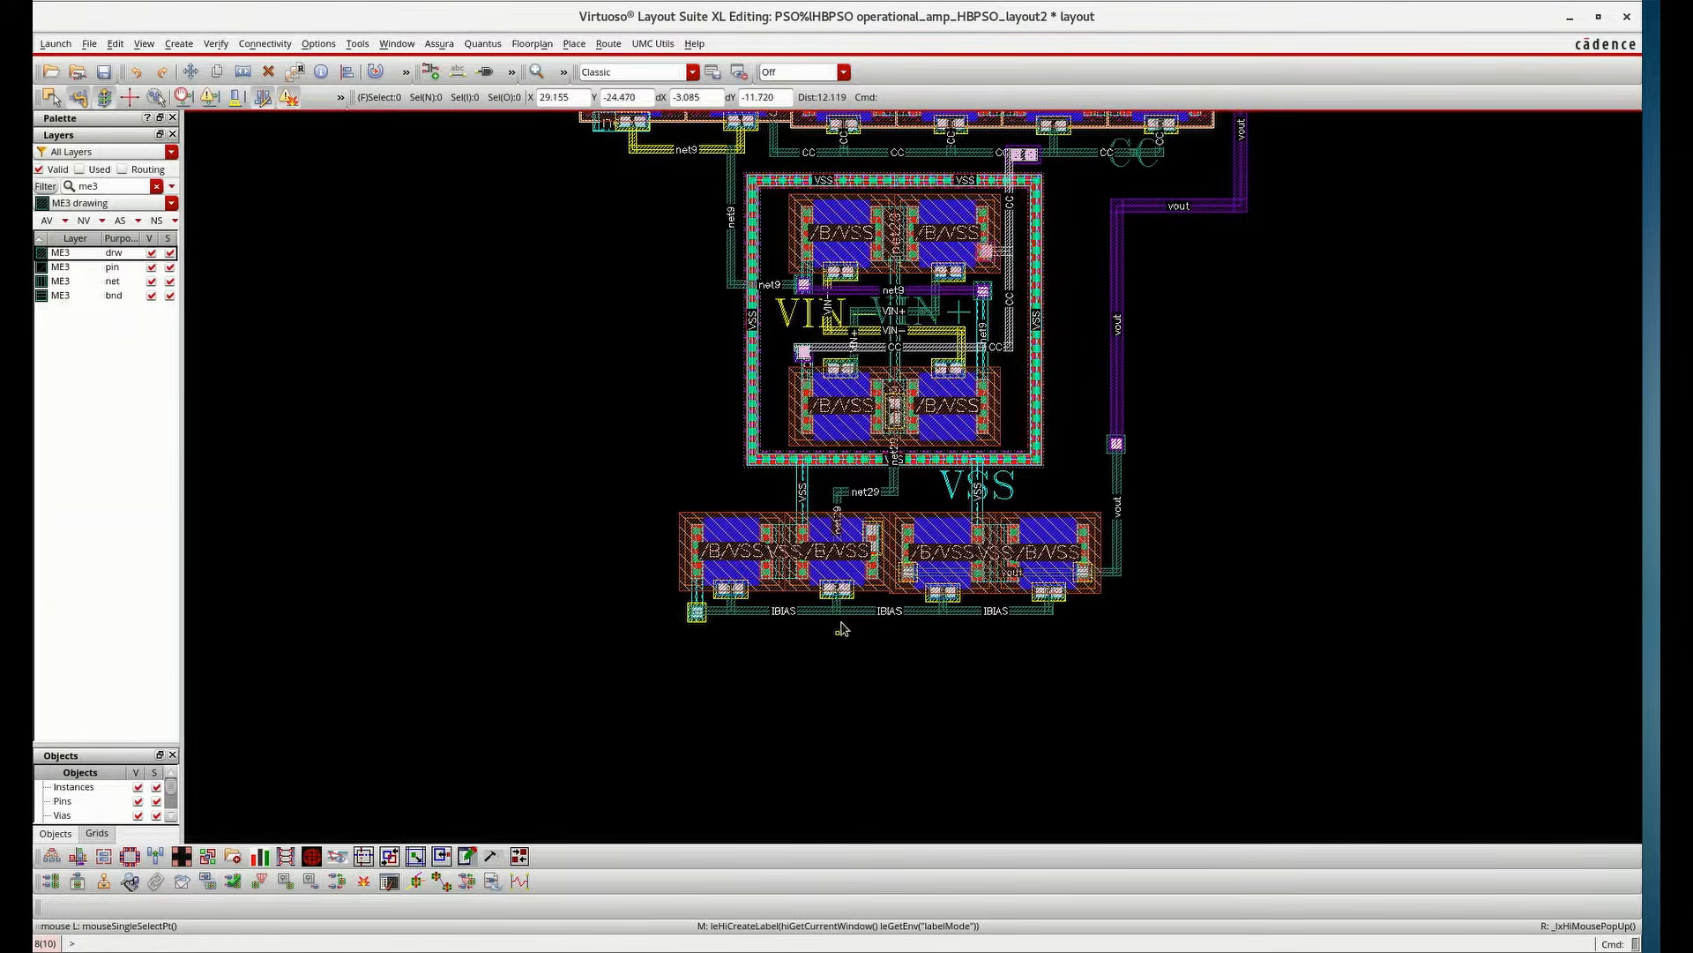
pyautogui.scroll(2, 848, 606)
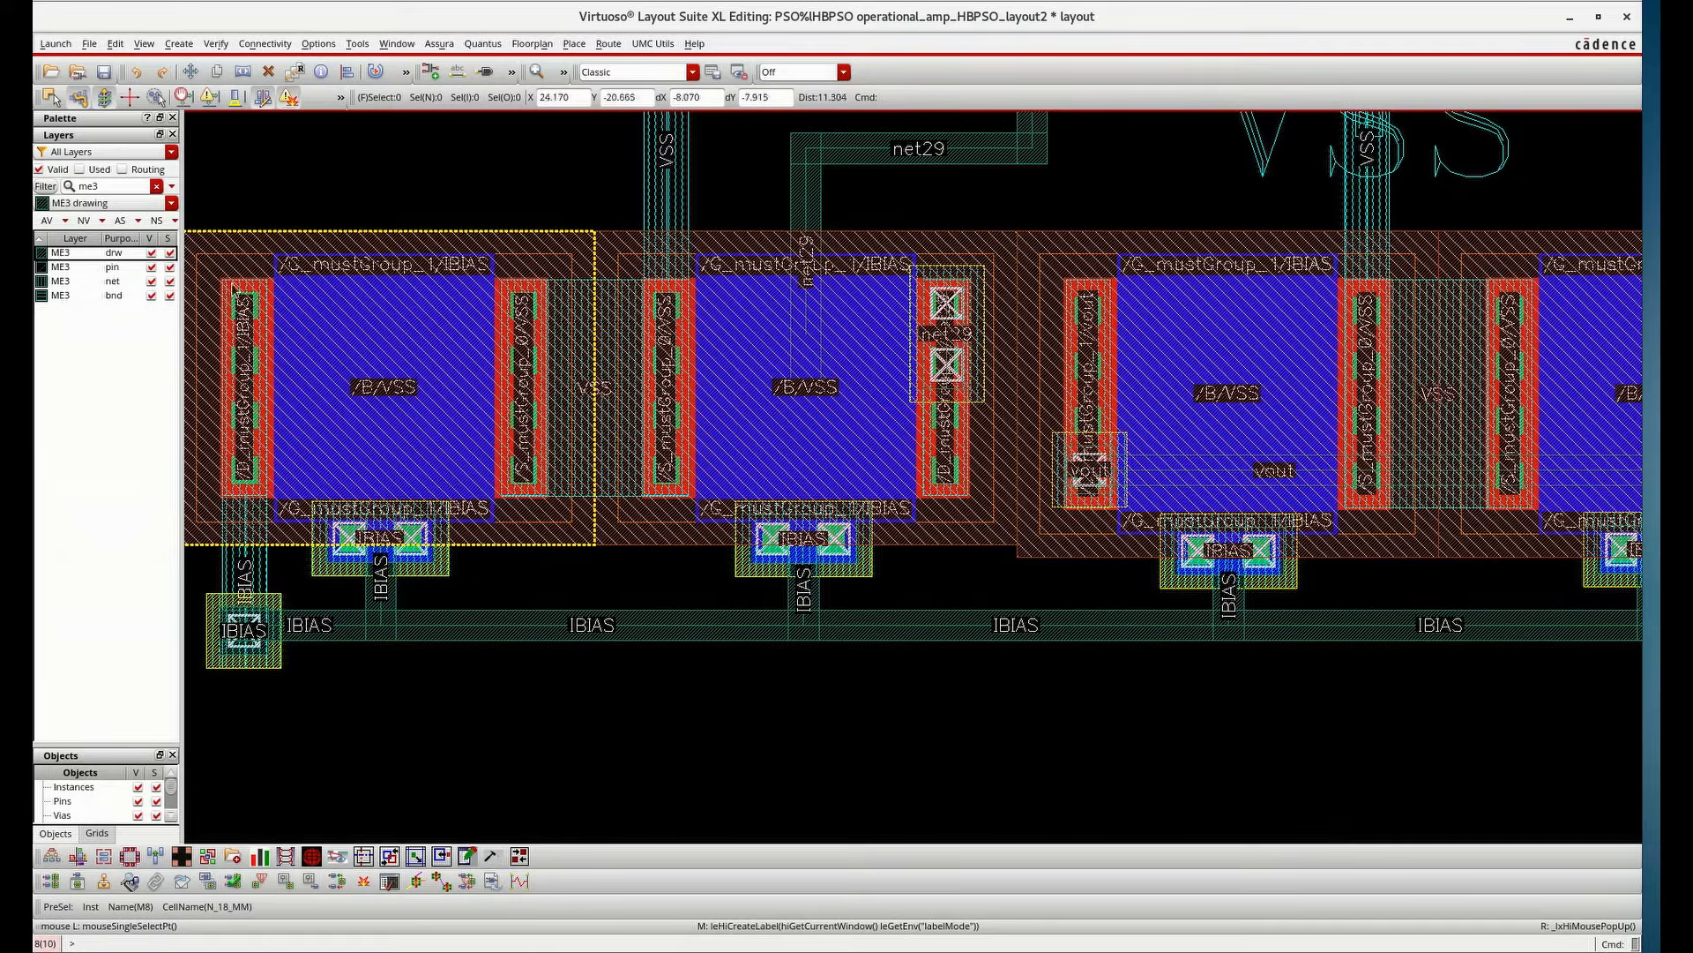
pyautogui.click(181, 43)
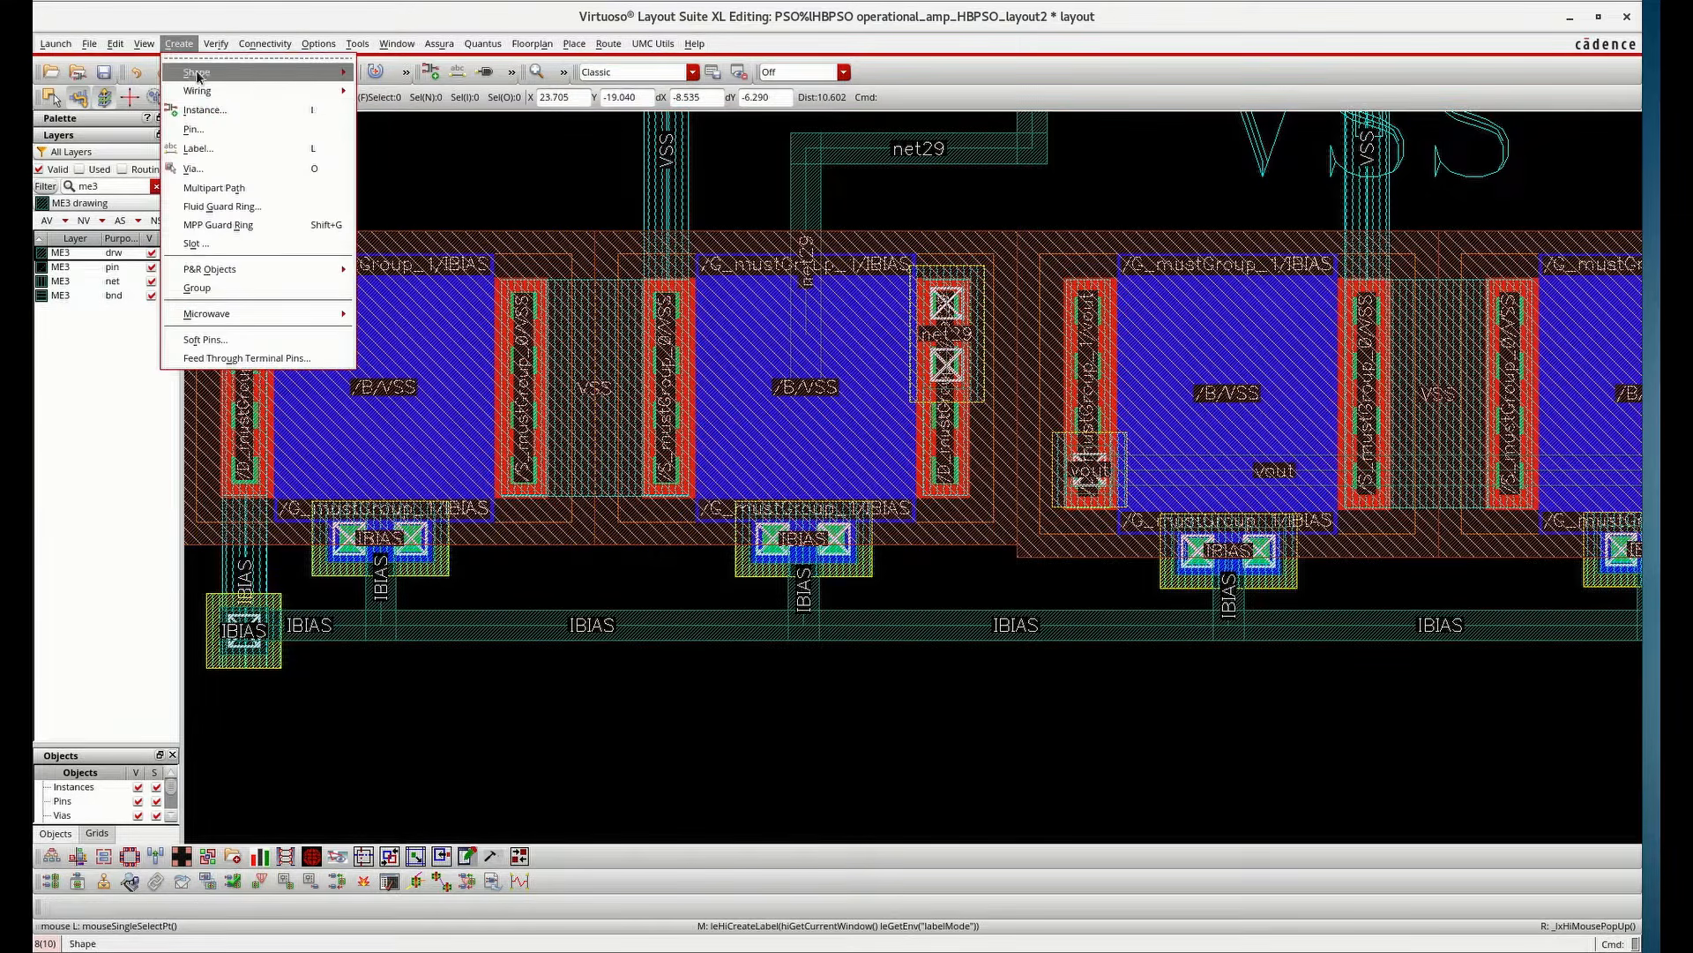
pyautogui.click(194, 128)
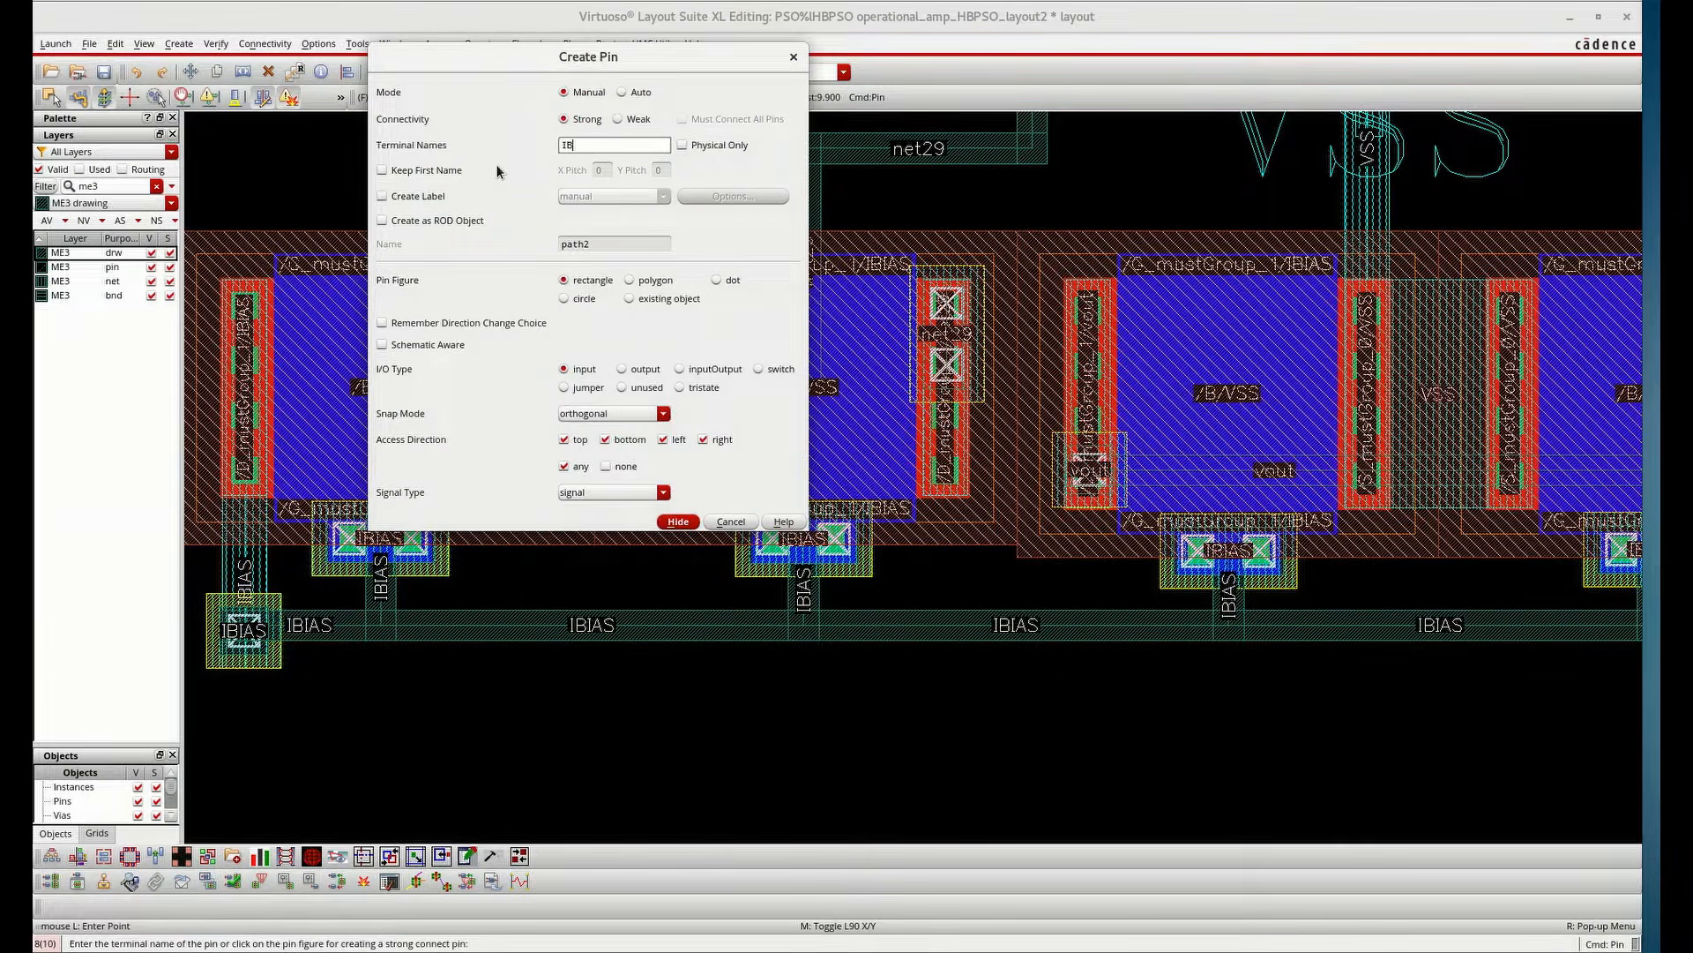
pyautogui.click(679, 522)
pyautogui.click(997, 620)
pyautogui.click(1013, 633)
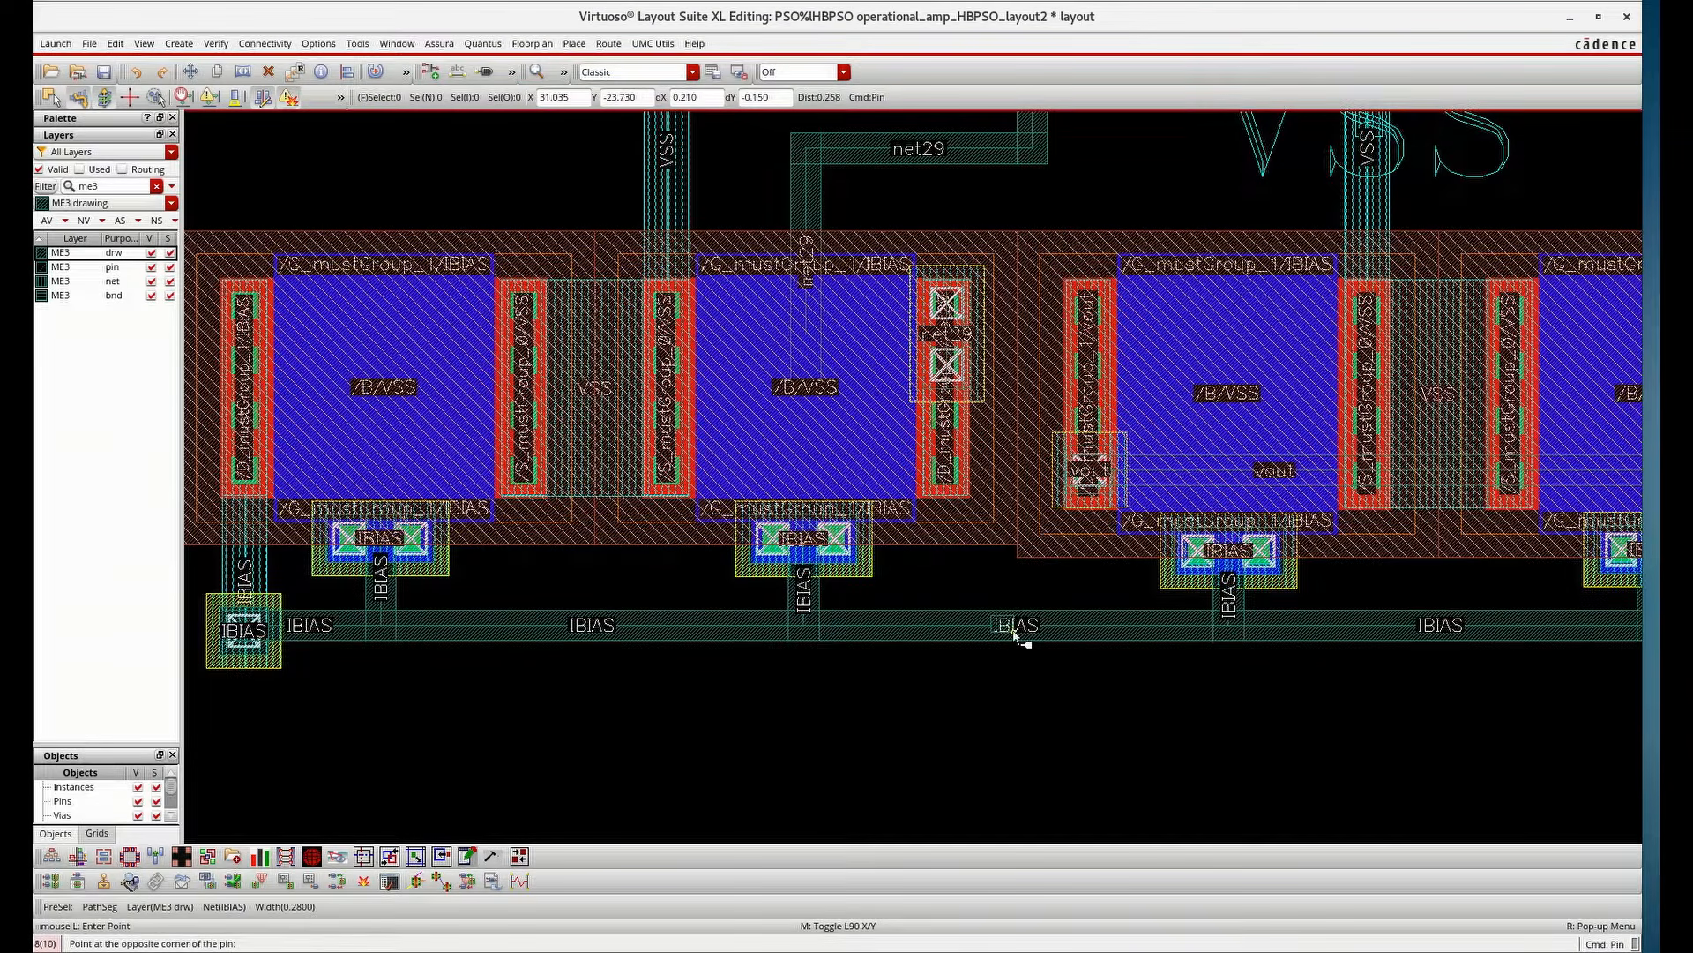
# Add a label "IBIAS" attached to the IBIAS route's path segment on ME3
pyautogui.write('lI')
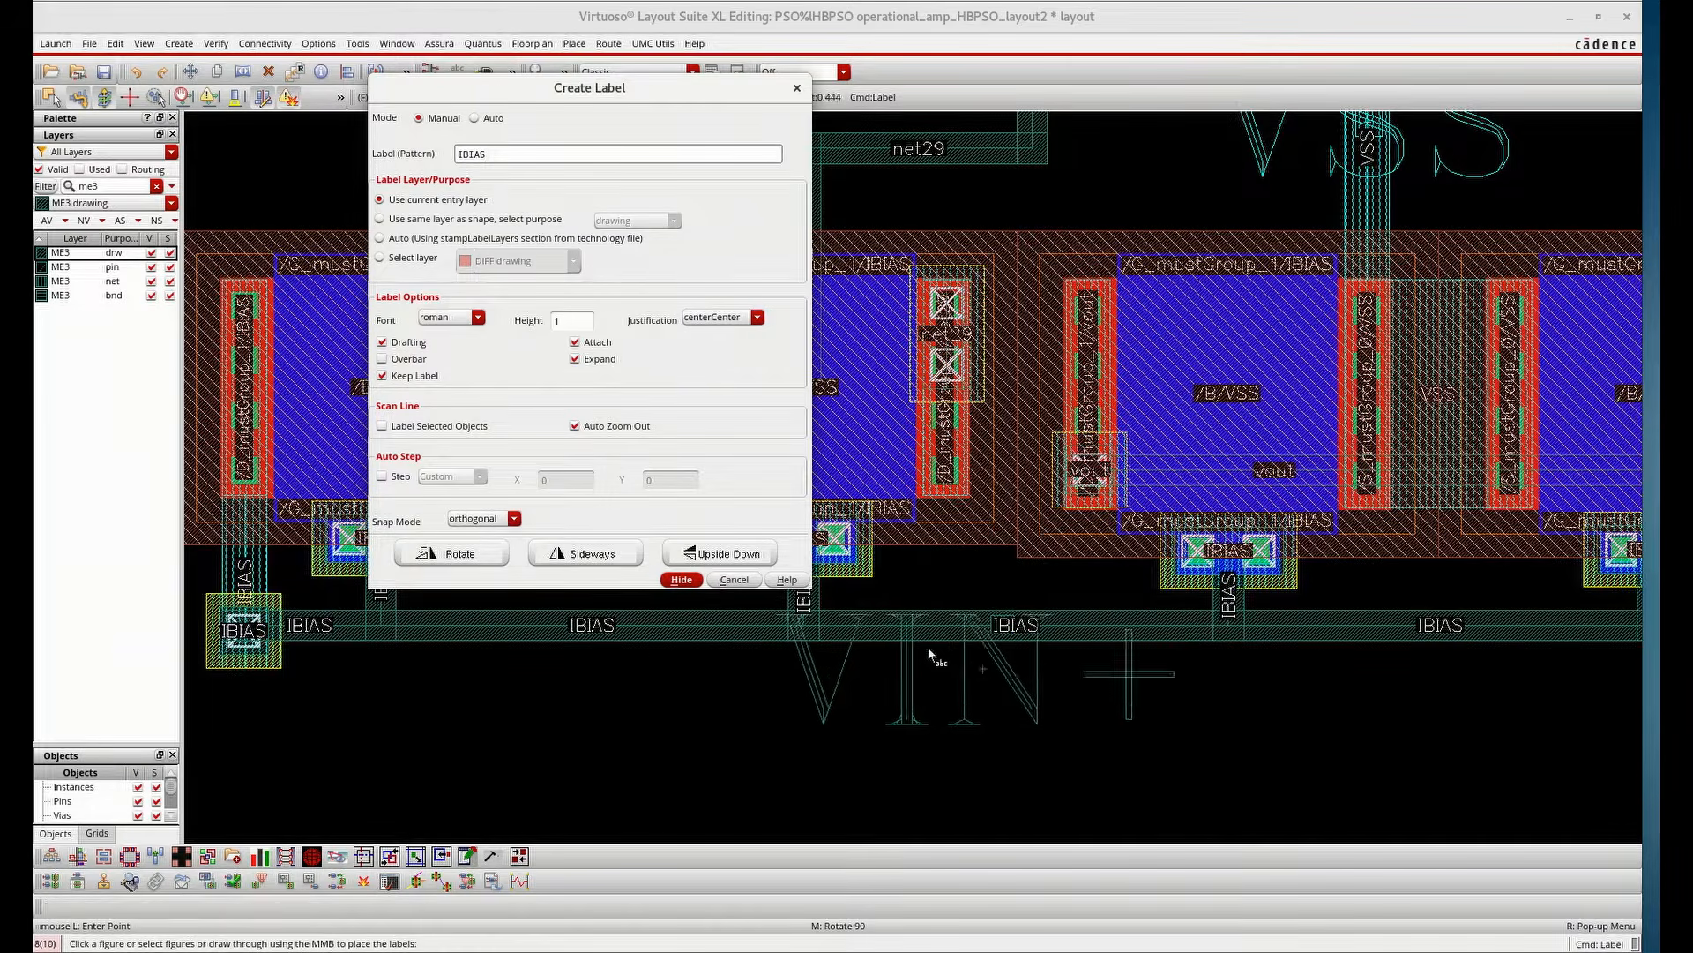
pyautogui.press('Return')
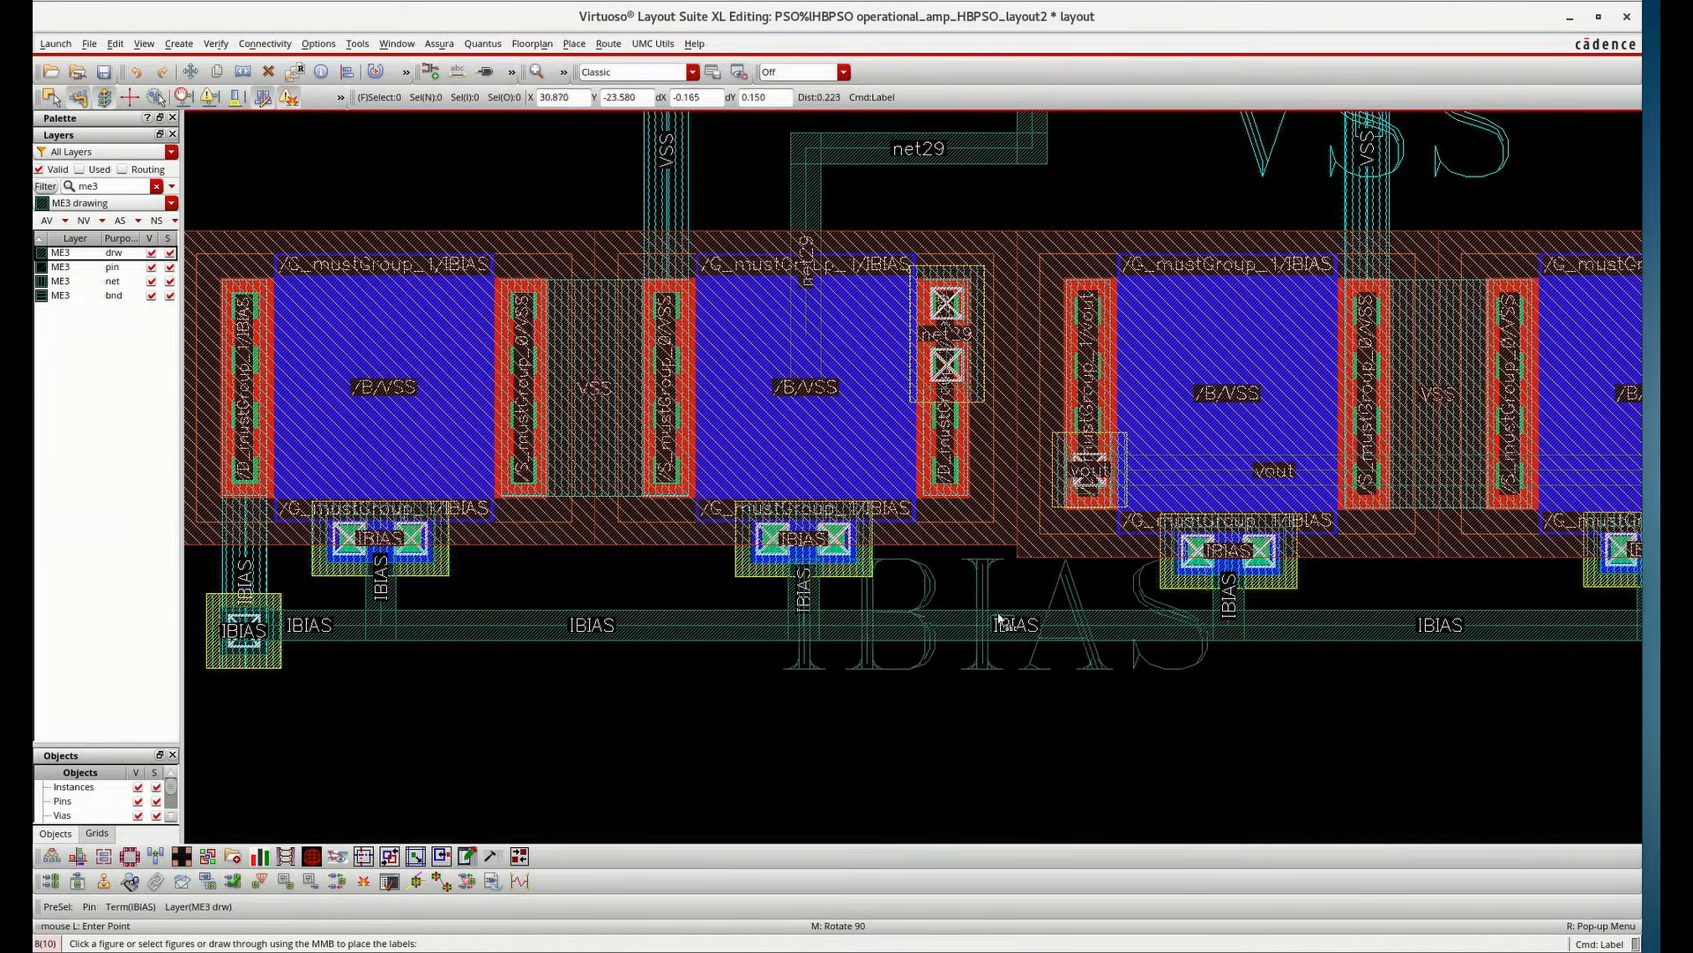
pyautogui.click(934, 619)
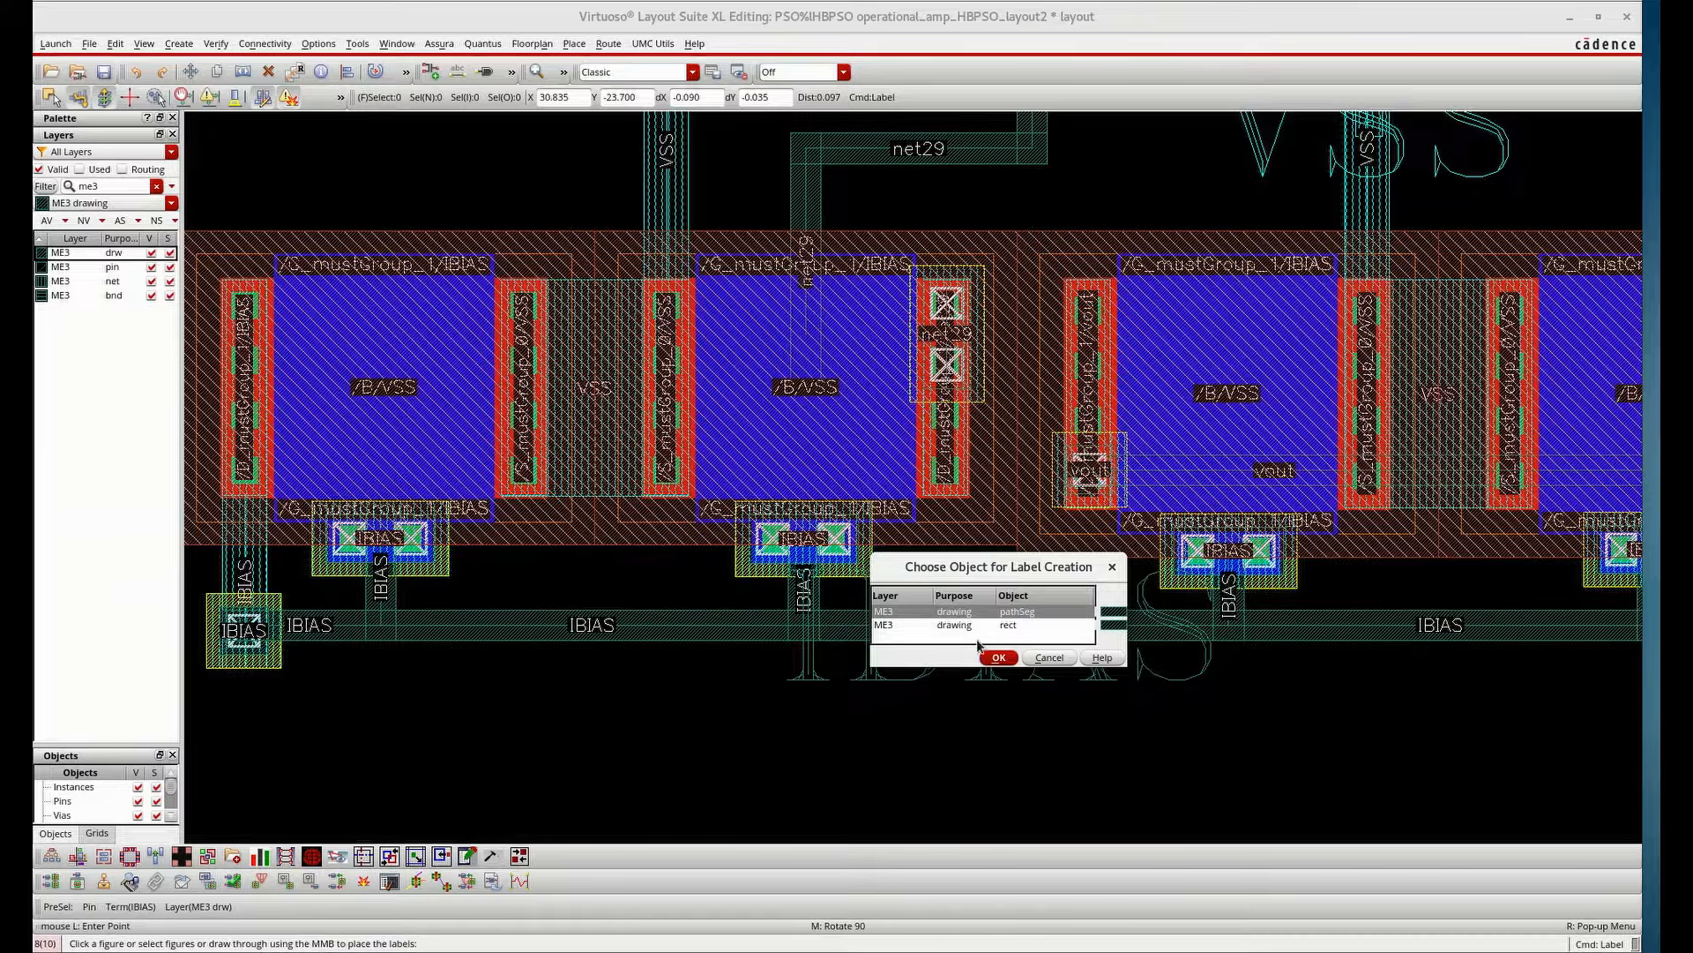
pyautogui.click(998, 657)
# Save the layout
pyautogui.scroll(-2, 804, 598)
pyautogui.scroll(-2, 804, 598)
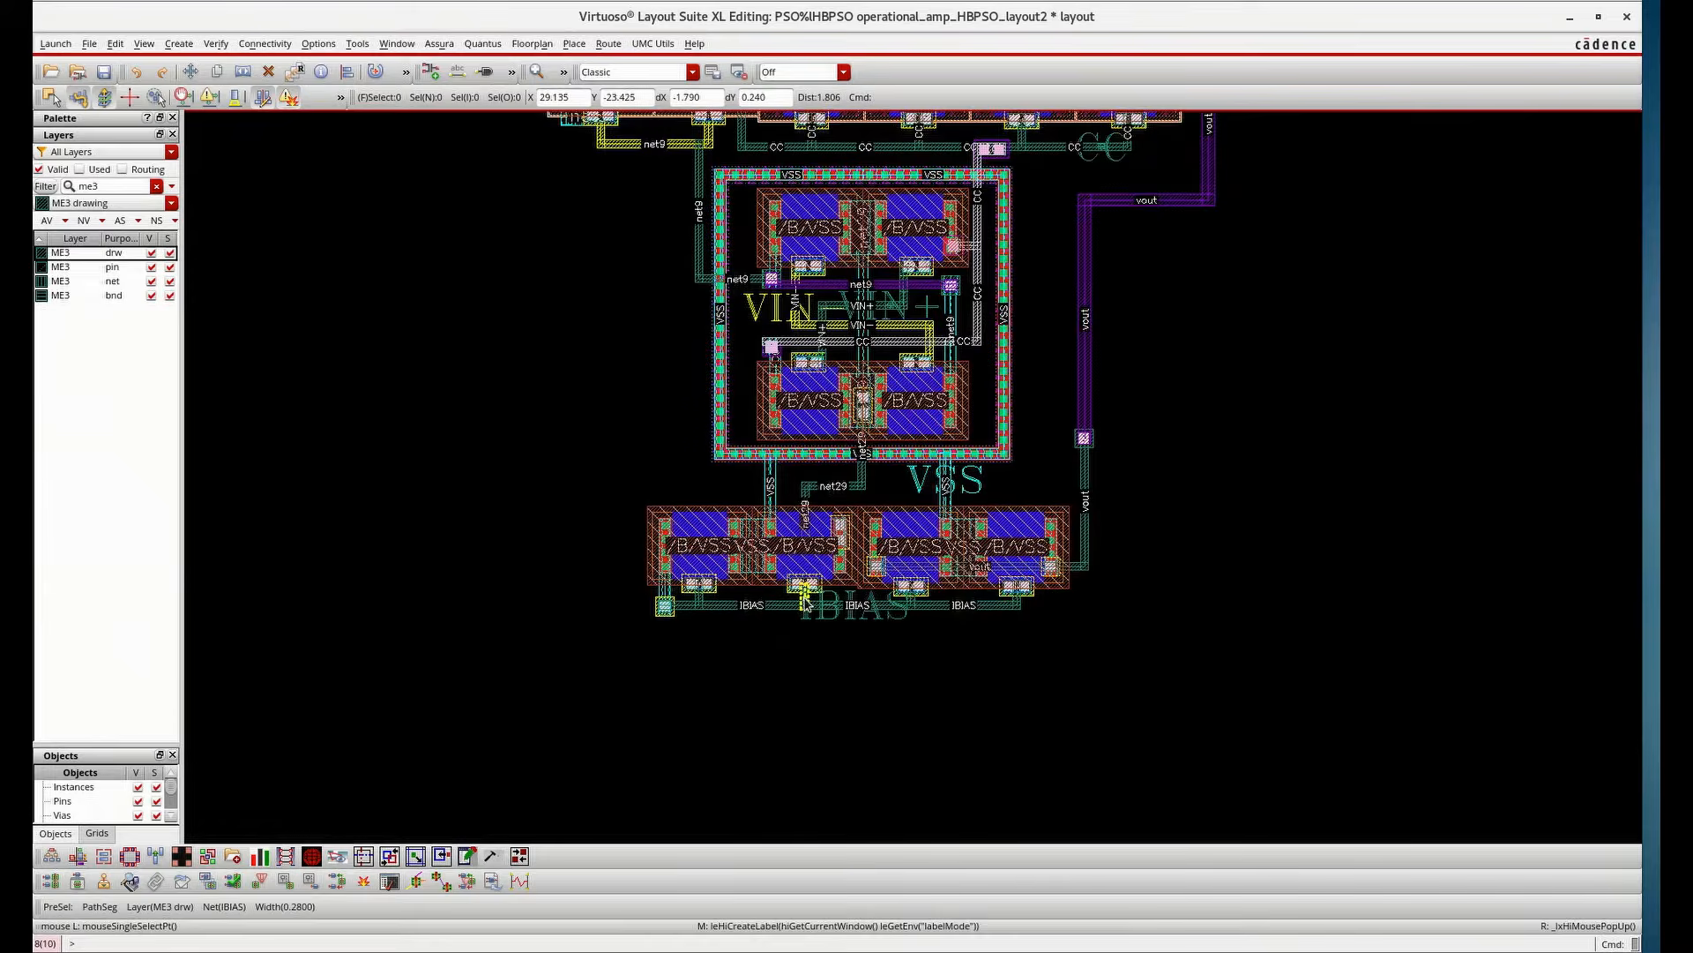
pyautogui.scroll(-2, 804, 603)
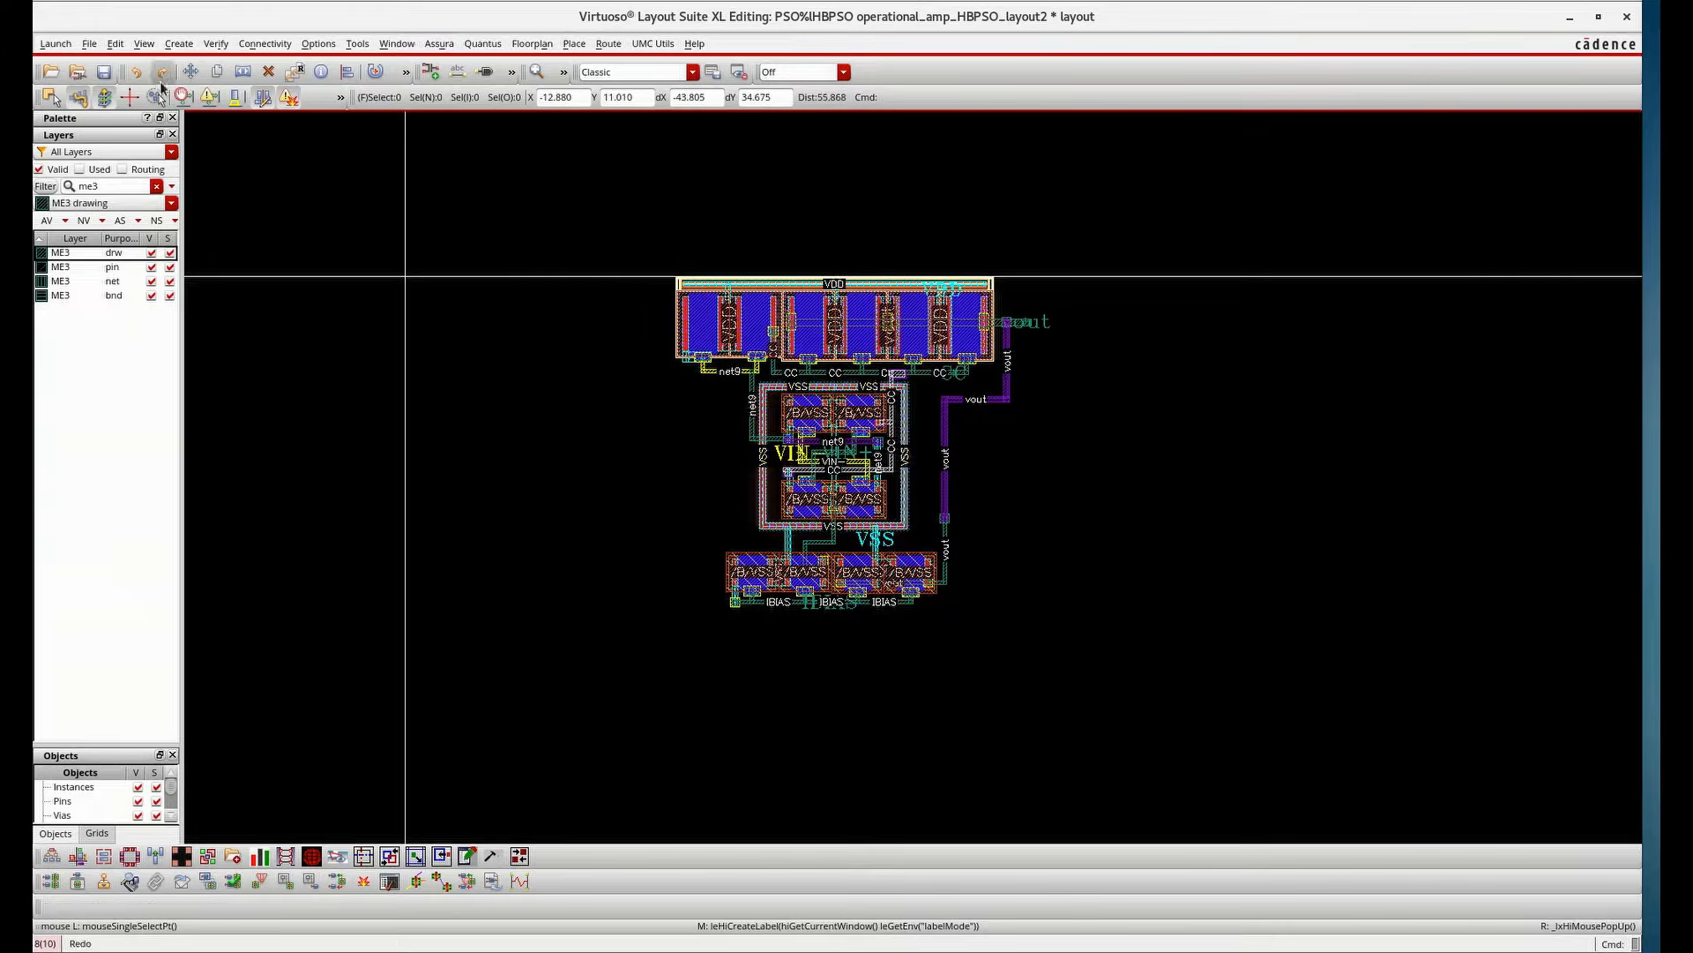
pyautogui.click(111, 81)
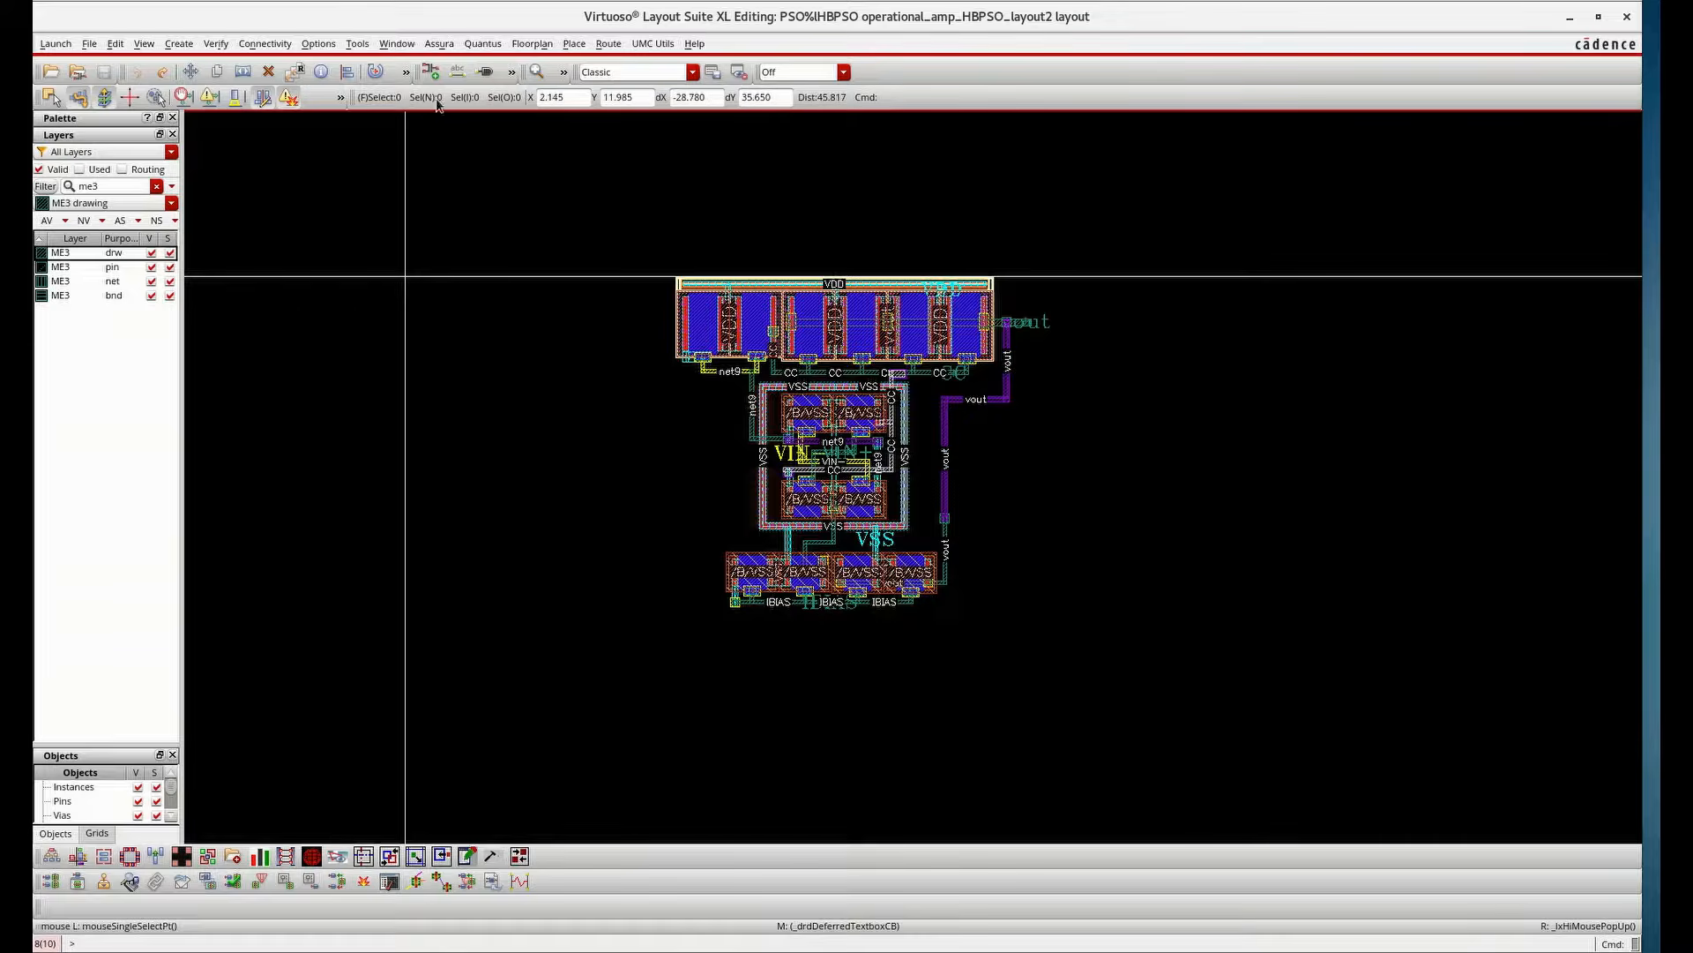
# Run Assura DRC with the UMC_18_CMOS technology and DRC rule set, overwriting the existing run data
pyautogui.click(450, 45)
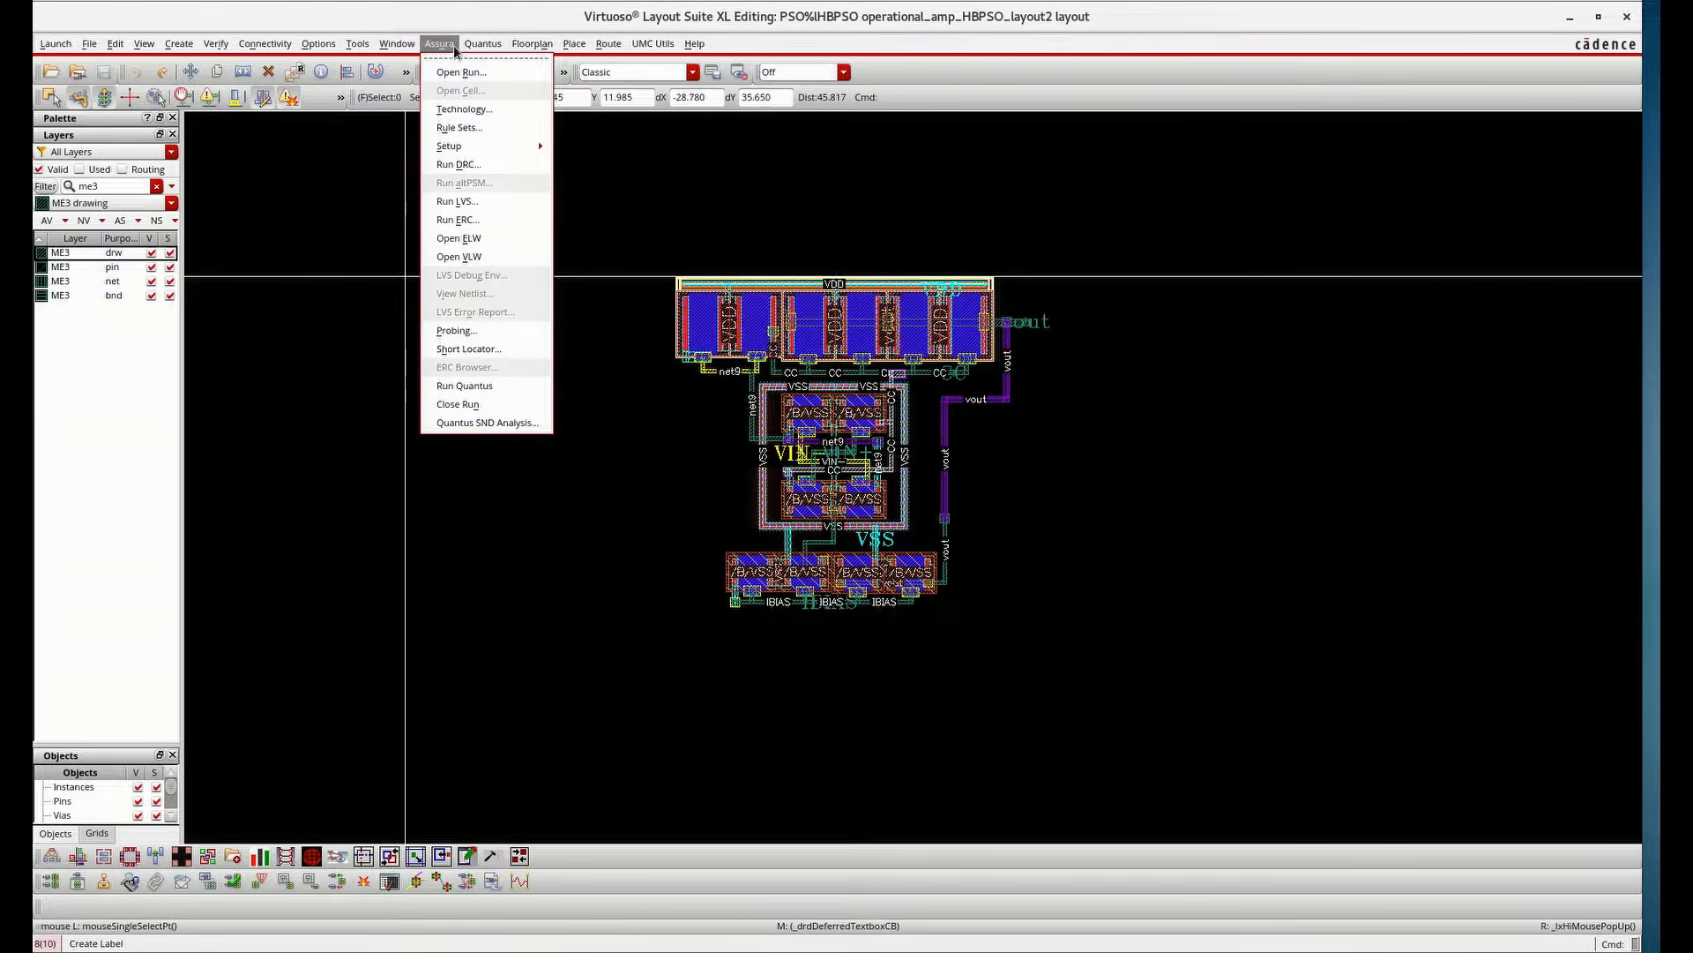
pyautogui.click(472, 168)
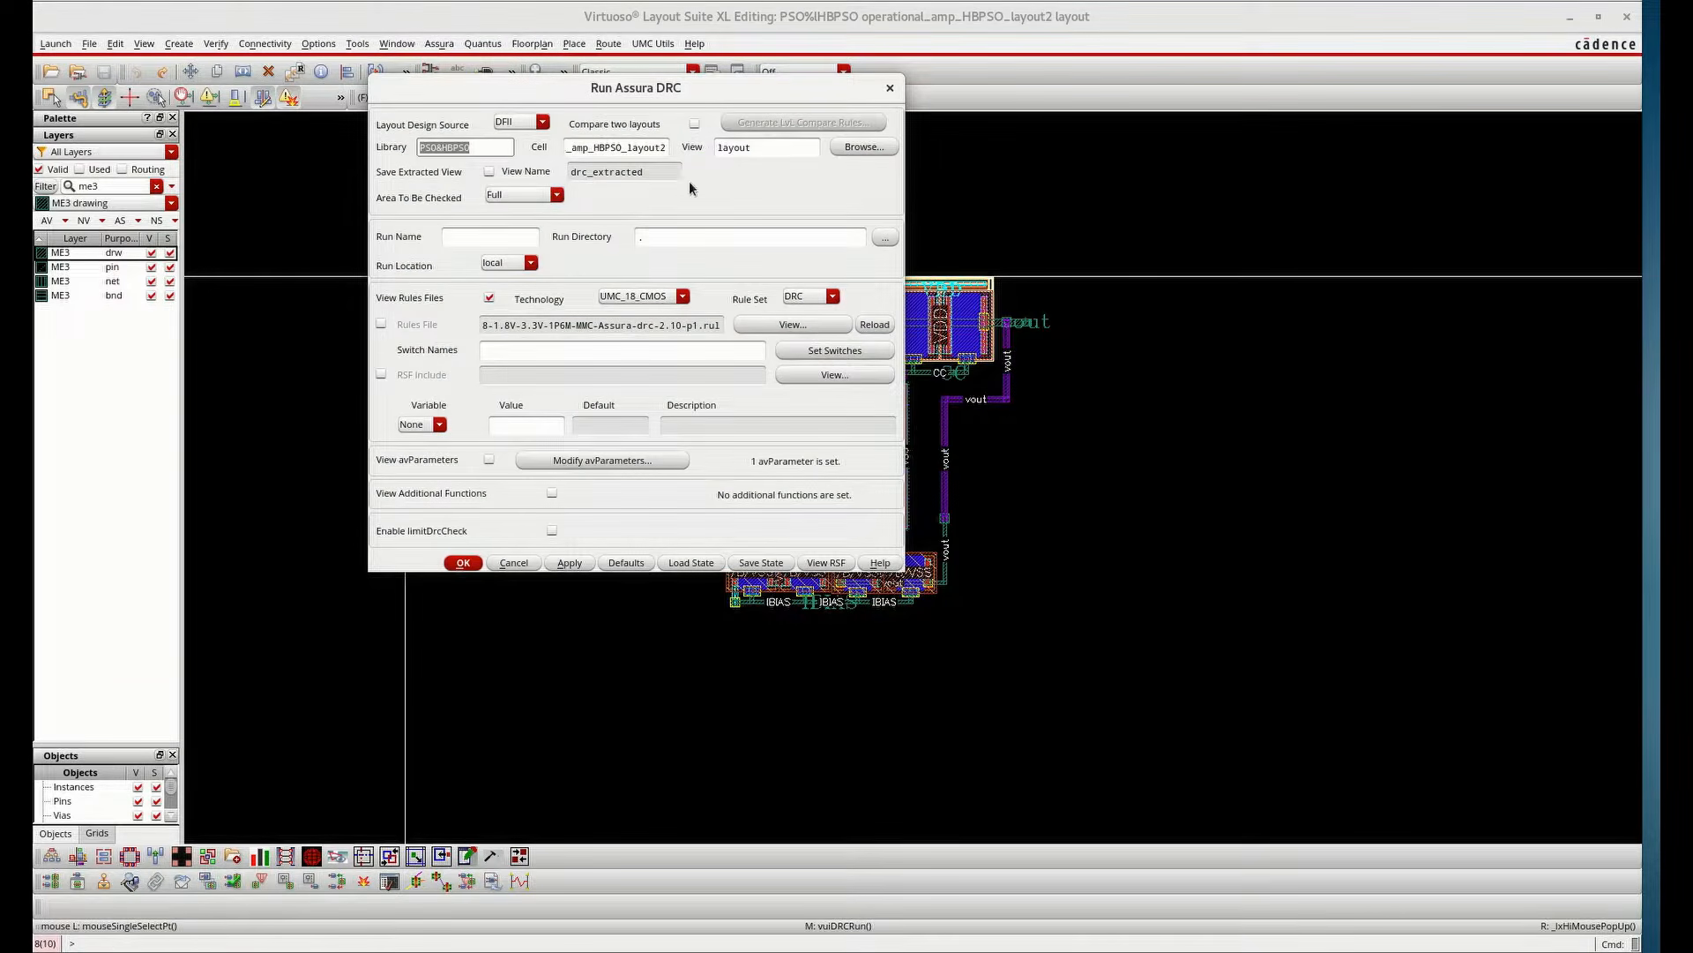
pyautogui.click(801, 299)
pyautogui.click(803, 332)
pyautogui.click(668, 300)
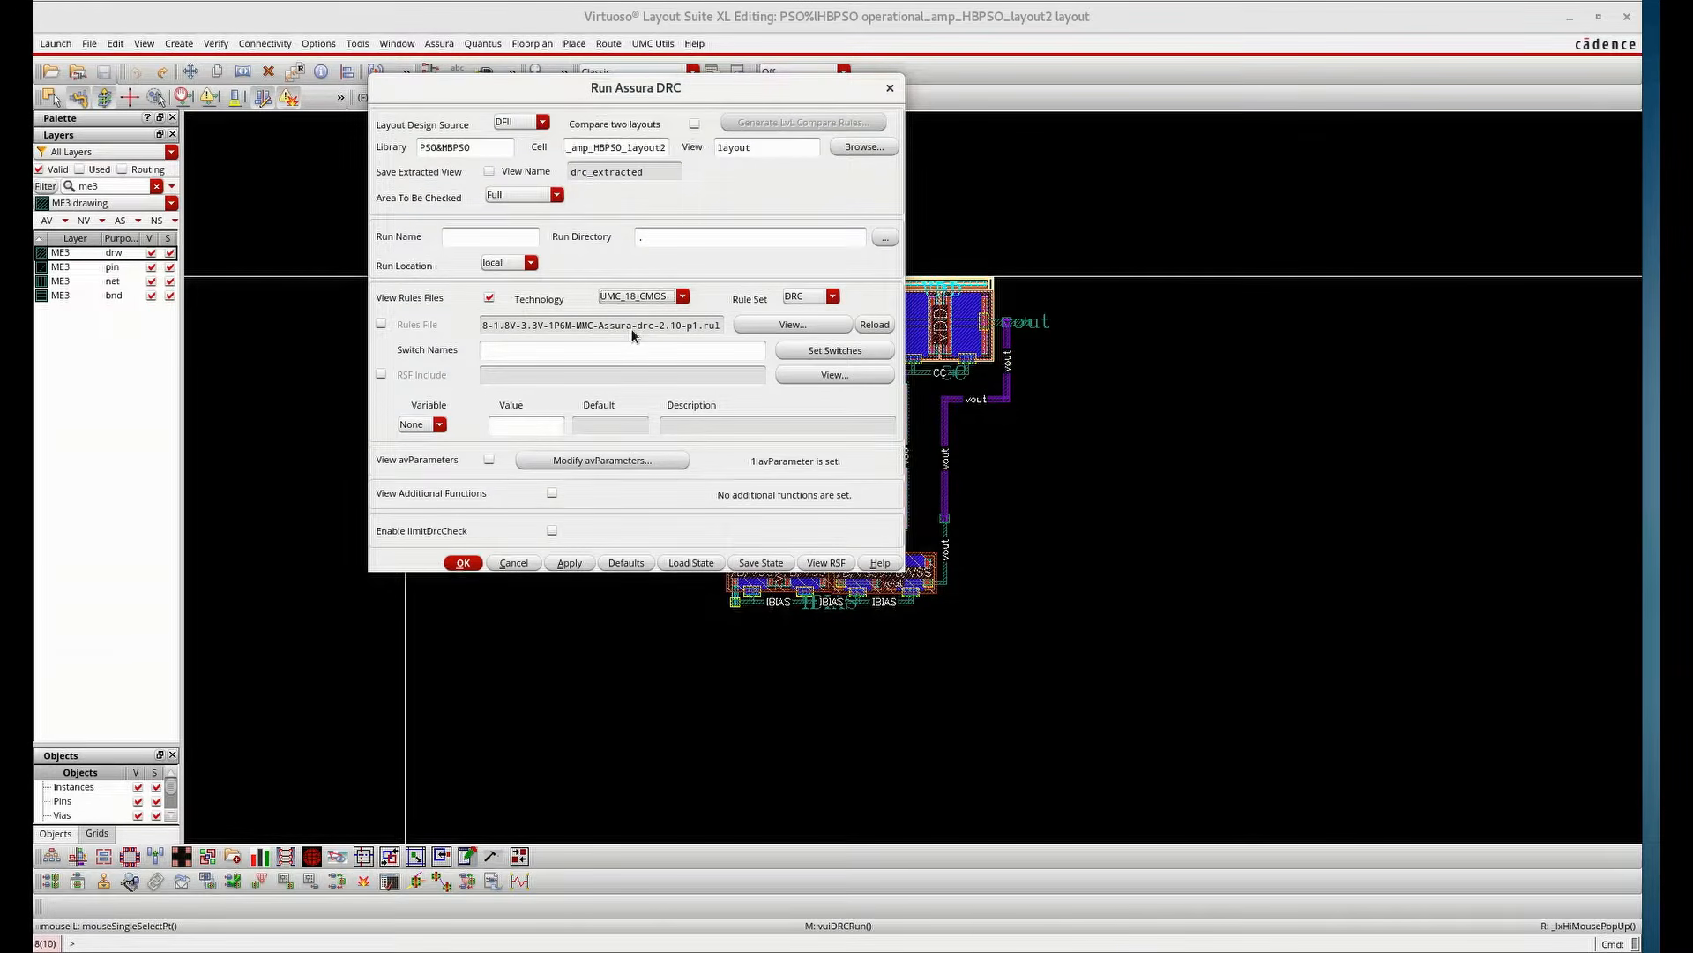
pyautogui.click(463, 563)
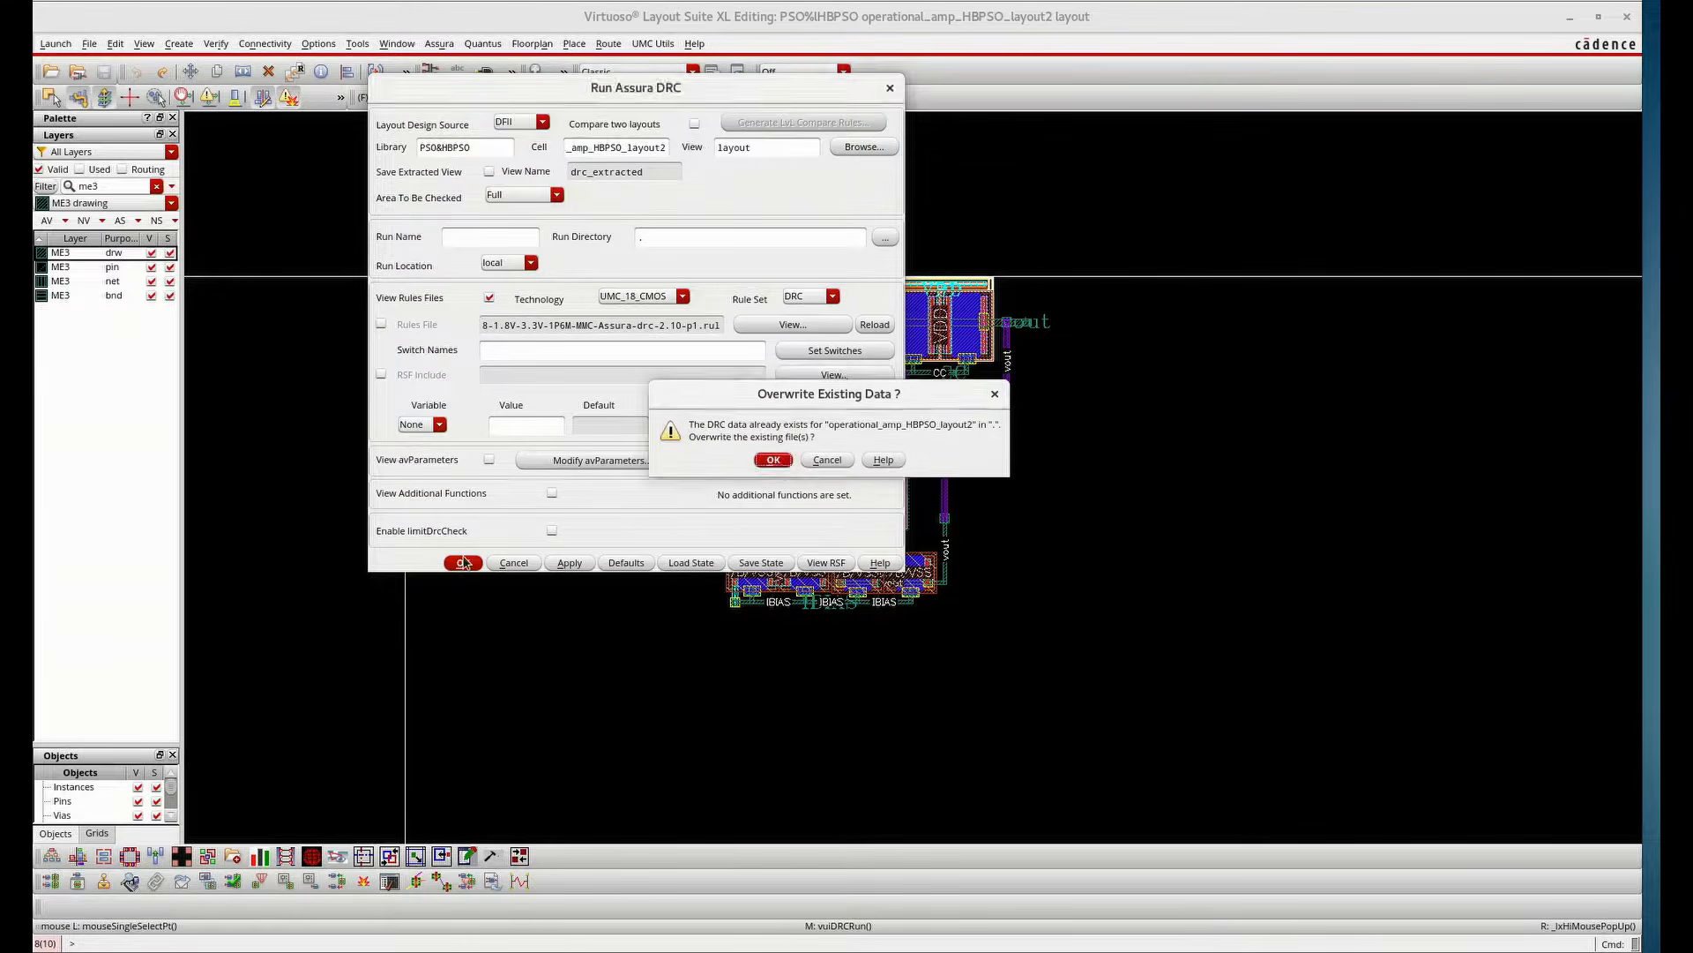
pyautogui.click(775, 463)
pyautogui.click(780, 468)
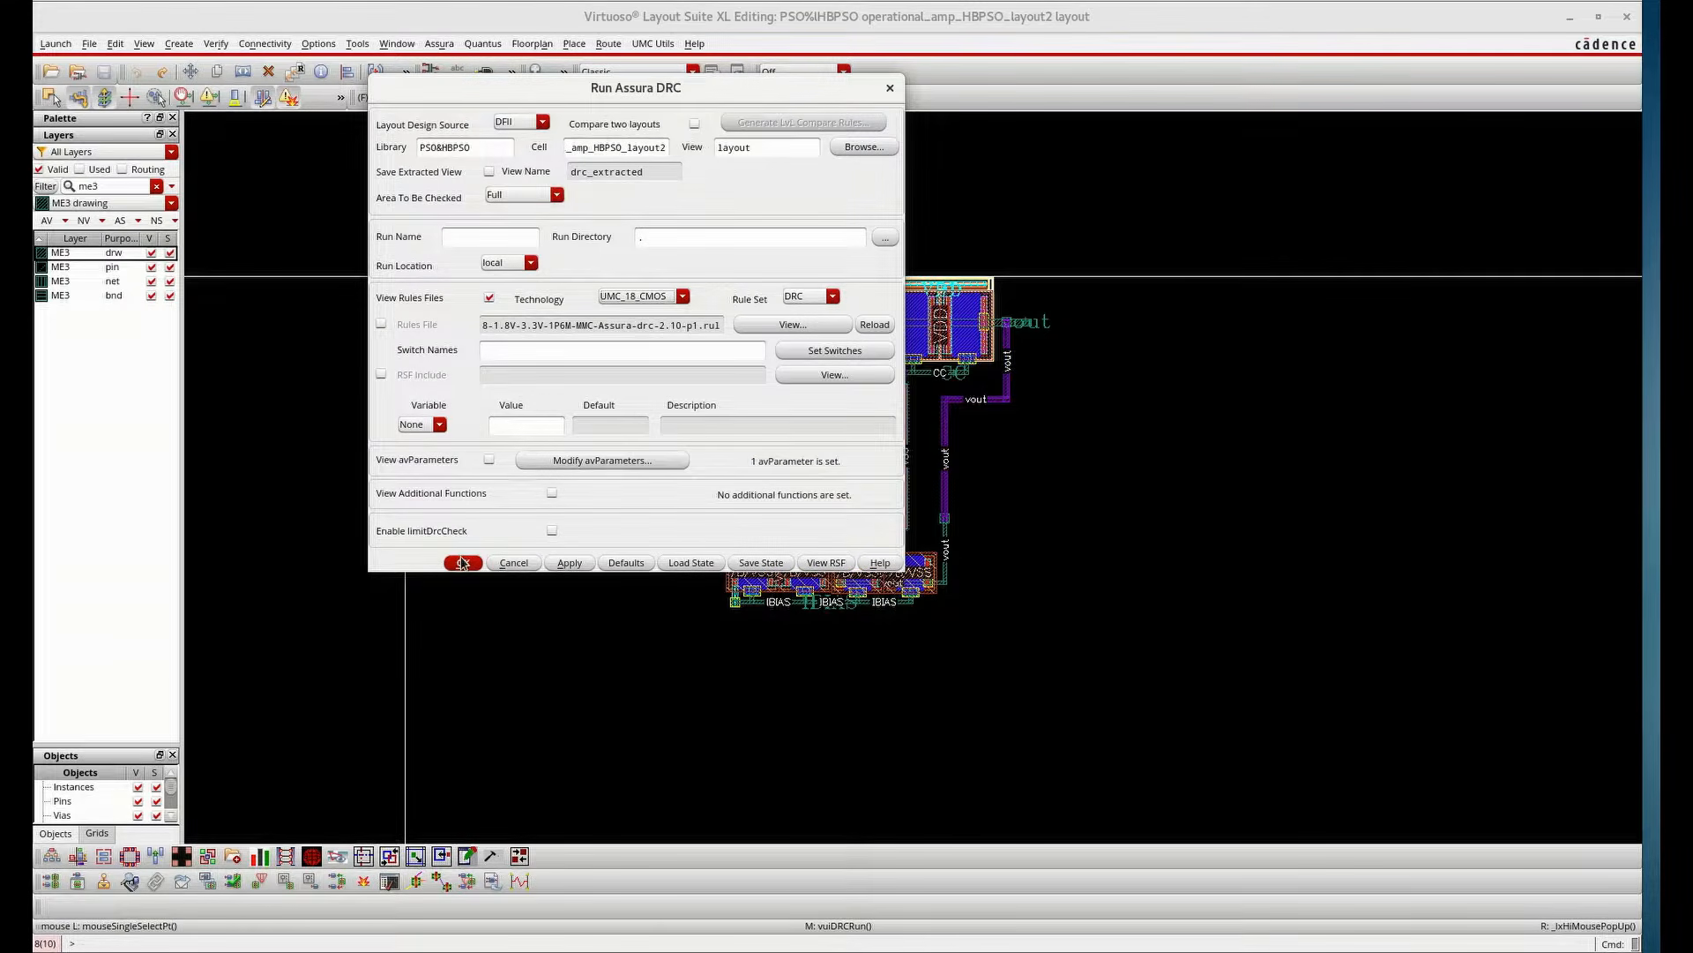
pyautogui.click(463, 562)
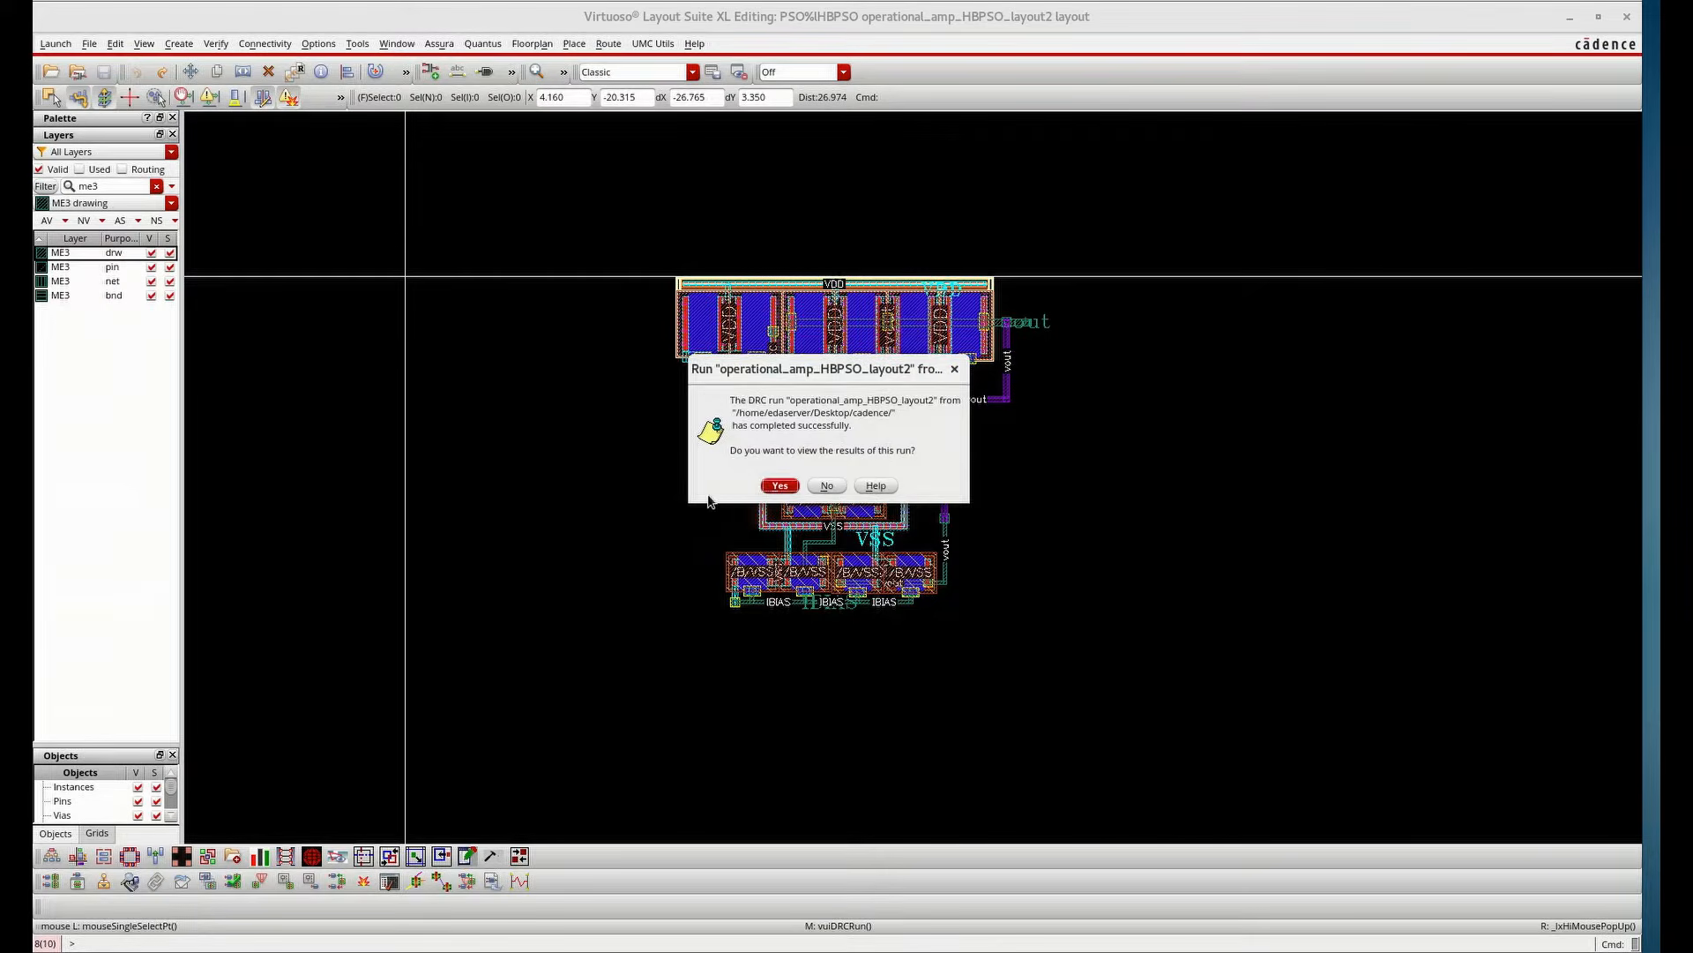
# Open the DRC results and step to the first Metal1 to Metal1 spacing error
pyautogui.click(769, 485)
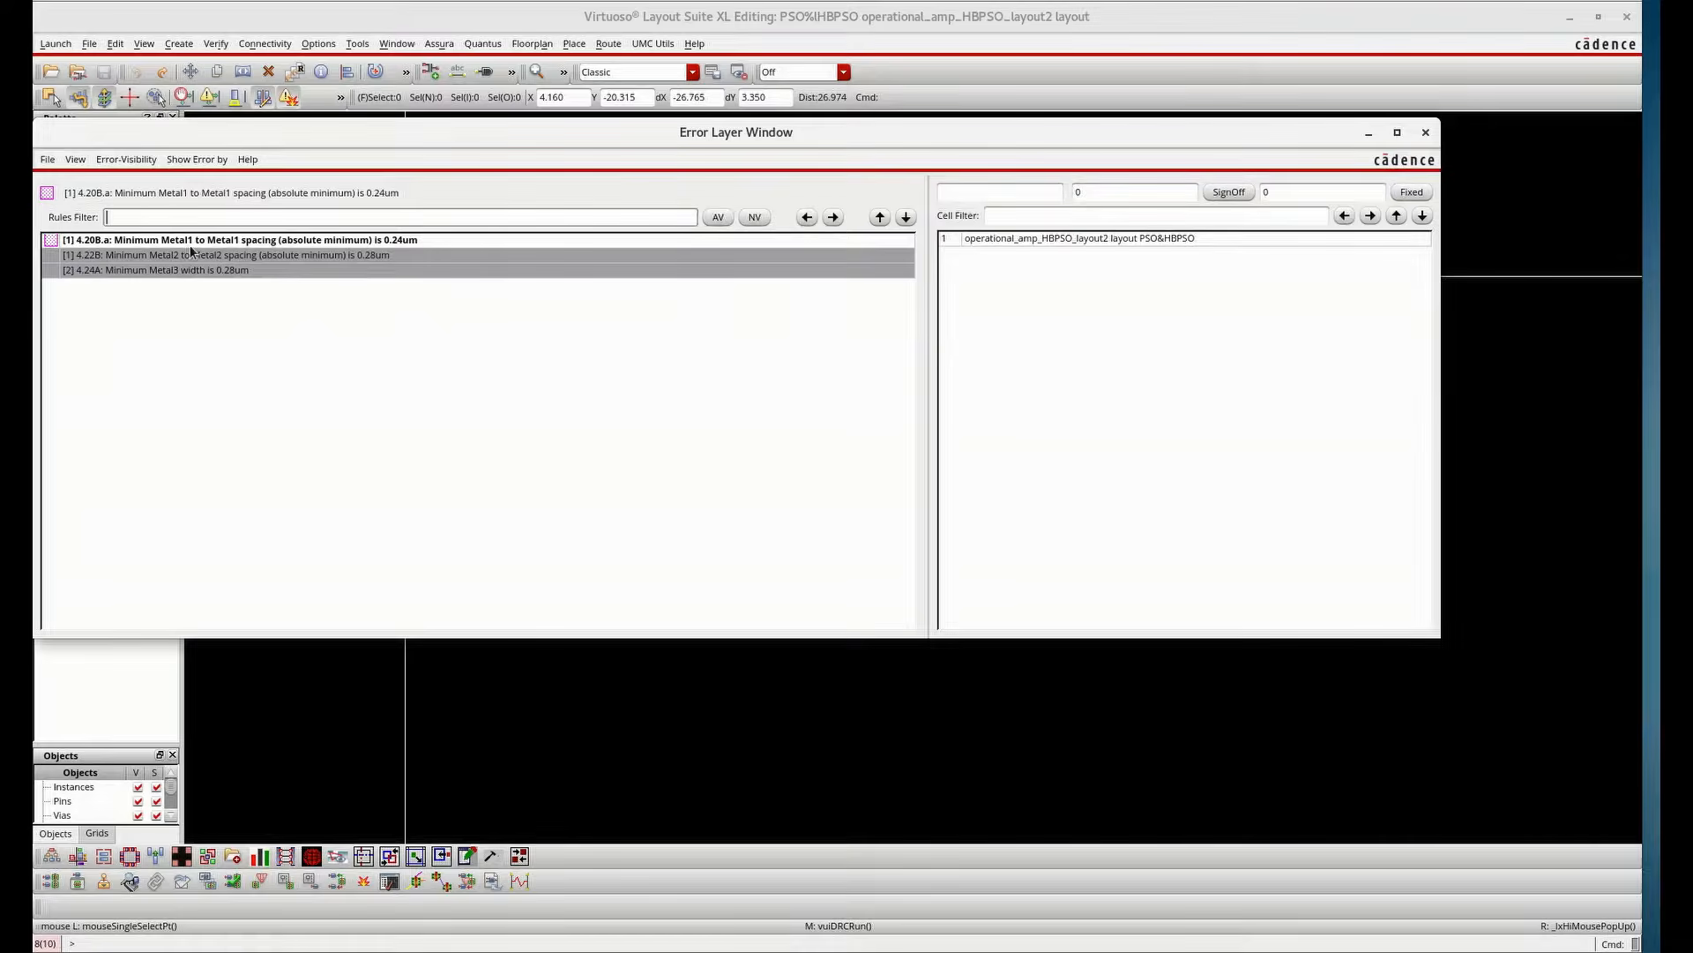
pyautogui.click(321, 240)
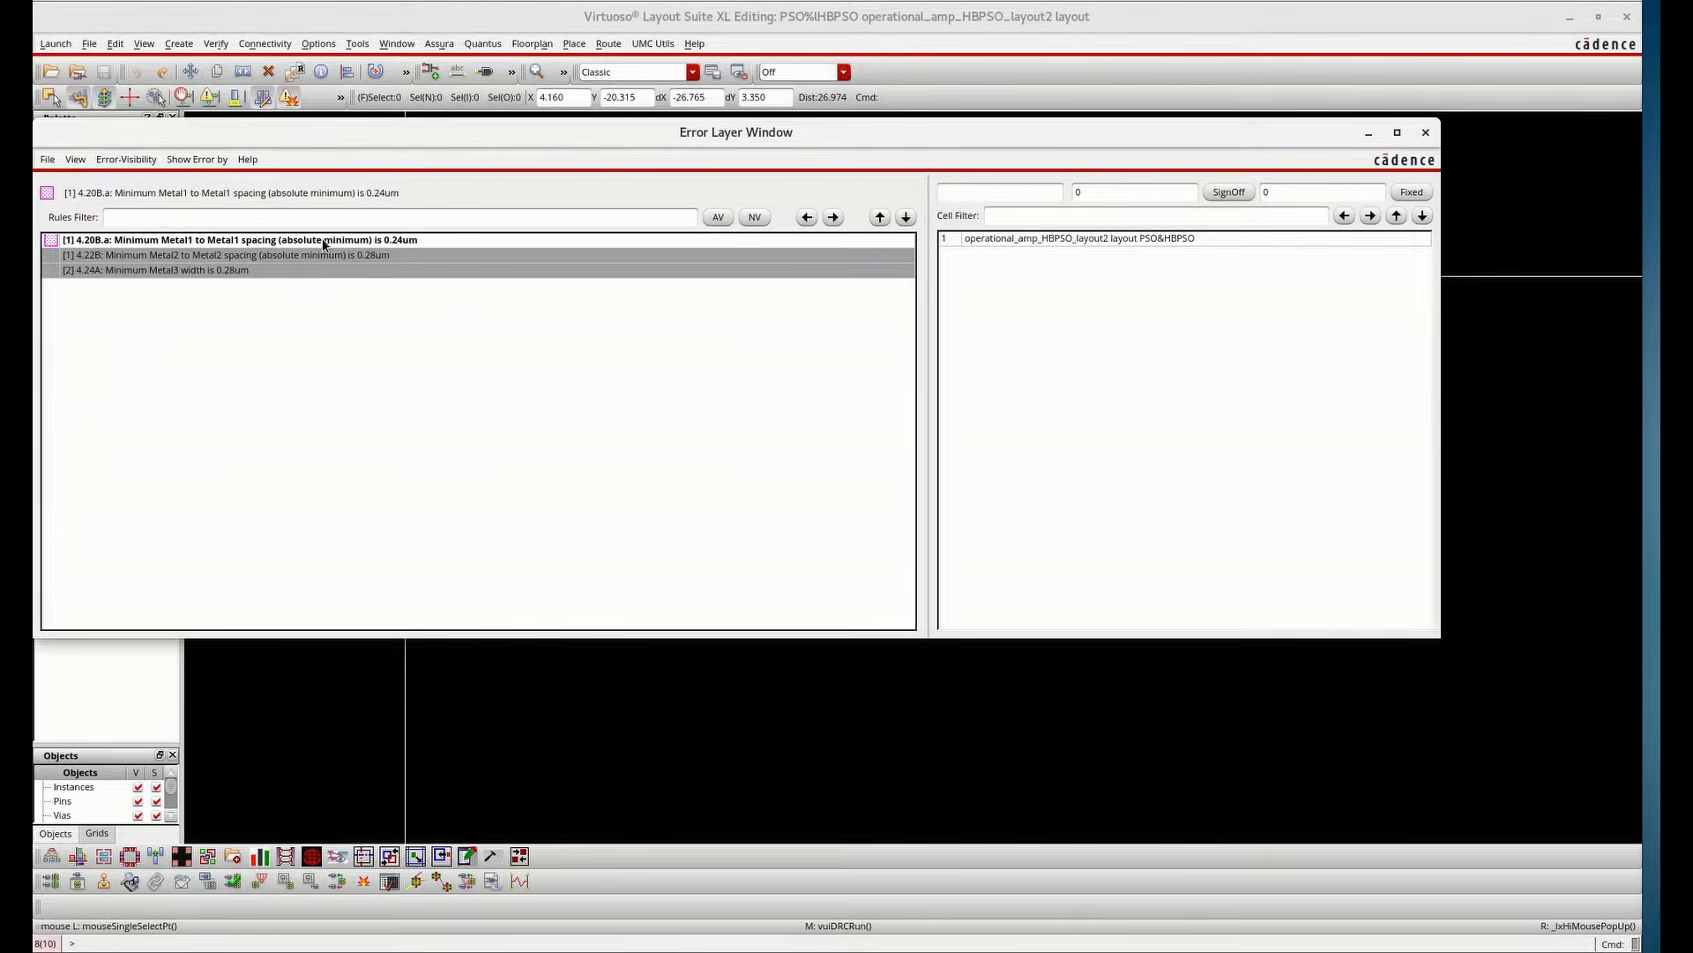
pyautogui.click(831, 221)
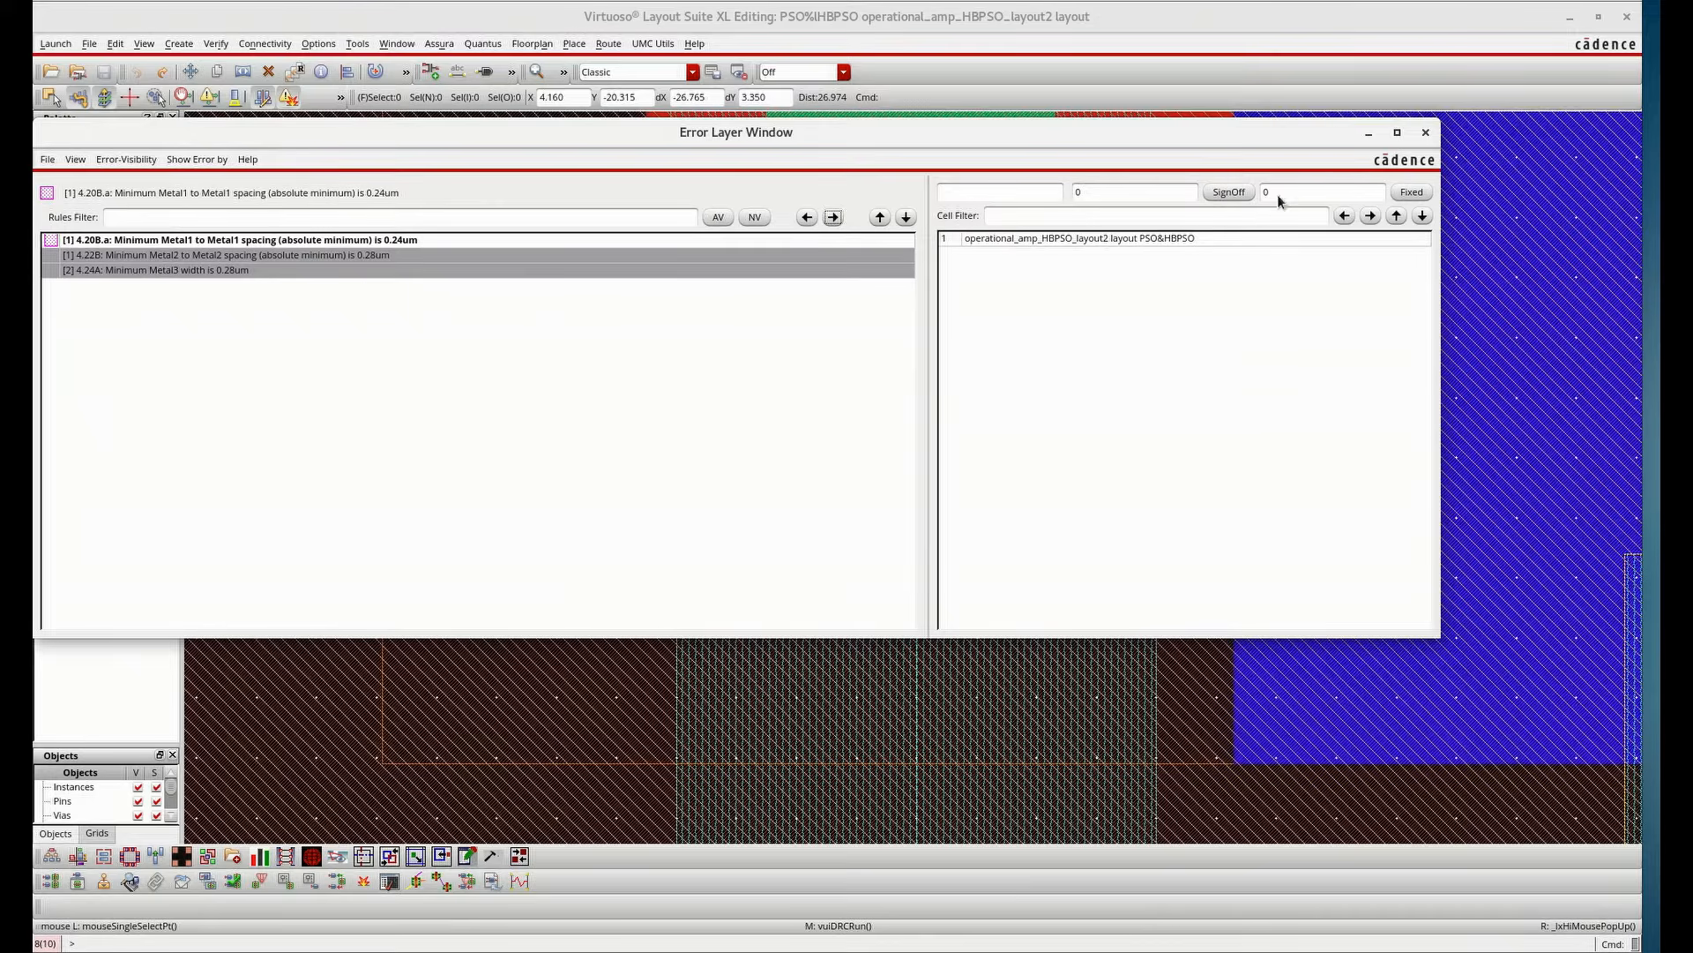
# Minimize the error window and examine the flagged Metal1 spacing area in the layout
pyautogui.click(1369, 134)
pyautogui.keyDown('ctrl'); pyautogui.scroll(1, 832, 413); pyautogui.keyUp('ctrl')
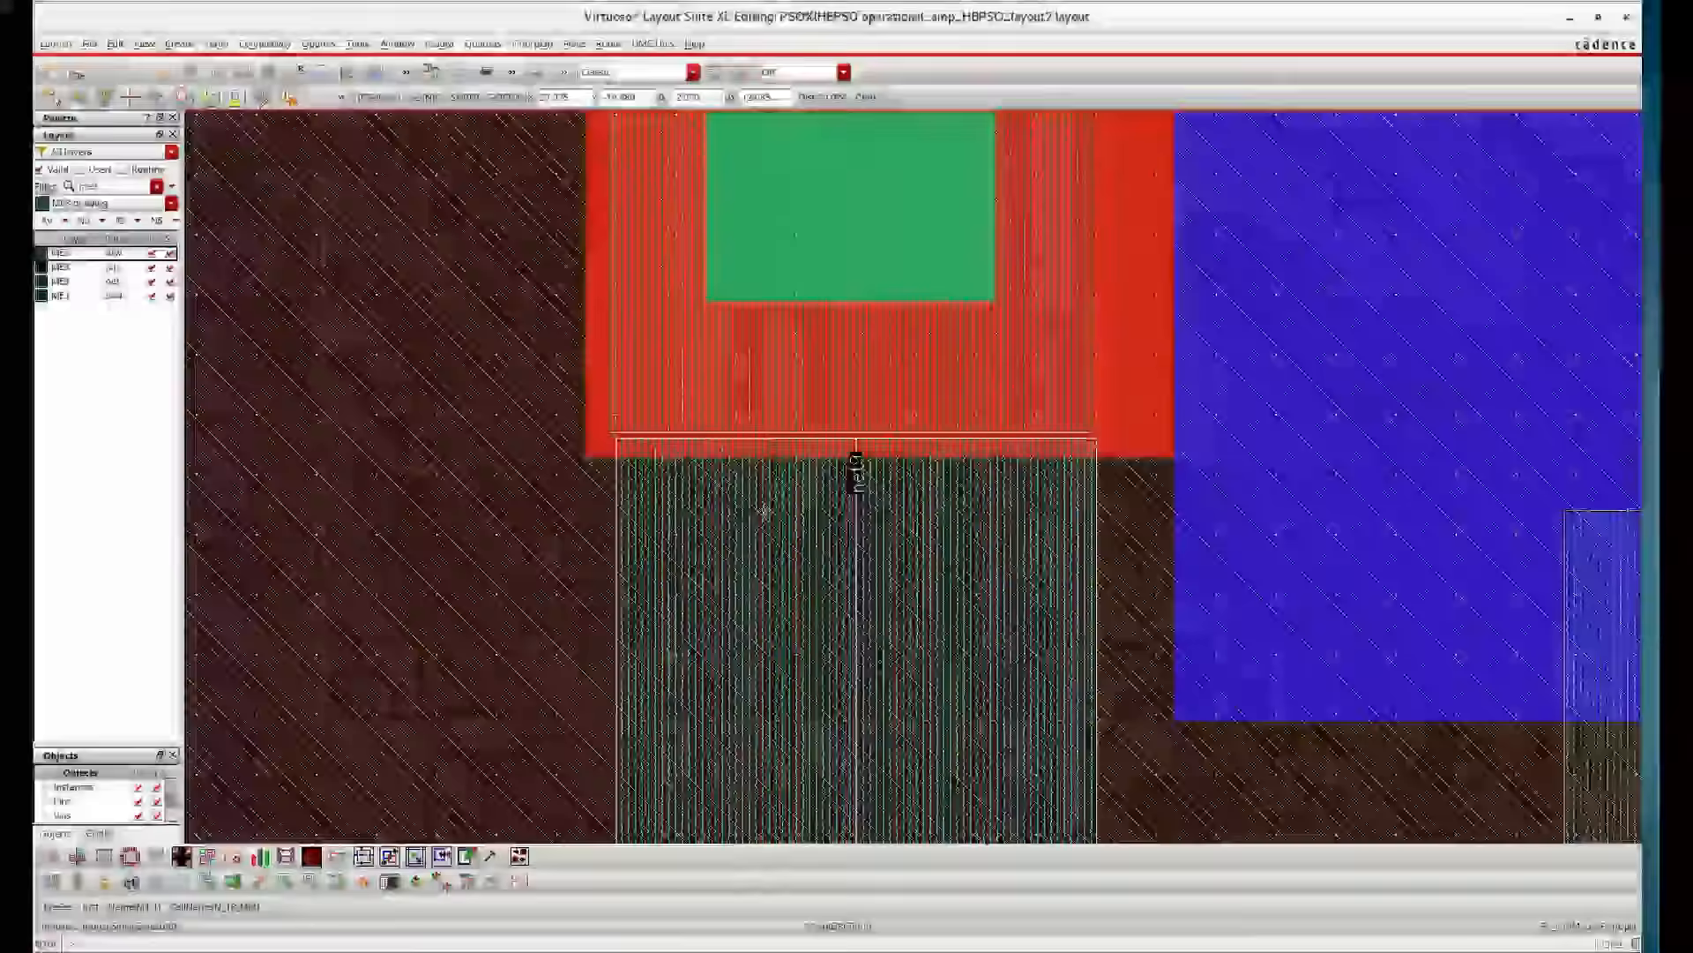
pyautogui.moveTo(764, 510); pyautogui.dragTo(759, 502)
pyautogui.press('Escape')
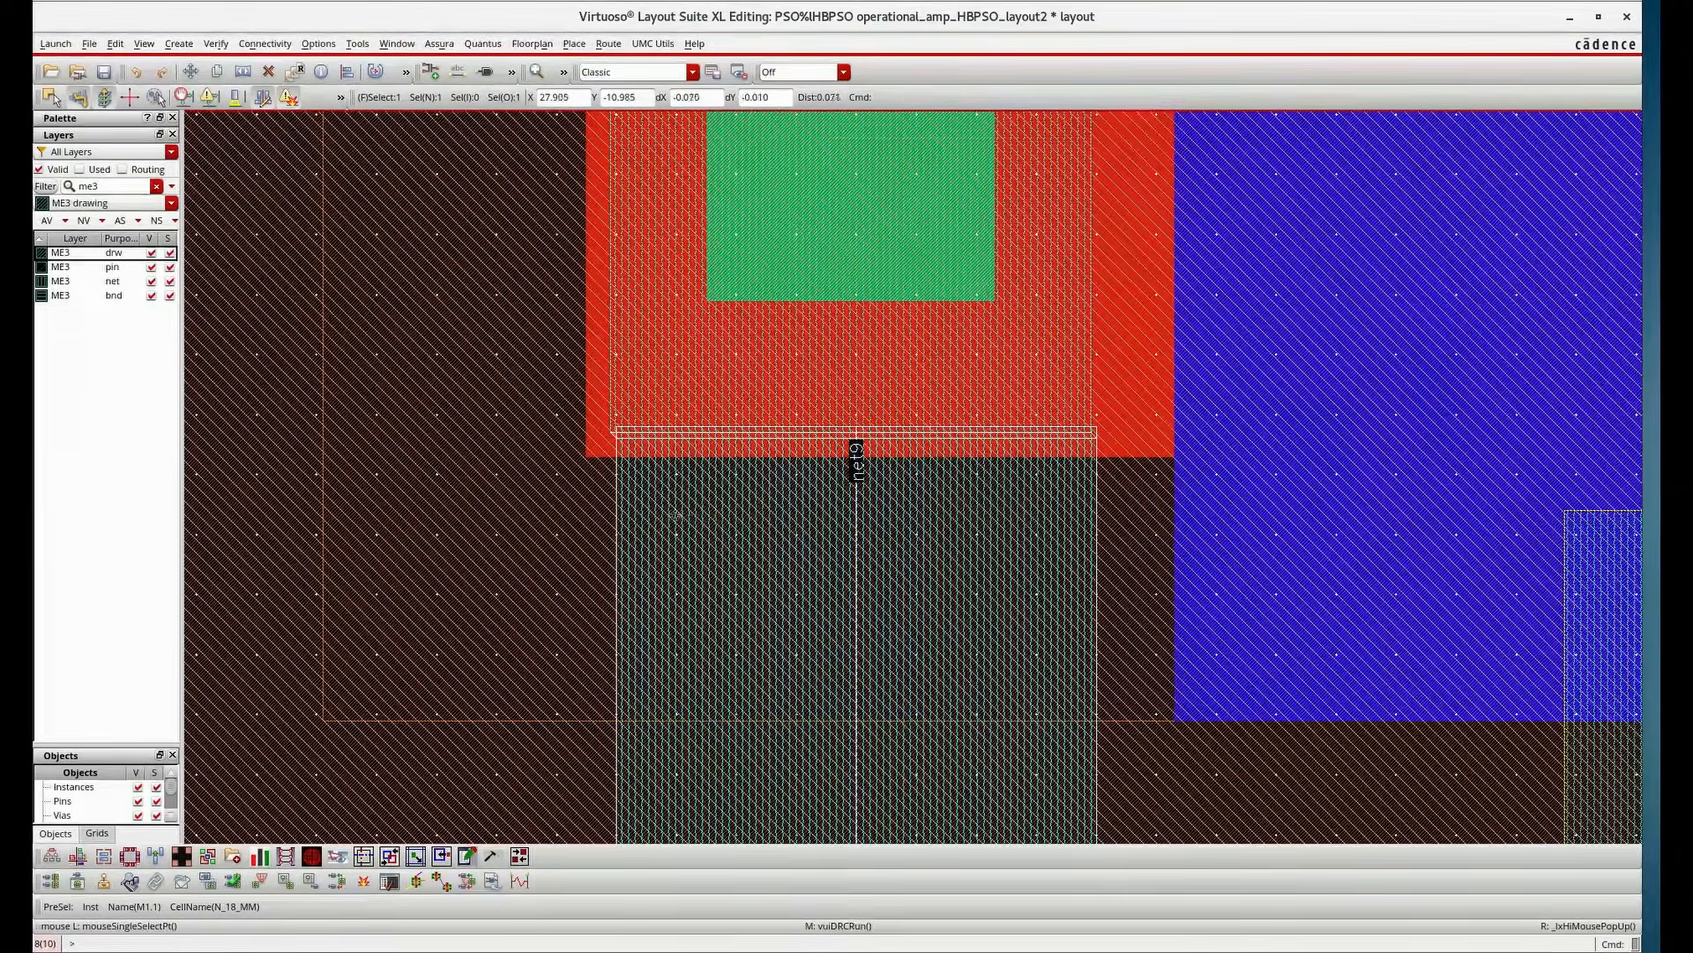
pyautogui.keyDown('ctrl'); pyautogui.scroll(2, 1093, 436); pyautogui.keyUp('ctrl')
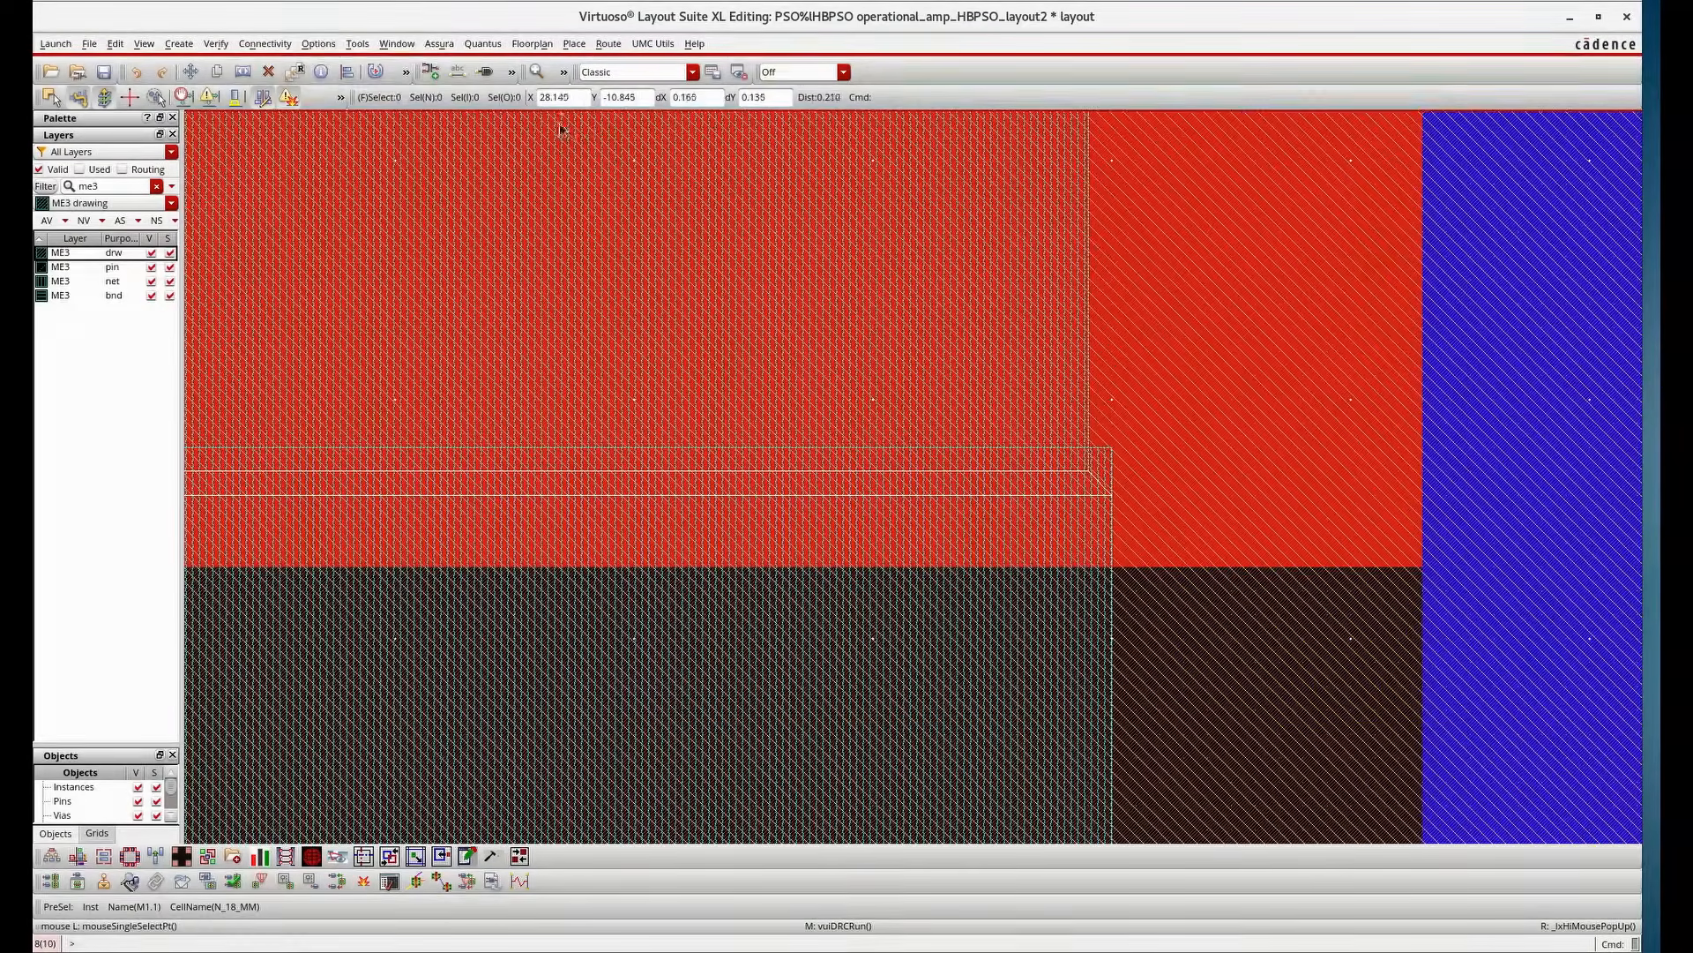
pyautogui.click(329, 44)
pyautogui.click(337, 72)
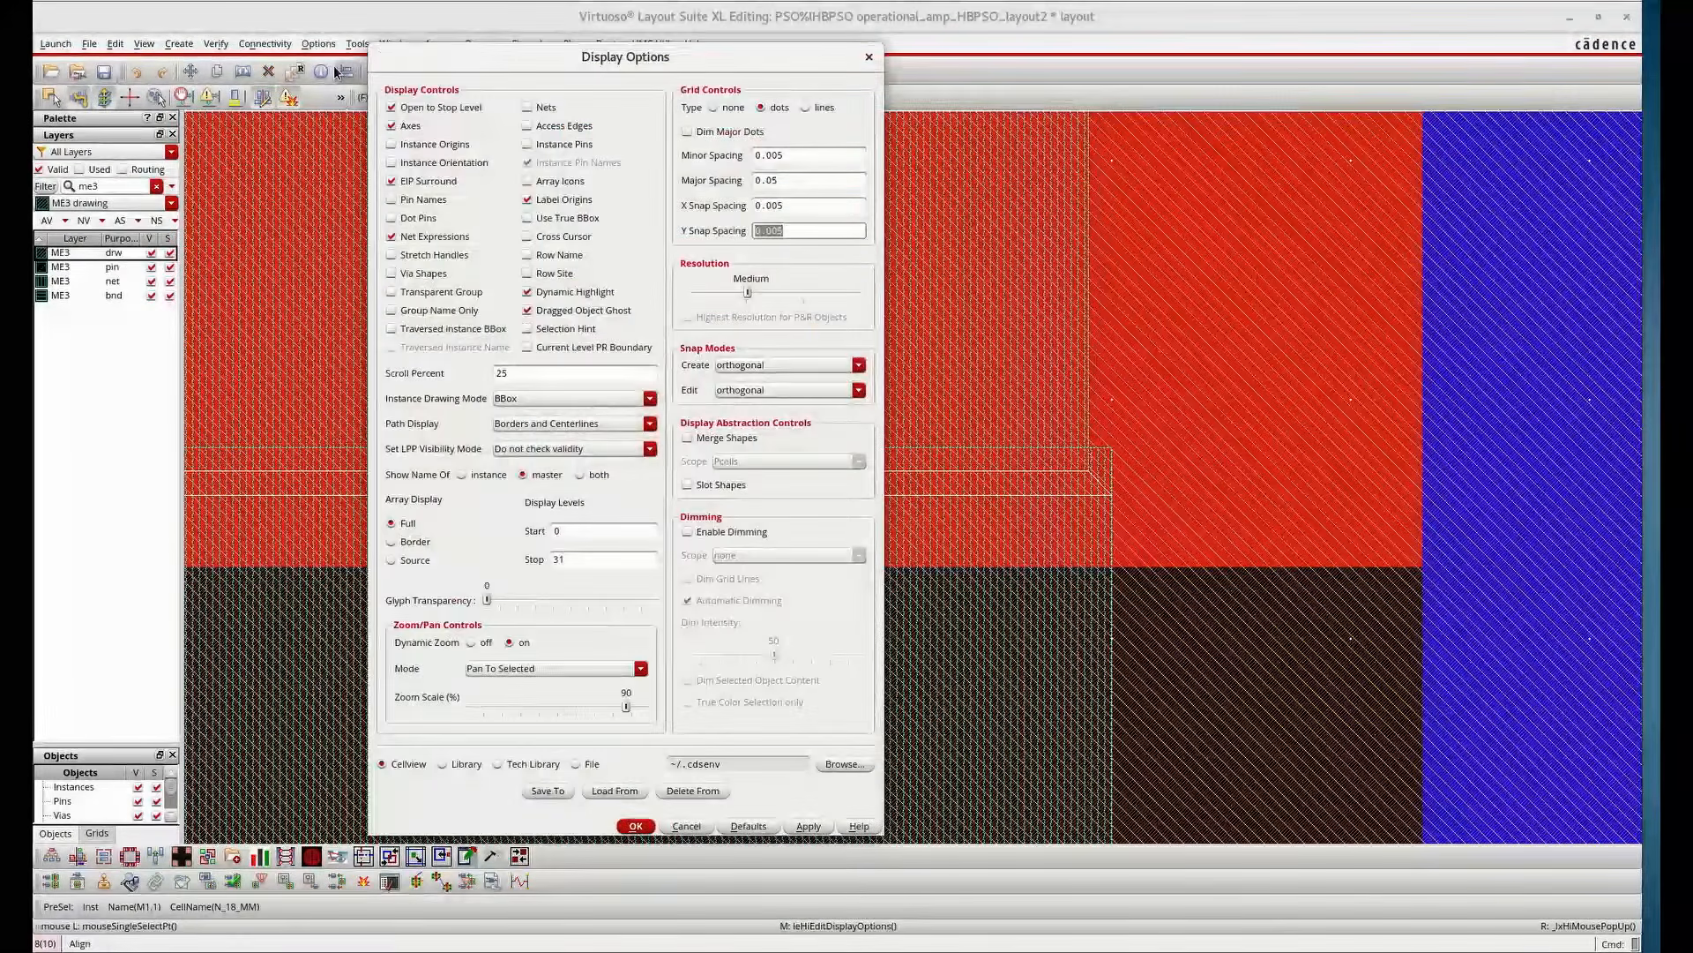
pyautogui.click(870, 59)
# Try to stretch the net9 Metal1 path segment at the spacing error
pyautogui.scroll(-1, 1064, 367)
pyautogui.press('s')
pyautogui.click(1051, 531)
pyautogui.click(1032, 534)
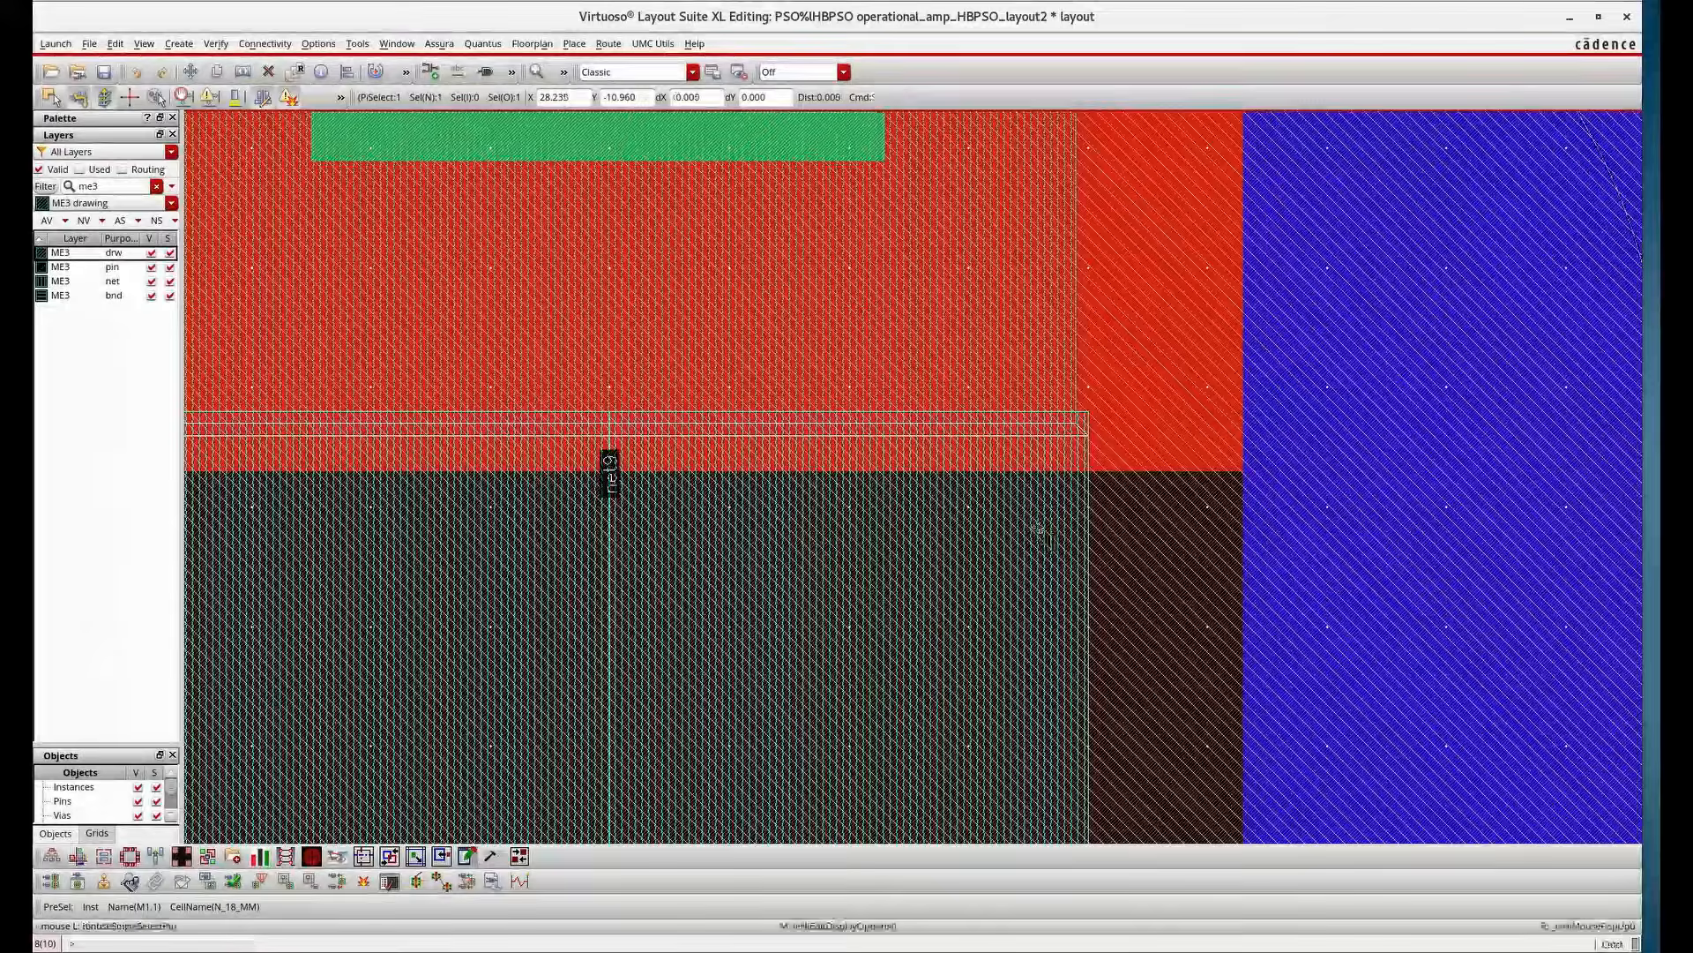
pyautogui.scroll(2, 1030, 530)
pyautogui.moveTo(1026, 505); pyautogui.dragTo(979, 507)
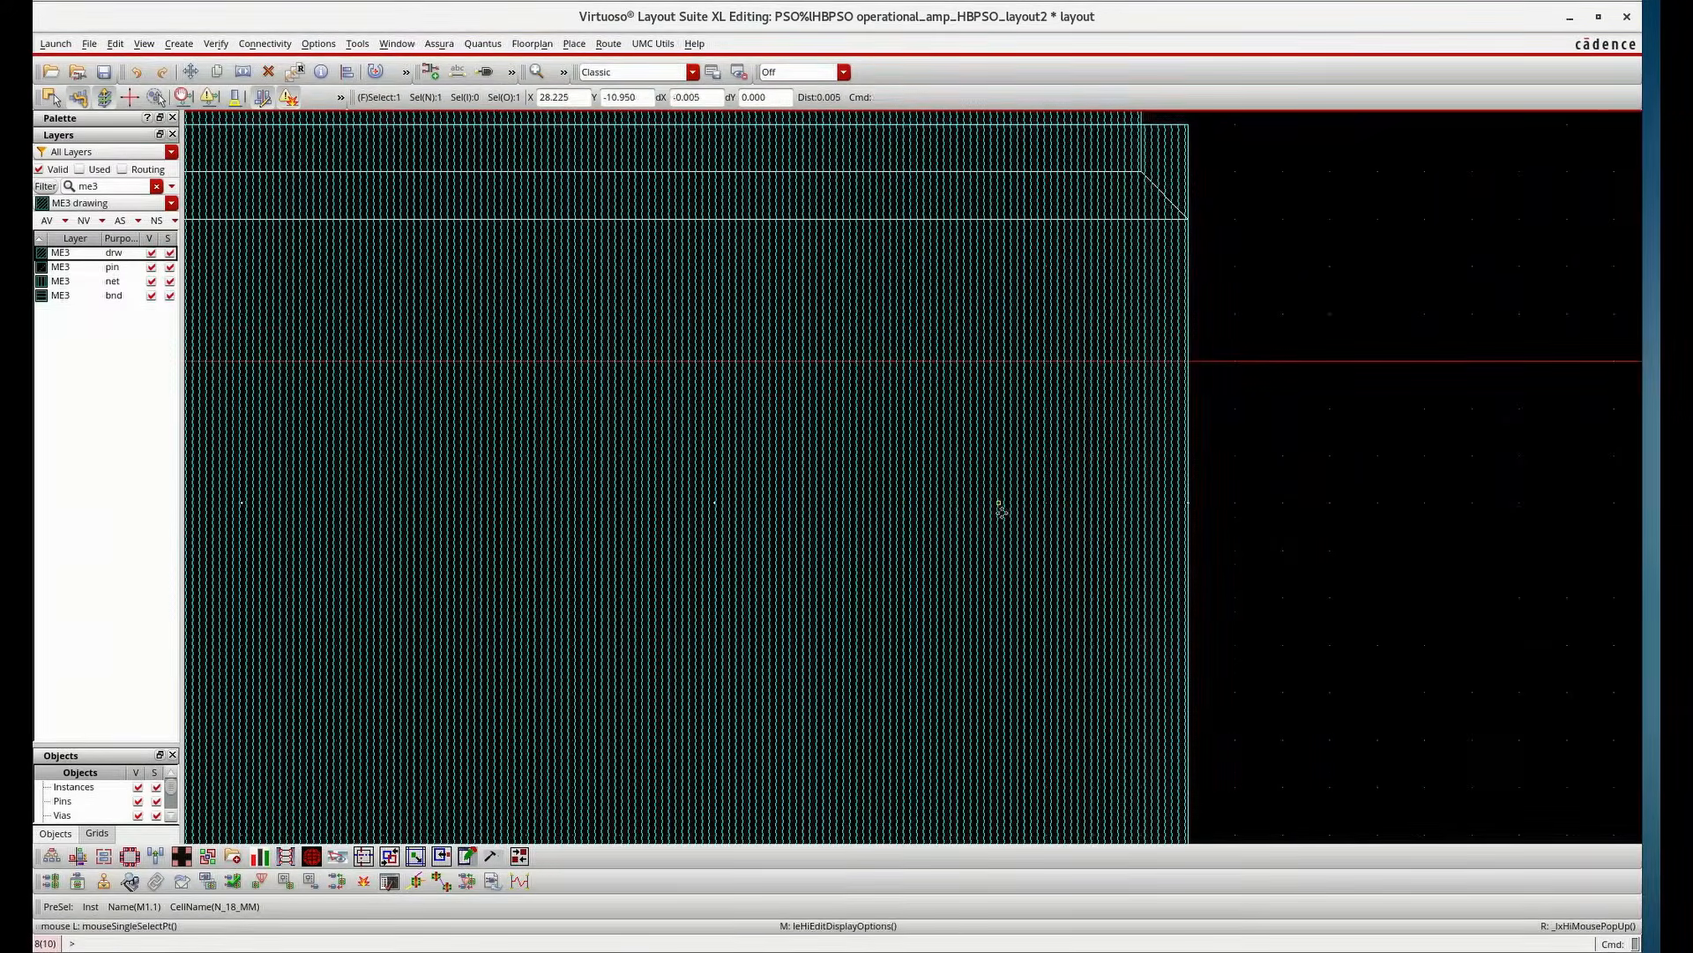
pyautogui.scroll(-5, 1025, 514)
pyautogui.scroll(2, 986, 581)
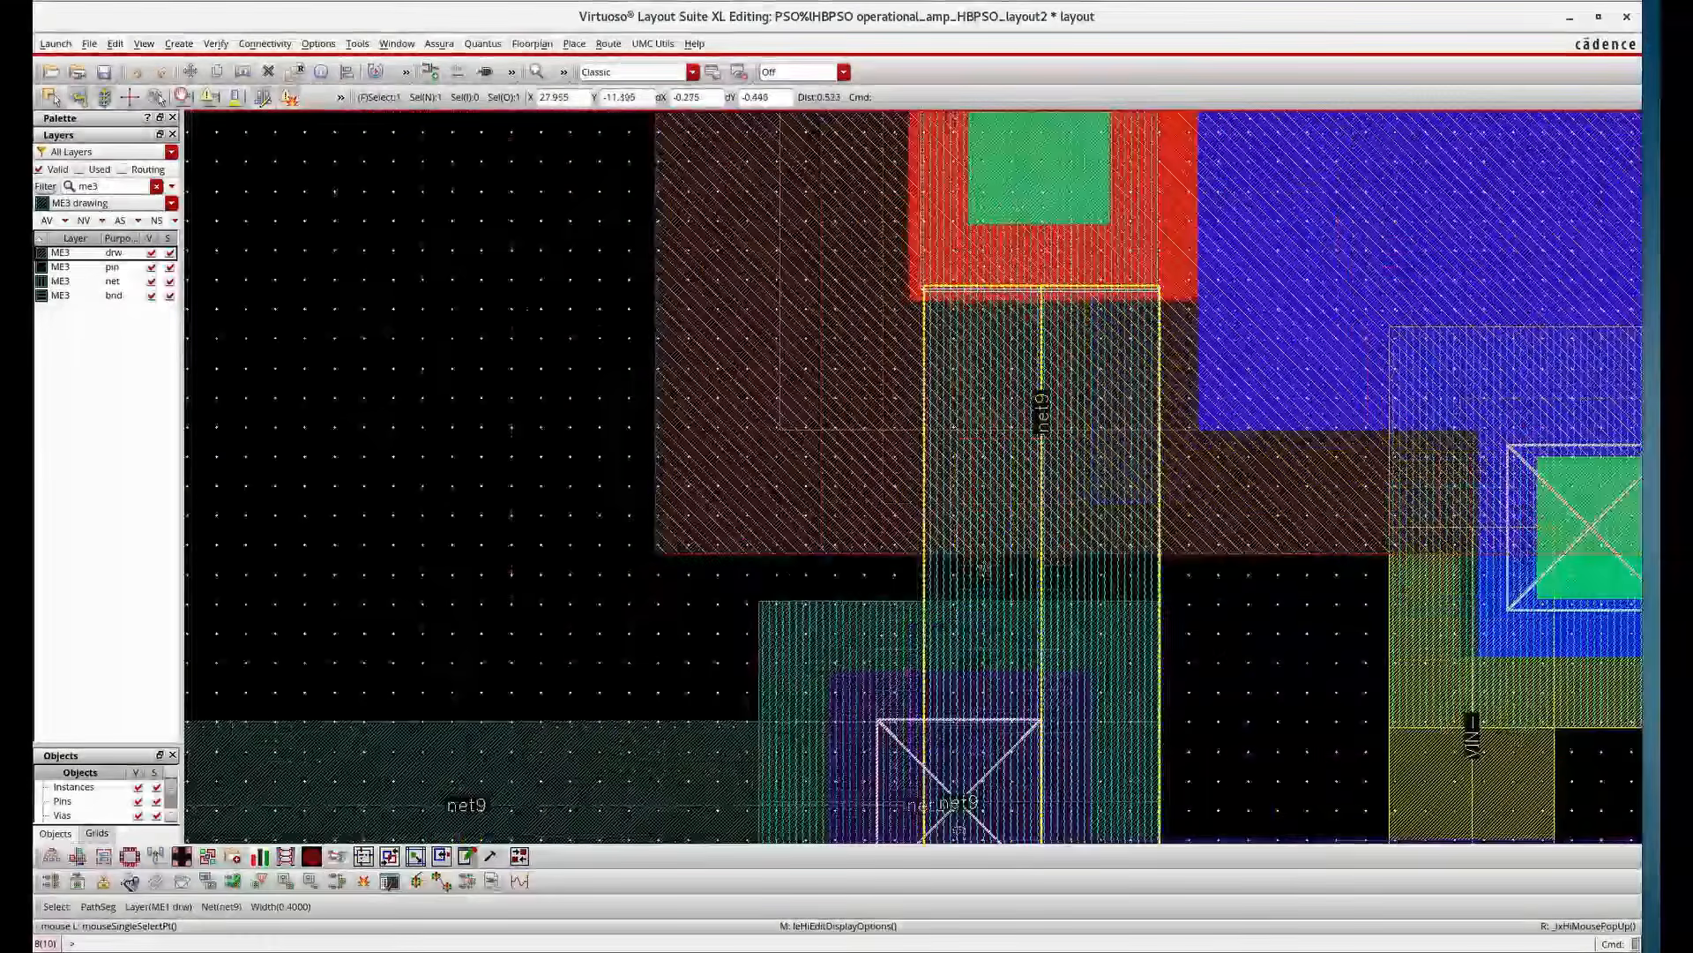
# Replace the net9 Metal1 segment at the spacing error with a newly drawn ME1 path and save the layout
pyautogui.click(931, 560)
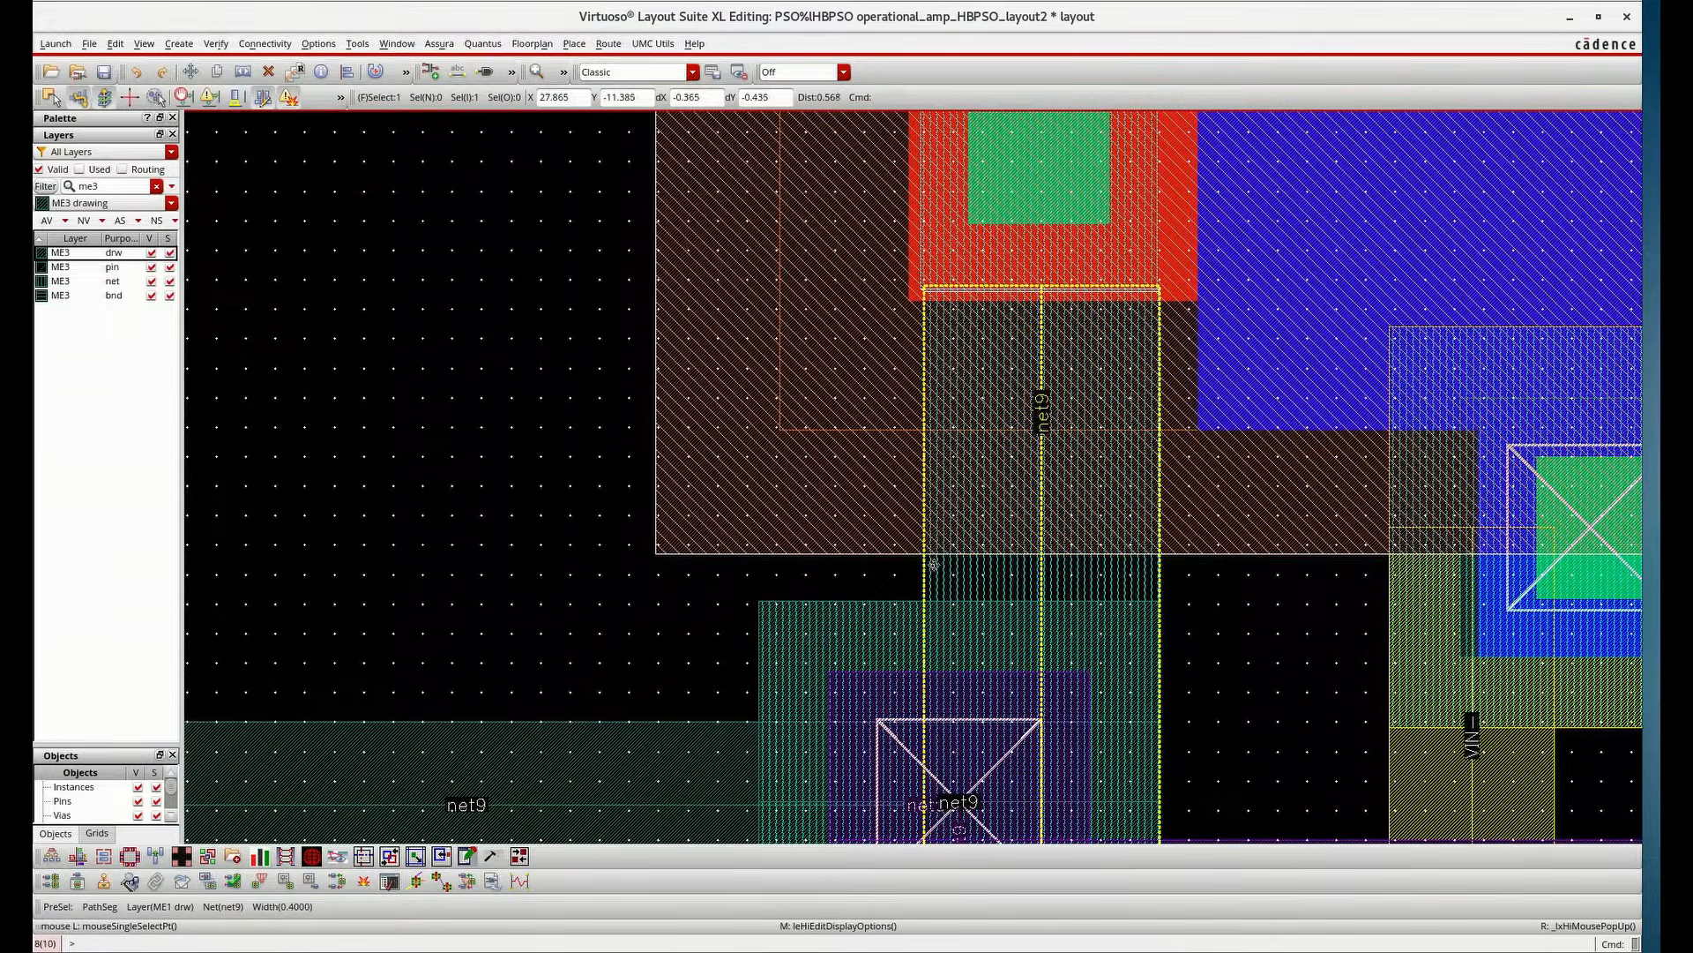
pyautogui.press('Delete')
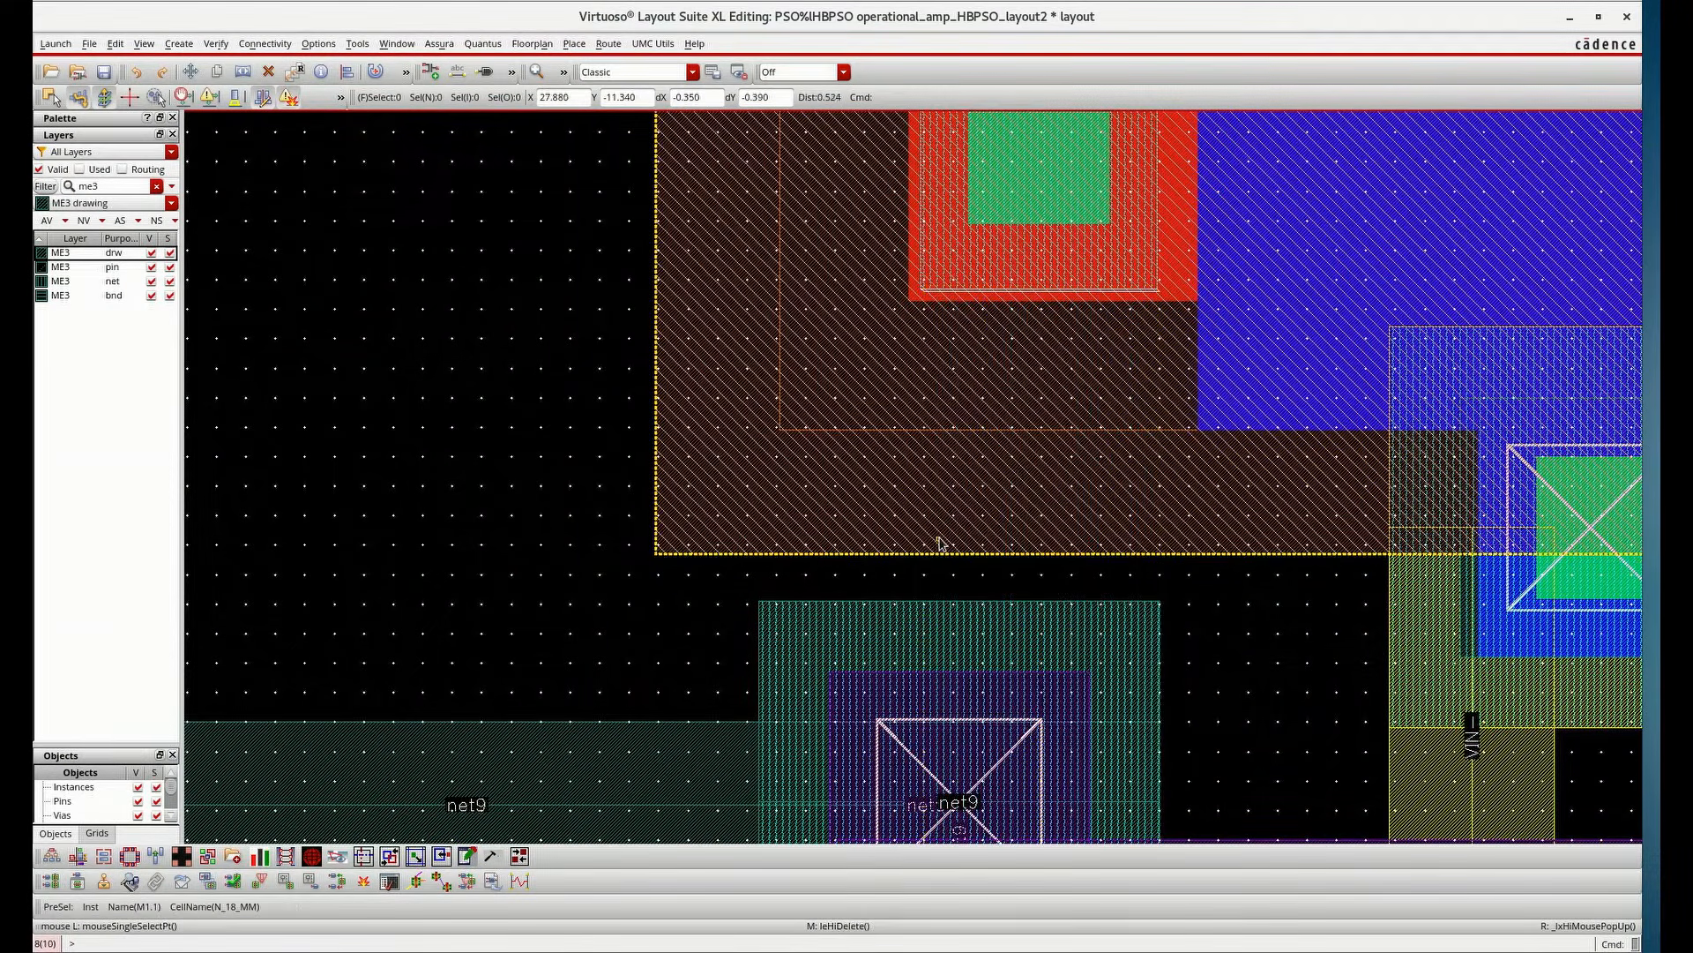
pyautogui.press('p')
pyautogui.click(1072, 256)
pyautogui.doubleClick(1009, 739)
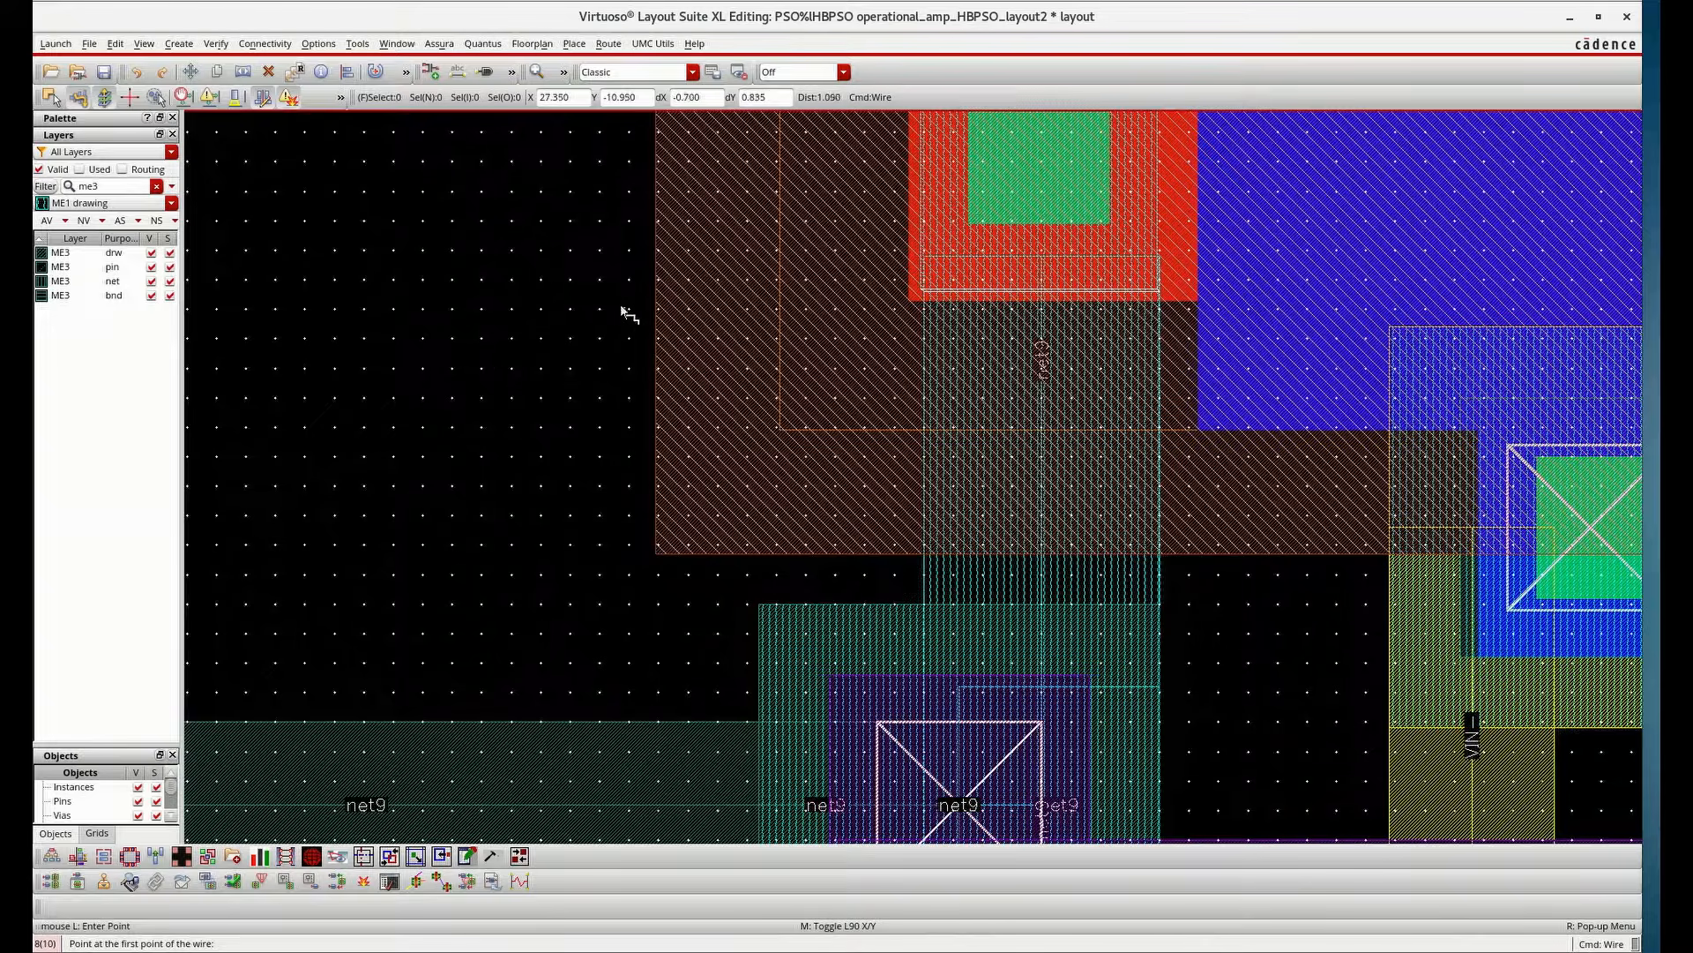
pyautogui.click(103, 71)
# Step to the Metal2 to Metal2 spacing error in the DRC results, then close the error window
pyautogui.scroll(-2, 703, 421)
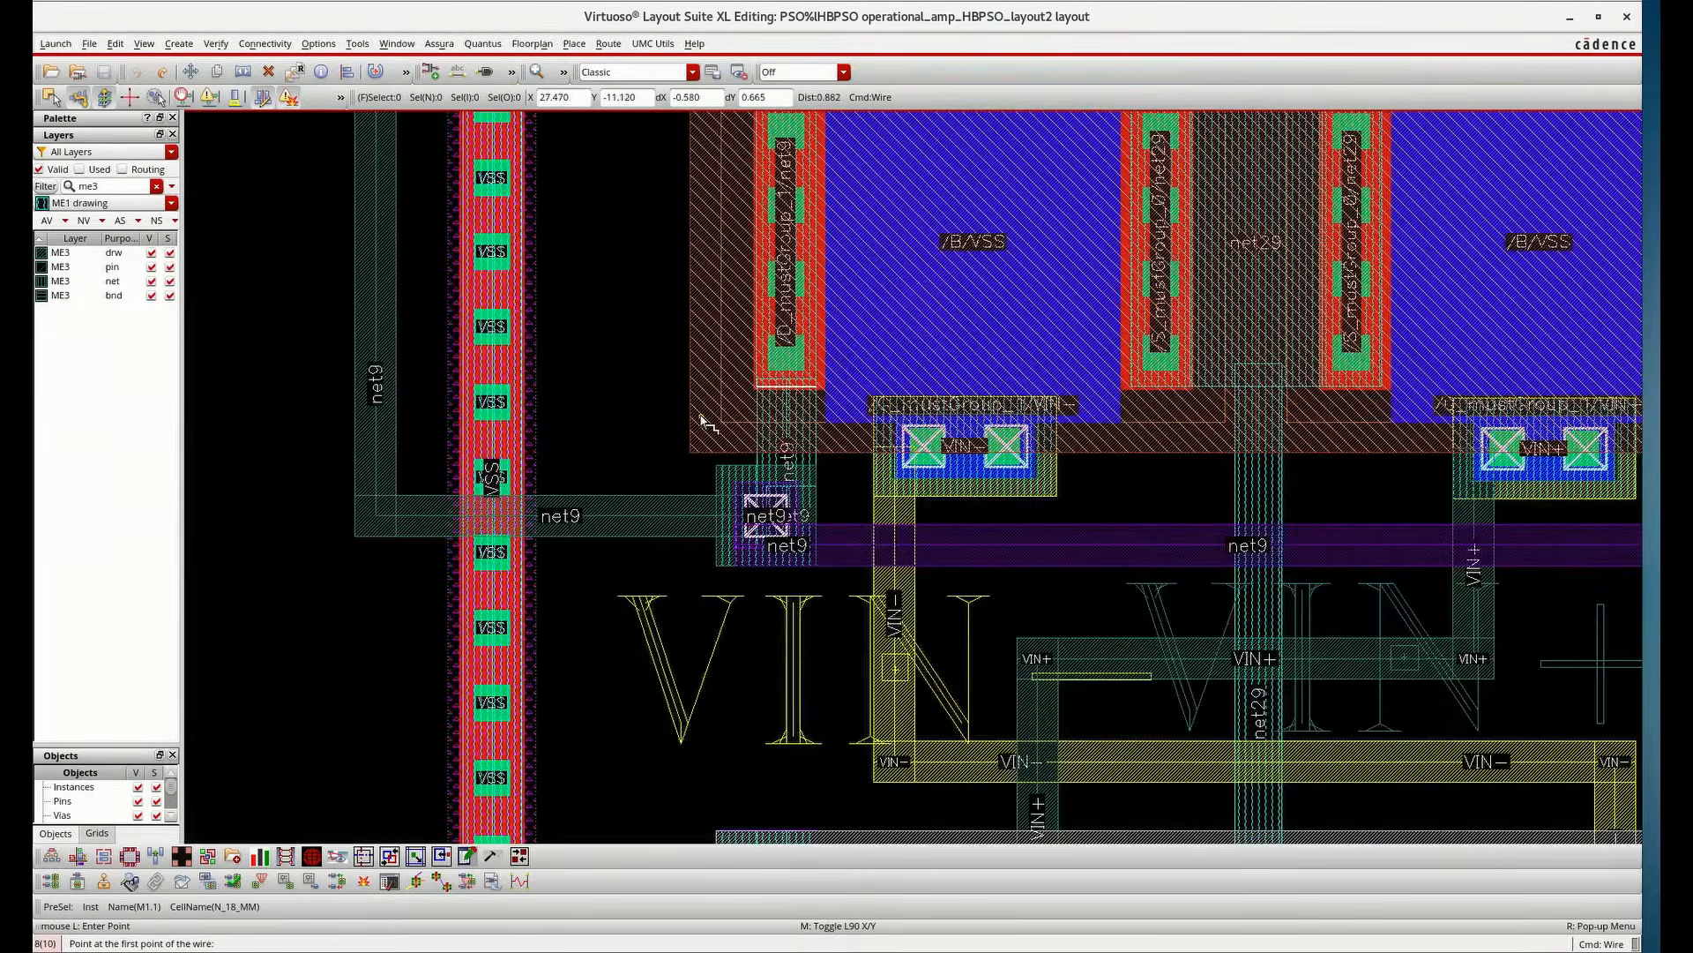
pyautogui.scroll(-2, 703, 421)
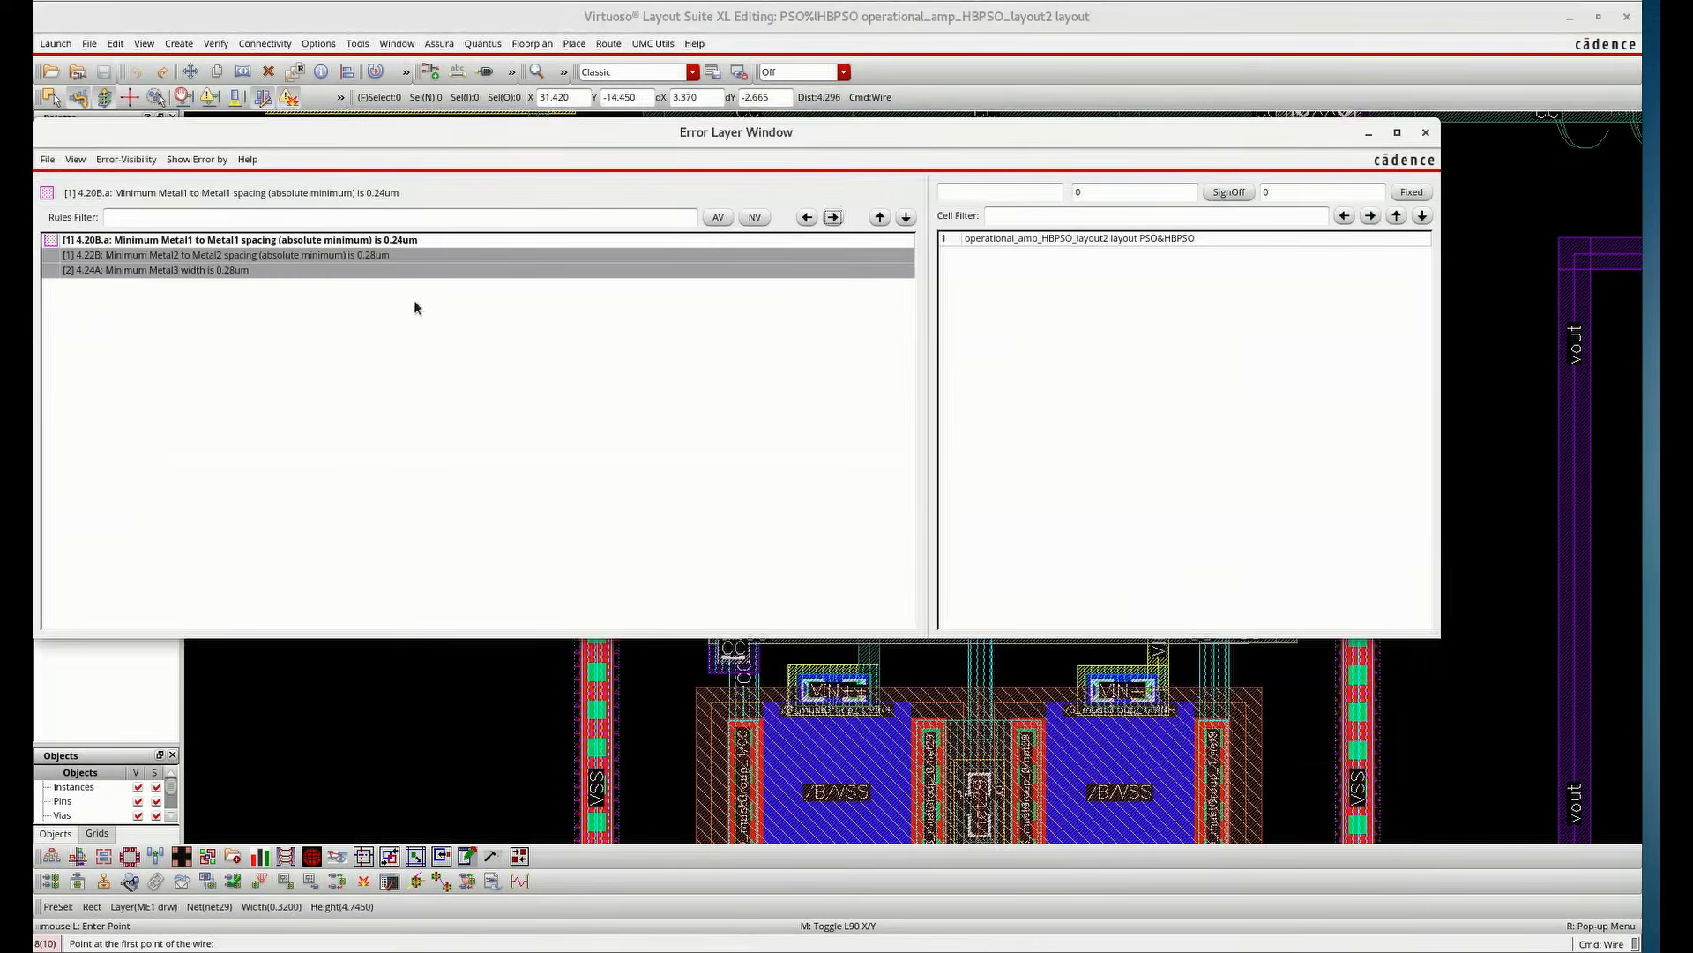
pyautogui.click(368, 257)
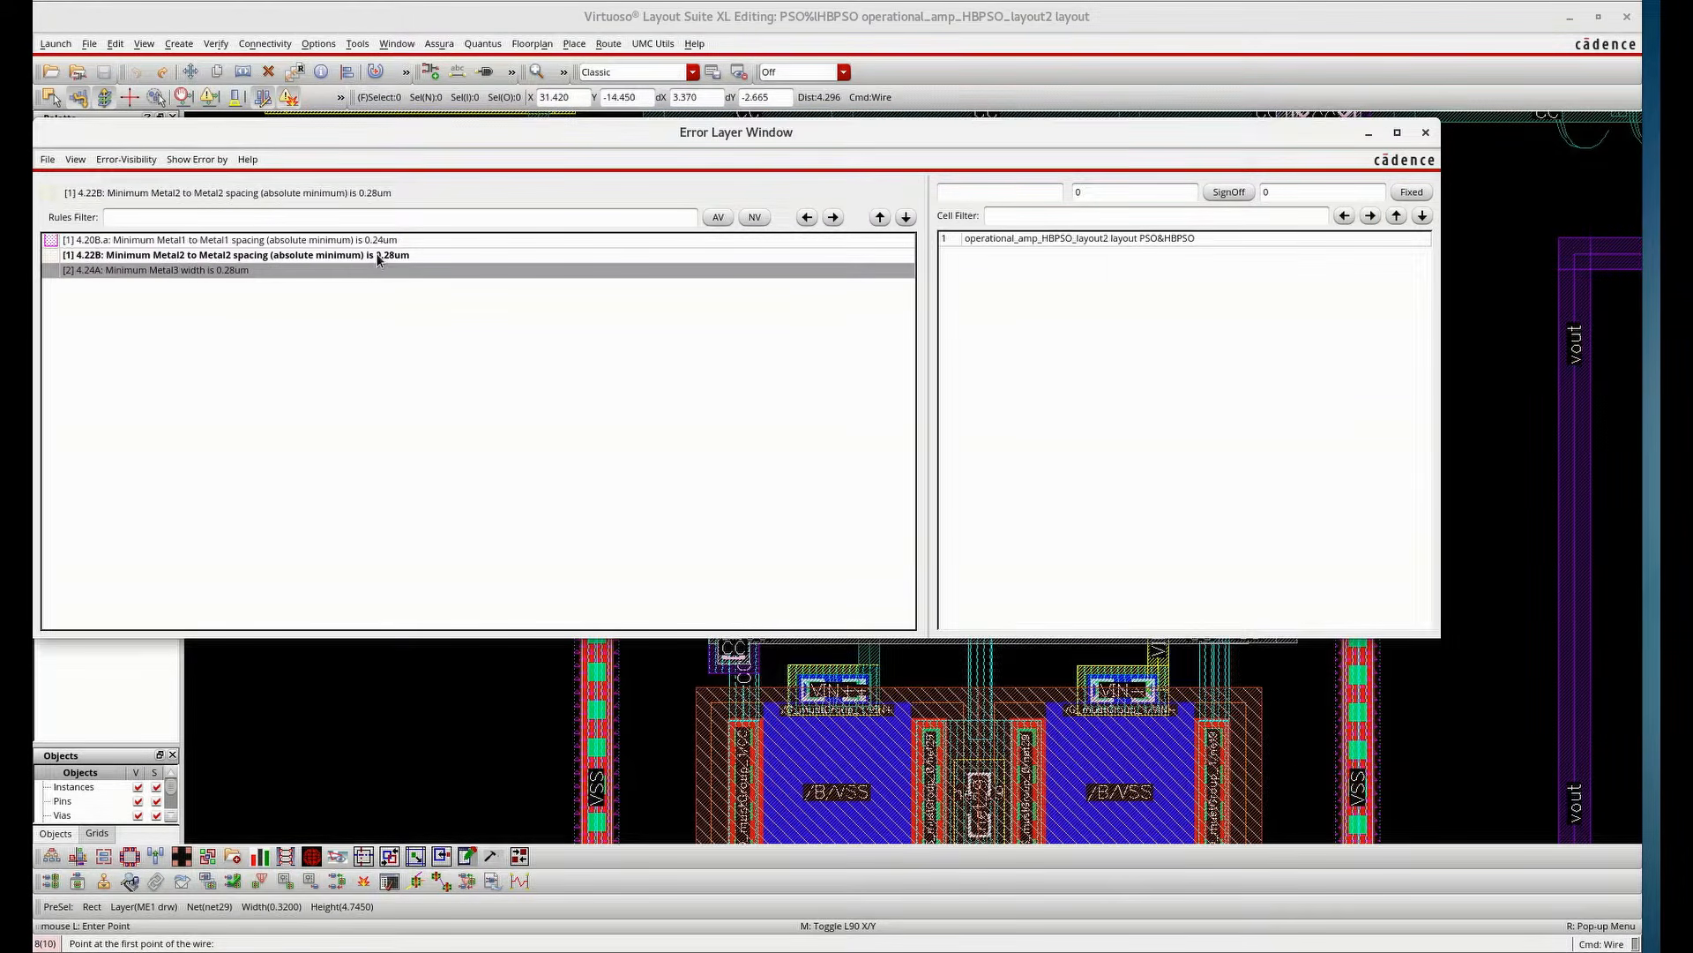
pyautogui.click(832, 217)
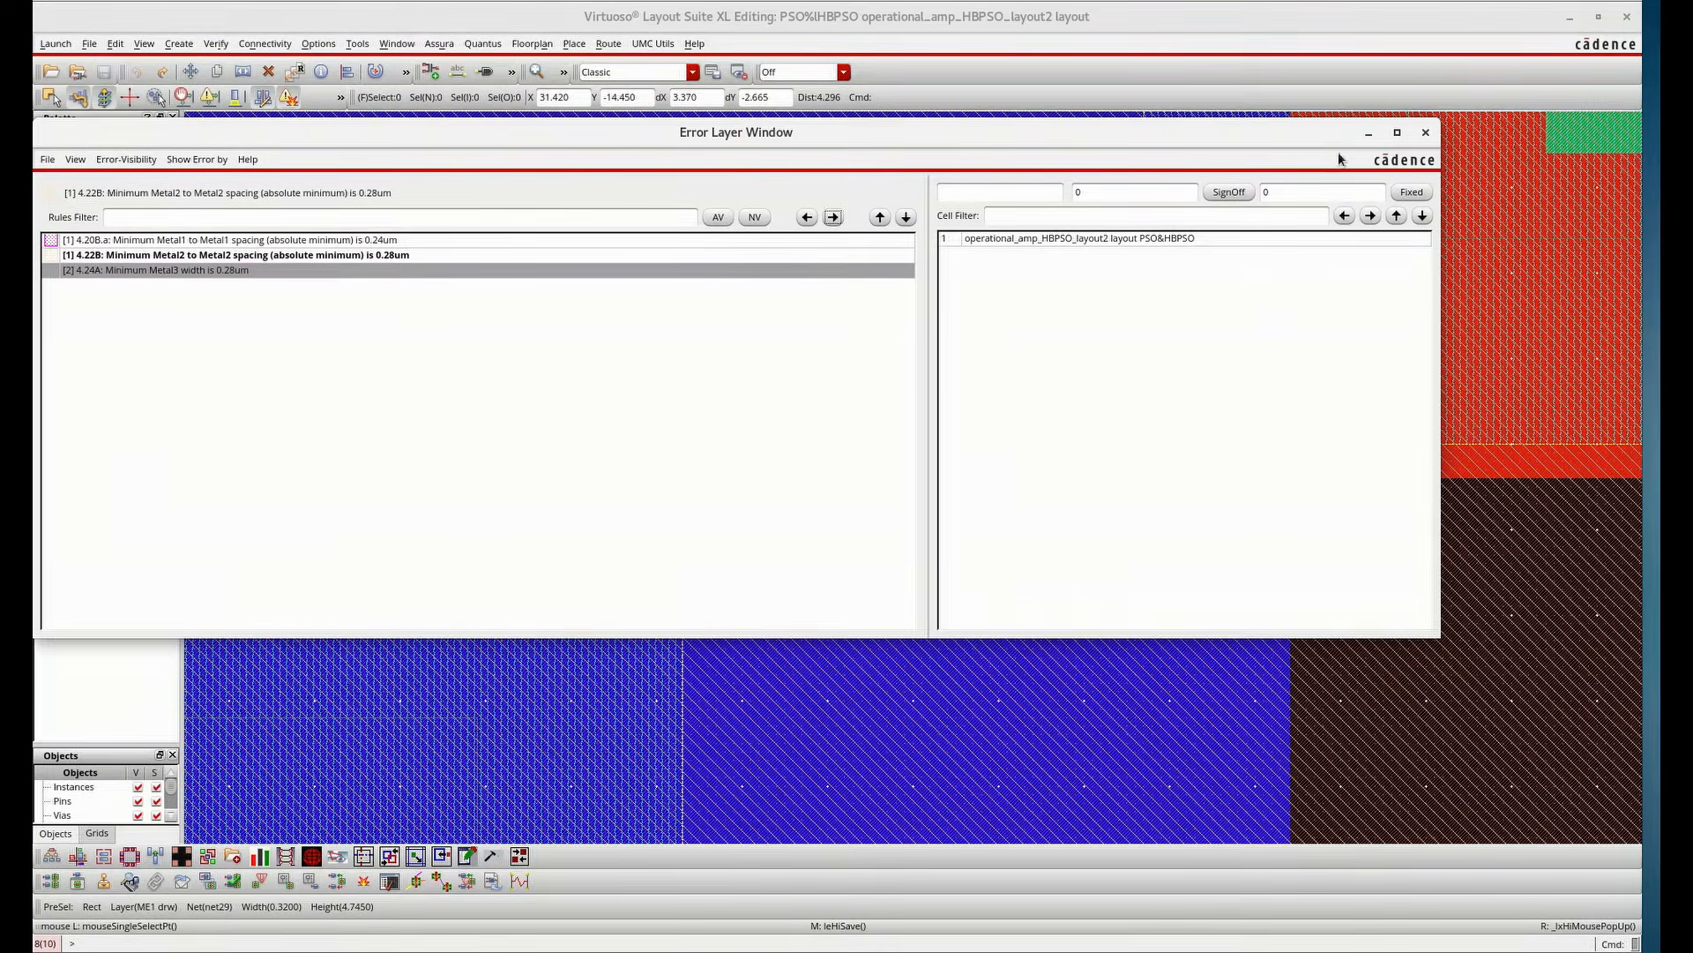
pyautogui.click(1426, 132)
pyautogui.scroll(-2, 969, 441)
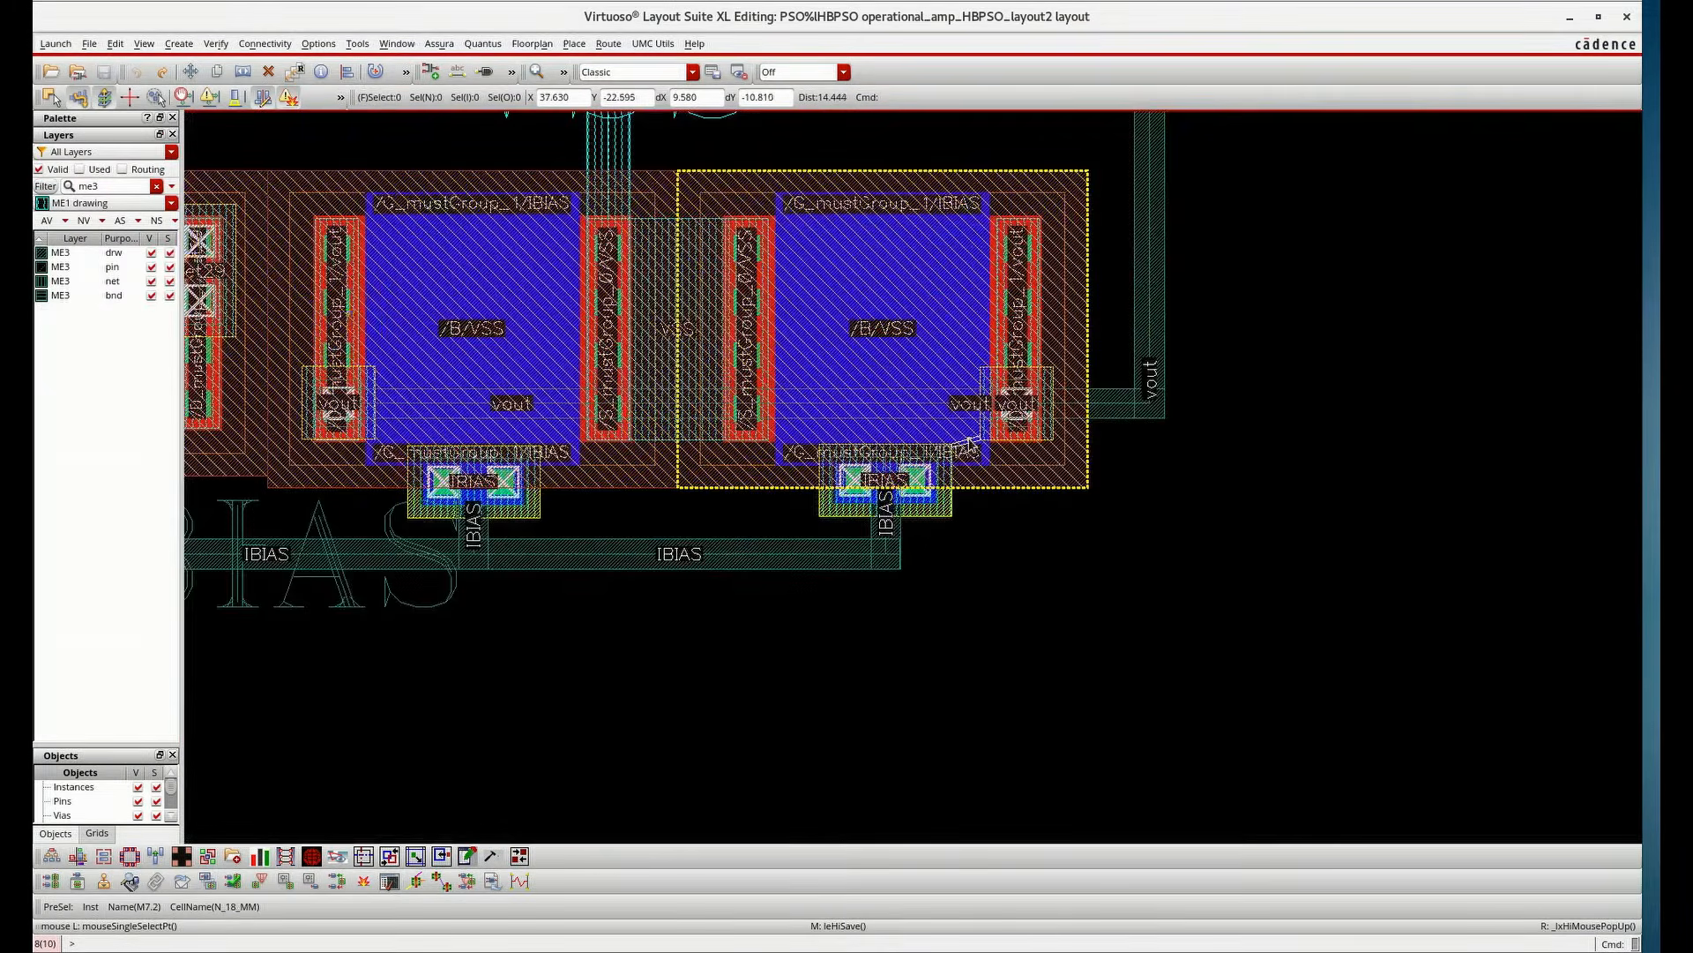
# Move the IBIAS poly-to-Metal1 via slightly downward at the Metal2 spacing error and save the layout
pyautogui.scroll(1, 953, 473)
pyautogui.click(956, 547)
pyautogui.moveTo(956, 547); pyautogui.dragTo(937, 561)
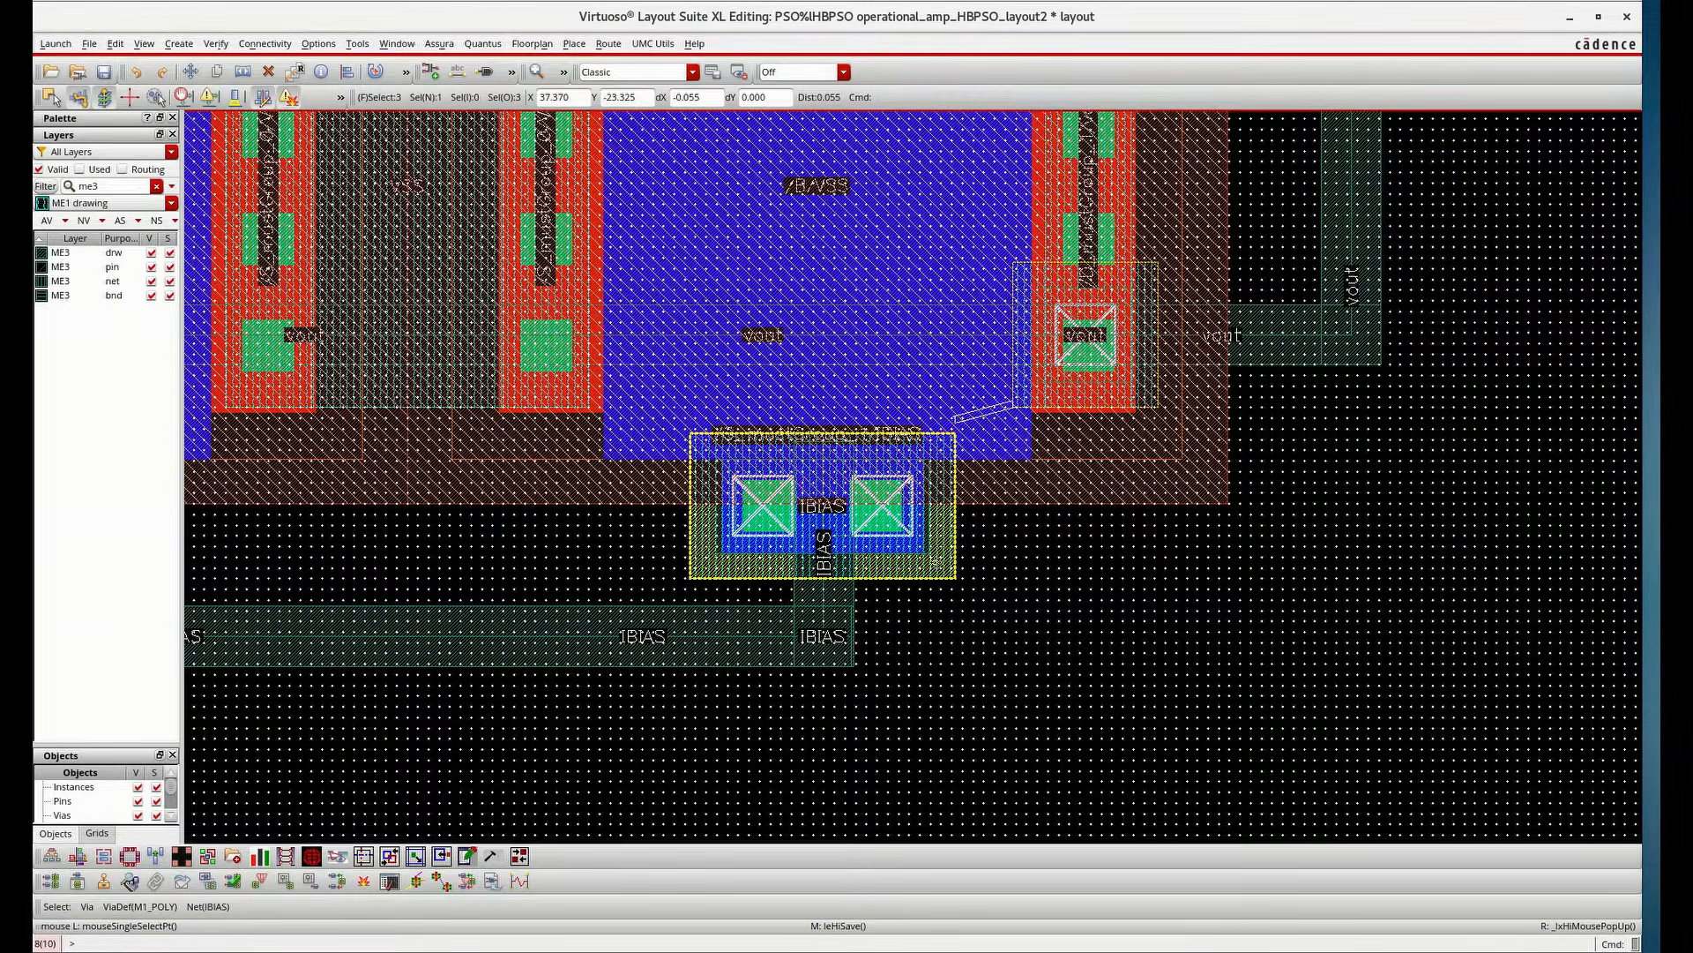
pyautogui.moveTo(937, 561); pyautogui.dragTo(936, 568)
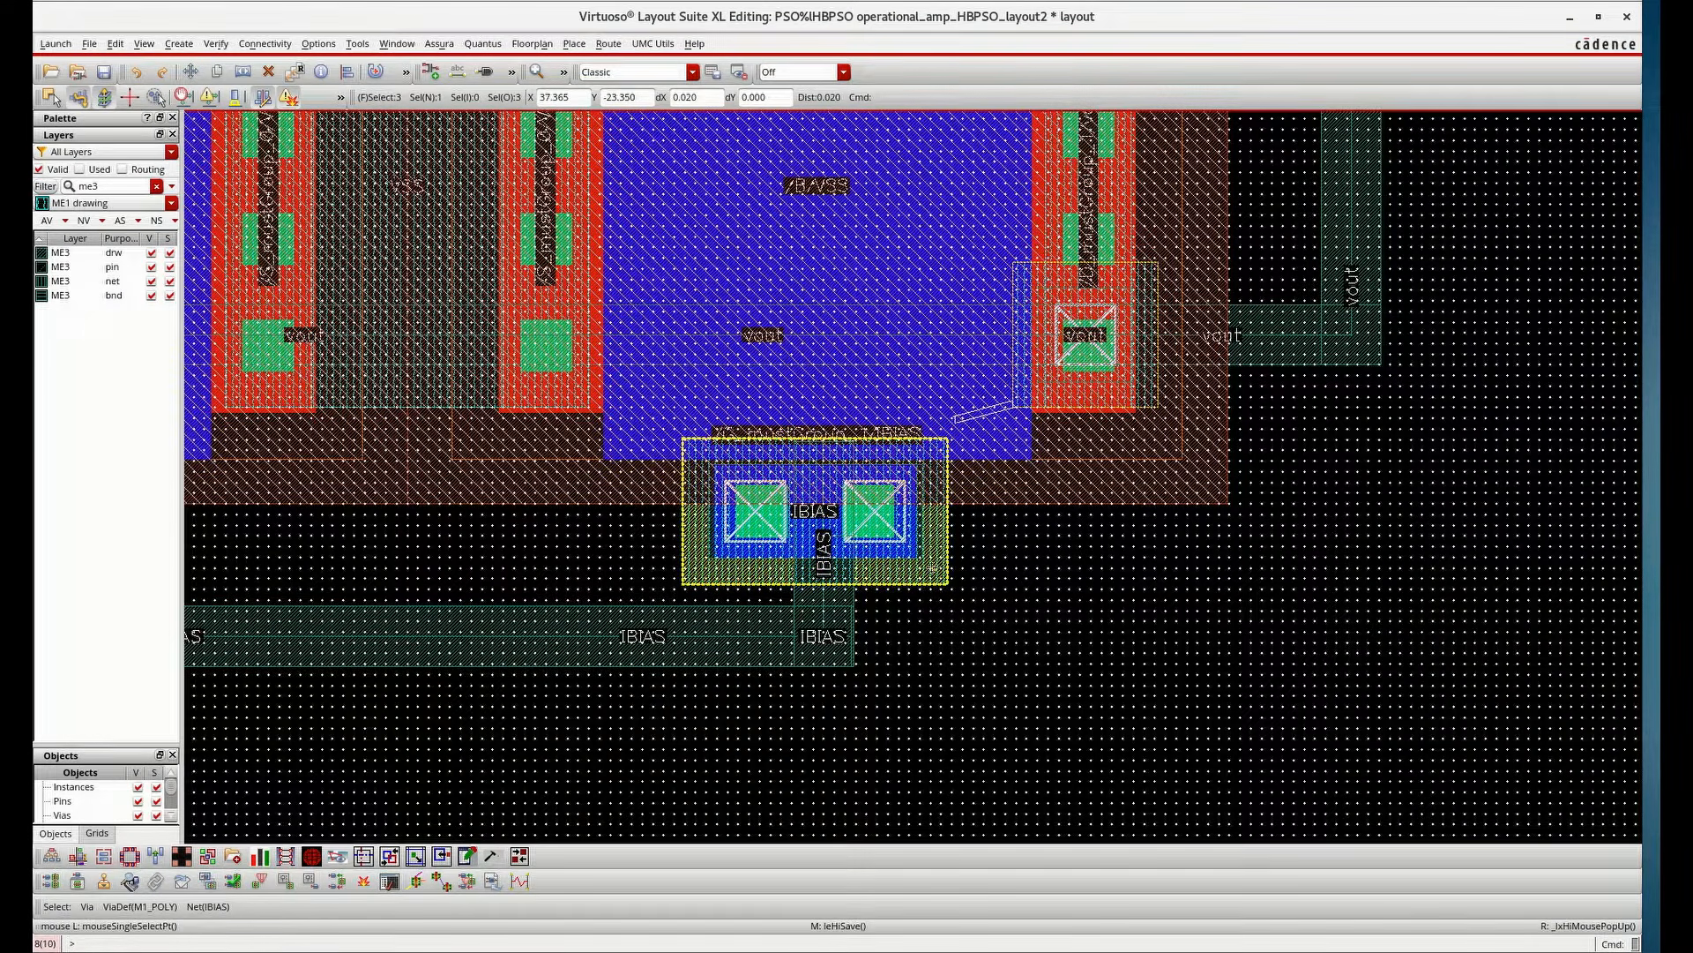
pyautogui.click(1103, 638)
pyautogui.scroll(1, 771, 465)
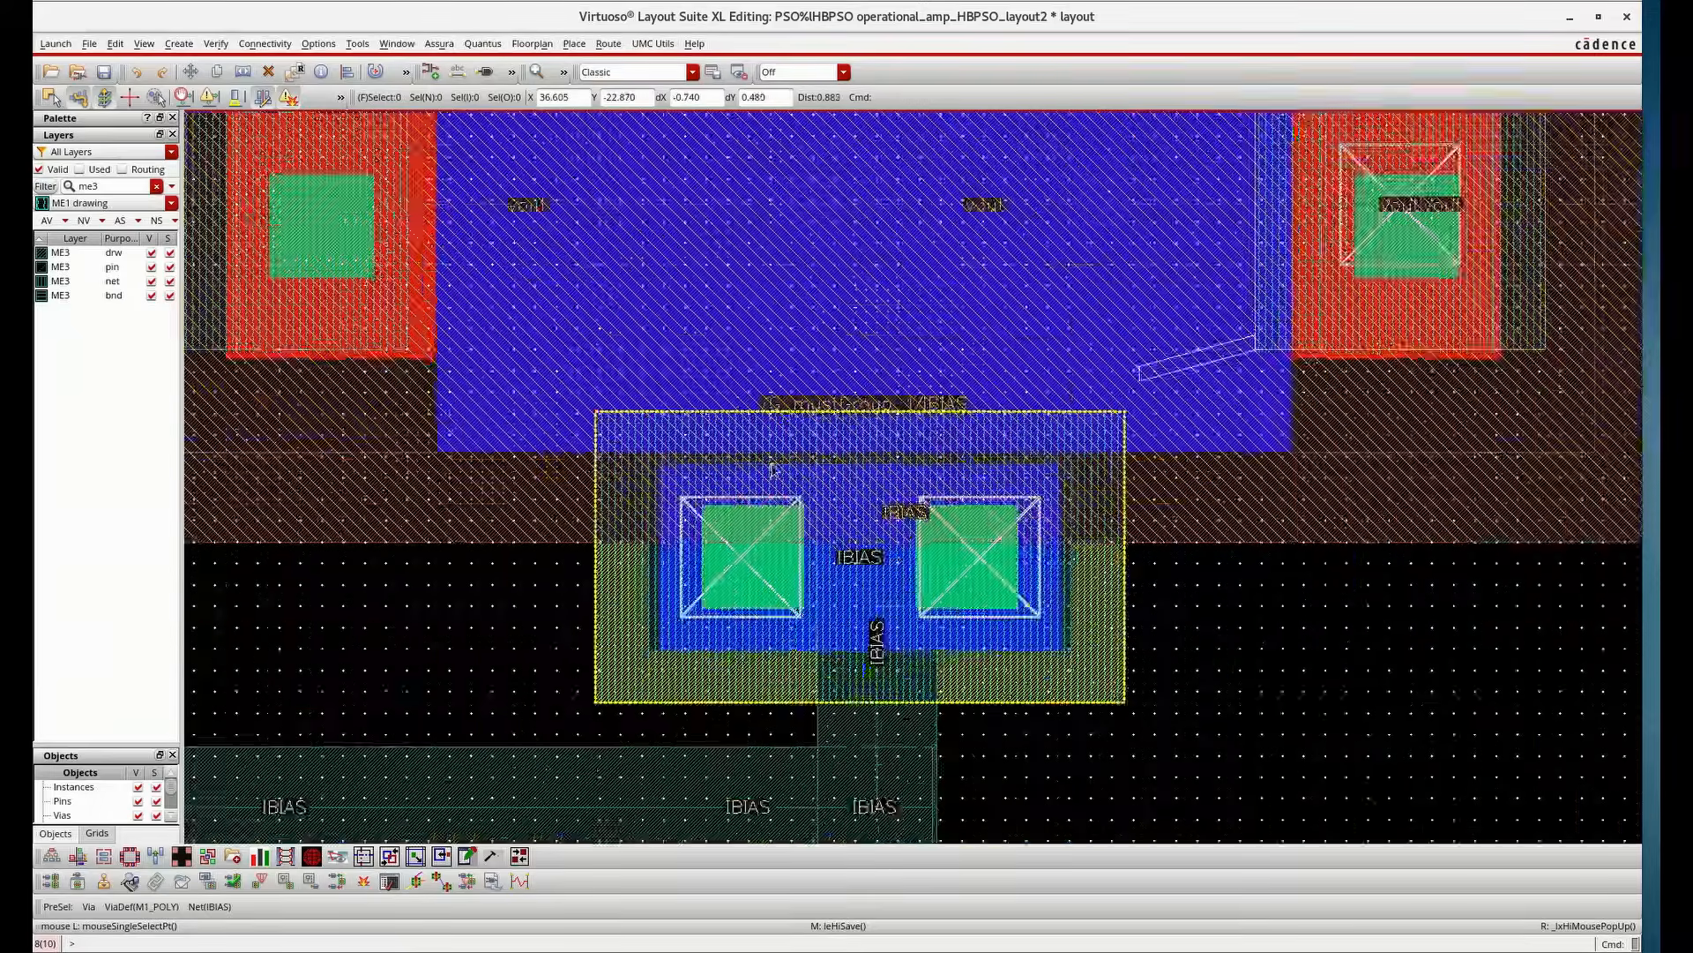
pyautogui.scroll(2, 771, 466)
pyautogui.press('m')
pyautogui.press('Escape')
pyautogui.scroll(-3, 781, 490)
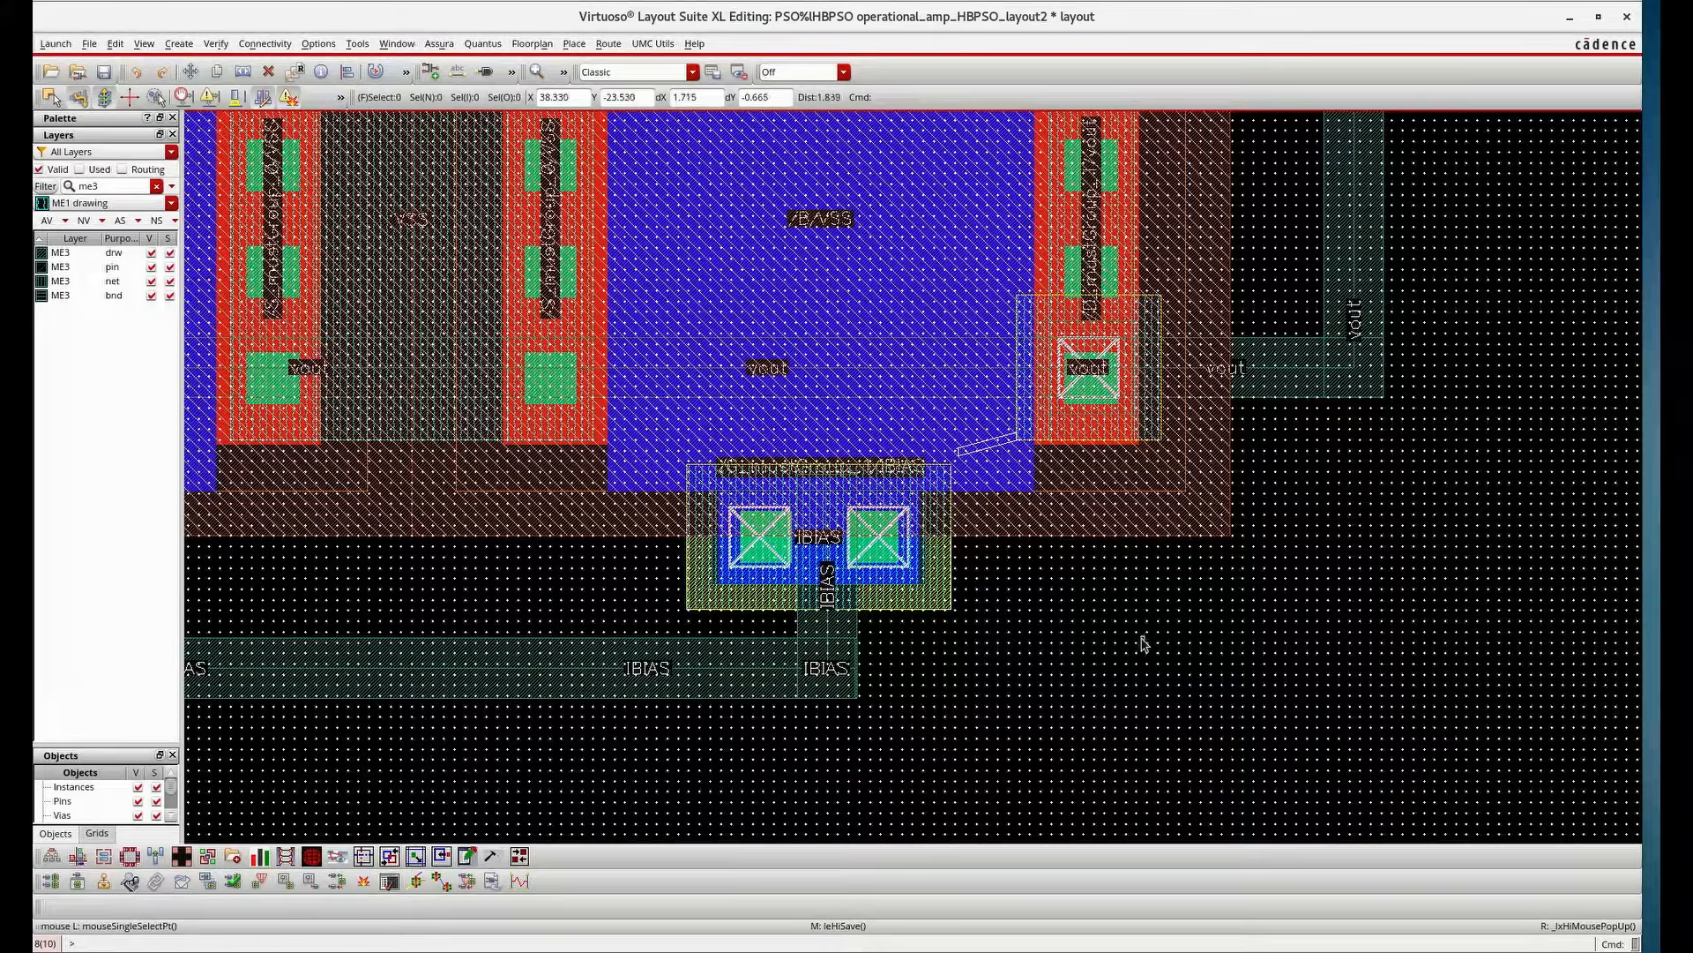
pyautogui.hotkey('ctrl', 's')
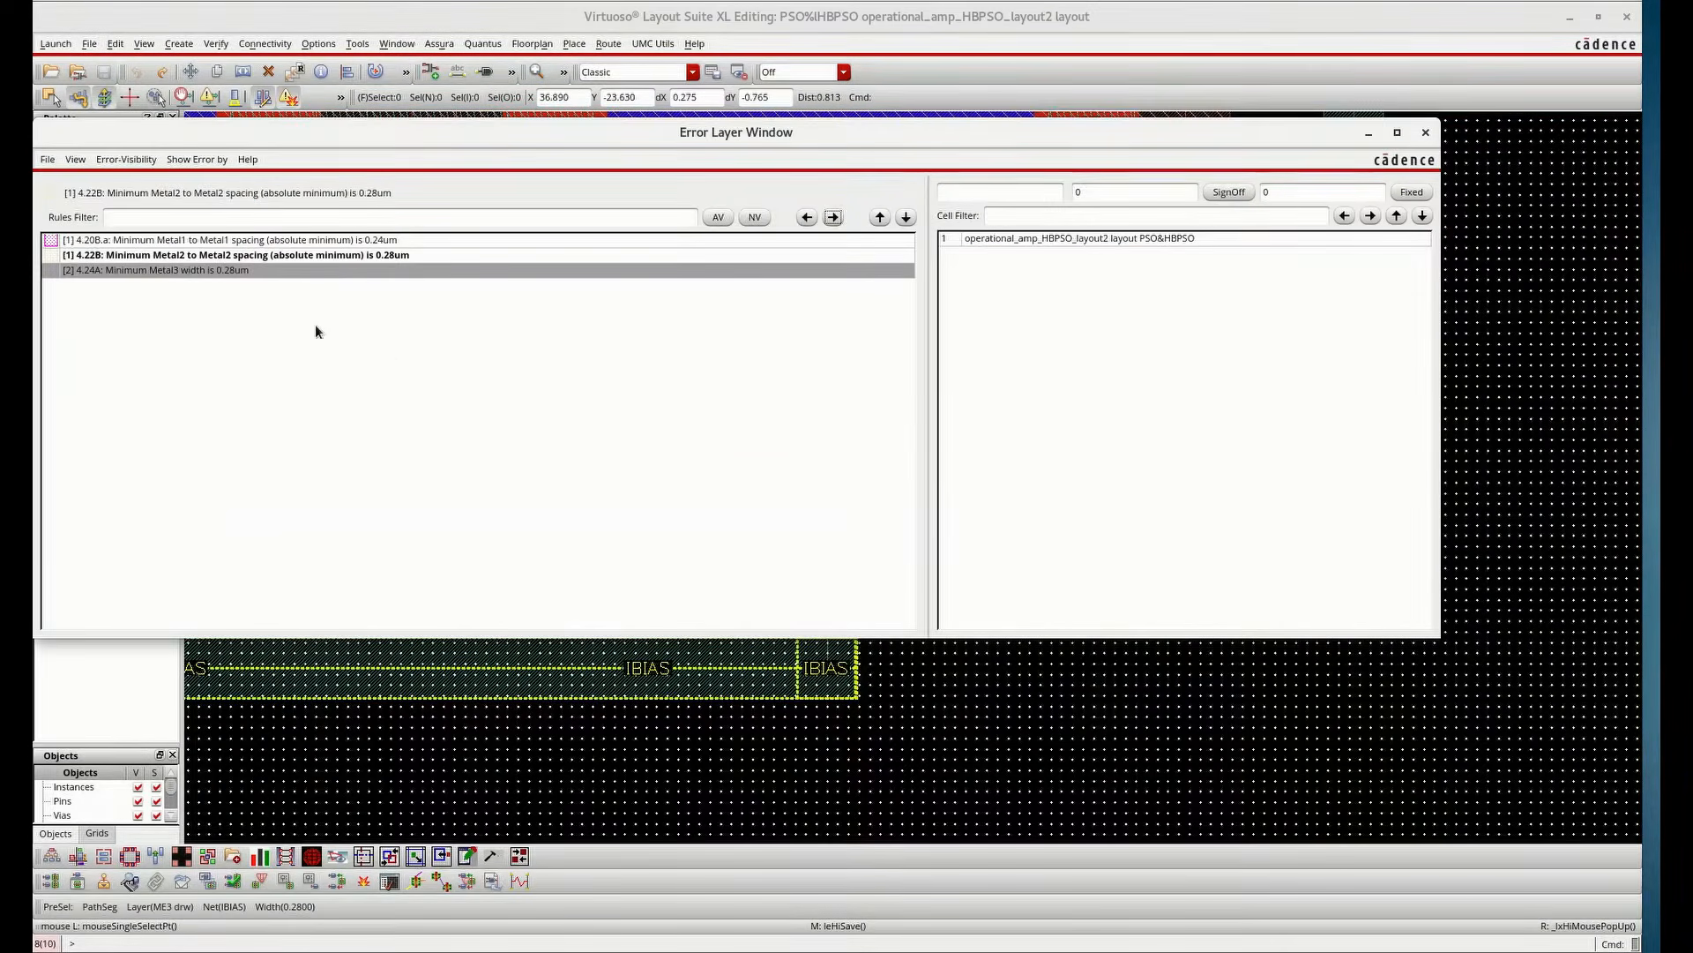
# Step to the Metal3 width error in the DRC results and minimize the error window
pyautogui.click(247, 270)
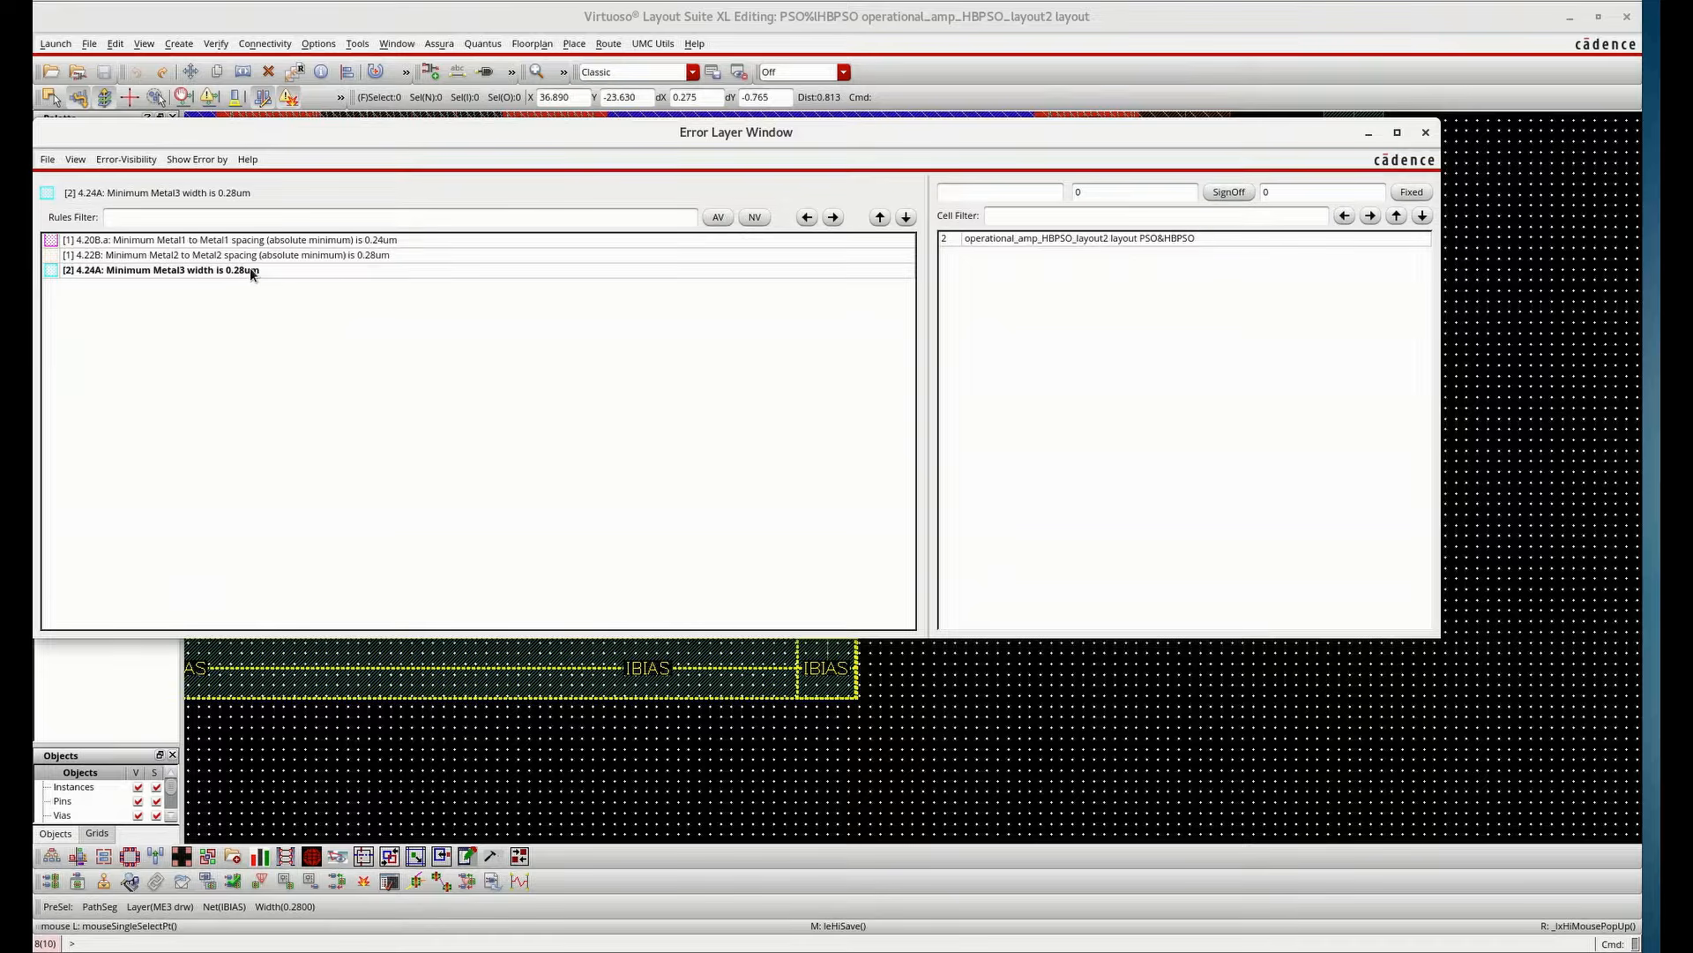
pyautogui.click(833, 217)
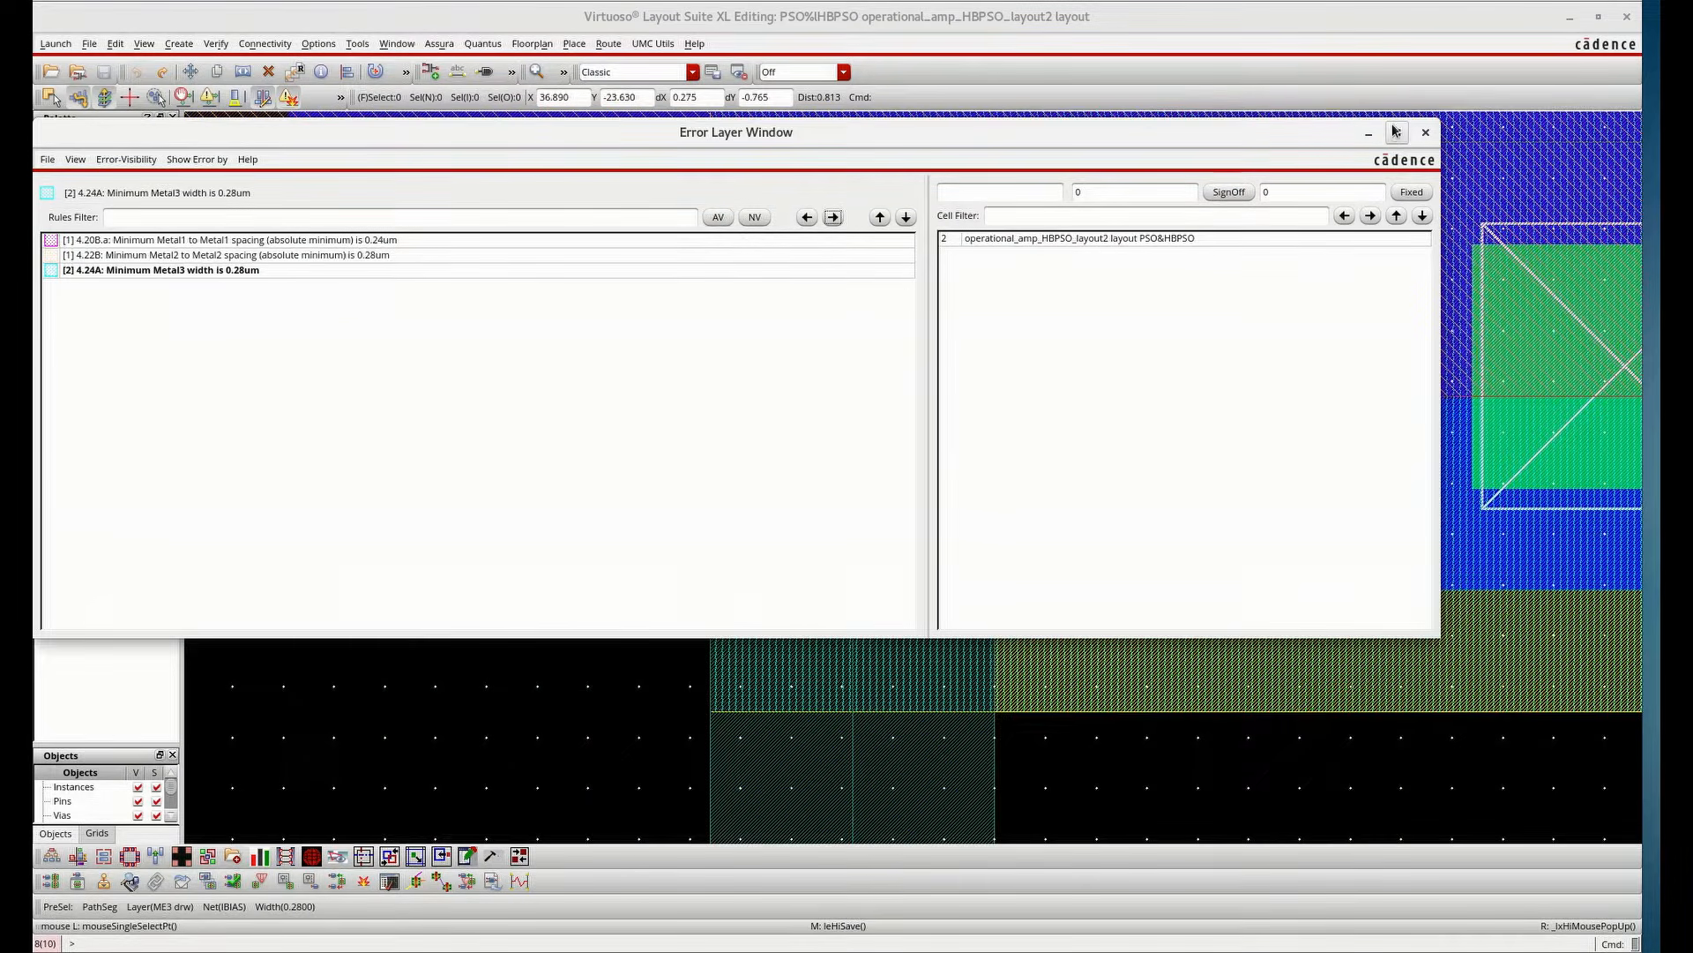
pyautogui.click(1457, 149)
pyautogui.scroll(-3, 880, 529)
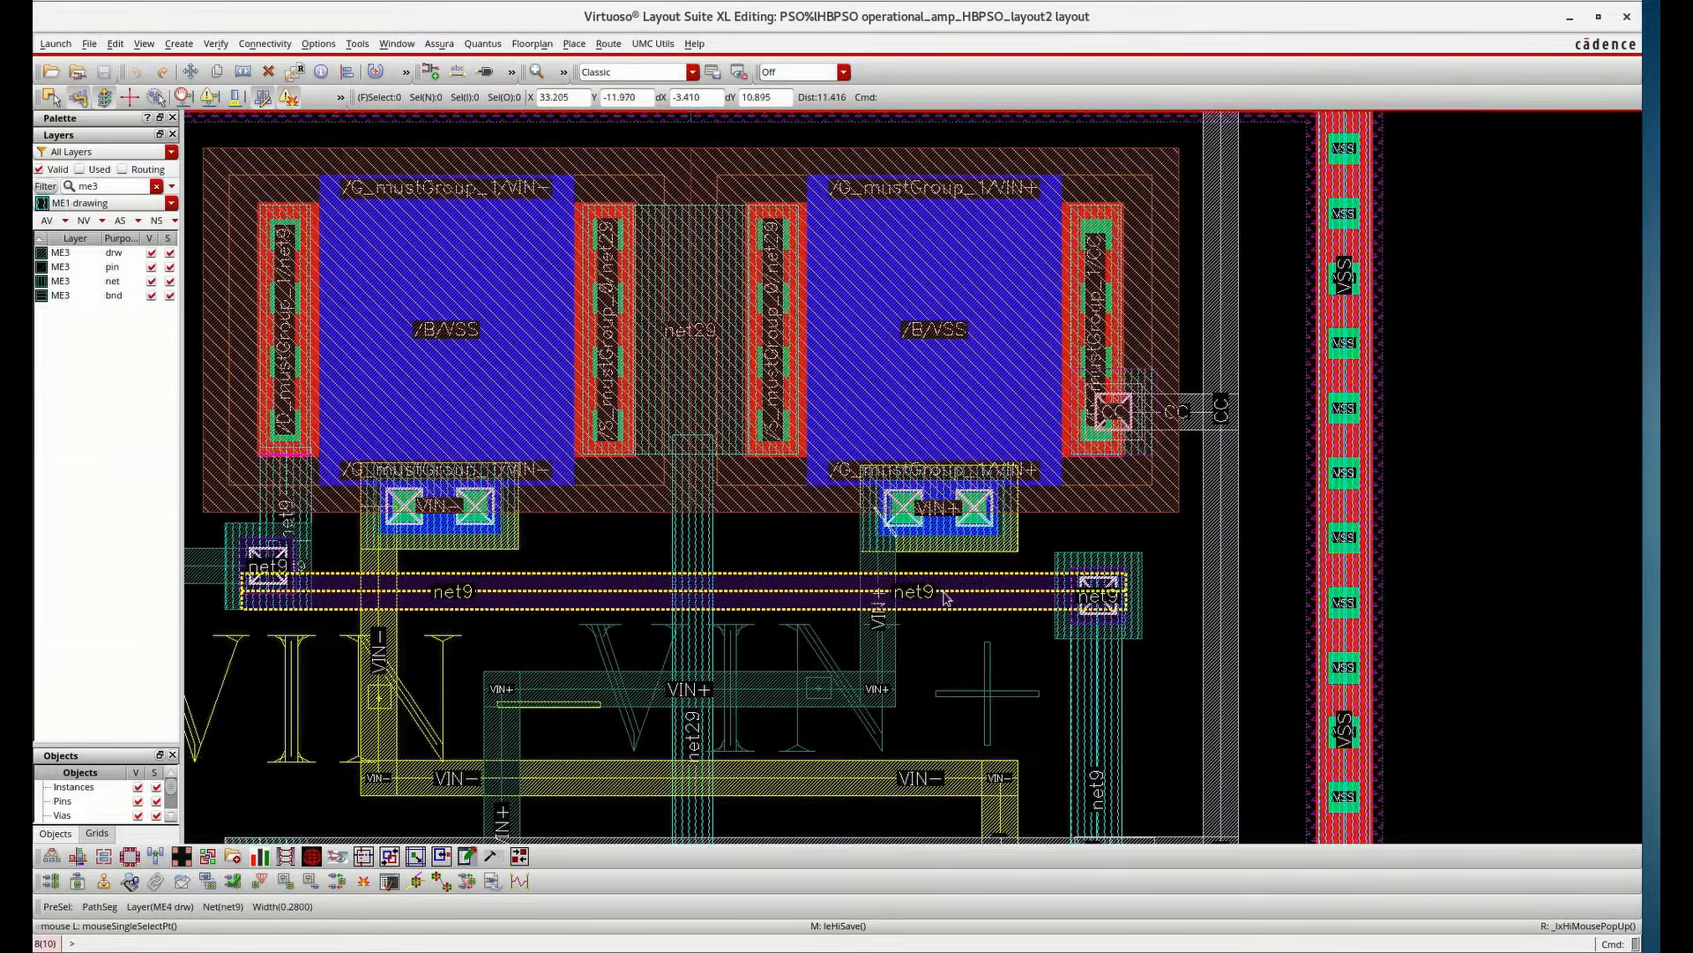
# Try to stretch the VIN+ via contact upward and save the layout
pyautogui.scroll(2, 908, 572)
pyautogui.press('s')
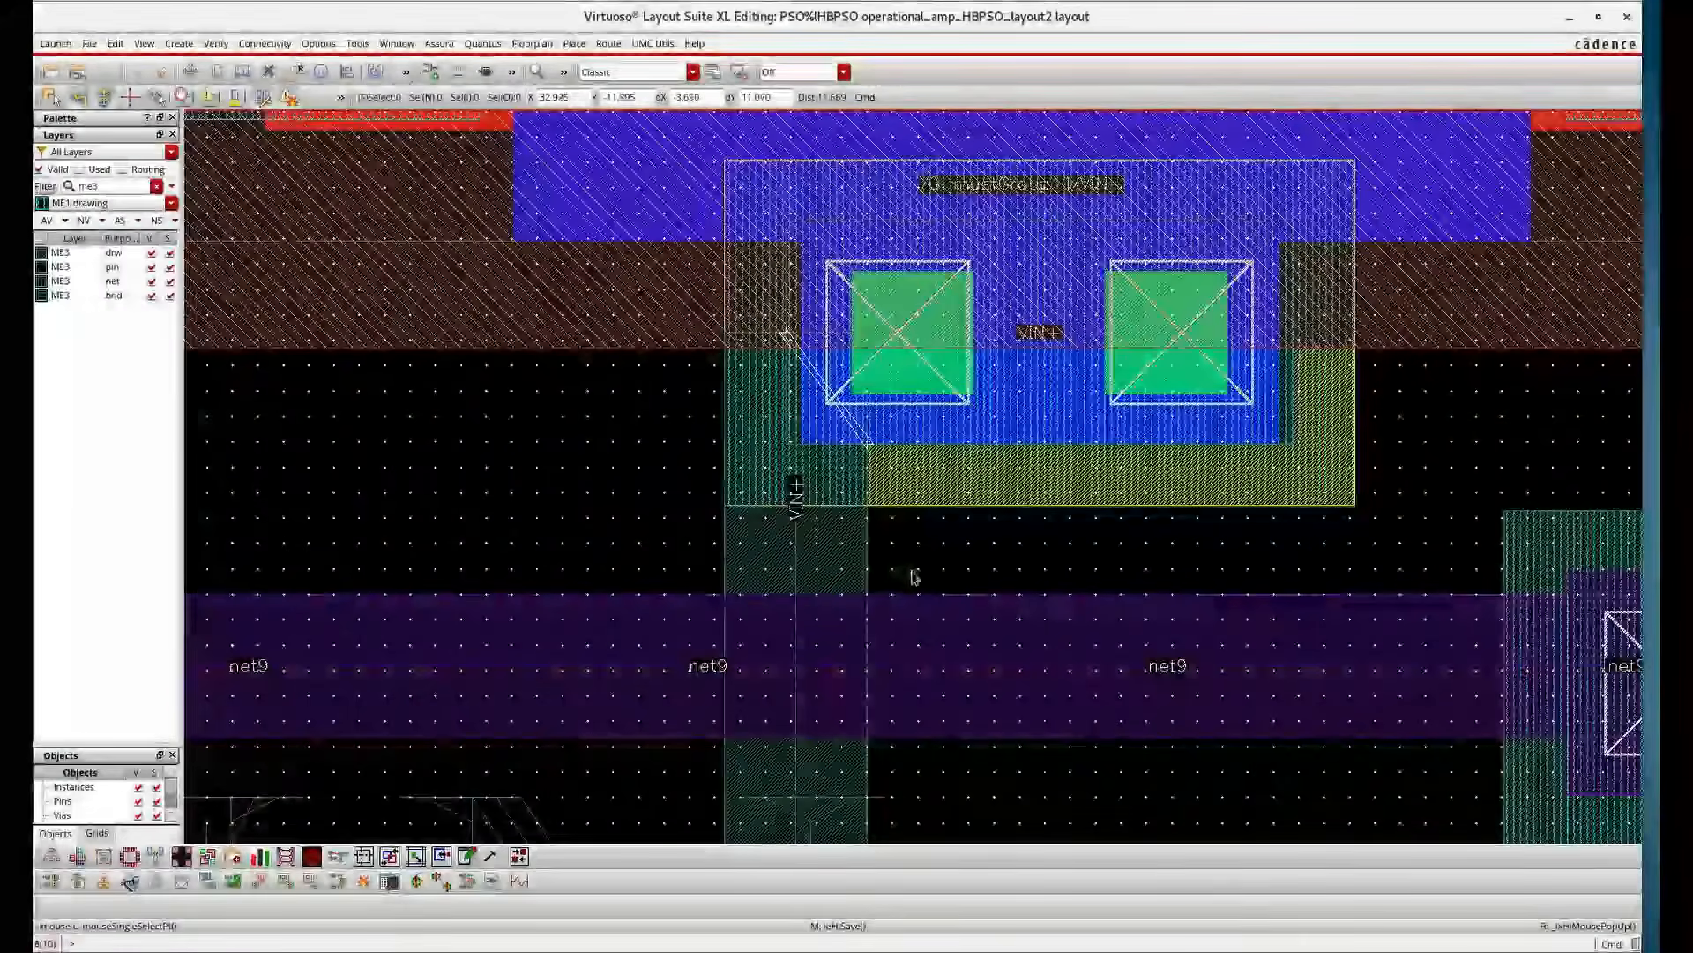
pyautogui.click(797, 516)
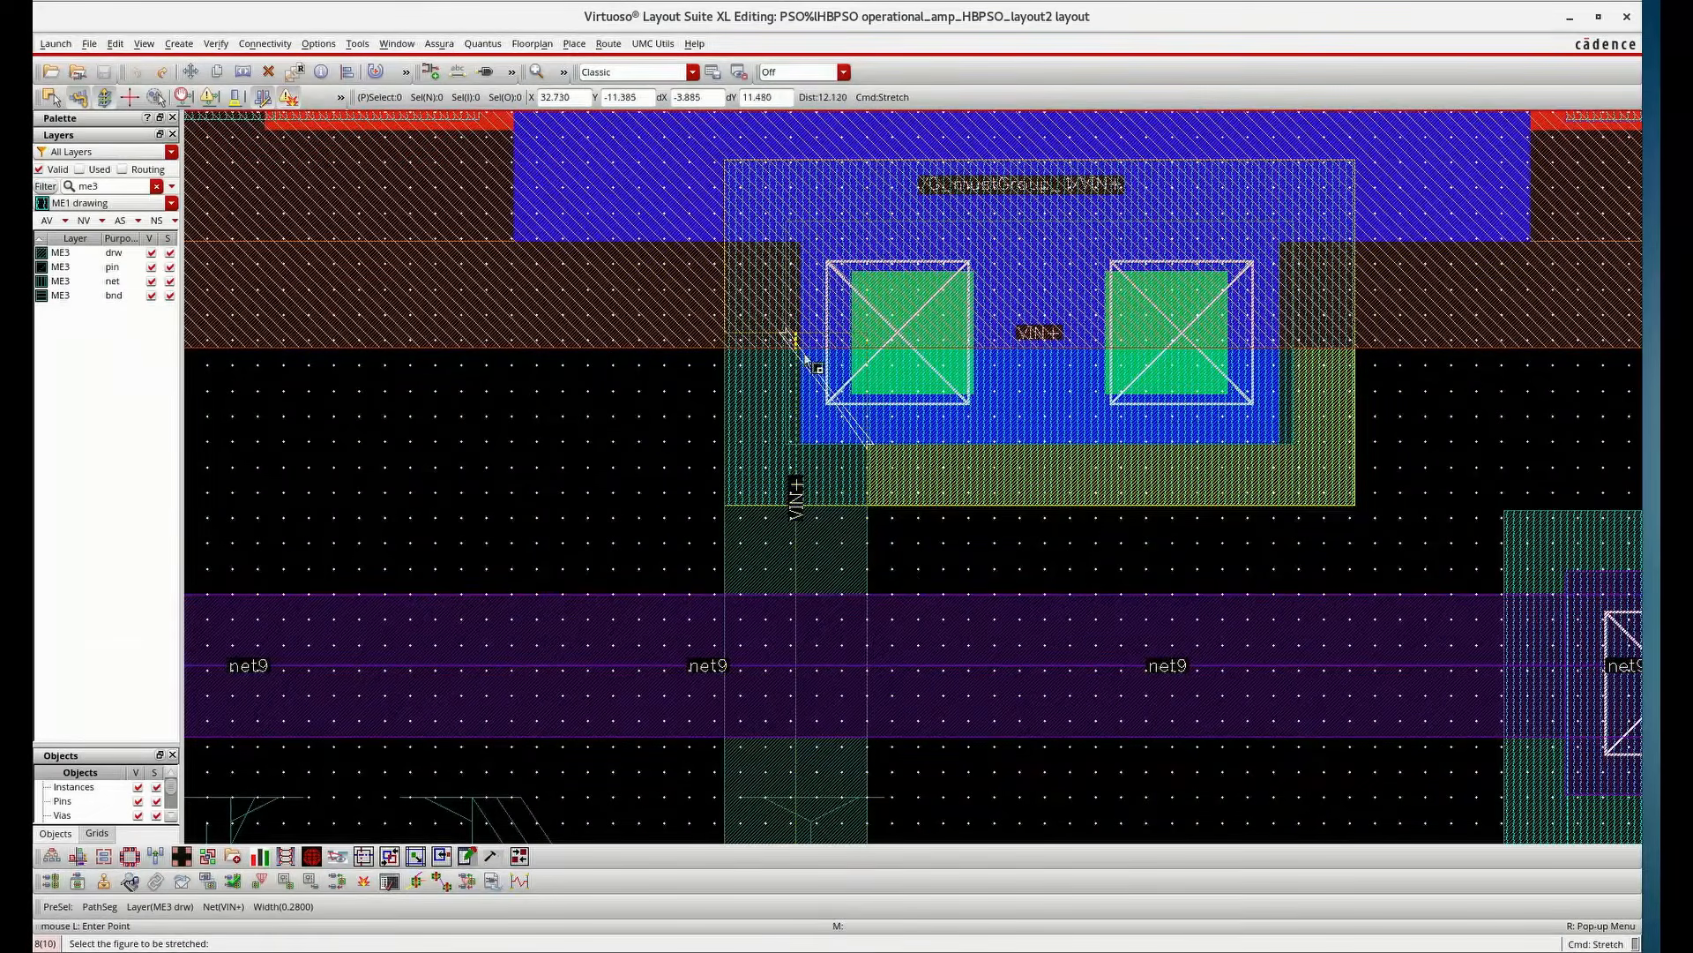
pyautogui.click(798, 171)
pyautogui.click(112, 78)
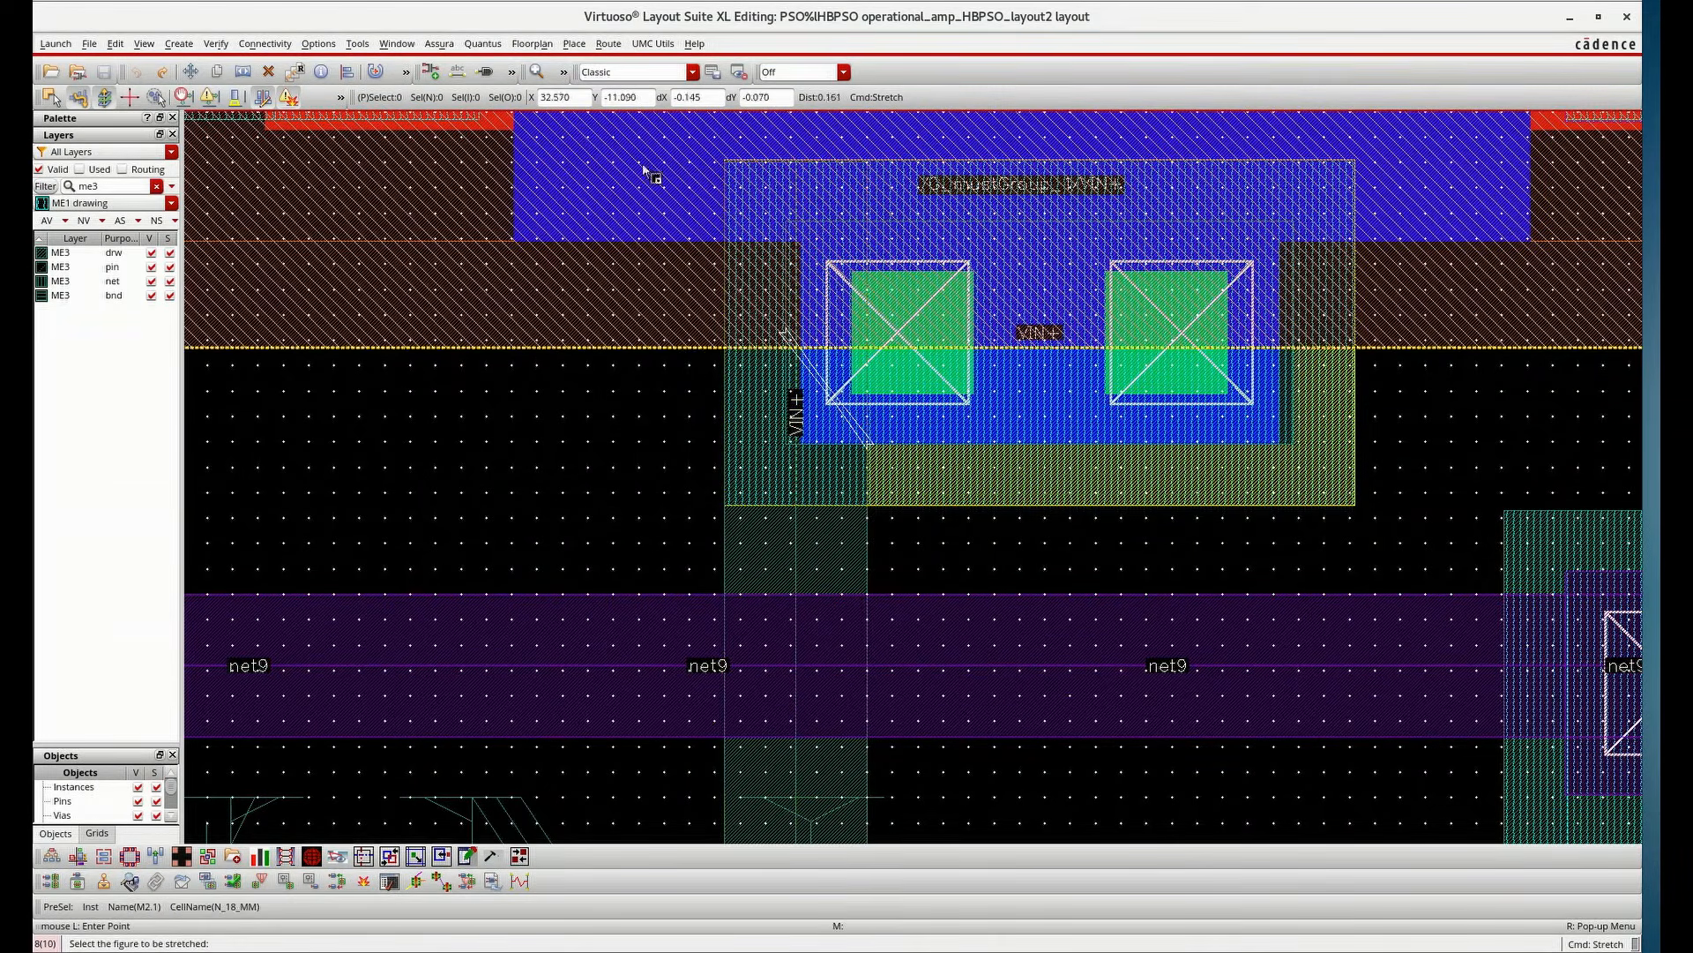
# Run Assura DRC on the layout again and open the results
pyautogui.click(439, 44)
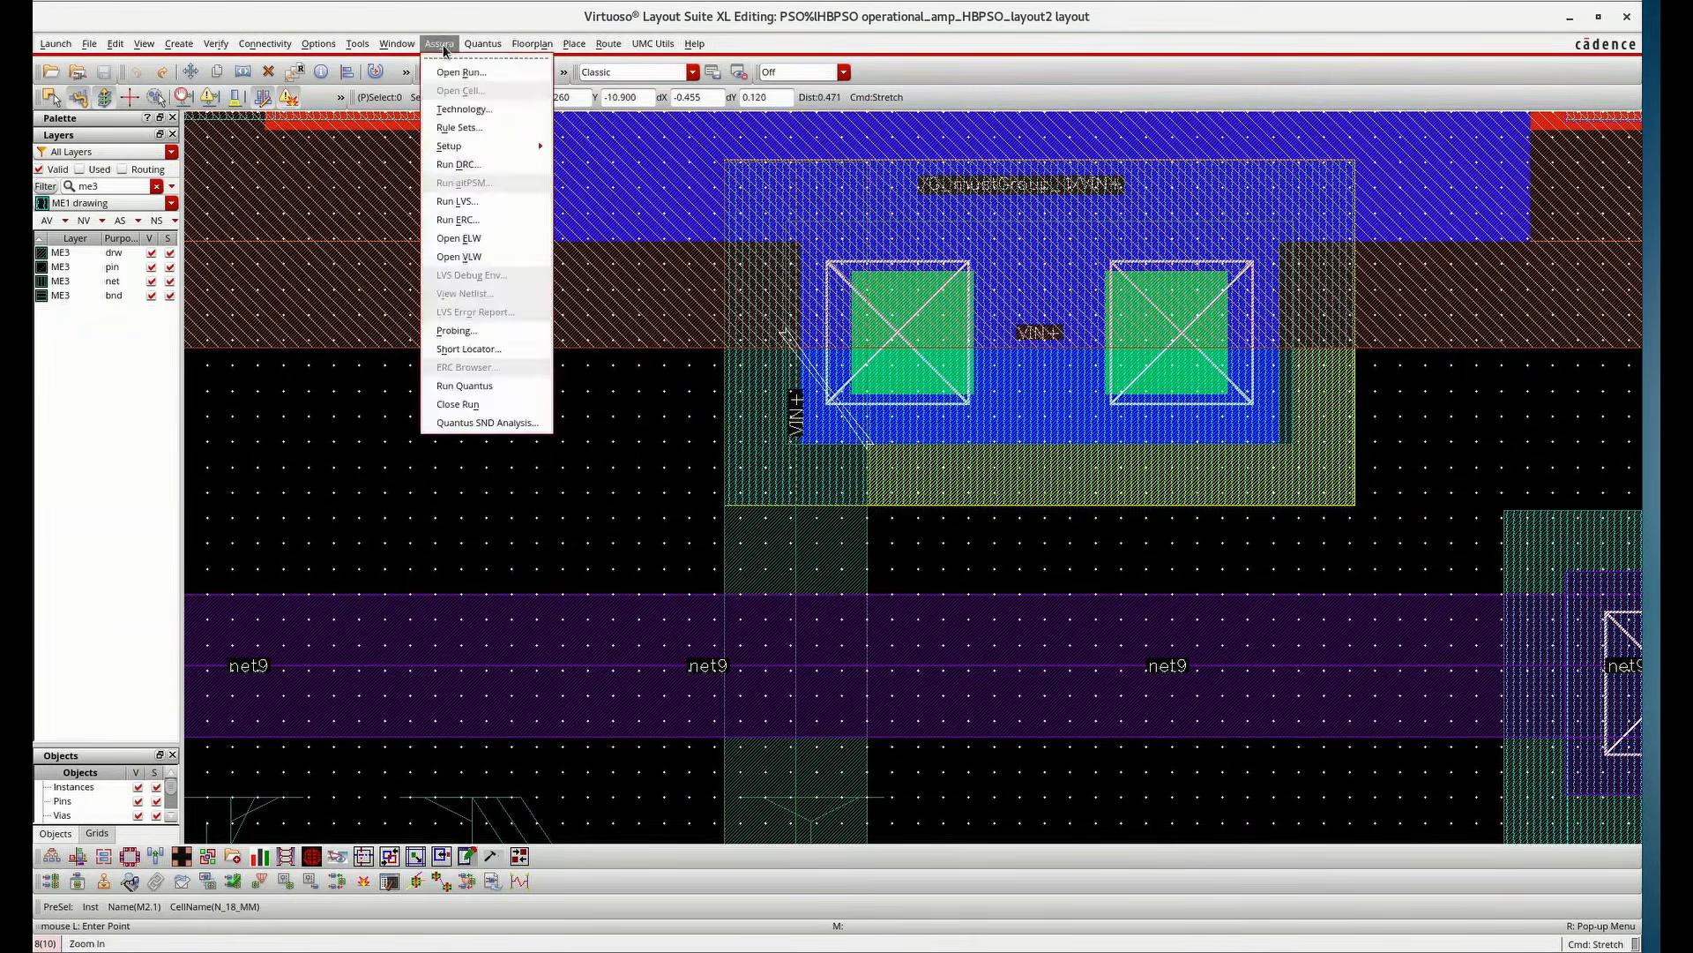
pyautogui.click(458, 165)
pyautogui.click(463, 563)
pyautogui.click(780, 466)
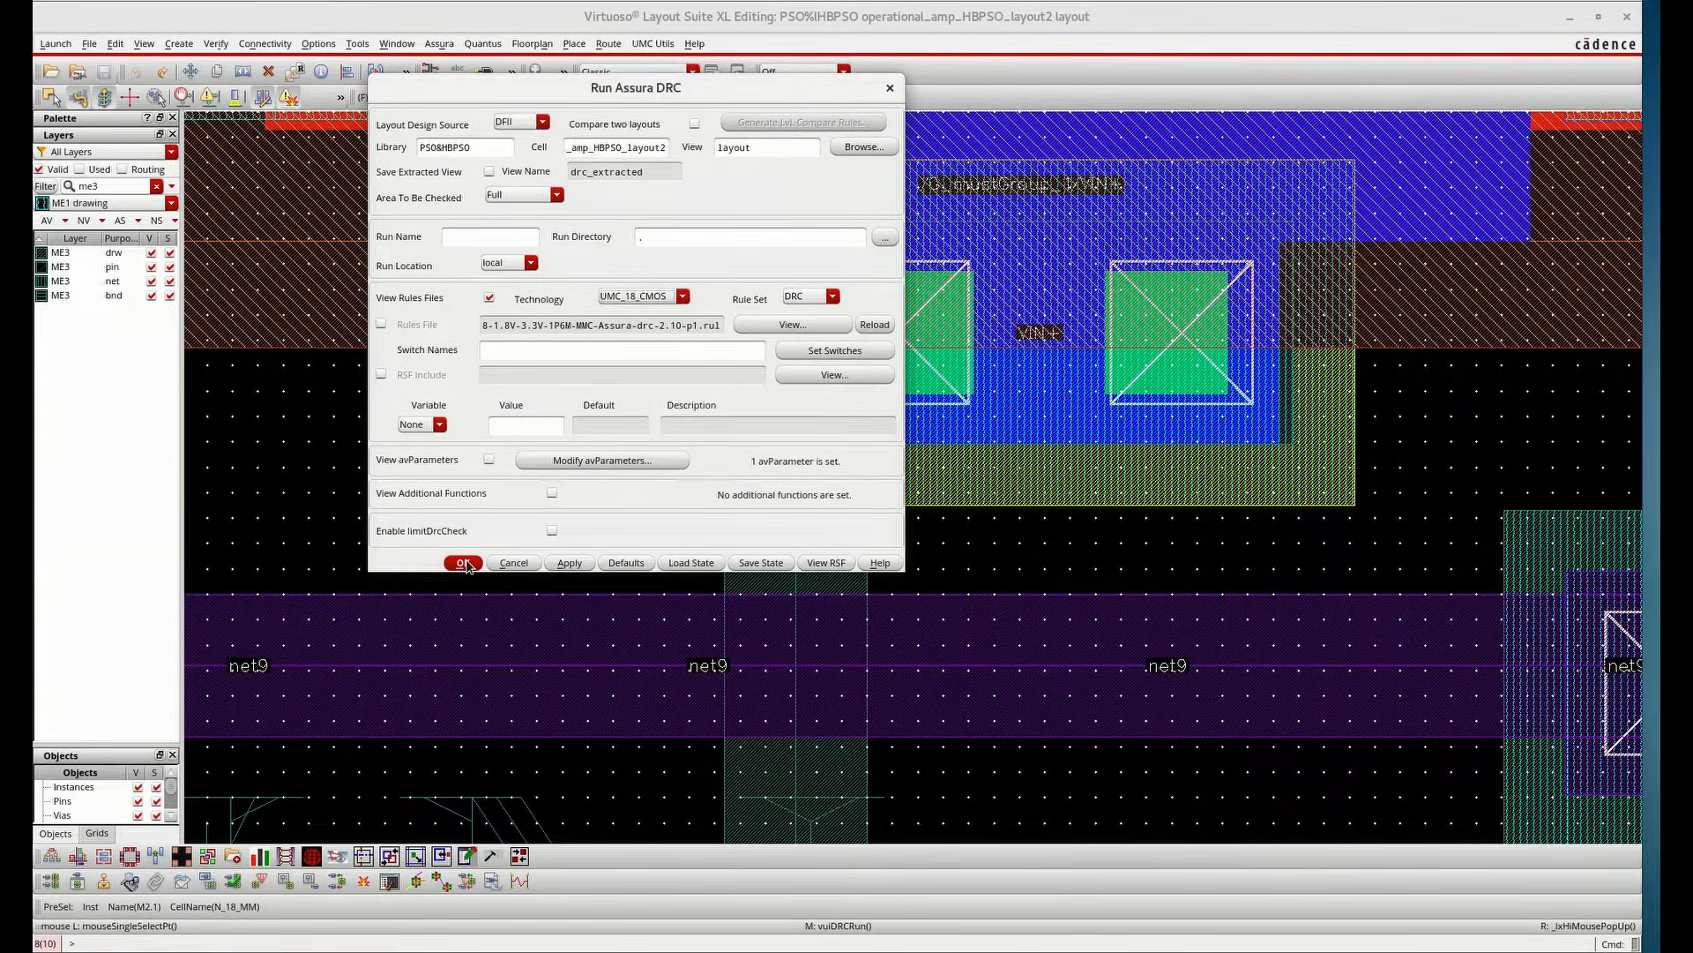
pyautogui.click(464, 563)
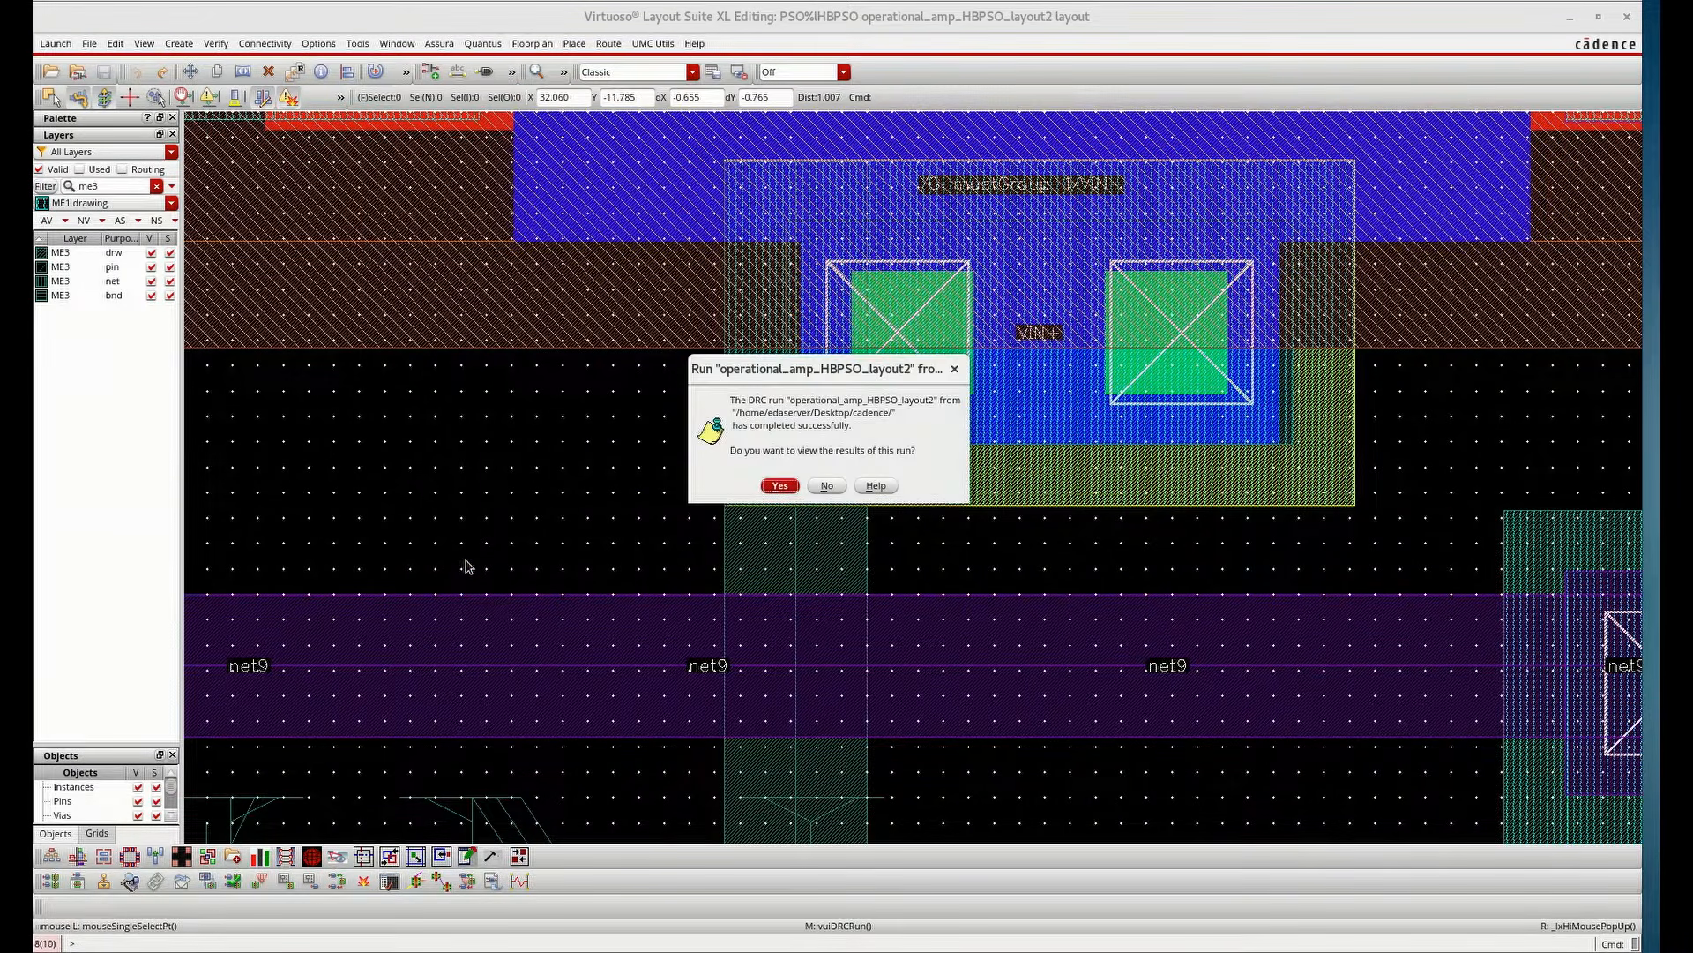
pyautogui.click(780, 485)
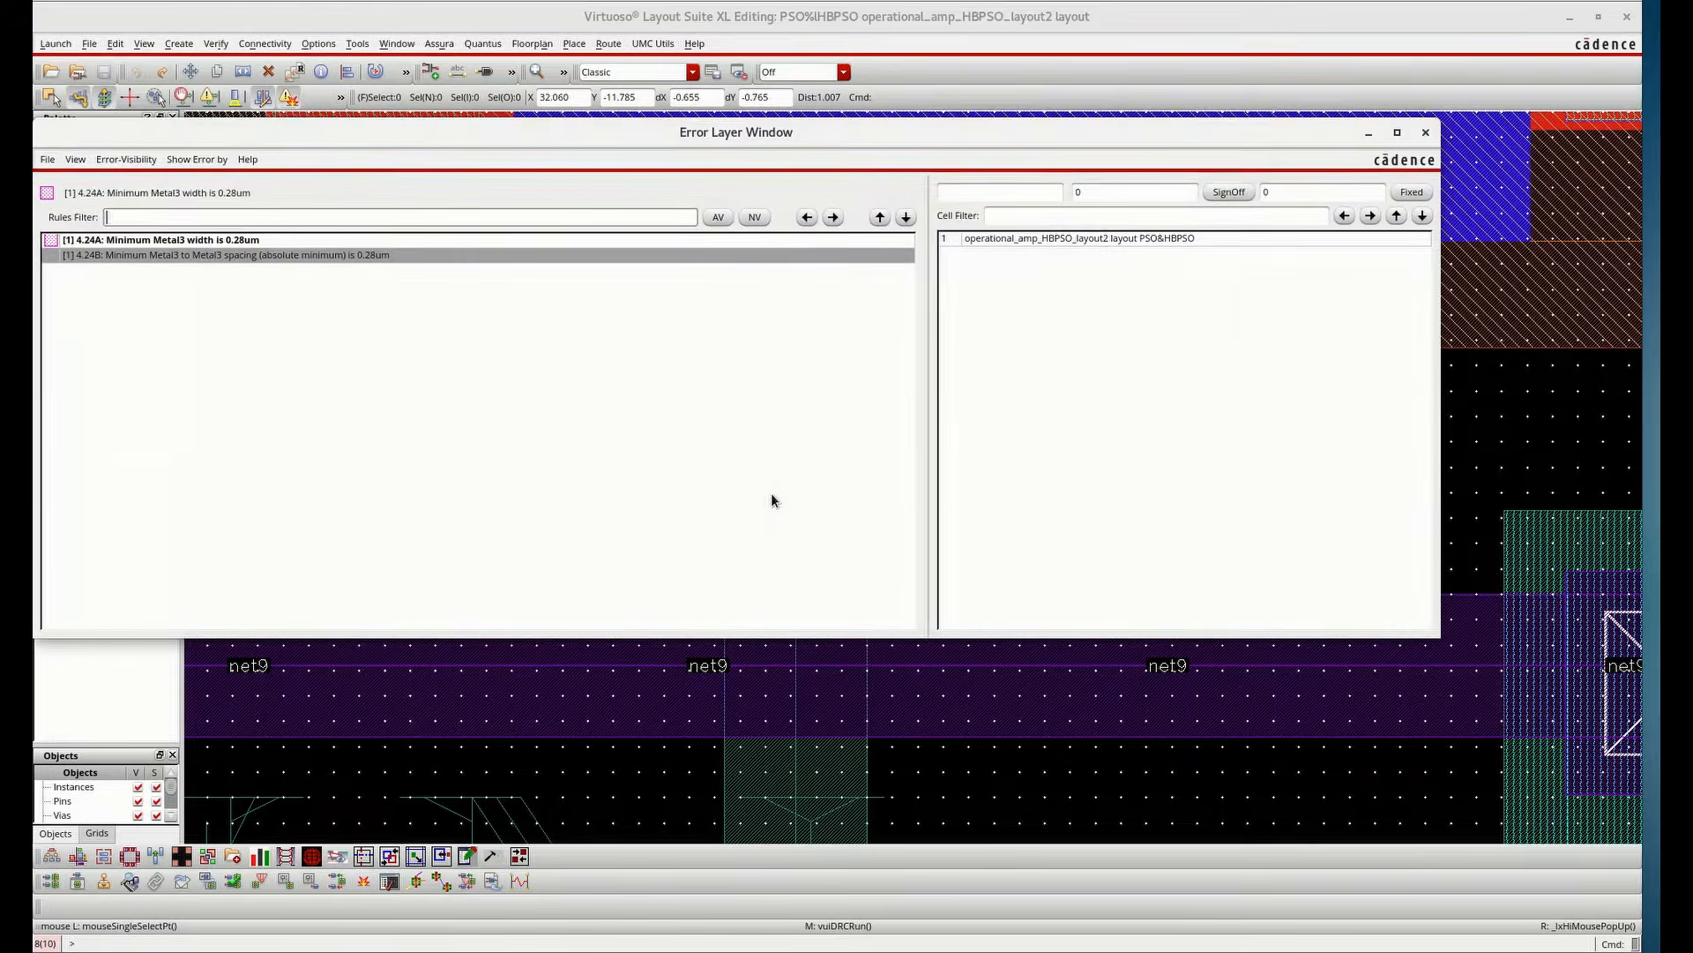
# Step to the Metal3 width error, minimize the error window and examine the flagged vout area
pyautogui.click(231, 249)
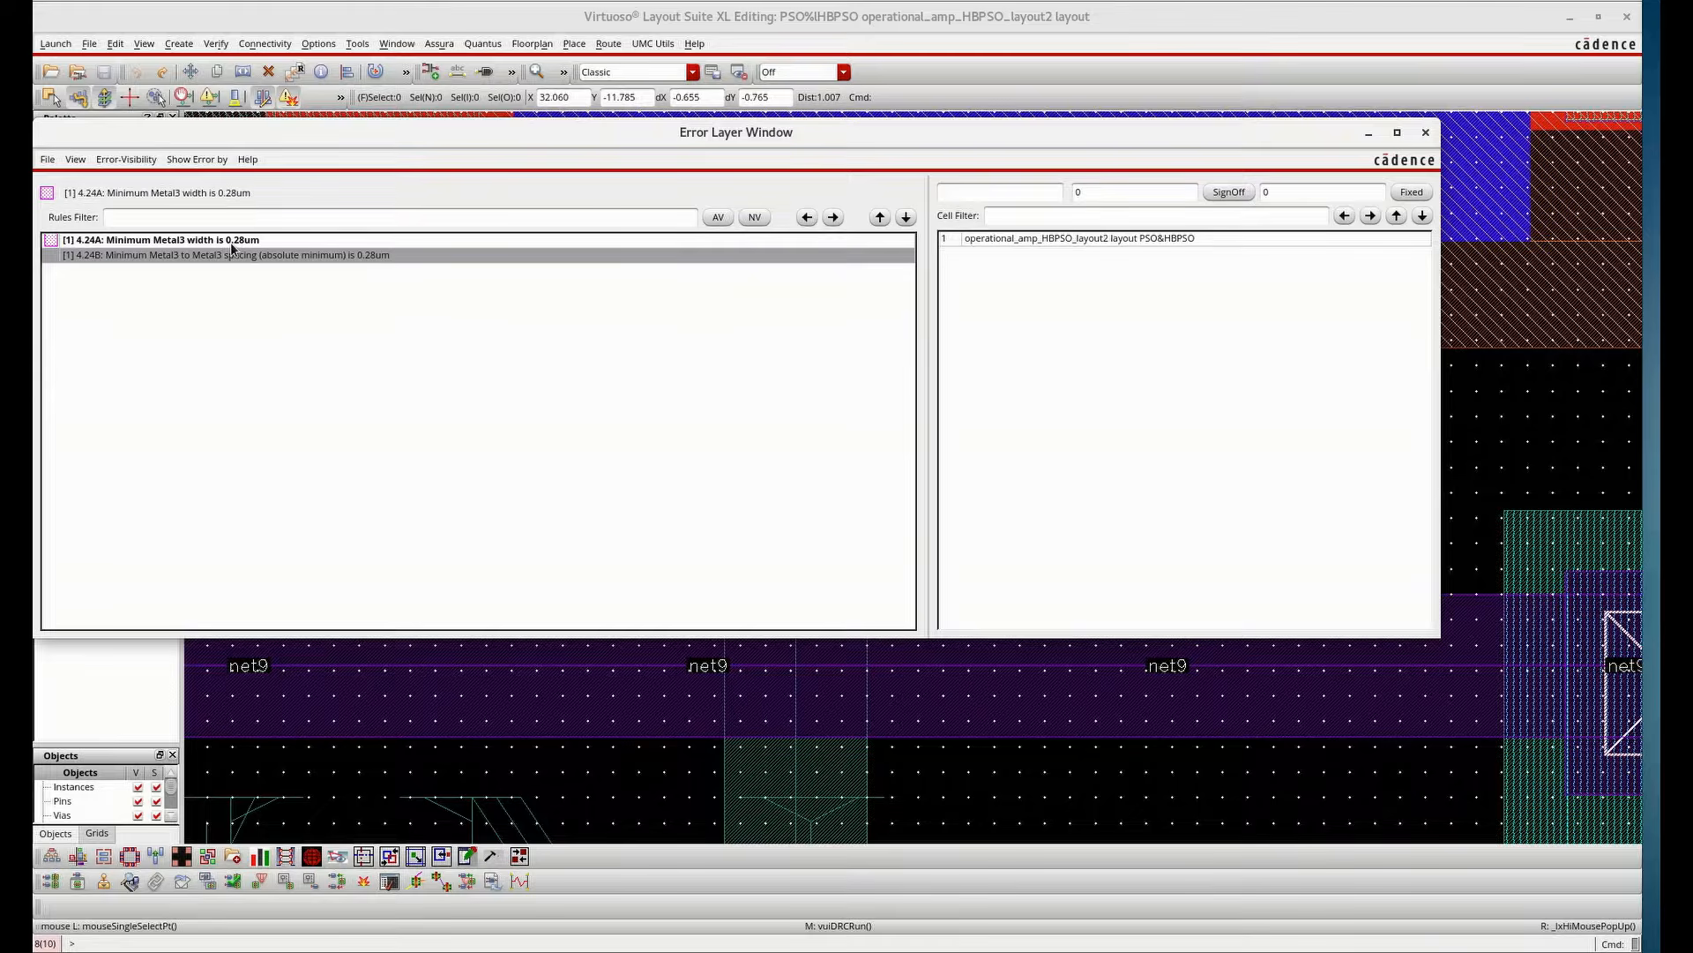
pyautogui.click(832, 217)
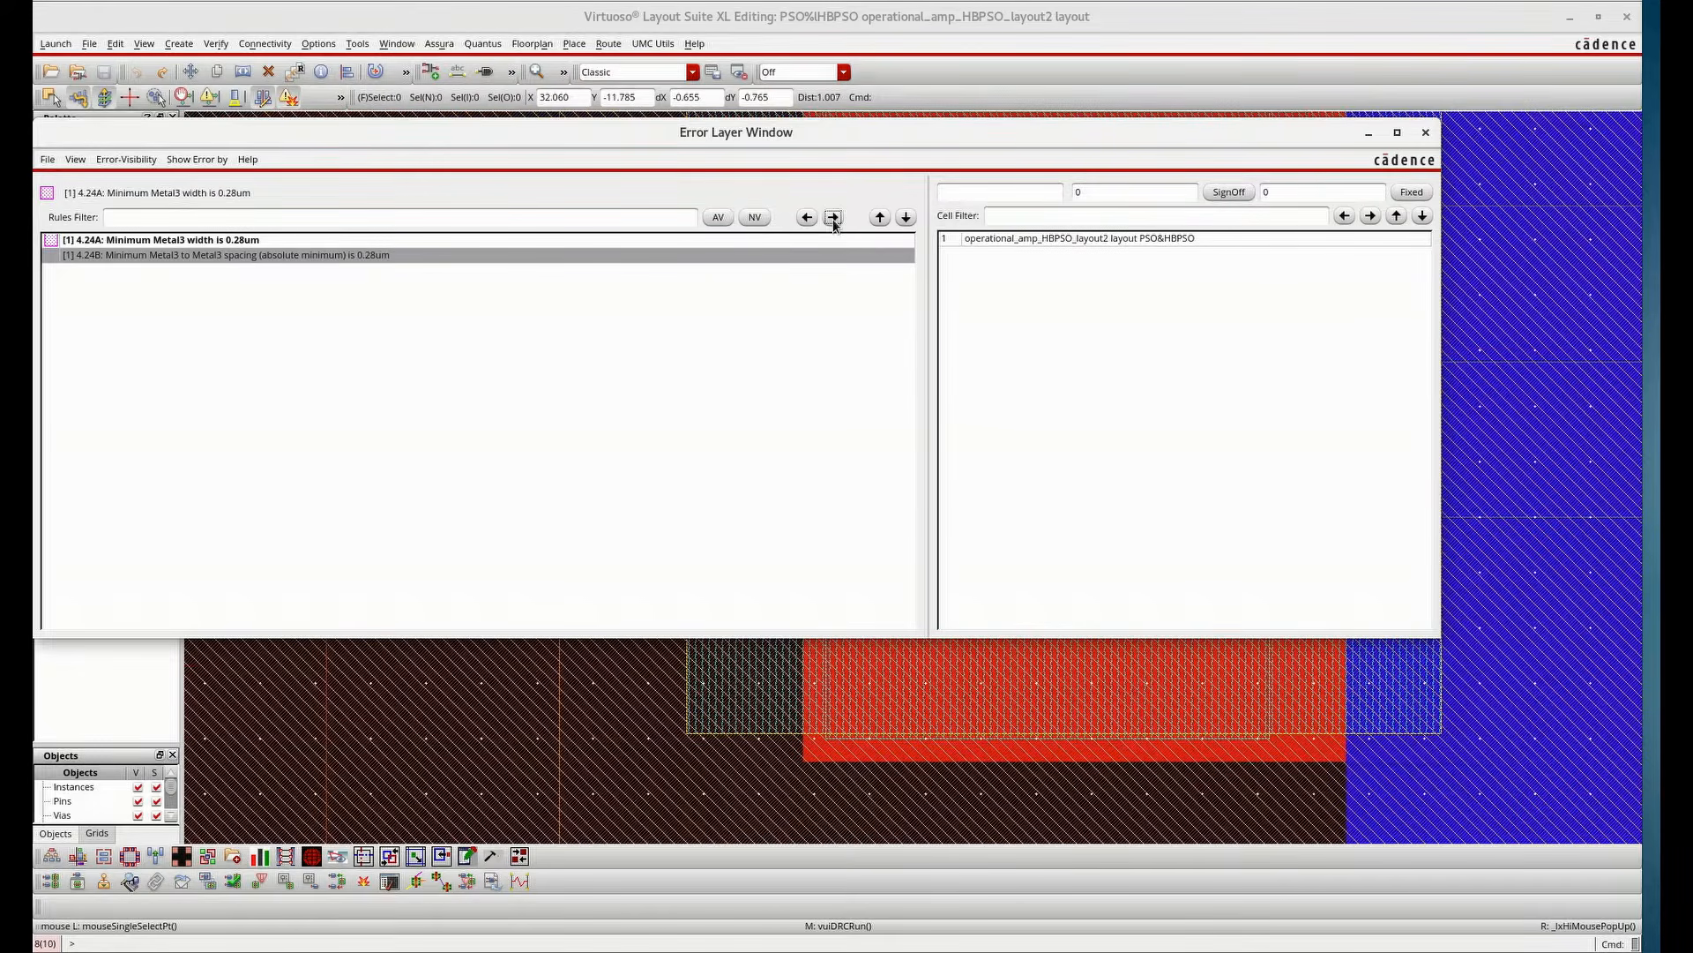
pyautogui.click(1368, 132)
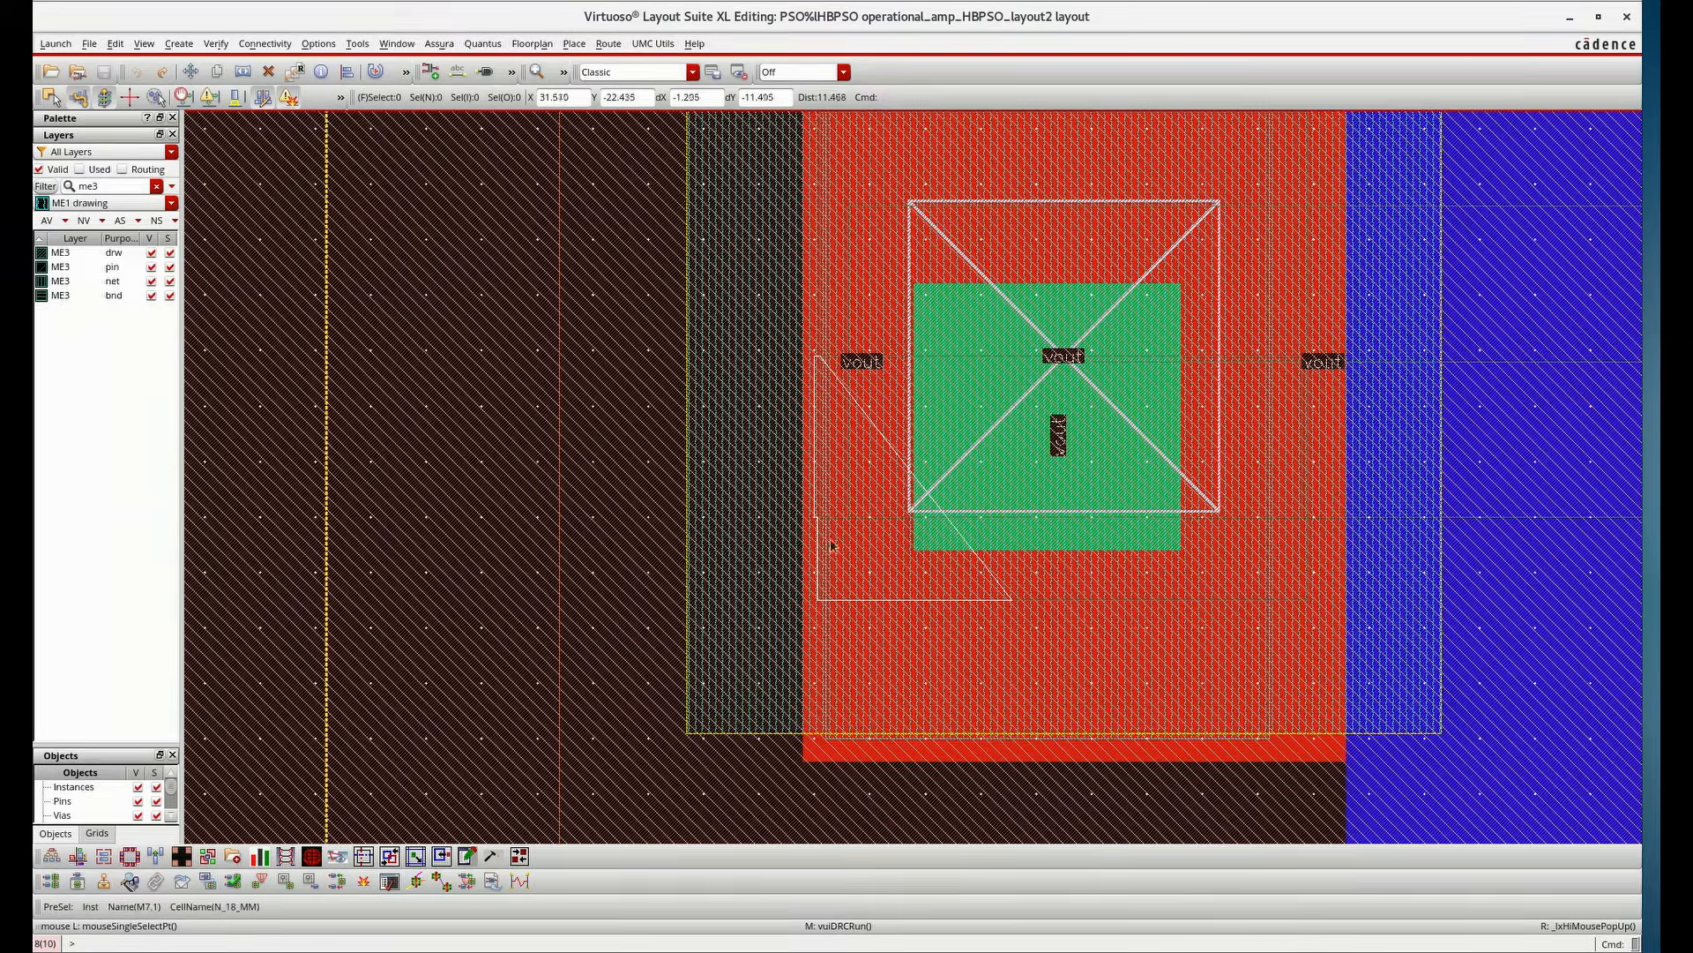
pyautogui.keyDown('ctrl'); pyautogui.scroll(-2, 885, 559); pyautogui.keyUp('ctrl')
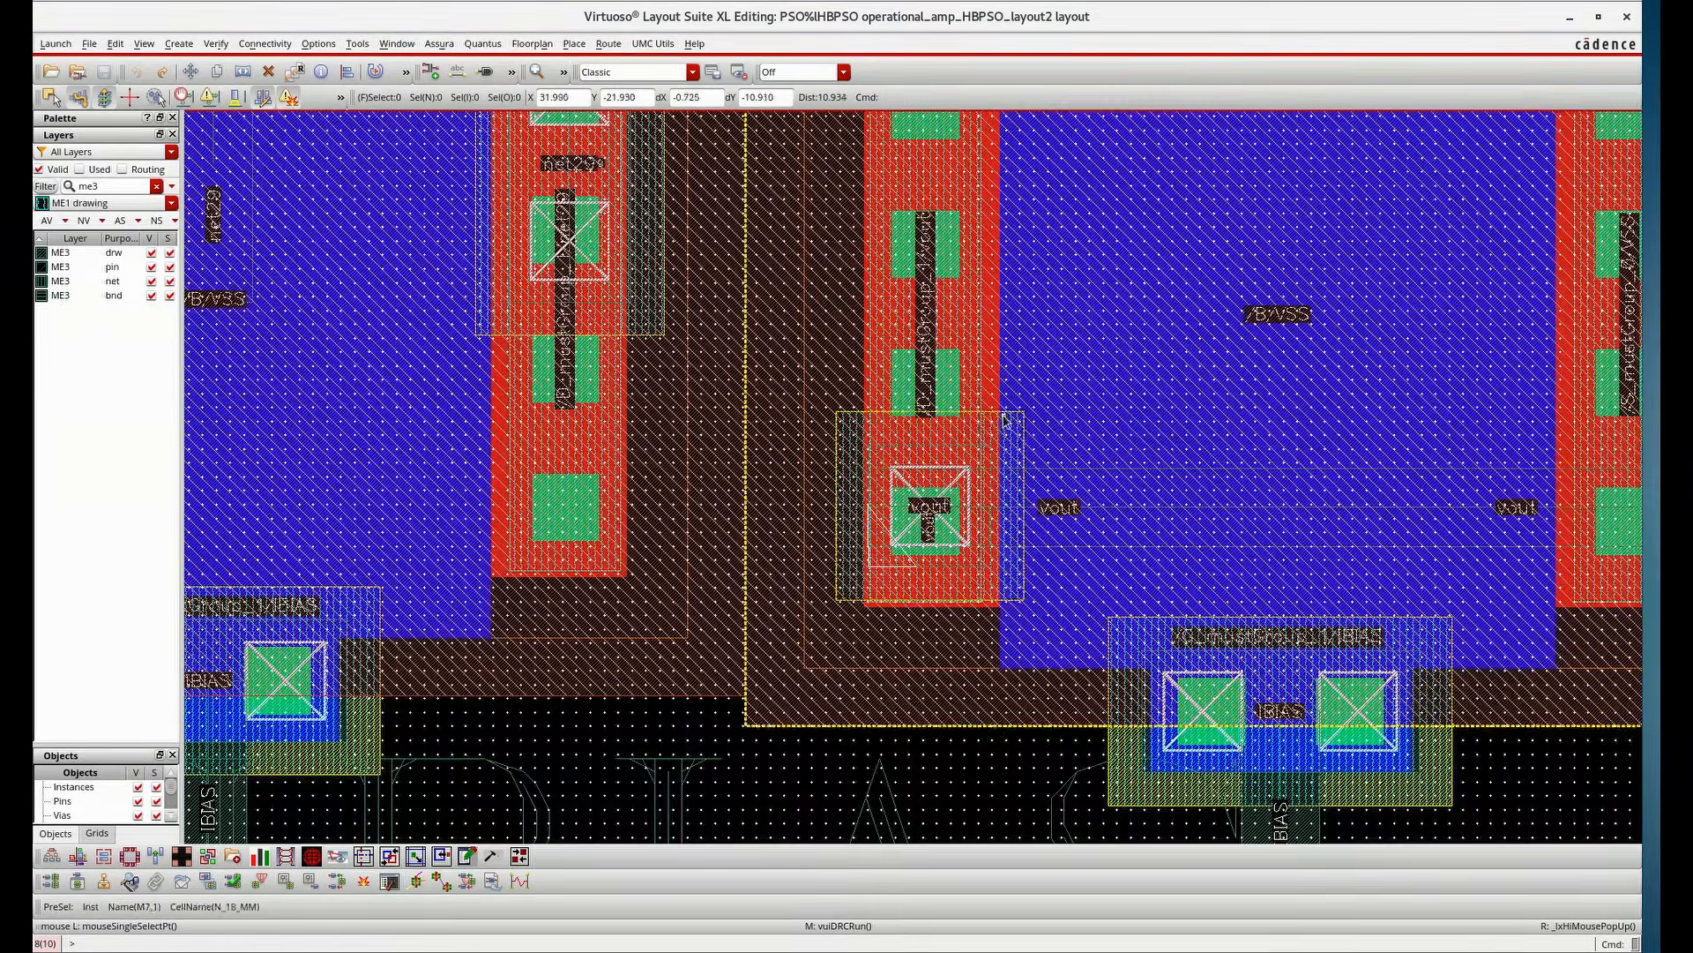
pyautogui.keyDown('ctrl'); pyautogui.scroll(-1, 1019, 451); pyautogui.keyUp('ctrl')
pyautogui.keyDown('ctrl'); pyautogui.scroll(3, 1019, 452); pyautogui.keyUp('ctrl')
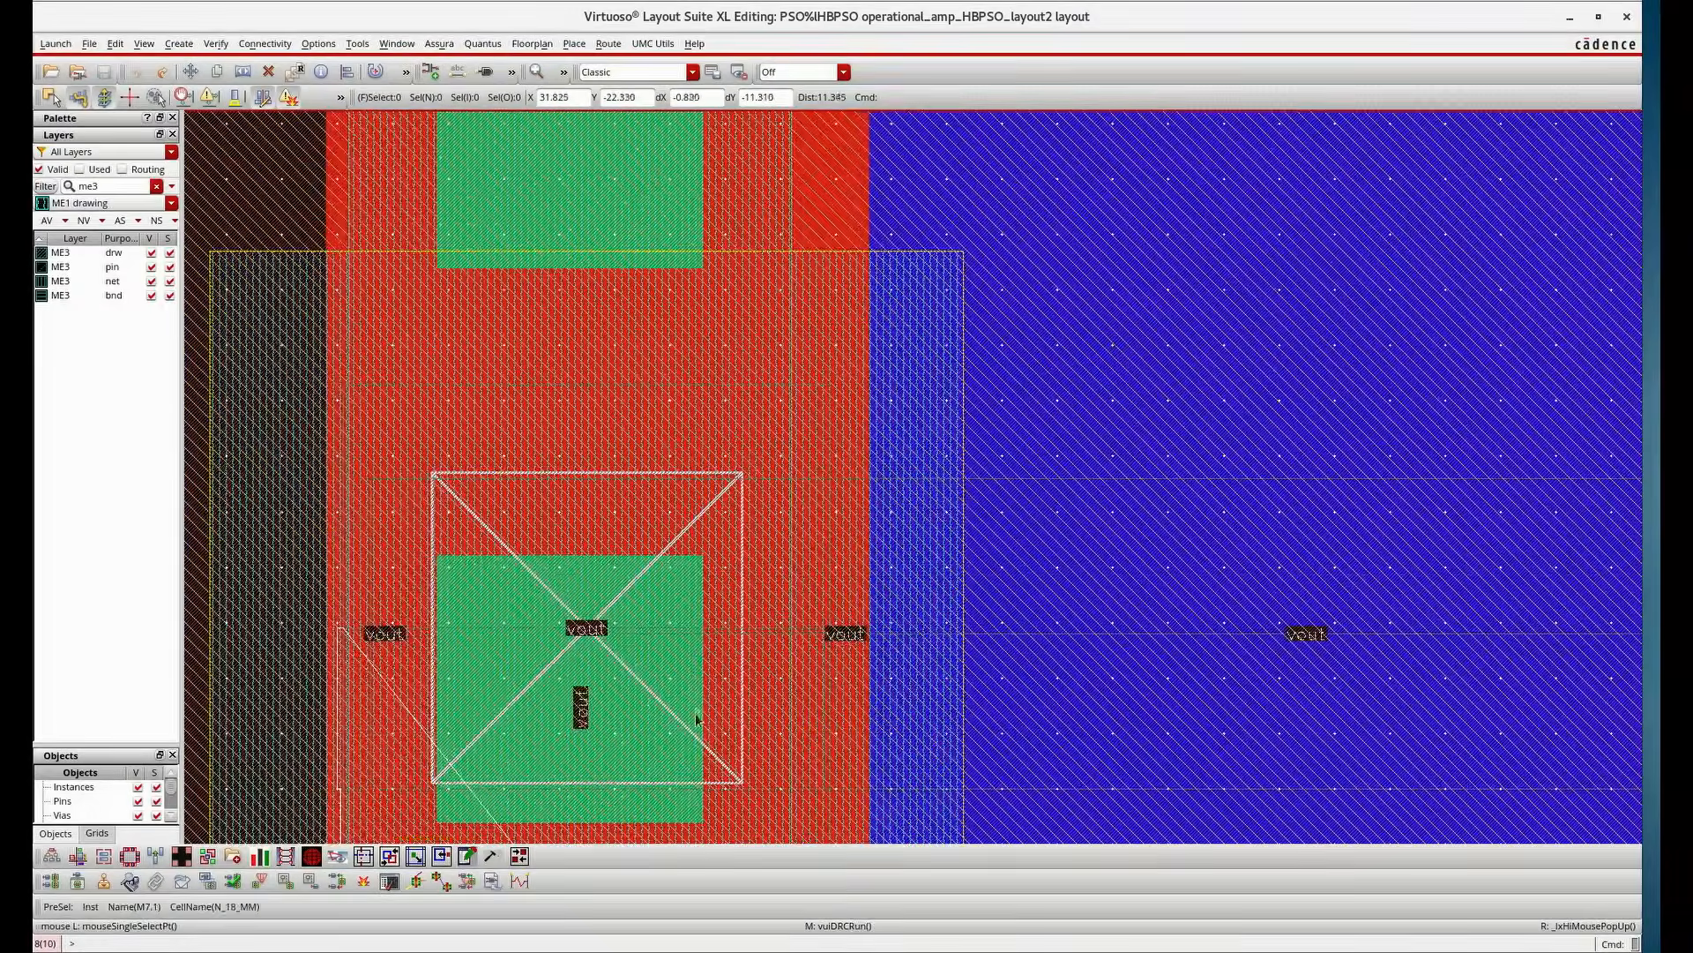
pyautogui.keyDown('ctrl'); pyautogui.scroll(-1, 715, 675); pyautogui.keyUp('ctrl')
pyautogui.keyDown('ctrl'); pyautogui.scroll(3, 502, 708); pyautogui.keyUp('ctrl')
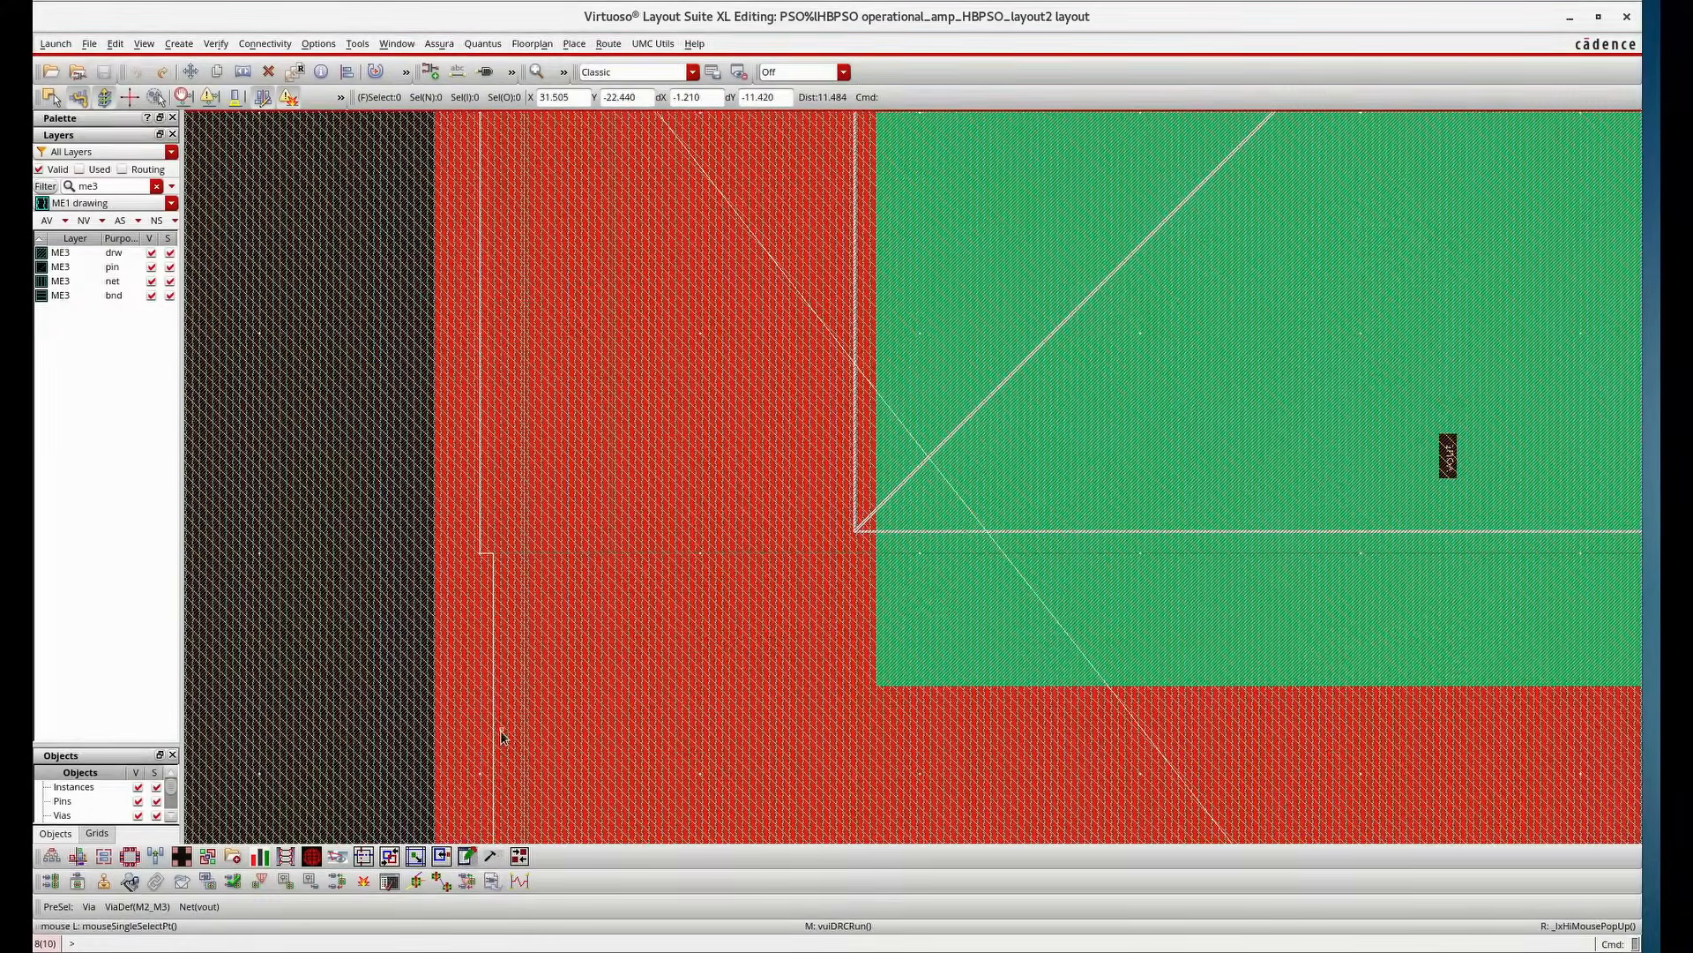
# Clear the layer filter and show only the ME3 layer in the layout
pyautogui.click(81, 221)
pyautogui.doubleClick(108, 188)
pyautogui.press('BackSpace')
pyautogui.click(84, 222)
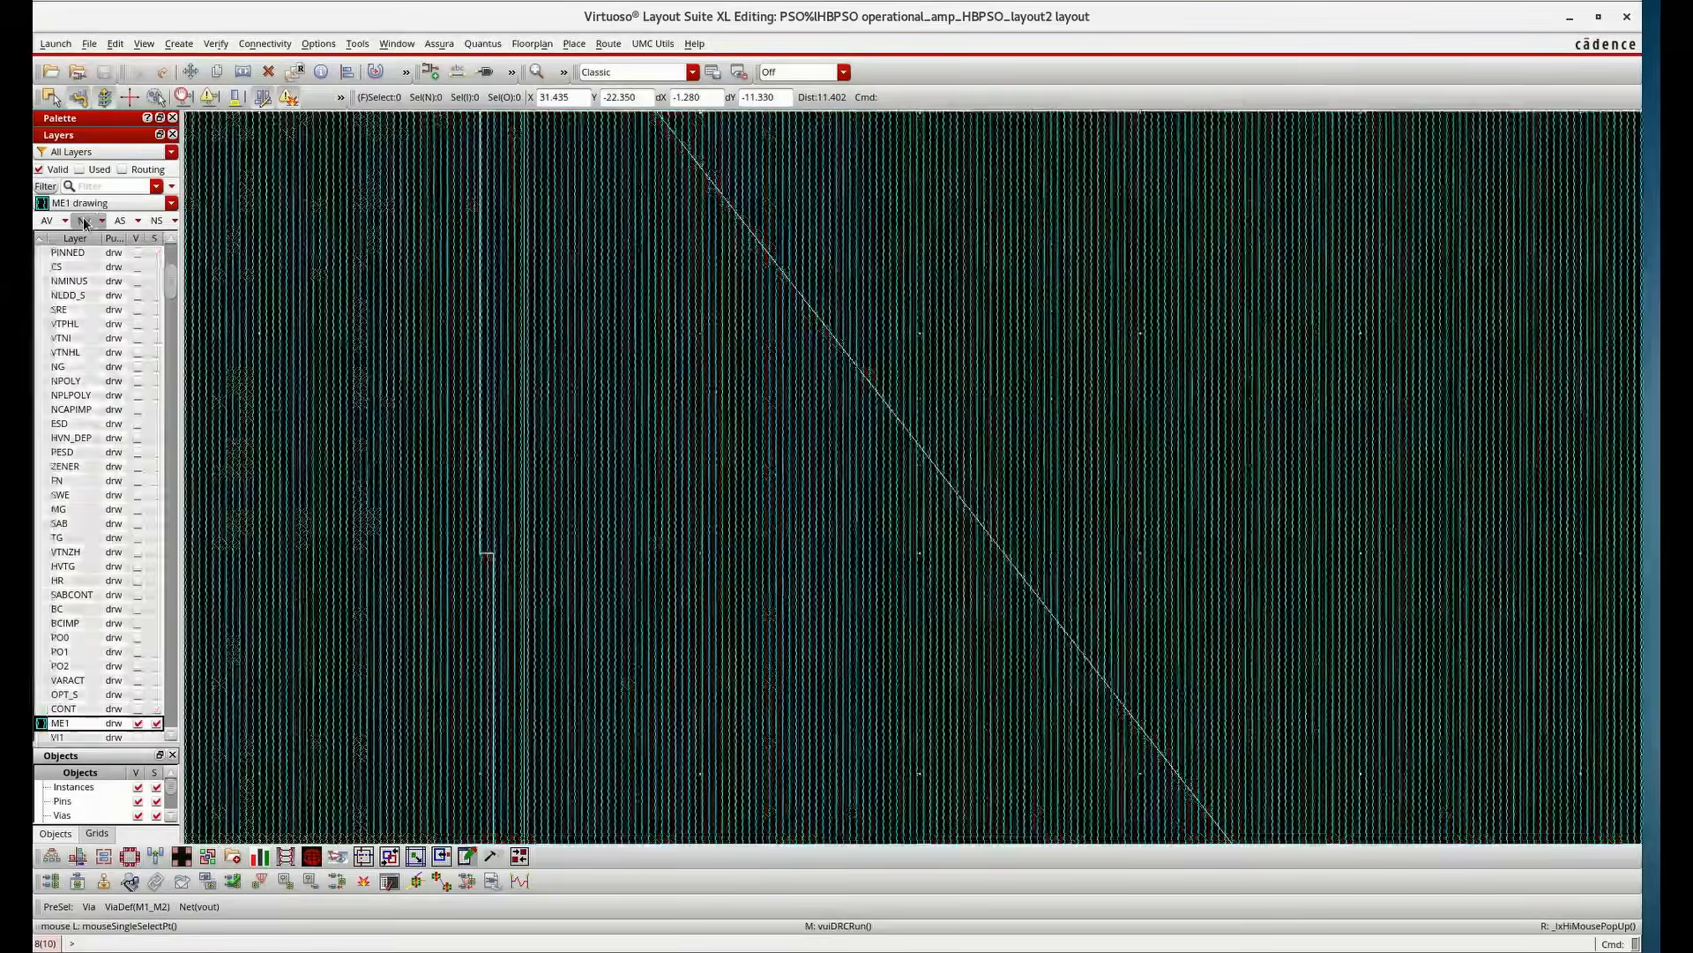
pyautogui.click(100, 203)
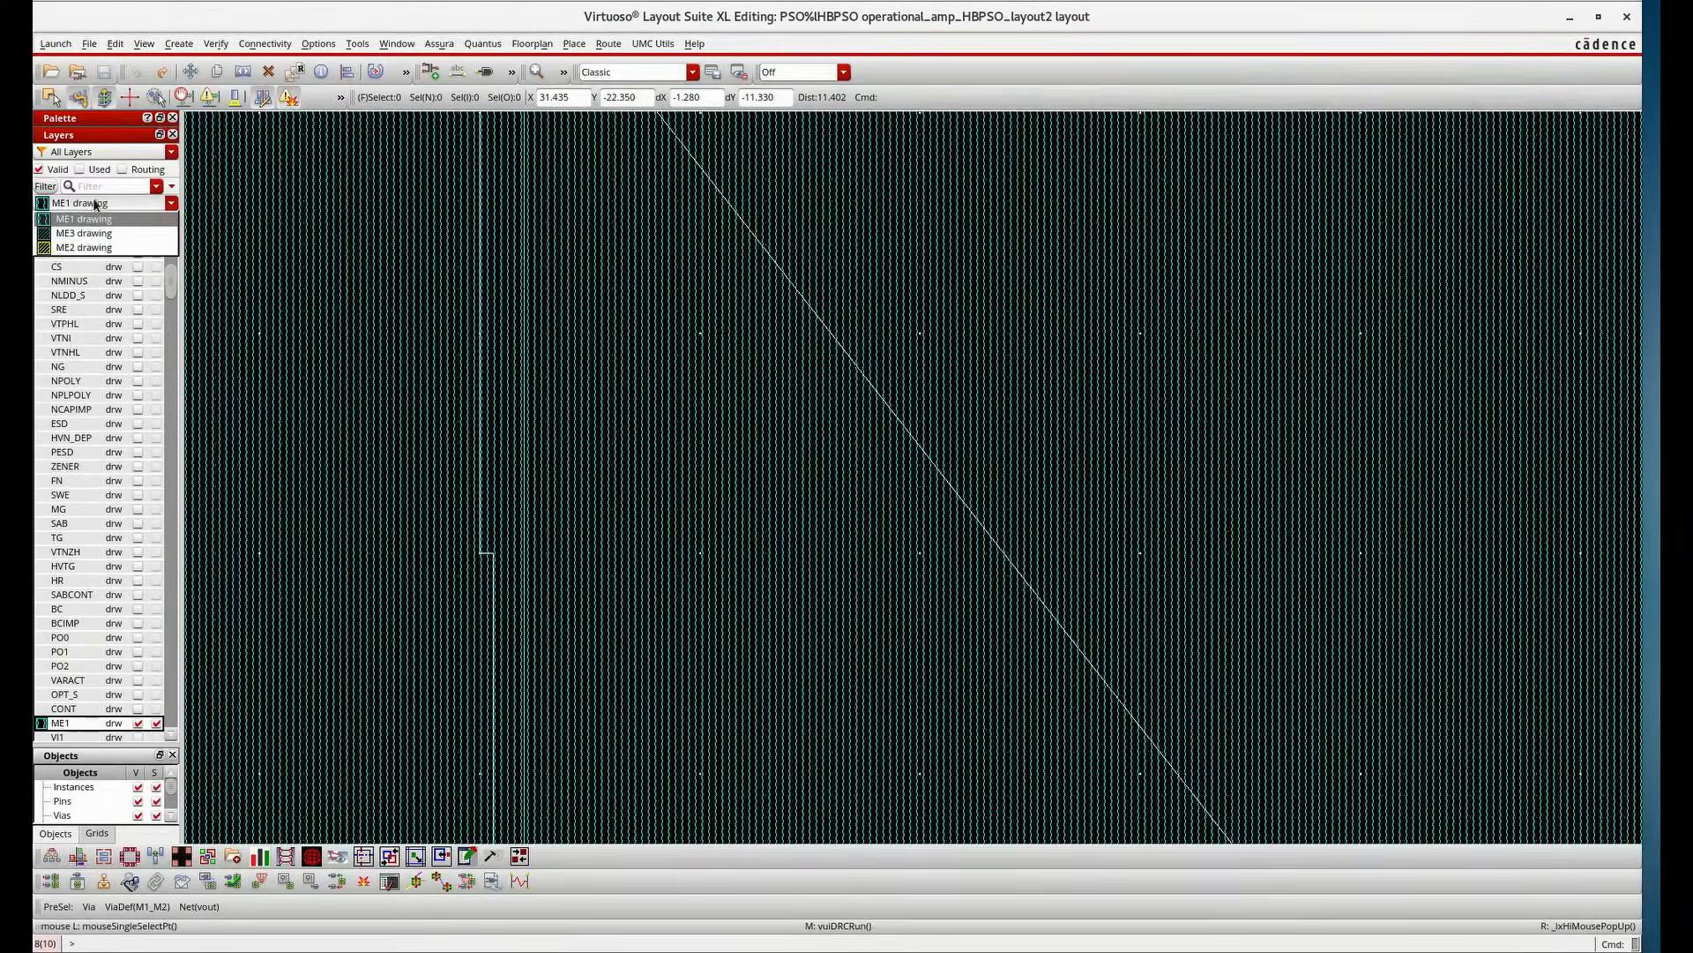
pyautogui.click(84, 233)
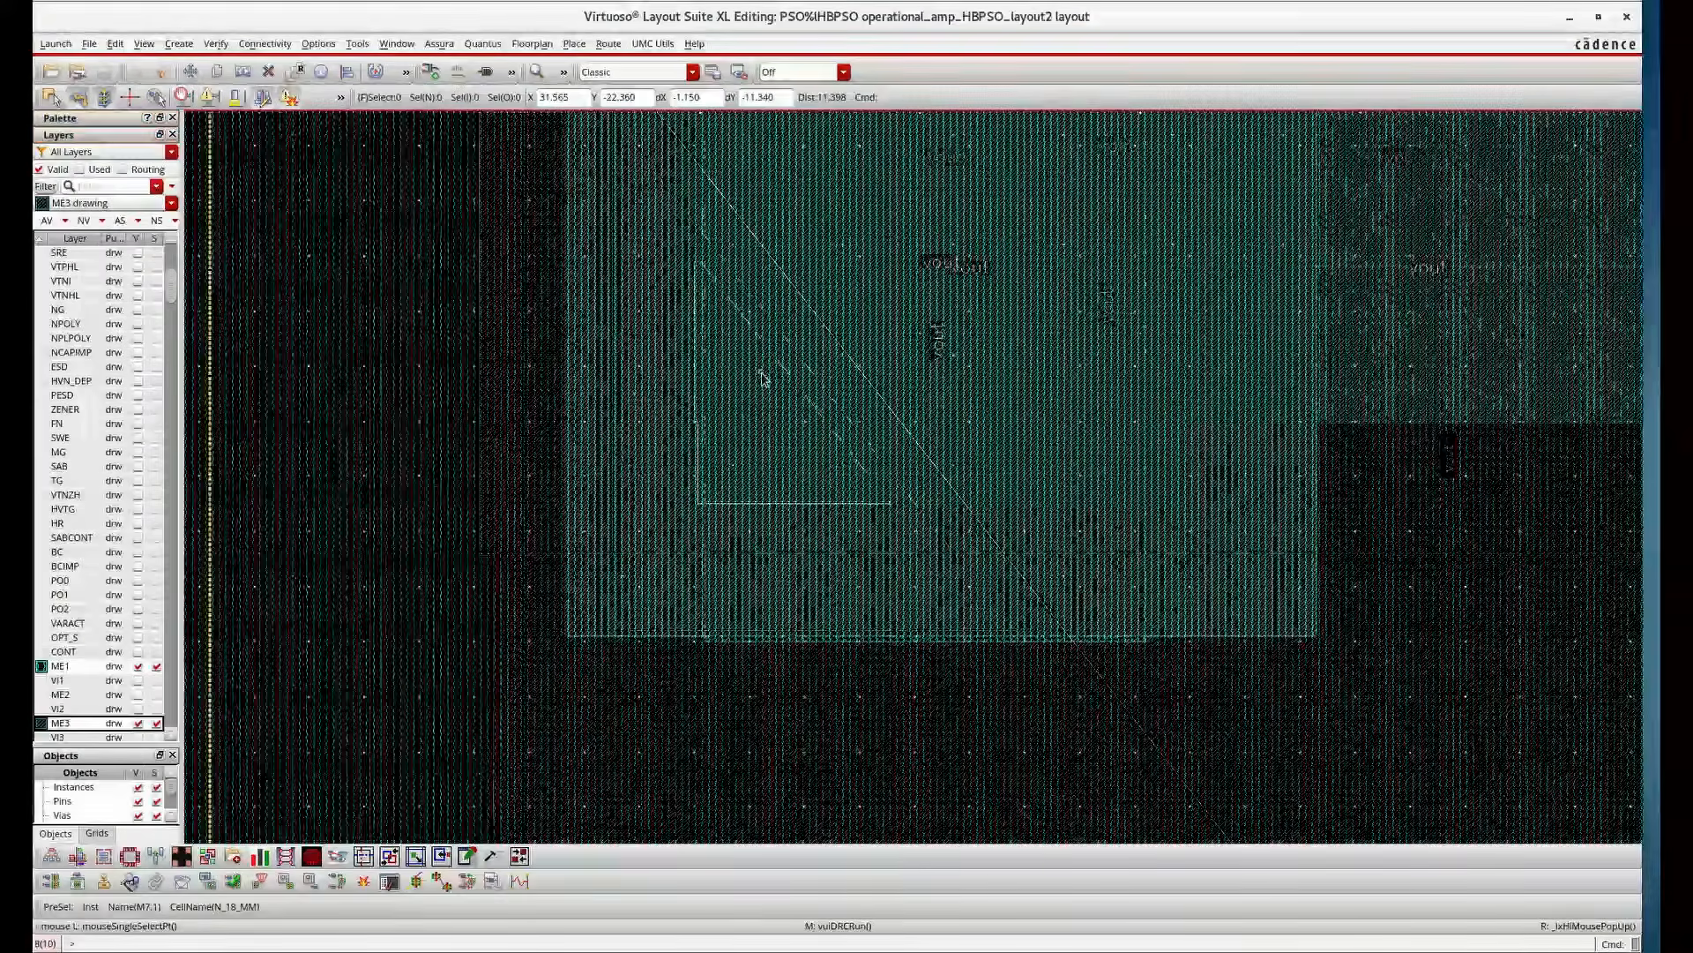
pyautogui.click(138, 665)
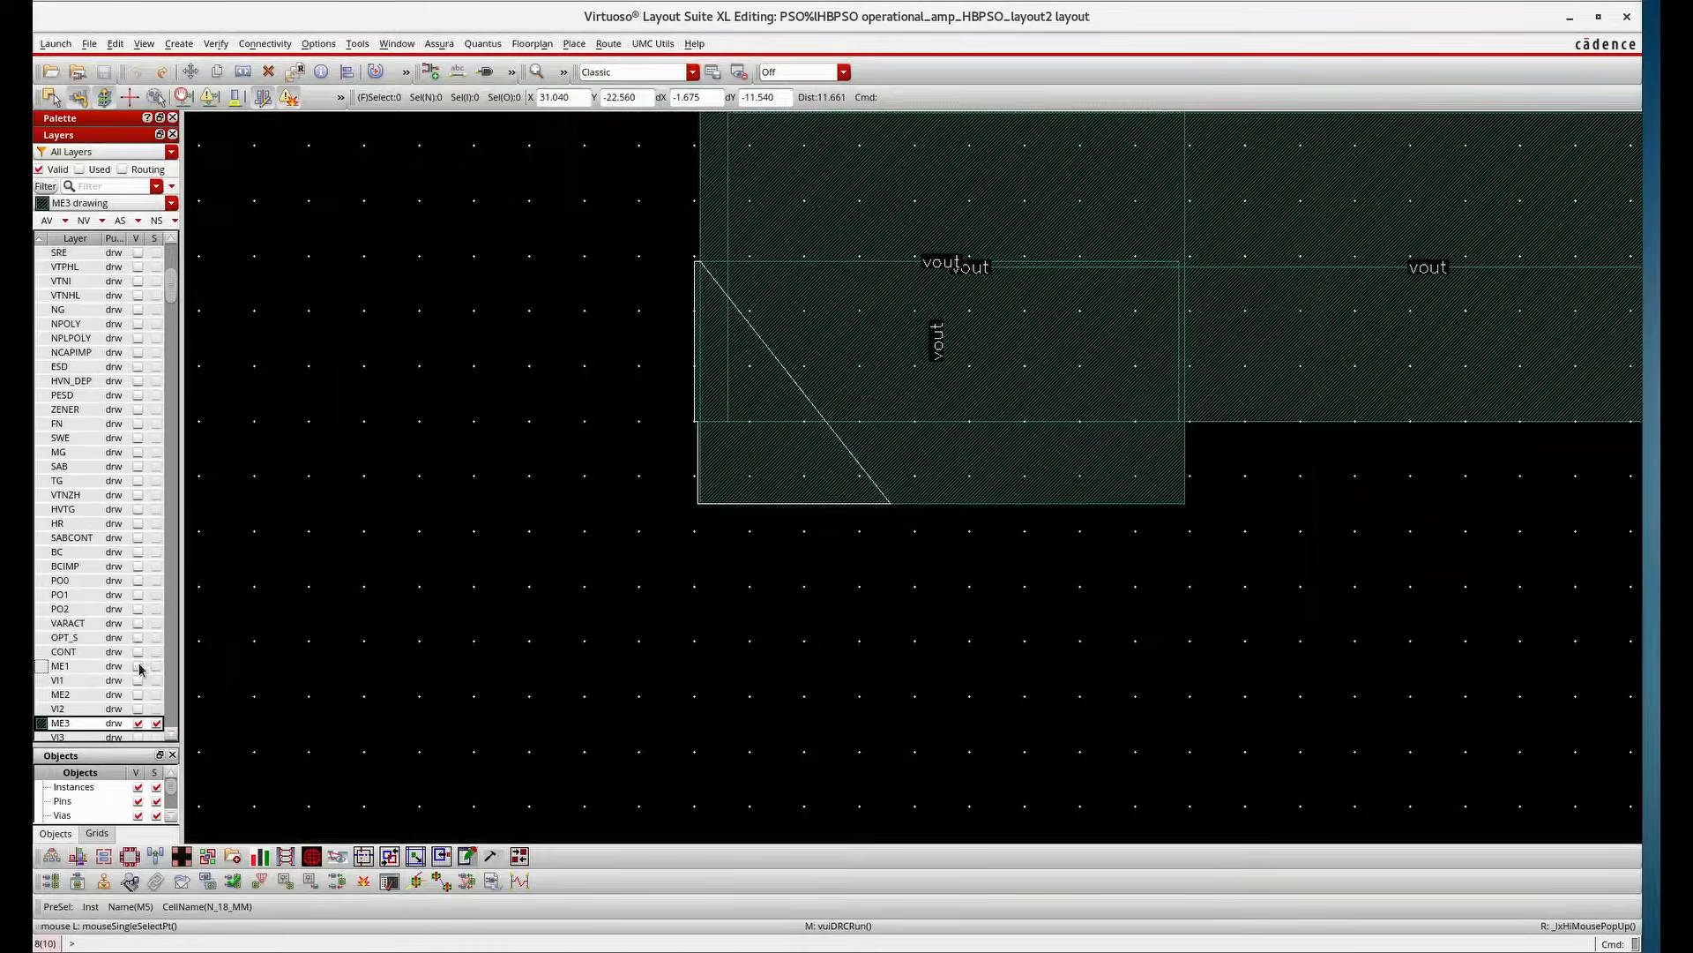
# Delete the M2_M3 via on the vout net at the Metal3 width error
pyautogui.scroll(-3, 754, 547)
pyautogui.scroll(3, 748, 494)
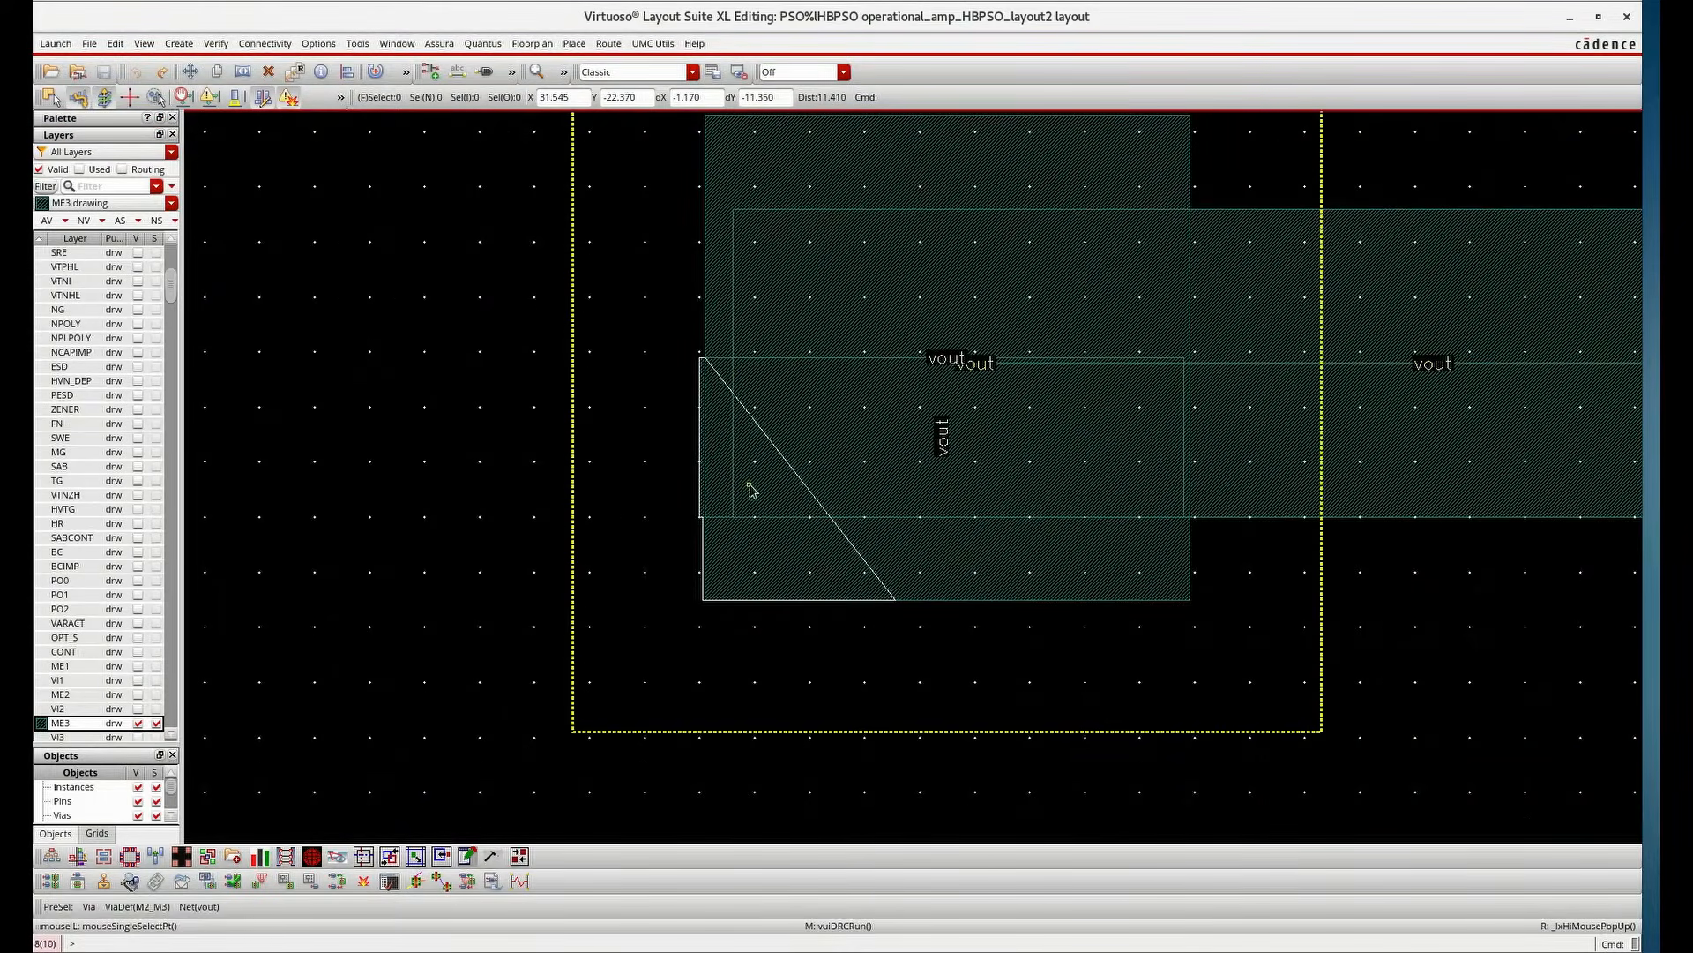
pyautogui.click(703, 377)
pyautogui.click(704, 376)
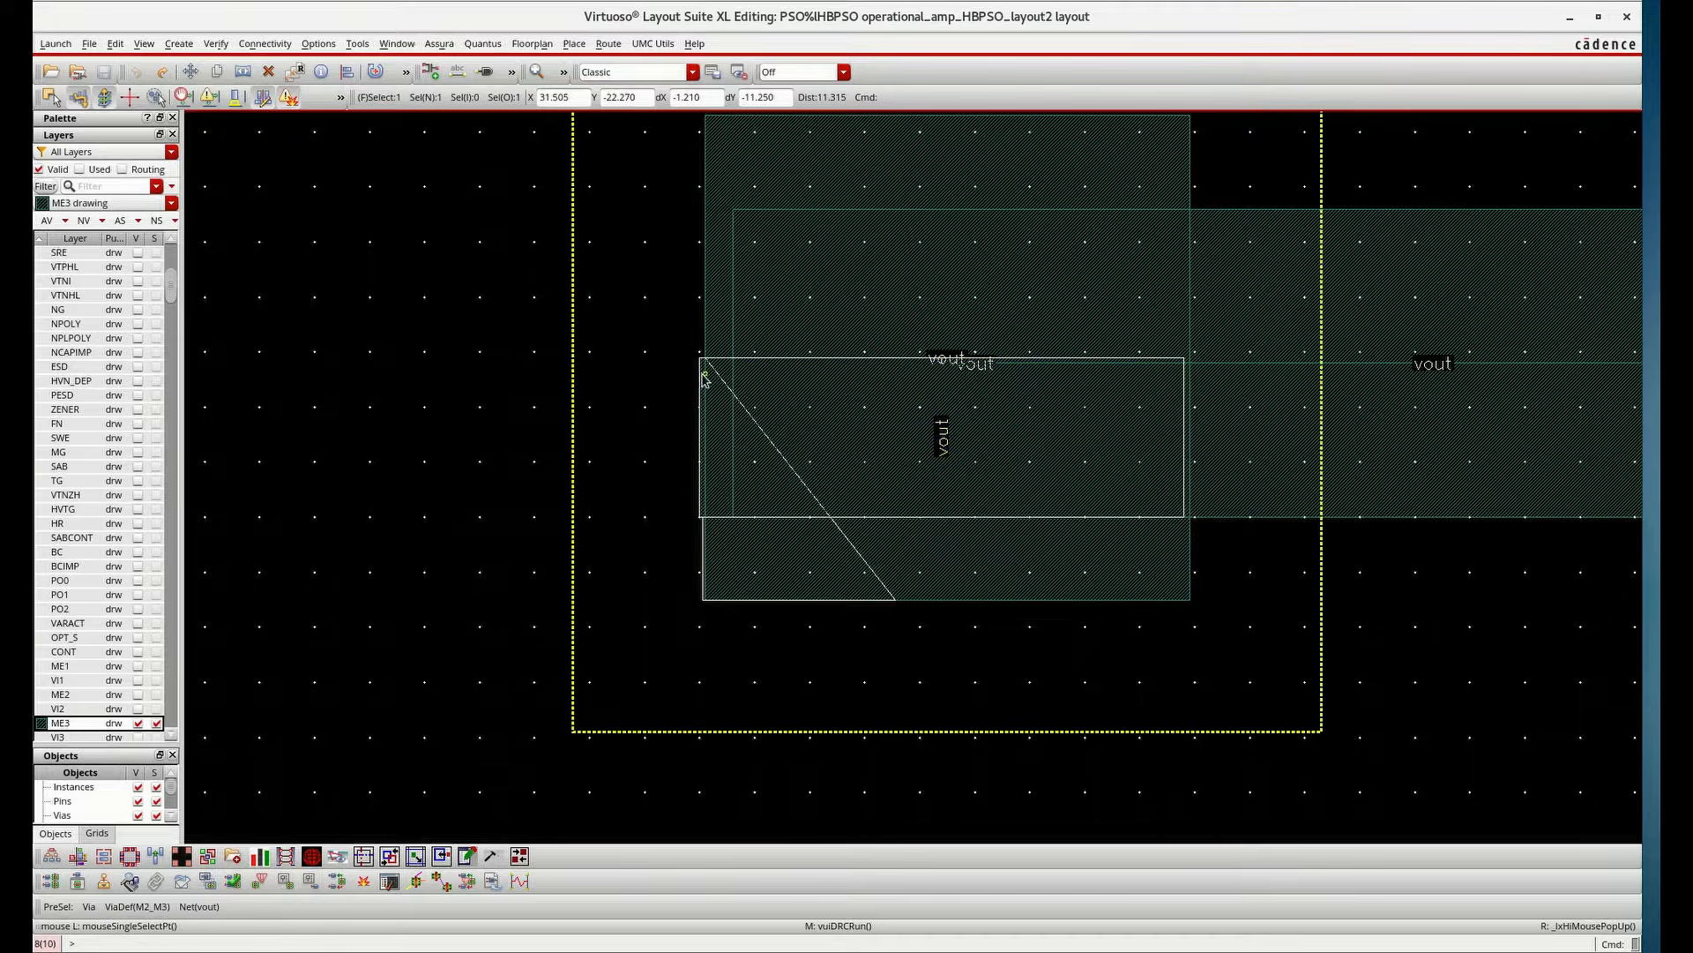
pyautogui.press('Delete')
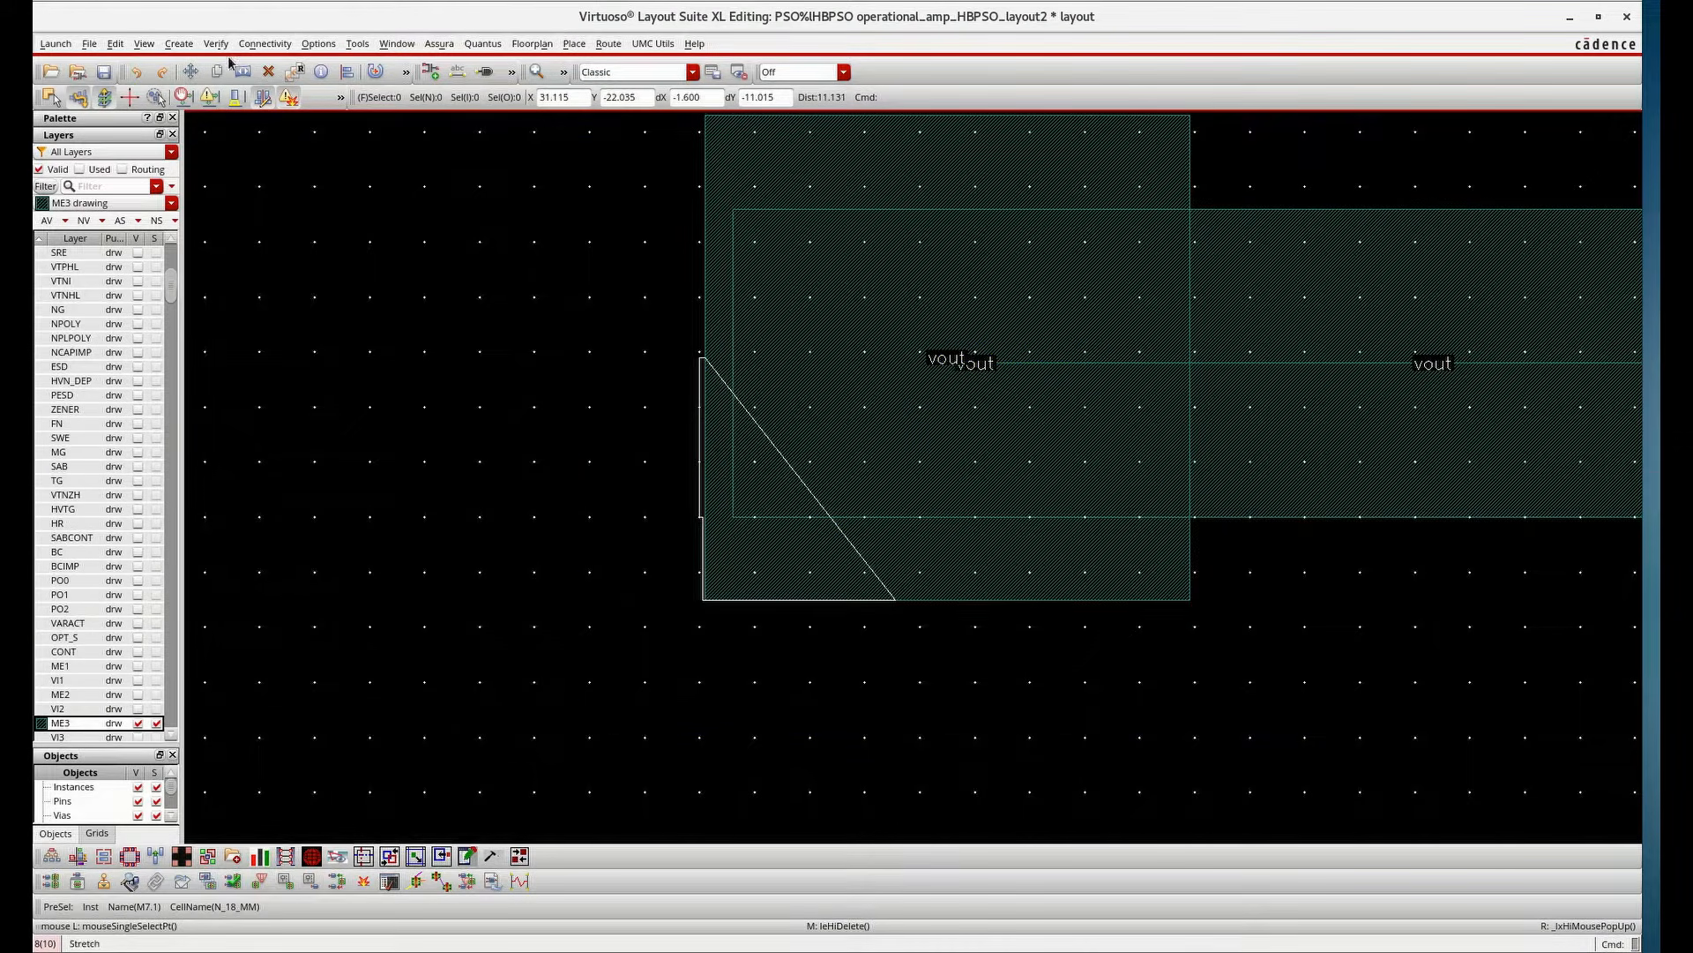
# Save the layout and make all layers visible again
pyautogui.click(105, 72)
pyautogui.click(46, 221)
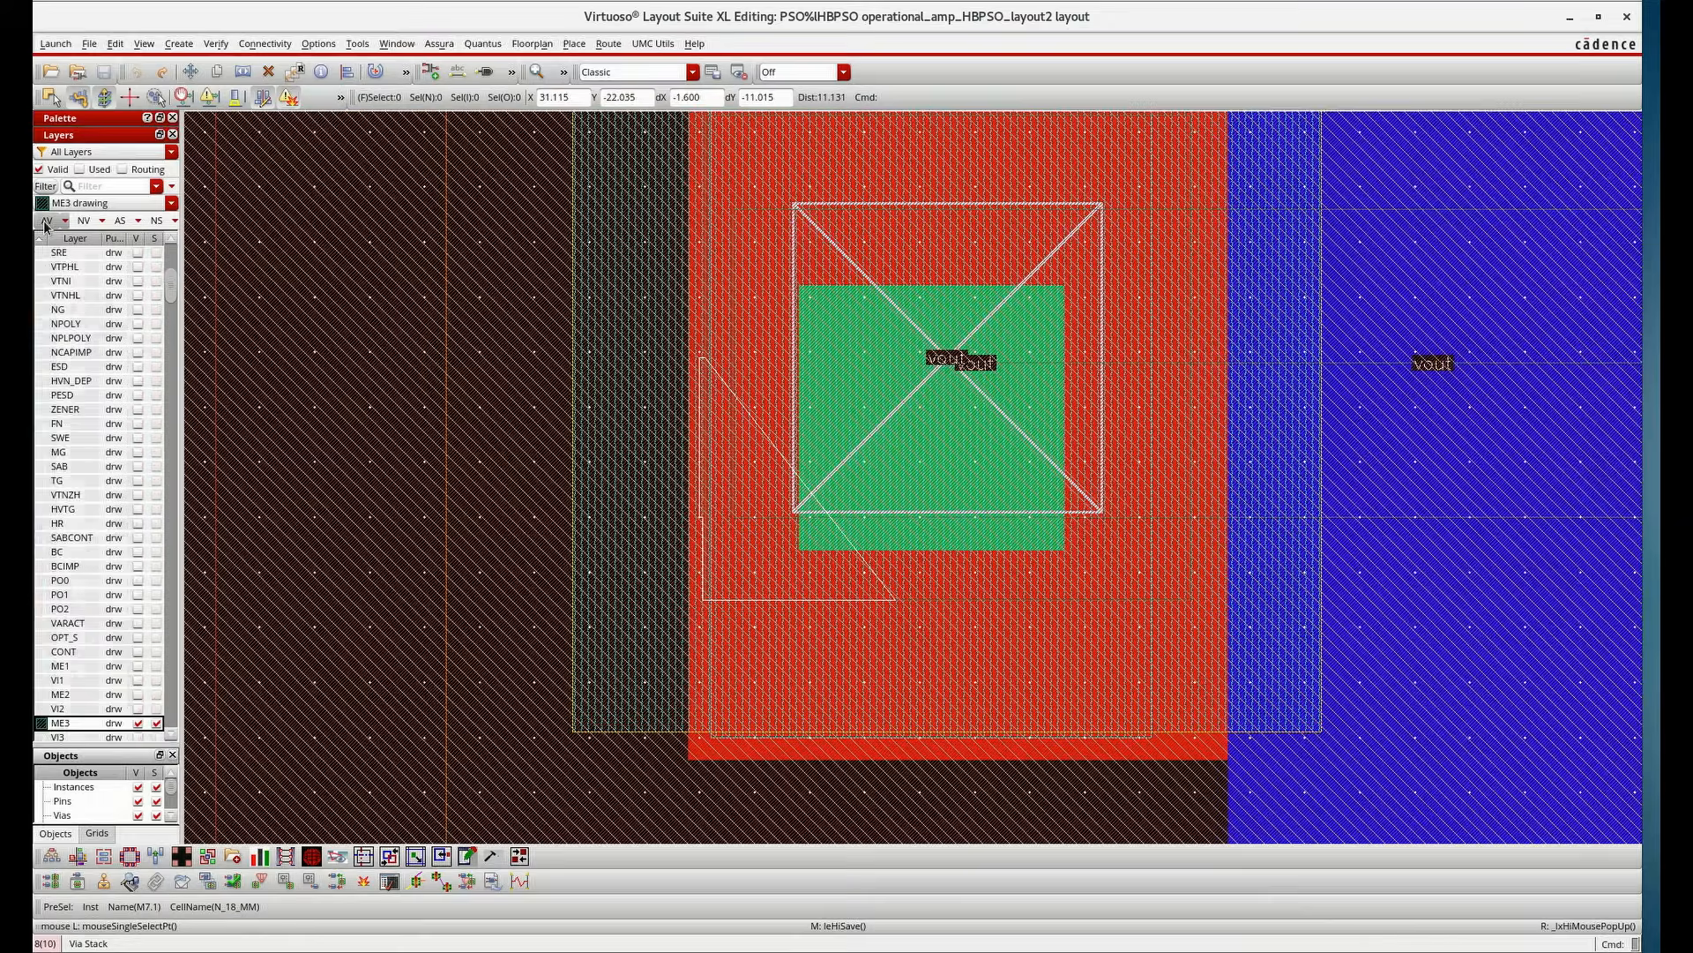
pyautogui.scroll(-5, 753, 409)
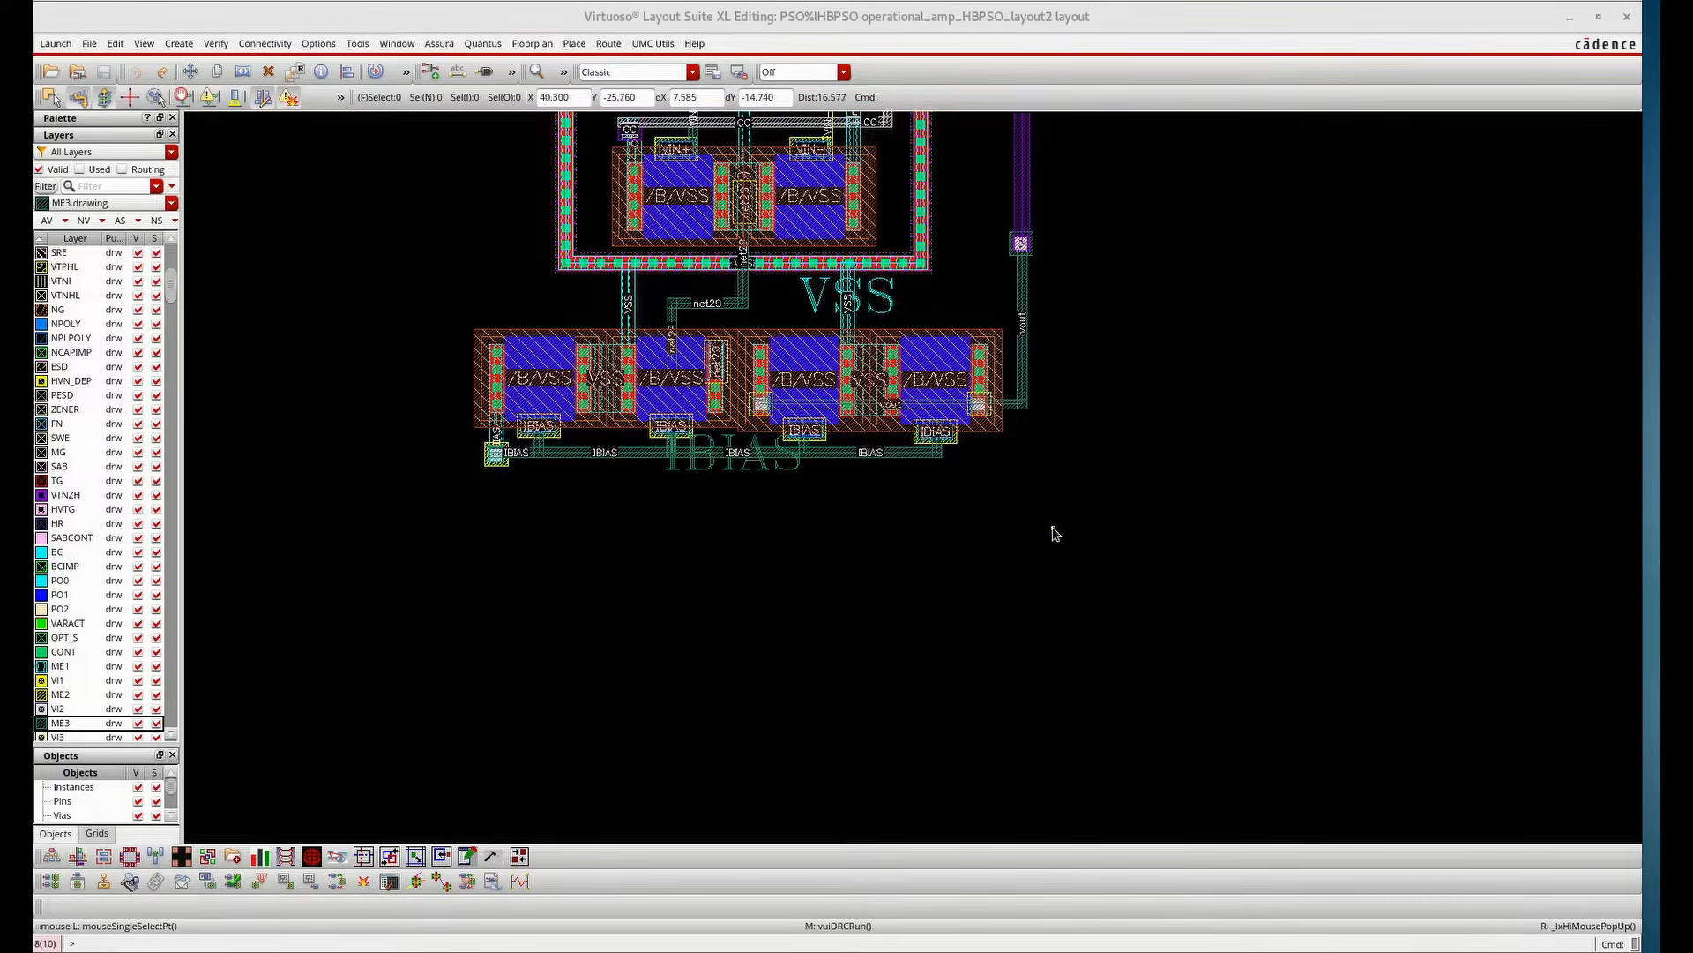
pyautogui.keyDown('ctrl'); pyautogui.scroll(2, 1059, 530); pyautogui.keyUp('ctrl')
pyautogui.keyDown('ctrl'); pyautogui.scroll(-4, 862, 477); pyautogui.keyUp('ctrl')
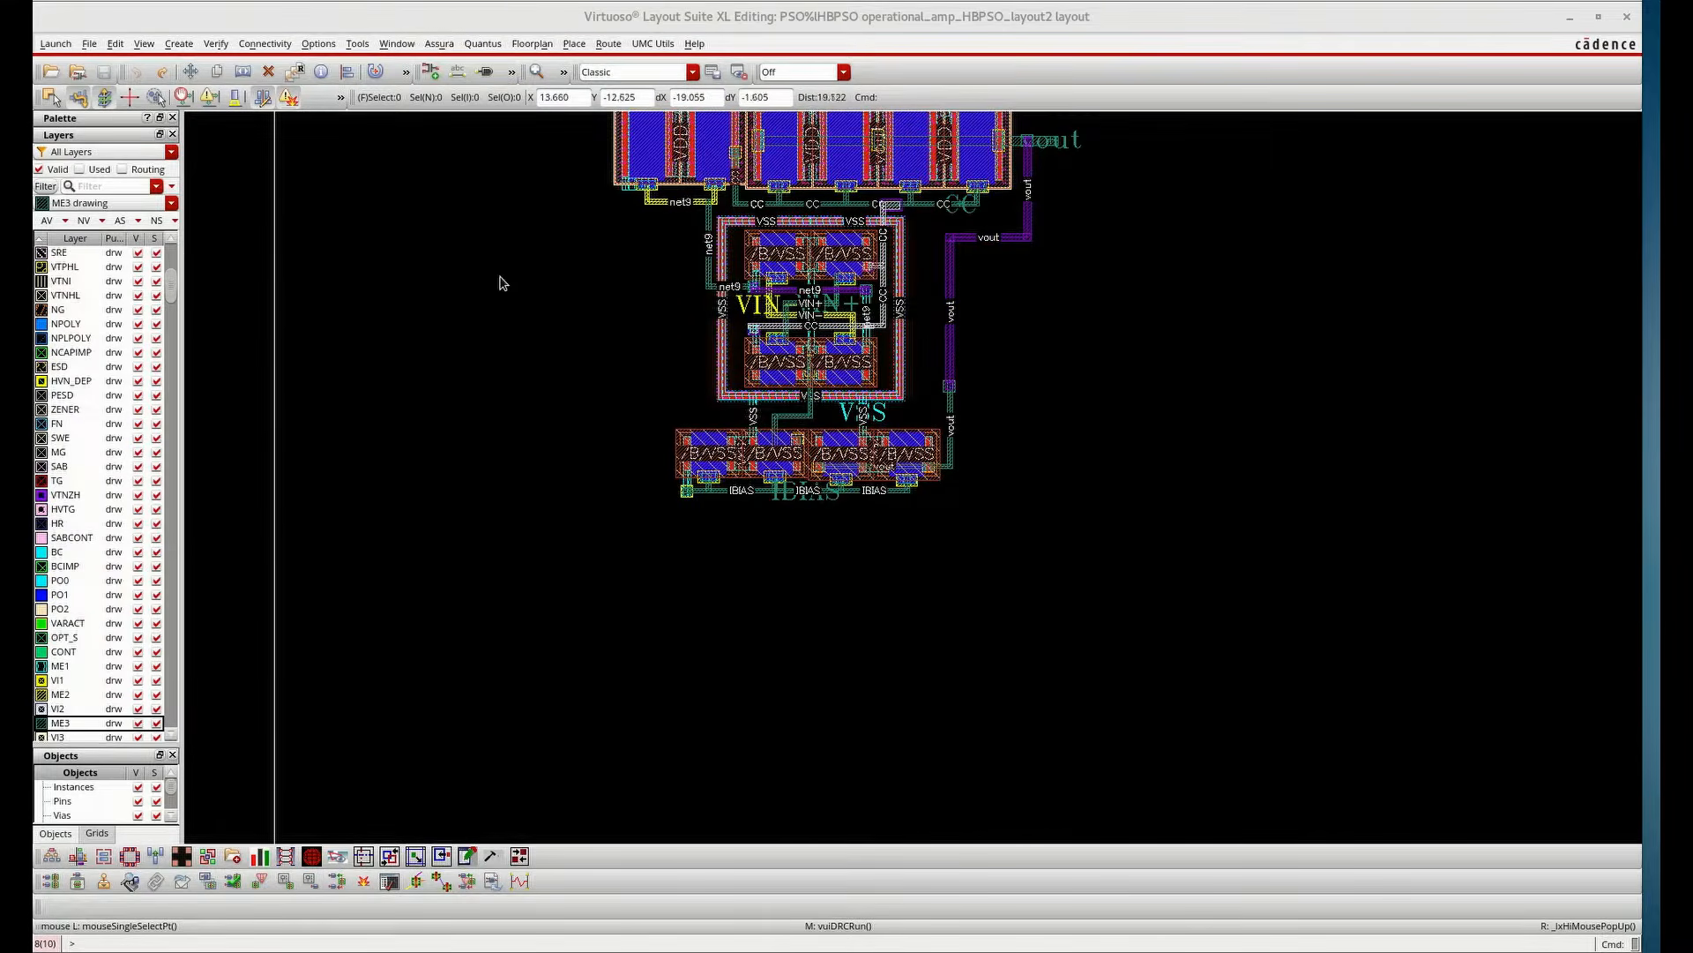
# Run Assura DRC on the layout again and open the results
pyautogui.click(441, 45)
pyautogui.moveTo(482, 44)
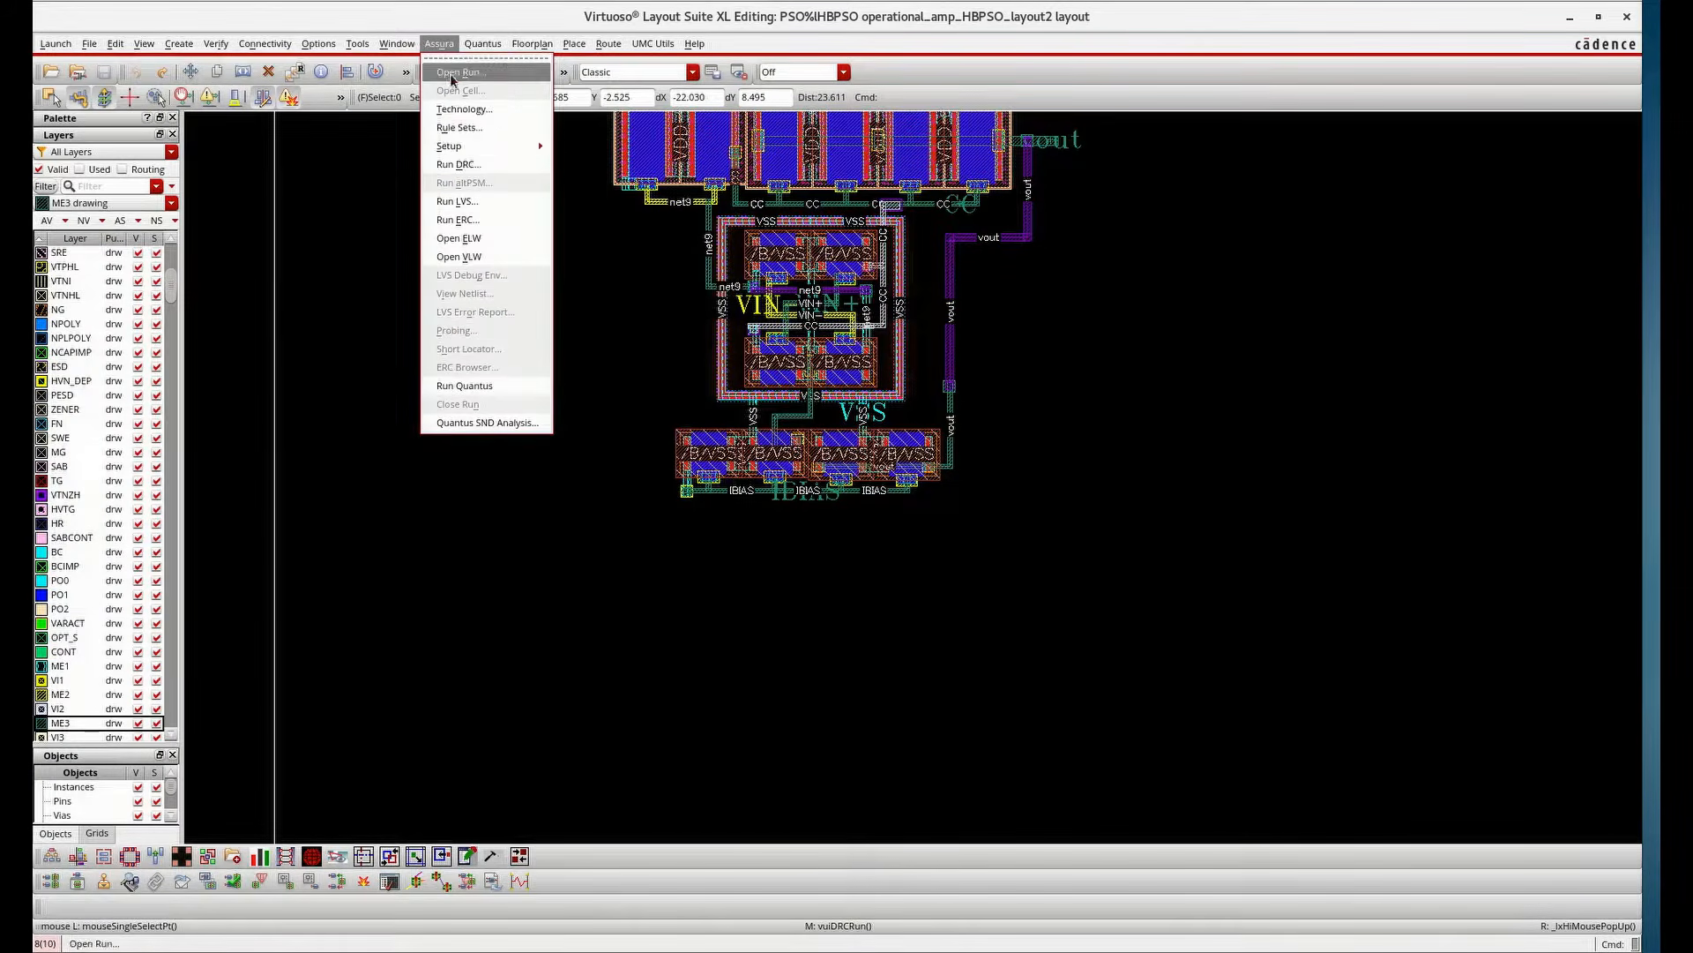
pyautogui.click(459, 165)
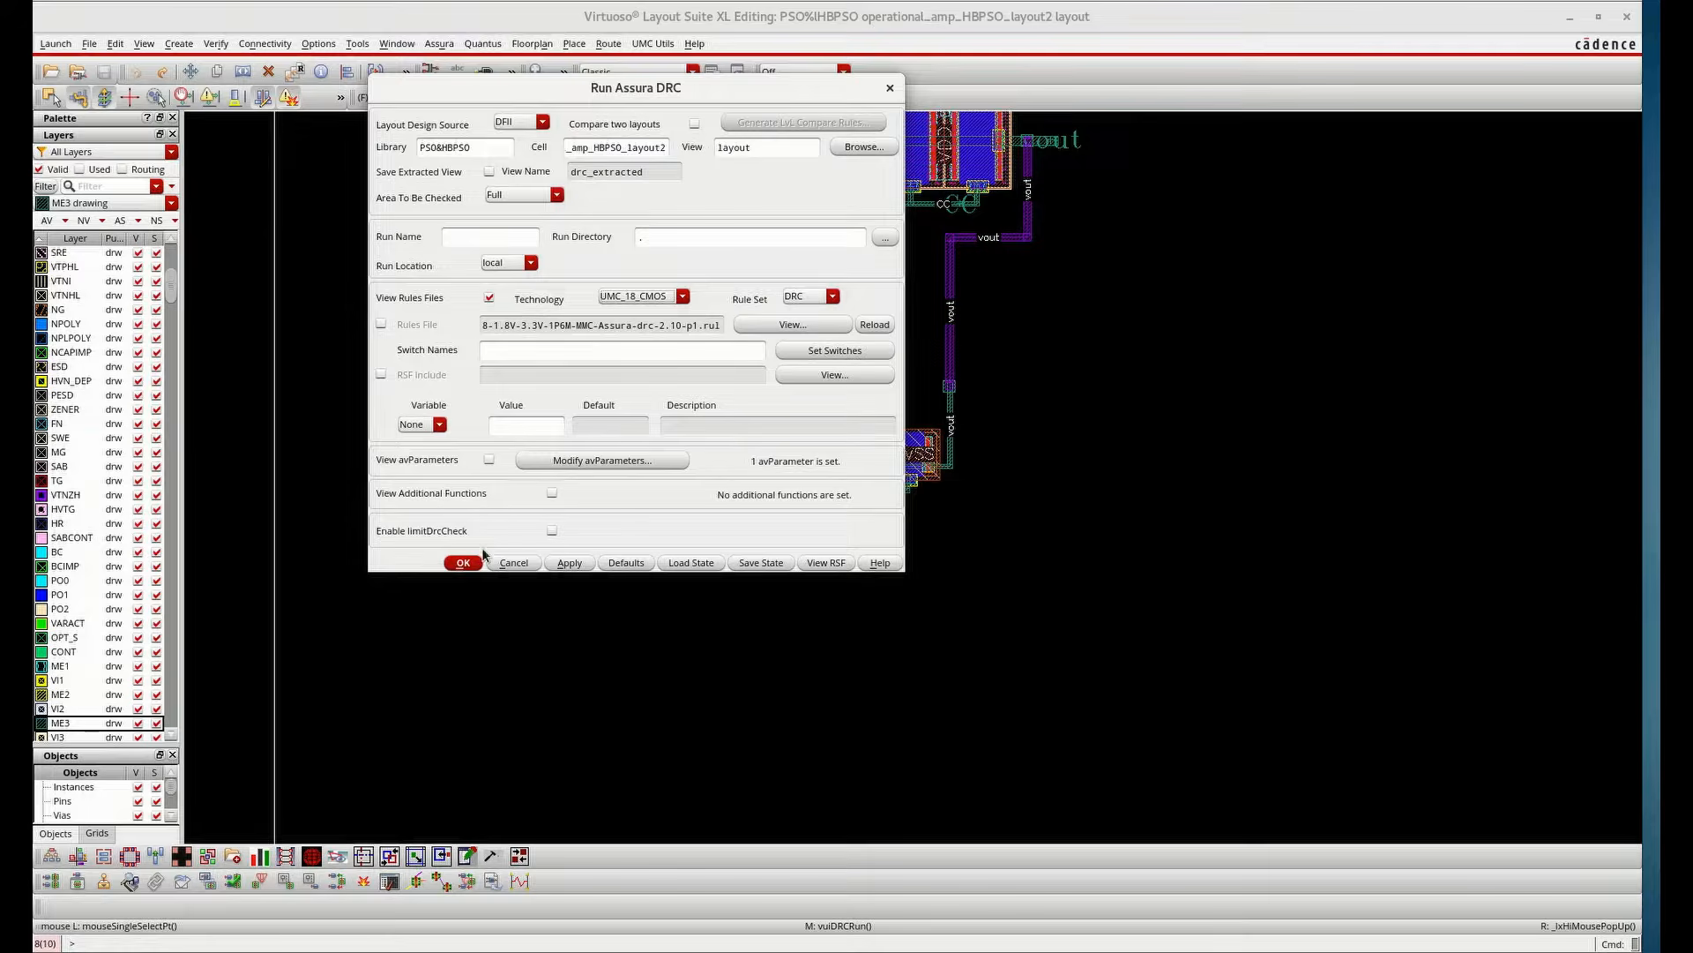
pyautogui.click(462, 563)
pyautogui.press('Return')
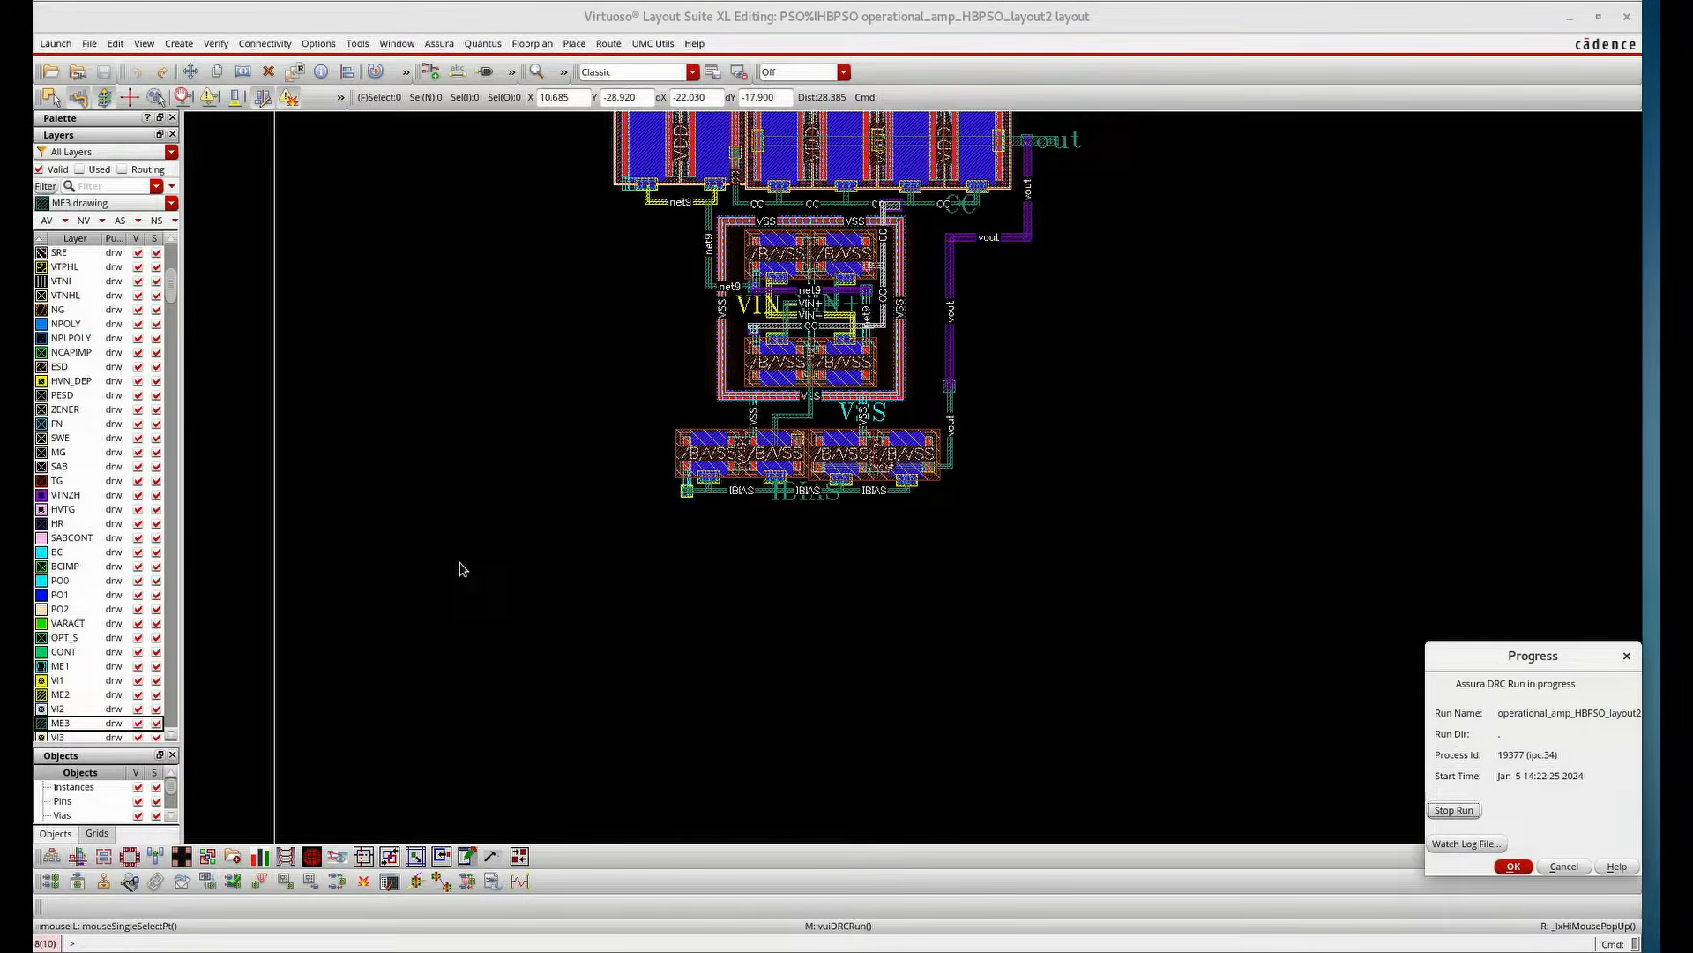
pyautogui.click(778, 484)
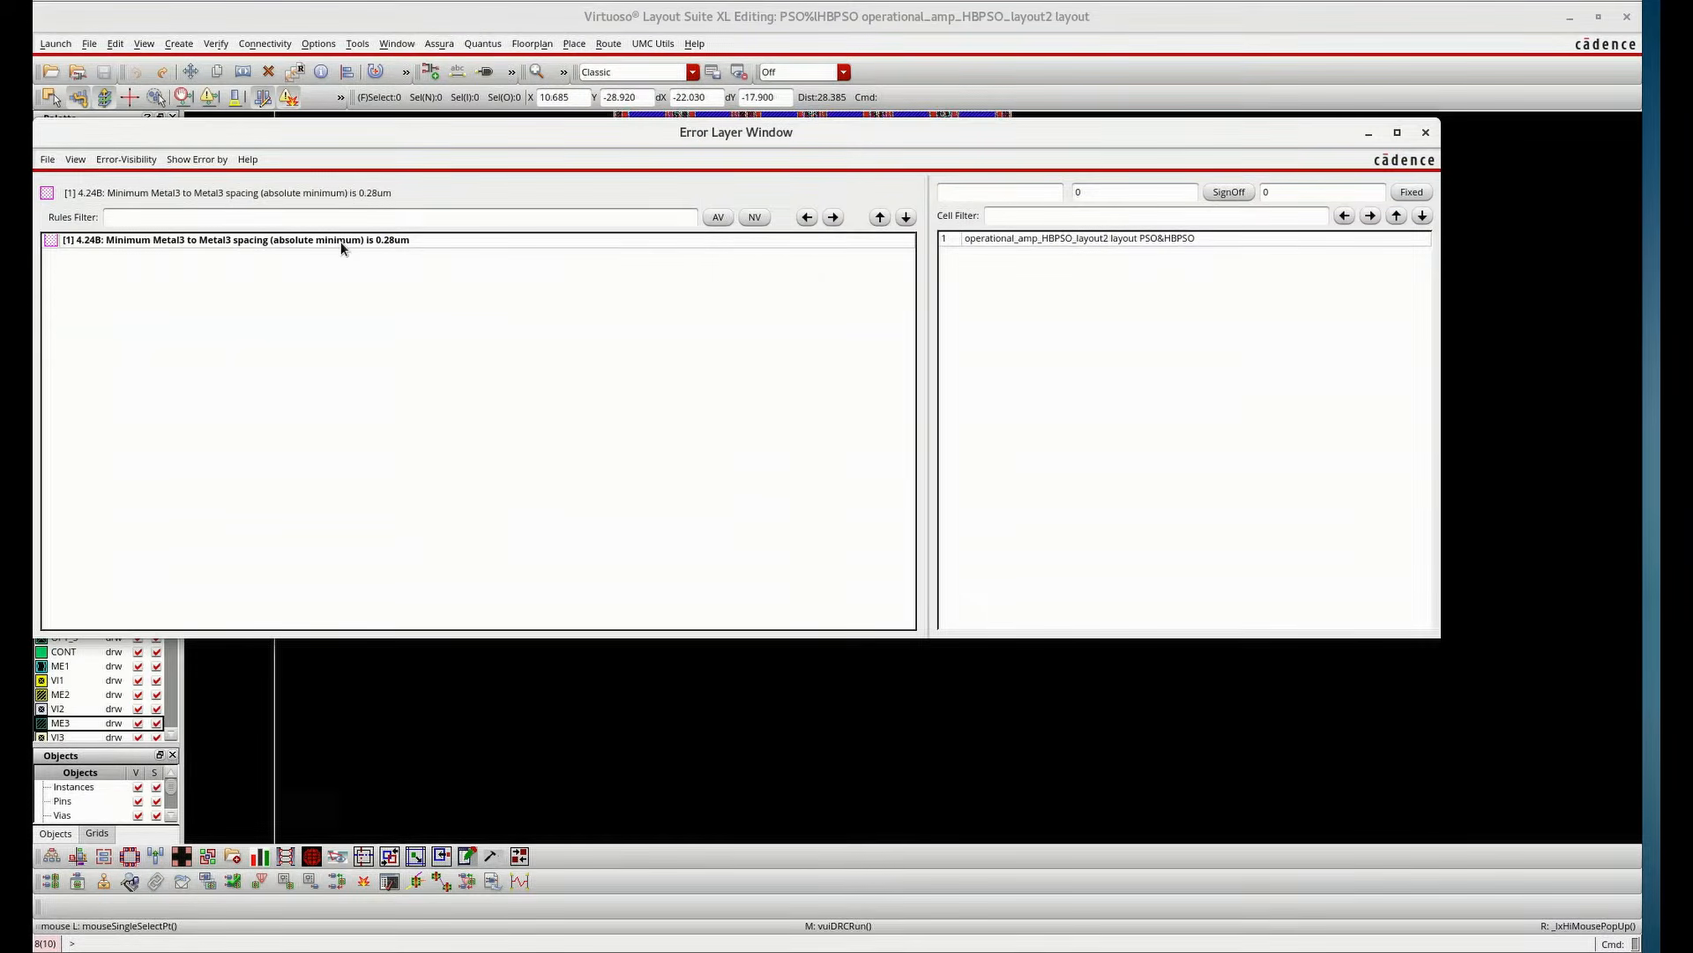
# Go to the Metal3 spacing error on the IBIAS net, fill the gap with an ME3 rectangle, and save the layout
pyautogui.click(833, 218)
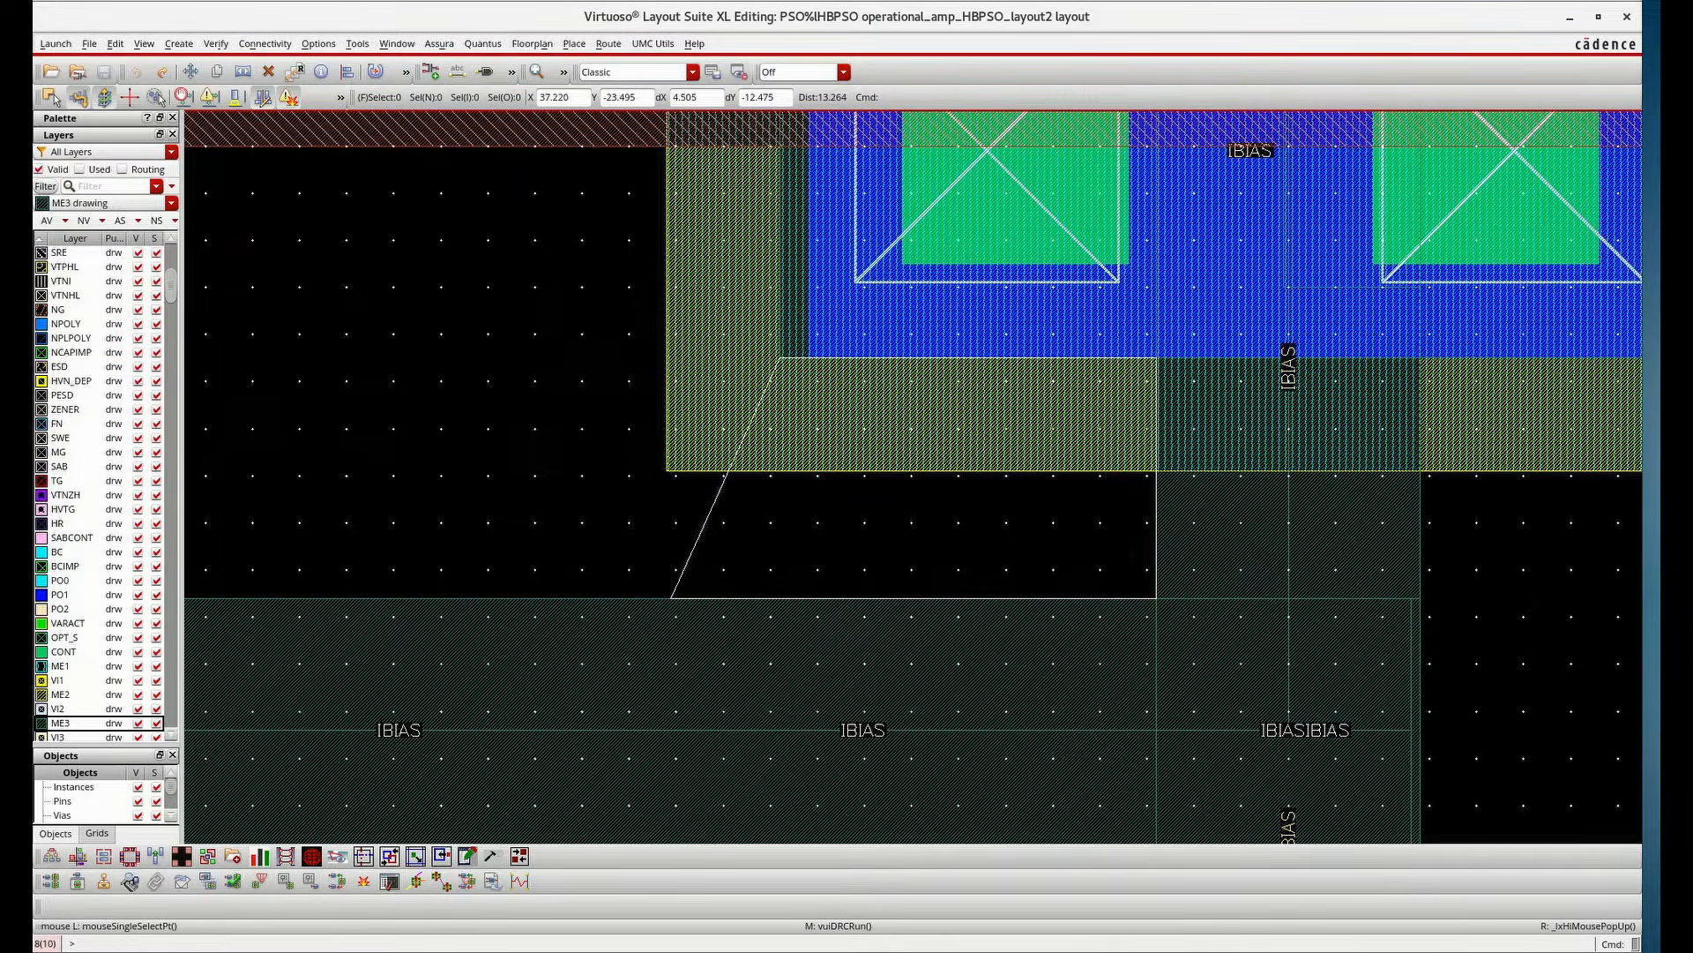
pyautogui.keyDown('ctrl'); pyautogui.scroll(-2, 1150, 360); pyautogui.keyUp('ctrl')
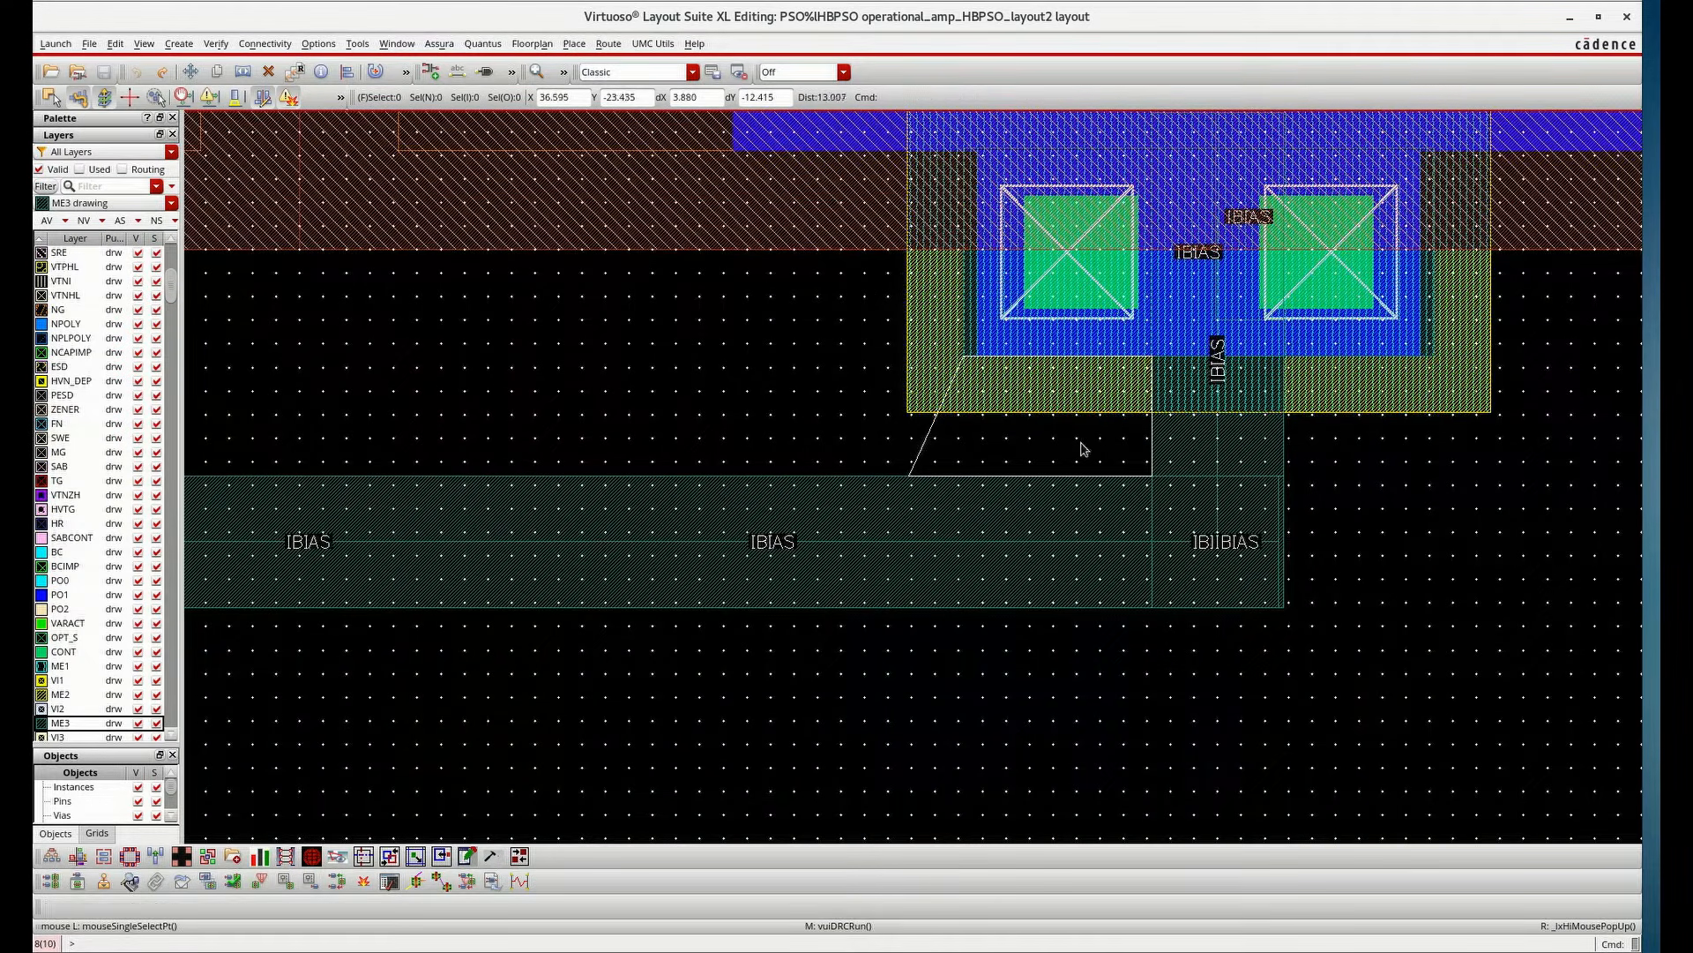
pyautogui.keyDown('ctrl'); pyautogui.scroll(-2, 1222, 467); pyautogui.keyUp('ctrl')
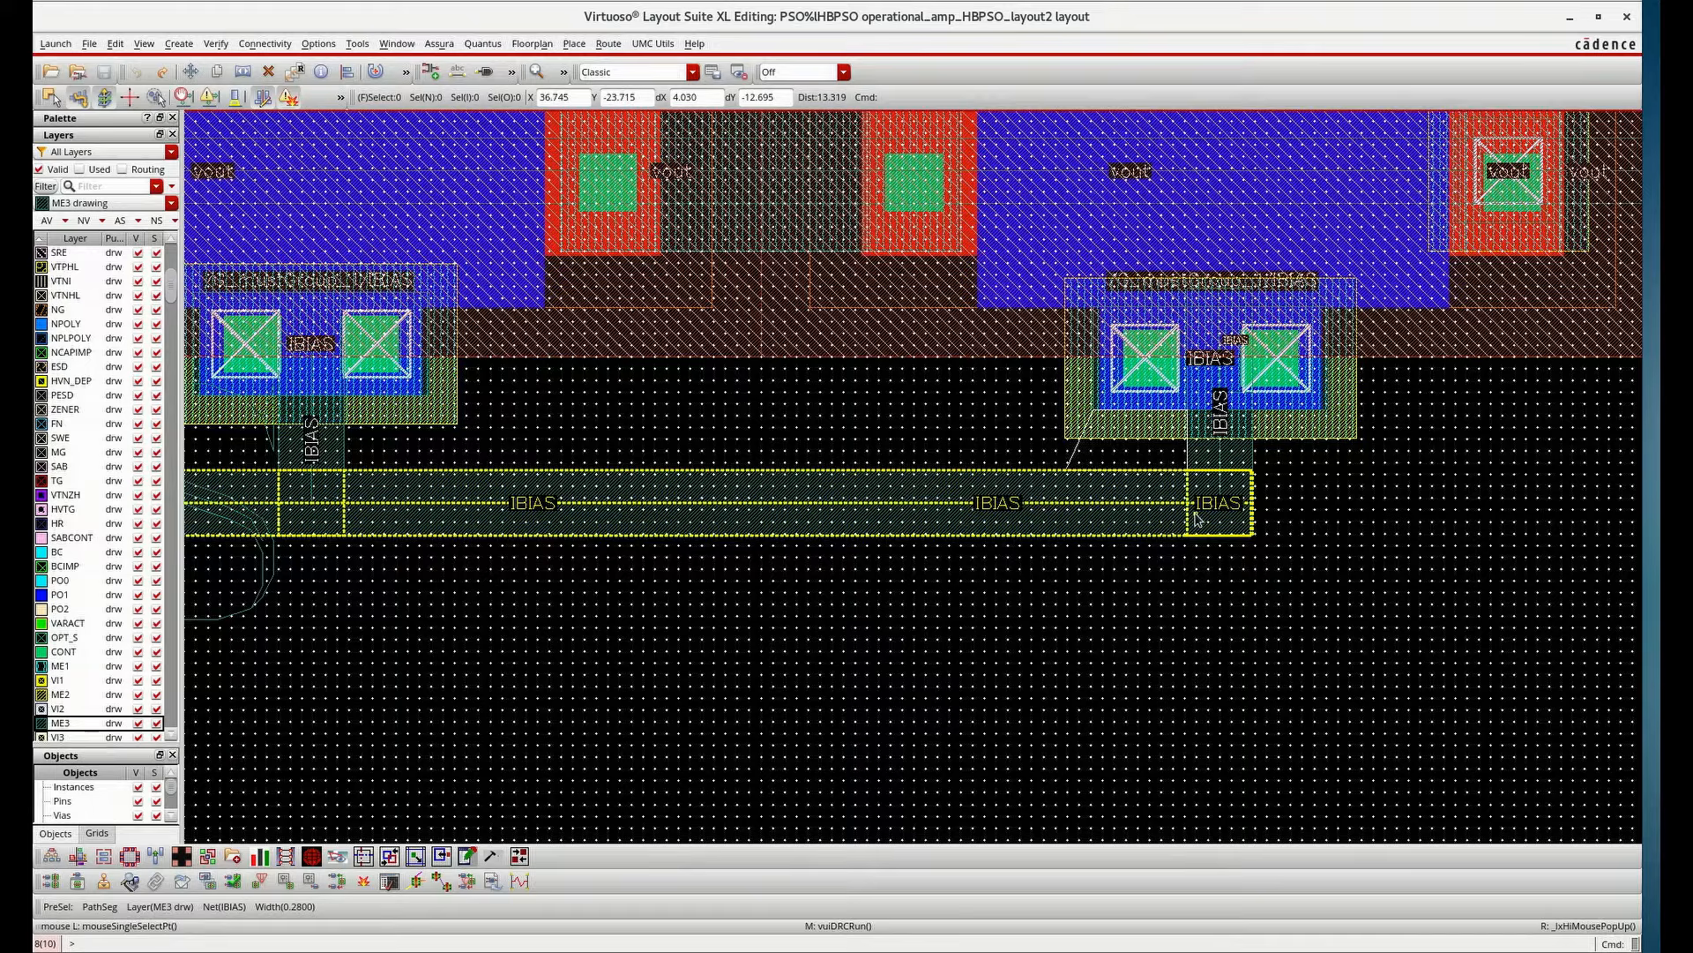
pyautogui.press('r')
pyautogui.keyDown('ctrl'); pyautogui.scroll(4, 1129, 432); pyautogui.keyUp('ctrl')
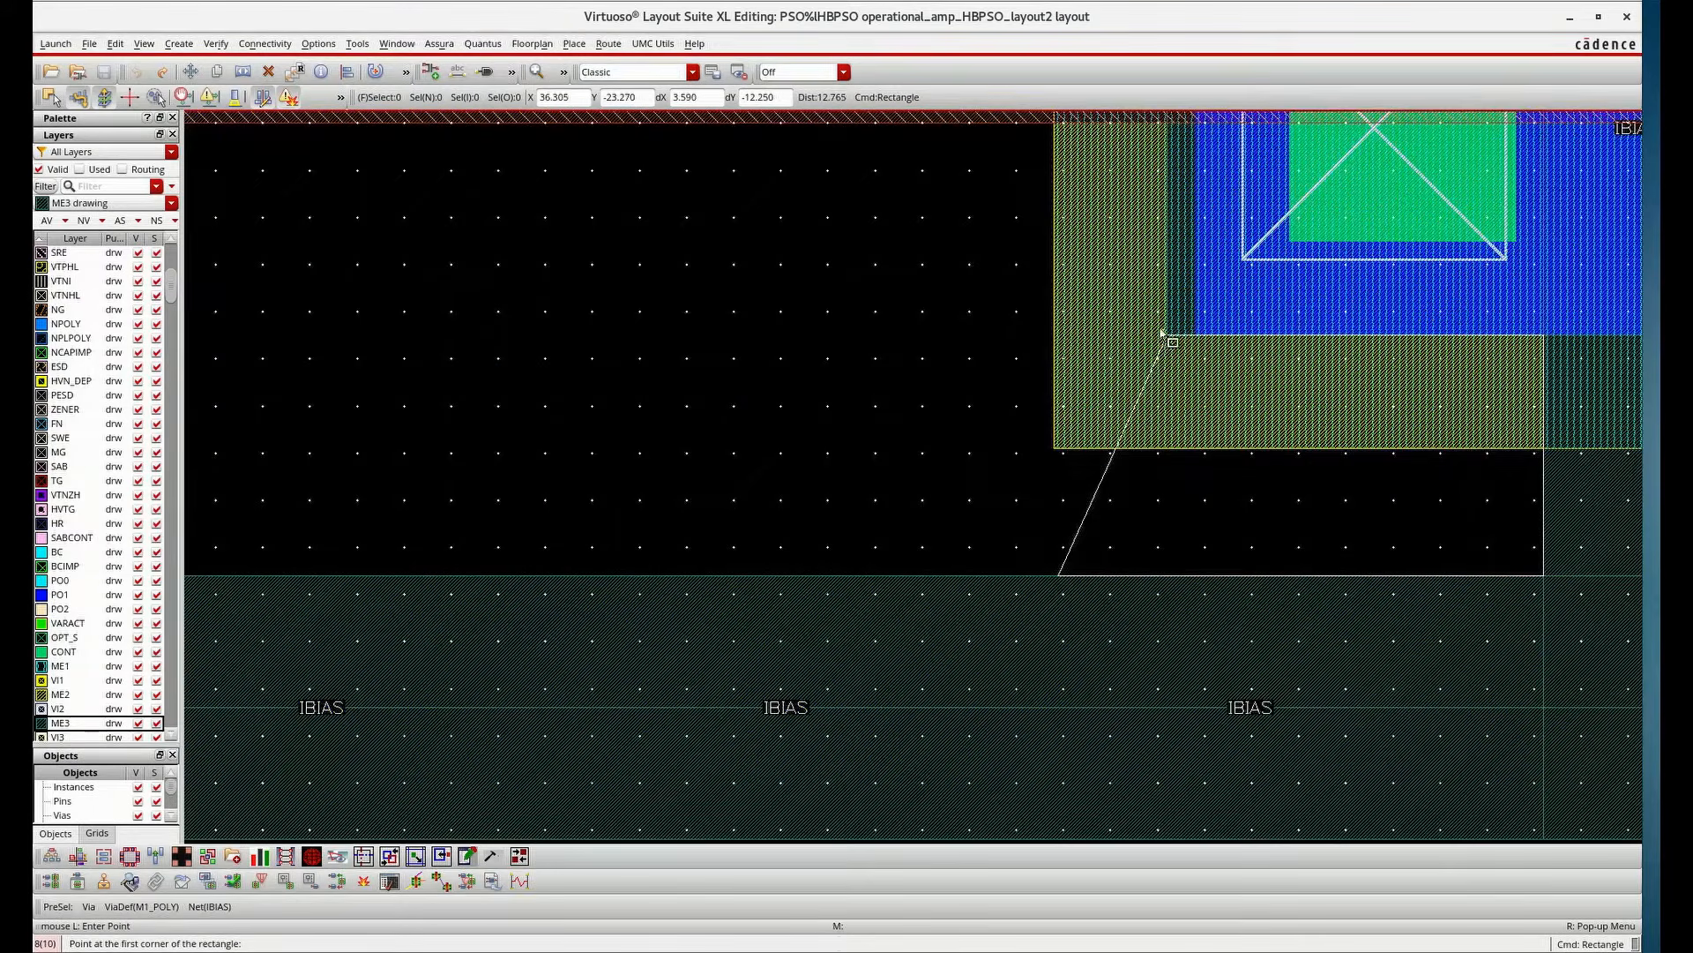
pyautogui.keyDown('ctrl'); pyautogui.scroll(2, 1162, 332); pyautogui.keyUp('ctrl')
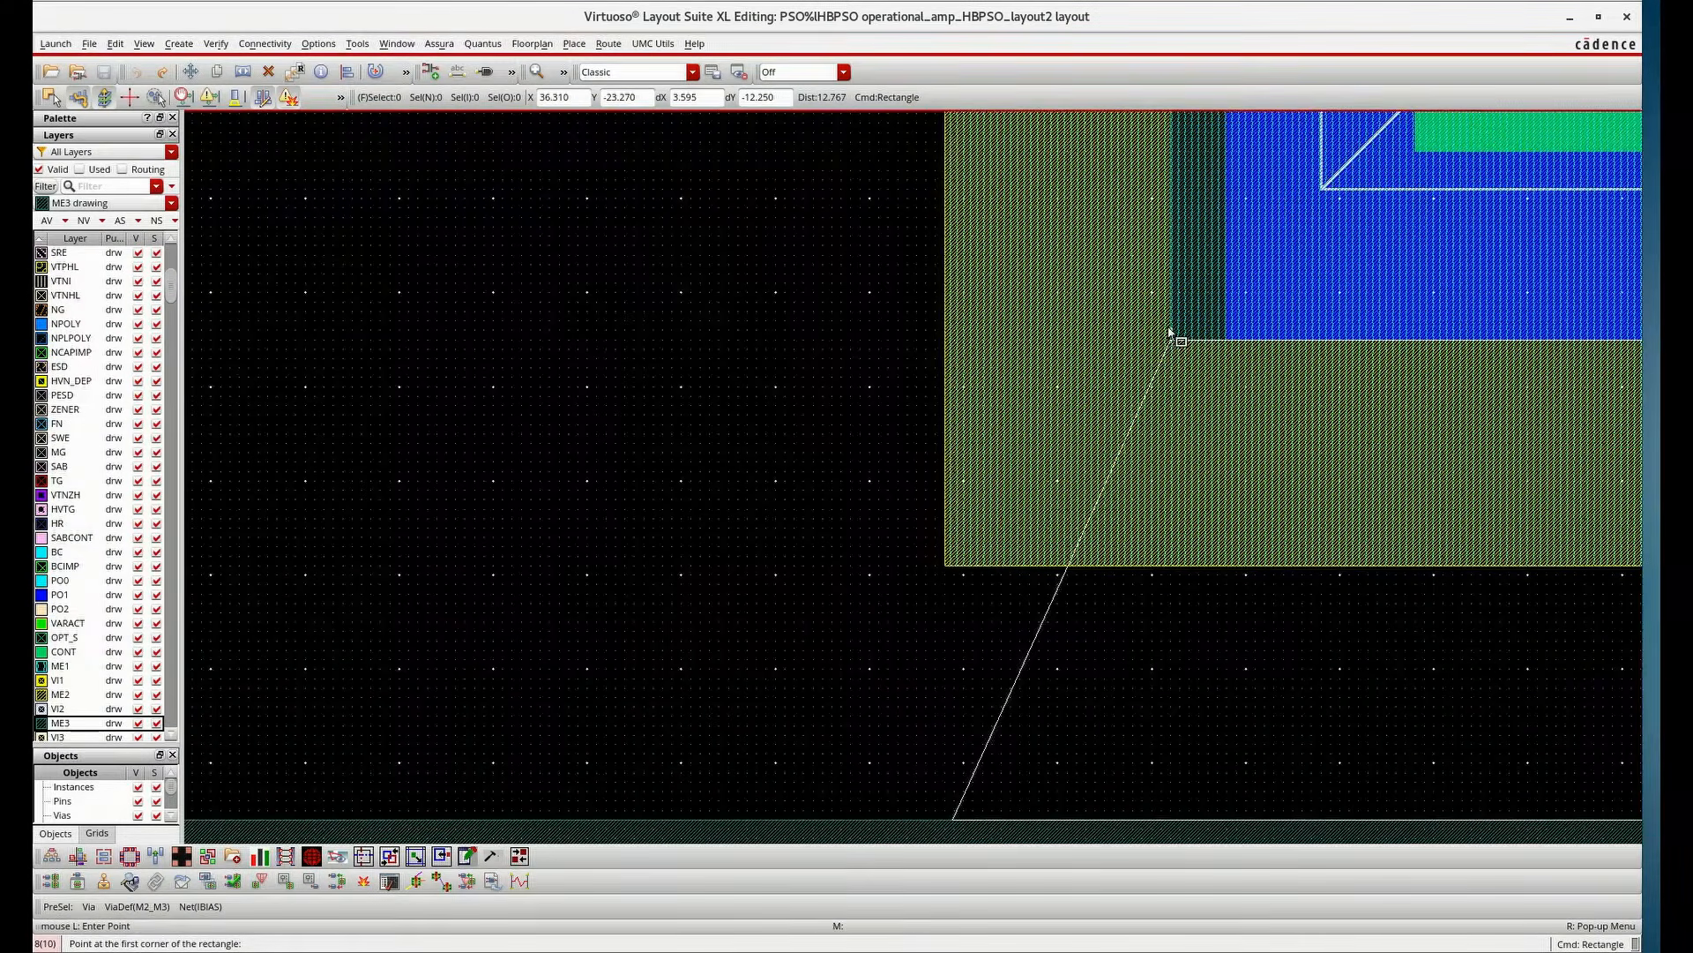
pyautogui.keyDown('ctrl'); pyautogui.scroll(2, 1171, 331); pyautogui.keyUp('ctrl')
pyautogui.keyDown('ctrl'); pyautogui.scroll(-4, 1171, 333); pyautogui.keyUp('ctrl')
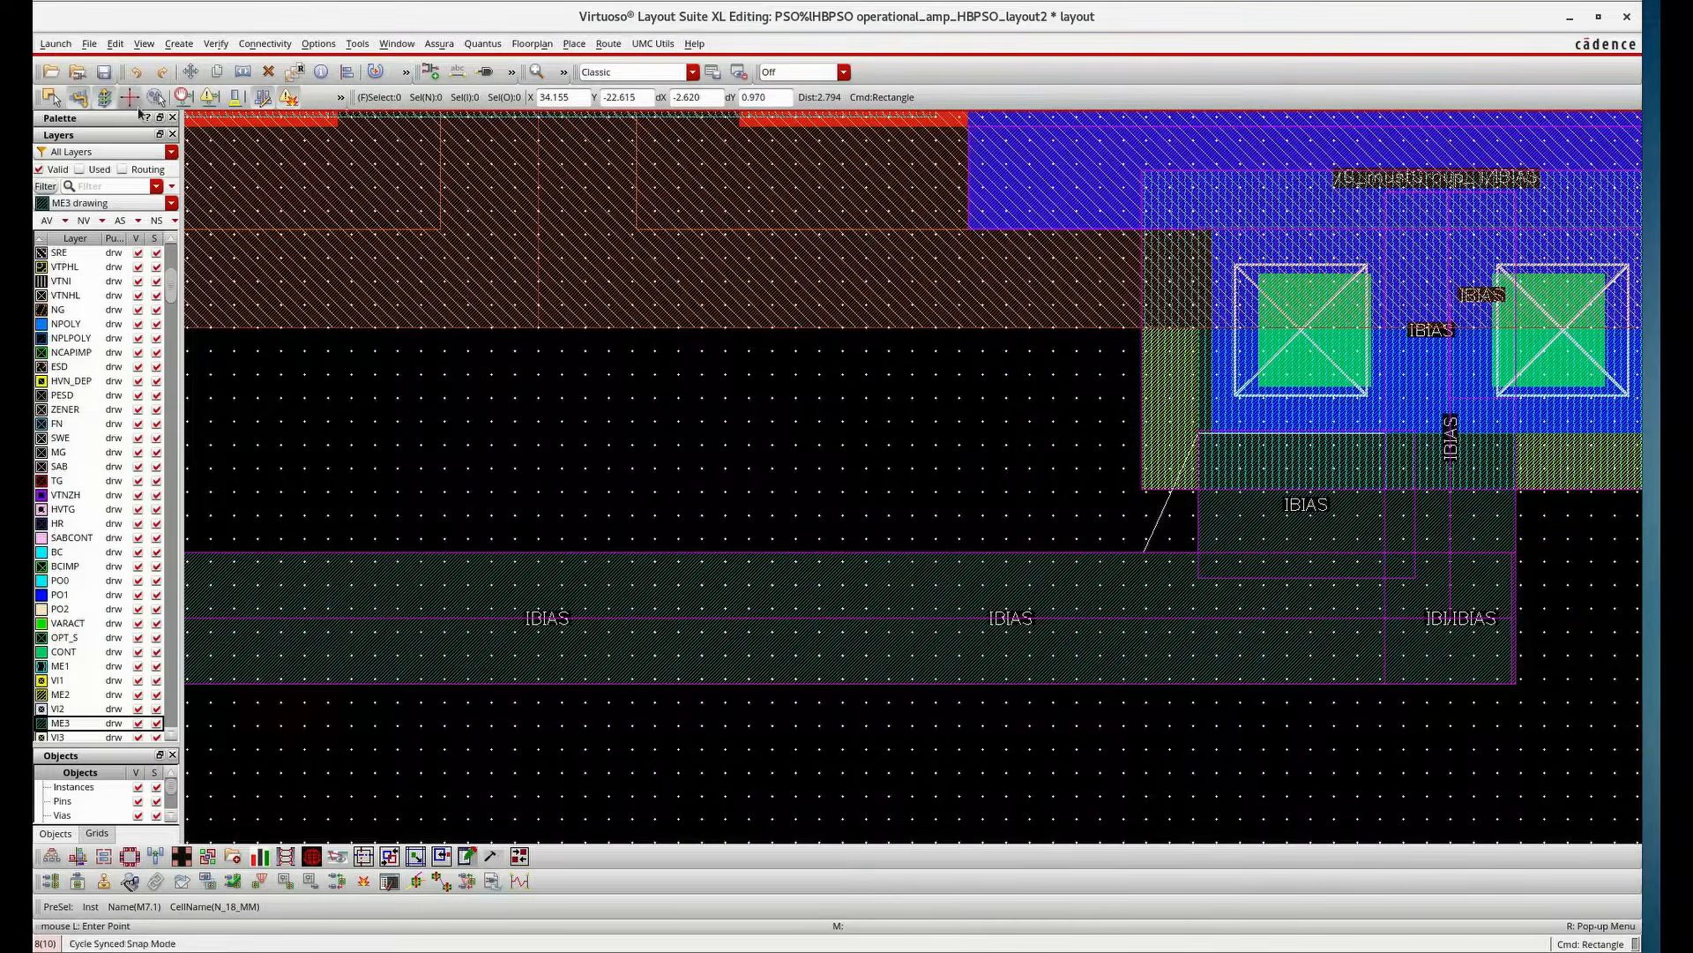
pyautogui.click(105, 73)
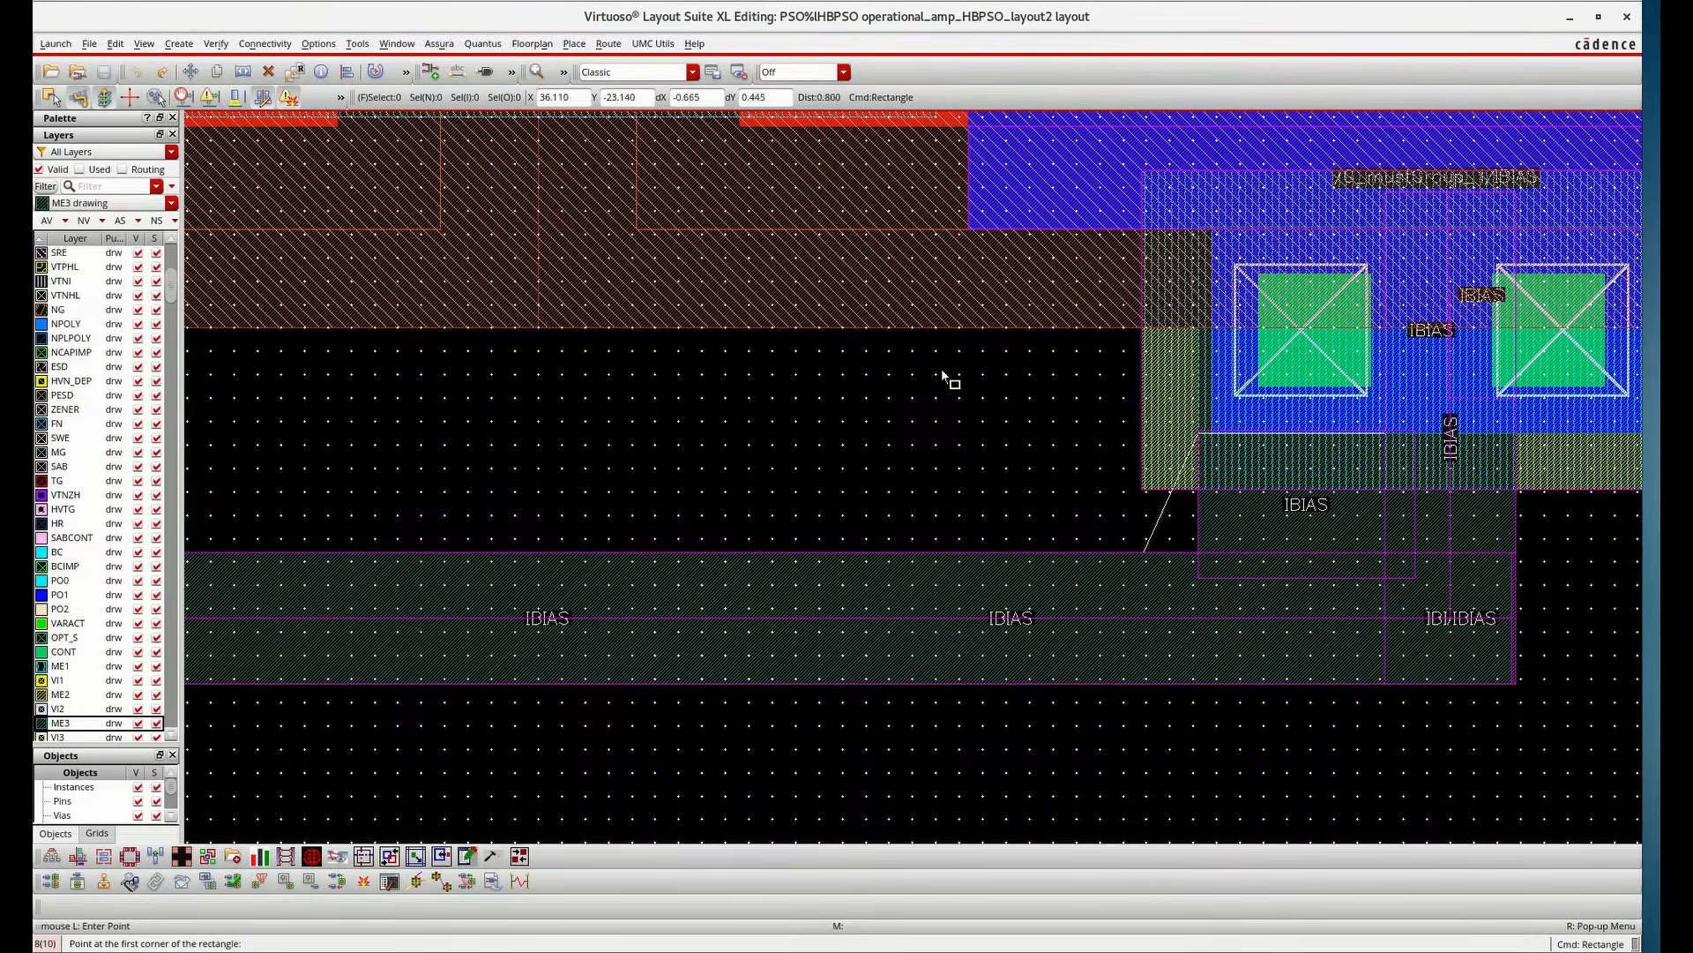
# Rerun Assura DRC on the corrected layout, view the results and close the report
pyautogui.keyDown('ctrl'); pyautogui.scroll(-4, 1020, 378); pyautogui.keyUp('ctrl')
pyautogui.click(439, 43)
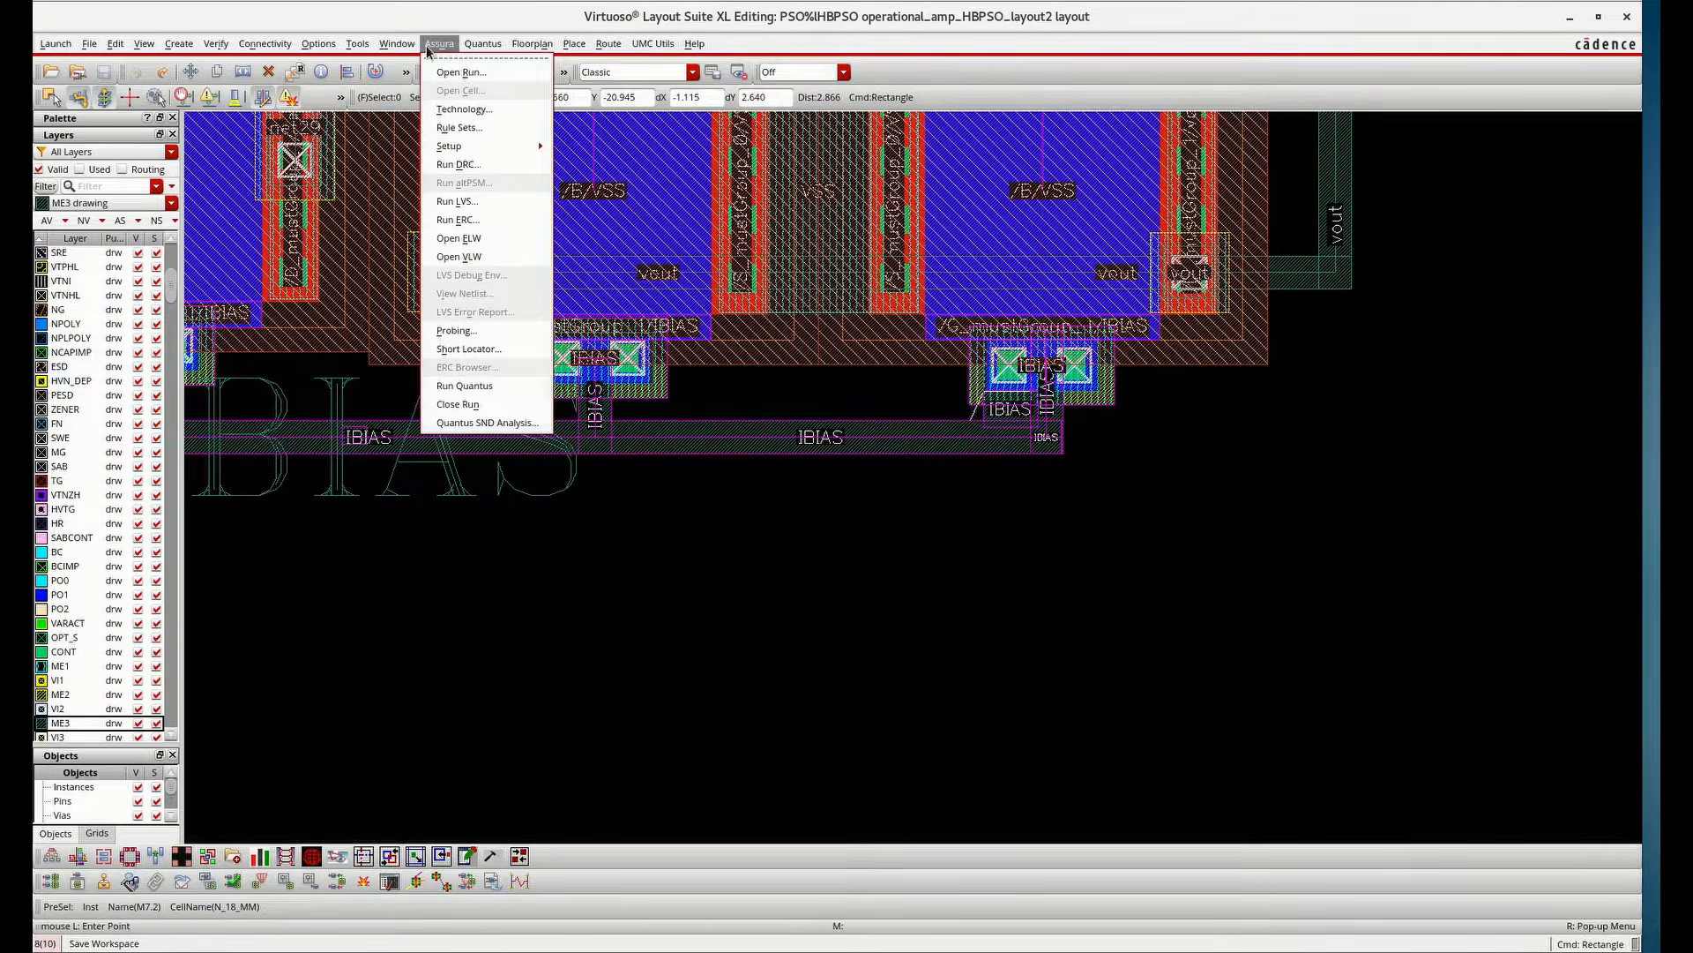
pyautogui.click(460, 168)
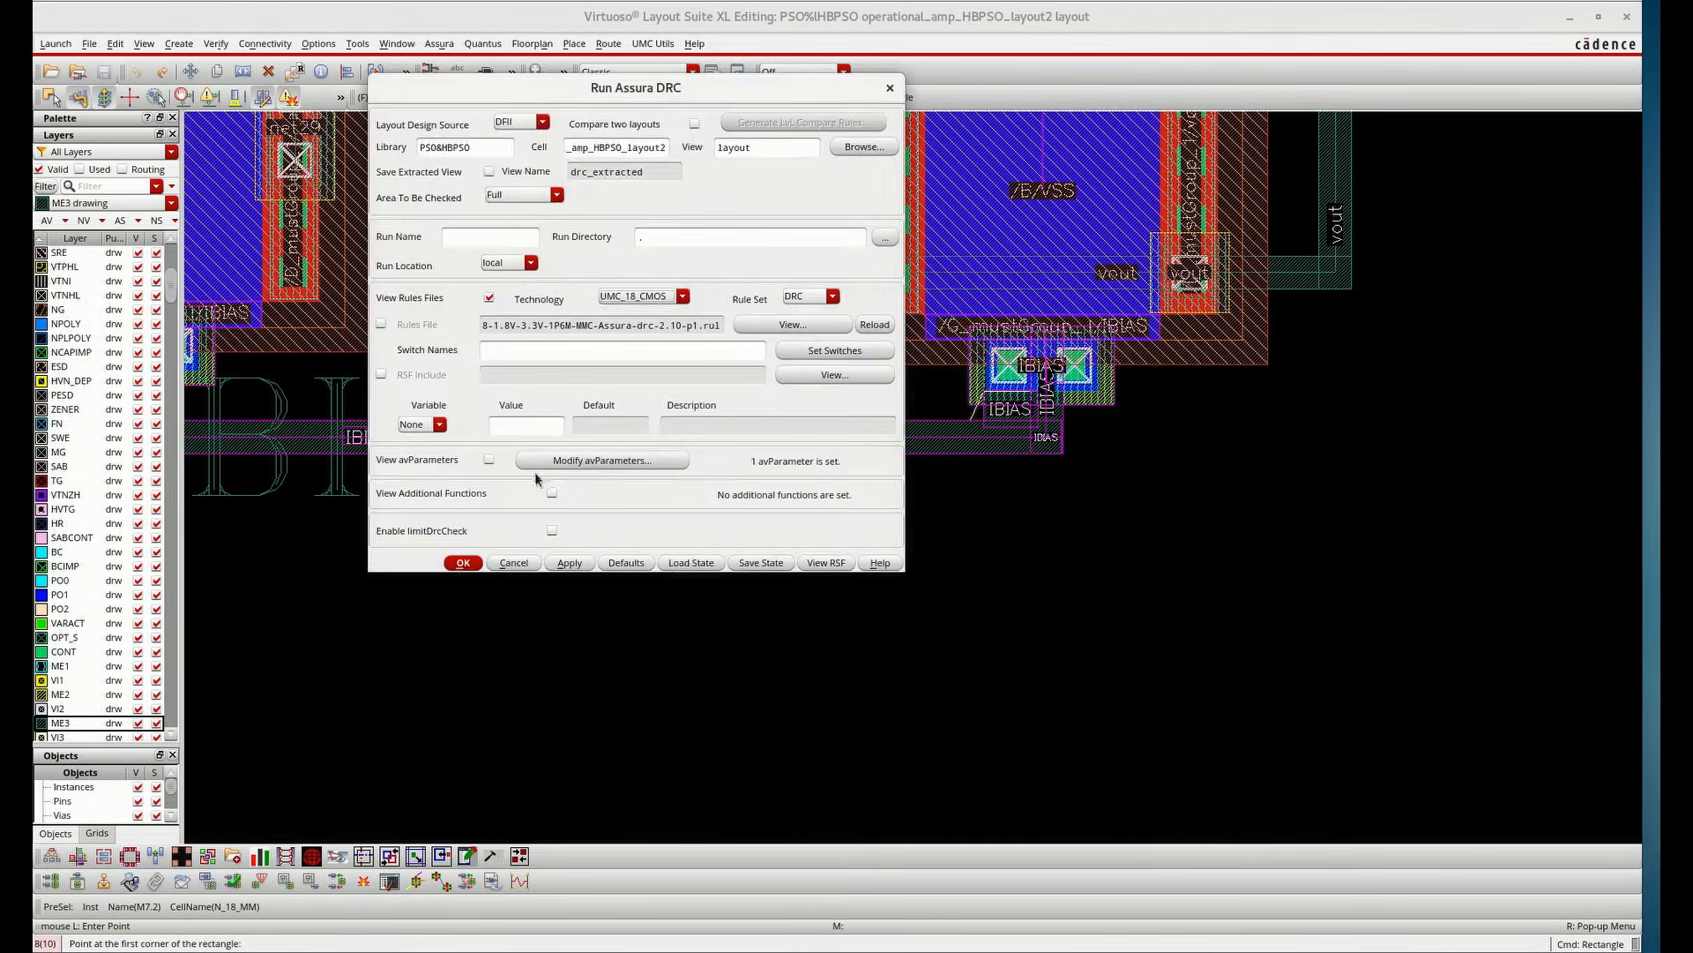
pyautogui.click(465, 565)
pyautogui.press('Return')
pyautogui.press('Return')
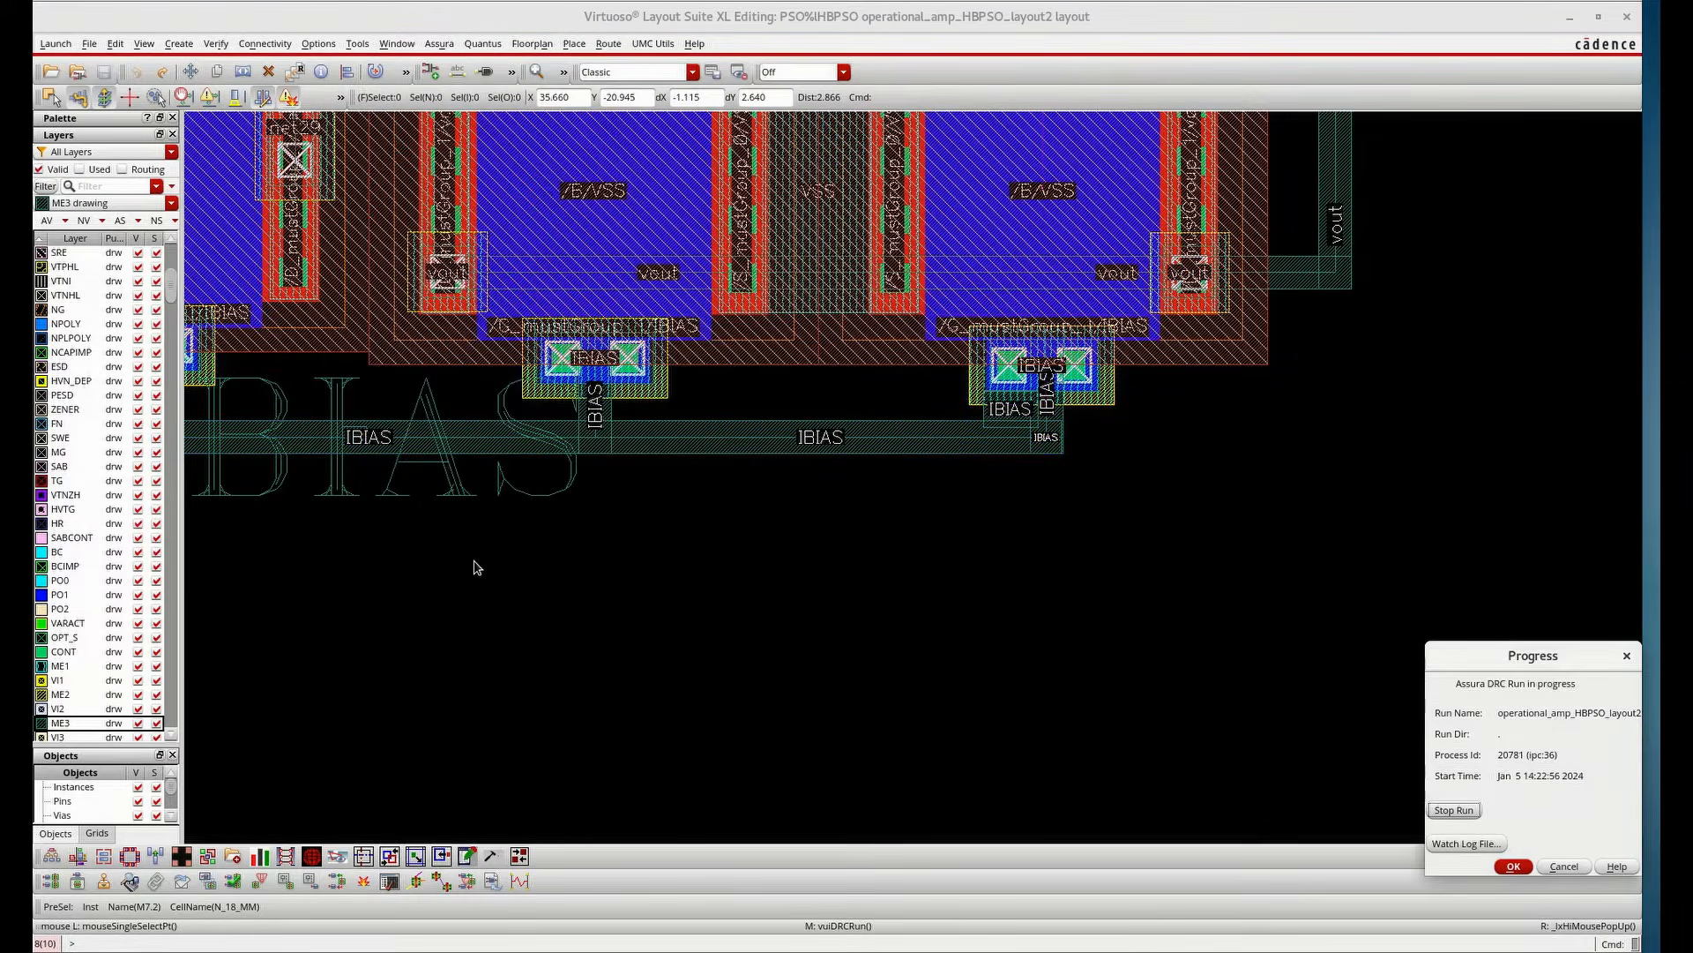
pyautogui.scroll(-2, 779, 553)
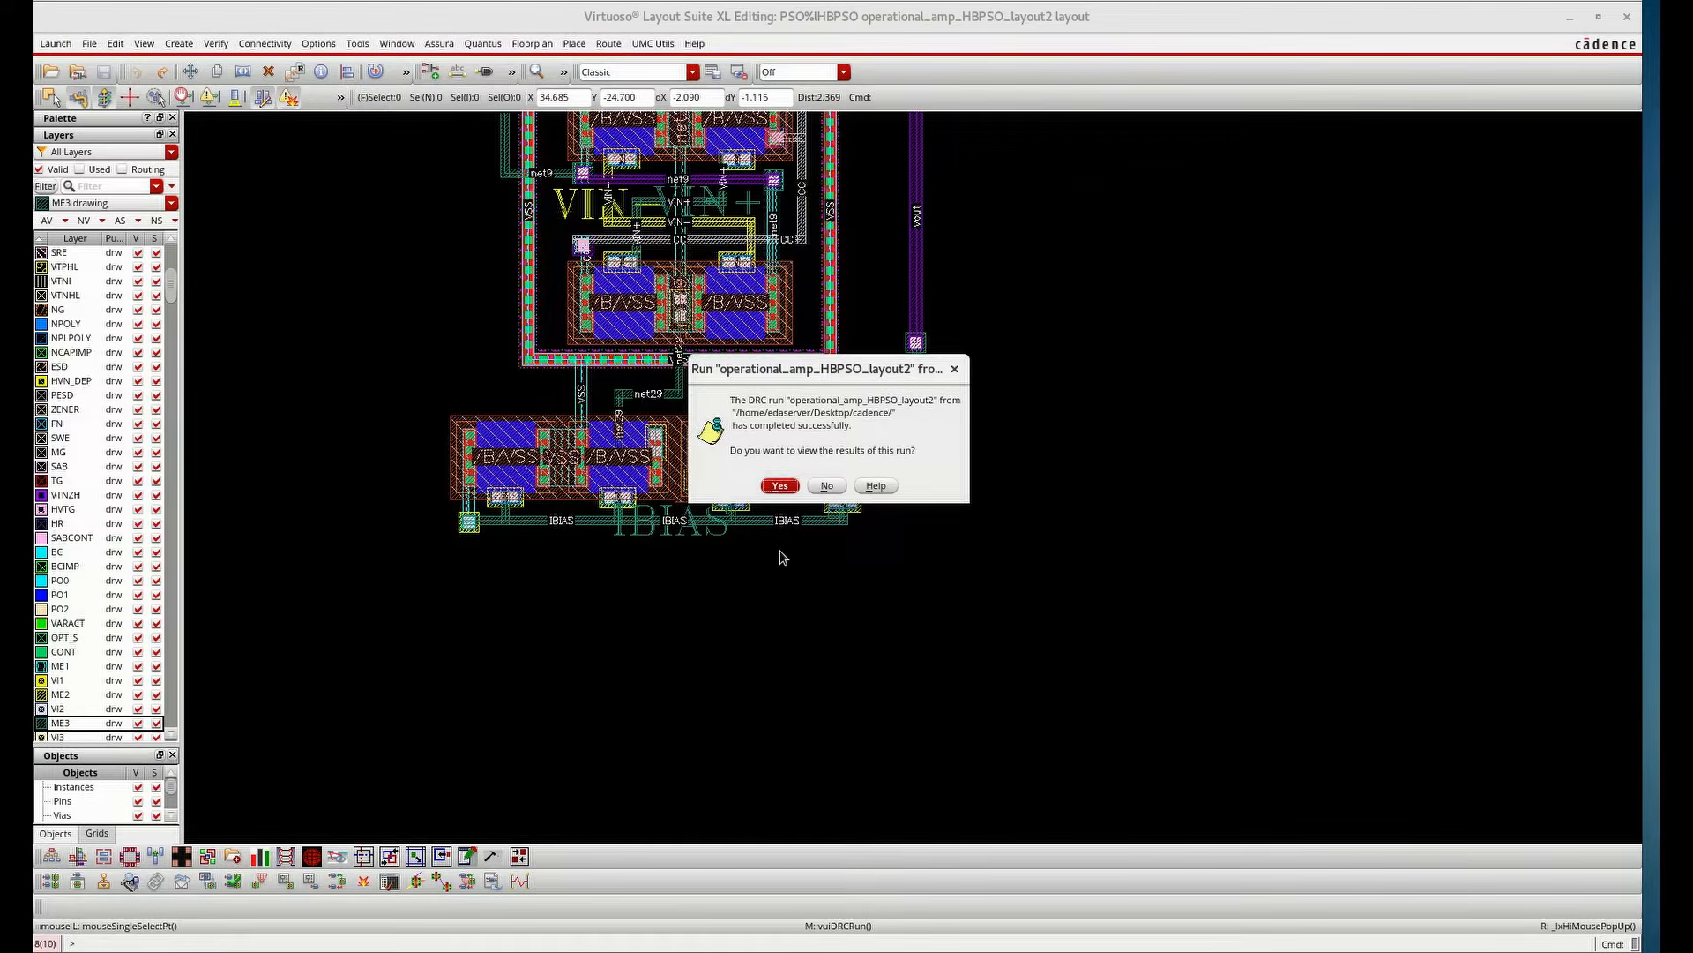
pyautogui.click(780, 485)
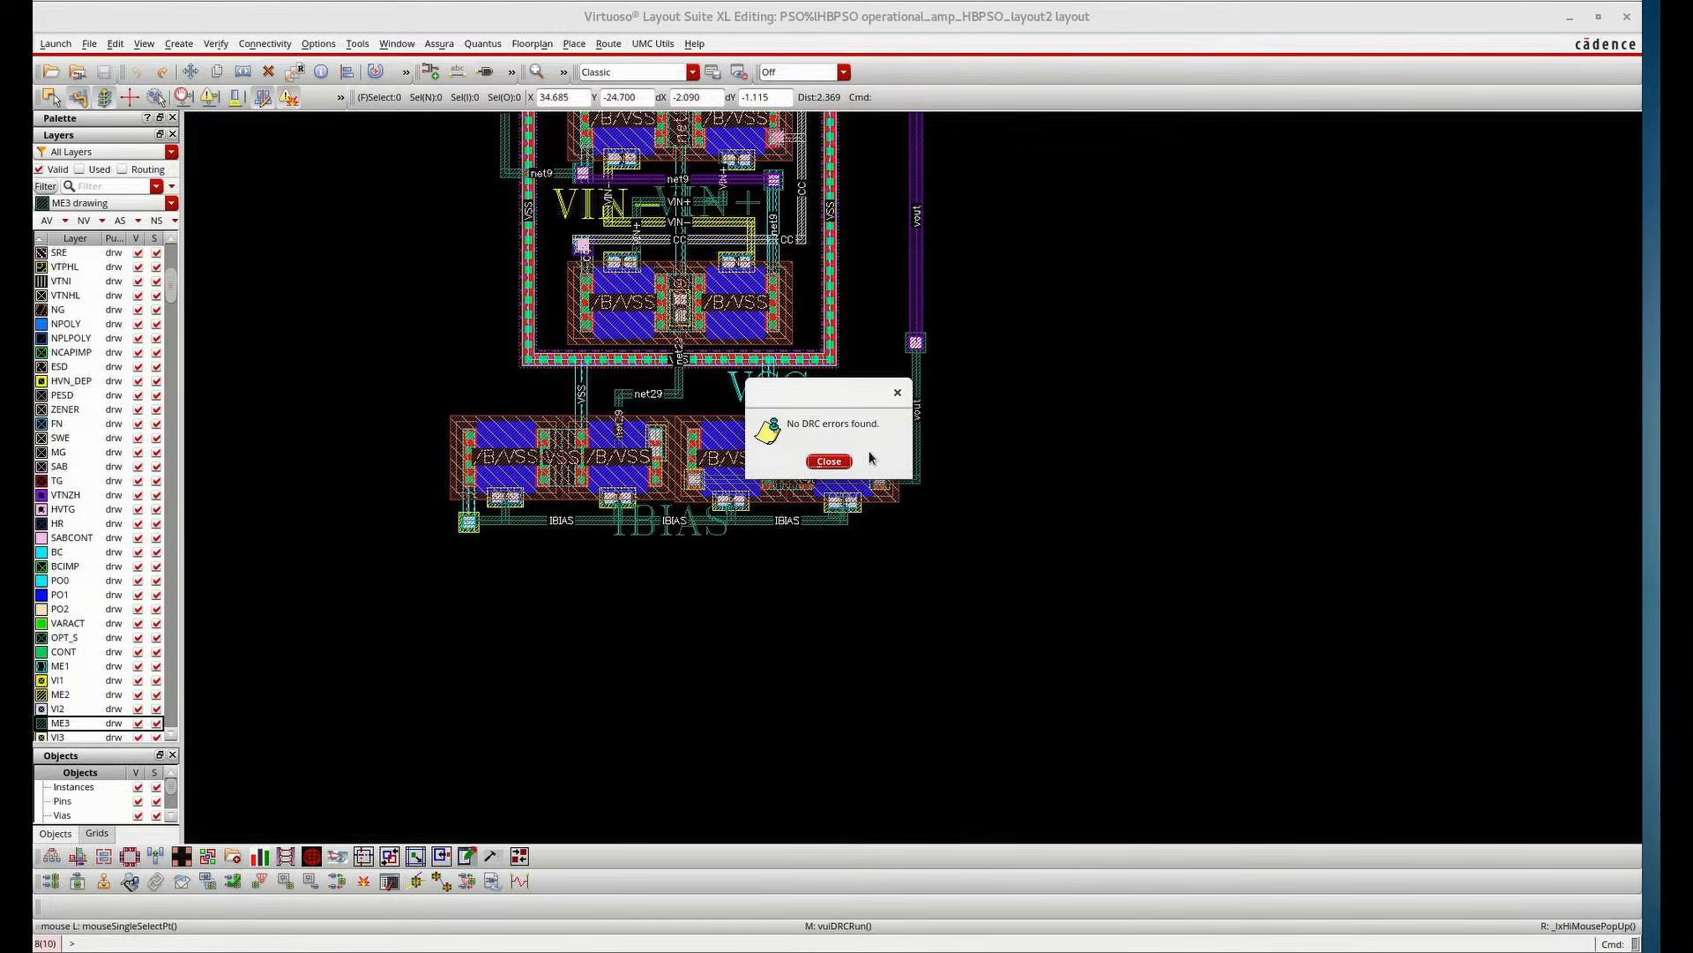
pyautogui.click(829, 462)
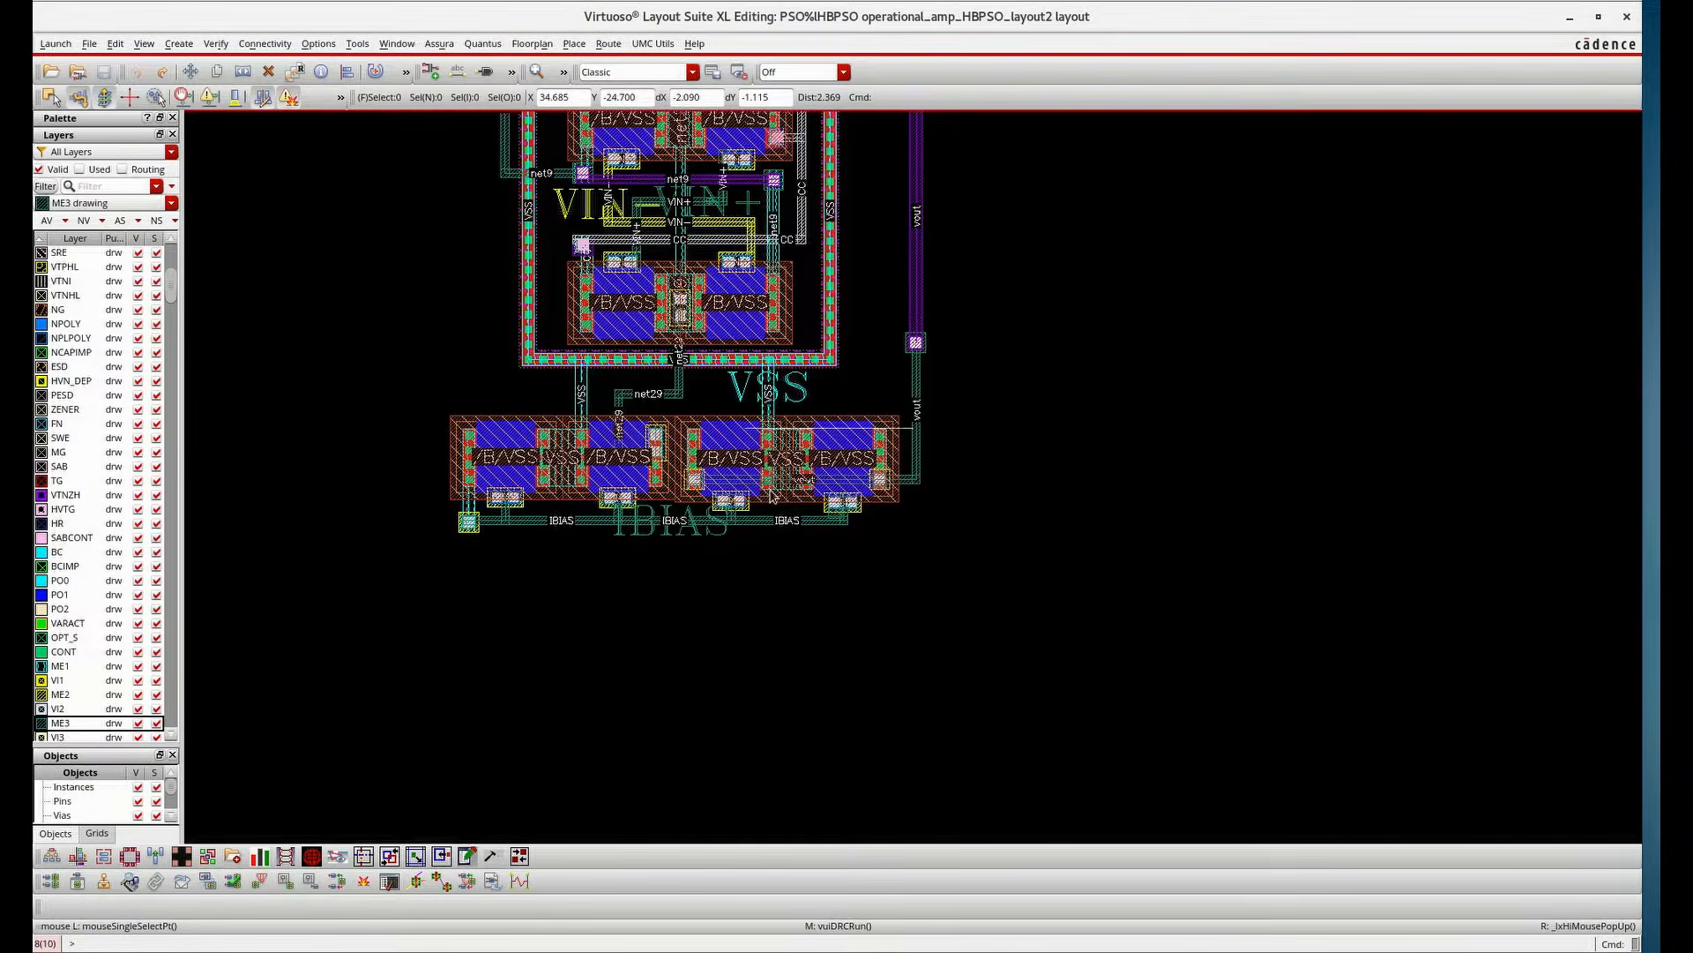
# Fit the layout in view and run Assura LVS against the schematic, declining to open the results
pyautogui.press('f')
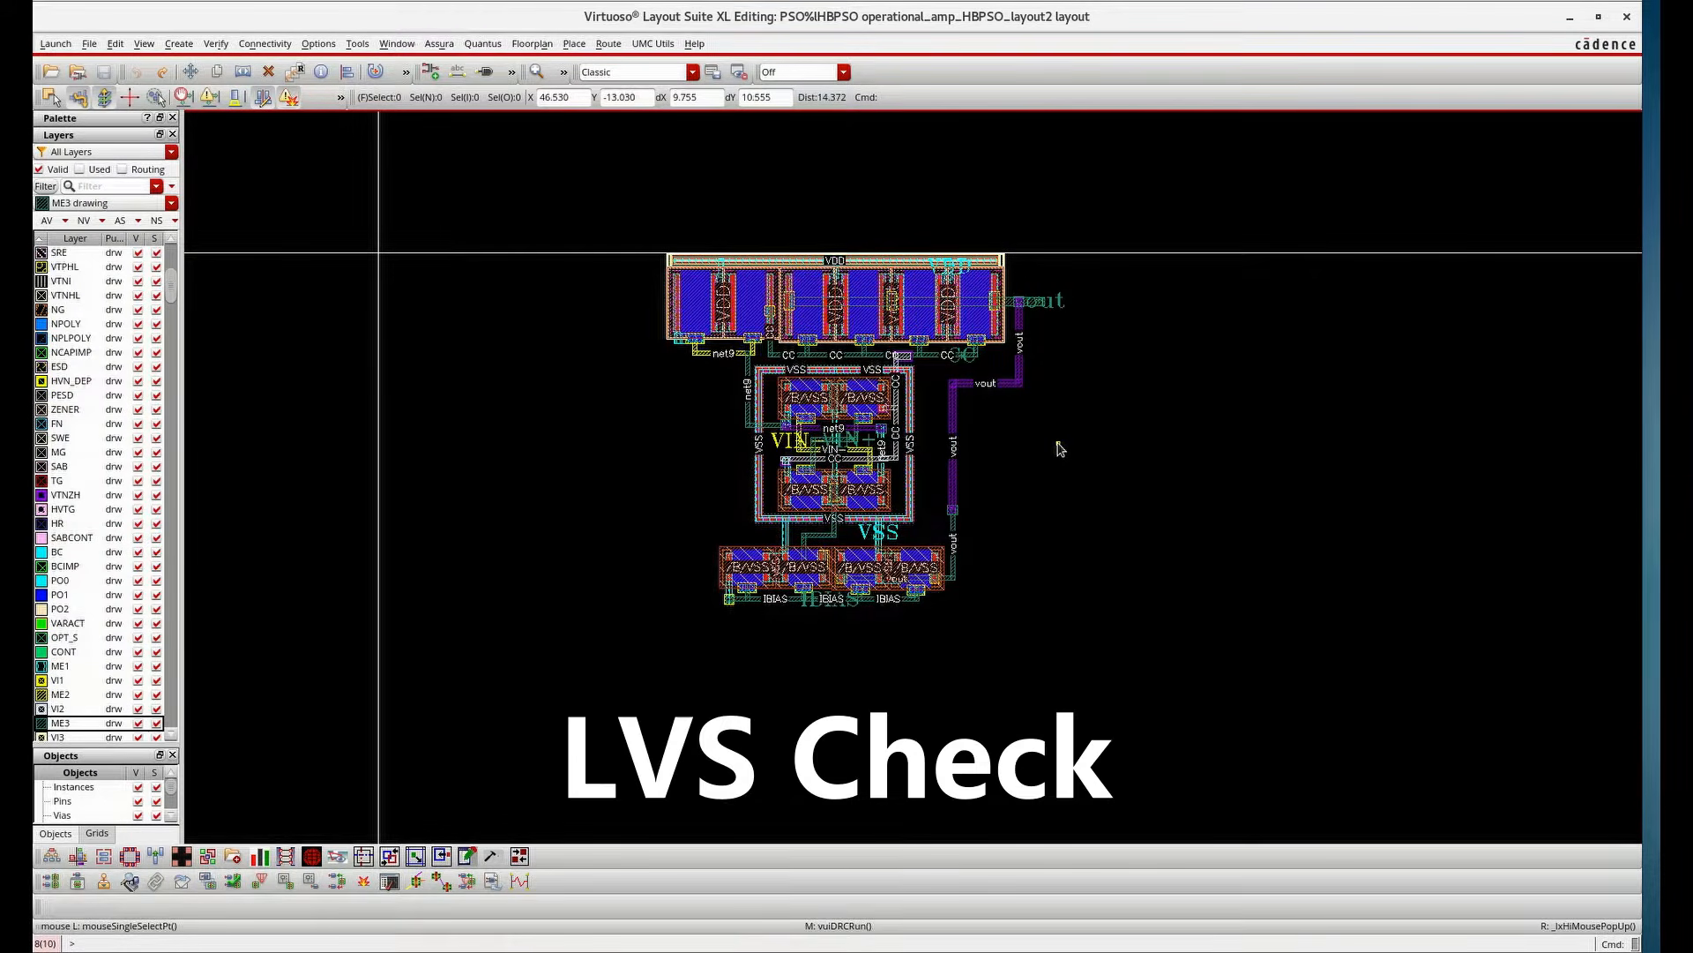
pyautogui.scroll(1, 669, 323)
pyautogui.scroll(-1, 668, 294)
pyautogui.click(439, 46)
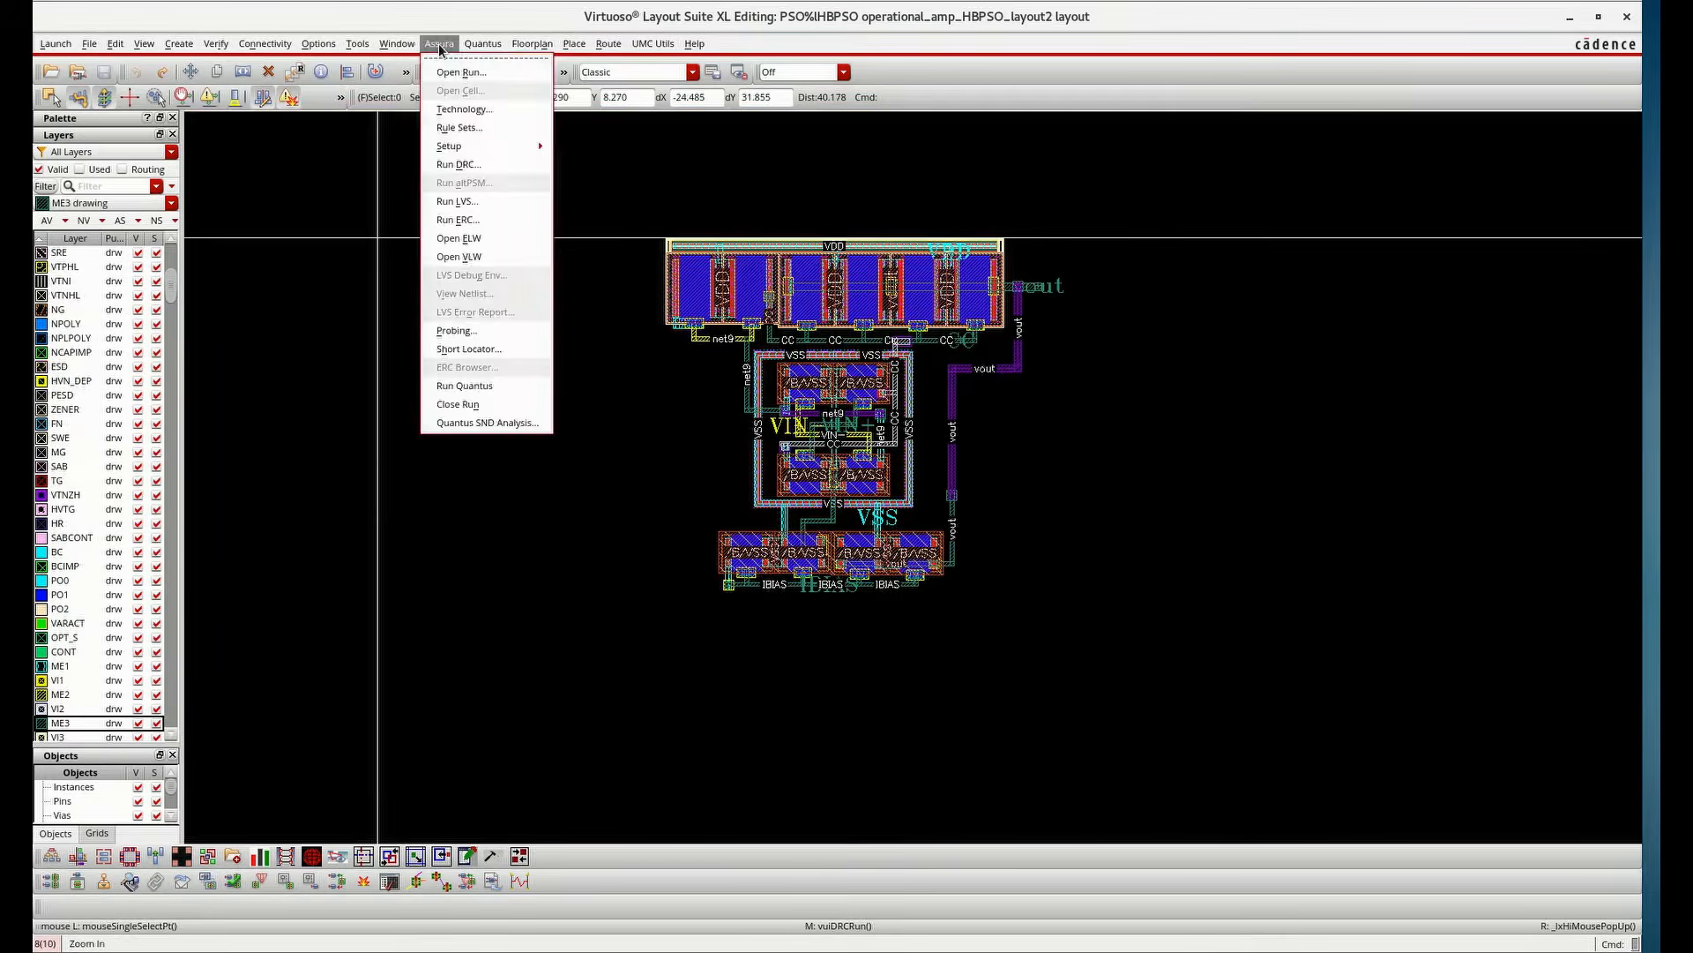
pyautogui.click(467, 208)
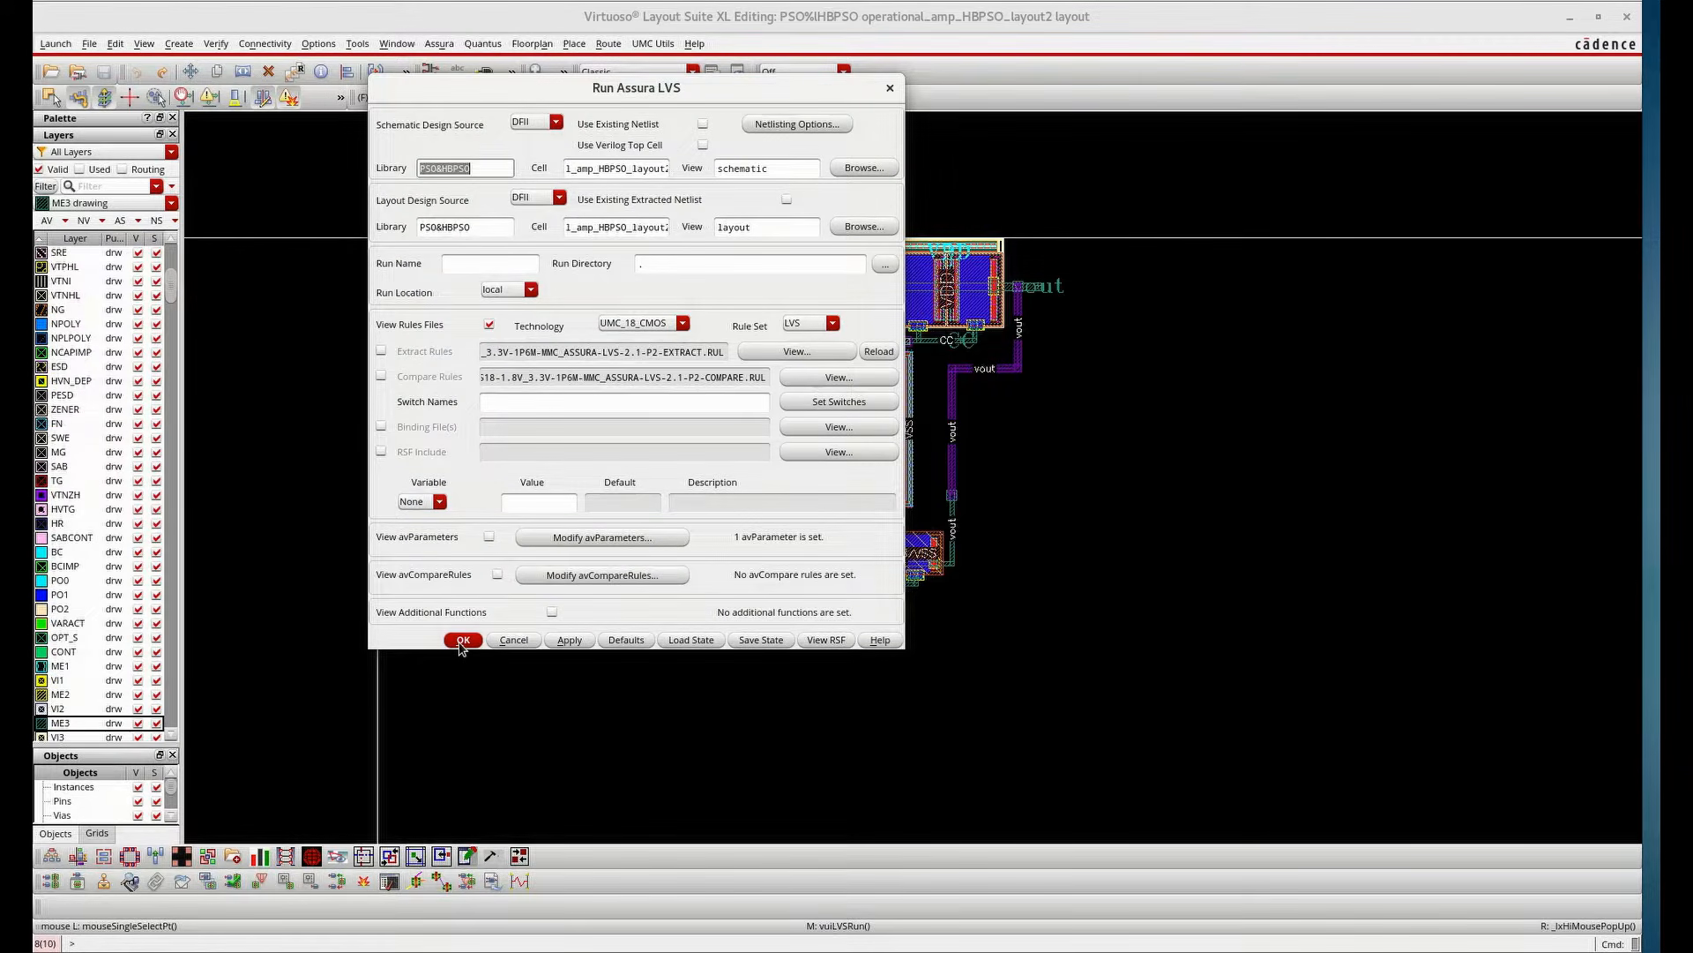
pyautogui.click(462, 641)
pyautogui.press('Return')
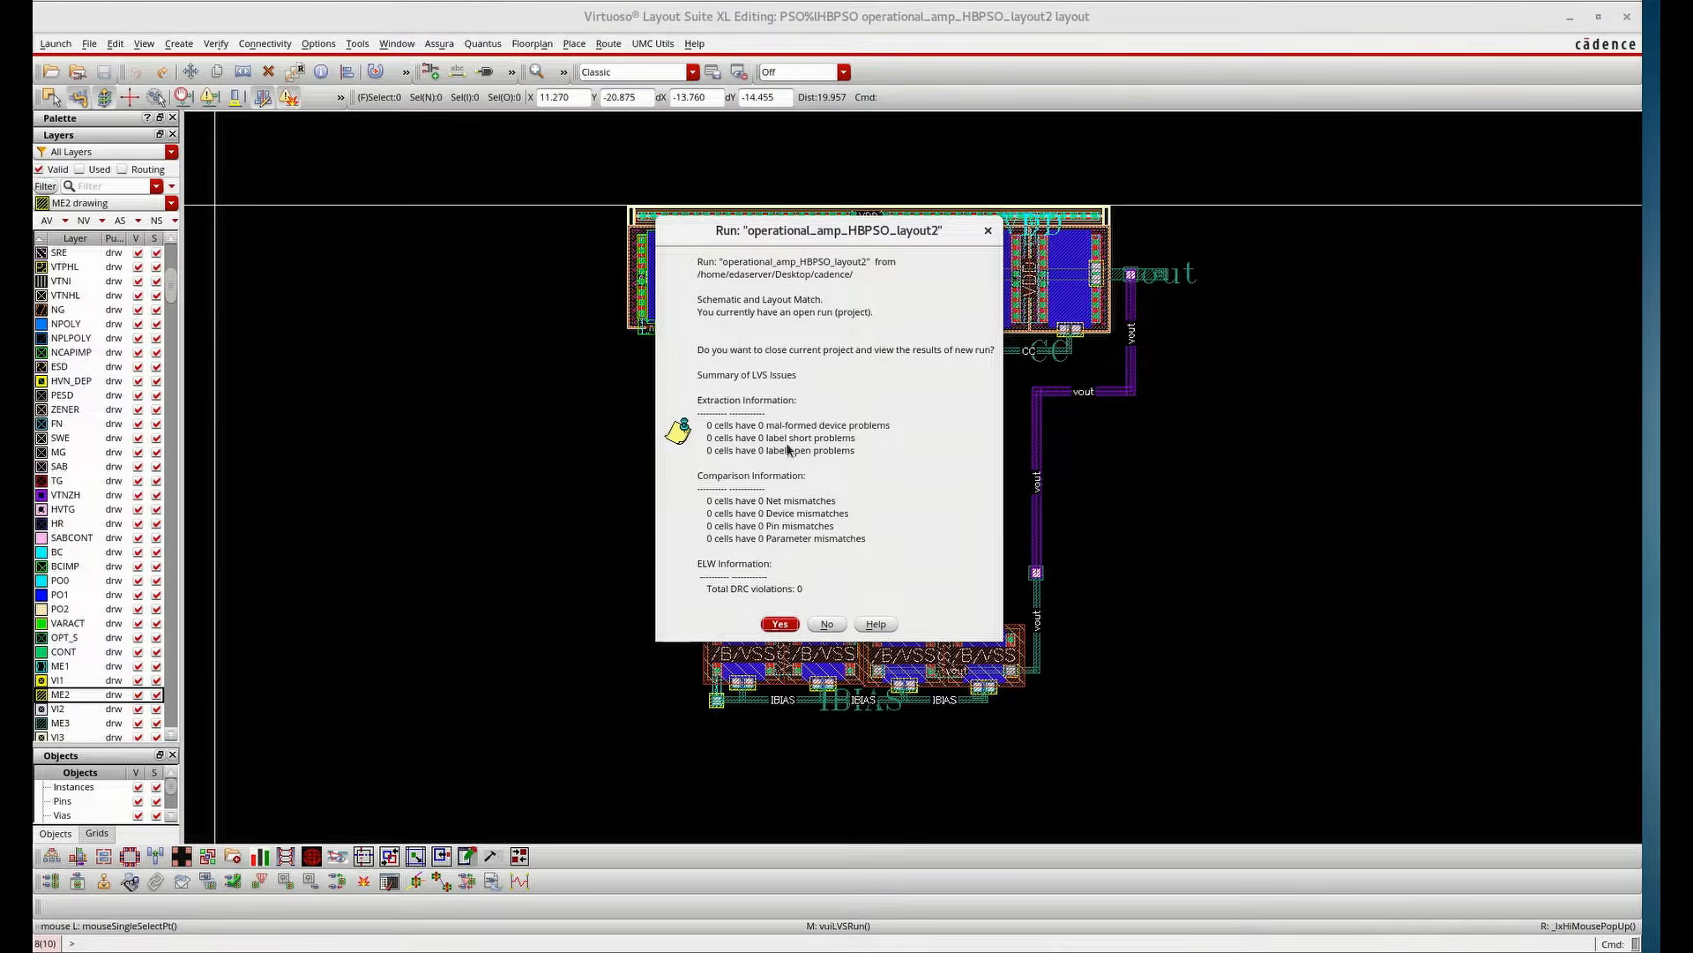
pyautogui.click(834, 627)
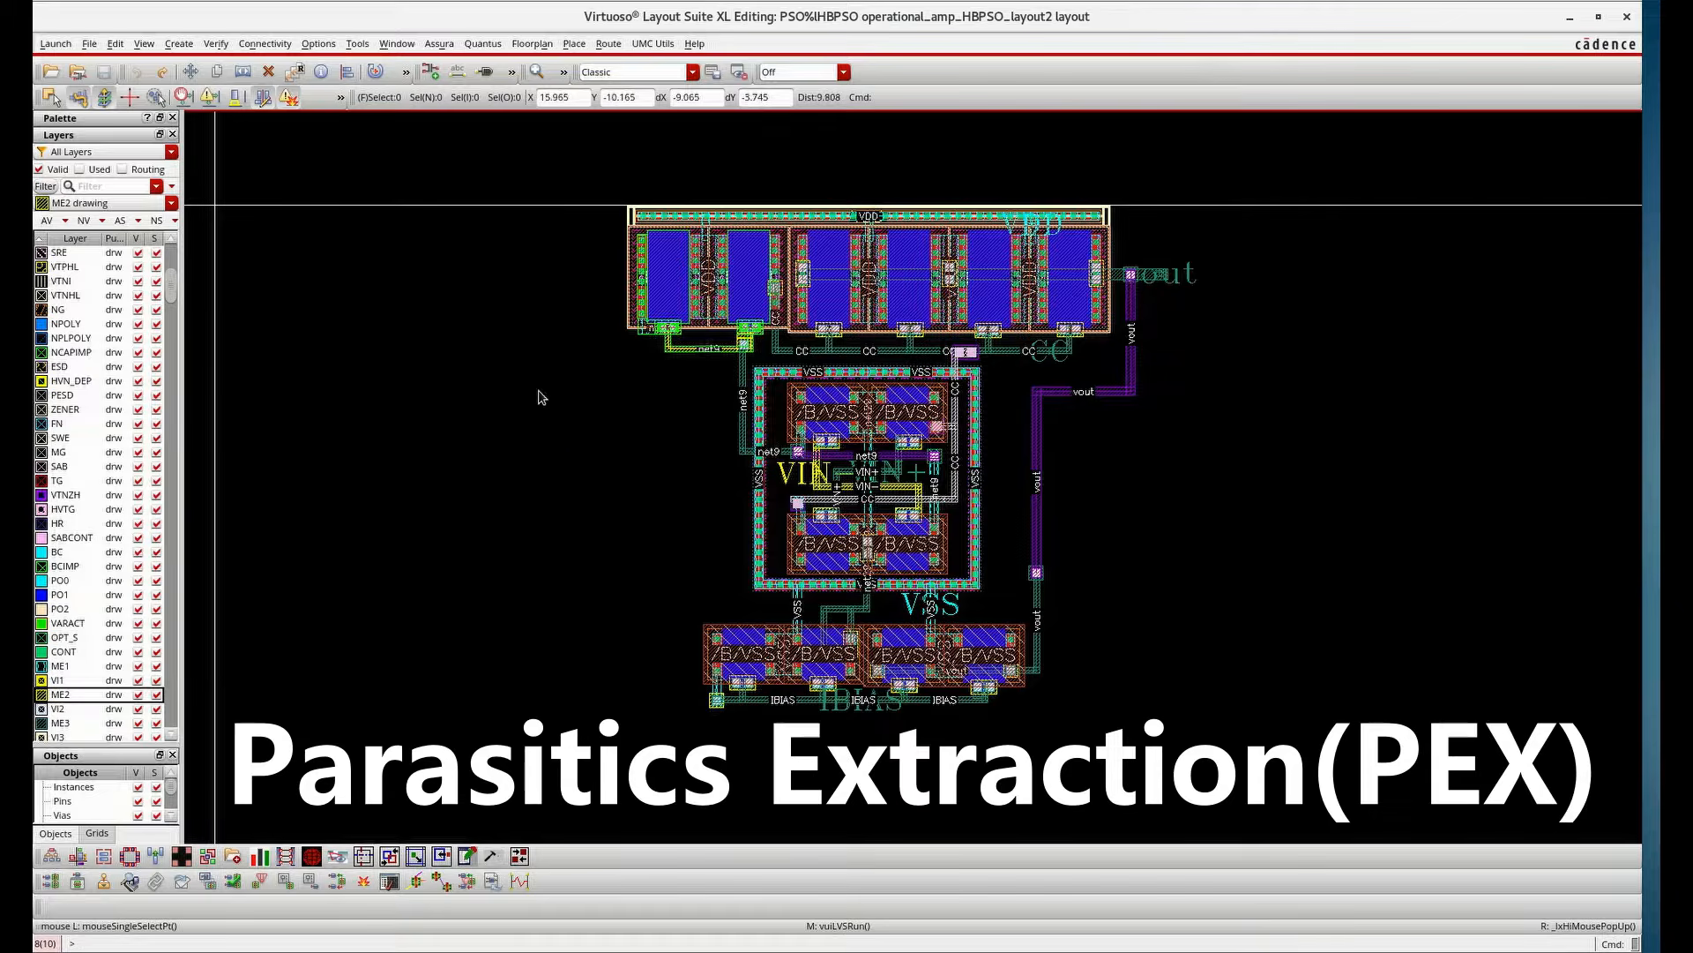
# Open the Quantus setup form and set the default extraction type to RC
pyautogui.click(483, 44)
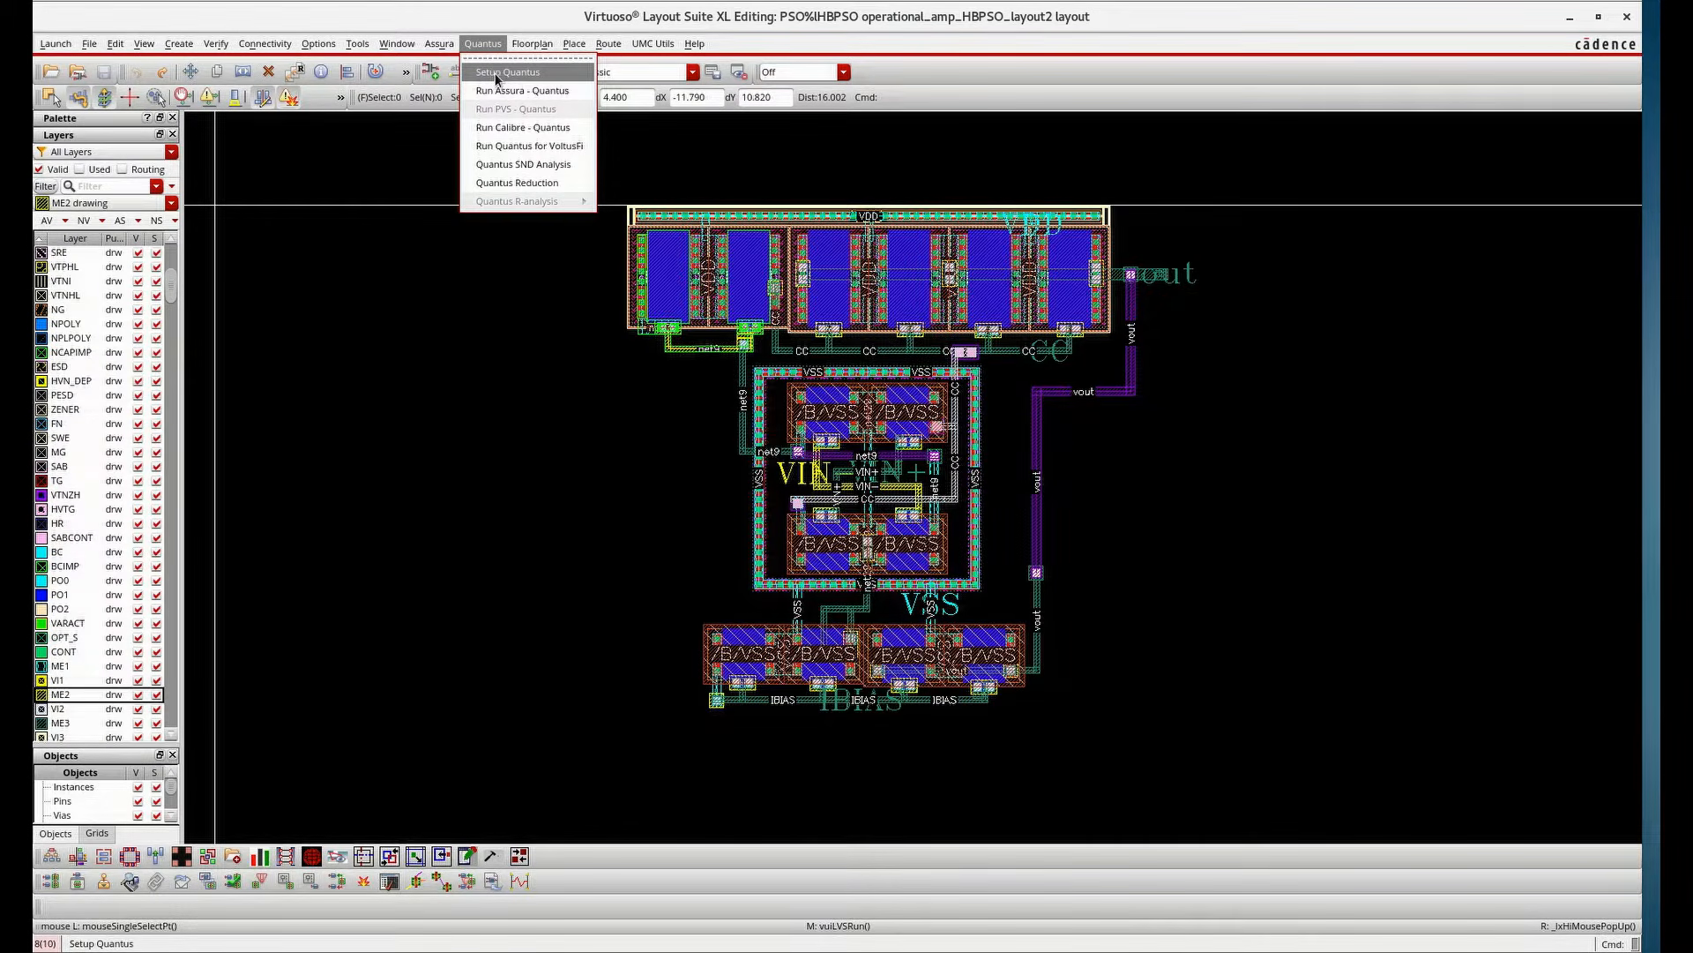
pyautogui.click(496, 79)
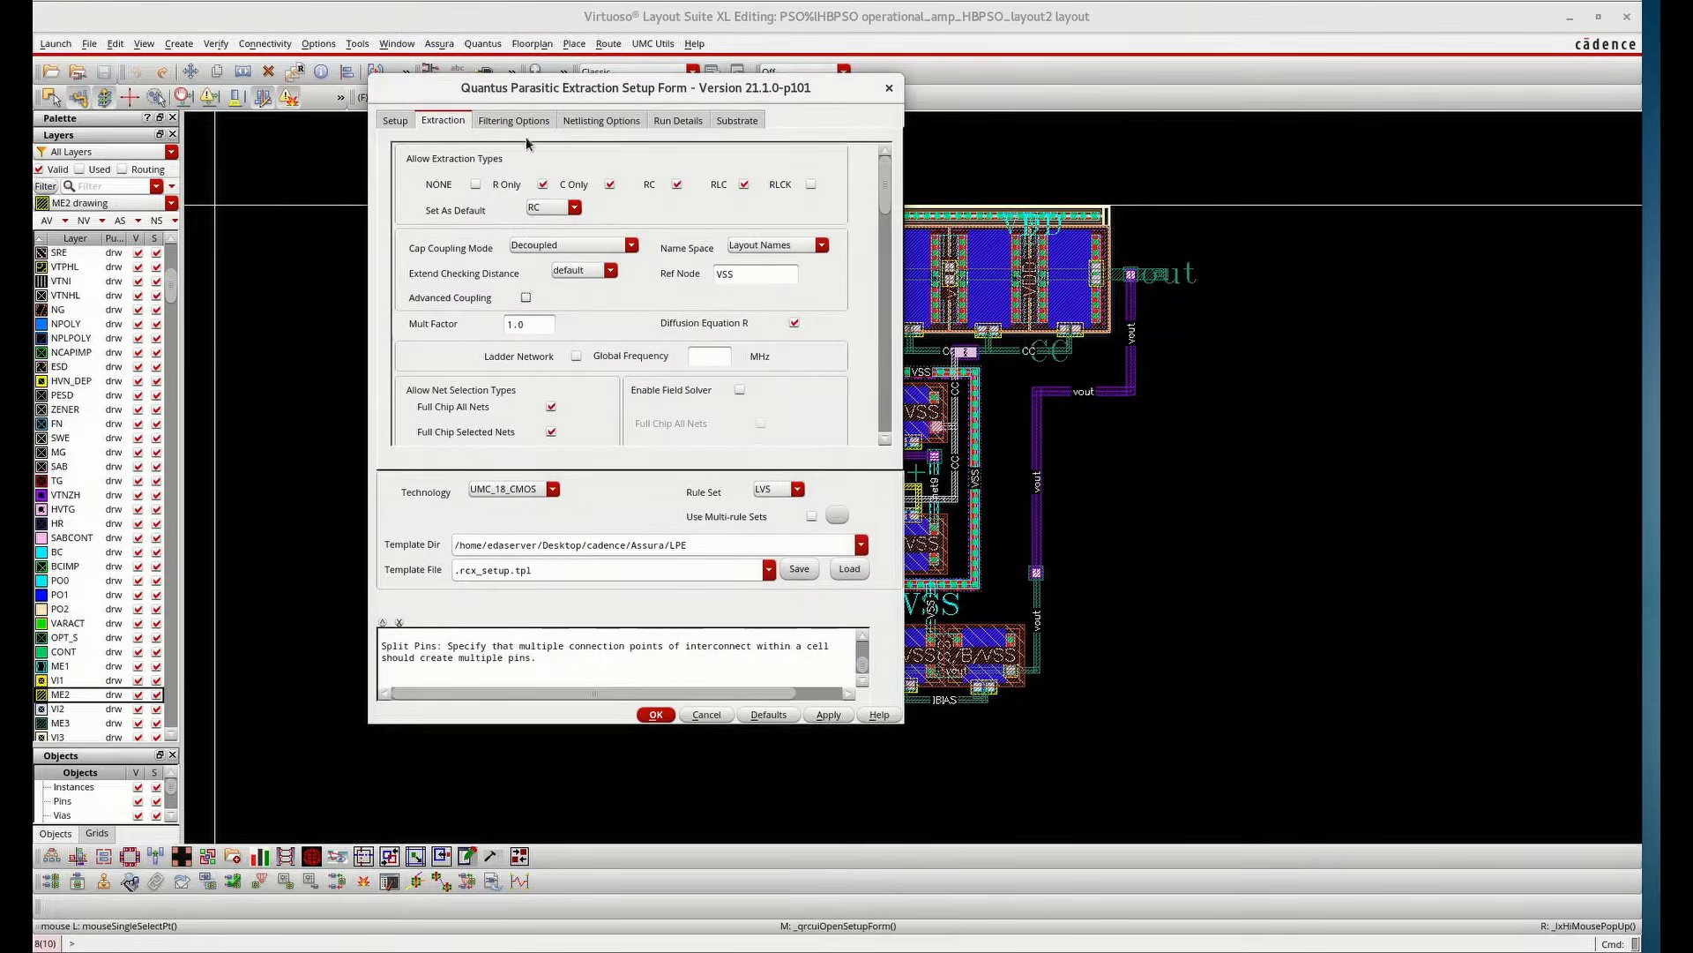
pyautogui.click(571, 208)
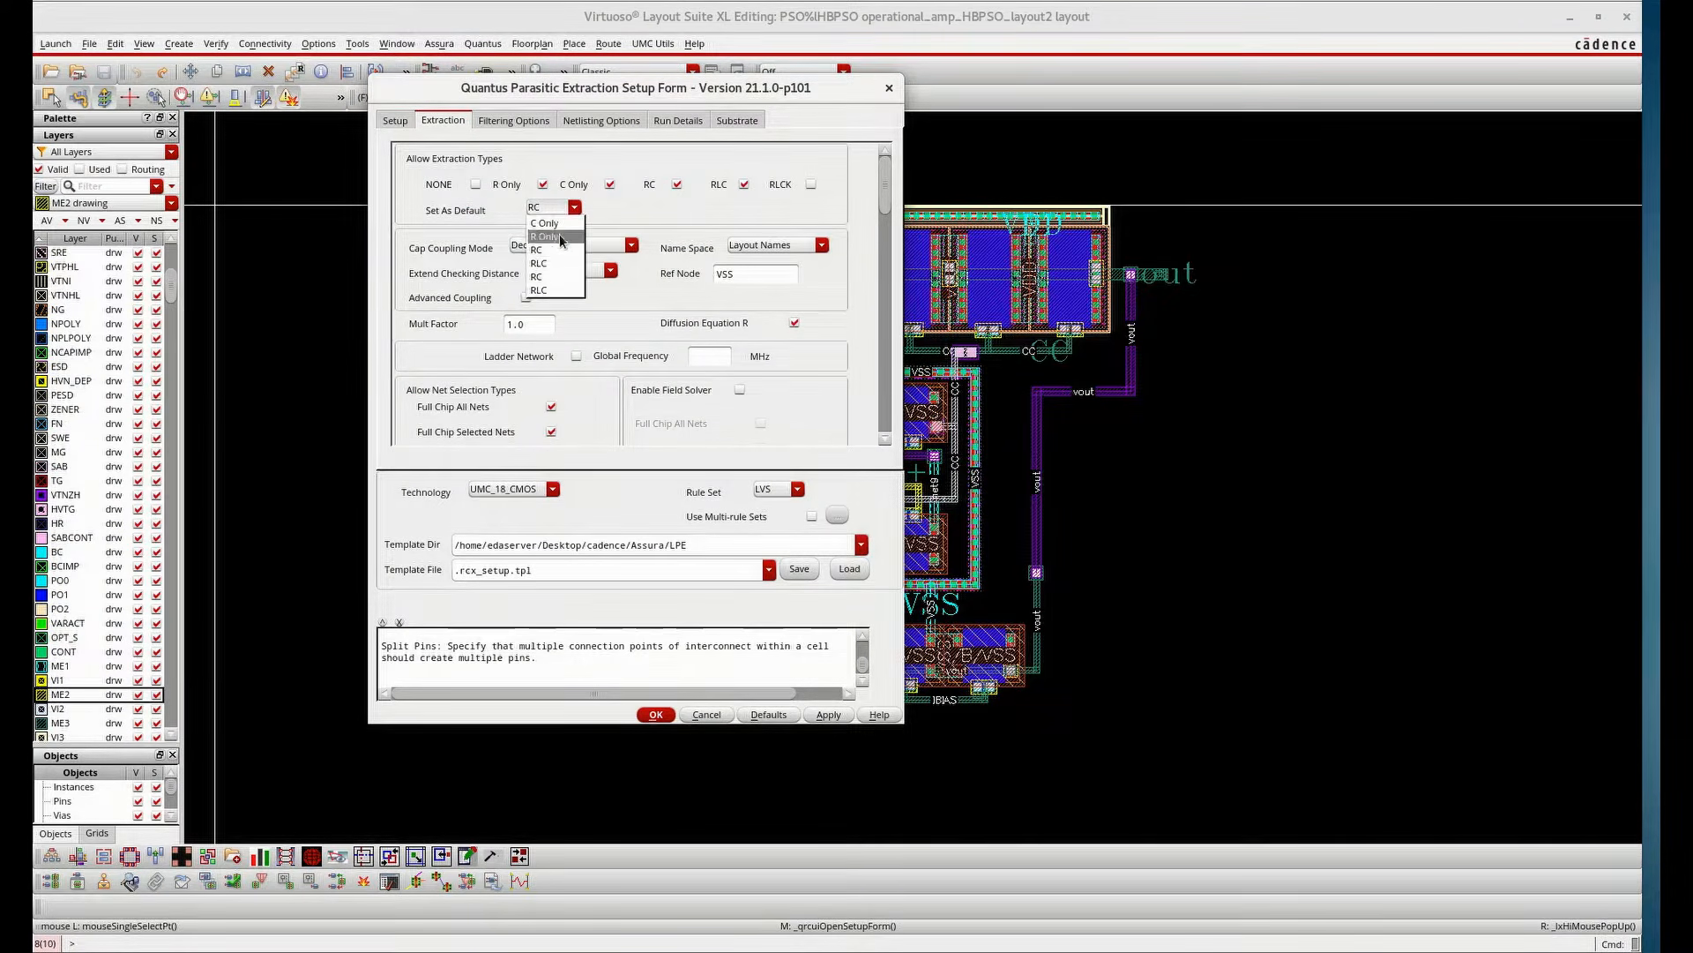
pyautogui.click(559, 250)
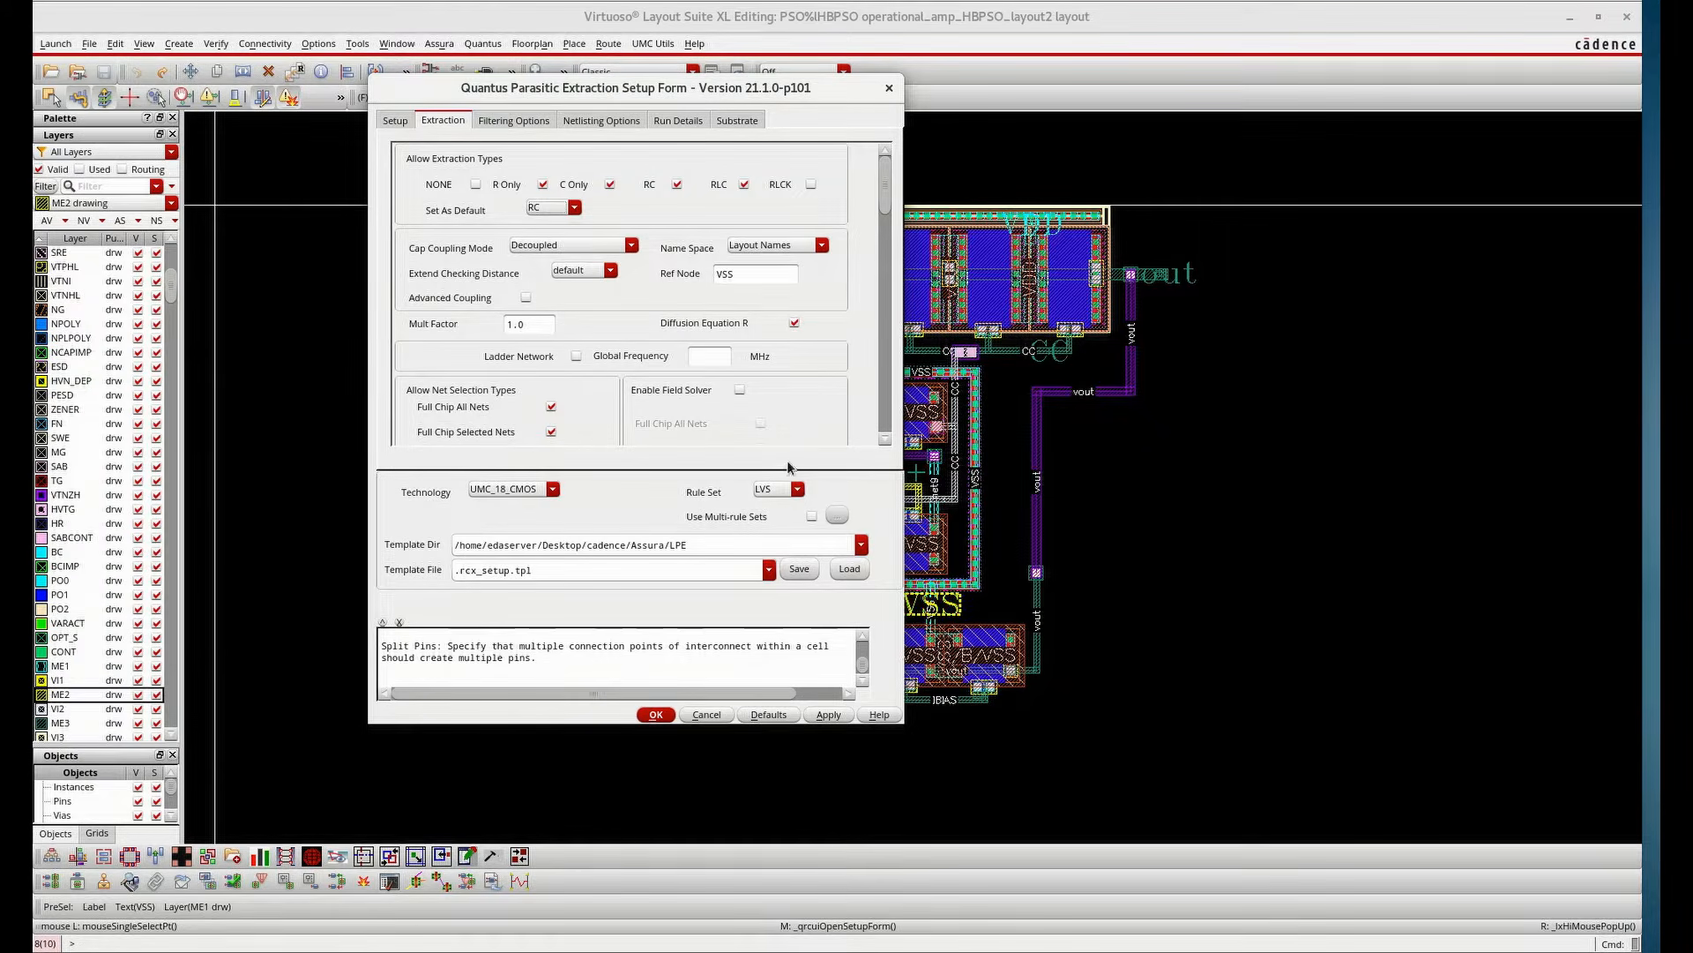
# Review the filtering, netlisting and run detail options, then accept the Quantus setup
pyautogui.click(514, 124)
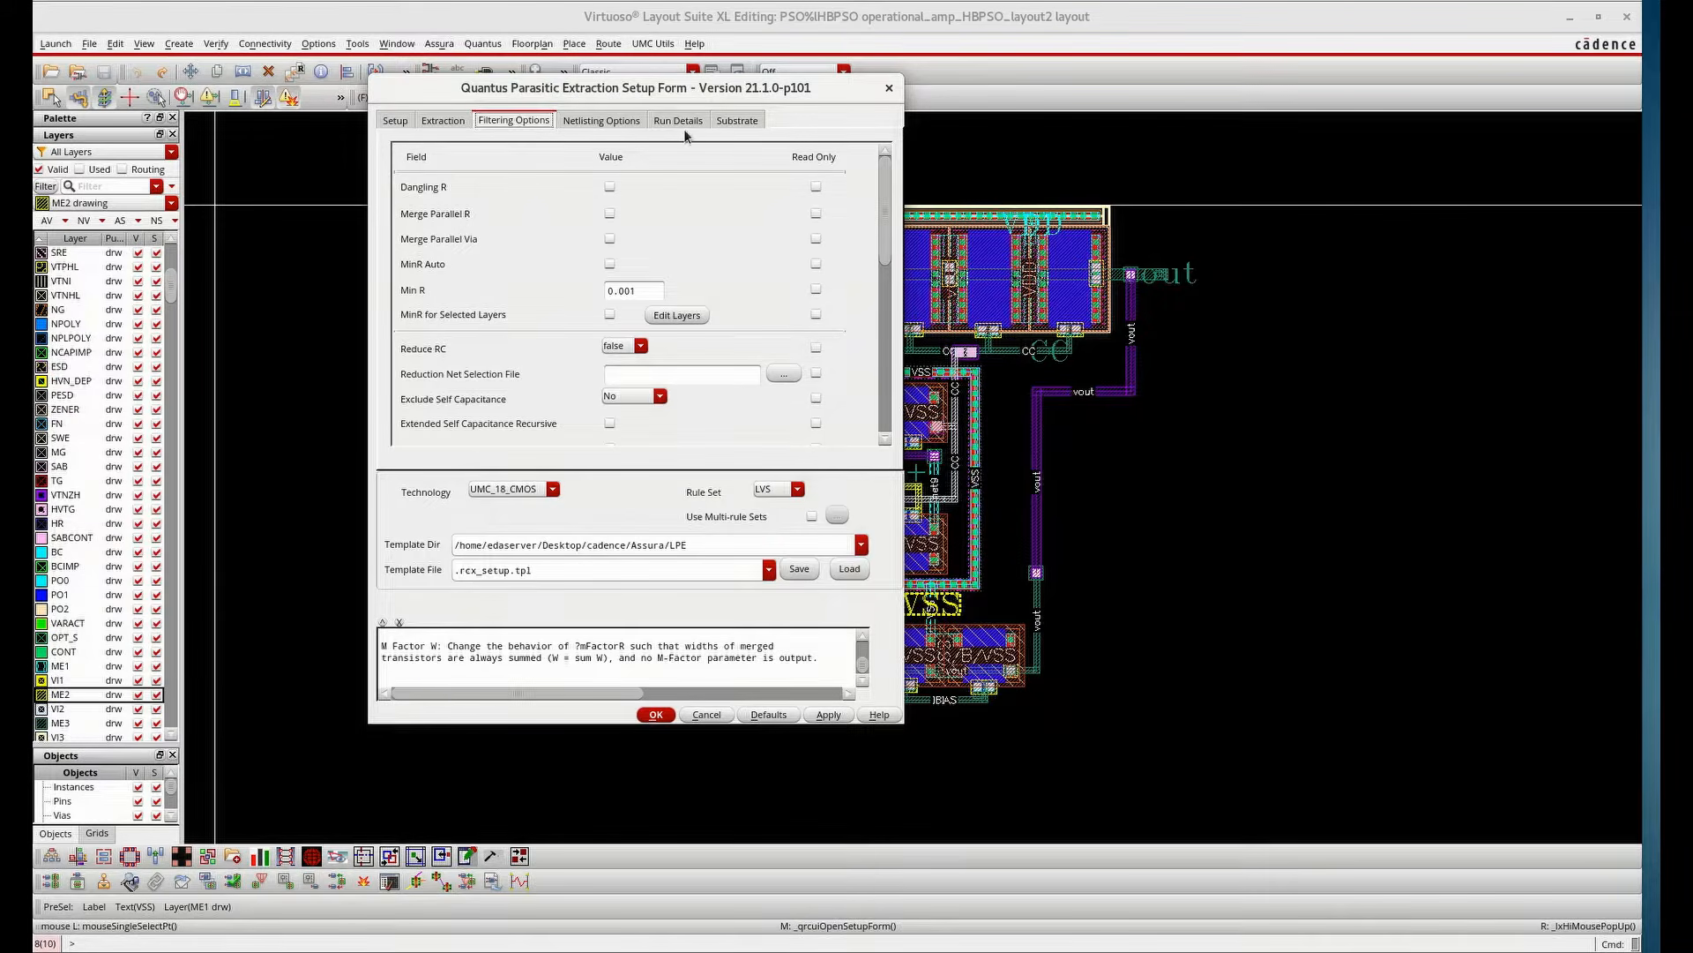
pyautogui.click(626, 122)
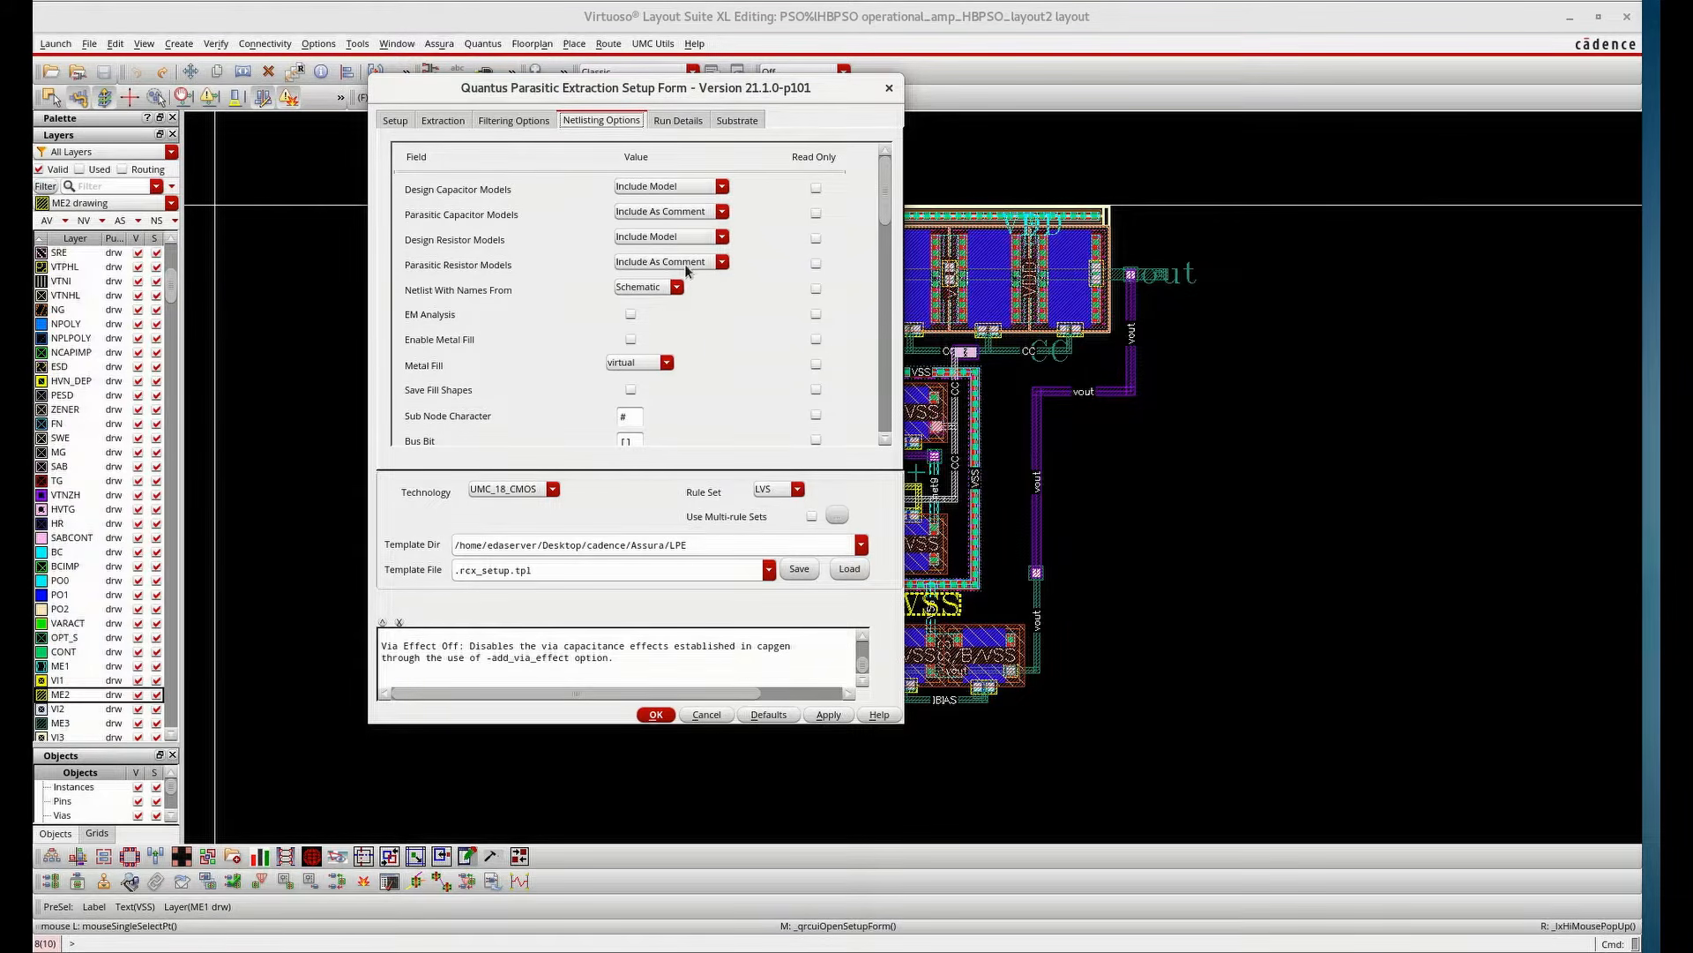
pyautogui.click(684, 125)
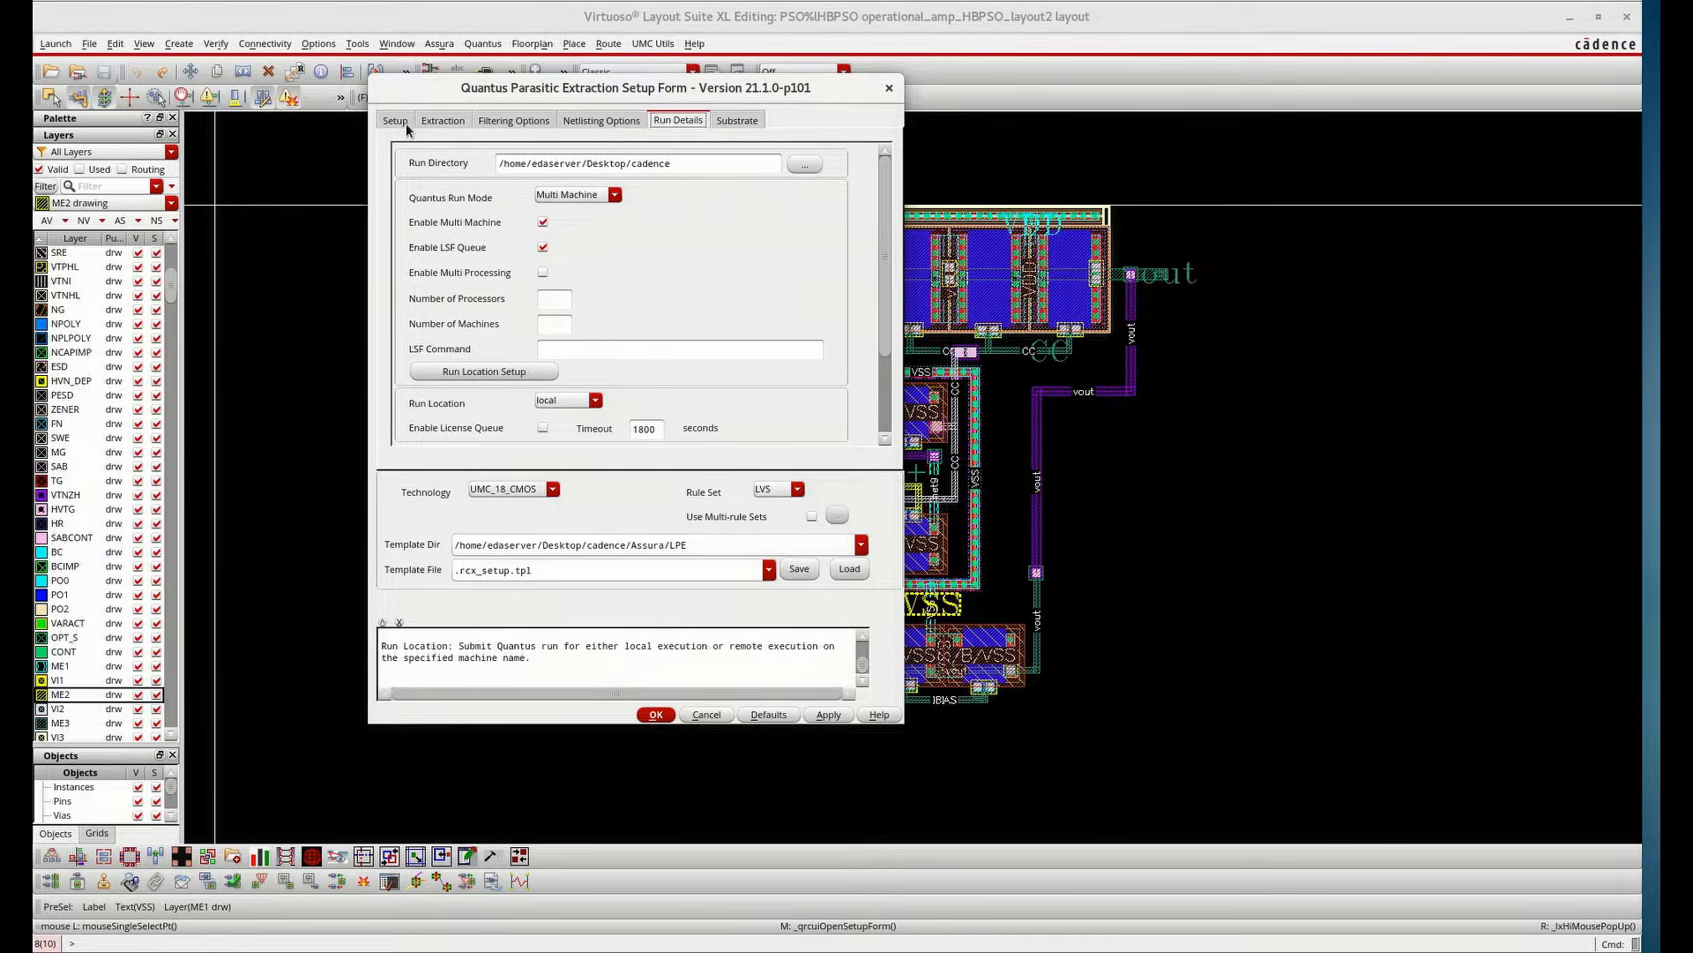
pyautogui.click(658, 713)
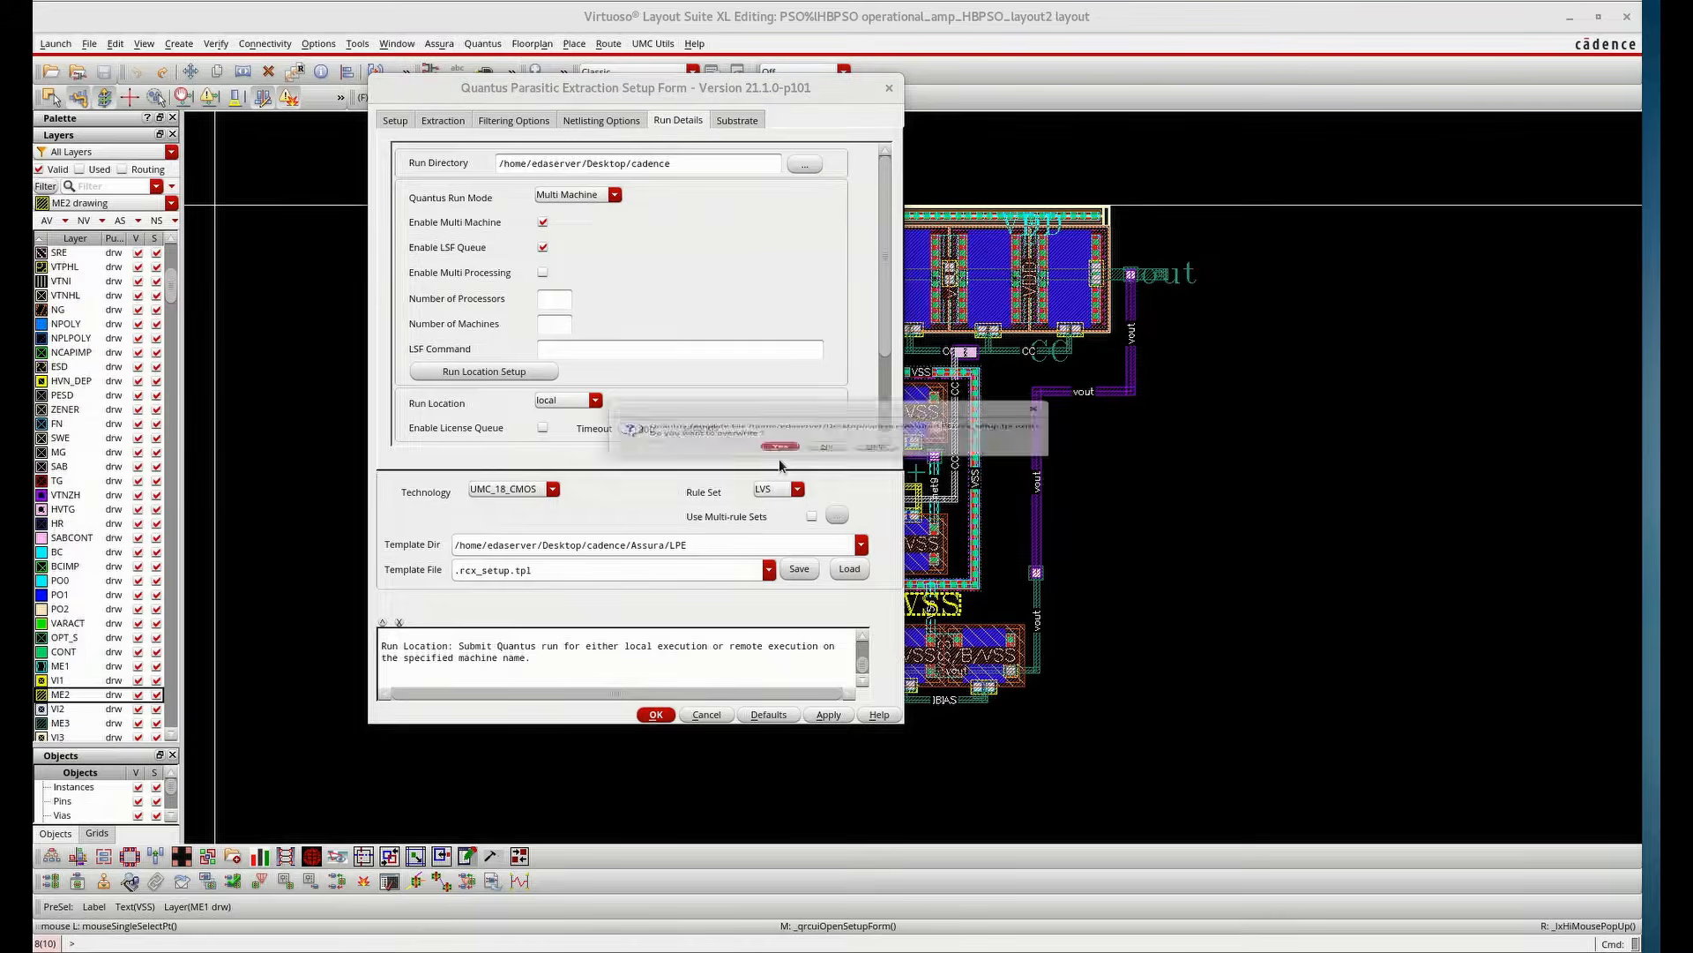
pyautogui.click(780, 461)
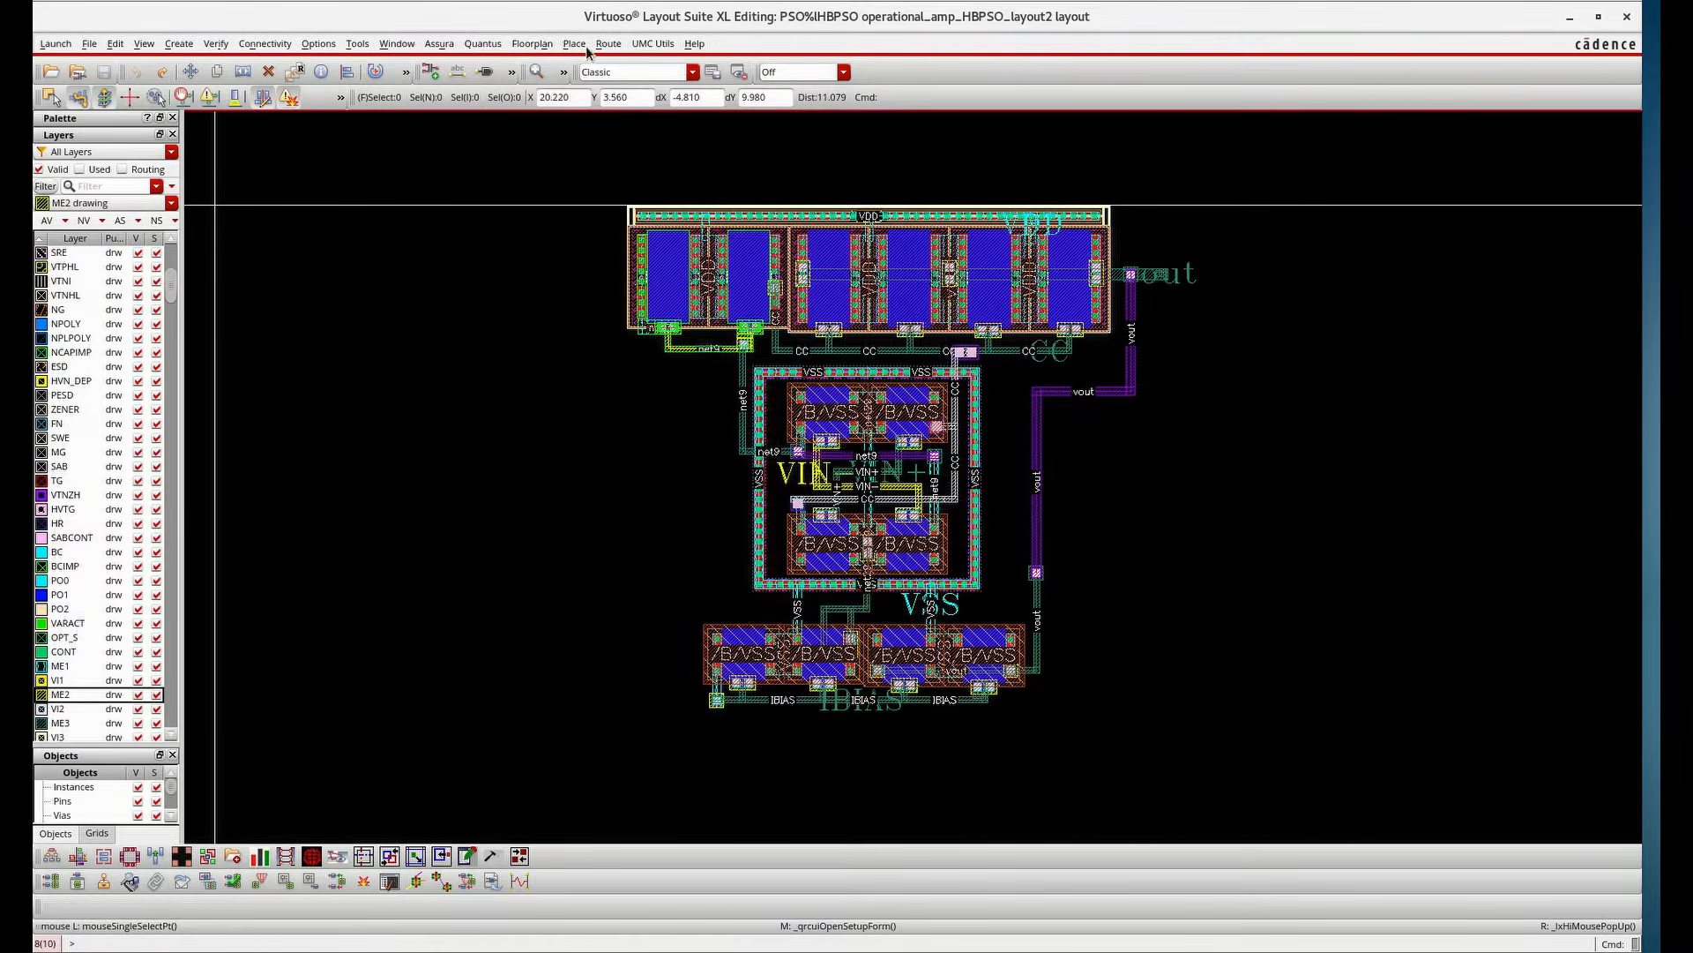
# Open the Assura Quantus run form and review its rule set, extraction, filtering and netlisting settings
pyautogui.click(472, 45)
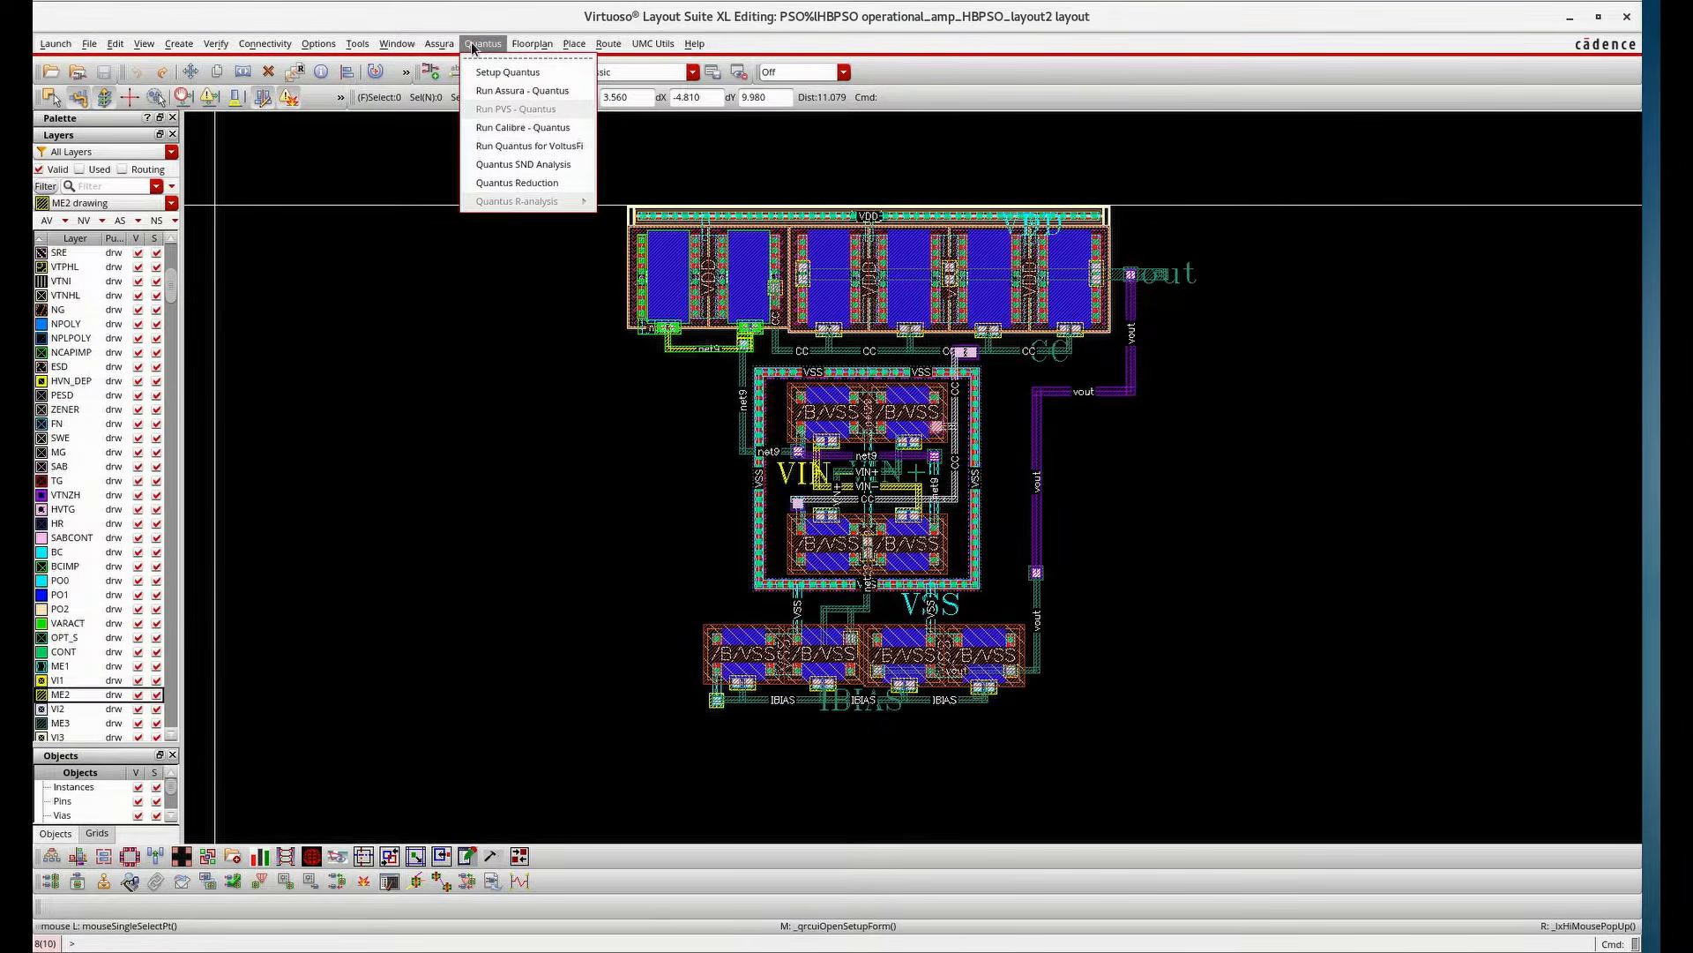
pyautogui.click(510, 92)
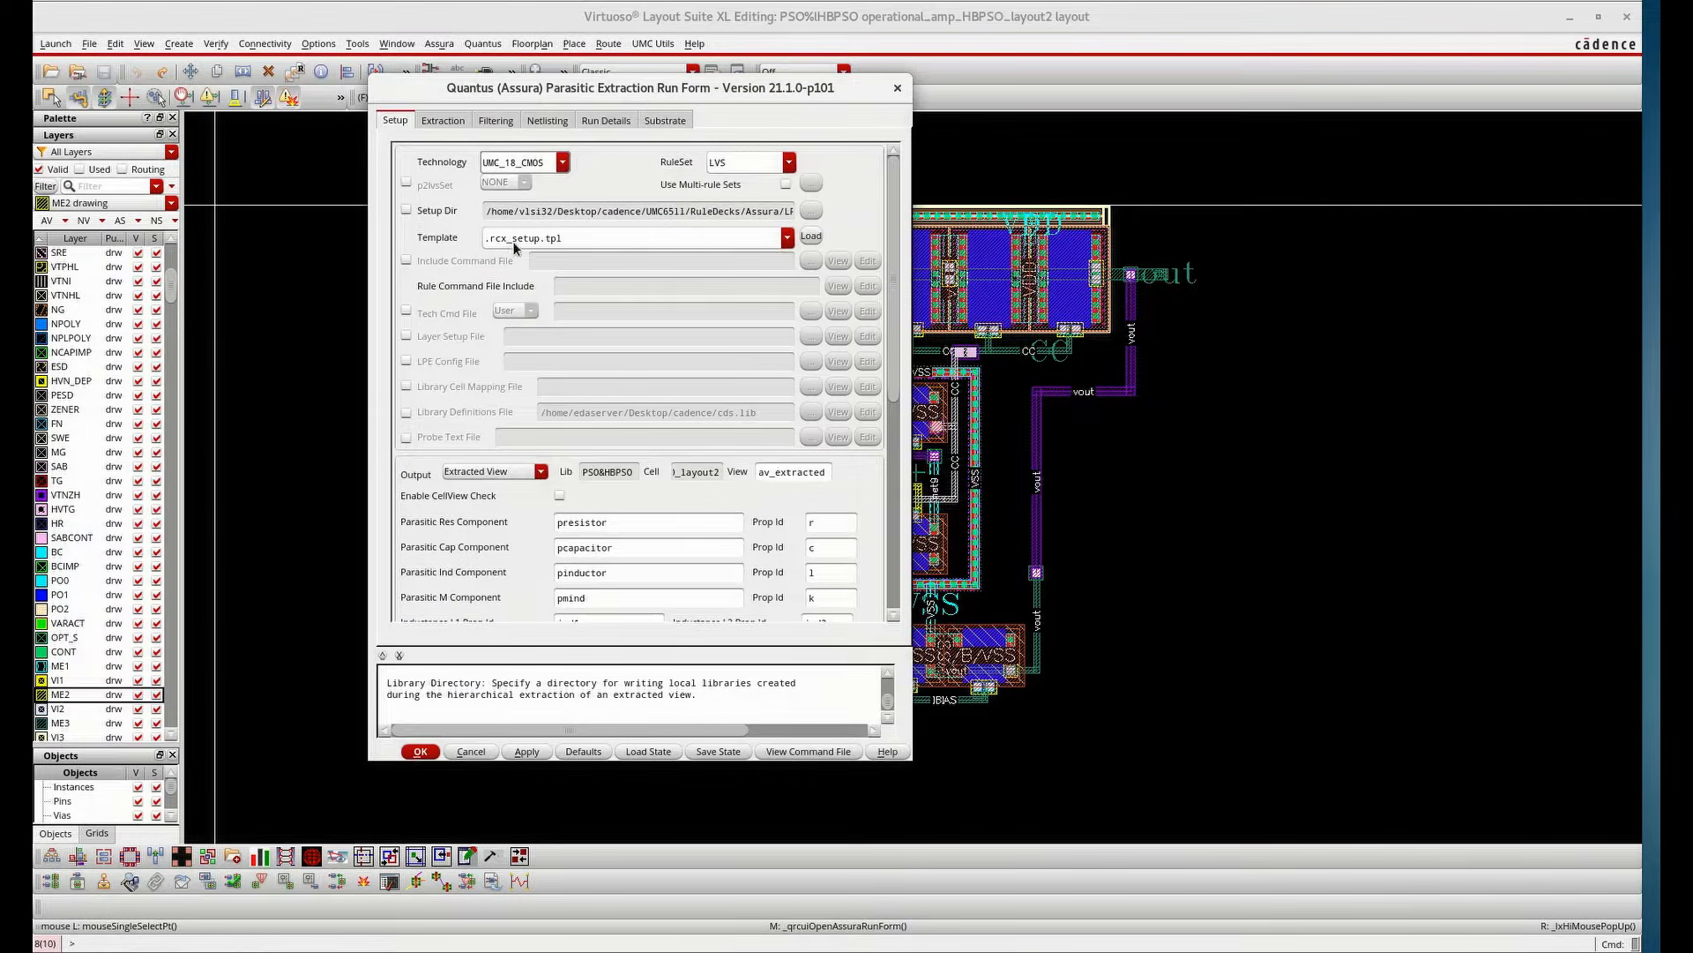
pyautogui.click(790, 163)
pyautogui.click(794, 162)
pyautogui.click(443, 121)
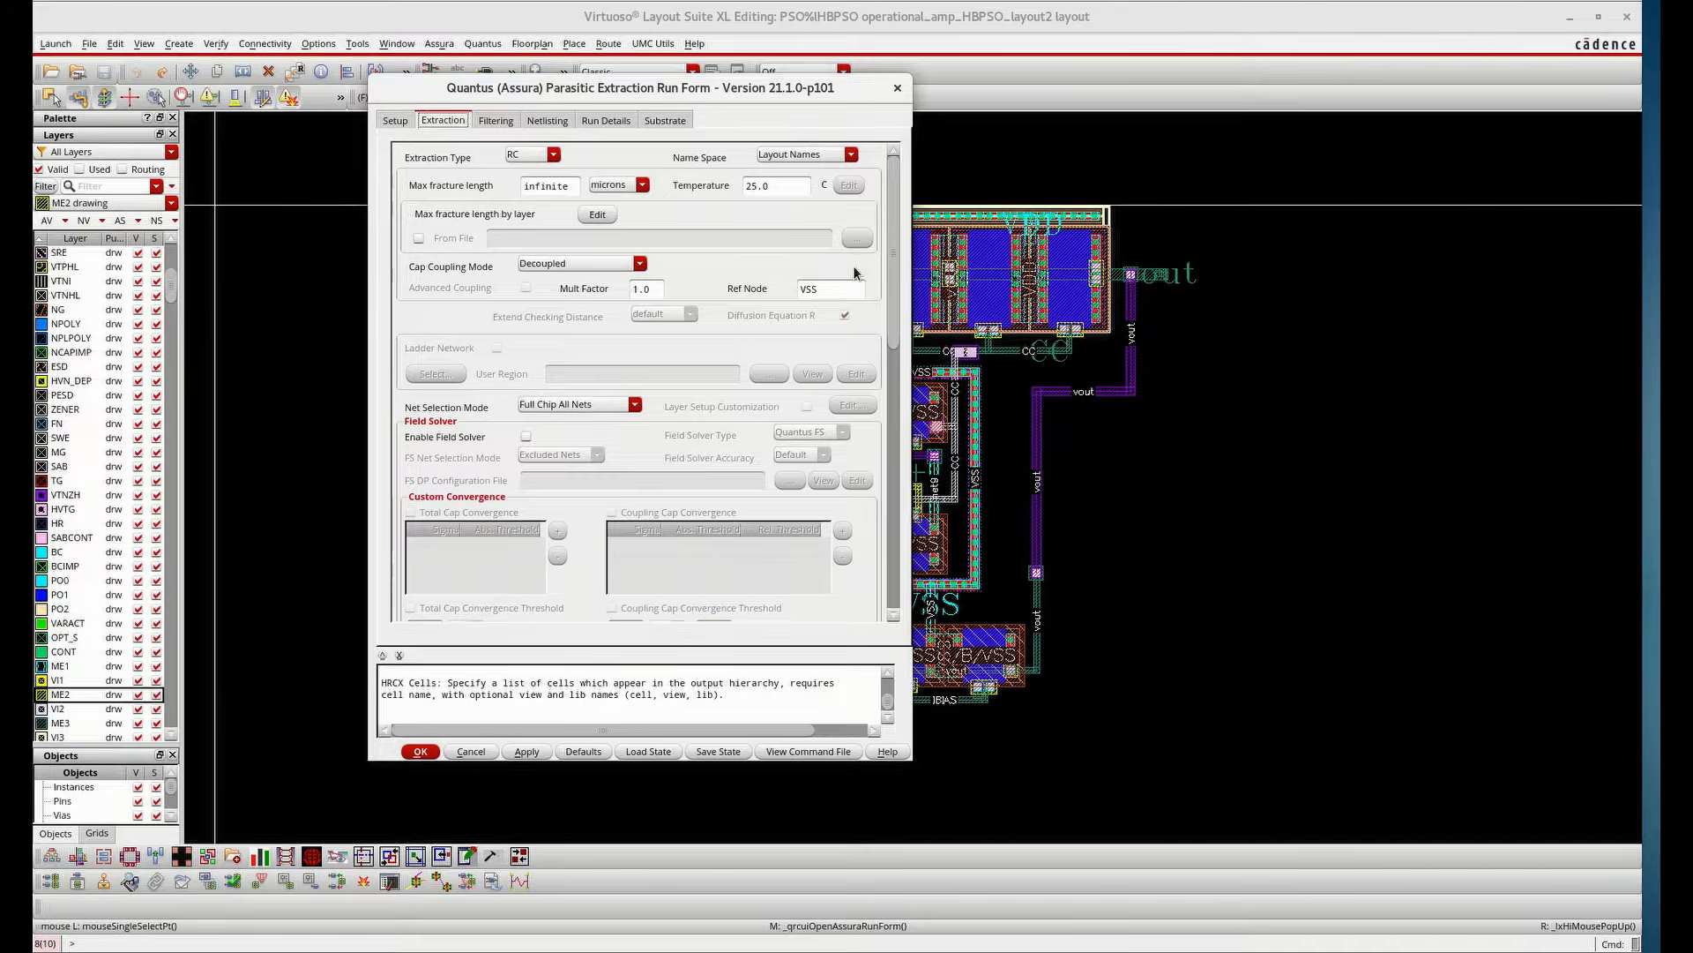
pyautogui.click(497, 122)
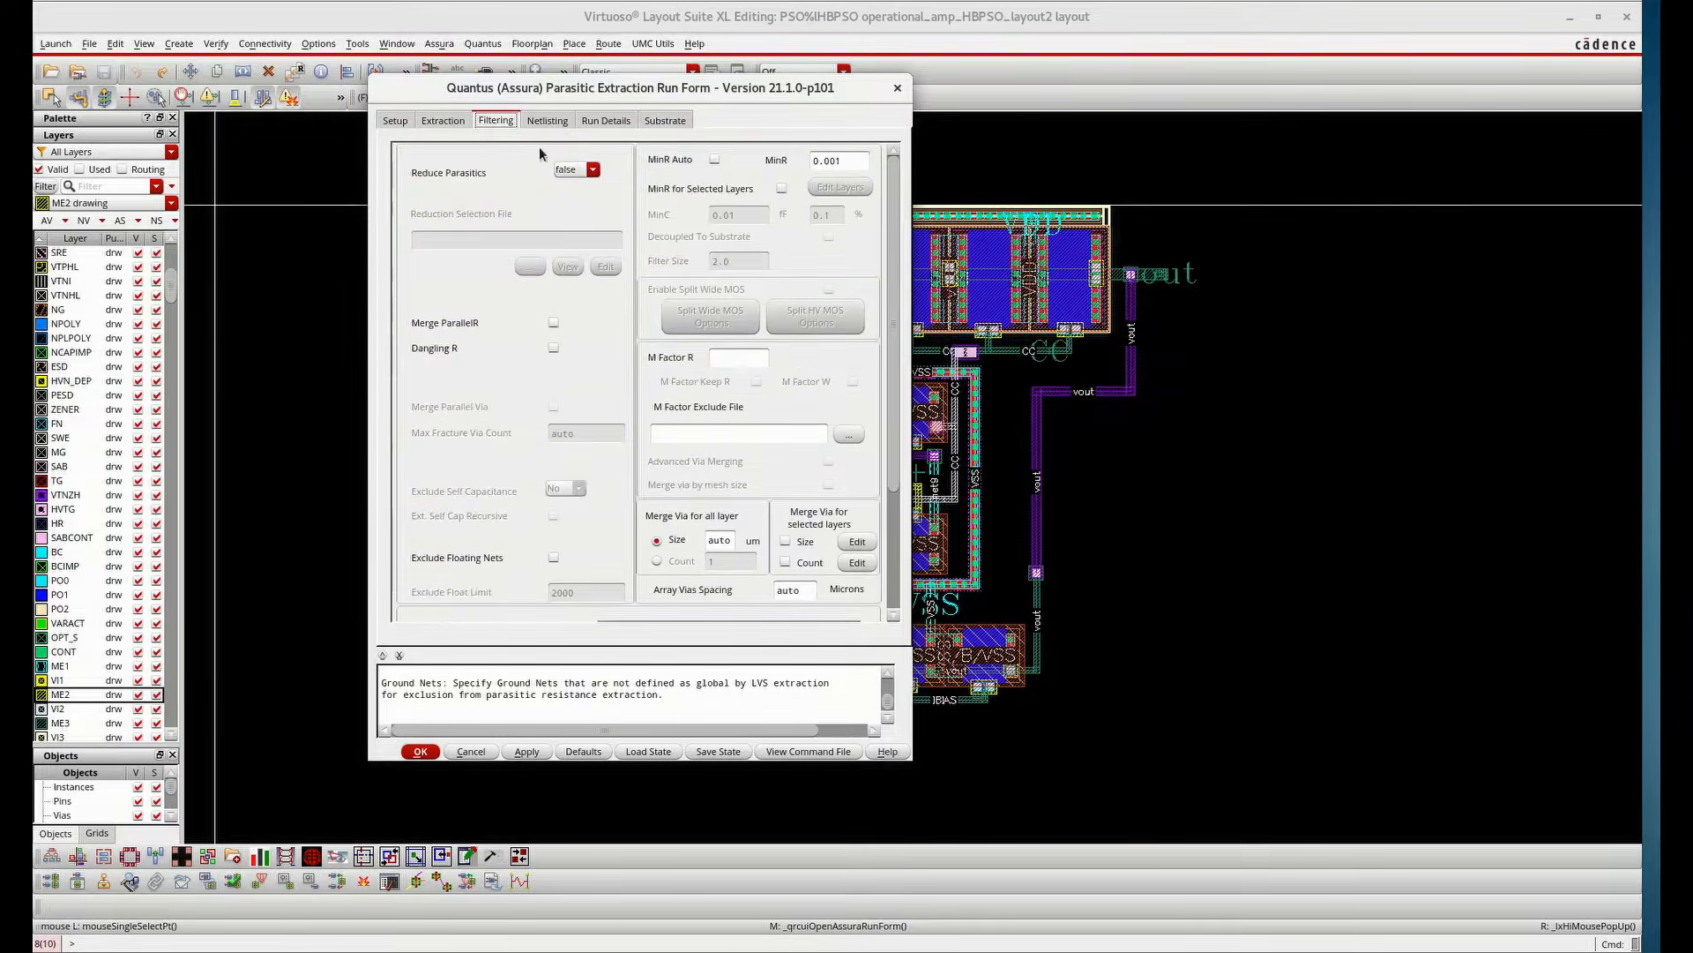
pyautogui.scroll(-3, 642, 540)
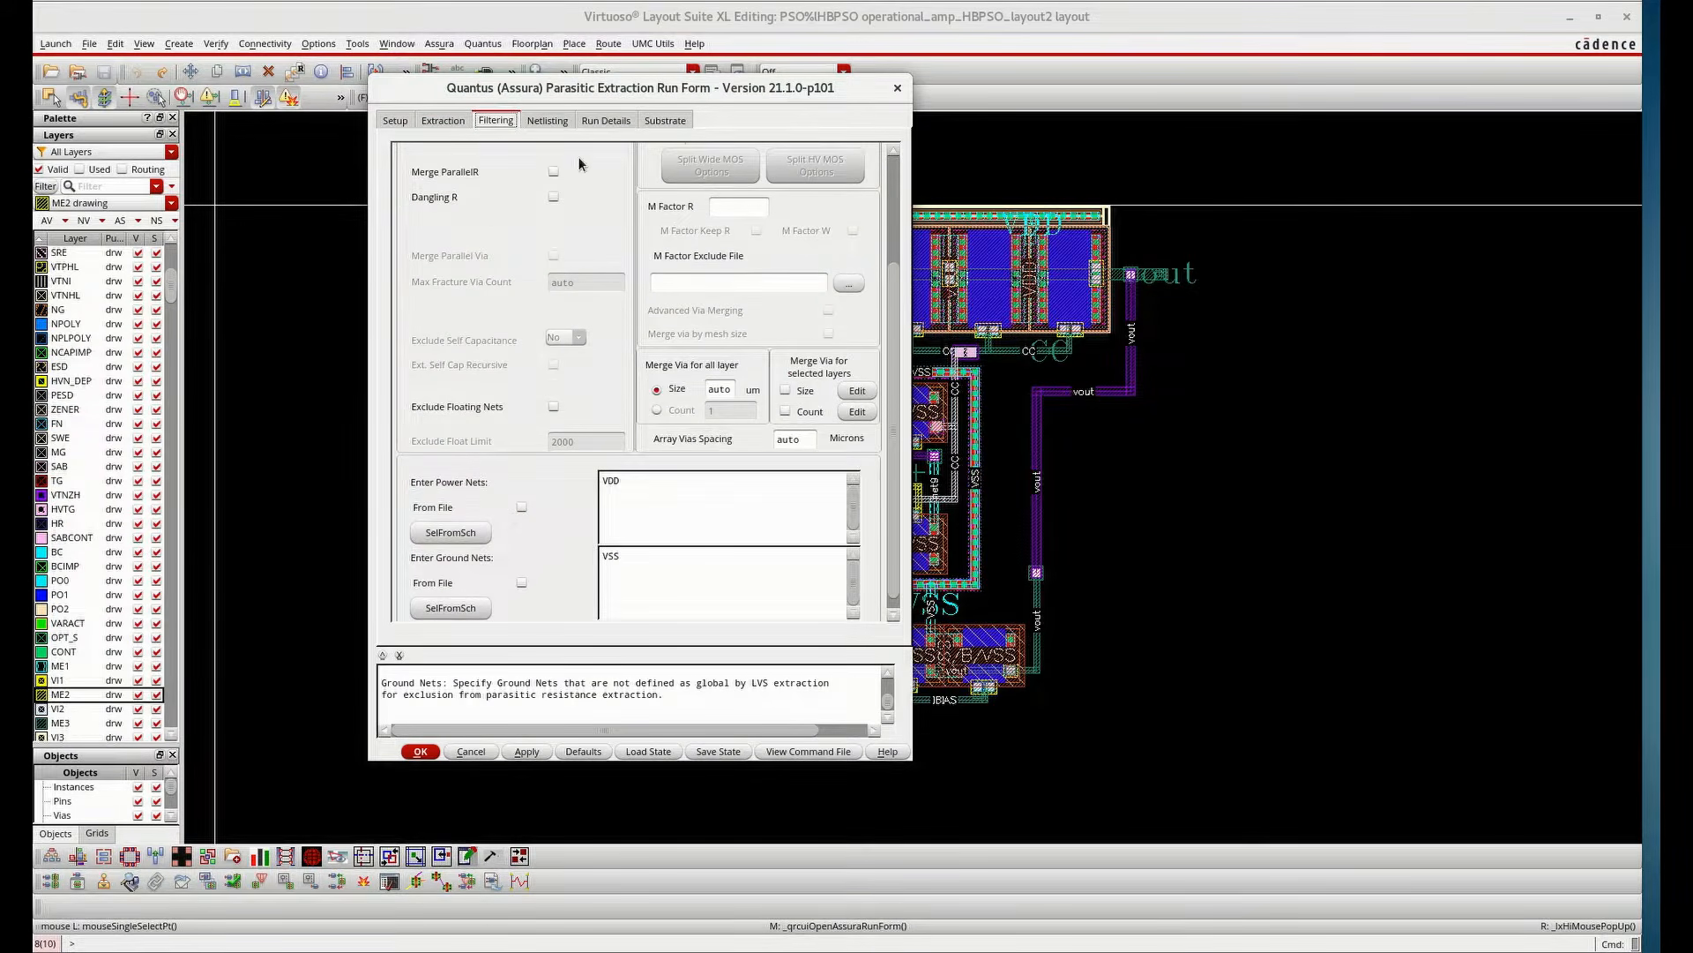
pyautogui.click(553, 121)
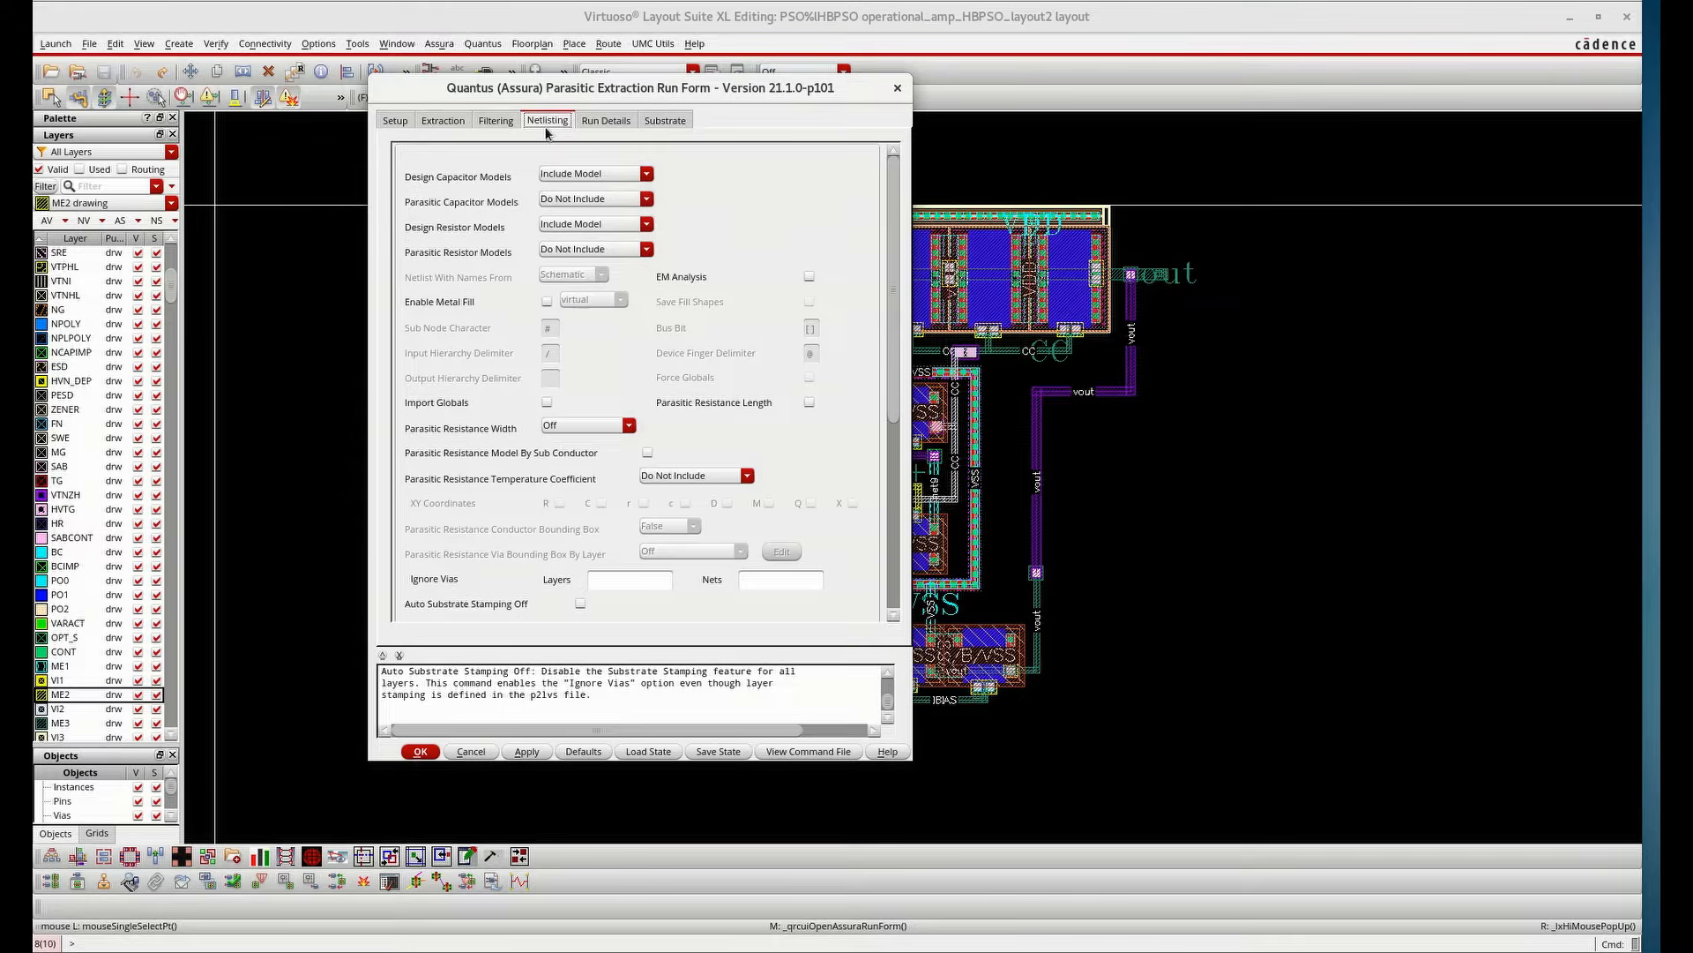
pyautogui.click(390, 123)
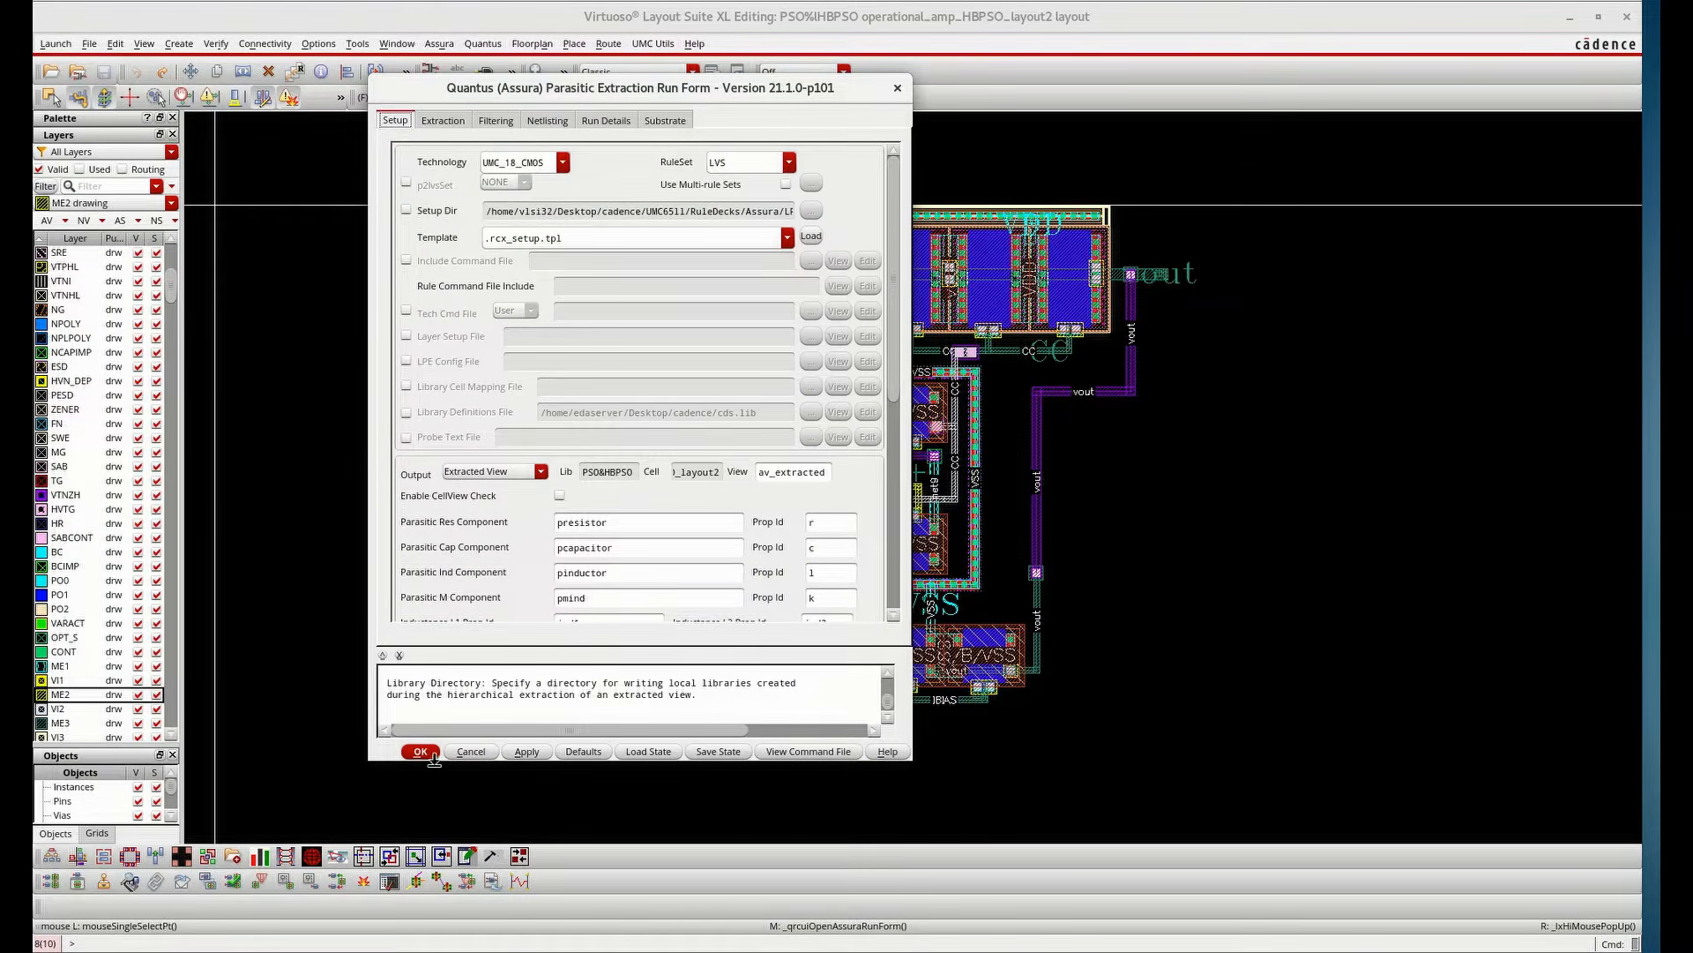
# Keep the output as Extracted View in av_extracted and run the parasitic extraction
pyautogui.click(476, 472)
pyautogui.click(476, 530)
pyautogui.click(419, 751)
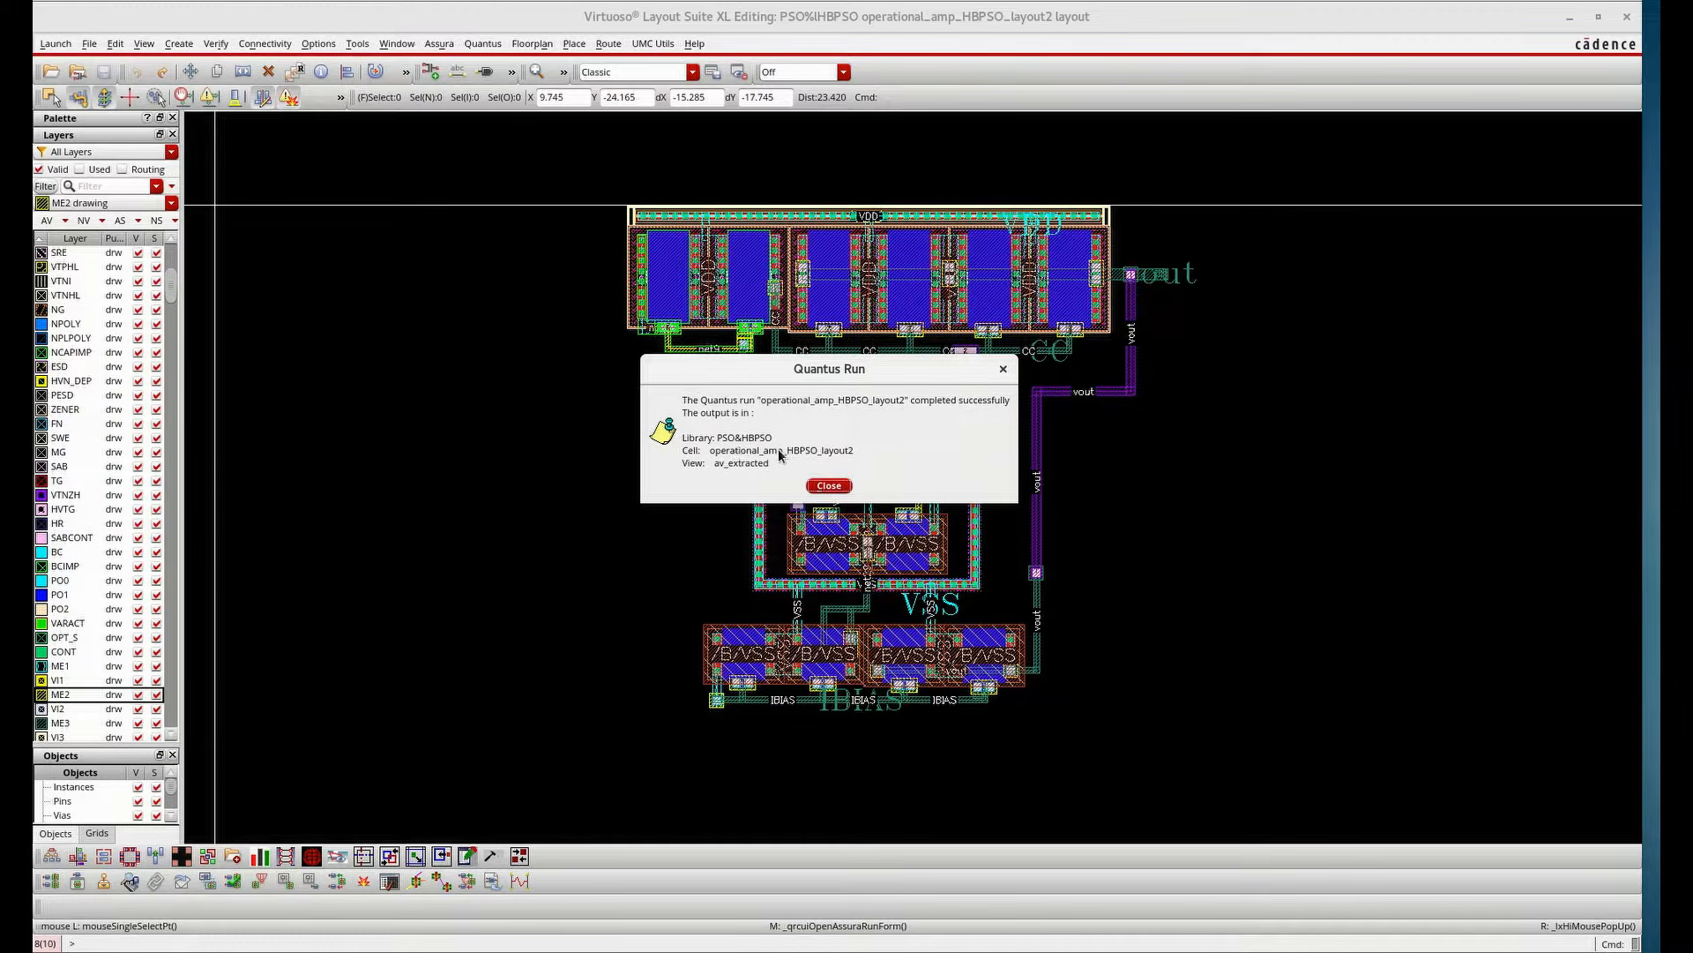
# Dismiss the Quantus completion message and open the av_extracted view of operational_amp_HBPSO_layout2
pyautogui.click(829, 486)
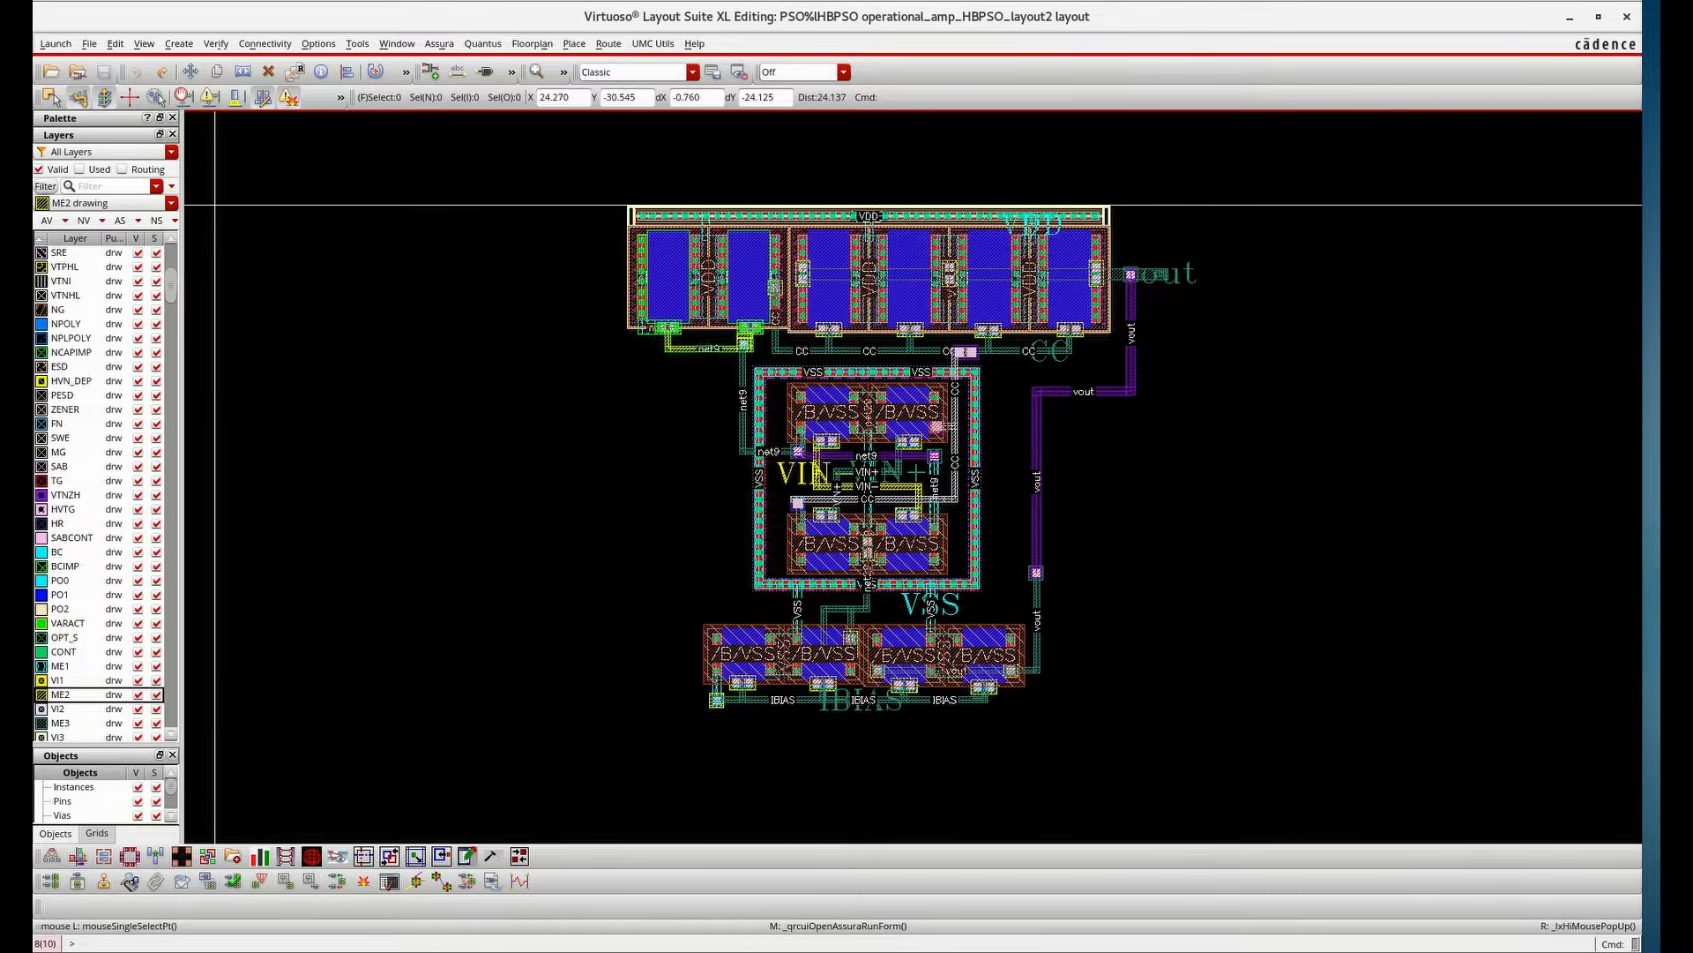
pyautogui.hotkey('alt', 'Tab')
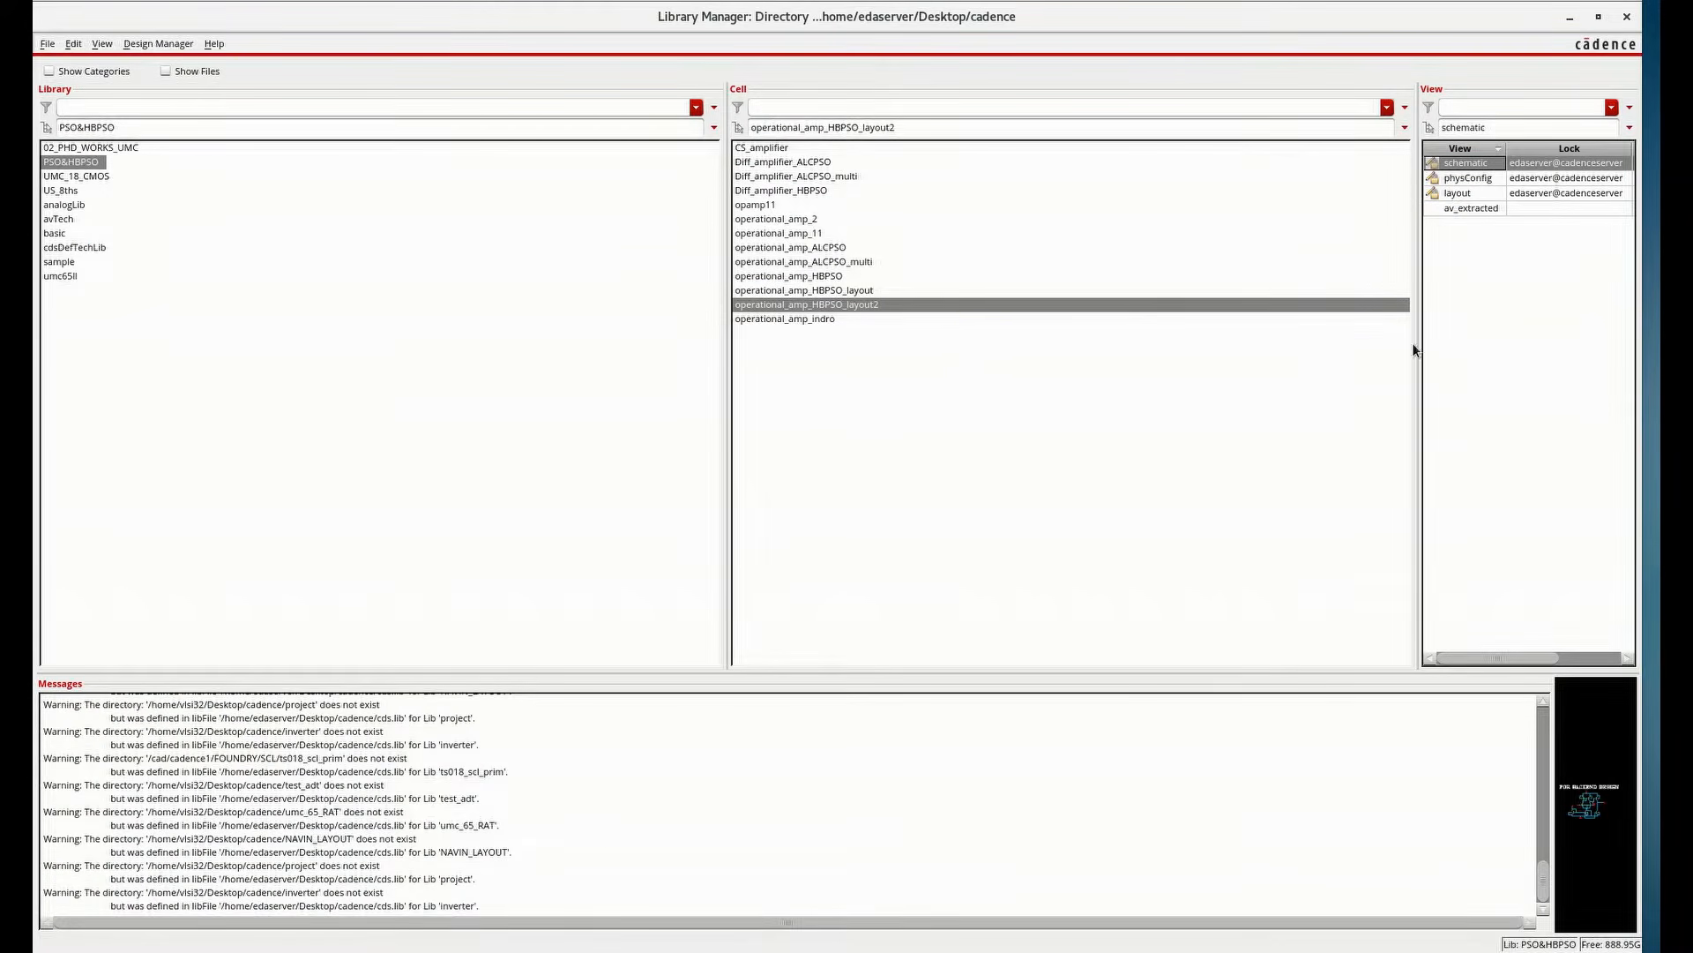
pyautogui.click(865, 306)
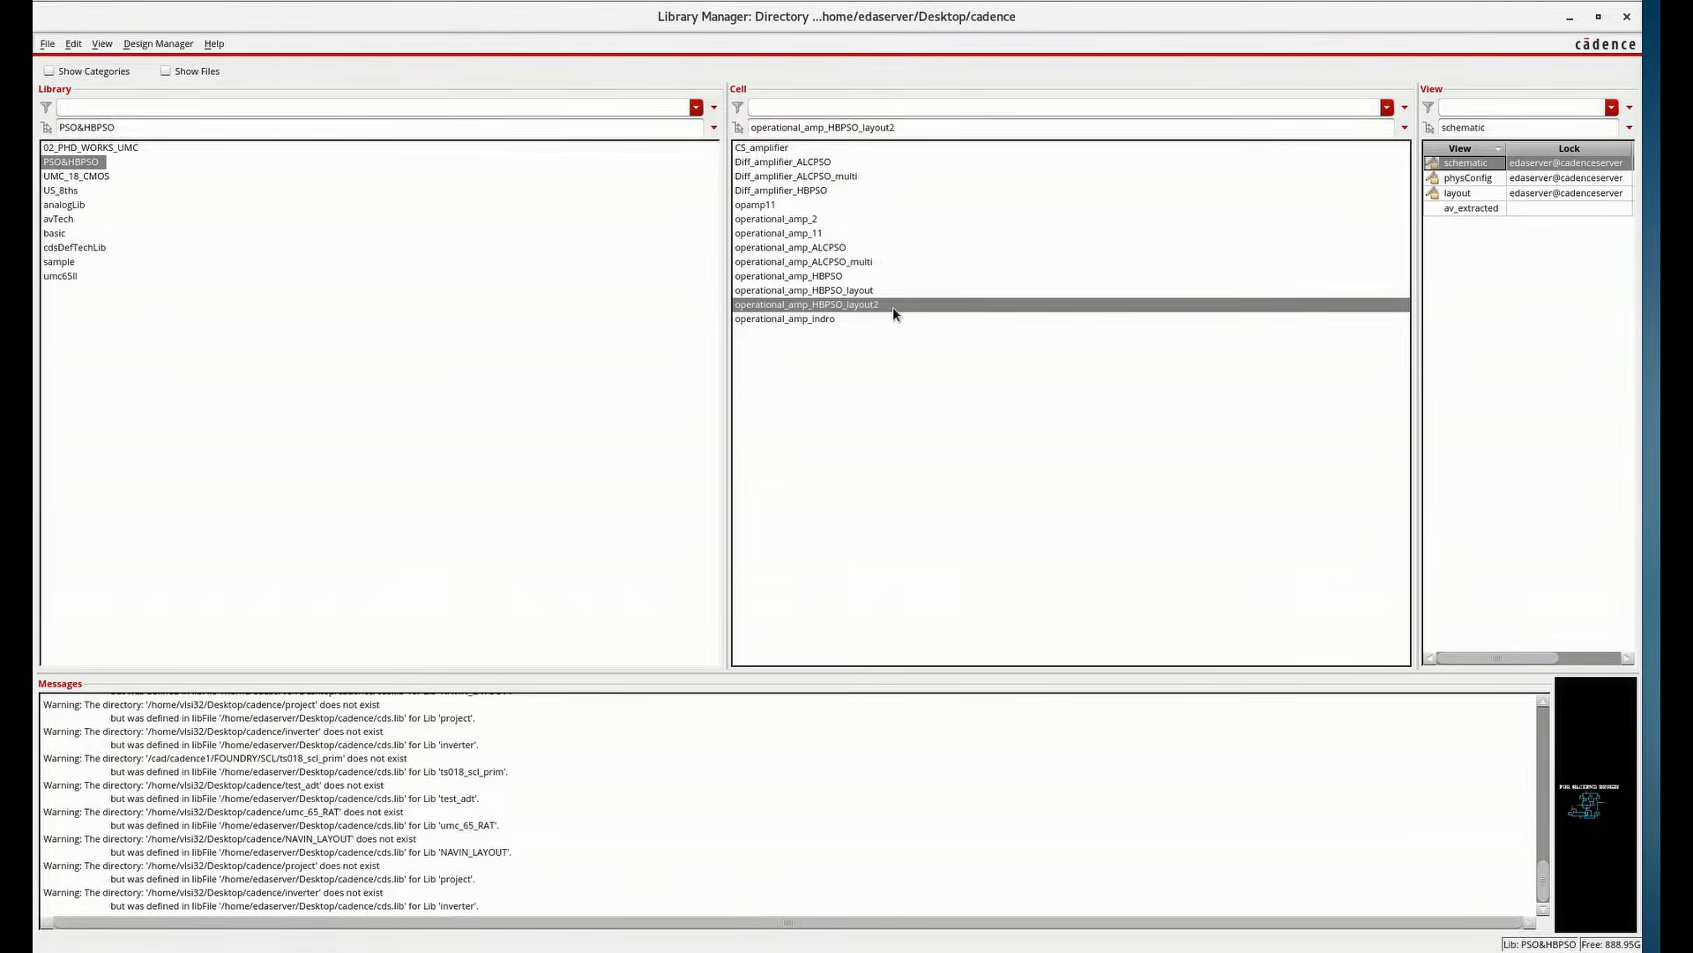
pyautogui.click(1471, 210)
pyautogui.doubleClick(1473, 209)
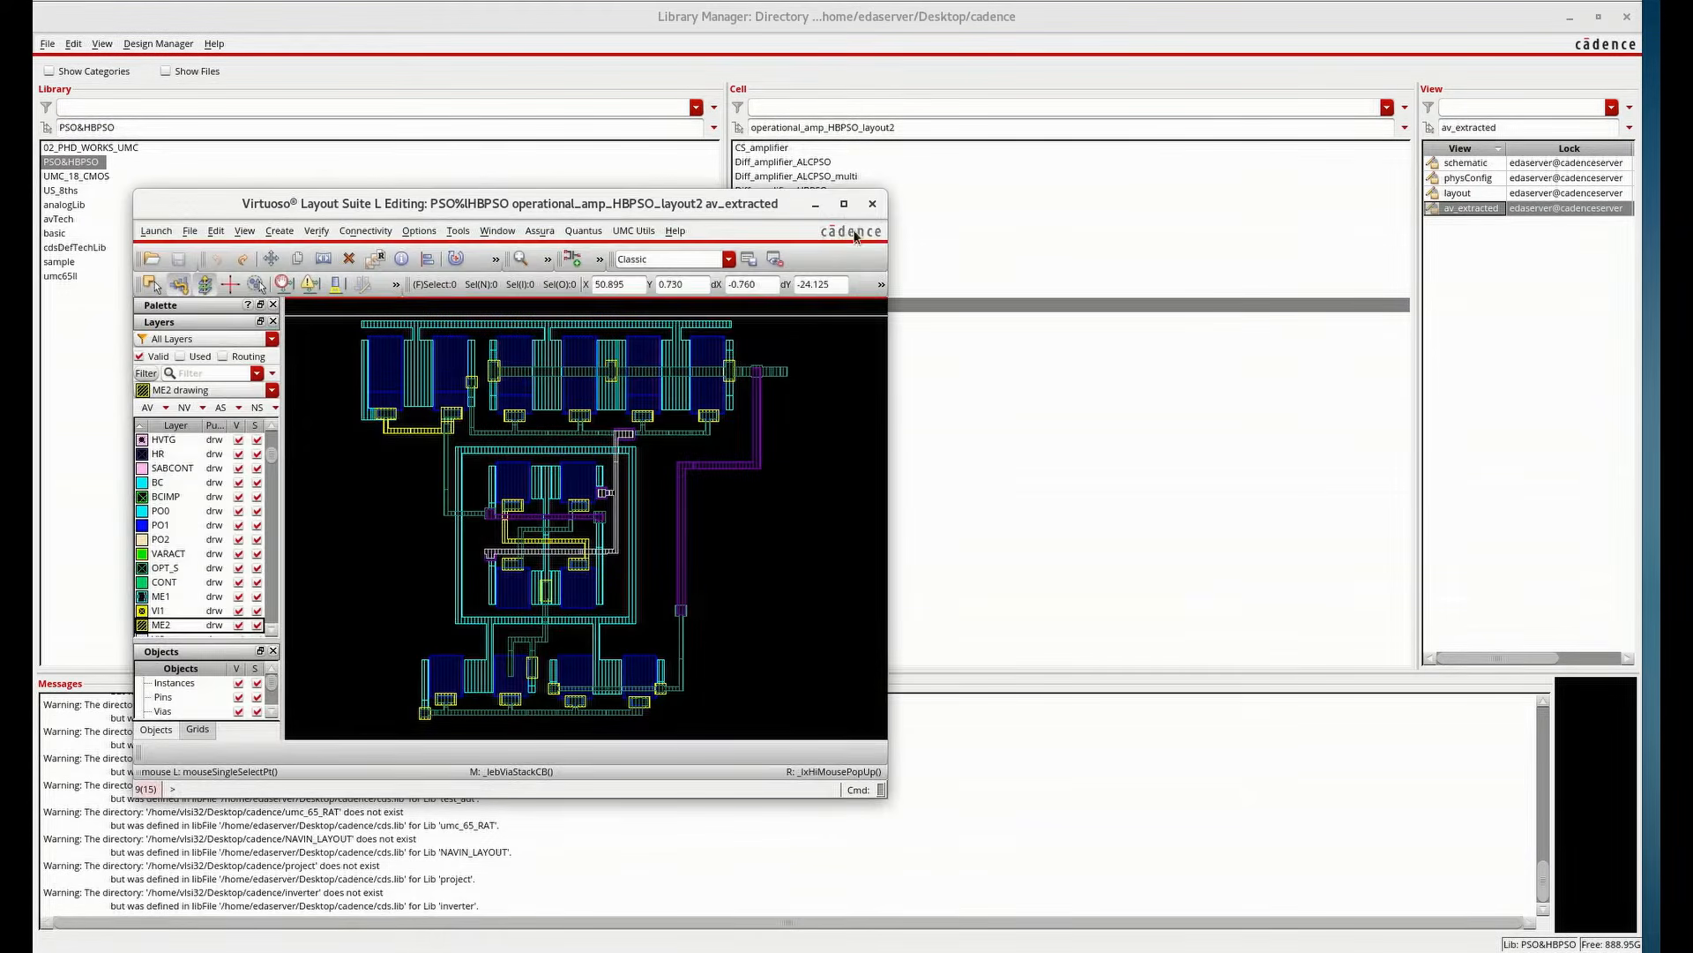
pyautogui.click(843, 204)
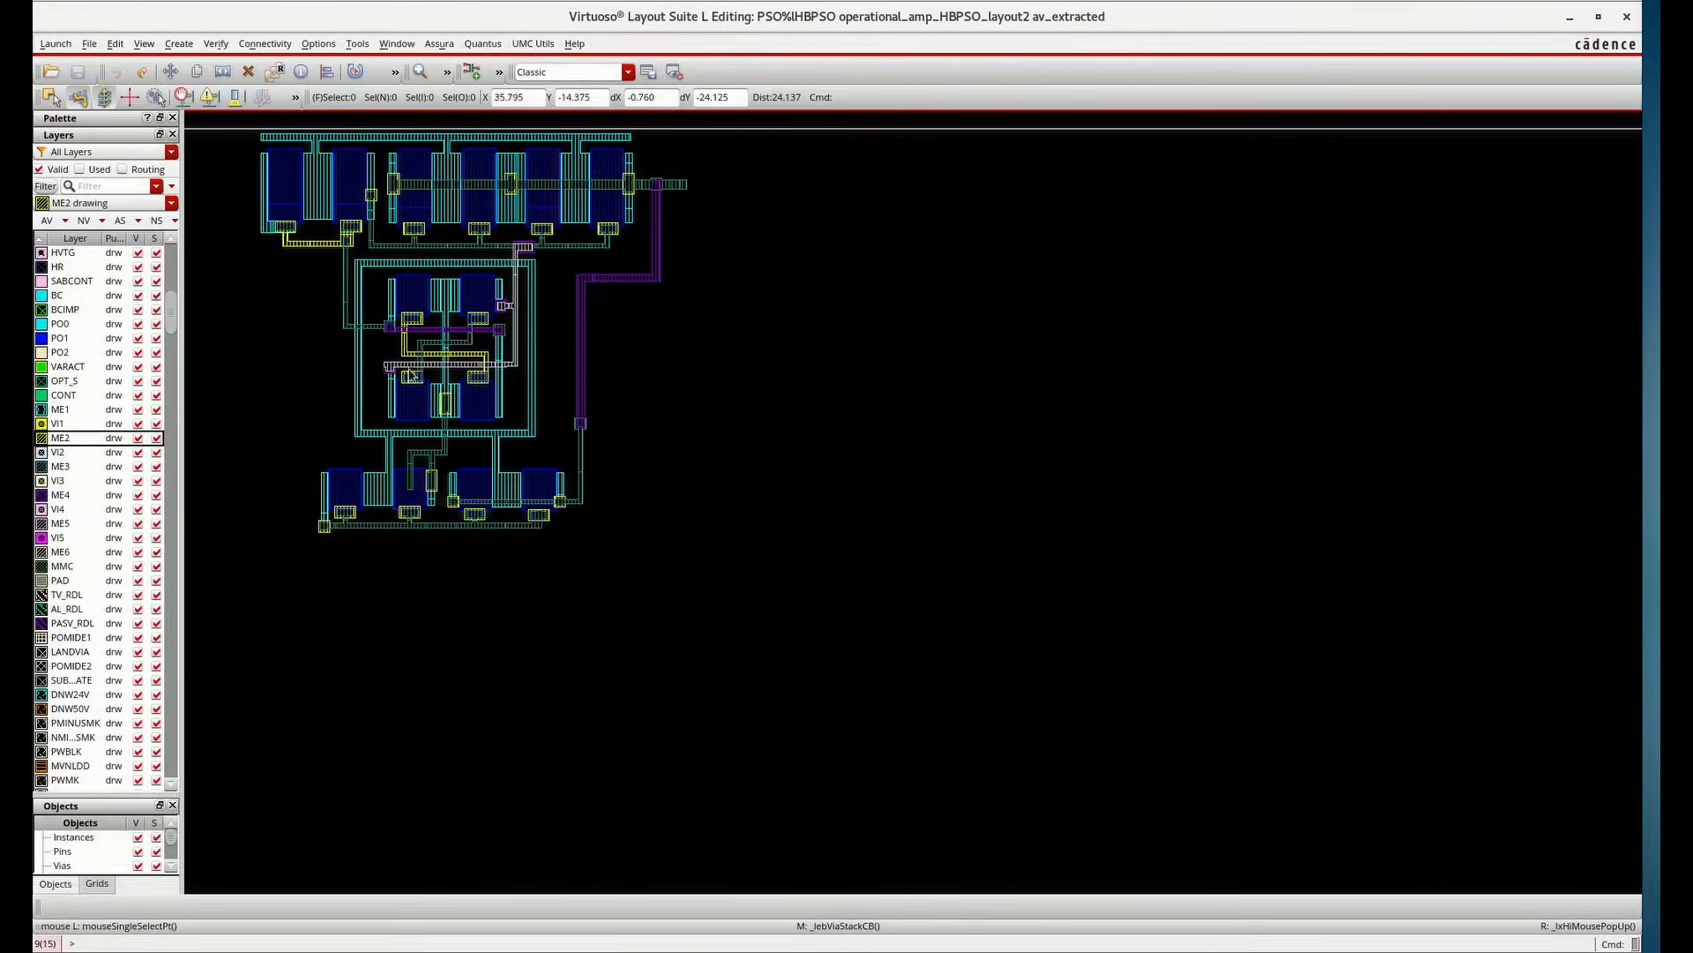
# Zoom around the extracted view to examine the parasitic resistors and capacitors
pyautogui.keyDown('ctrl'); pyautogui.scroll(4, 697, 432); pyautogui.keyUp('ctrl')
pyautogui.keyDown('ctrl'); pyautogui.scroll(4, 882, 437); pyautogui.keyUp('ctrl')
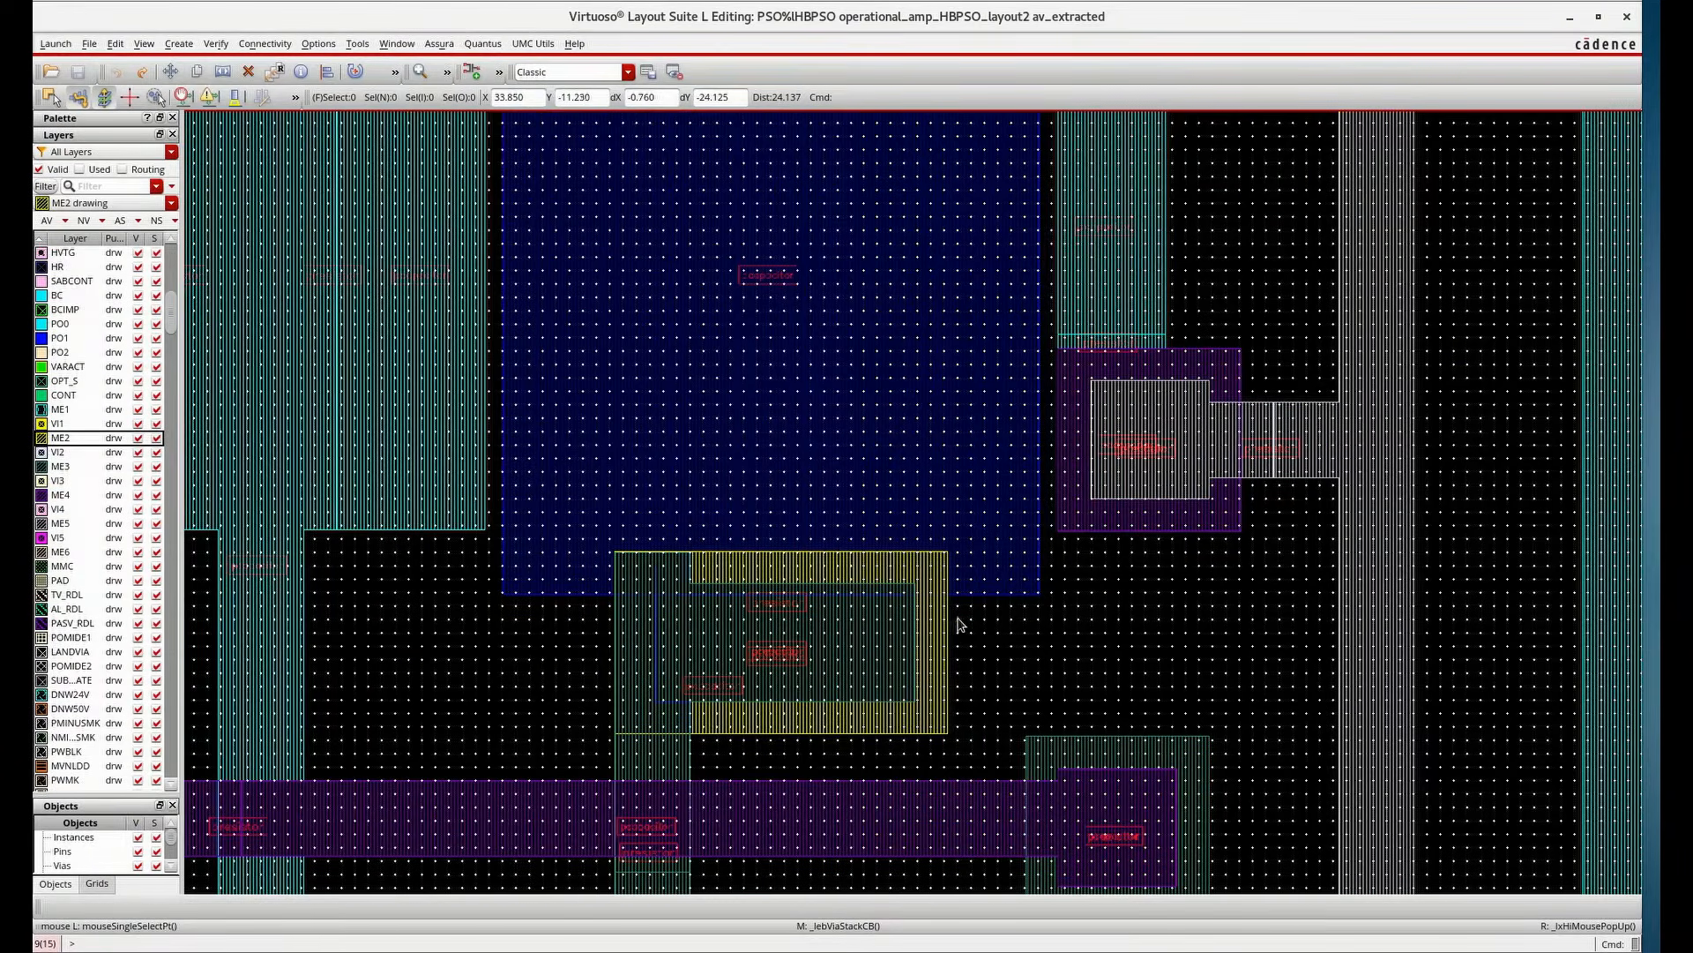
pyautogui.press('shift')
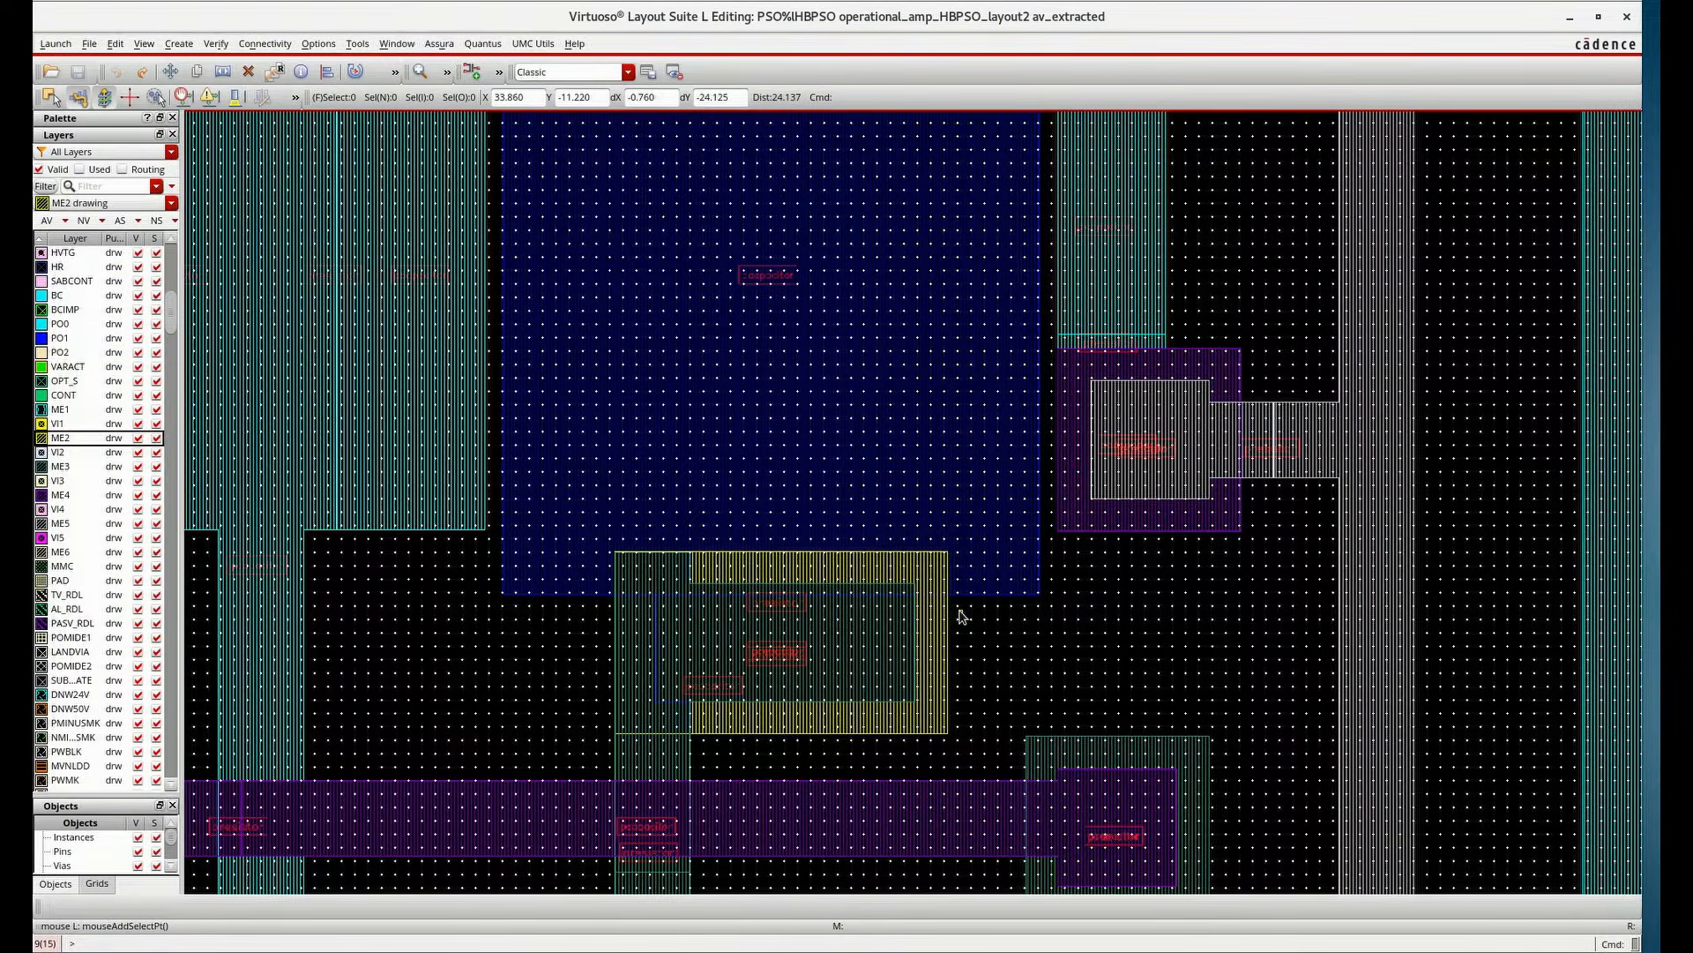
pyautogui.keyDown('ctrl'); pyautogui.scroll(6, 794, 644); pyautogui.keyUp('ctrl')
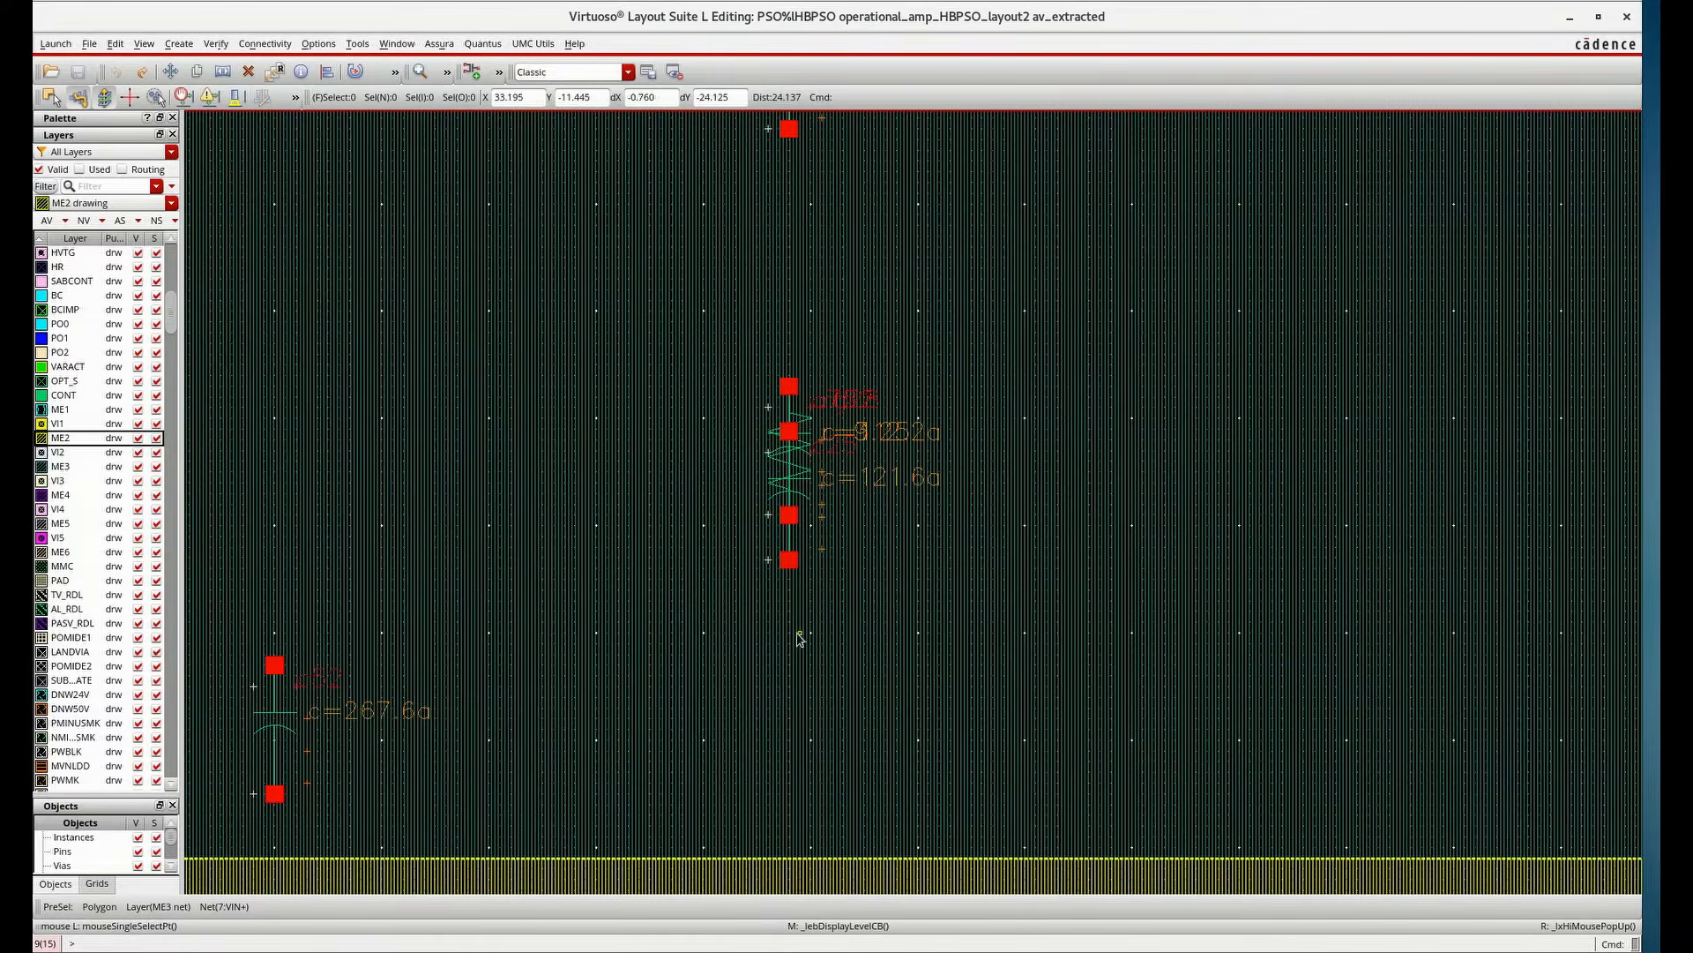
pyautogui.scroll(-2, 800, 637)
pyautogui.scroll(2, 675, 651)
pyautogui.scroll(-2, 656, 711)
pyautogui.scroll(-2, 656, 711)
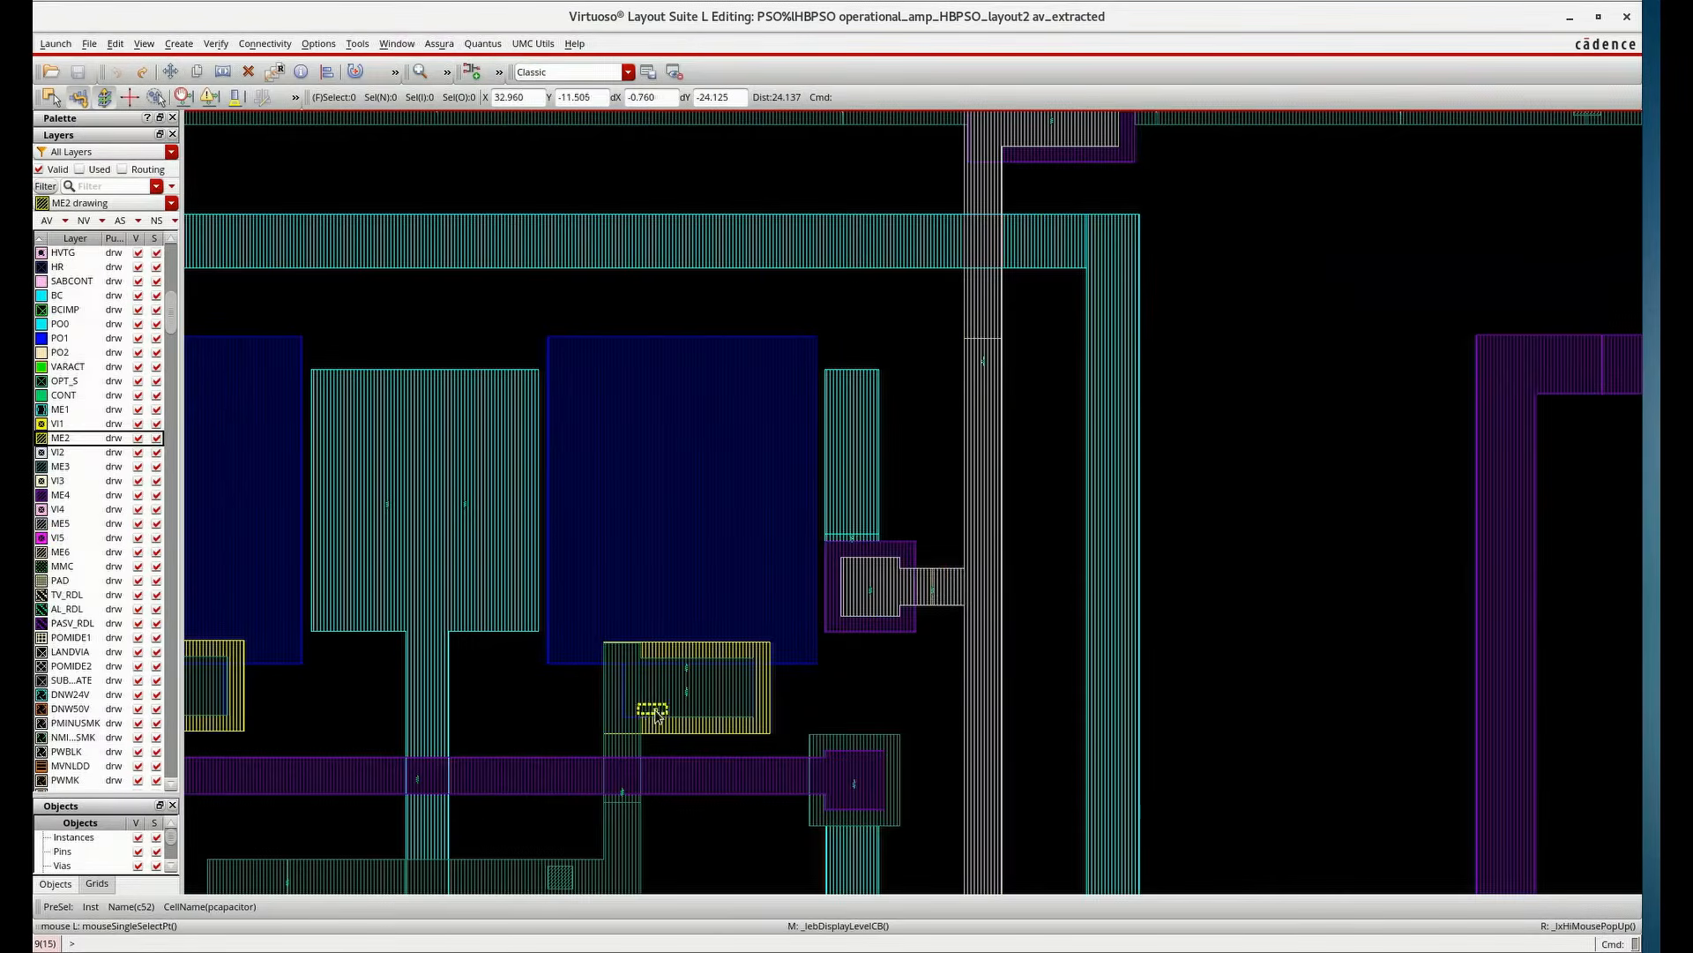
pyautogui.scroll(2, 938, 556)
pyautogui.scroll(-2, 908, 692)
pyautogui.scroll(4, 938, 441)
pyautogui.scroll(-5, 942, 696)
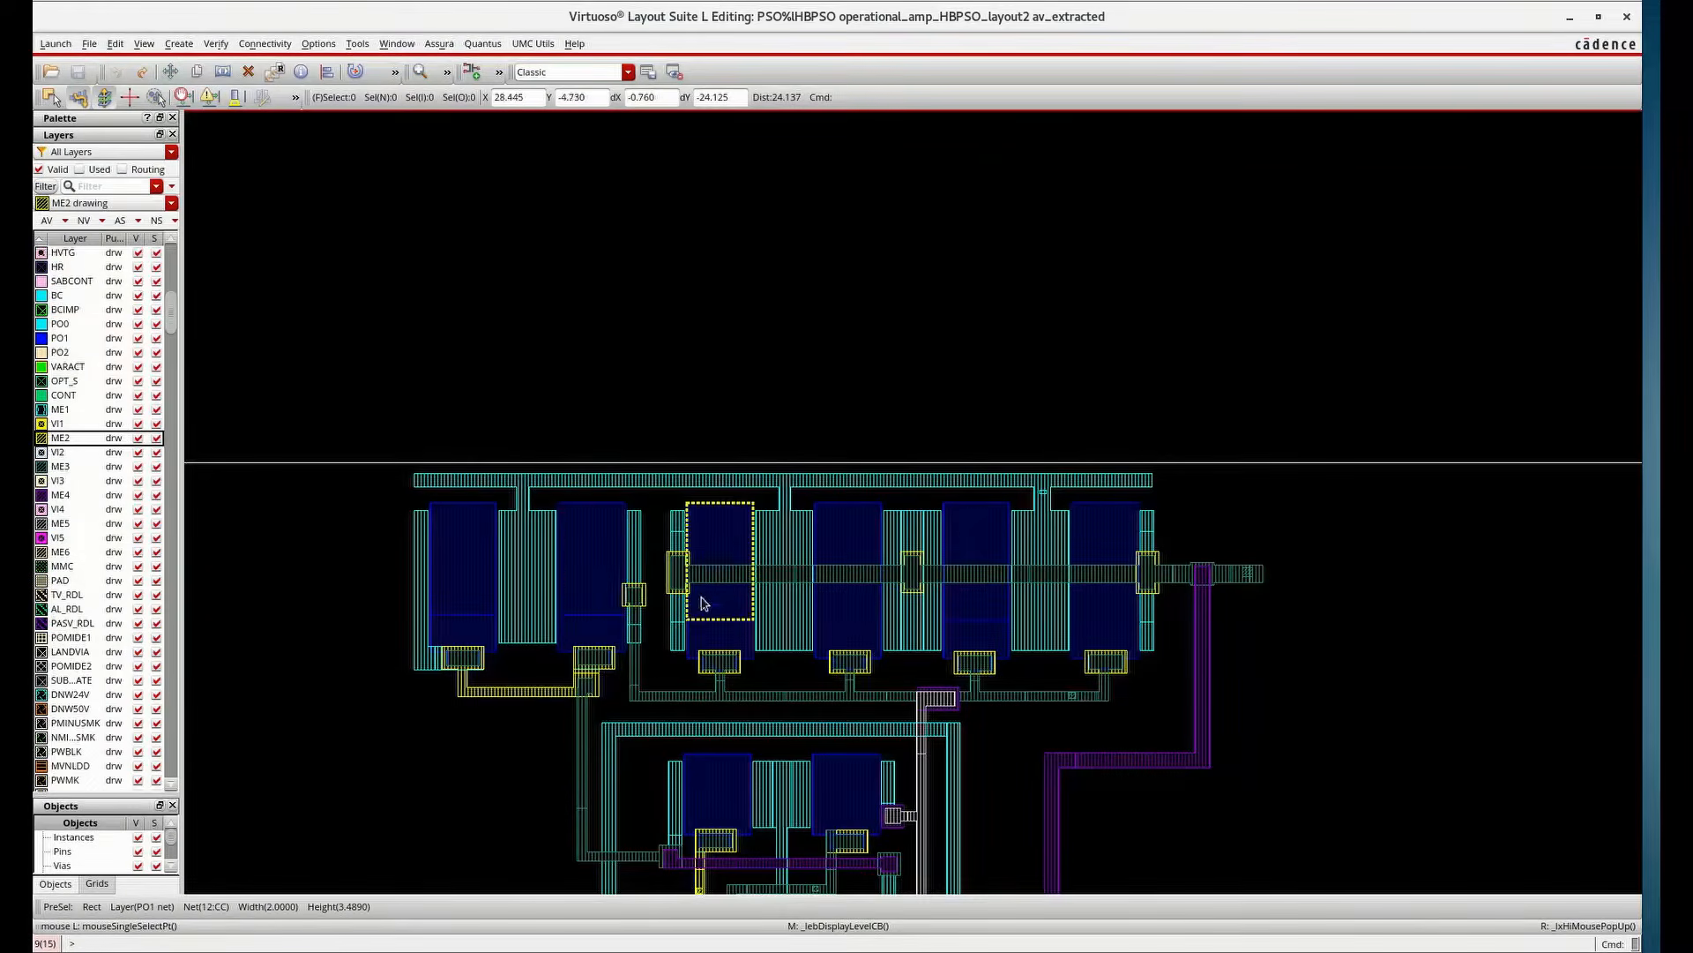
pyautogui.scroll(-2, 840, 650)
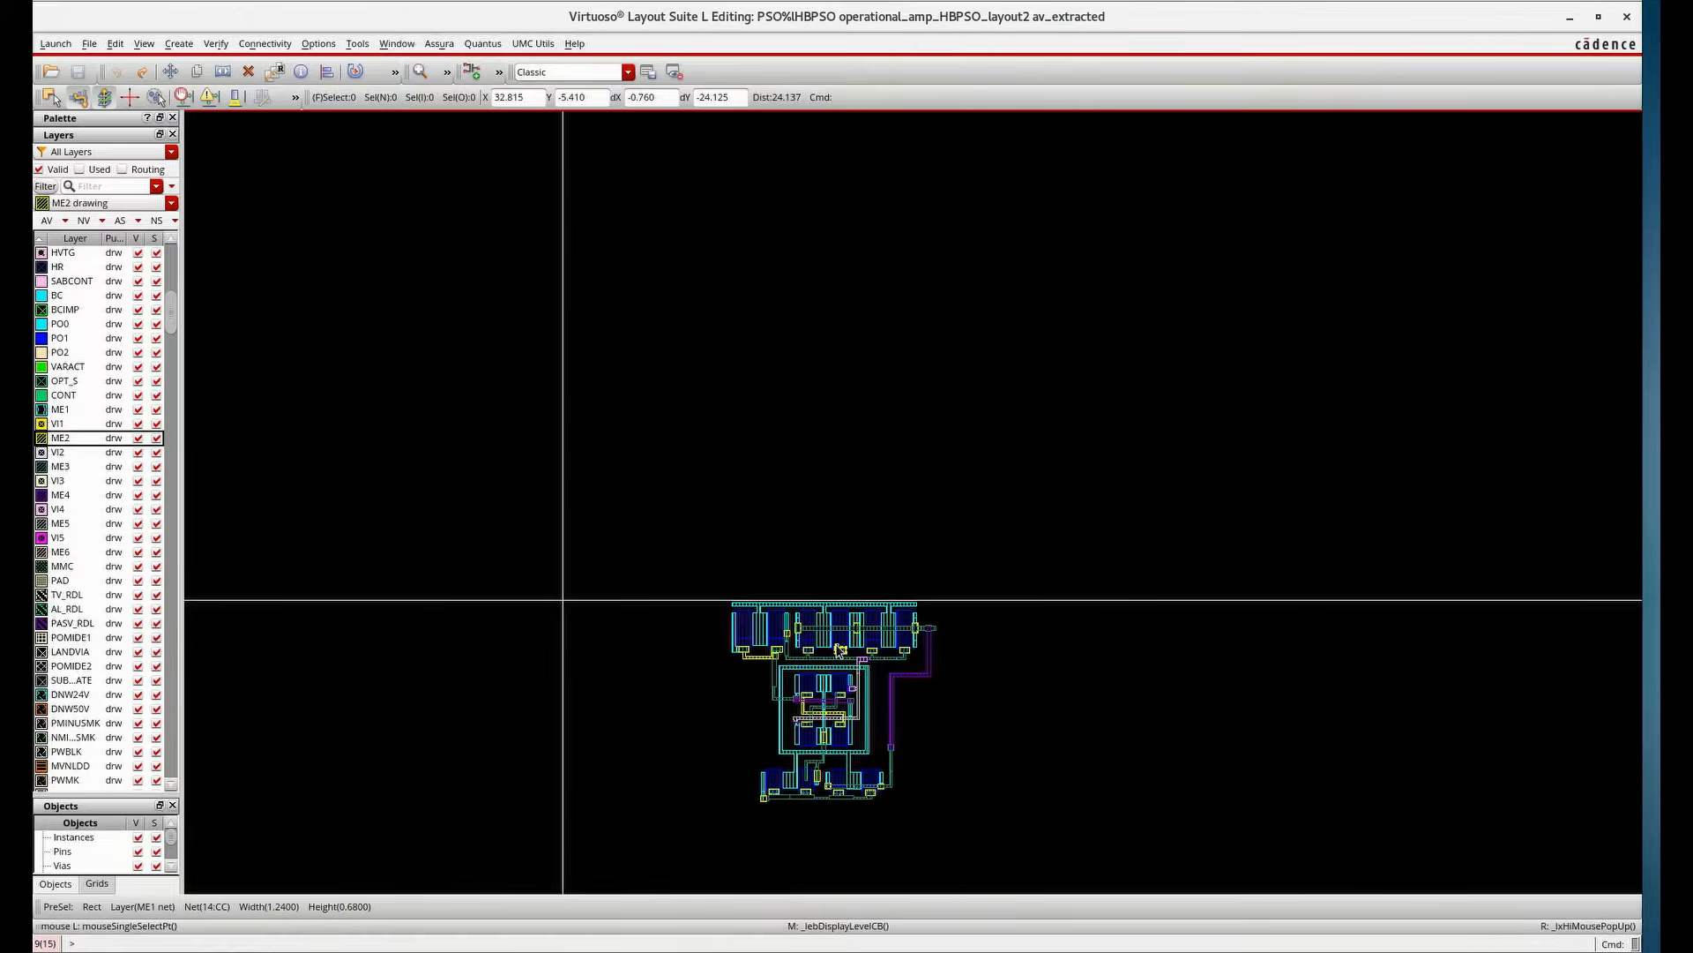
pyautogui.scroll(2, 840, 650)
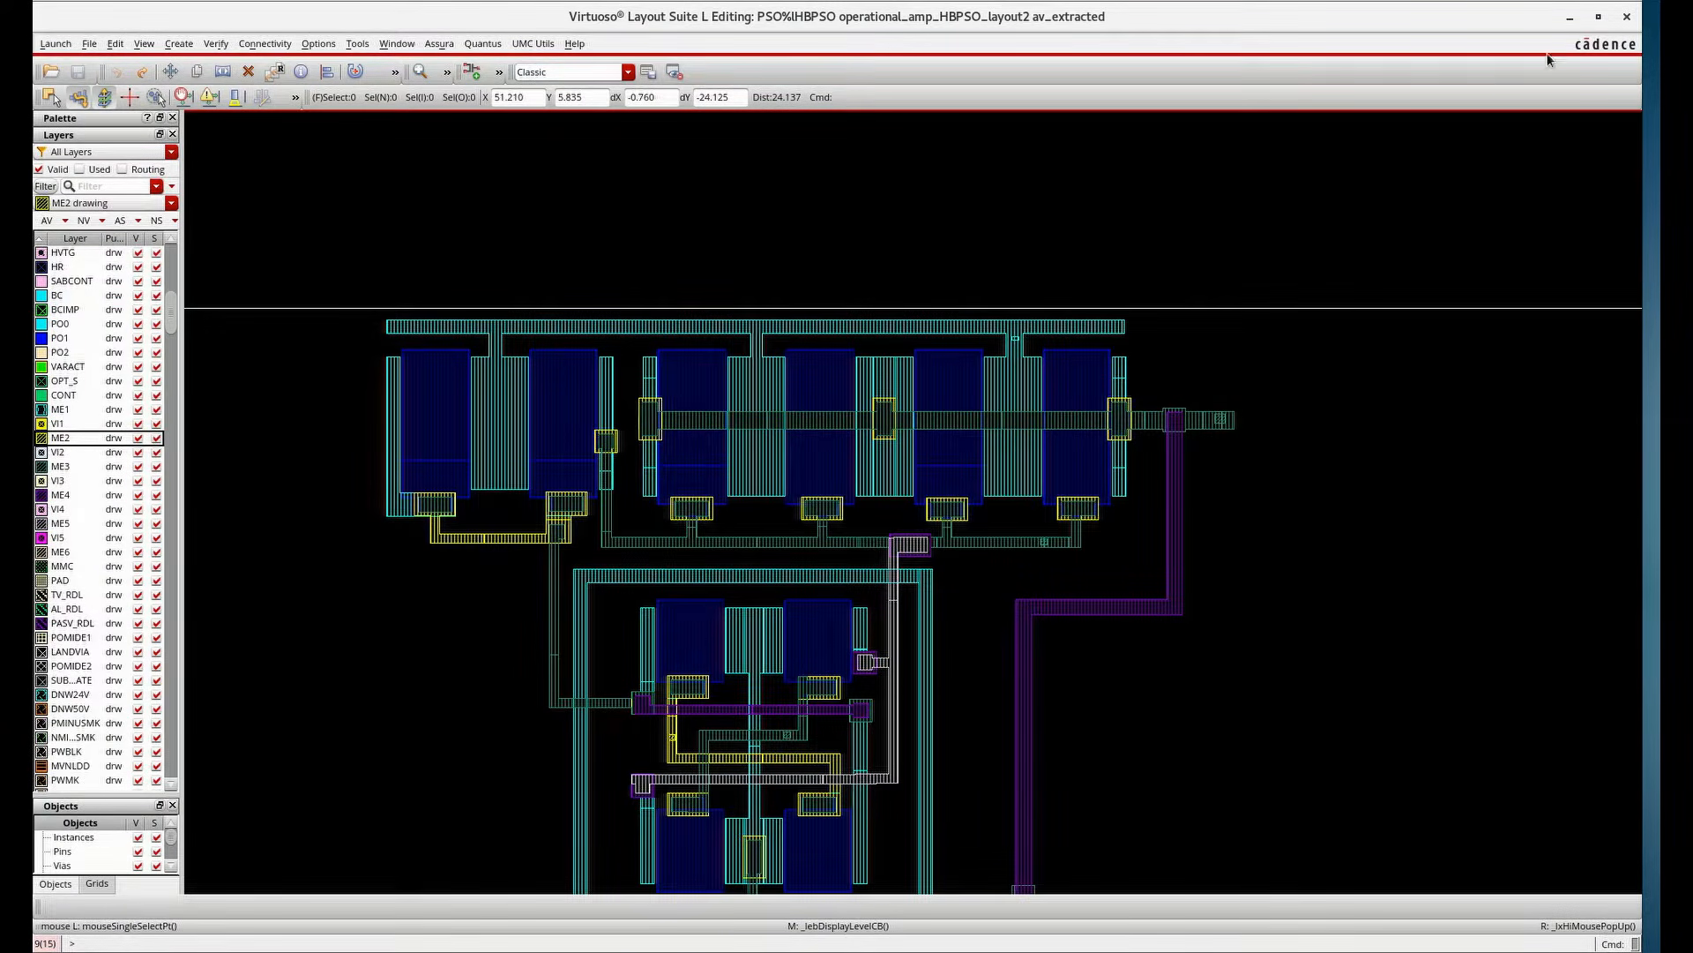
# Close the extracted view and layout windows and maximize the schematic window
pyautogui.click(1634, 17)
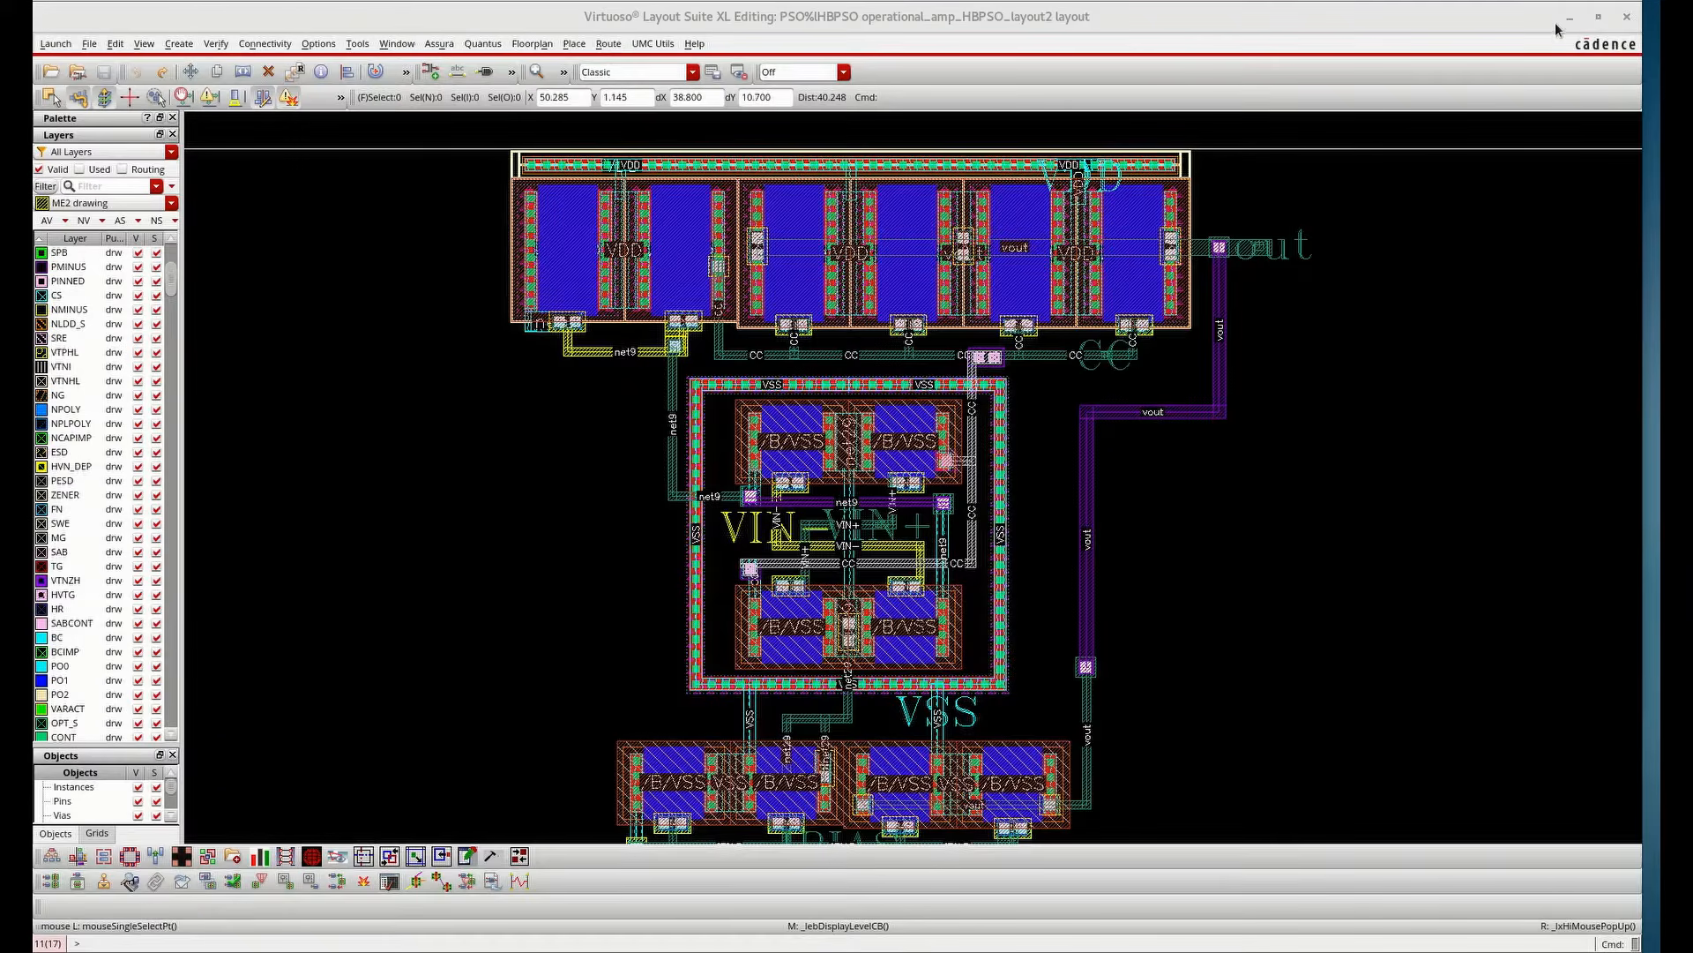
pyautogui.click(1626, 17)
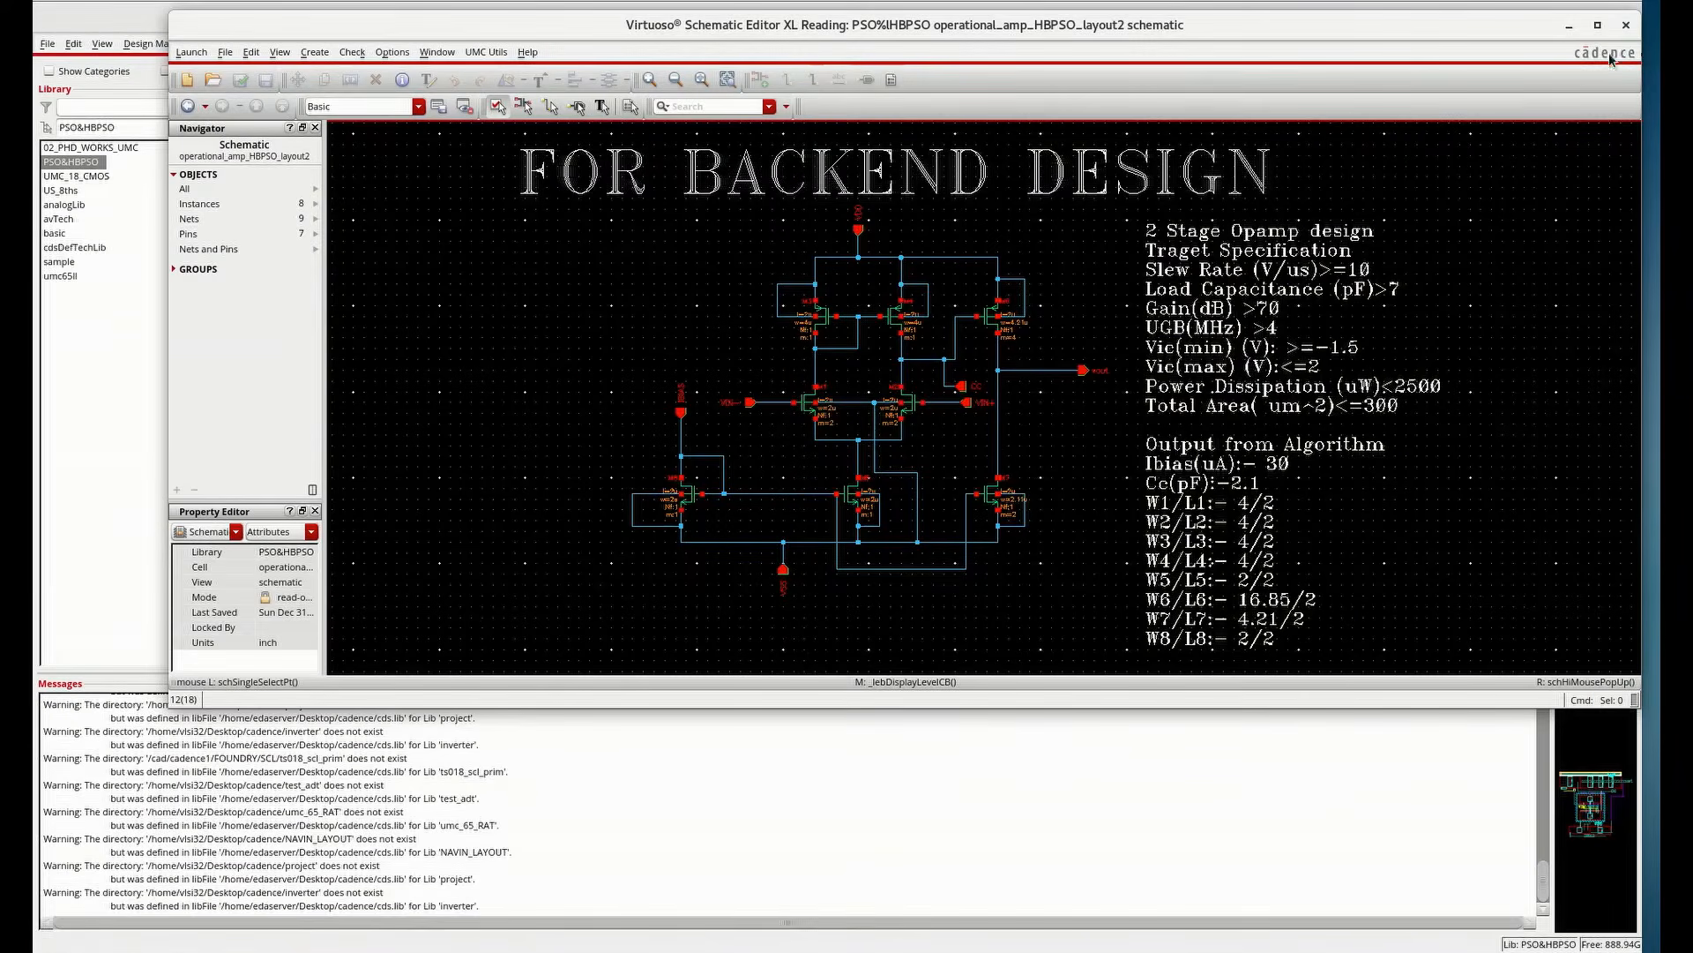
pyautogui.doubleClick(1008, 39)
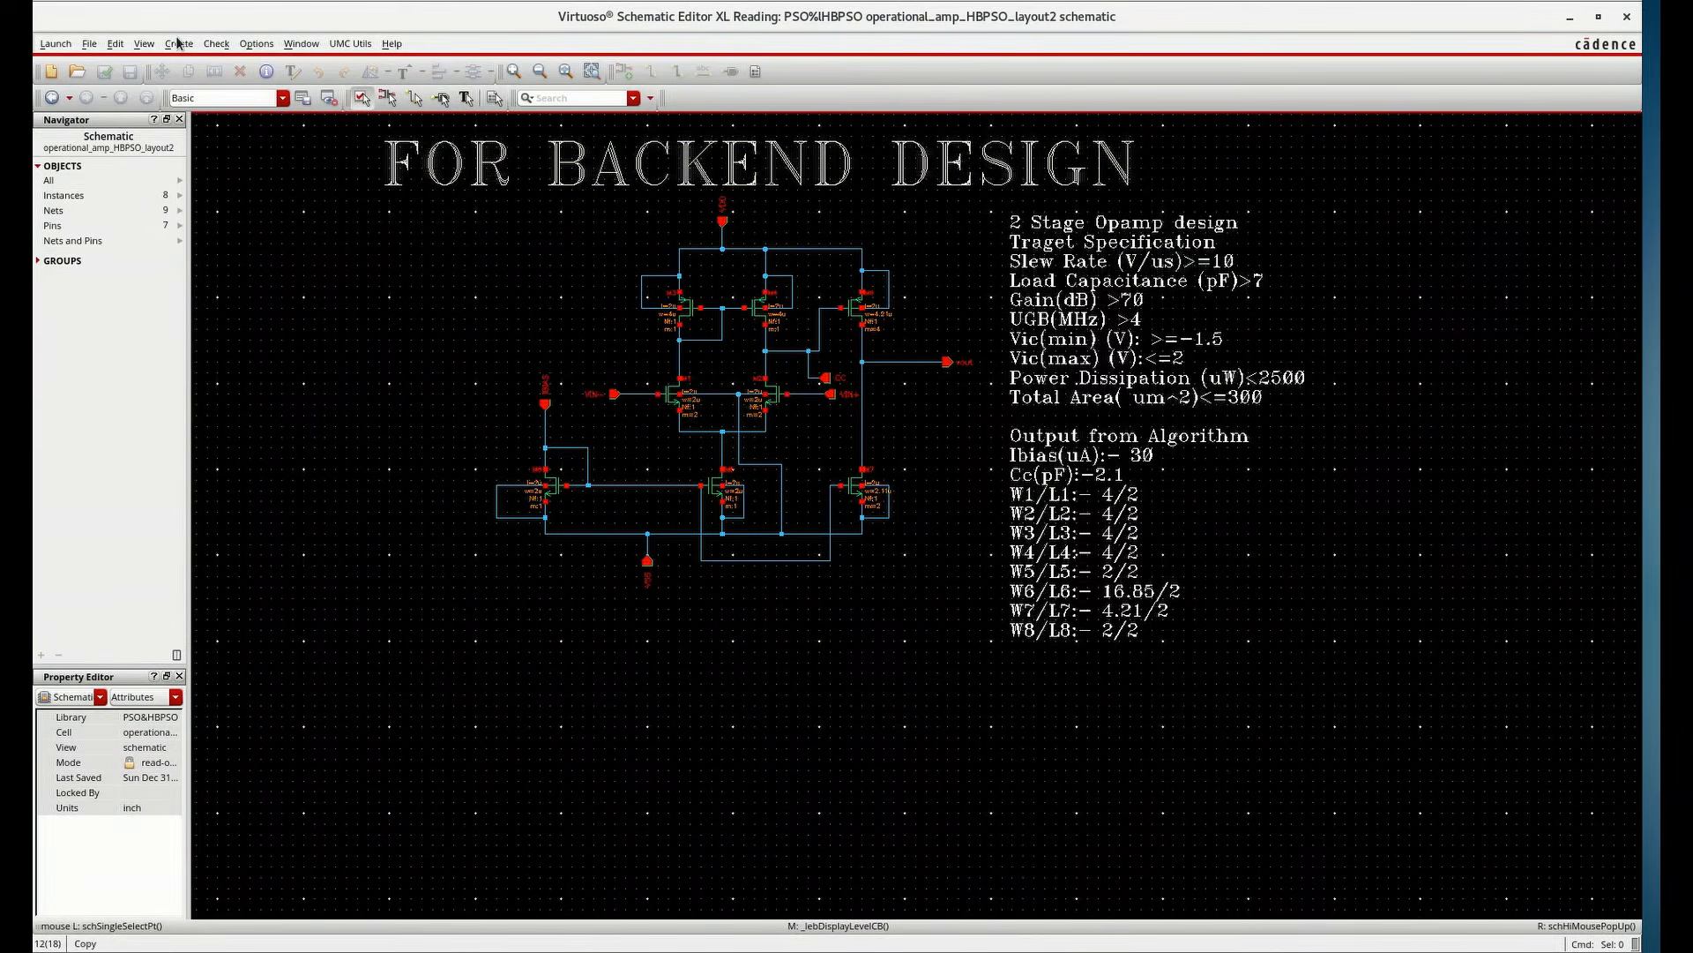
# Create a symbol cellview from the schematic cellview
pyautogui.click(177, 43)
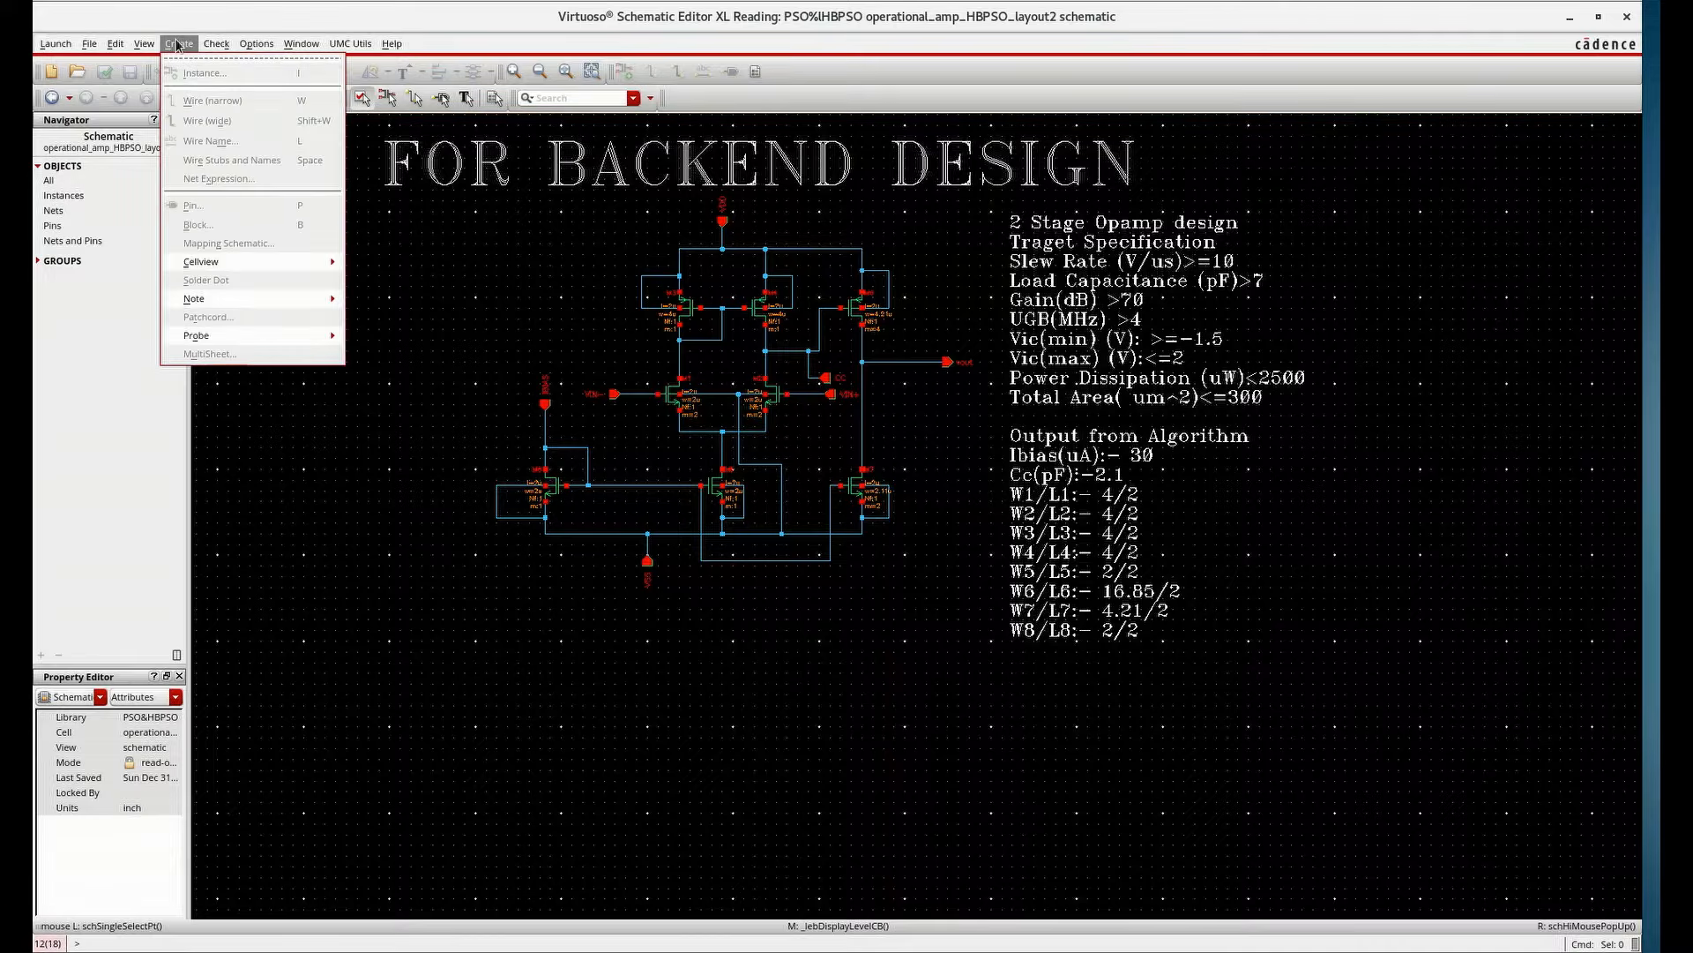
pyautogui.moveTo(216, 265)
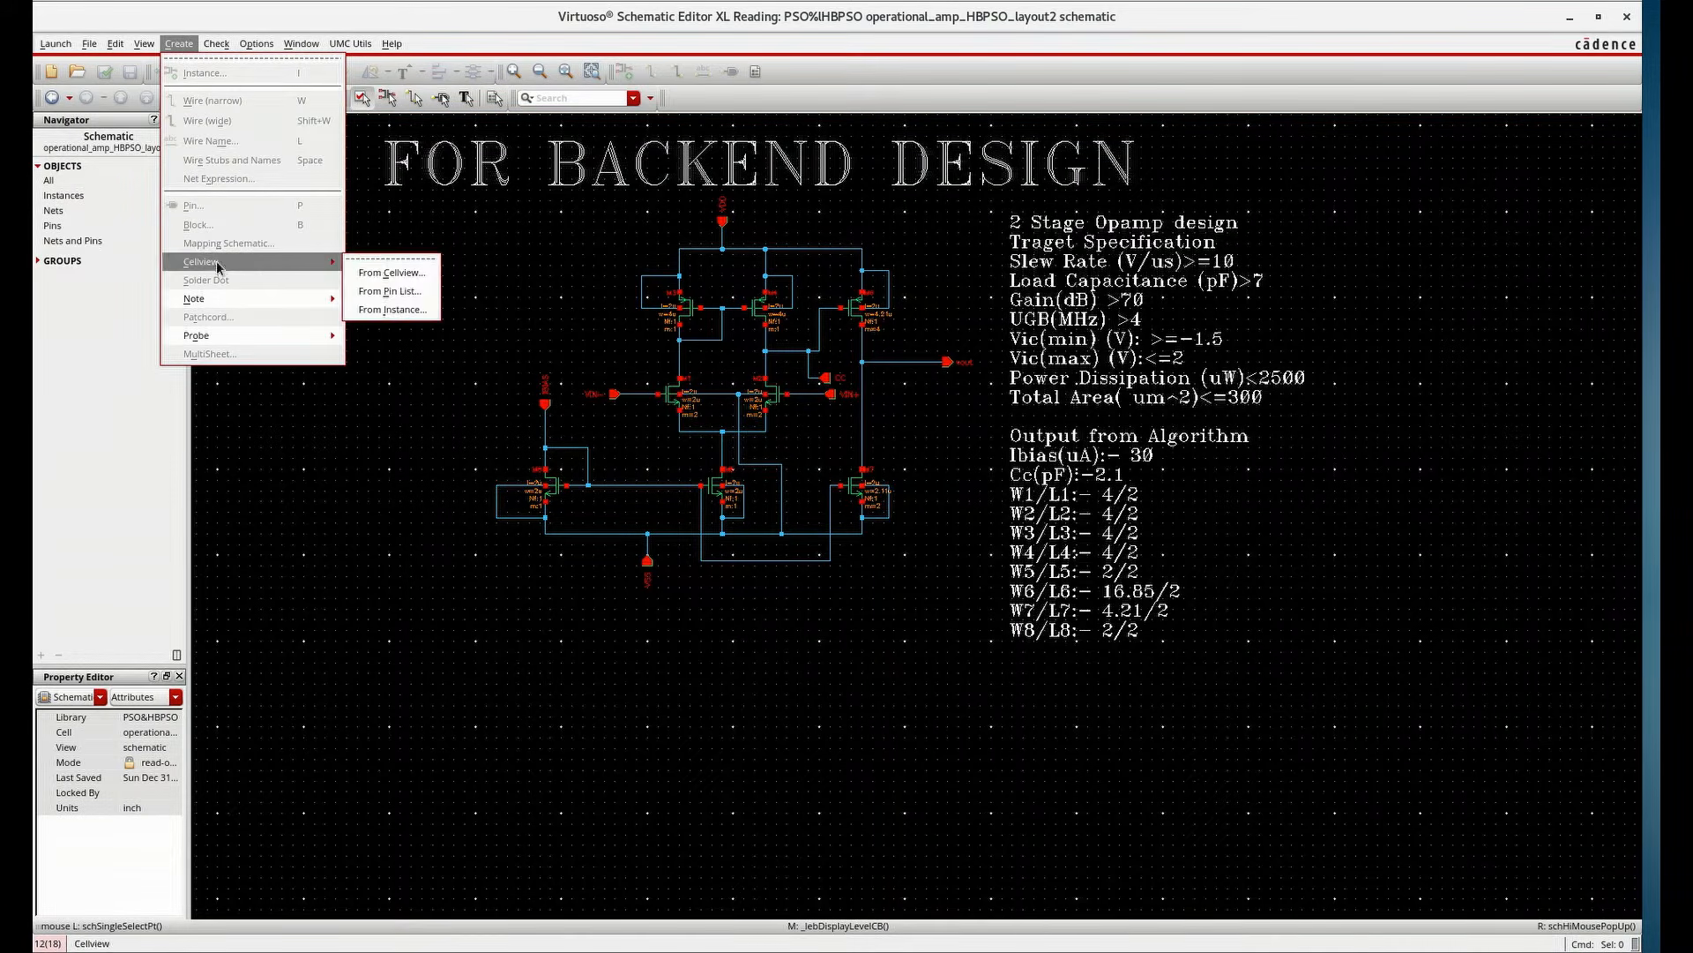
pyautogui.click(408, 281)
pyautogui.click(569, 361)
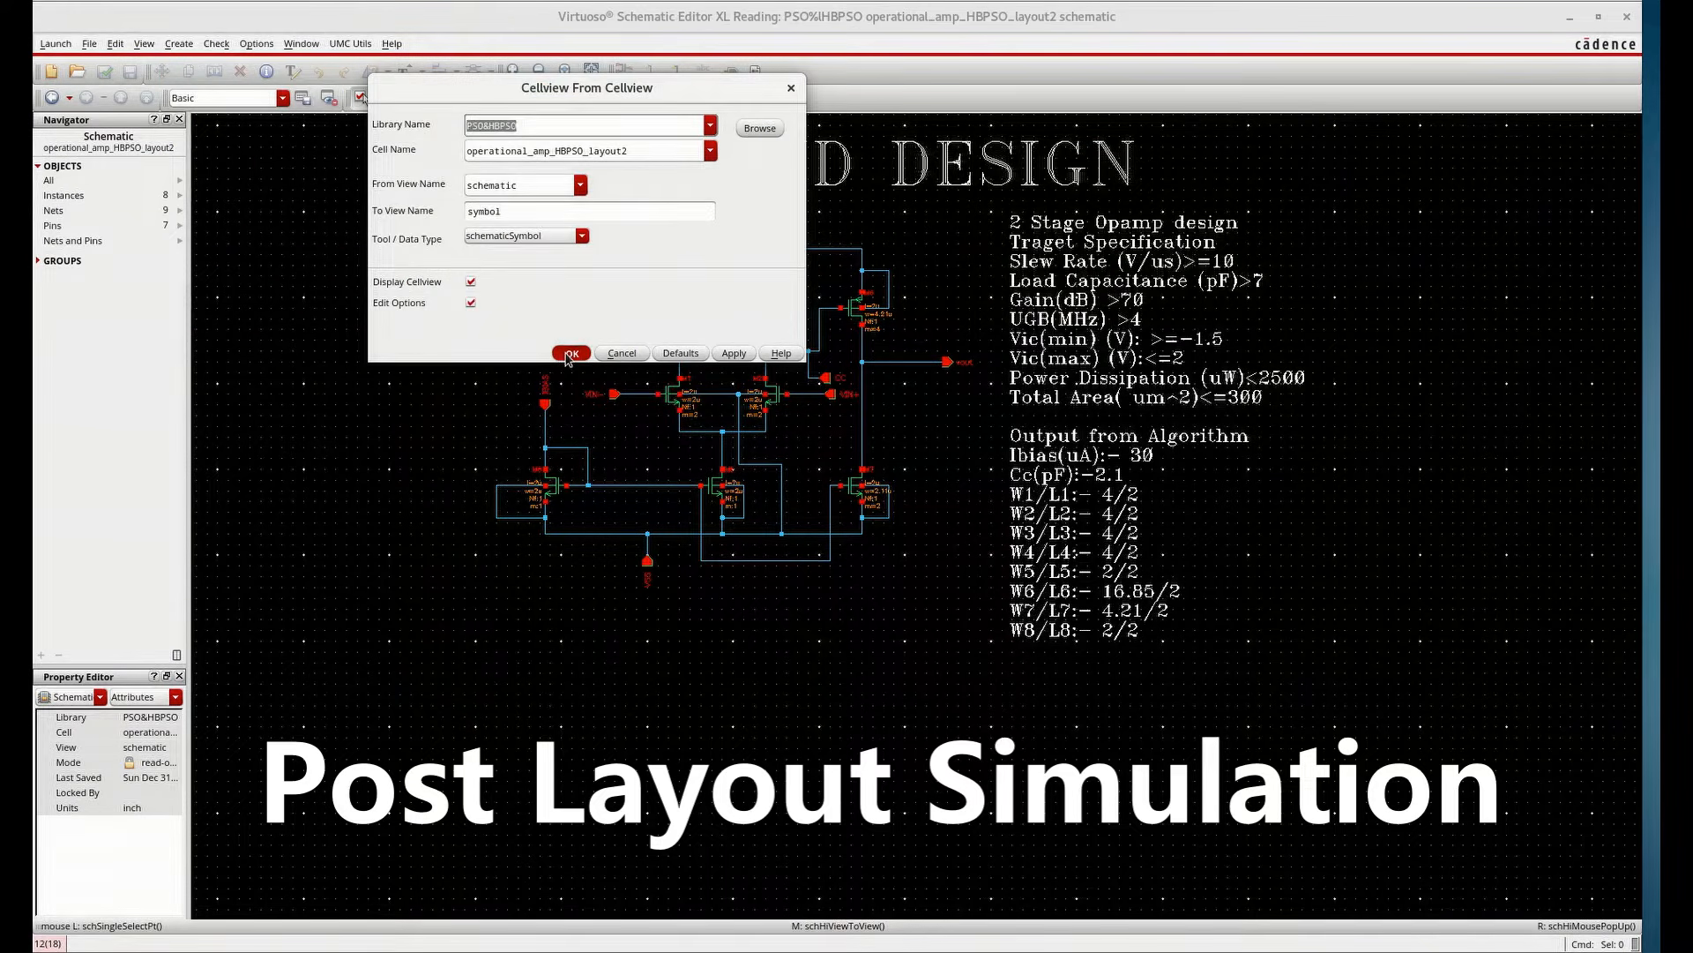
# Move the VDD pin from the left pins to the top pins
pyautogui.click(478, 180)
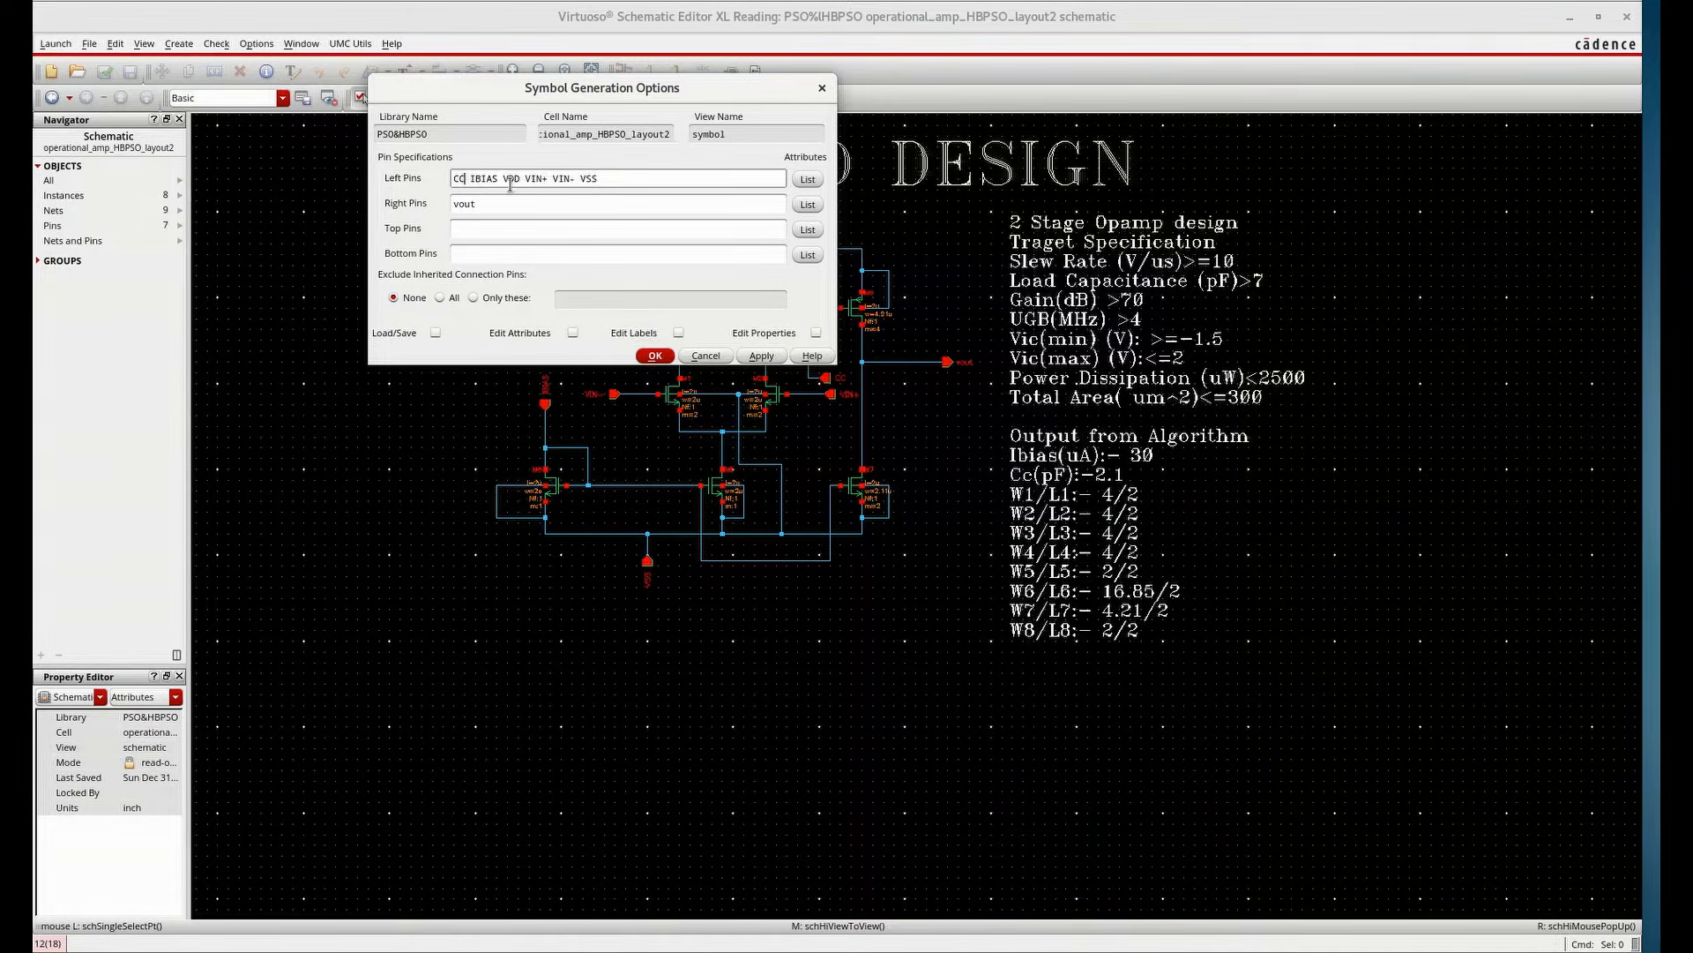
pyautogui.moveTo(519, 178); pyautogui.dragTo(510, 179)
pyautogui.rightClick(510, 181)
pyautogui.click(536, 242)
pyautogui.click(506, 229)
pyautogui.rightClick(506, 230)
pyautogui.click(552, 327)
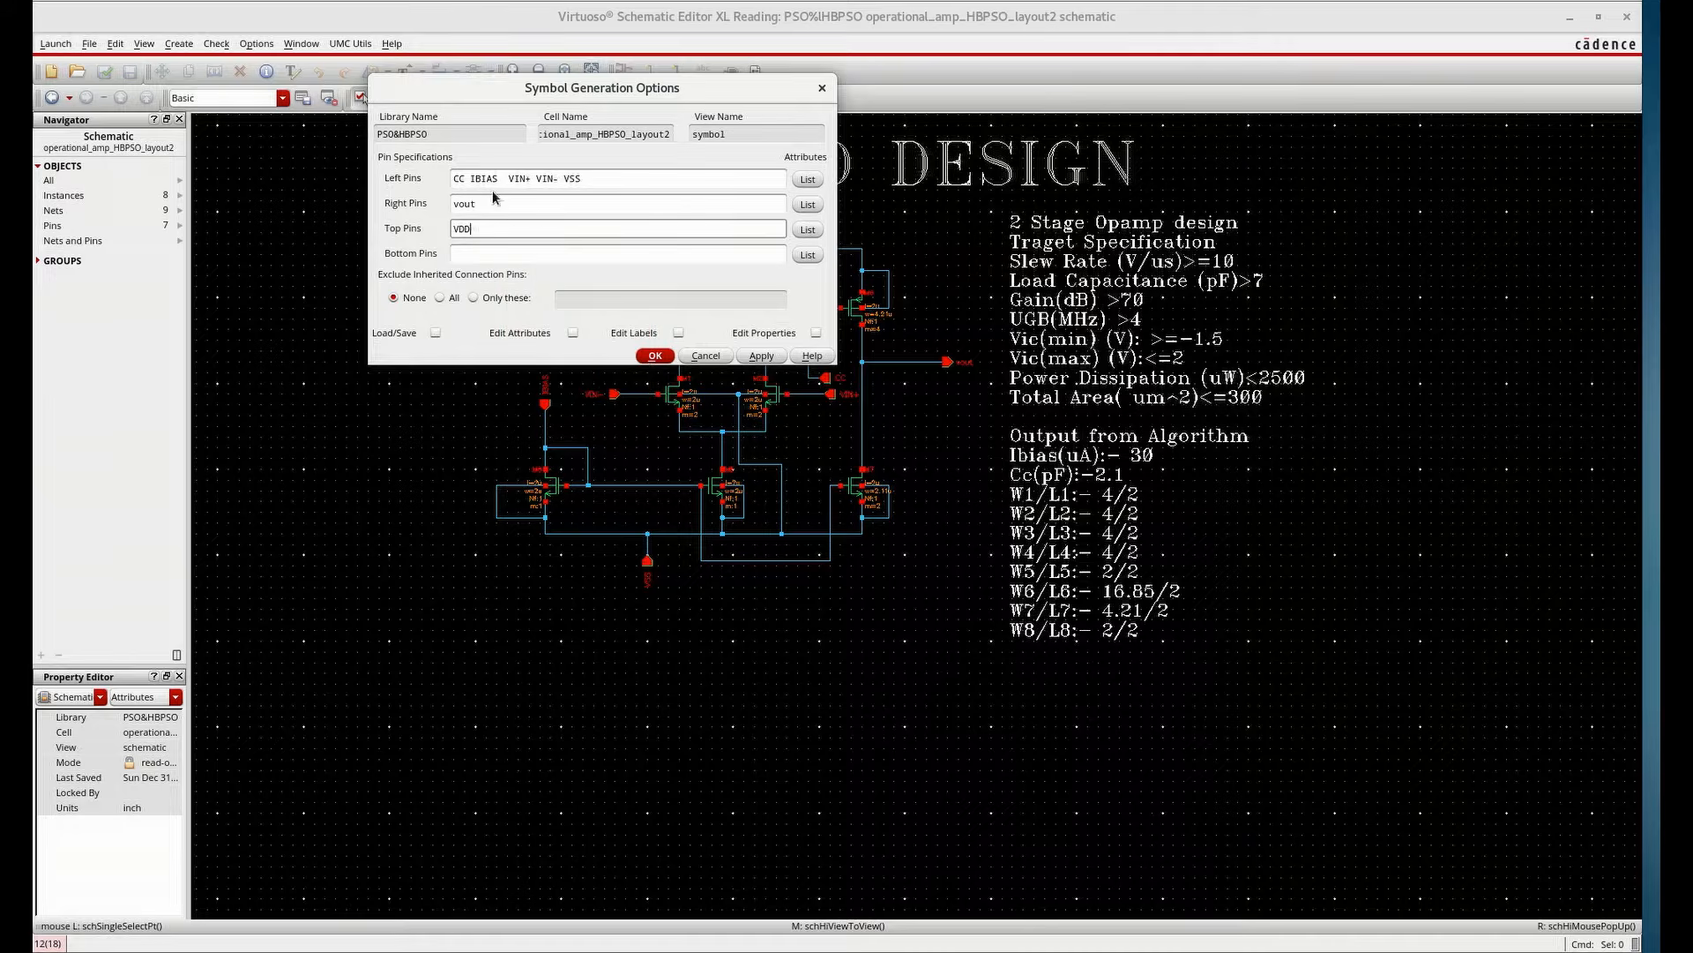
# Move the IBIAS pin from the left pins to the top pins after VDD
pyautogui.moveTo(498, 177); pyautogui.dragTo(470, 178)
pyautogui.rightClick(476, 179)
pyautogui.click(510, 244)
pyautogui.click(516, 227)
pyautogui.hotkey('ctrl', 'v')
# Move the VSS pin from the left pins to the bottom pins
pyautogui.moveTo(561, 178); pyautogui.dragTo(537, 178)
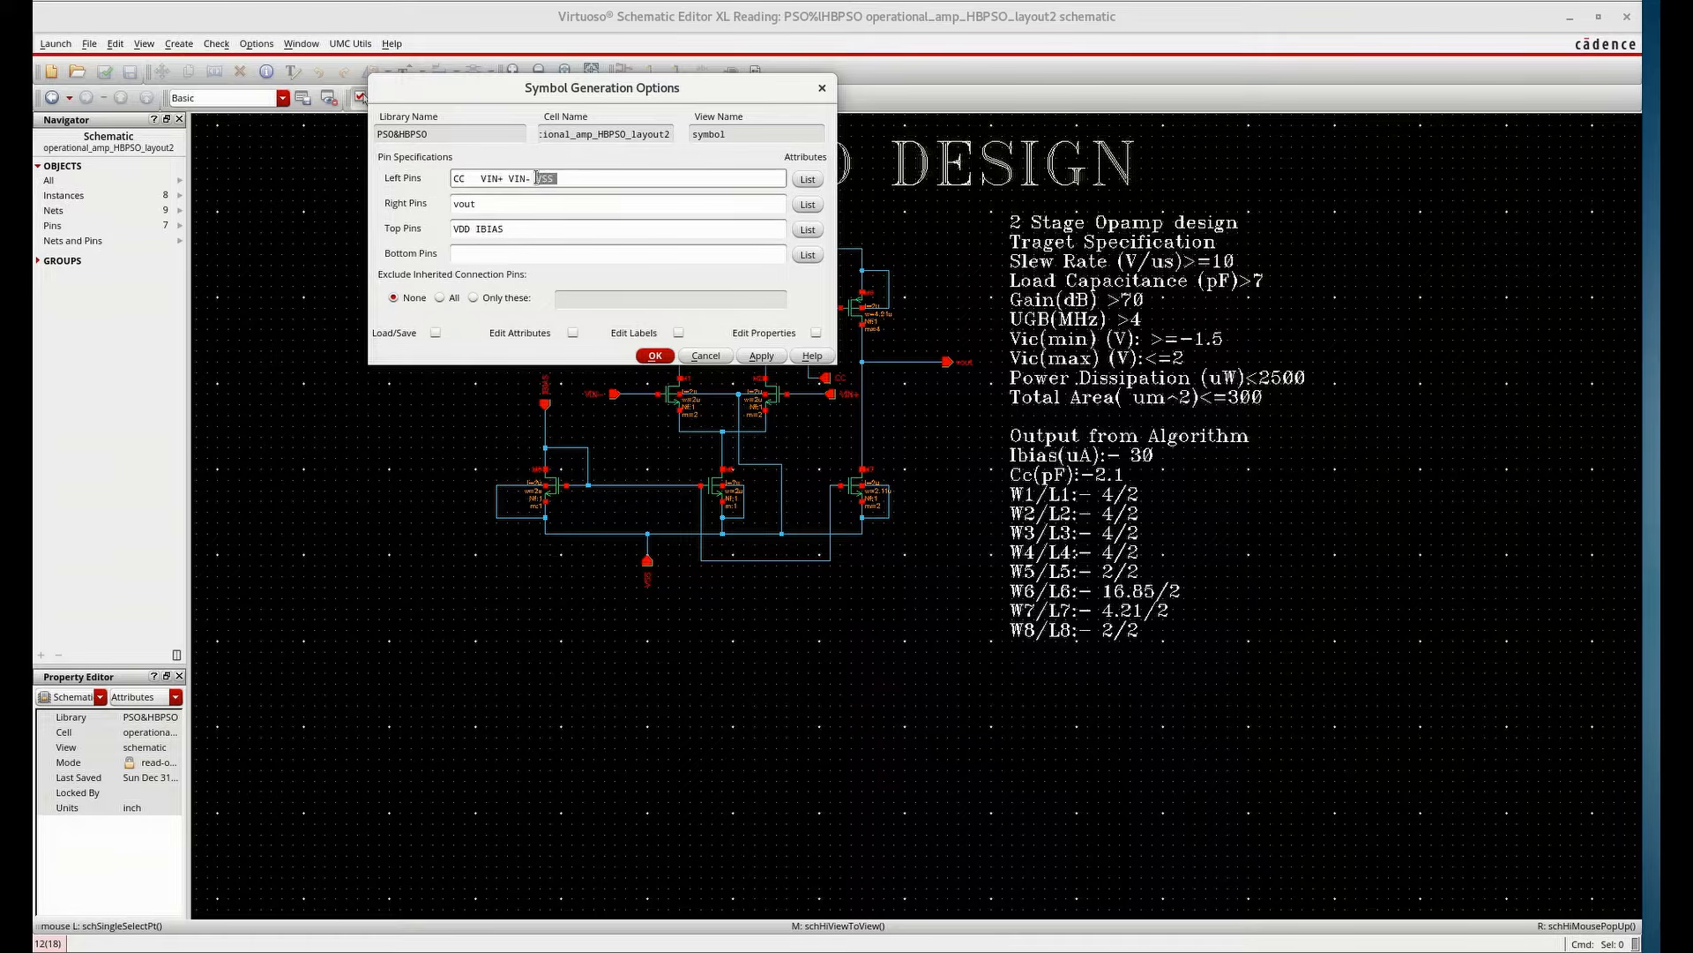
pyautogui.rightClick(544, 175)
pyautogui.click(587, 234)
pyautogui.click(508, 255)
pyautogui.rightClick(508, 257)
pyautogui.click(556, 360)
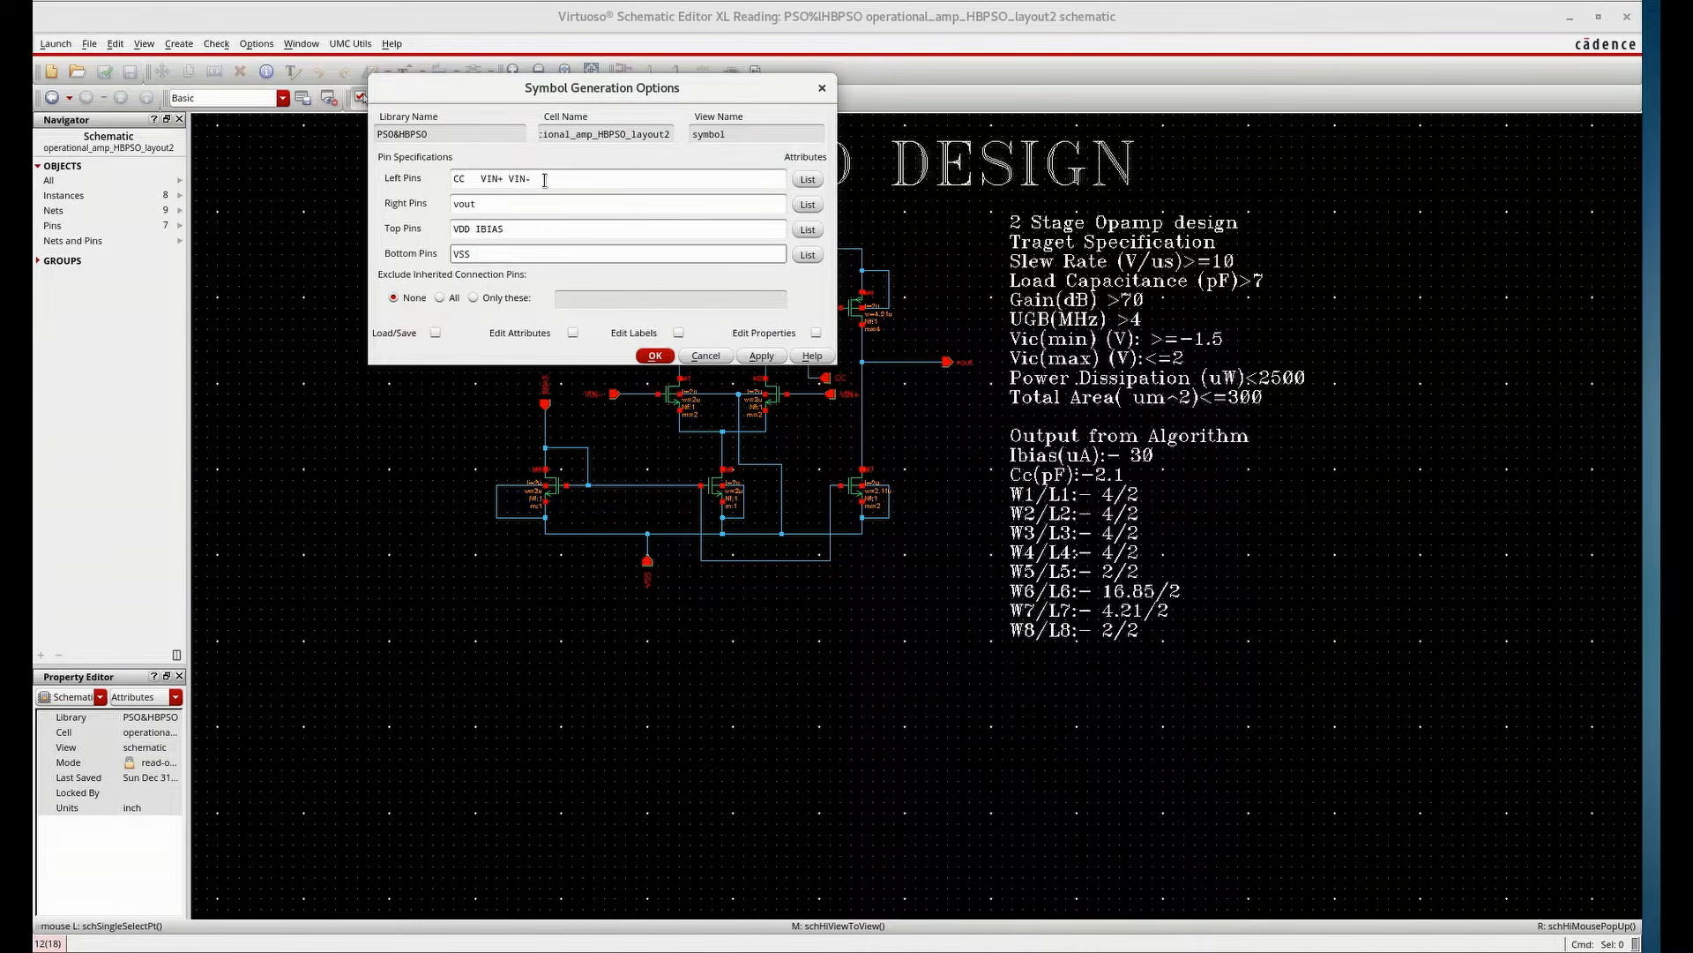
# Move the CC pin from the left pins to the right pins after vout
pyautogui.click(481, 183)
pyautogui.press('BackSpace')
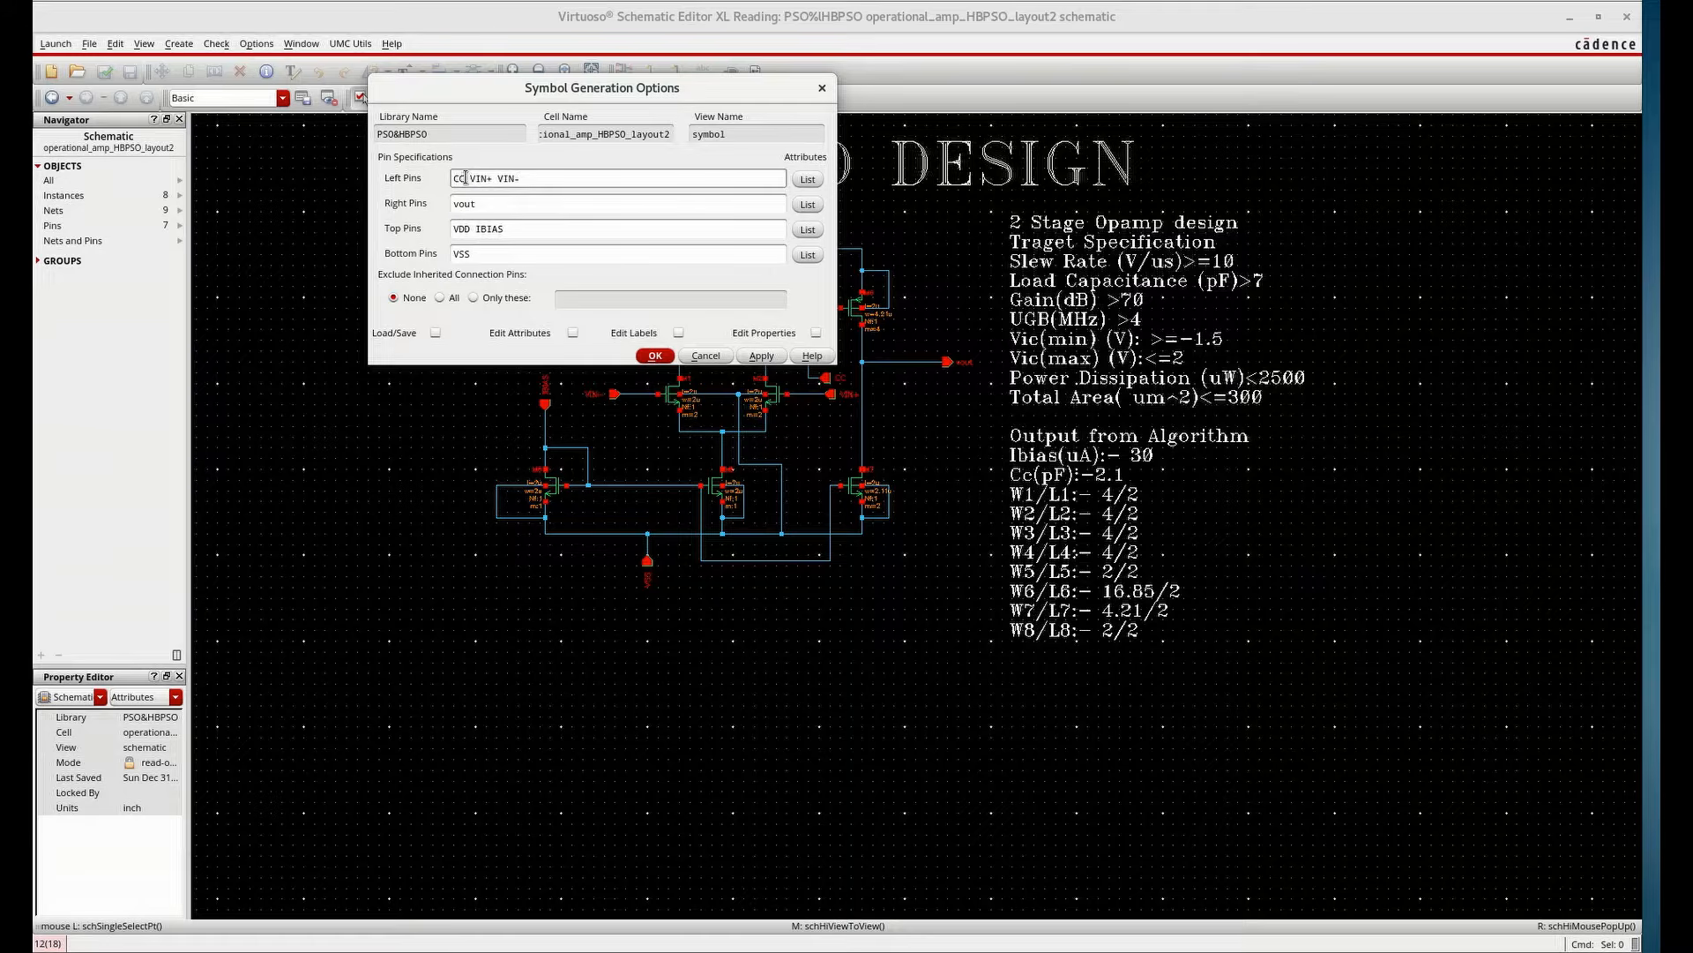
pyautogui.rightClick(455, 178)
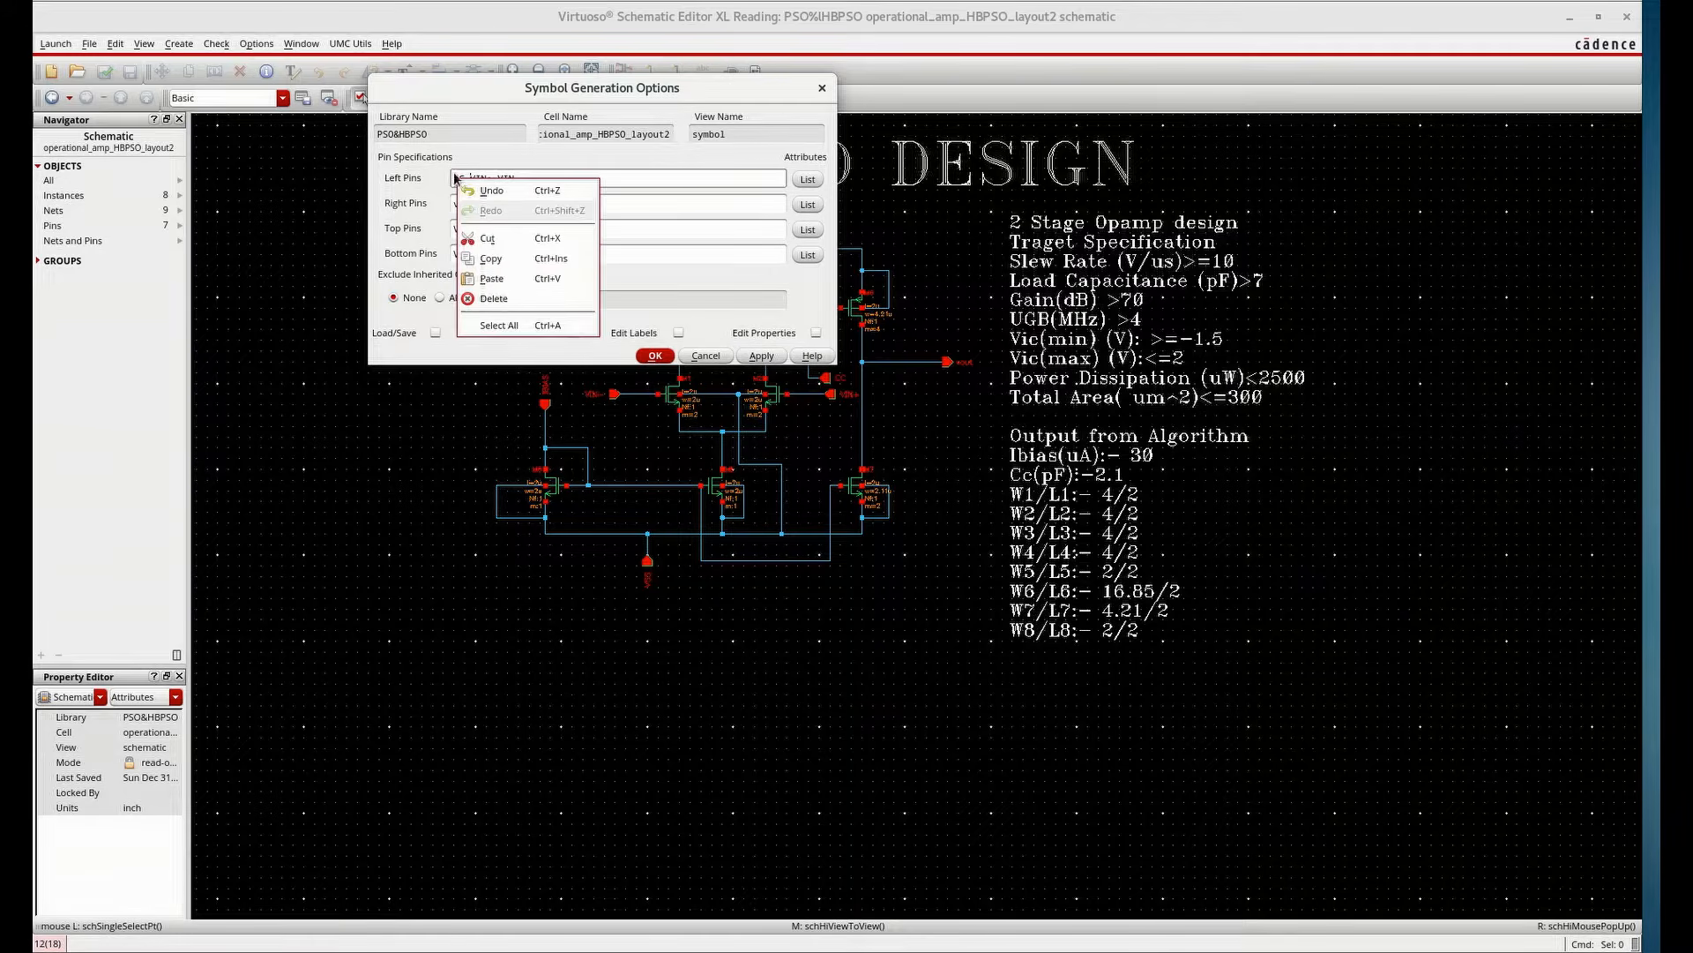
pyautogui.click(456, 180)
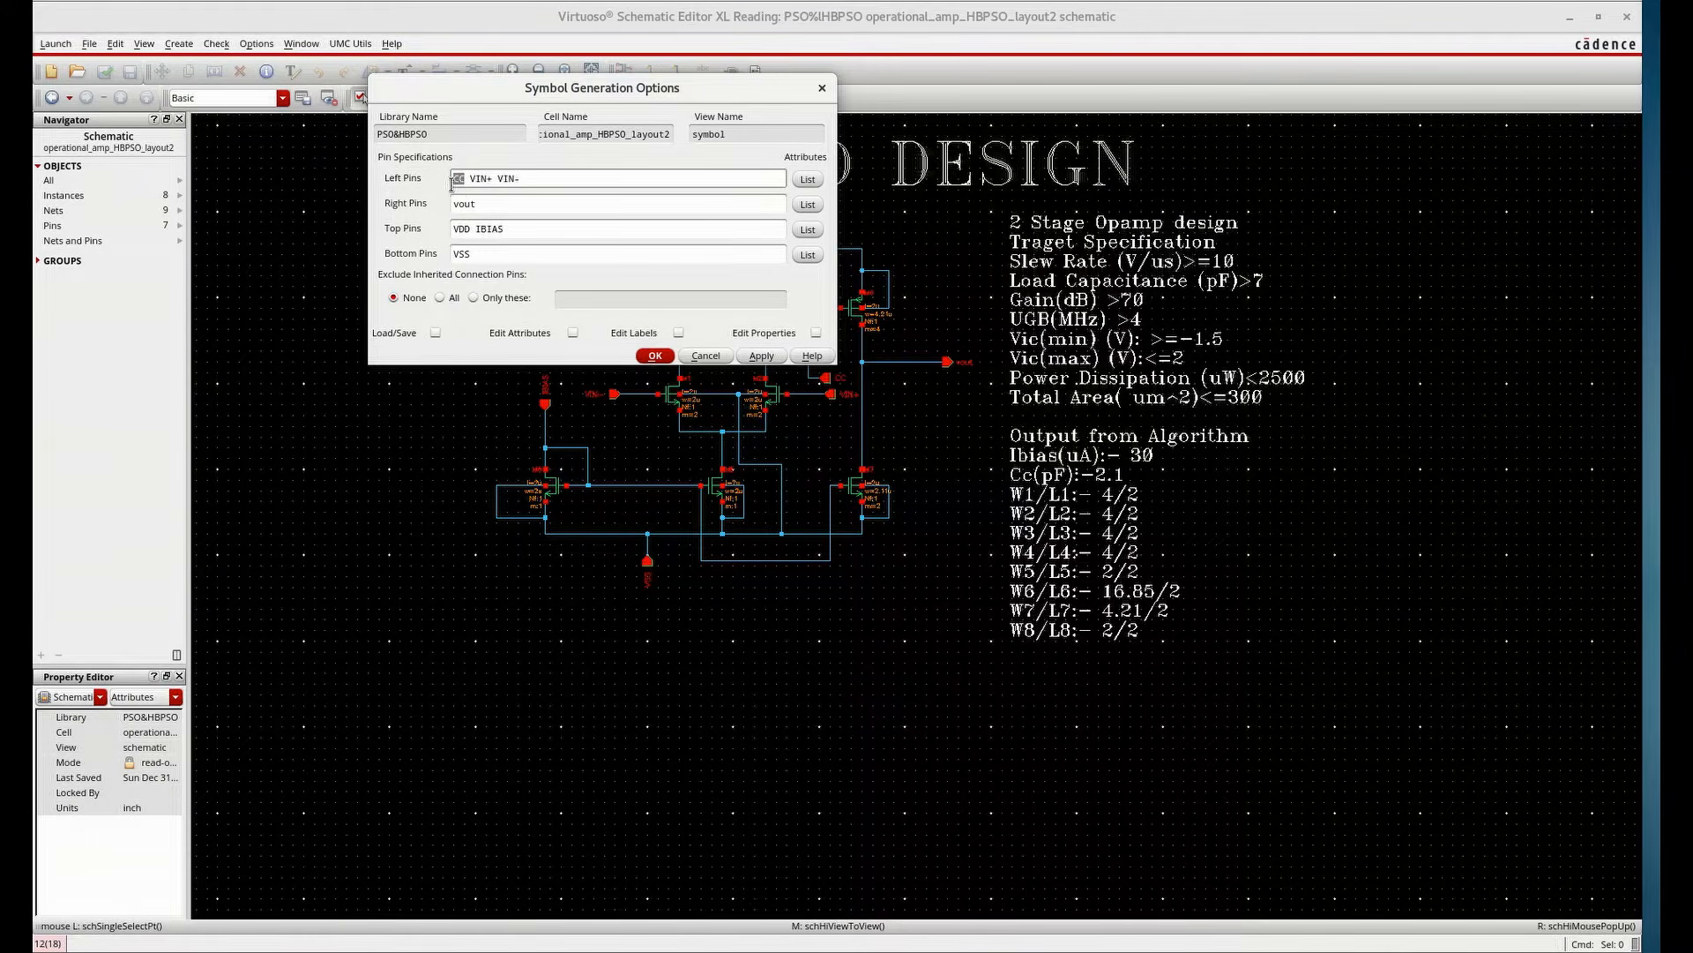
pyautogui.rightClick(455, 180)
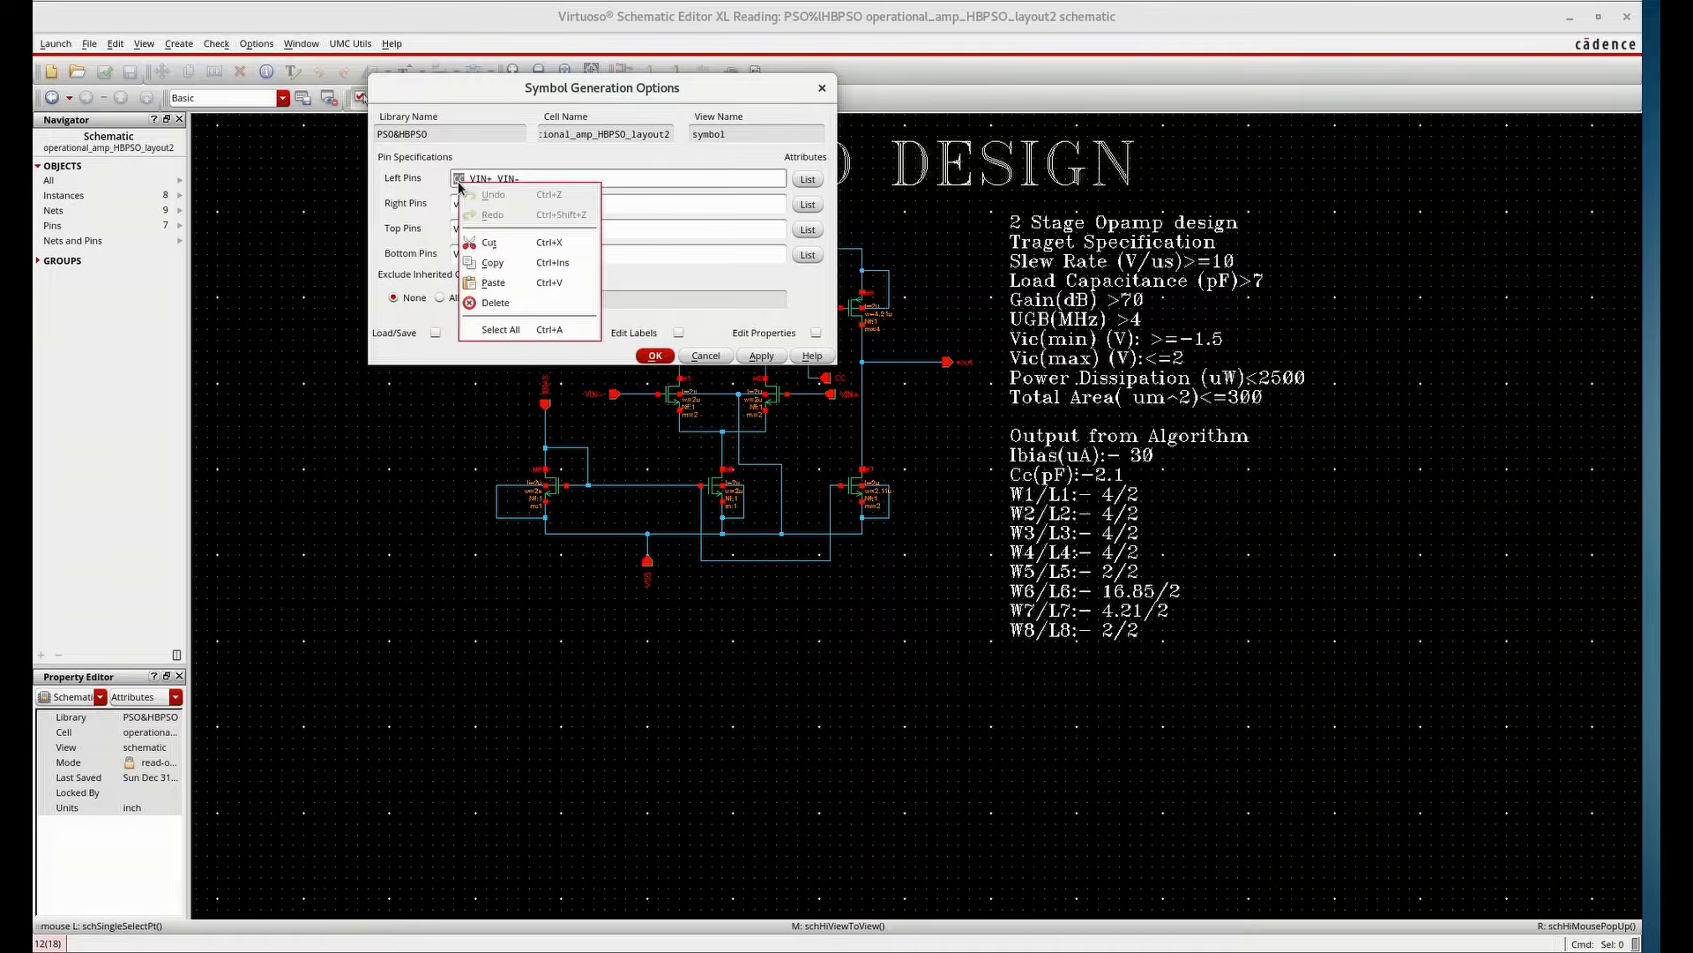
pyautogui.click(486, 244)
pyautogui.click(510, 201)
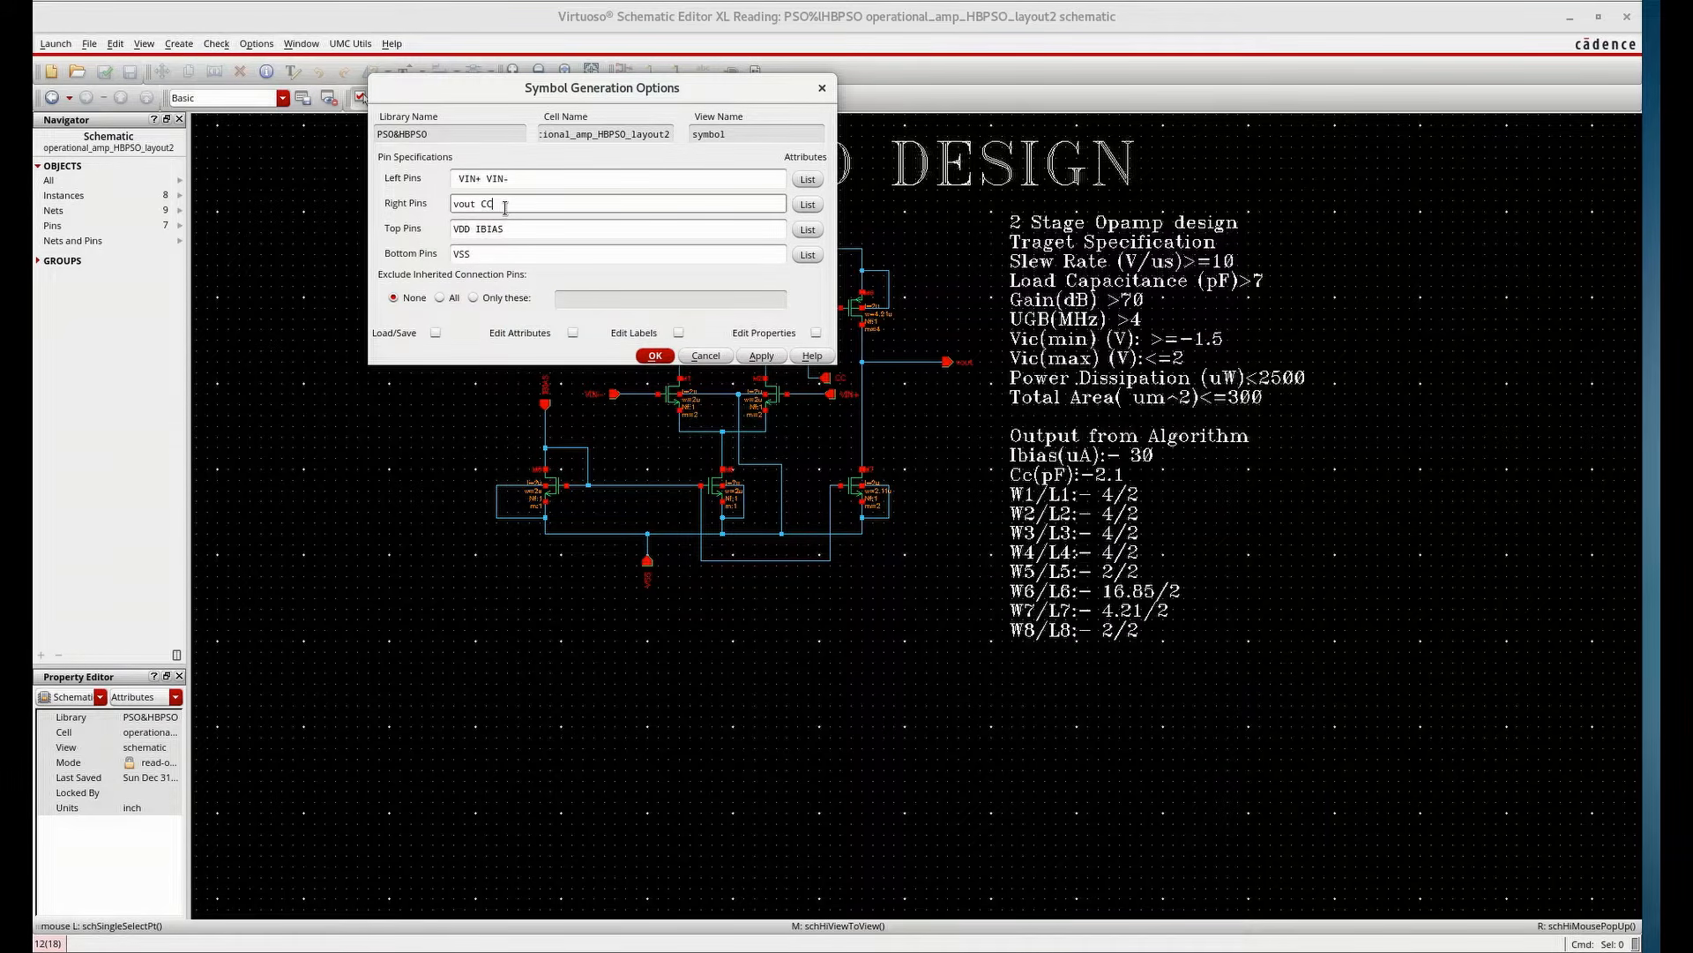
pyautogui.click(458, 177)
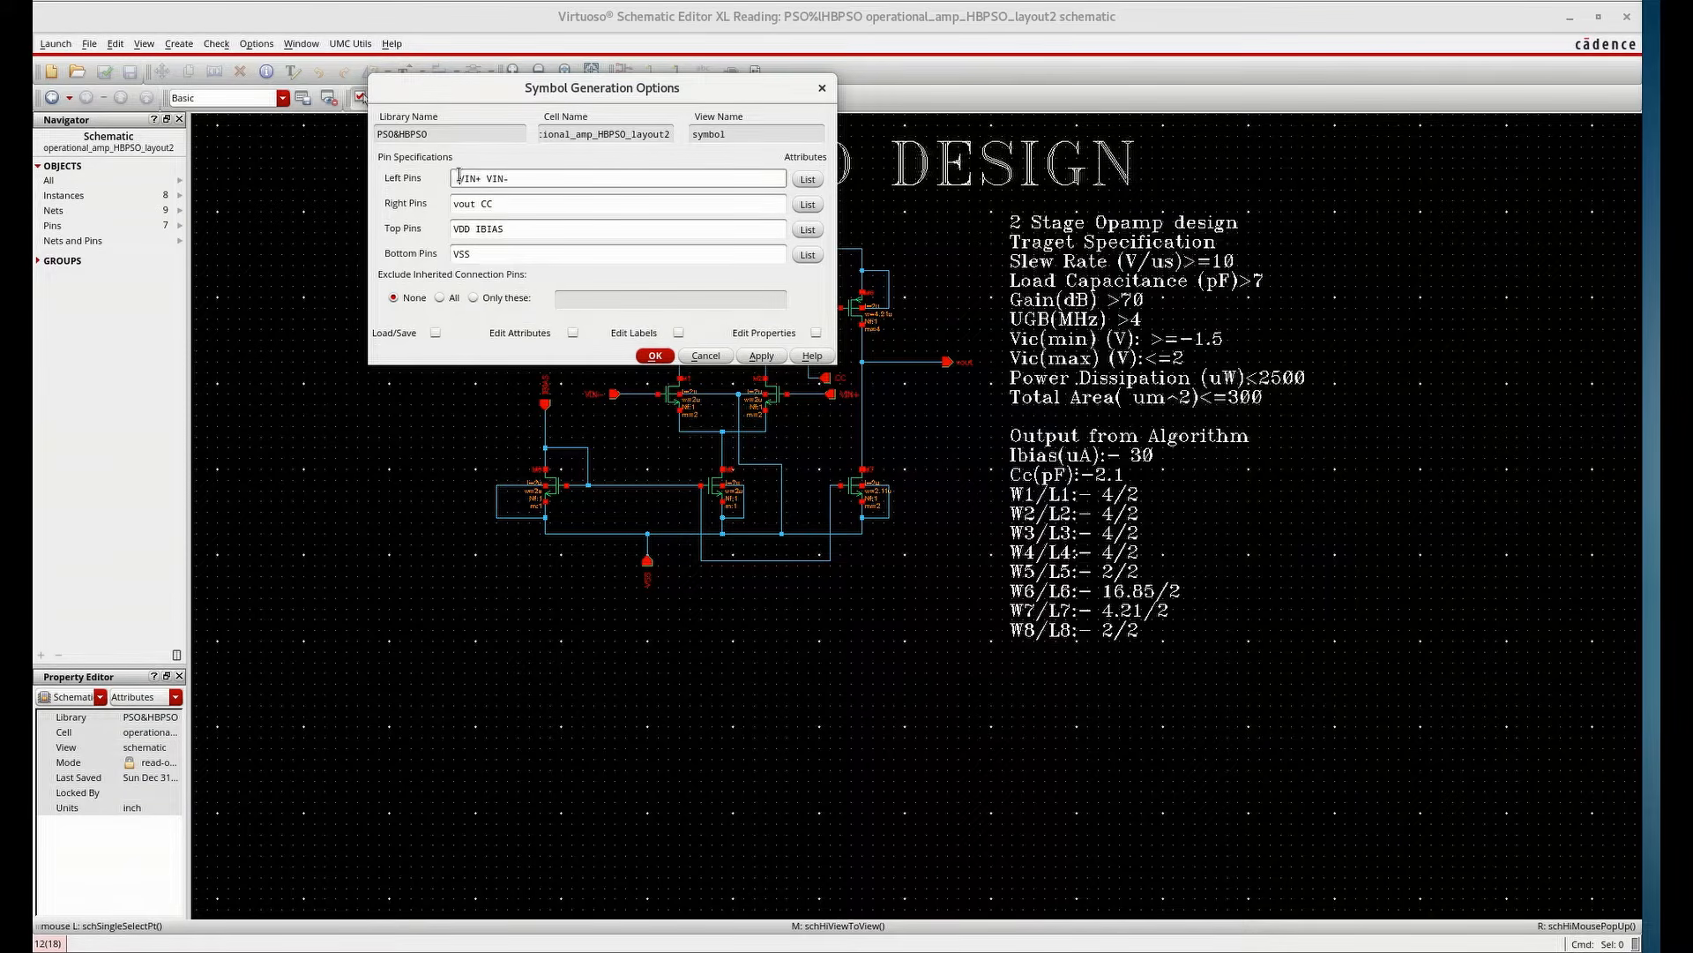
pyautogui.press('BackSpace')
# Generate the symbol with these pin placements, then close the symbol editor and schematic windows
pyautogui.click(667, 356)
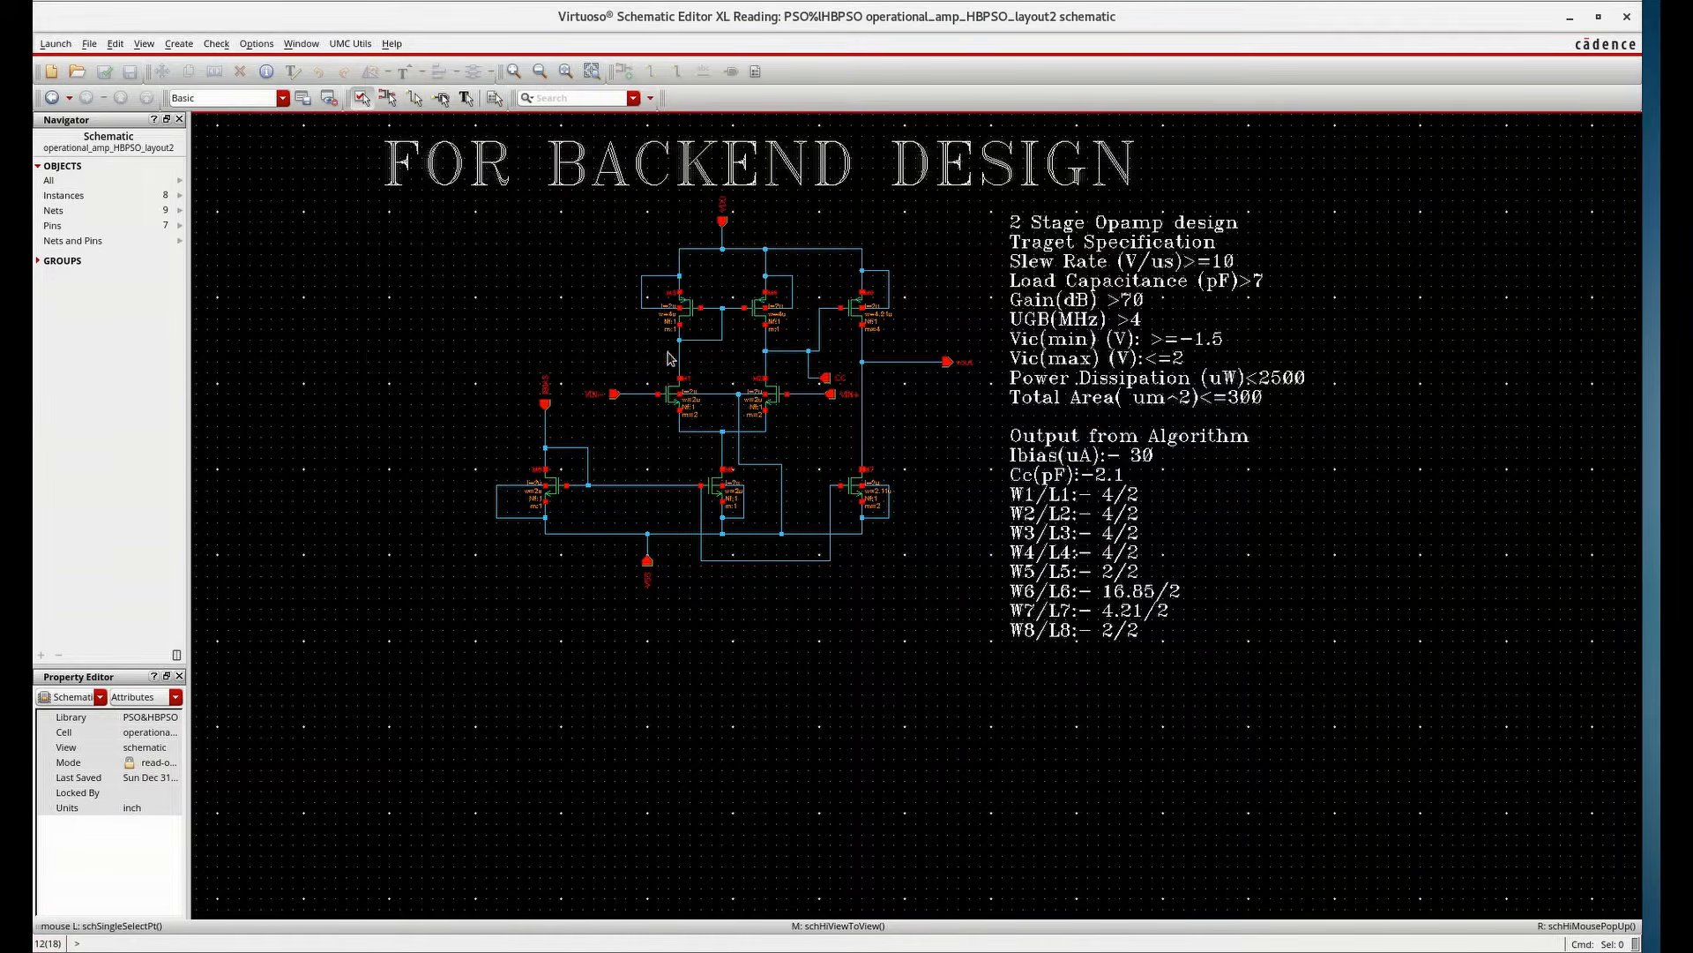
pyautogui.press('Return')
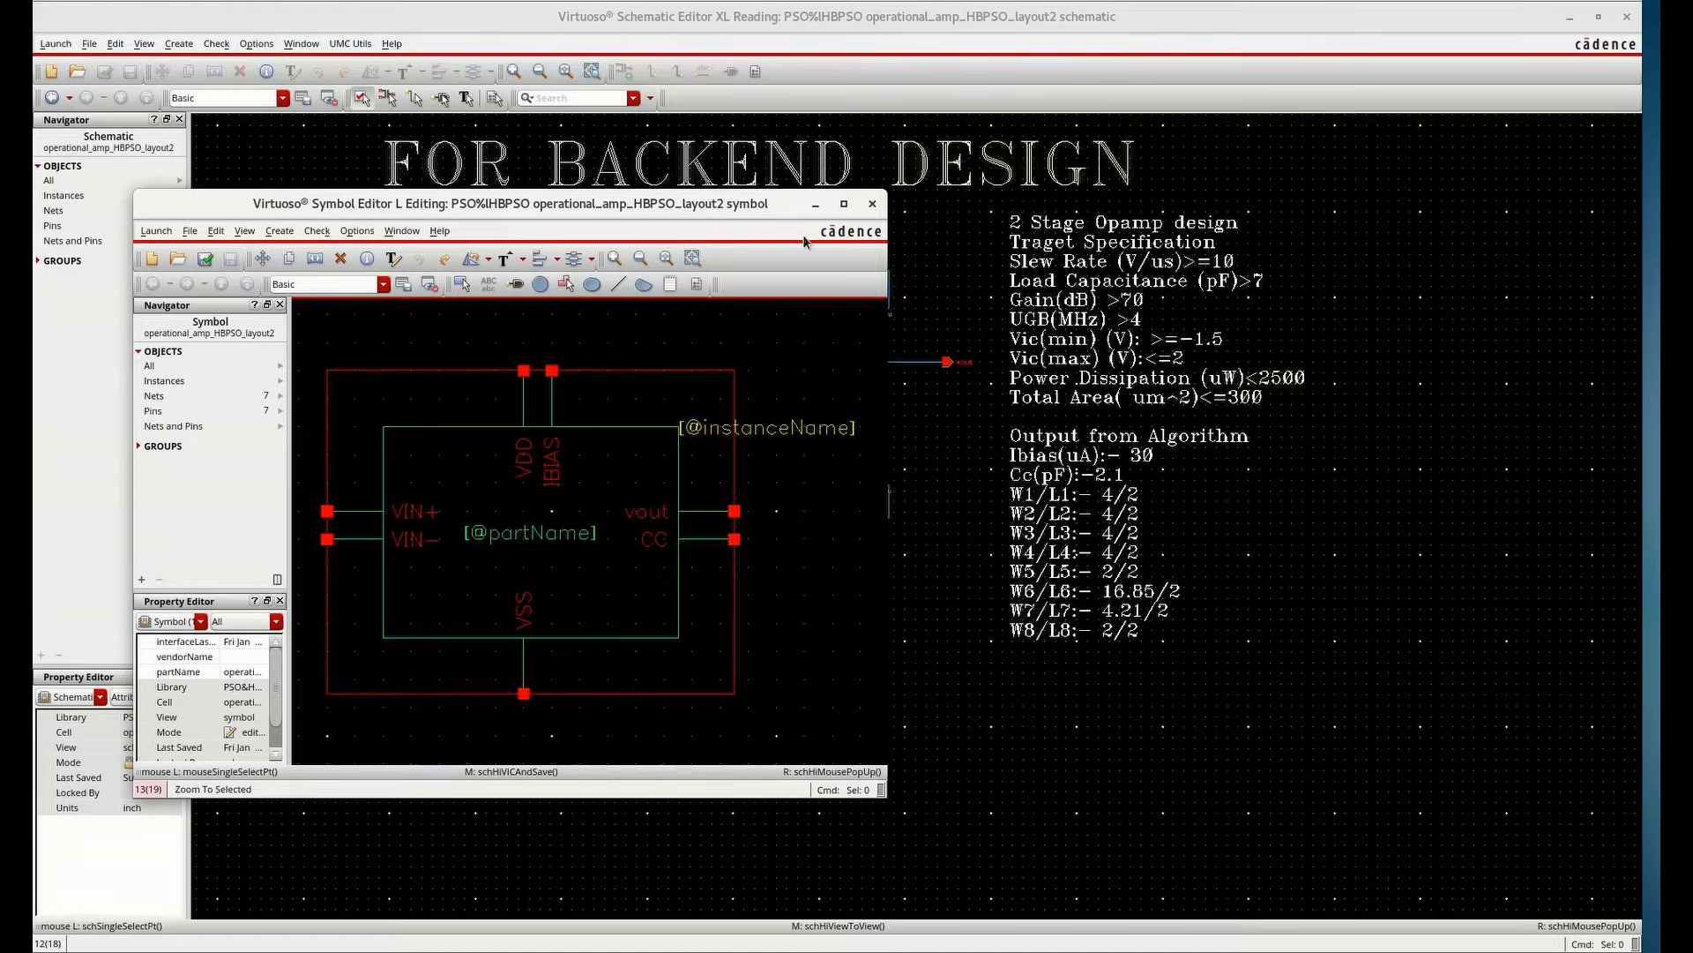
pyautogui.click(872, 204)
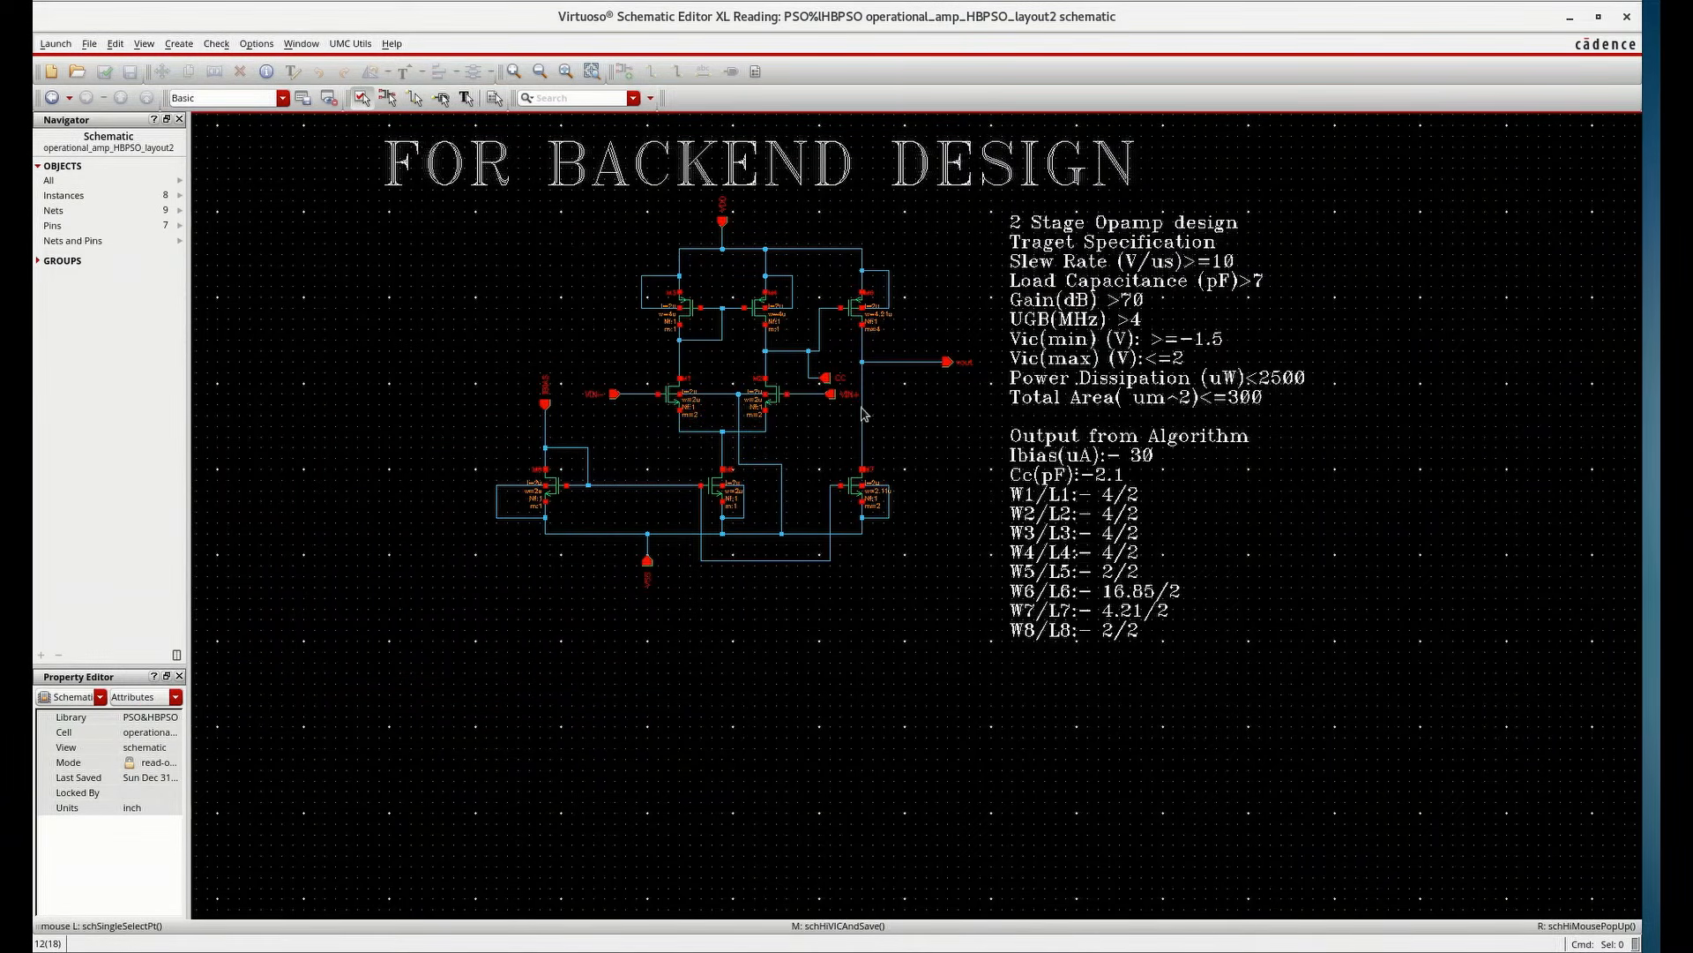
pyautogui.hotkey('alt', 'Tab')
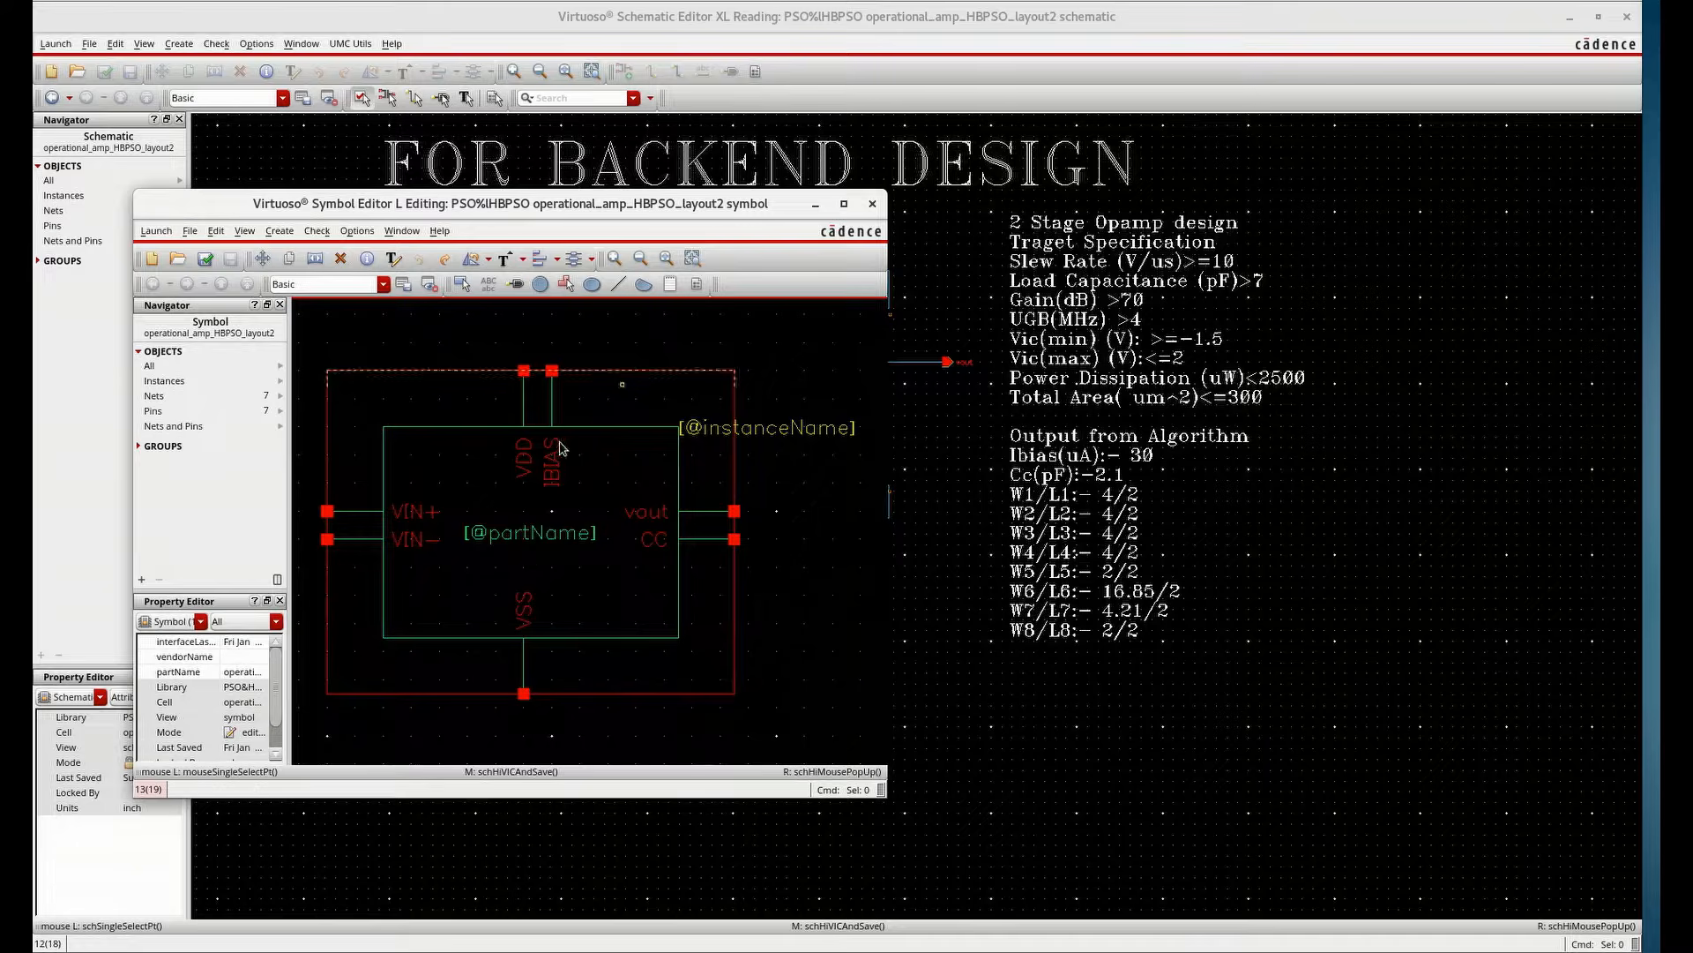
pyautogui.click(873, 204)
pyautogui.click(1628, 17)
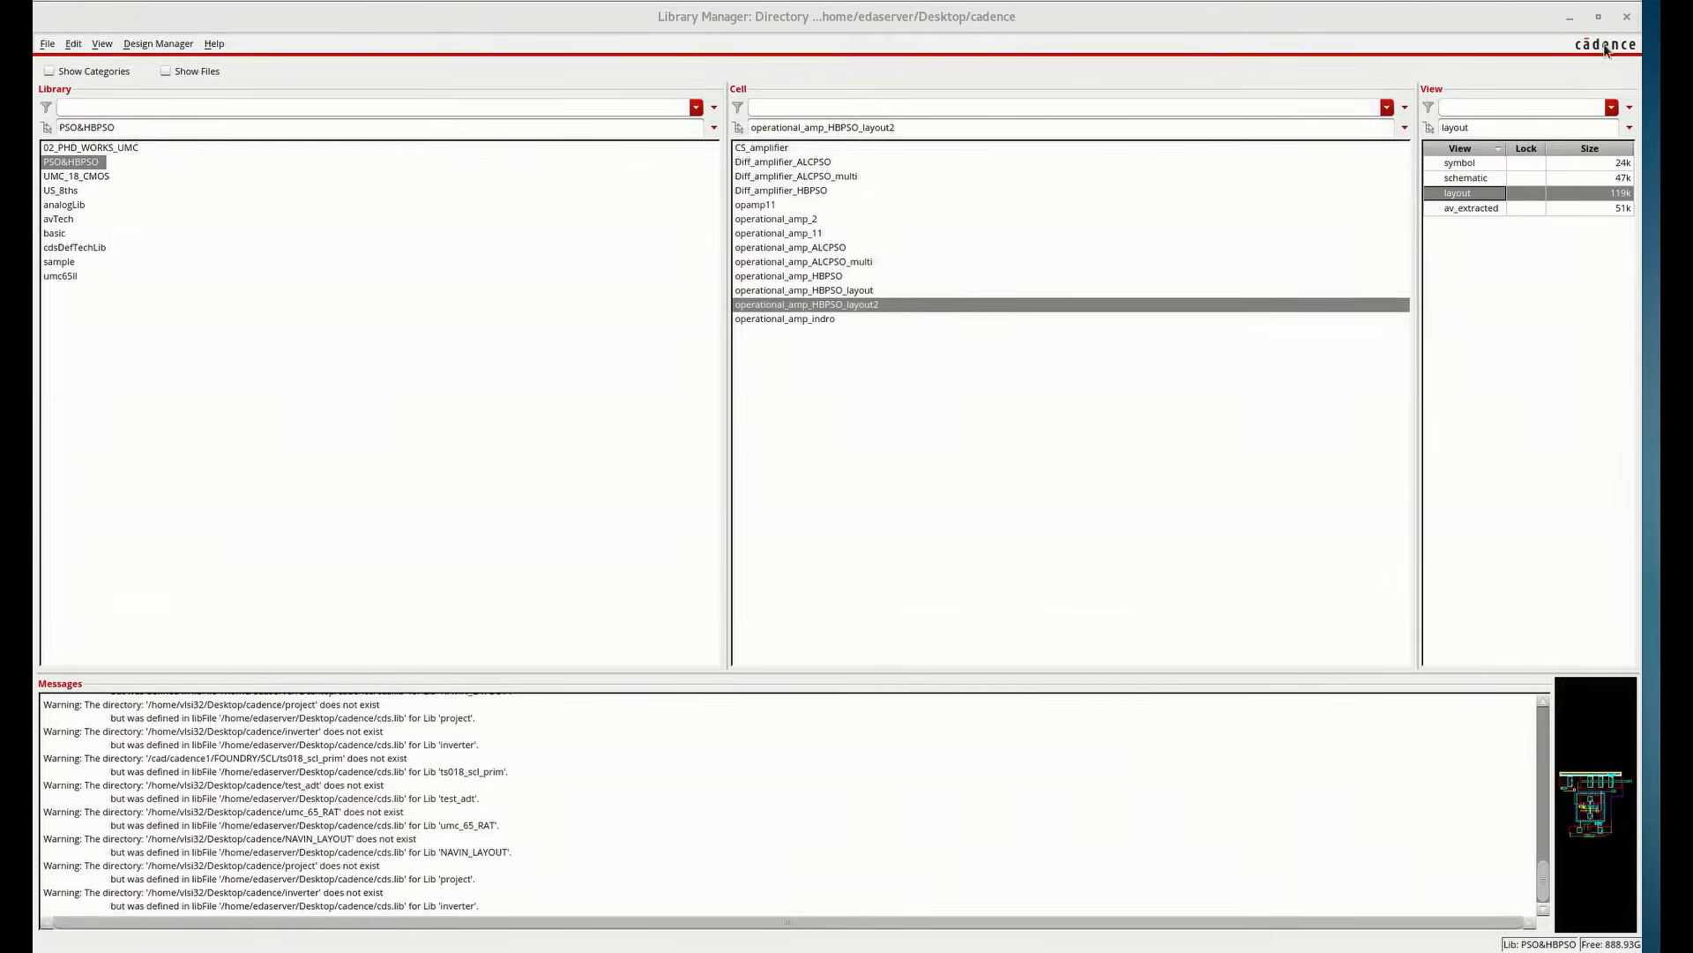
# Create a new schematic cell named operational_amp_HBPSO_layout2_TB in the PSO&HBPSO library
pyautogui.click(923, 127)
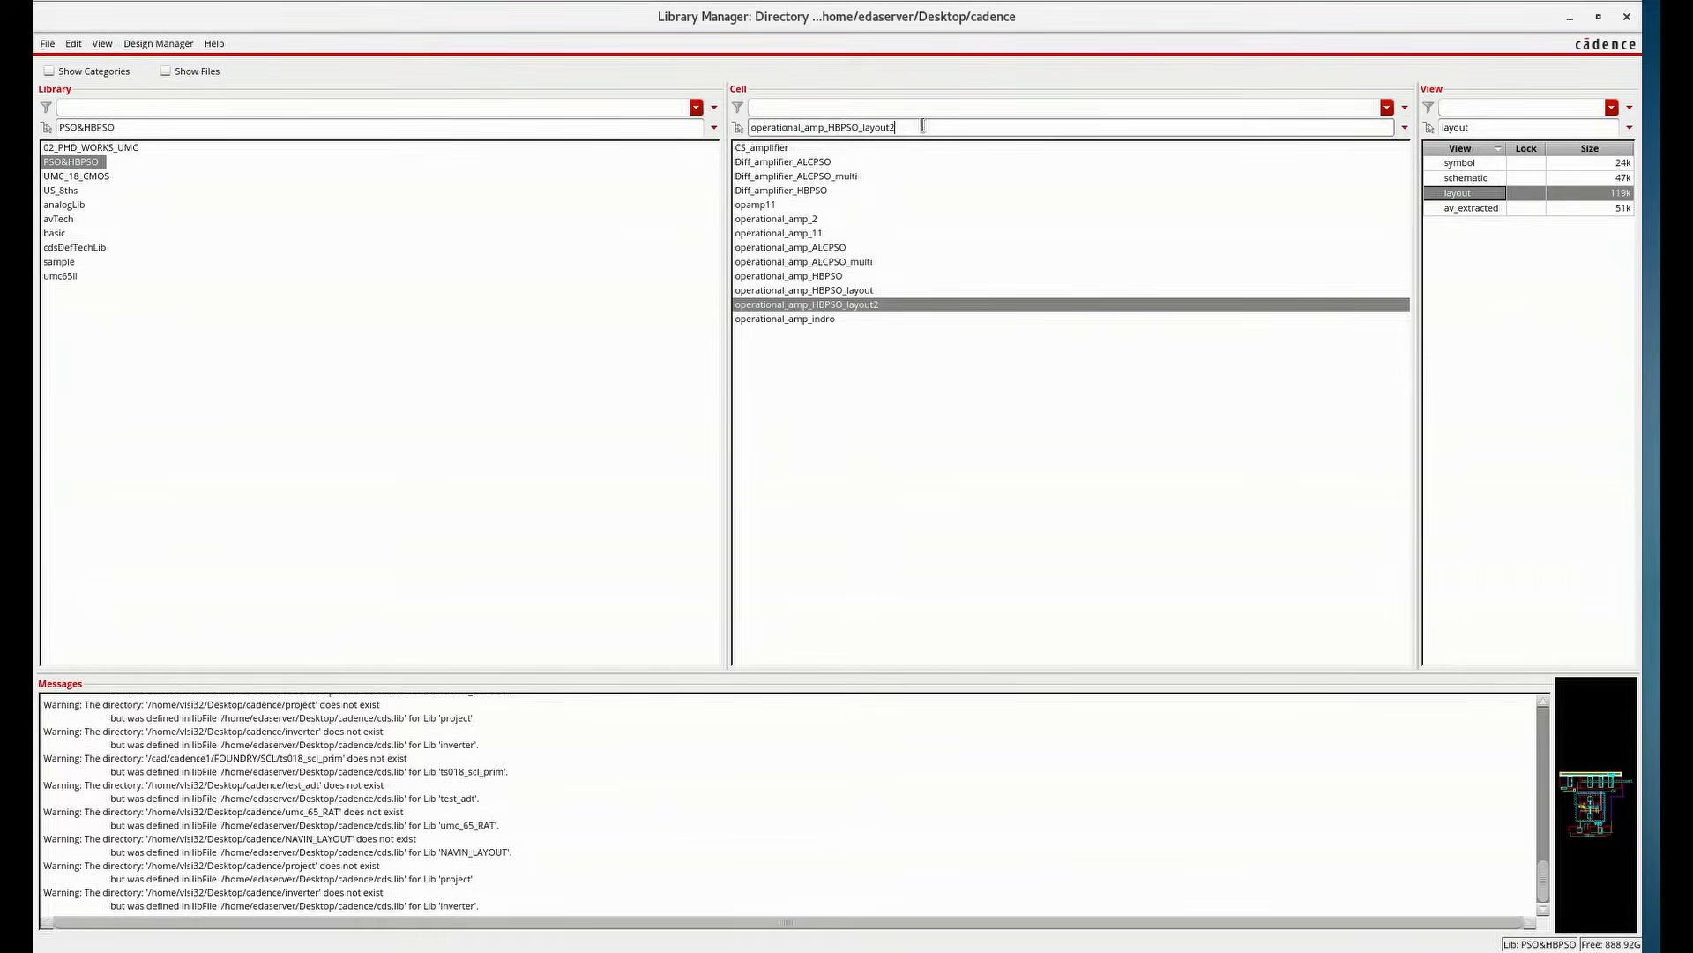
pyautogui.write('_')
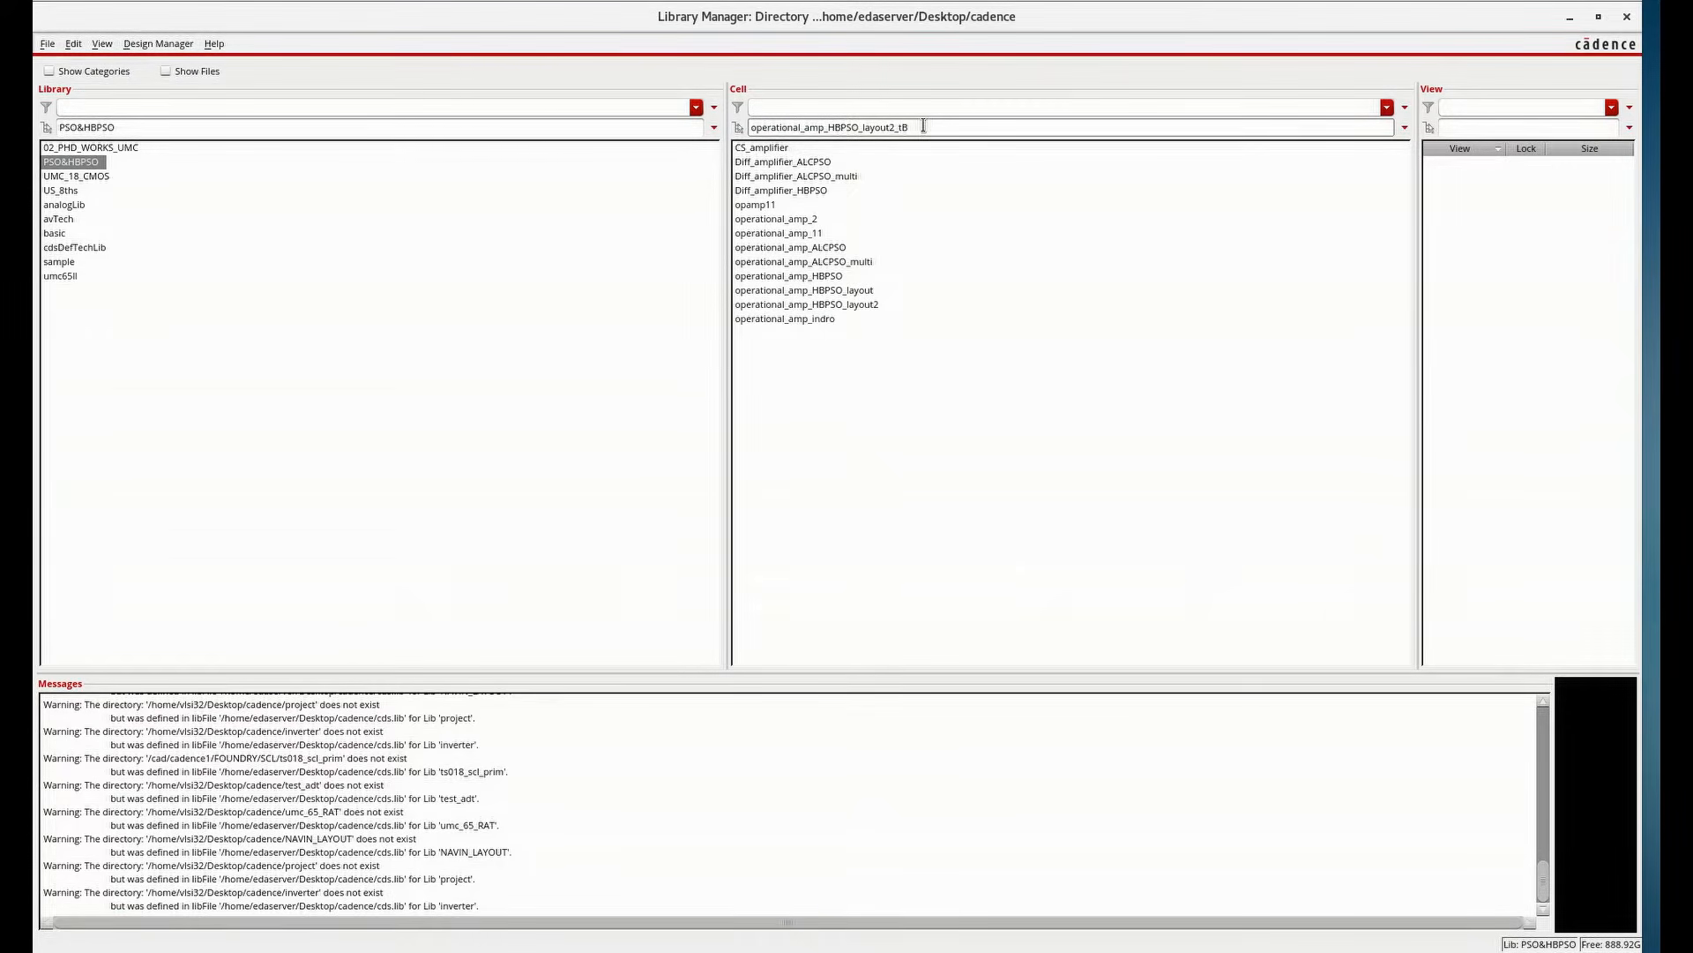
pyautogui.write('TB')
pyautogui.press('Return')
pyautogui.click(529, 196)
pyautogui.click(511, 358)
pyautogui.click(508, 356)
# Place an instance of the operational_amp_HBPSO_layout2 symbol from PSO&HBPSO in the testbench schematic
pyautogui.press('i')
pyautogui.click(612, 121)
pyautogui.click(544, 161)
pyautogui.click(612, 145)
pyautogui.click(494, 296)
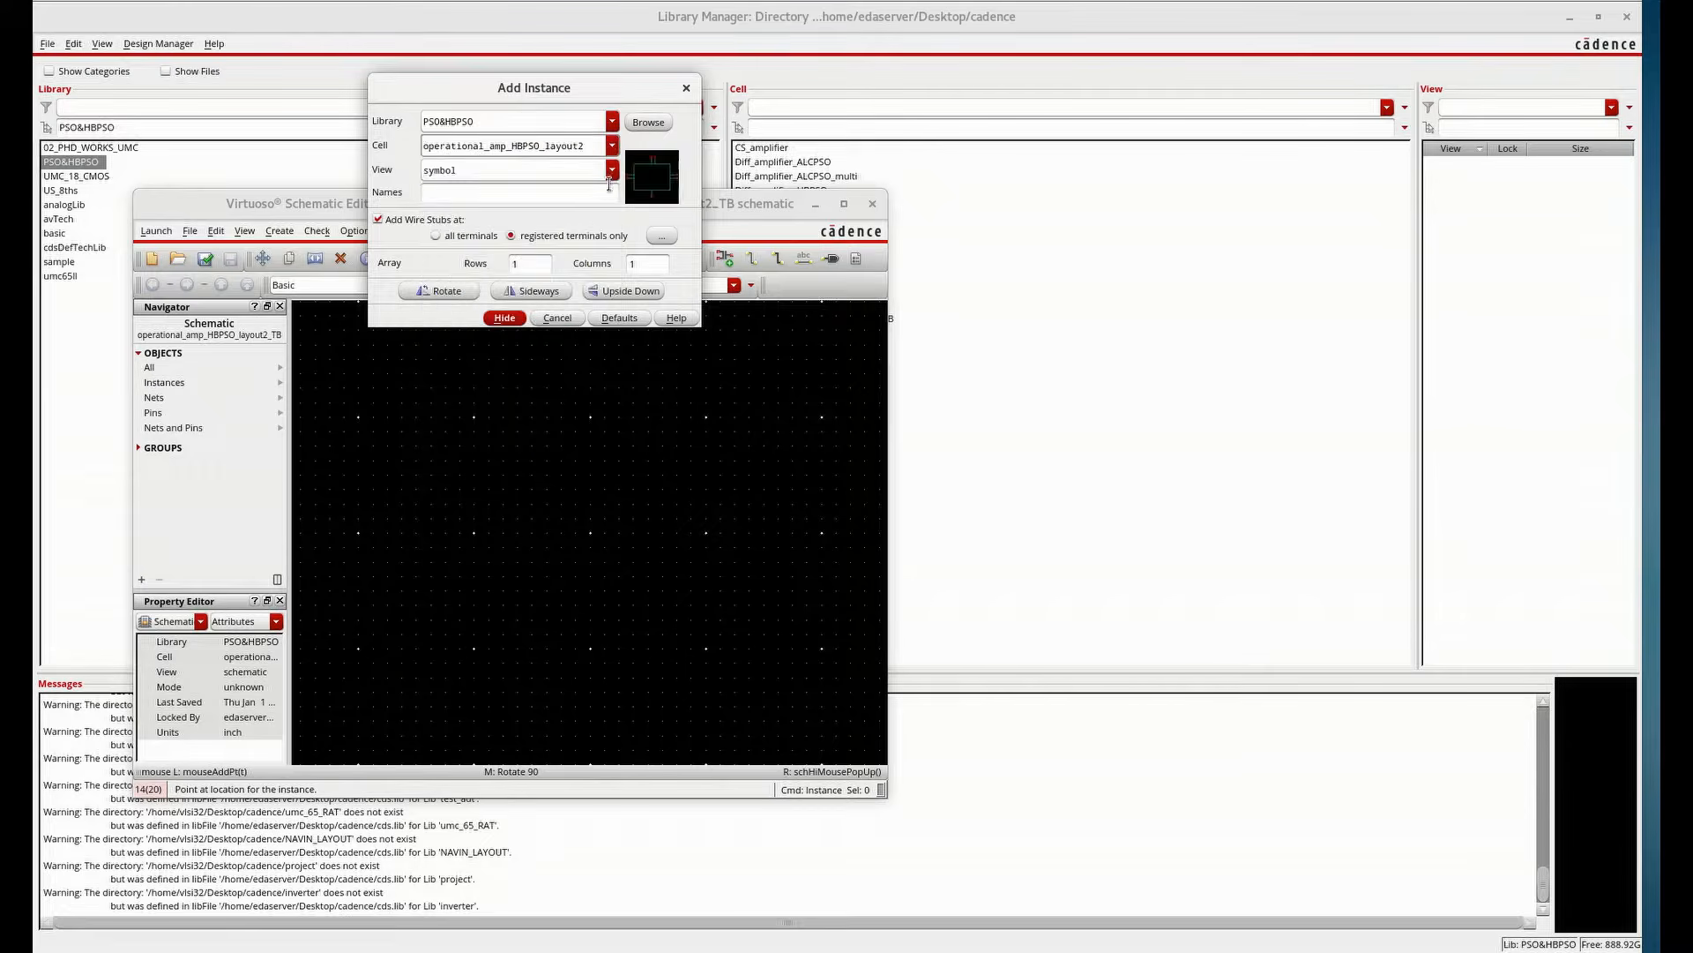
pyautogui.click(505, 318)
pyautogui.click(494, 520)
pyautogui.press('Escape')
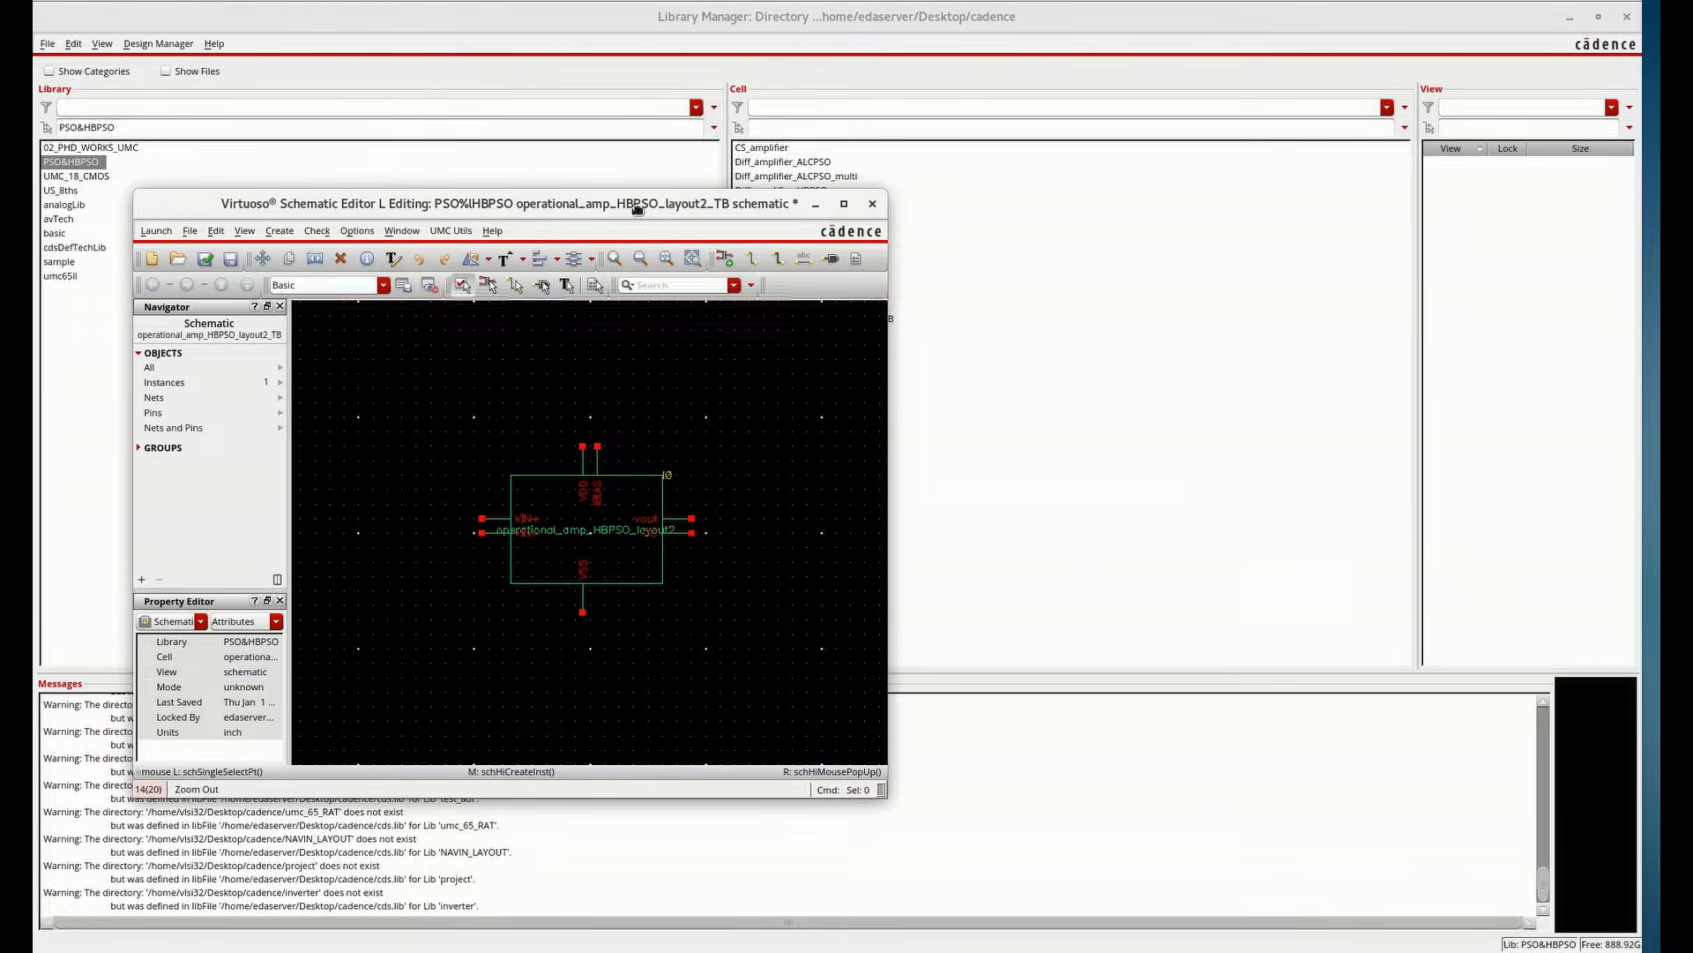
pyautogui.doubleClick(638, 208)
# Place vdd and vss supply symbols from analogLib above and below the op-amp instance
pyautogui.press('i')
pyautogui.moveTo(521, 124); pyautogui.dragTo(211, 125)
pyautogui.write('analo')
pyautogui.press('Tab')
pyautogui.write('vdd')
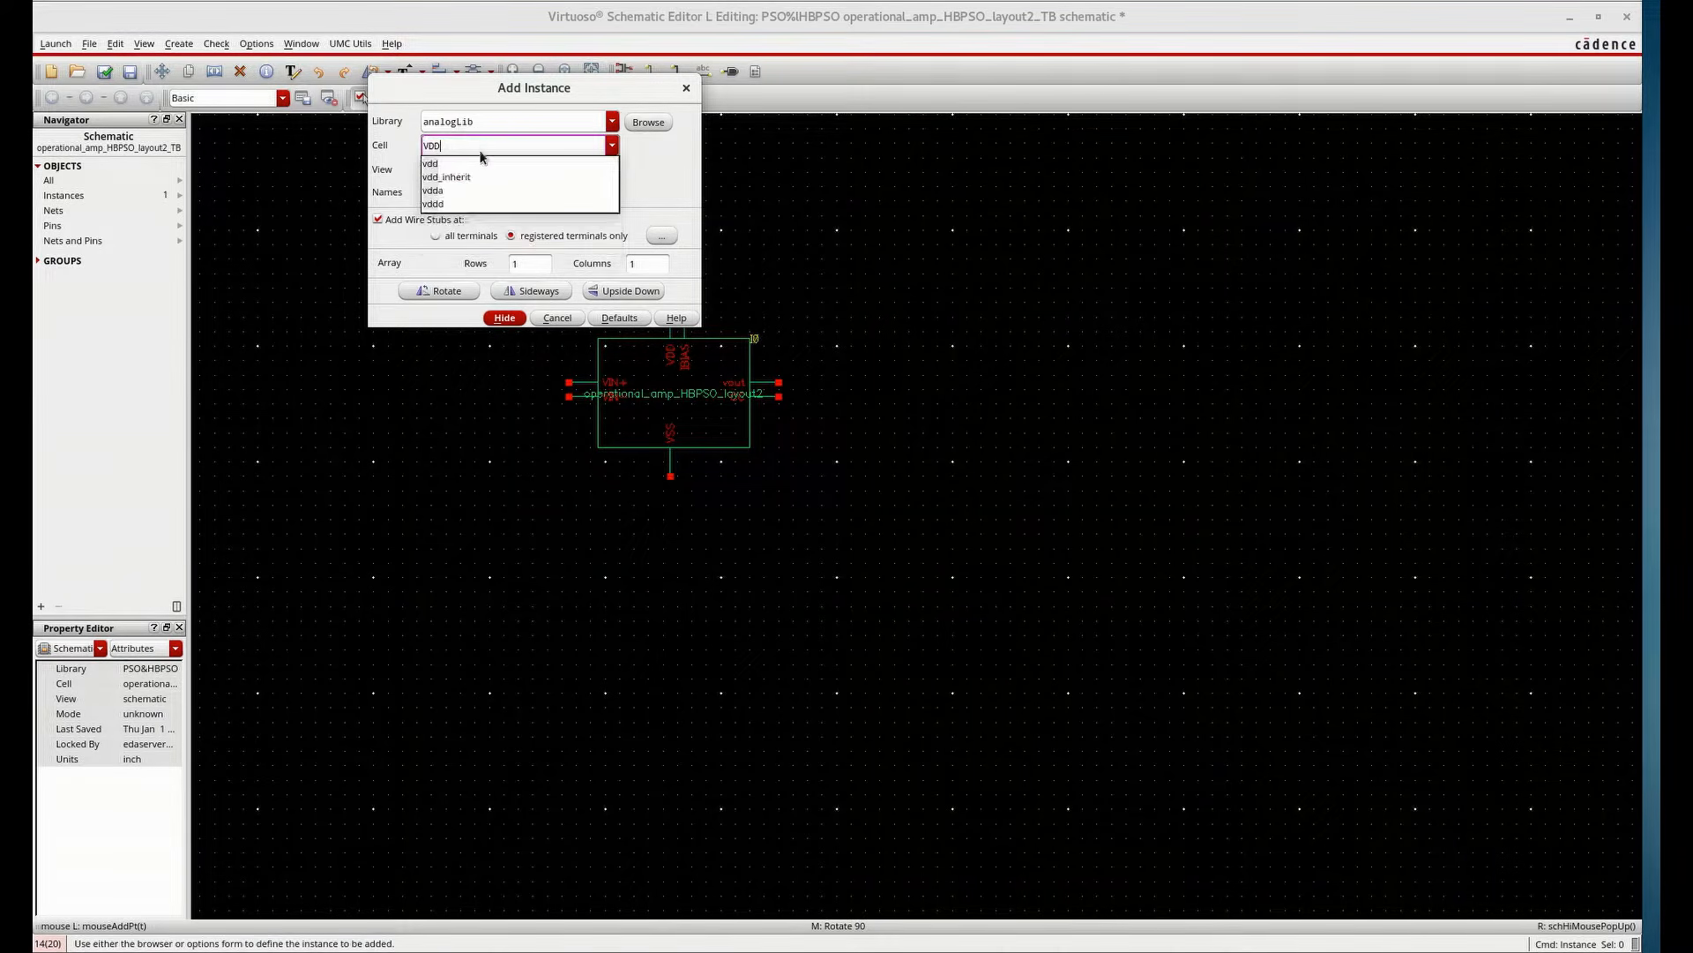
pyautogui.click(675, 256)
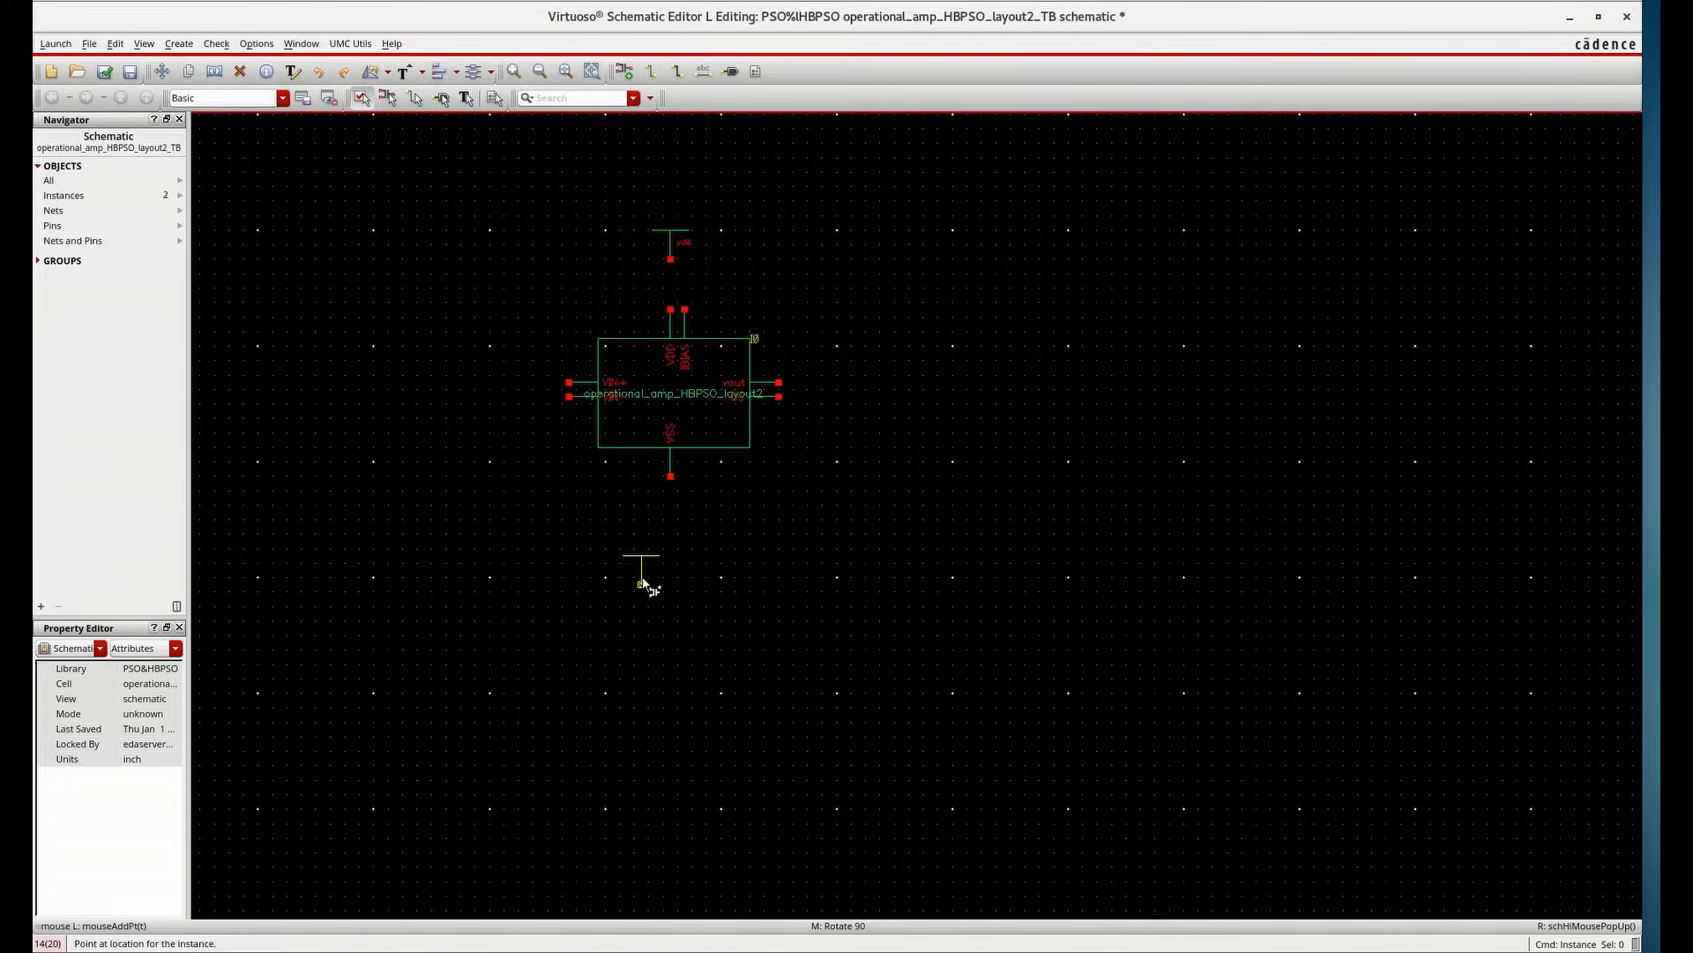
pyautogui.write('gnd')
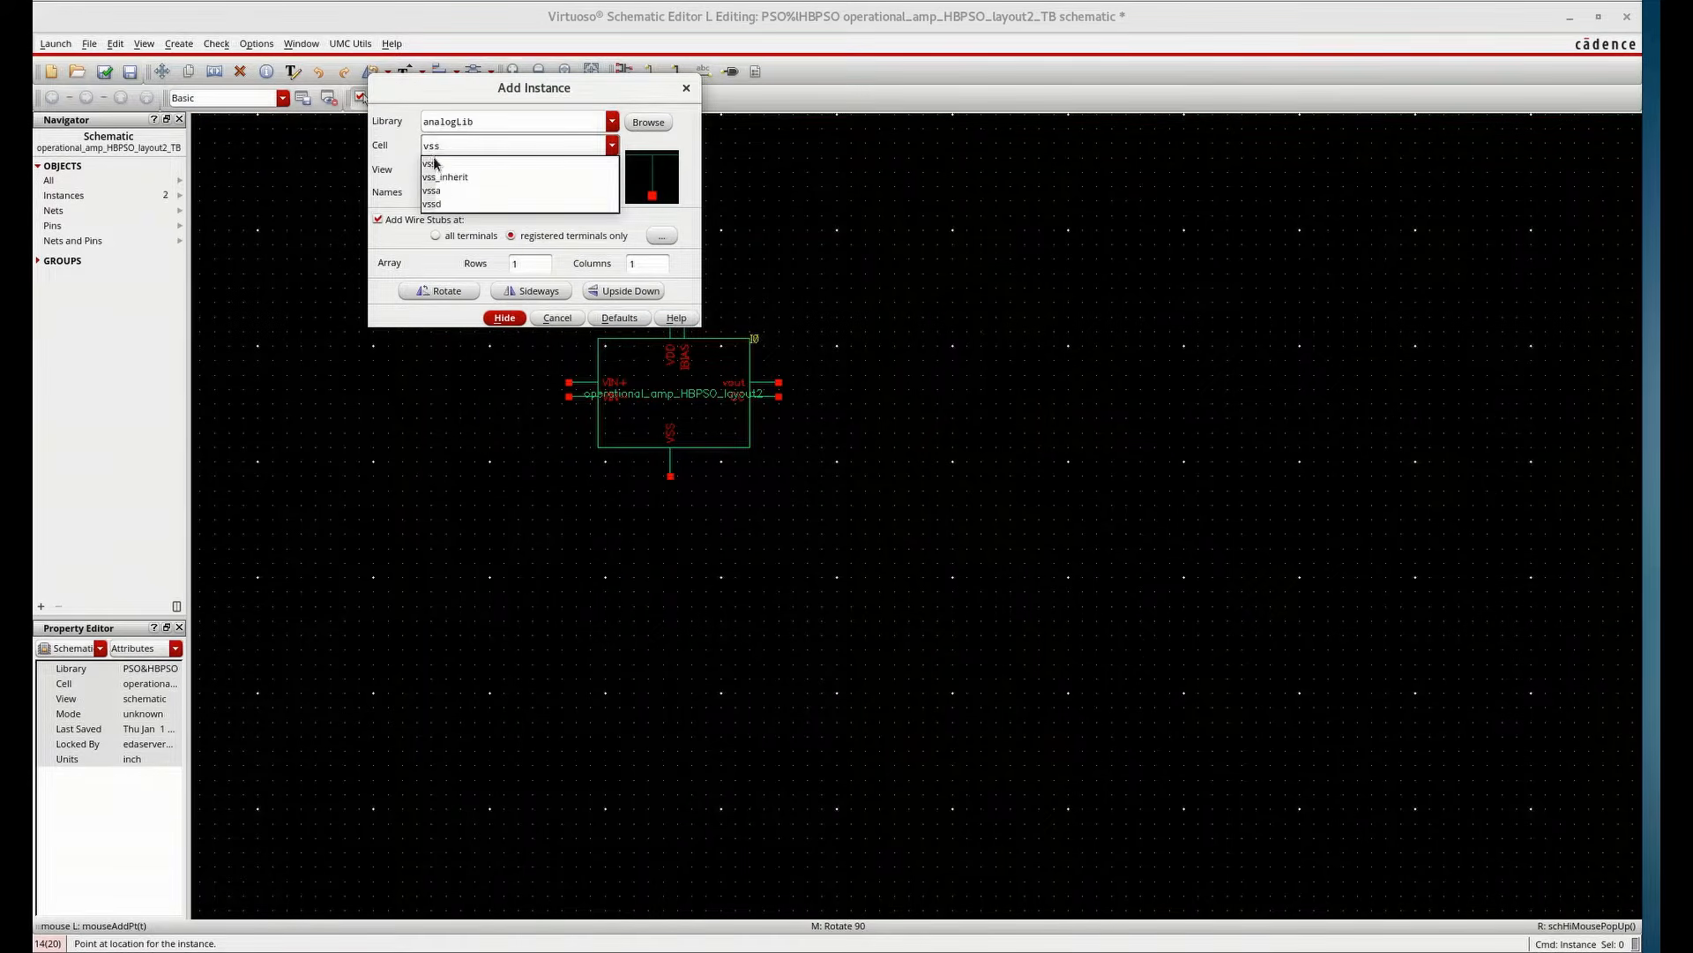
pyautogui.click(670, 513)
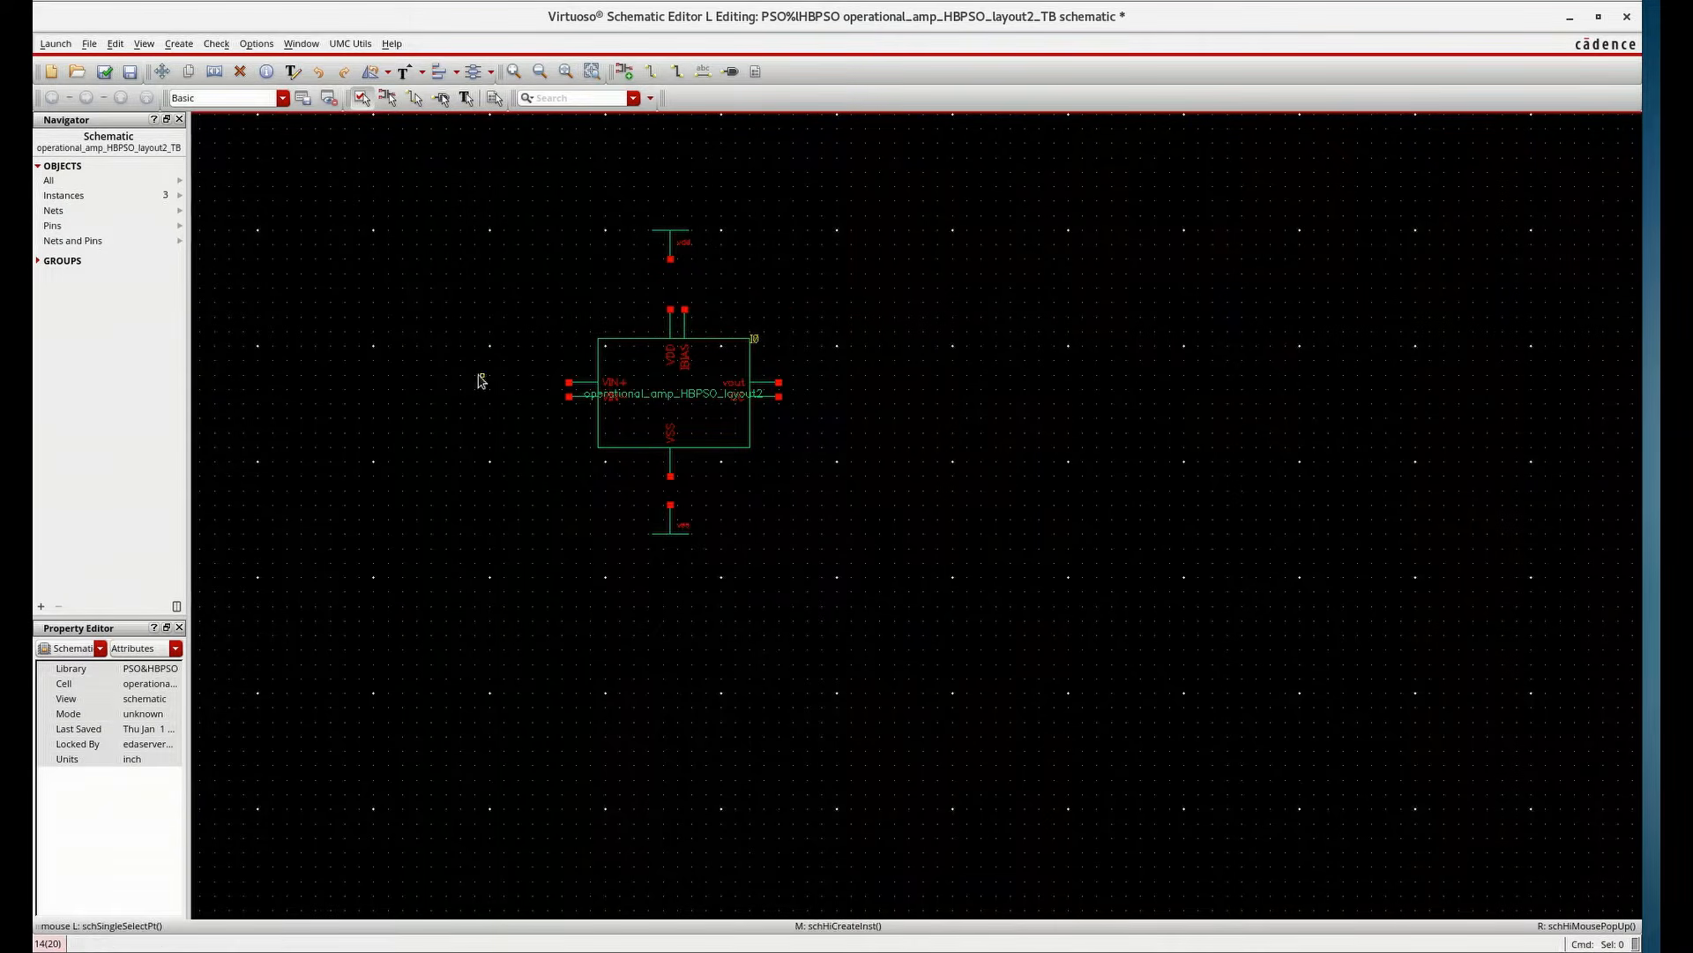
# Place an idc current source from analogLib beside the op-amp's supply pins
pyautogui.write('idc')
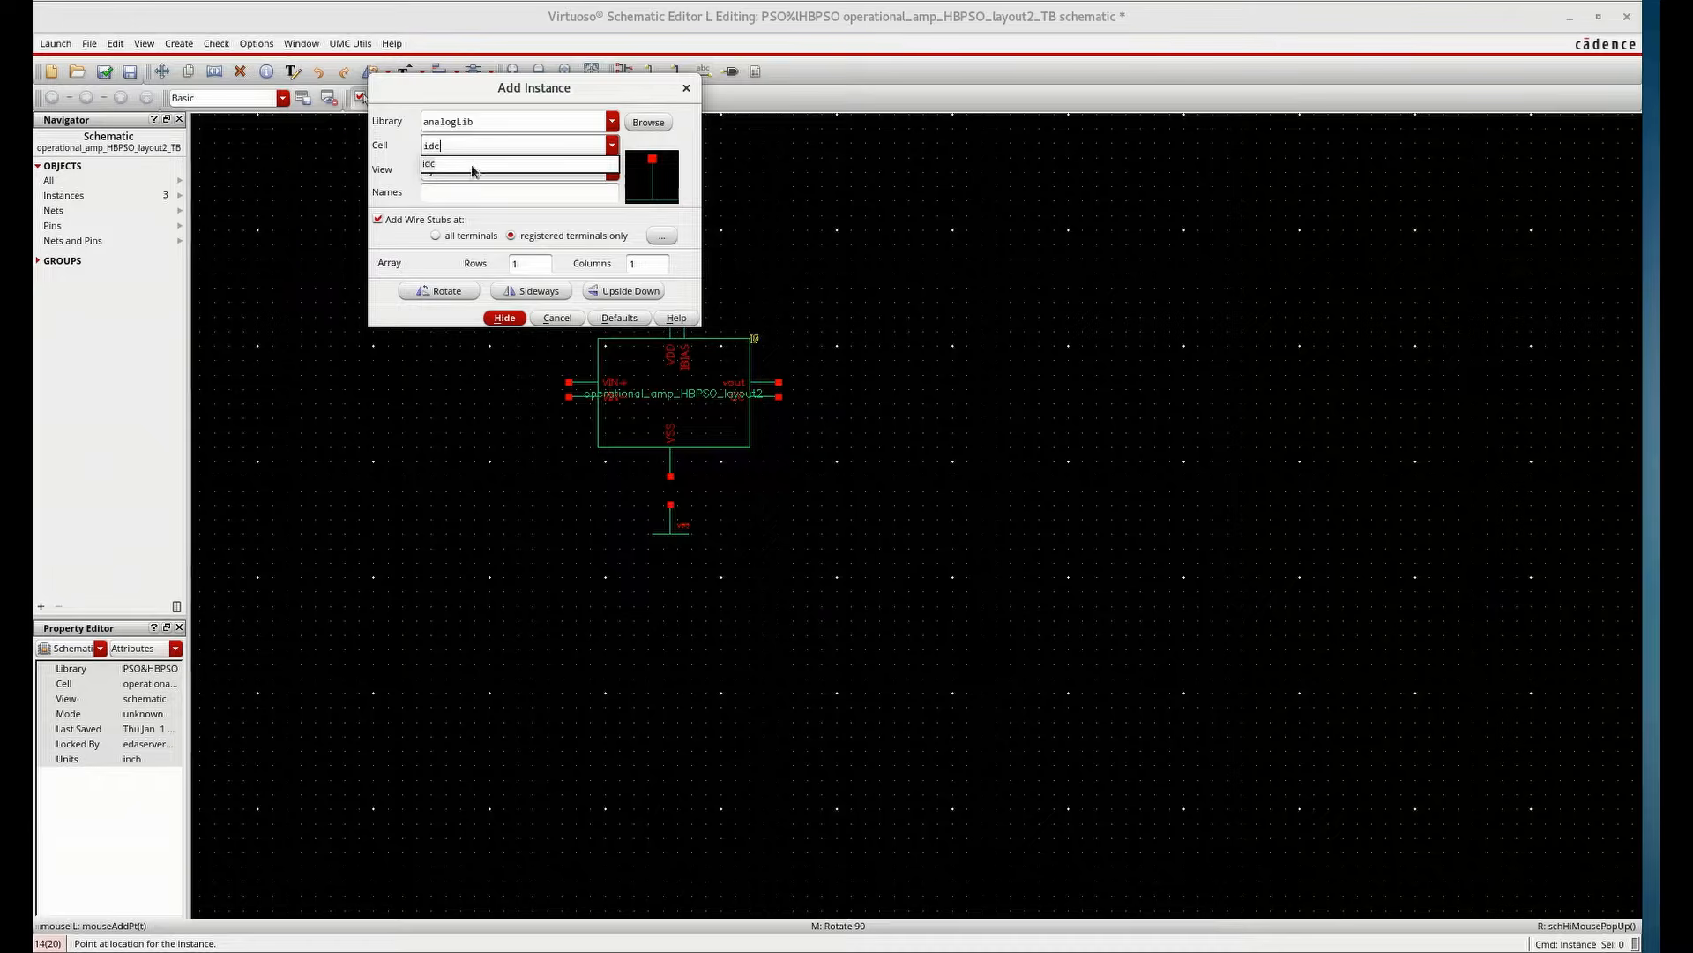
pyautogui.click(482, 191)
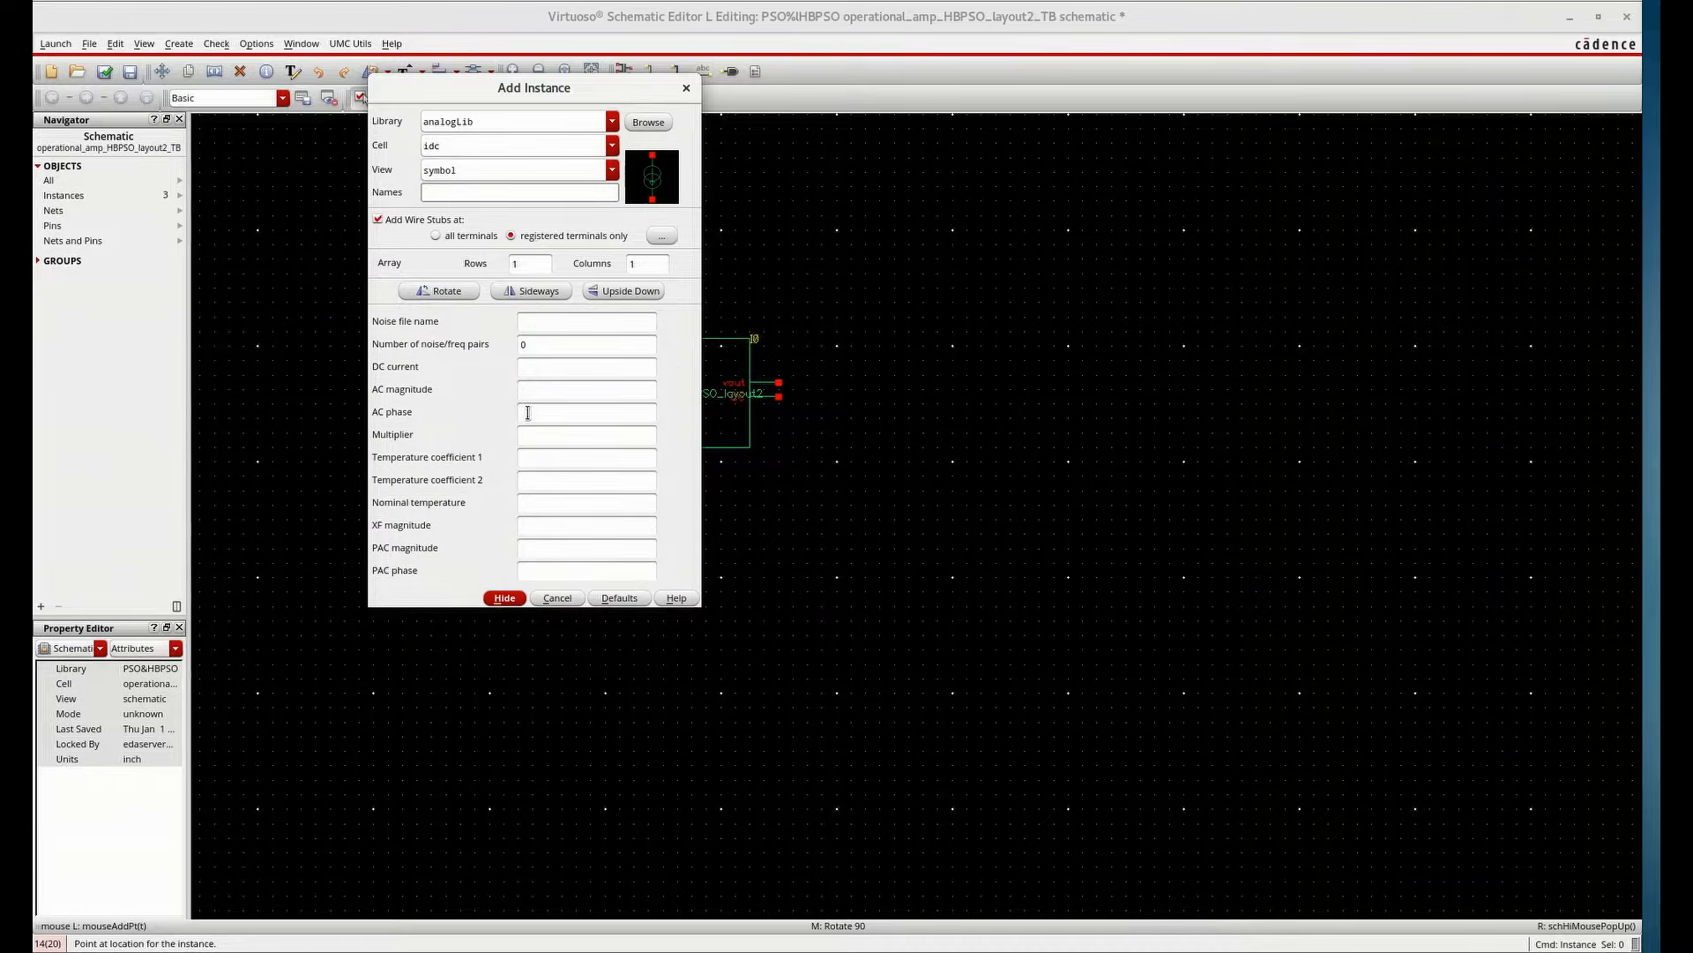
pyautogui.click(505, 598)
pyautogui.click(725, 243)
pyautogui.moveTo(719, 238); pyautogui.dragTo(692, 245)
pyautogui.click(749, 252)
# Wire the vdd symbol to the VDD pin and through the current source to the IBIAS pin
pyautogui.press('w')
pyautogui.click(699, 273)
pyautogui.click(685, 309)
pyautogui.click(699, 231)
pyautogui.click(663, 216)
pyautogui.click(670, 309)
pyautogui.click(671, 223)
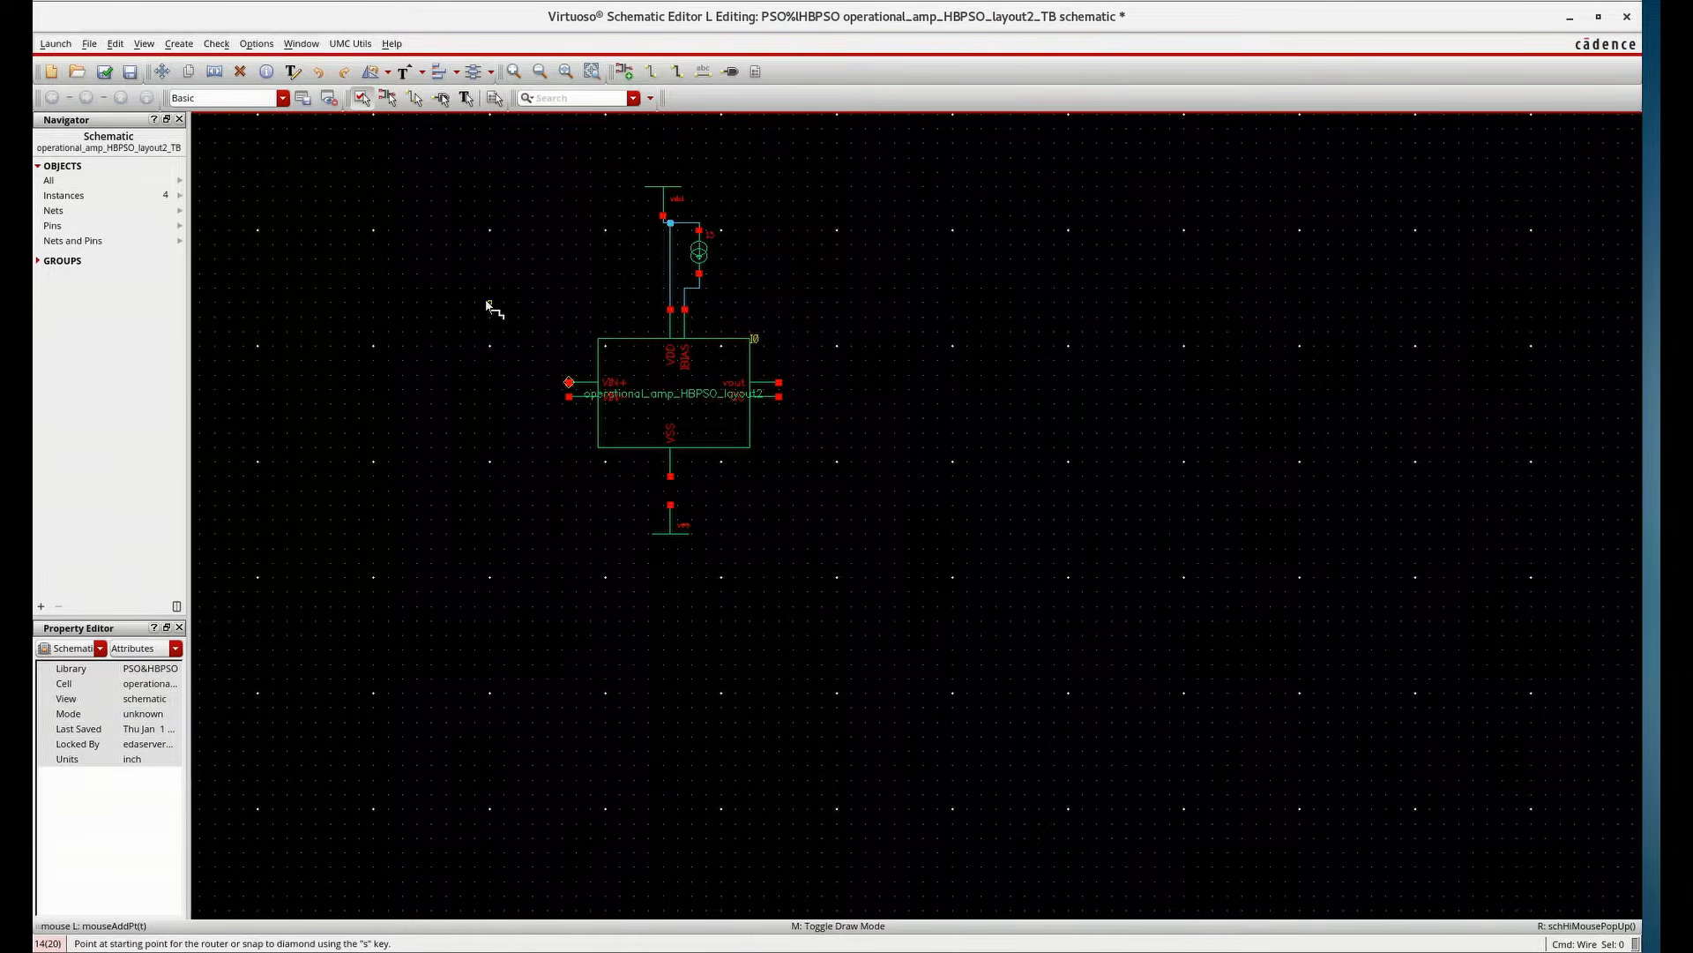
# Draw a wire from the vout pin and attach an output pin named VOUT at its end
pyautogui.click(778, 382)
pyautogui.doubleClick(909, 382)
pyautogui.press('p')
pyautogui.click(615, 150)
pyautogui.click(553, 161)
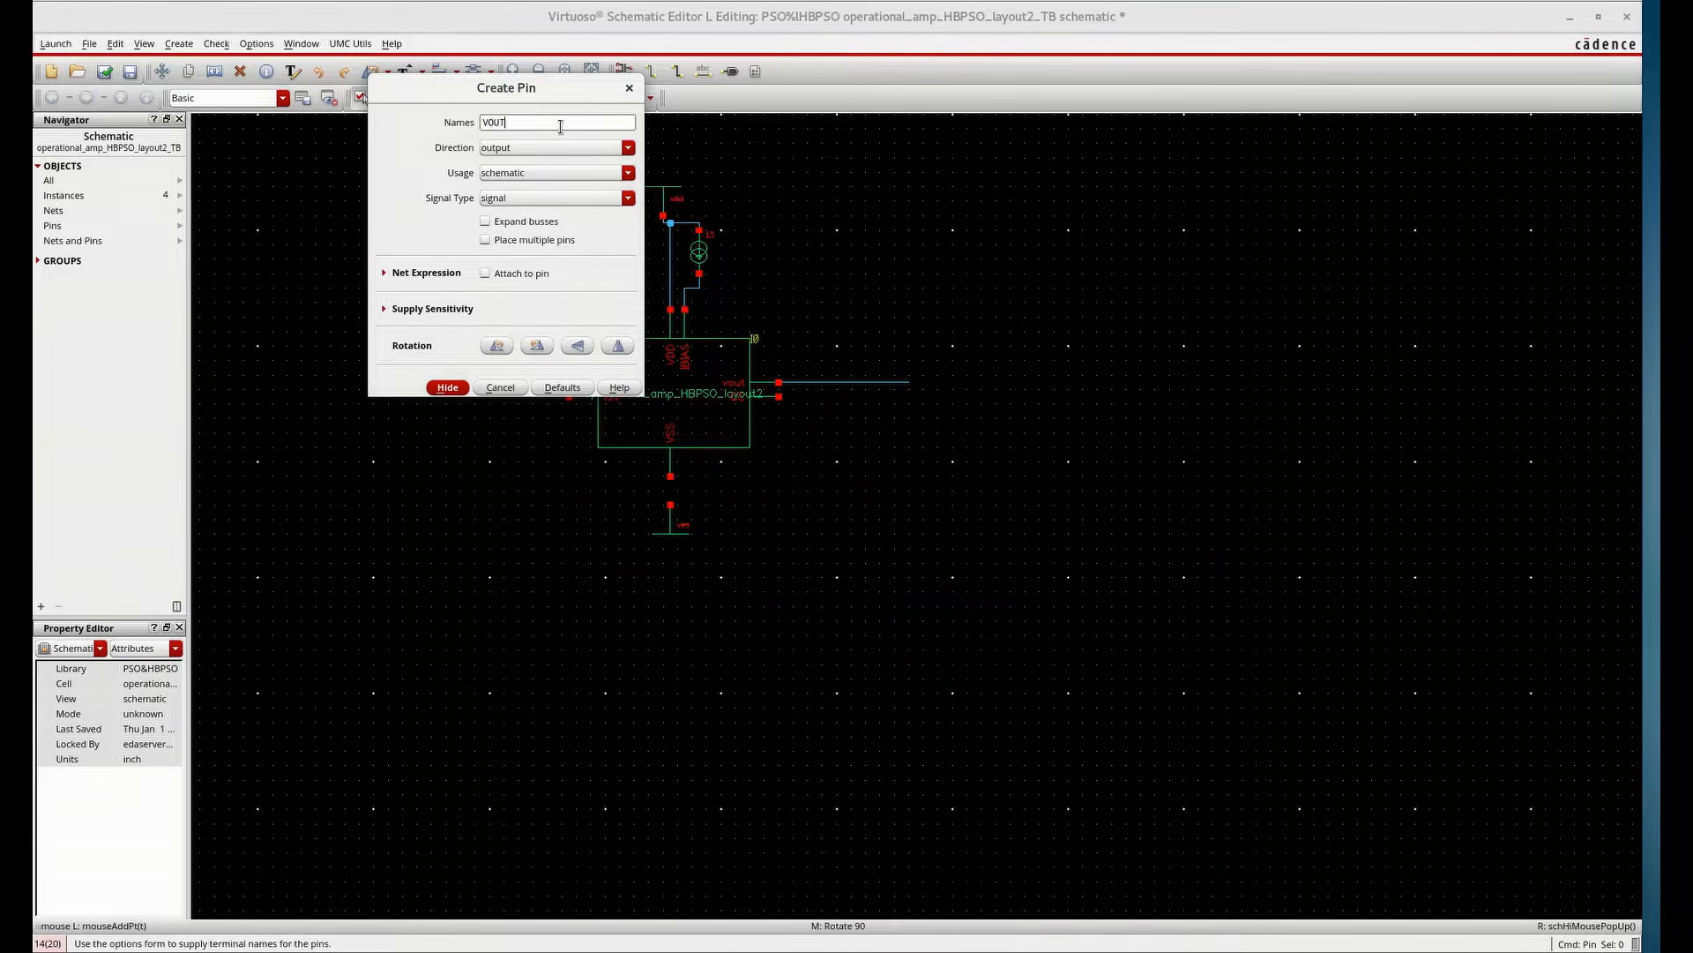
pyautogui.click(451, 386)
pyautogui.scroll(2, 917, 387)
pyautogui.click(891, 362)
pyautogui.scroll(-3, 1178, 504)
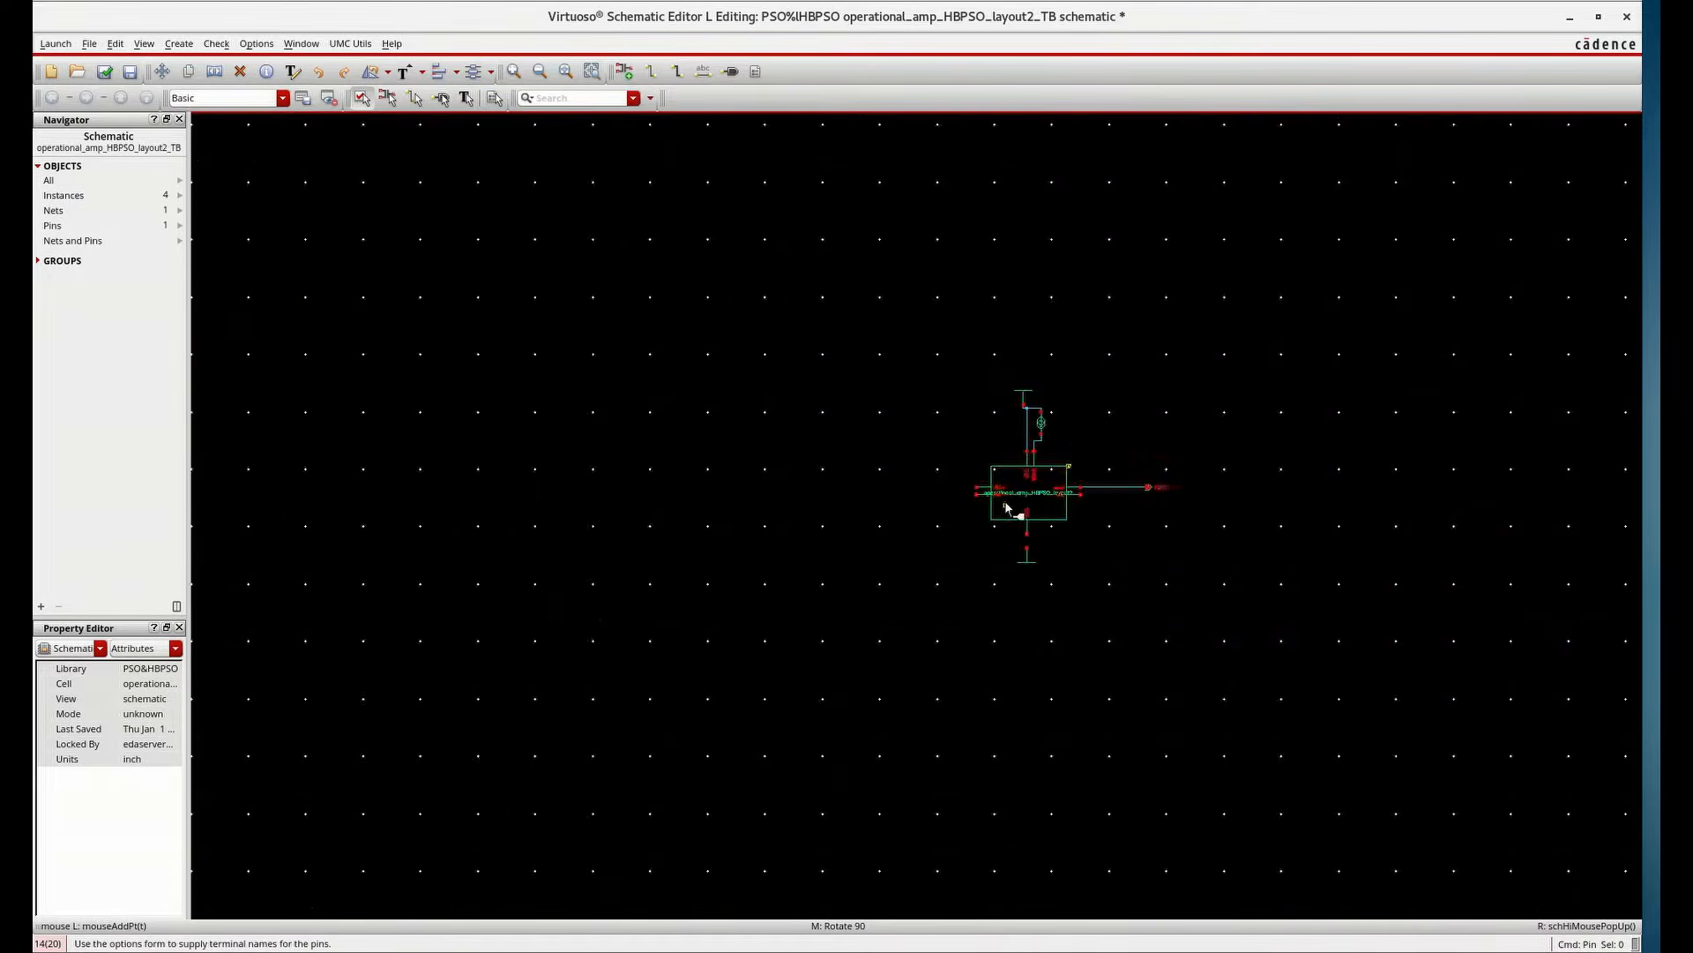
pyautogui.scroll(2, 1028, 505)
pyautogui.press('Escape')
# Place a cap capacitor from analogLib below the output with 1p capacitance
pyautogui.write('icap')
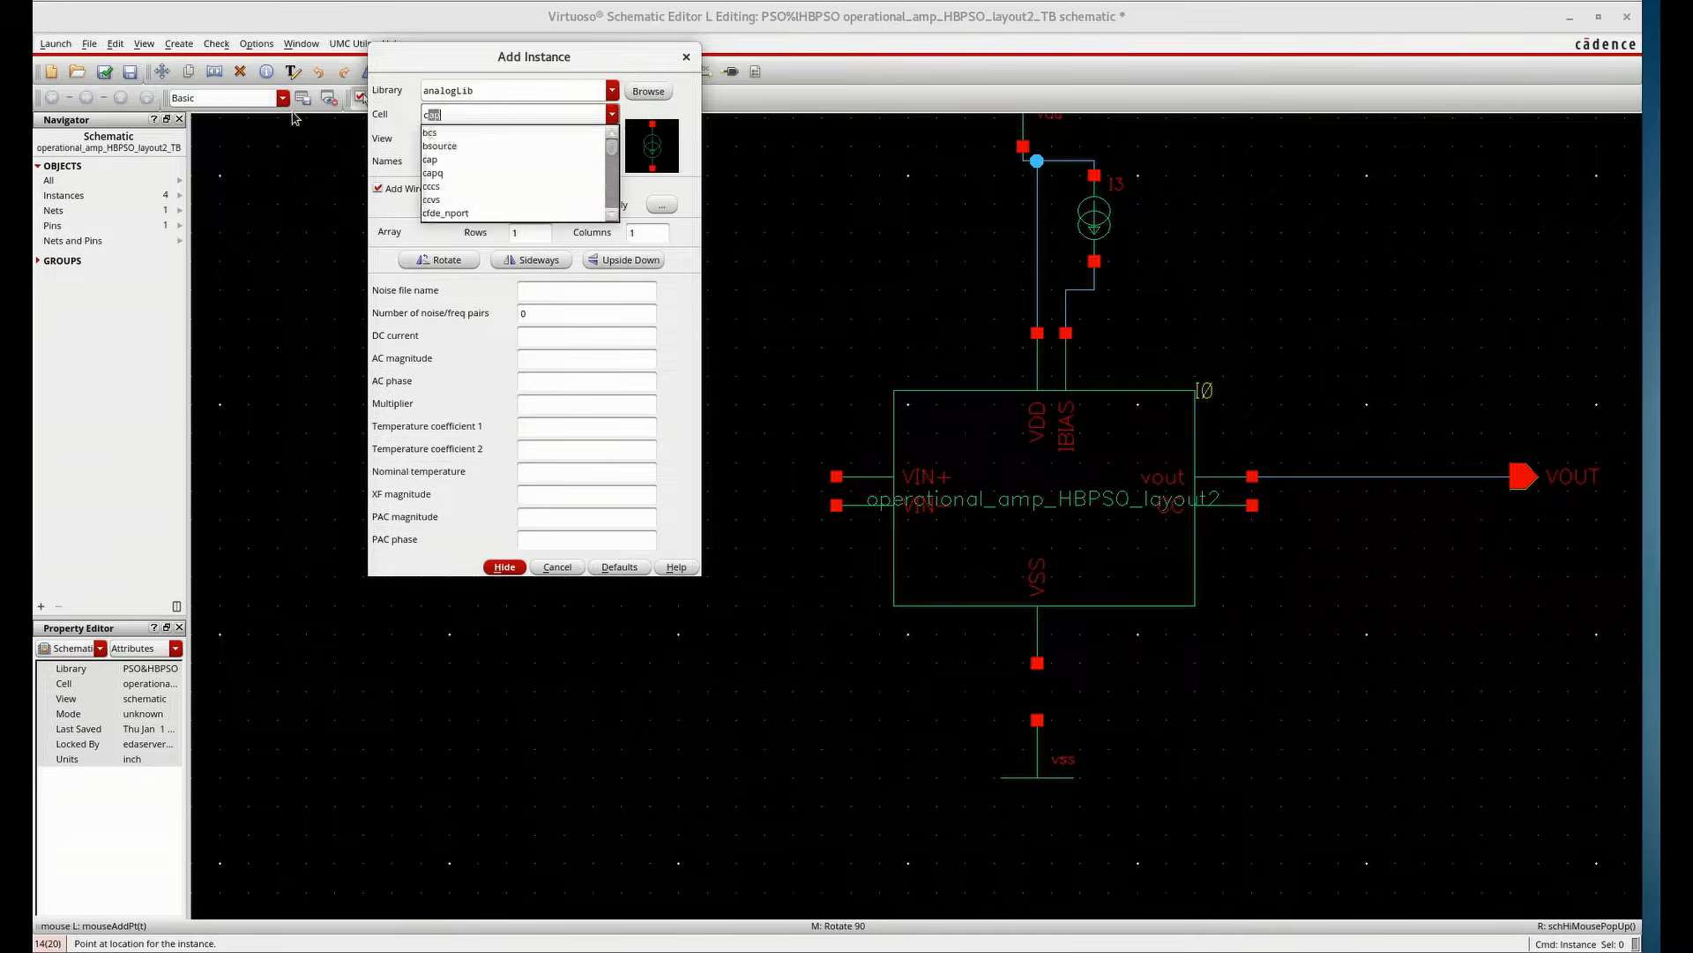
pyautogui.press('Return')
pyautogui.click(519, 568)
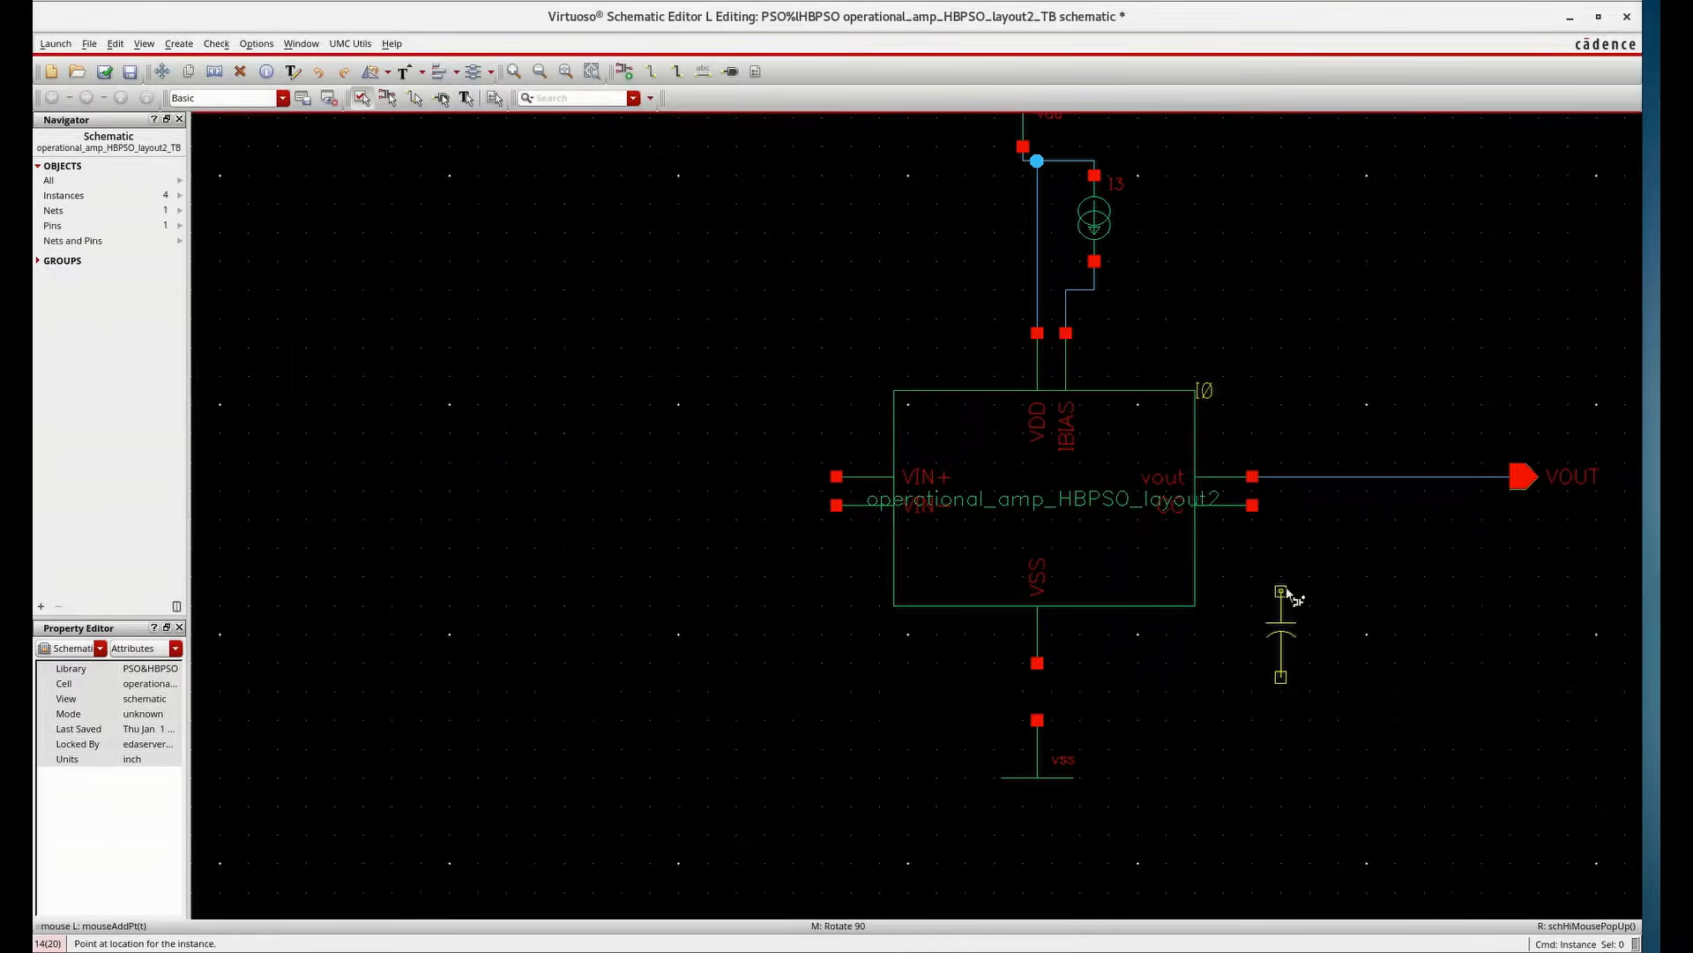
pyautogui.click(1353, 608)
pyautogui.press('Escape')
# Wire the capacitor between the CC pin and the output net, and connect the VSS pin to vss
pyautogui.press('w')
pyautogui.click(1252, 506)
pyautogui.click(1352, 606)
pyautogui.click(1352, 520)
pyautogui.click(1352, 476)
pyautogui.click(1037, 662)
pyautogui.click(1037, 720)
# Place two vdc voltage sources of 1.8 V stacked at the schematic's left
pyautogui.write('ivdd')
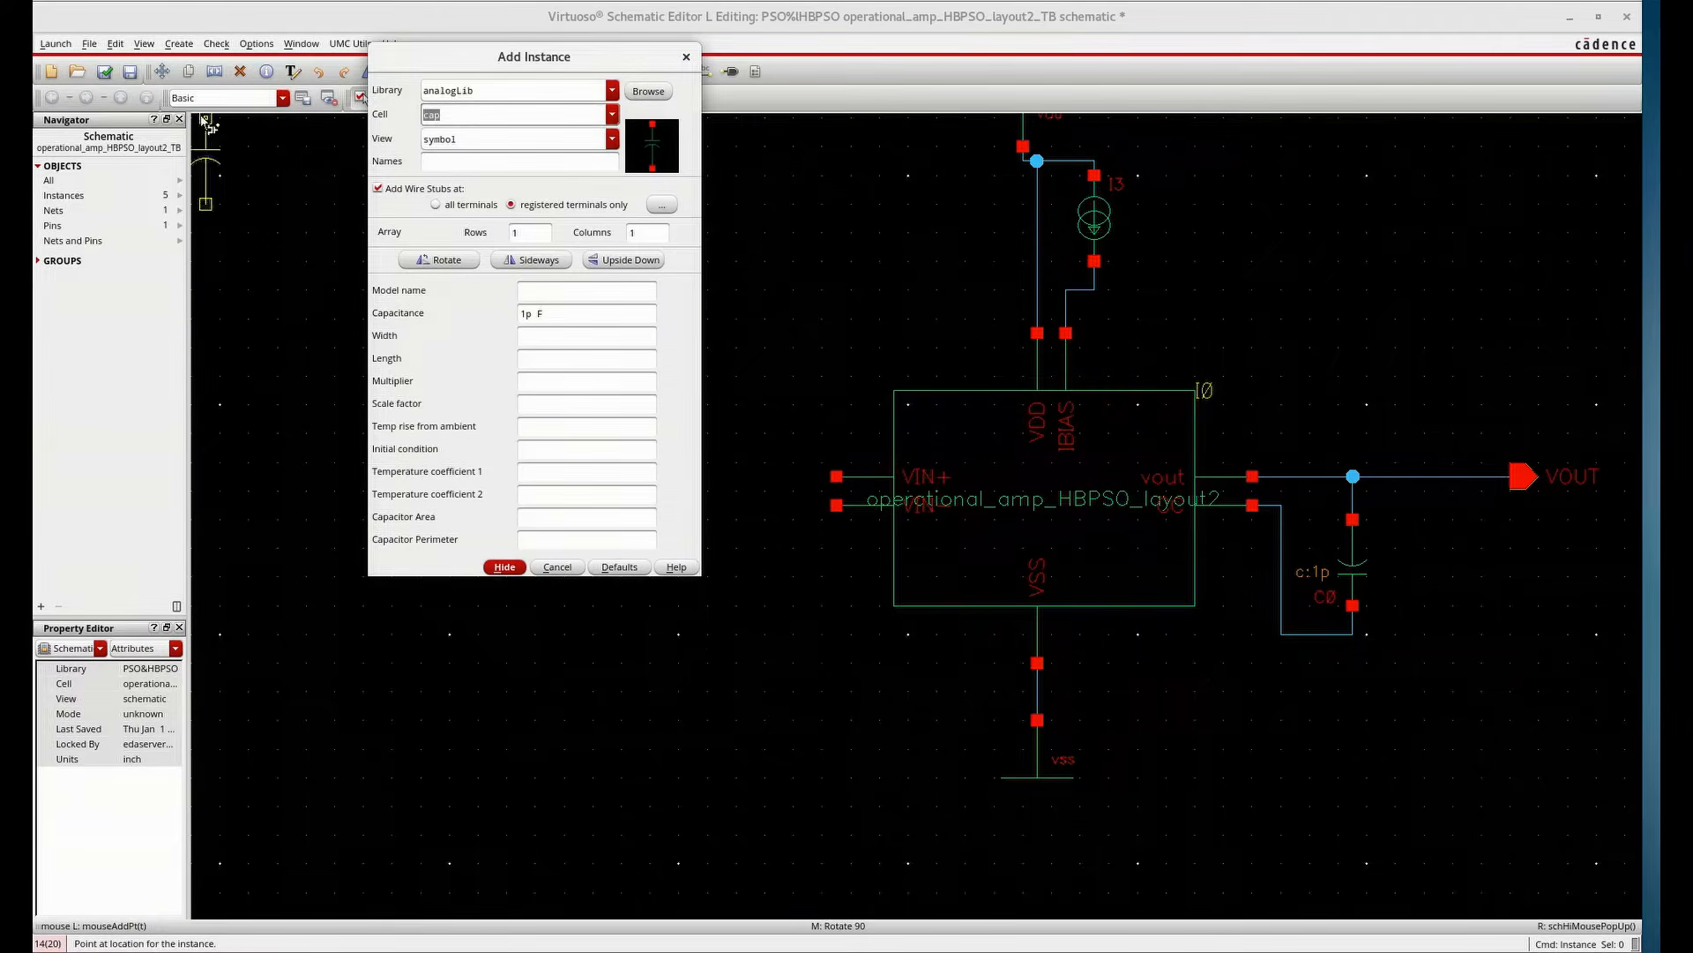
pyautogui.press('BackSpace')
pyautogui.write('c')
pyautogui.press('Tab')
pyautogui.click(549, 338)
pyautogui.write('1.8')
pyautogui.click(505, 544)
pyautogui.click(363, 390)
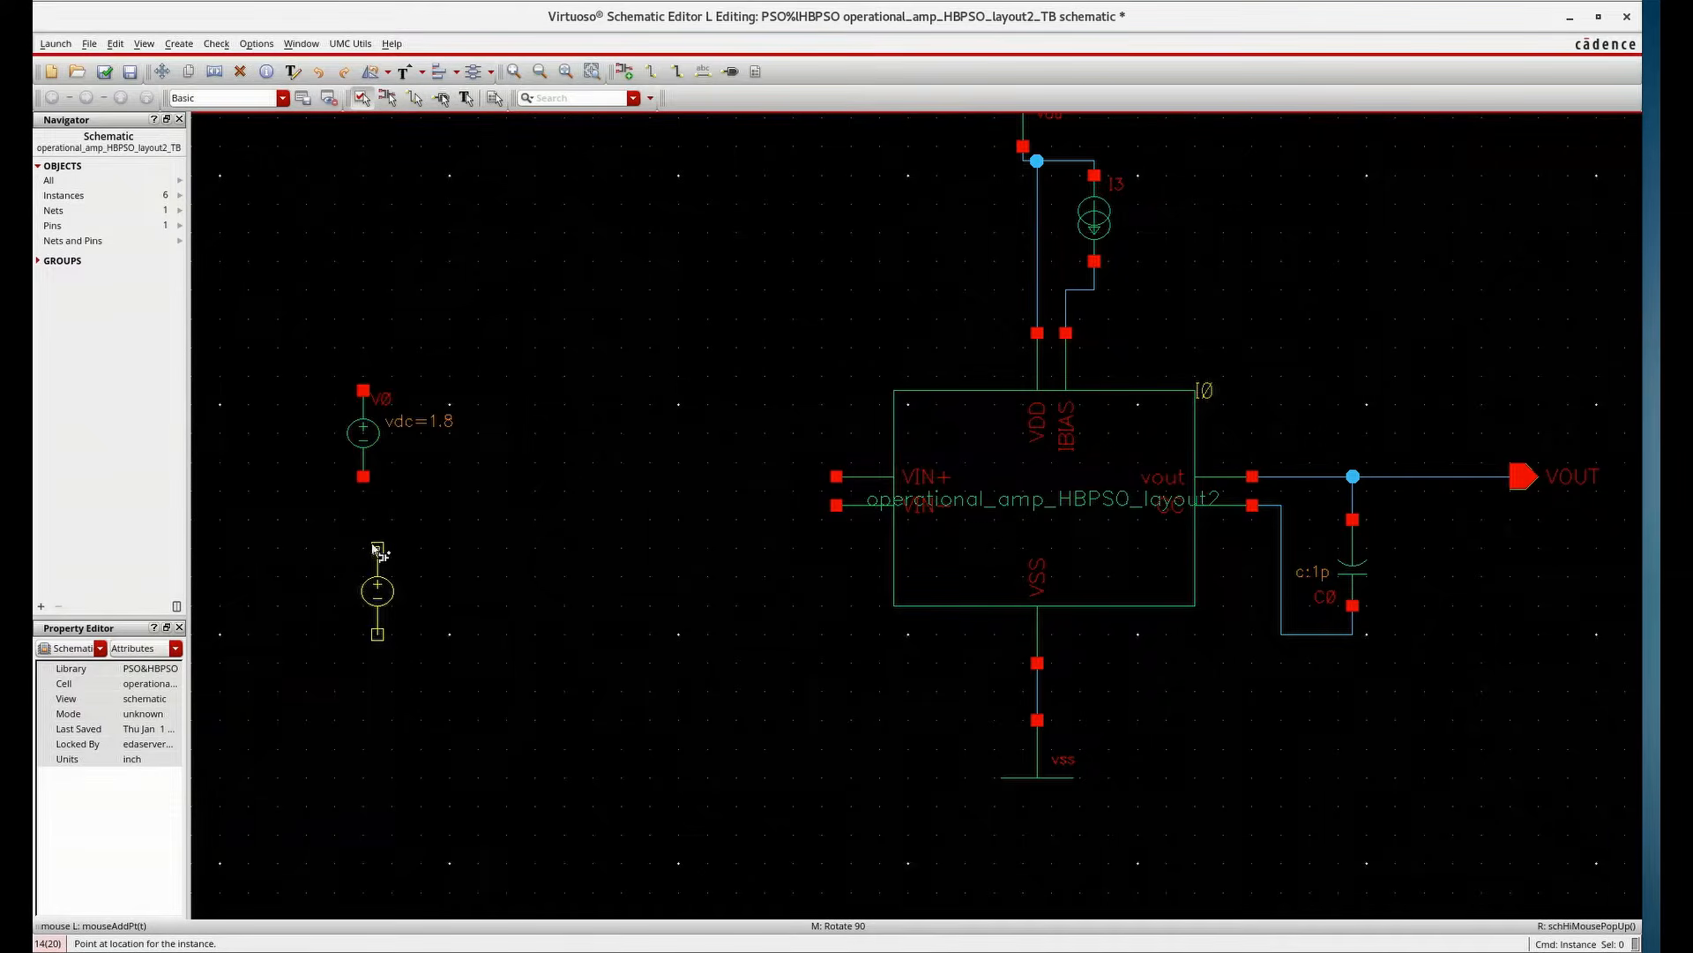
pyautogui.middleClick(364, 554)
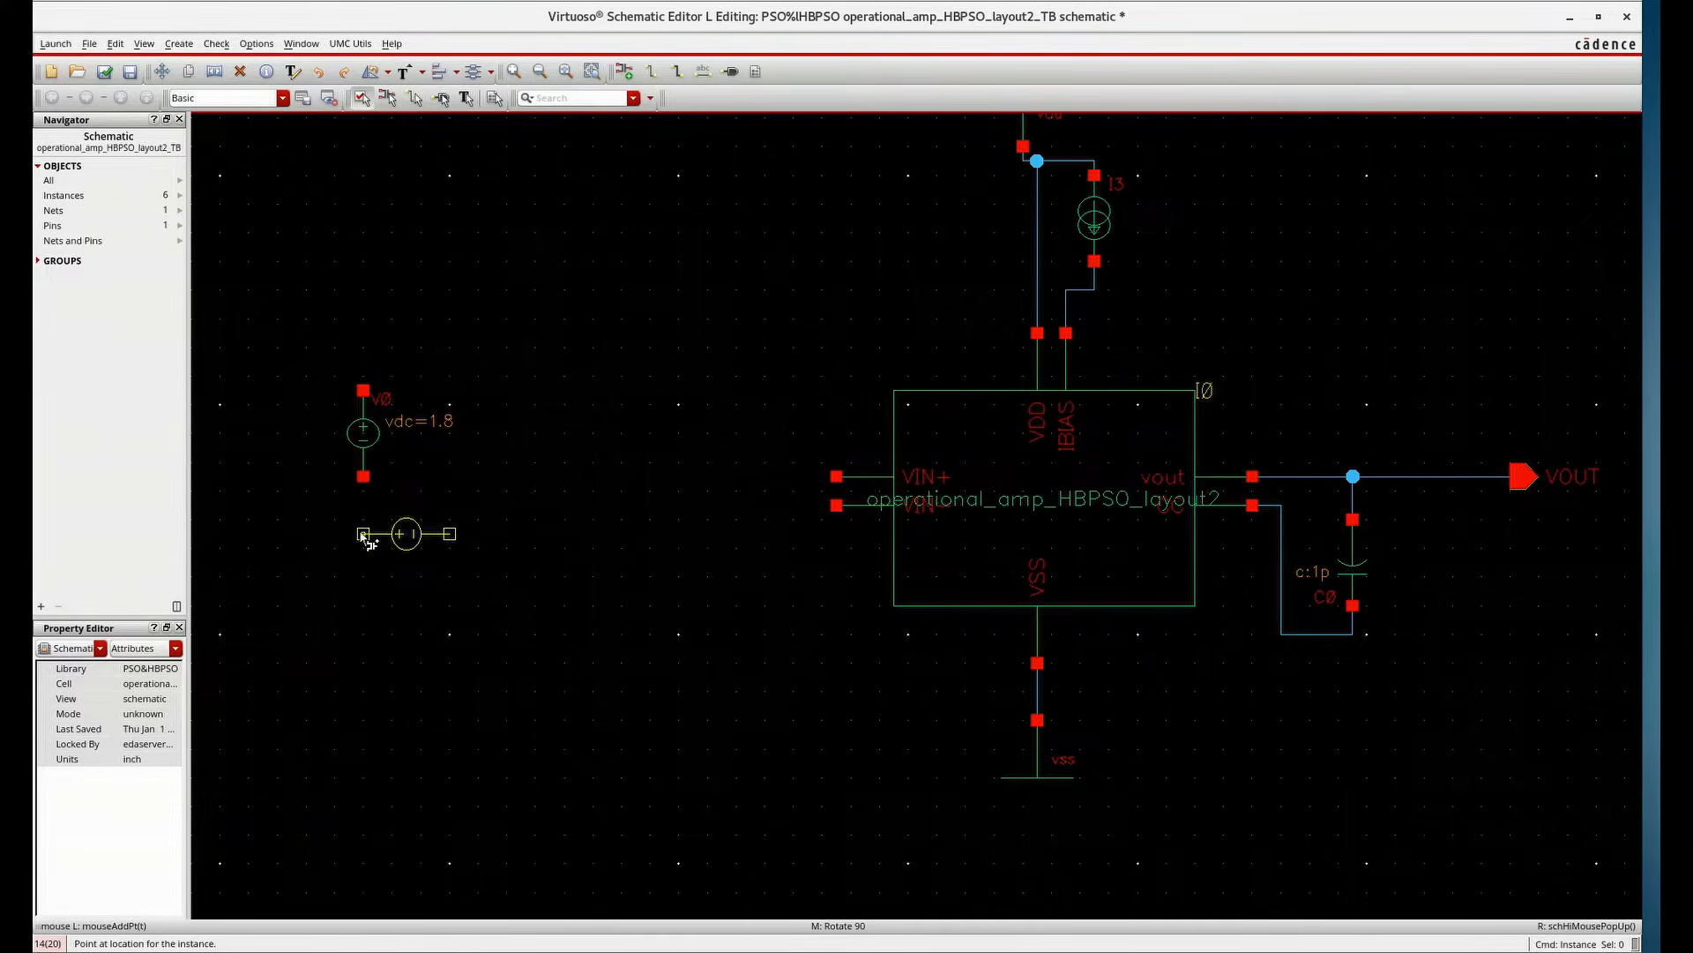
pyautogui.middleClick(362, 534)
pyautogui.click(363, 534)
# Wire the lower terminal of V0 to the upper terminal of V1
pyautogui.press('w')
pyautogui.click(362, 477)
pyautogui.click(362, 534)
pyautogui.press('Escape')
# Copy the vss symbol below V1 and the vdd symbol above V0
pyautogui.press('c')
pyautogui.click(1037, 745)
pyautogui.click(362, 702)
pyautogui.press('Escape')
pyautogui.press('Tab')
pyautogui.click(921, 415)
pyautogui.press('c')
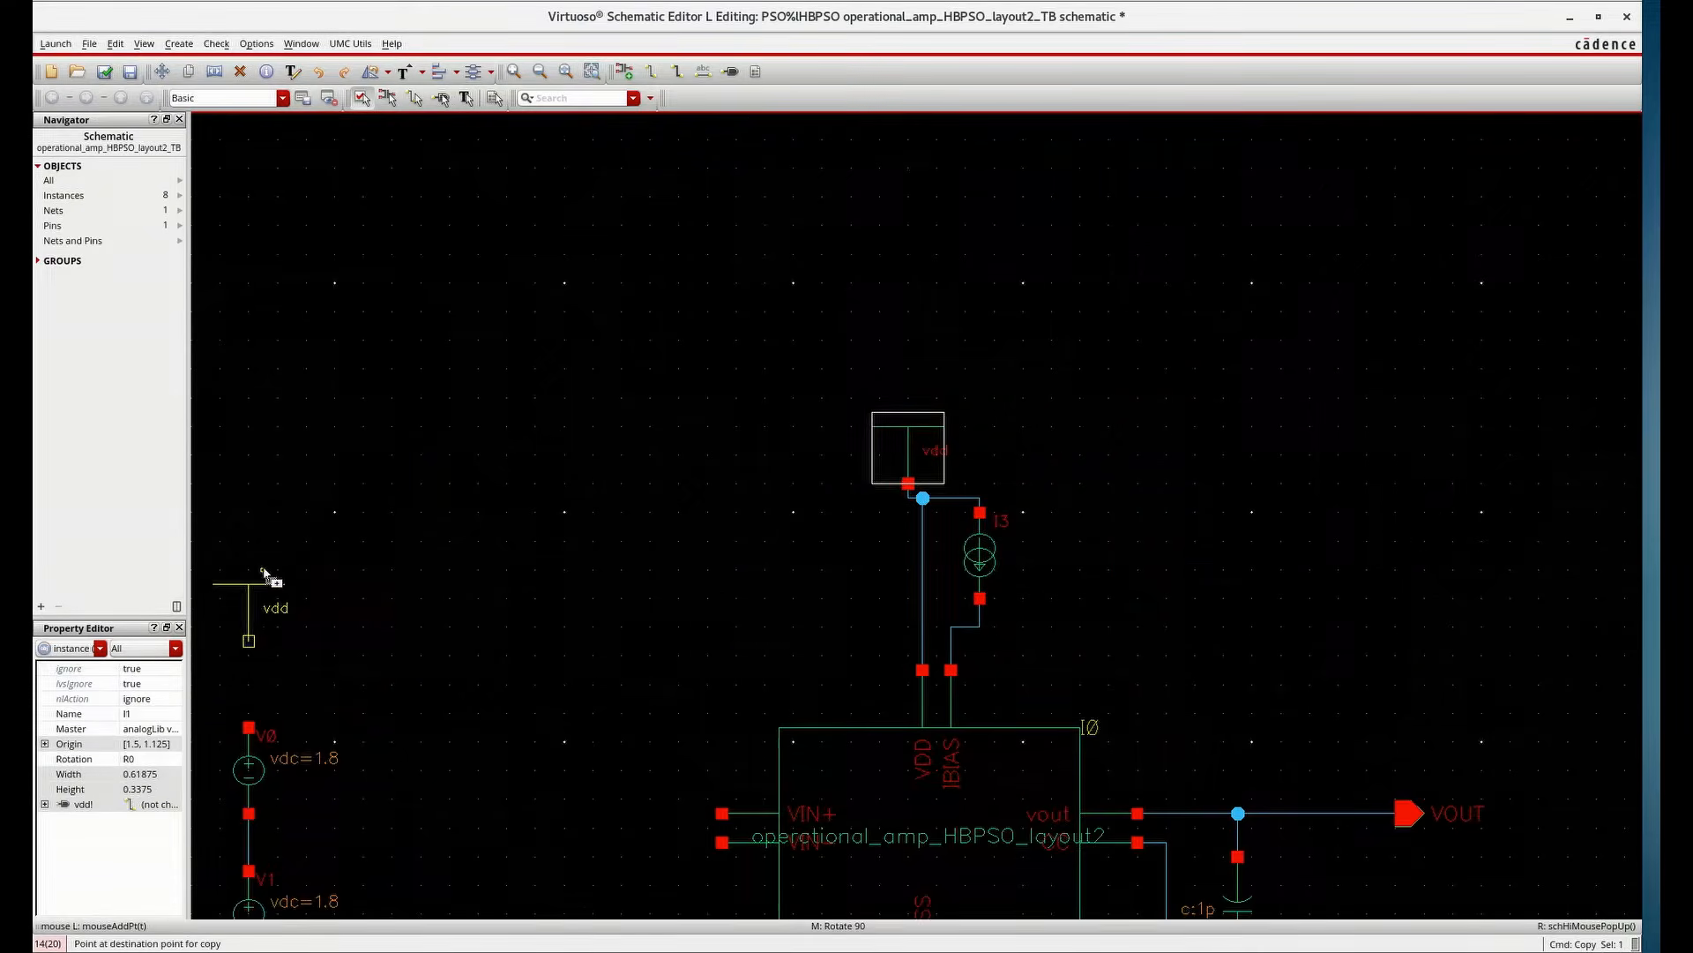
pyautogui.click(264, 572)
pyautogui.scroll(-1, 549, 559)
pyautogui.scroll(2, 386, 763)
# Wire vdd to the top of V0 and the bottom of V1 to vss
pyautogui.press('w')
pyautogui.scroll(-1, 540, 562)
pyautogui.click(489, 337)
pyautogui.click(487, 421)
pyautogui.click(488, 651)
pyautogui.click(488, 706)
pyautogui.press('Escape')
# Place a gnd symbol from analogLib and wire it to the midpoint between V0 and V1
pyautogui.press('i')
pyautogui.doubleClick(466, 109)
pyautogui.write('gnd')
pyautogui.click(589, 297)
pyautogui.click(503, 574)
pyautogui.click(616, 548)
pyautogui.press('Escape')
pyautogui.press('w')
pyautogui.click(487, 534)
pyautogui.click(616, 547)
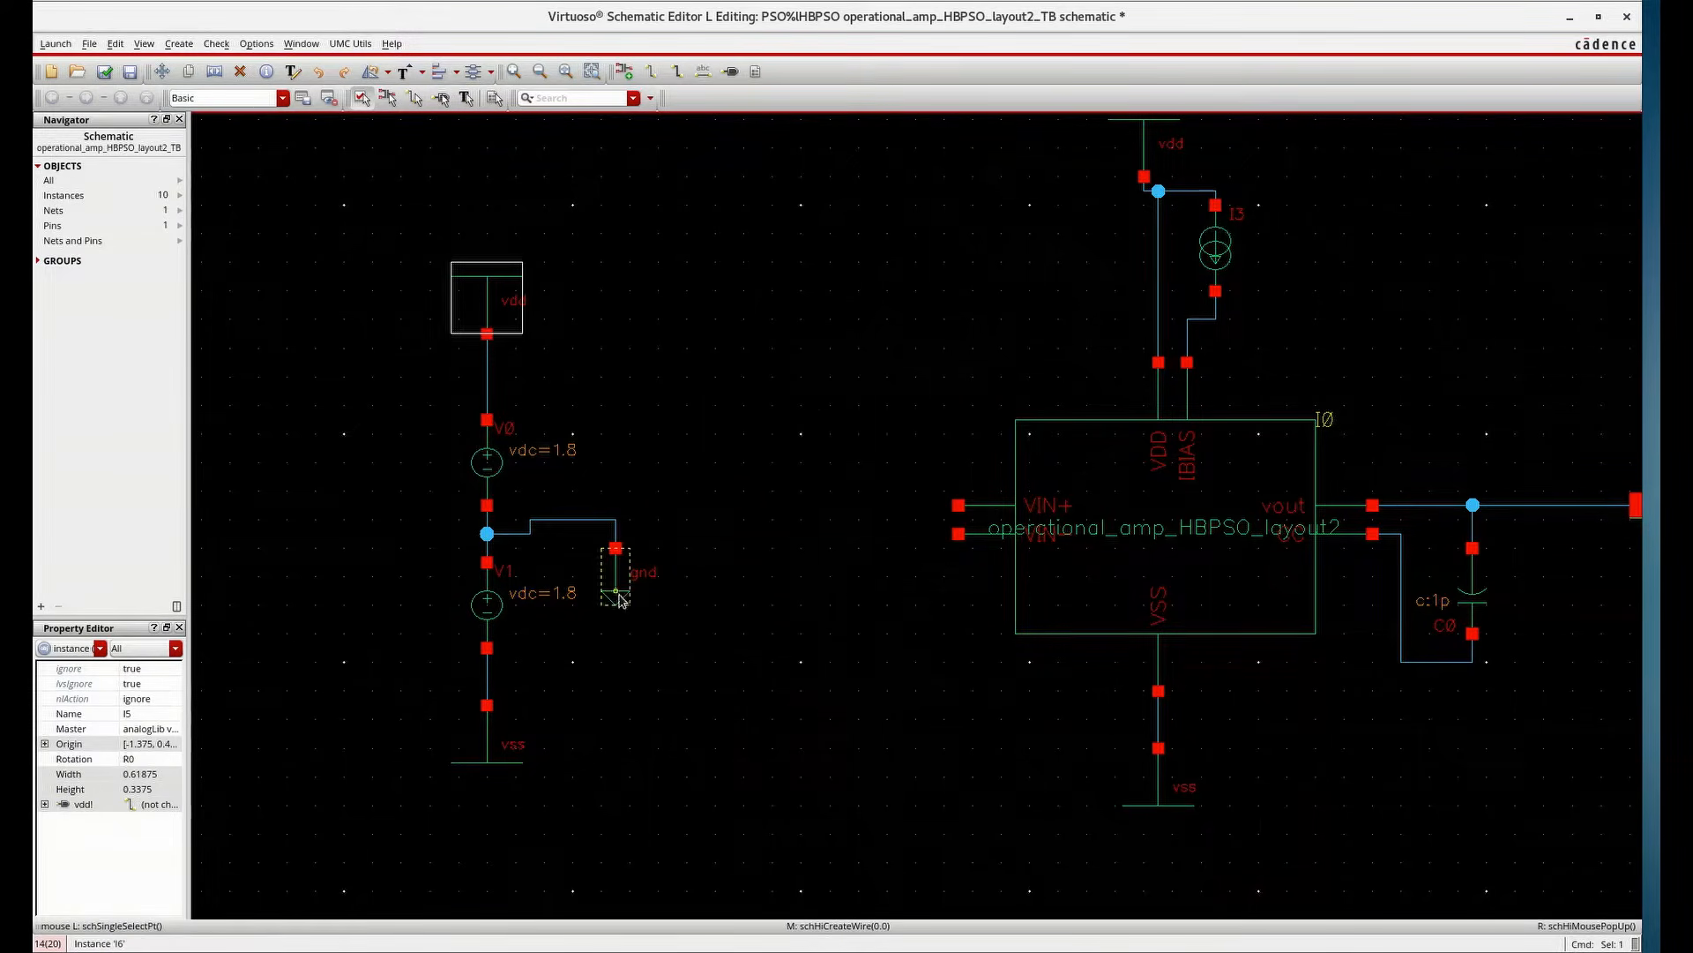
pyautogui.click(625, 595)
# Copy the gnd symbol and the capacitor to the right of the output as a load capacitor
pyautogui.press('c')
pyautogui.click(626, 597)
pyautogui.scroll(-1, 1566, 651)
pyautogui.scroll(1, 1570, 644)
pyautogui.click(1473, 652)
pyautogui.press('Escape')
pyautogui.press('c')
pyautogui.click(1351, 617)
pyautogui.click(1451, 576)
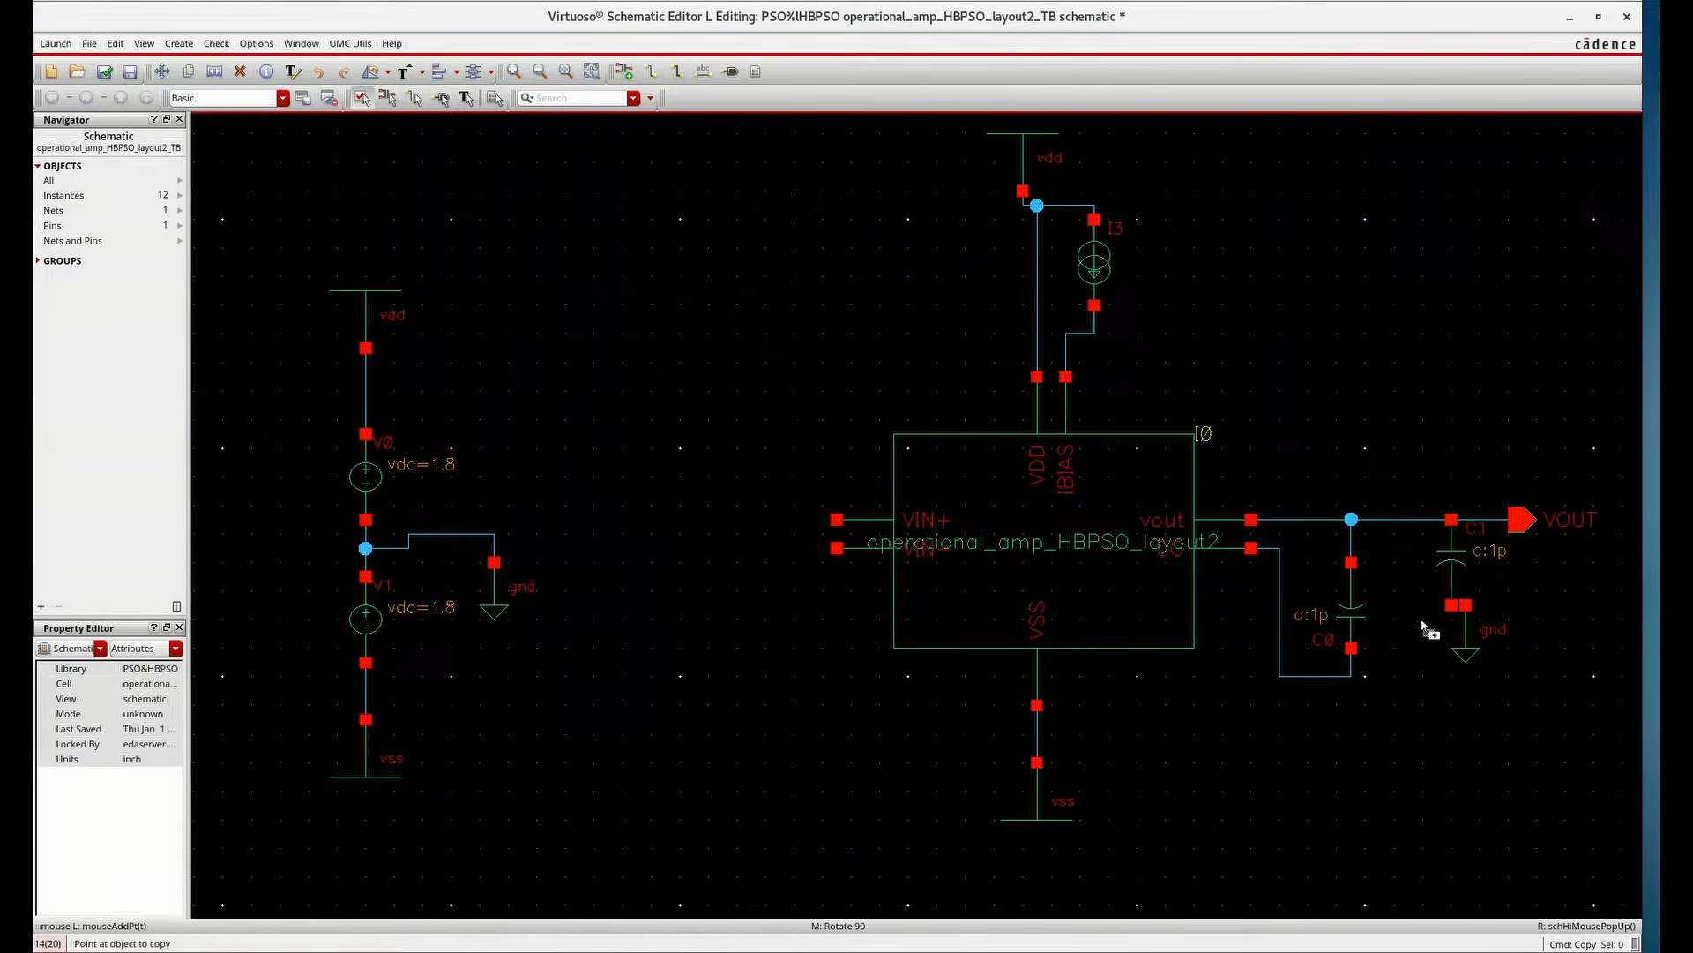
pyautogui.press('Escape')
# Reposition the load capacitor and its ground so they connect between VOUT and gnd
pyautogui.moveTo(1467, 654); pyautogui.dragTo(1453, 697)
pyautogui.click(1505, 657)
pyautogui.moveTo(1455, 561); pyautogui.dragTo(1456, 589)
pyautogui.click(1491, 671)
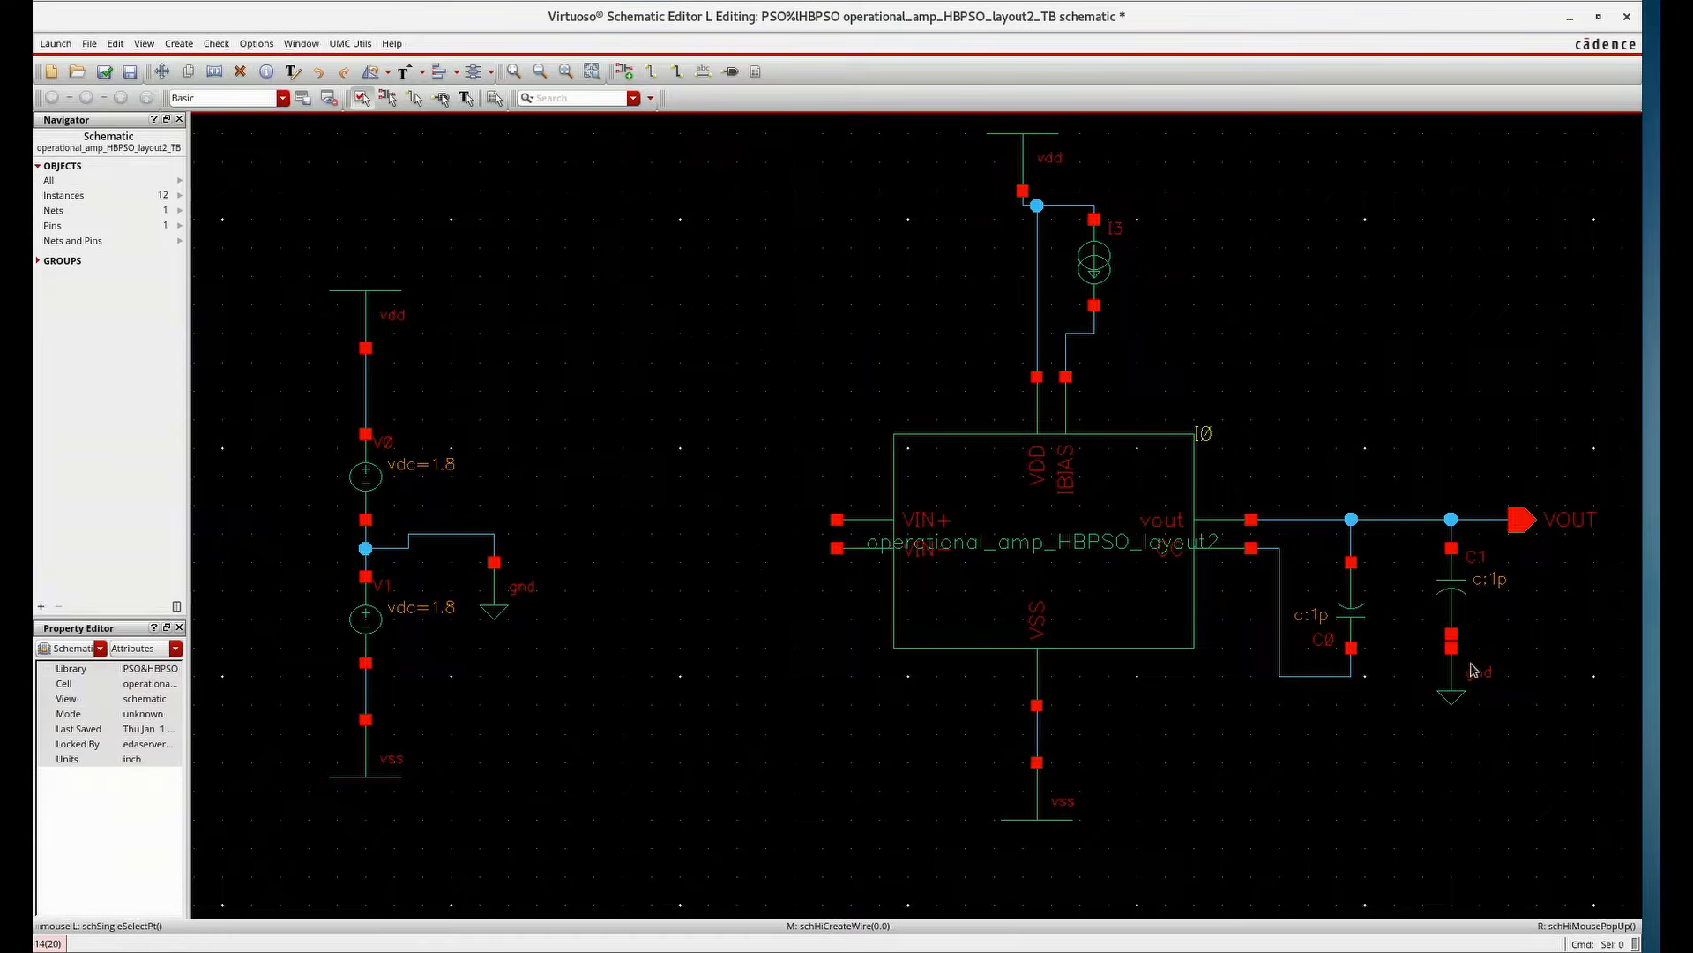
pyautogui.moveTo(1480, 705); pyautogui.dragTo(1466, 734)
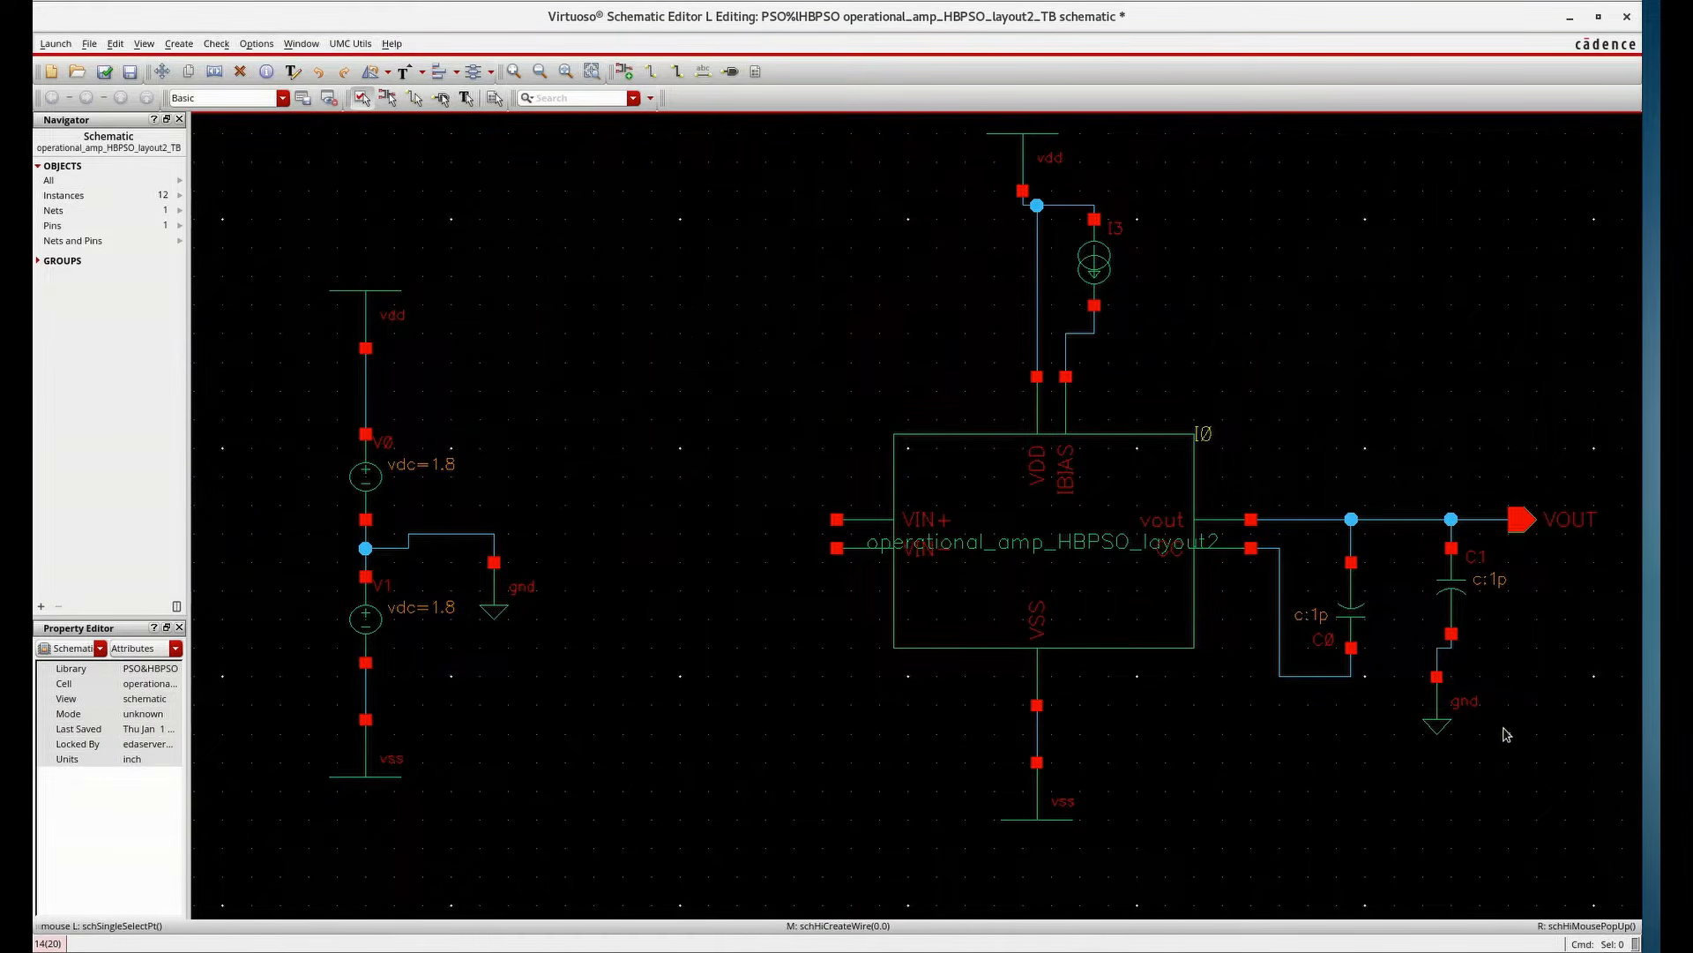
# Copy the 1.8 V source twice as input sources V2 and V3, with ground symbols beneath them
pyautogui.press('c')
pyautogui.click(358, 484)
pyautogui.click(615, 555)
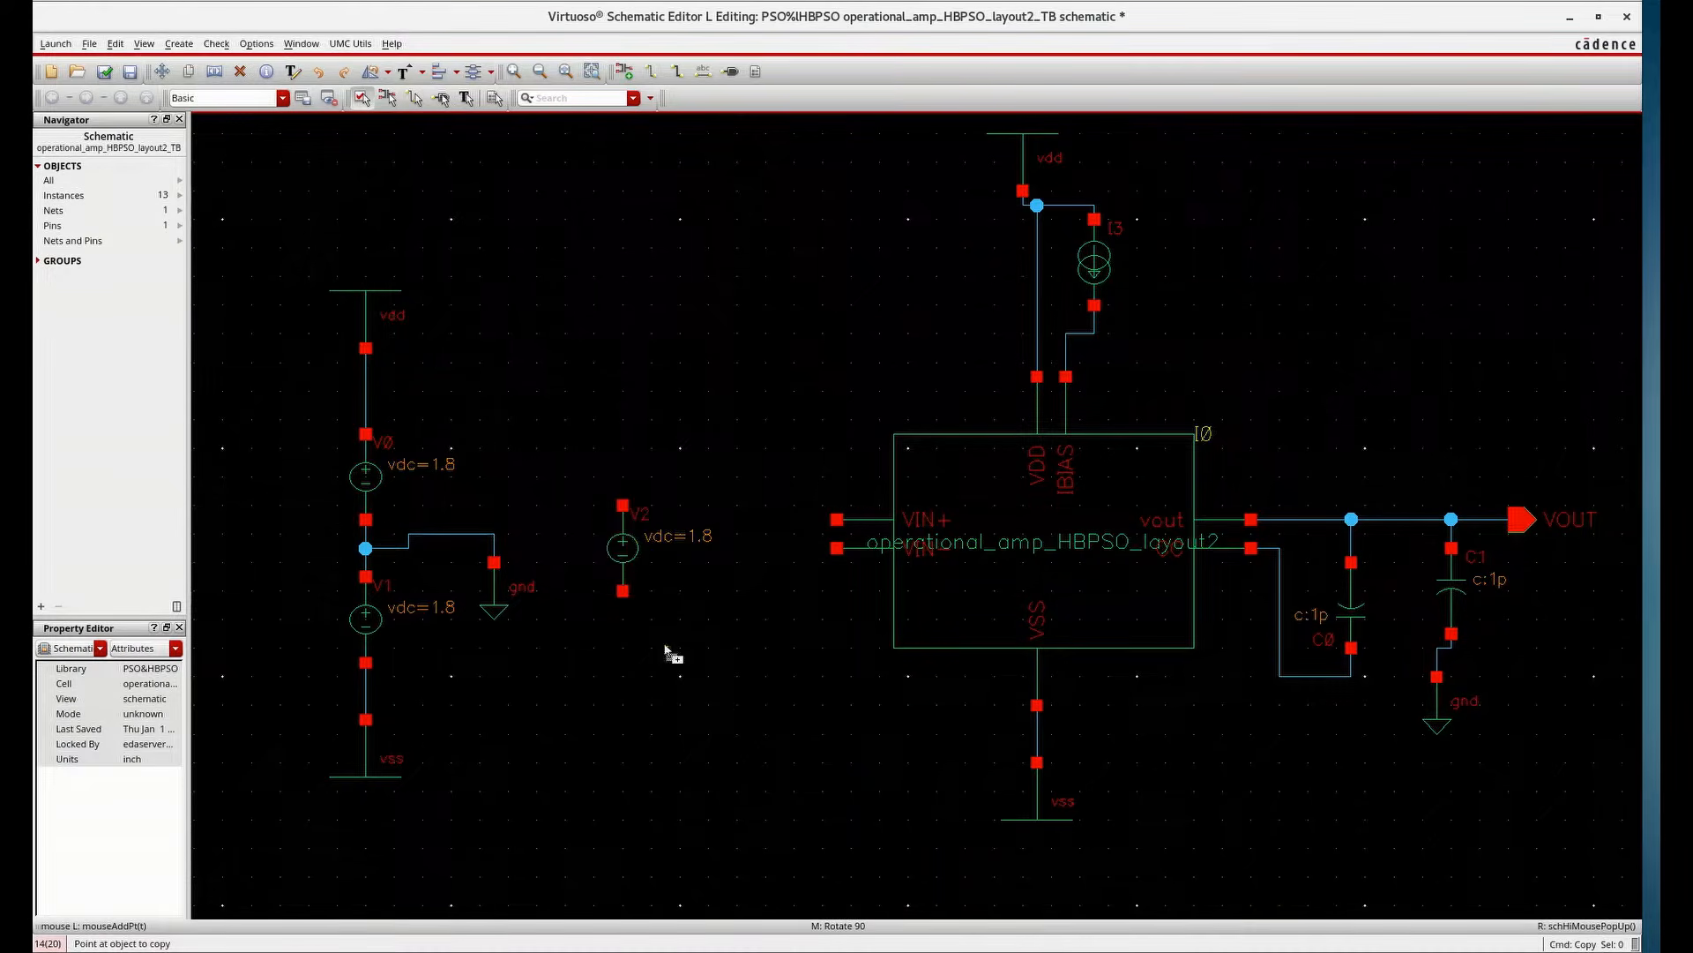
pyautogui.click(653, 572)
pyautogui.click(753, 641)
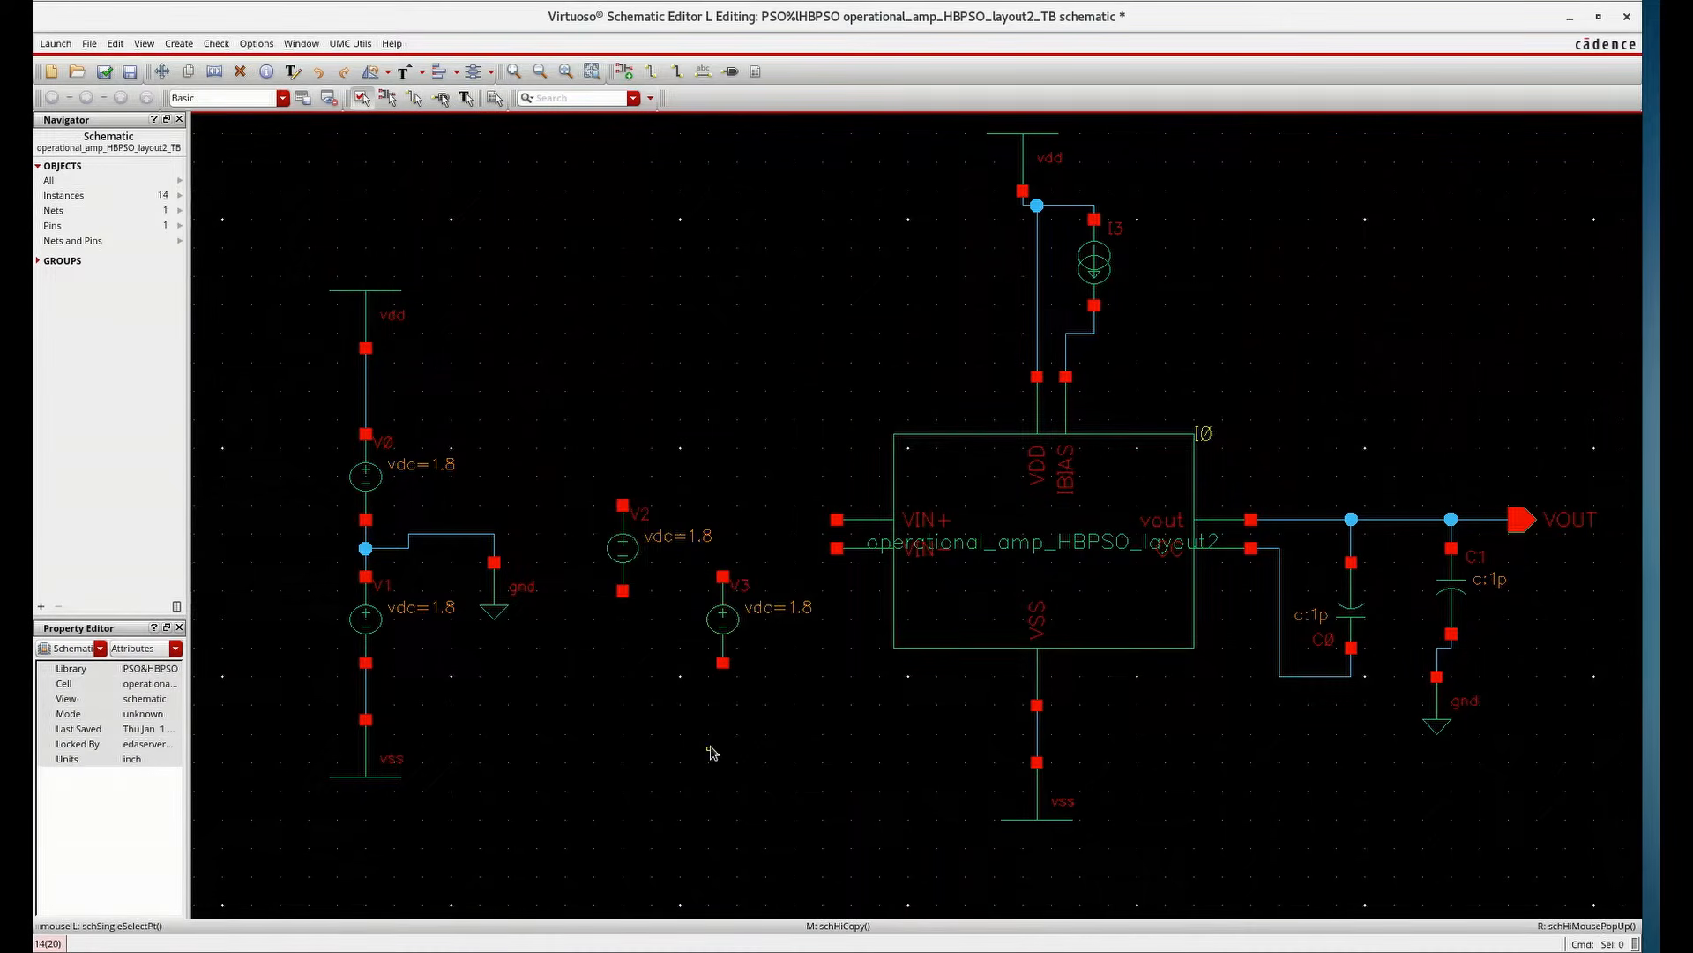
pyautogui.click(1420, 723)
pyautogui.click(706, 765)
pyautogui.click(706, 766)
pyautogui.click(606, 697)
# Wire V2 to VIN+, V3 to VIN-, and both sources' lower terminals to their grounds
pyautogui.press('w')
pyautogui.click(724, 662)
pyautogui.click(724, 719)
pyautogui.click(724, 576)
pyautogui.click(837, 548)
pyautogui.click(837, 519)
pyautogui.click(623, 504)
pyautogui.press('Escape')
# Check and save the testbench schematic
pyautogui.hotkey('shift', 'x')
pyautogui.scroll(3, 967, 364)
pyautogui.hscroll(2, 967, 363)
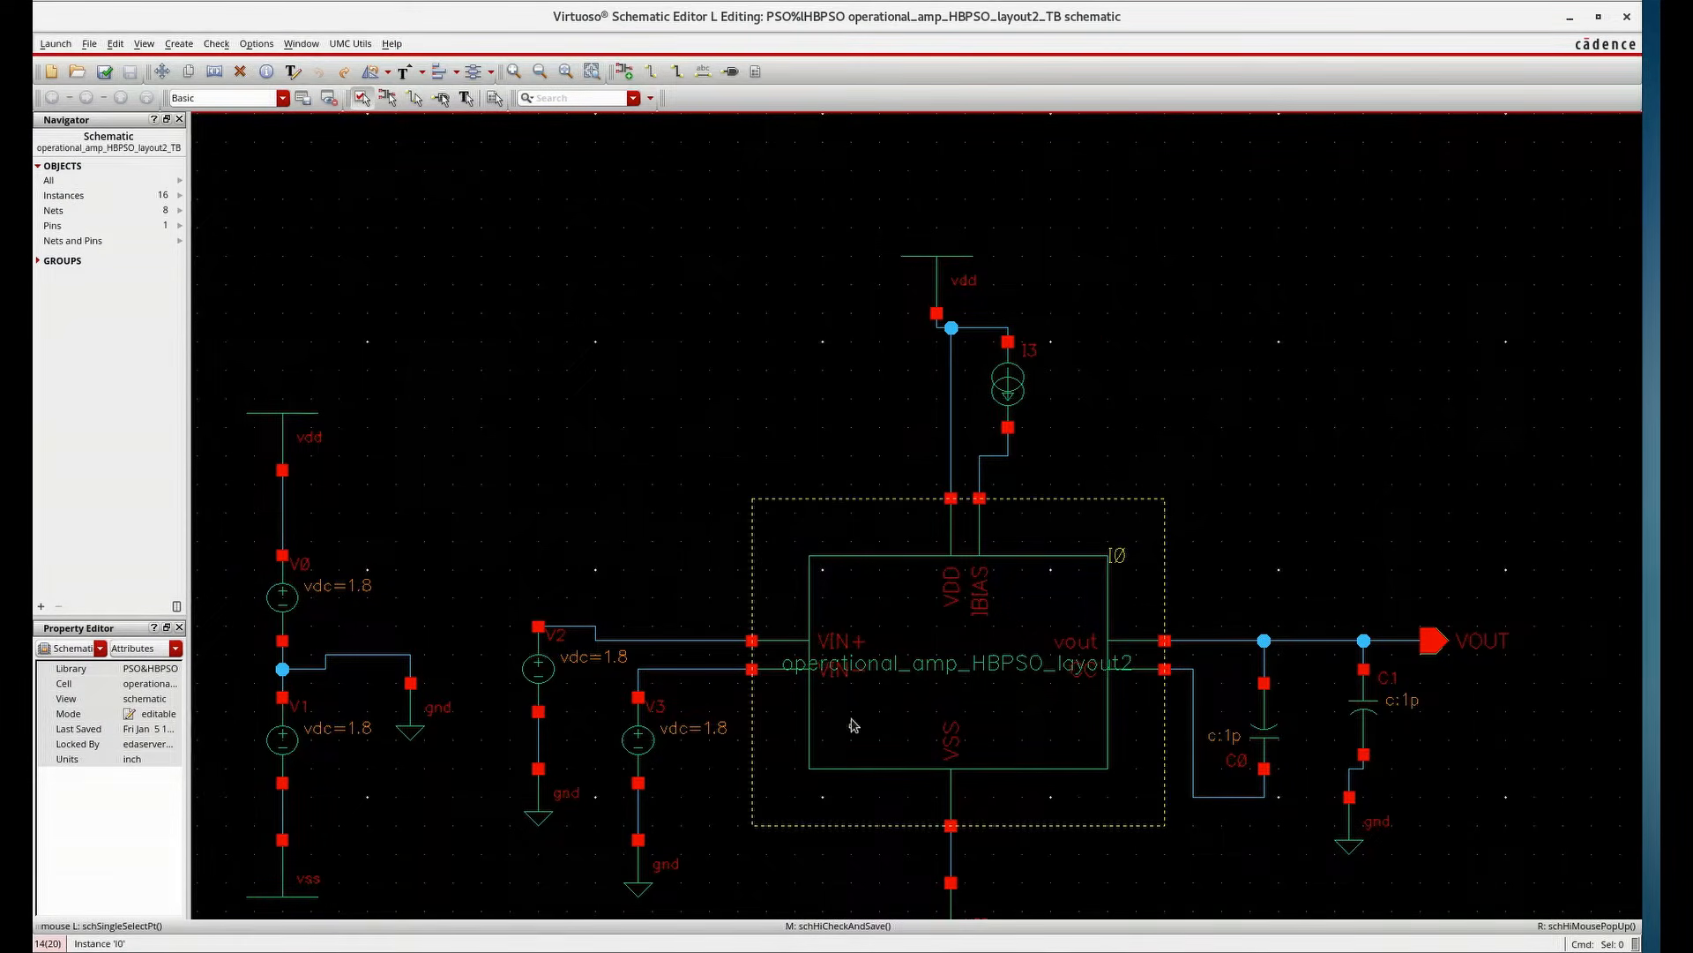
# Descend into the op-amp instance to review its schematic and design targets, then return to the testbench
pyautogui.hotkey('shift', 'e')
pyautogui.click(613, 201)
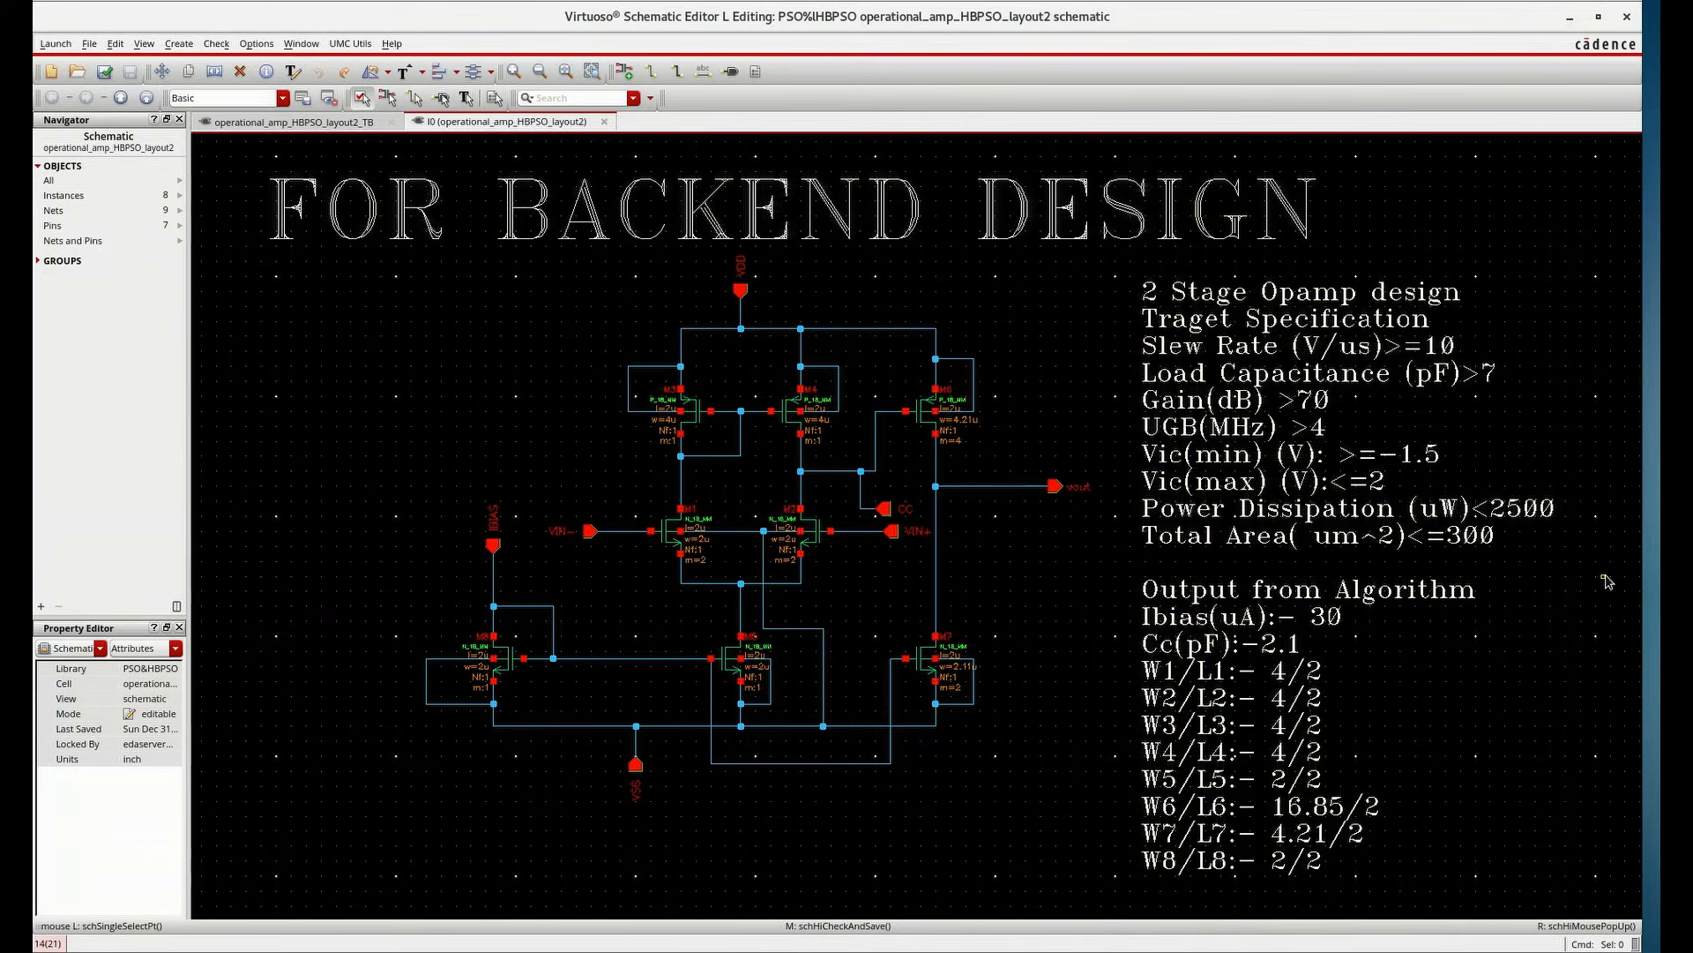
pyautogui.click(1570, 16)
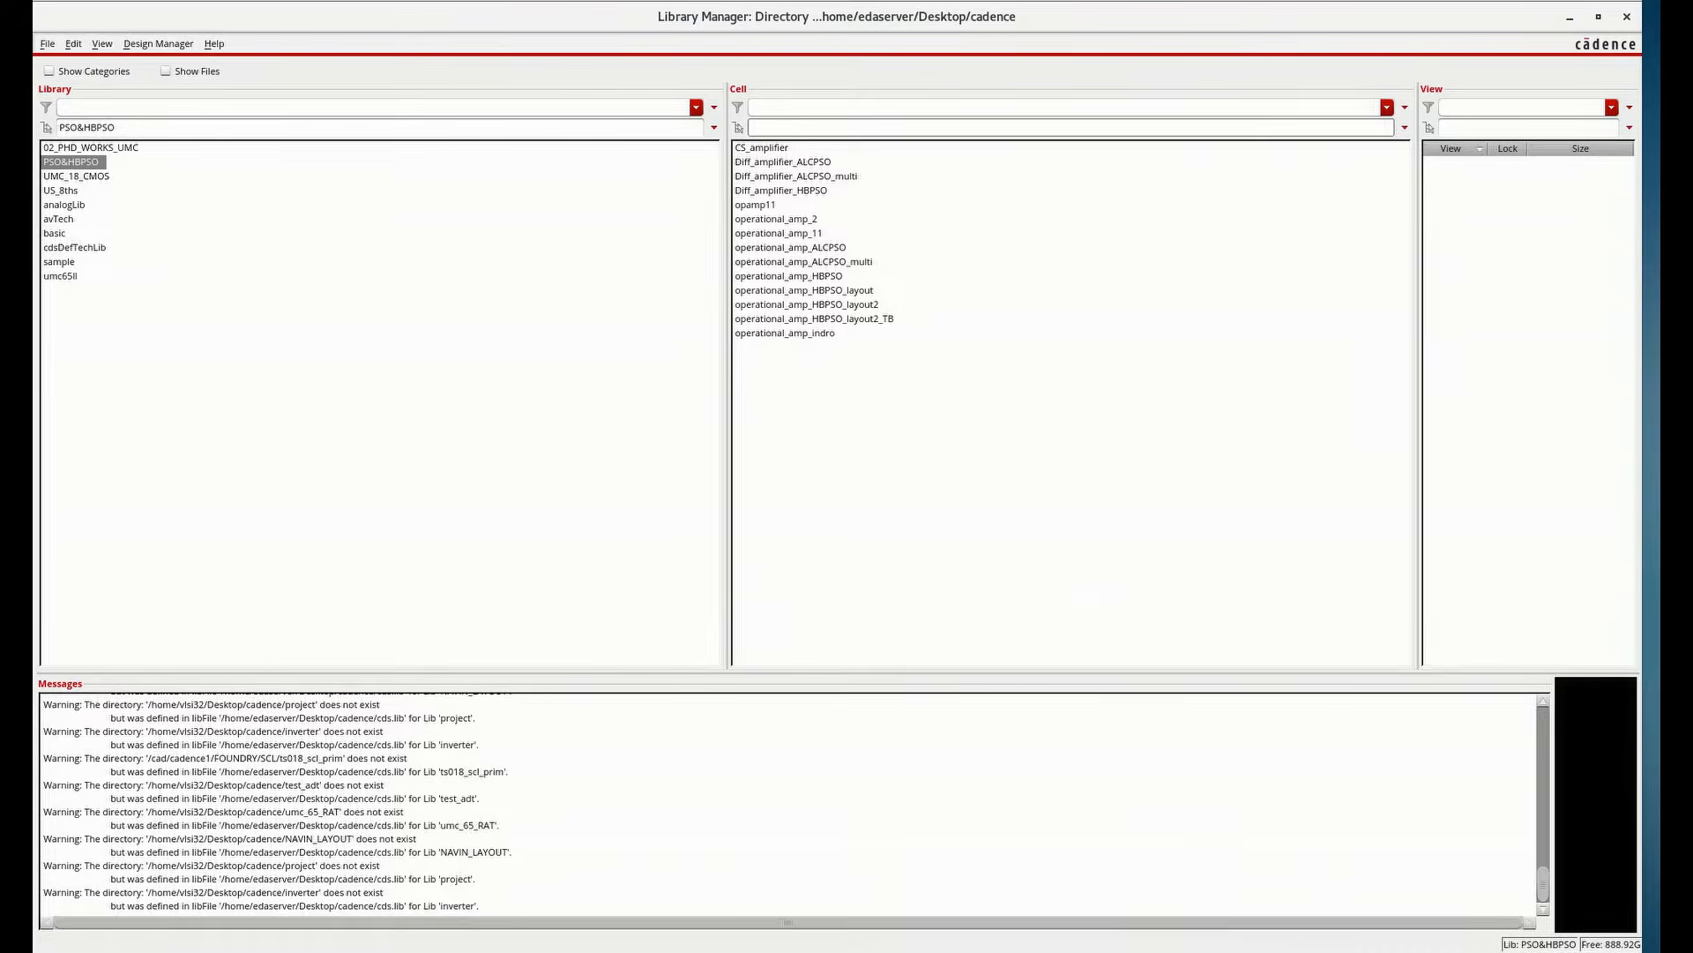
pyautogui.hotkey('alt', 'Tab')
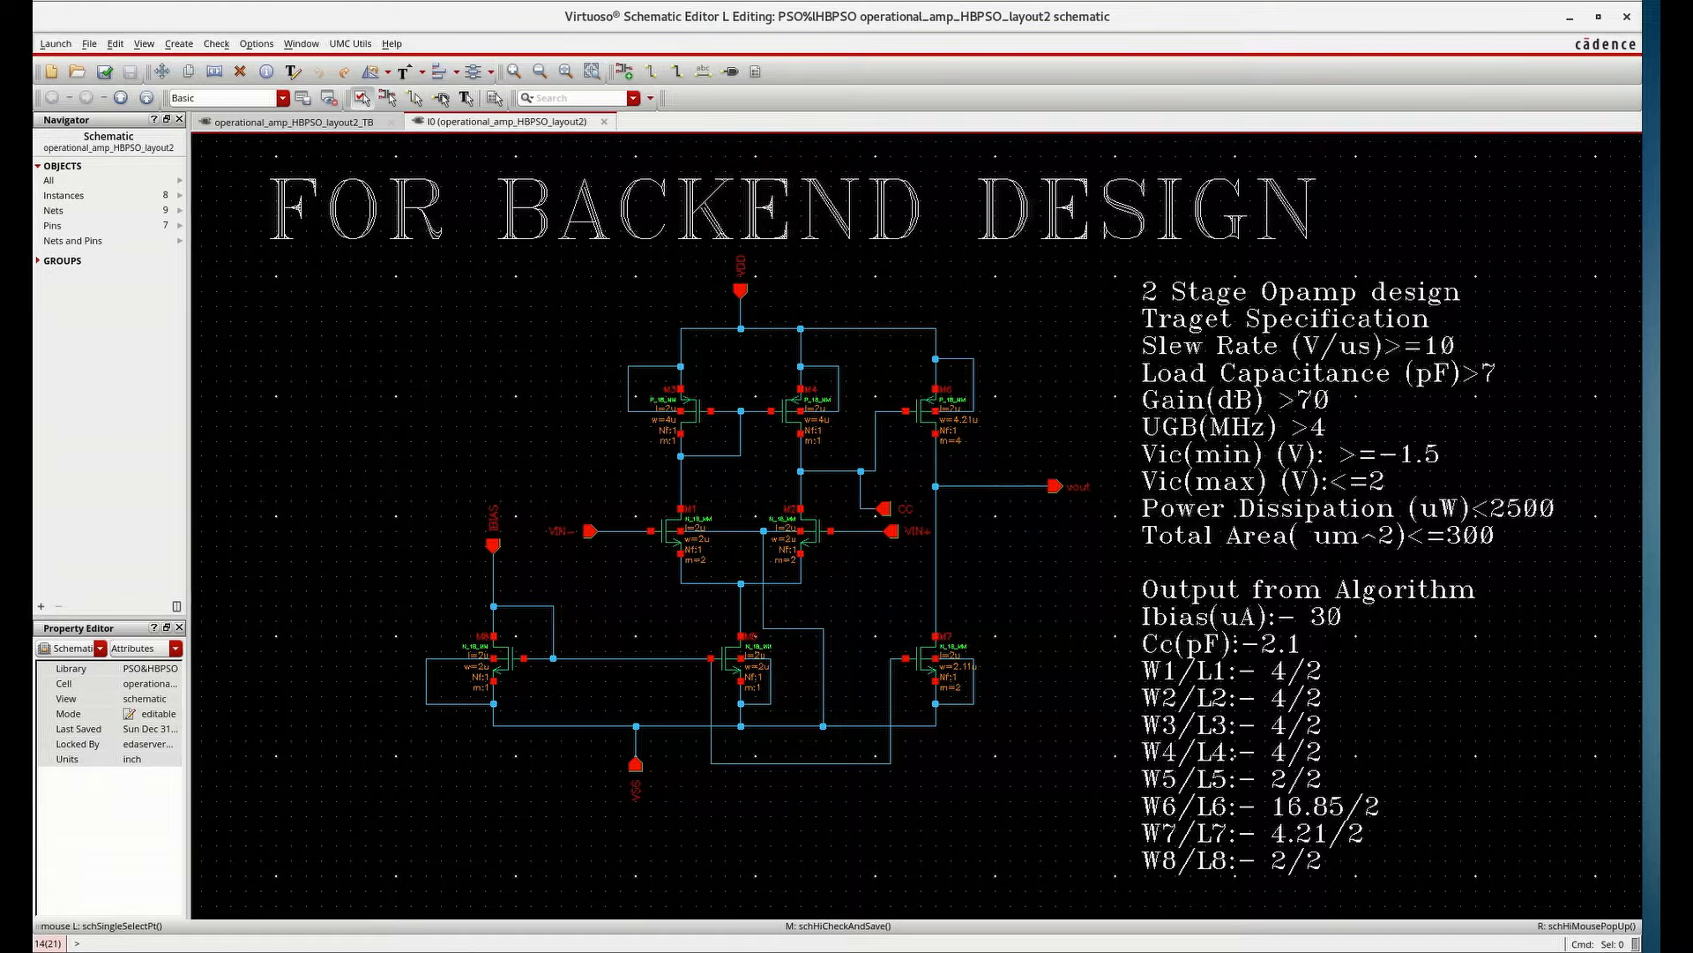
pyautogui.click(1570, 17)
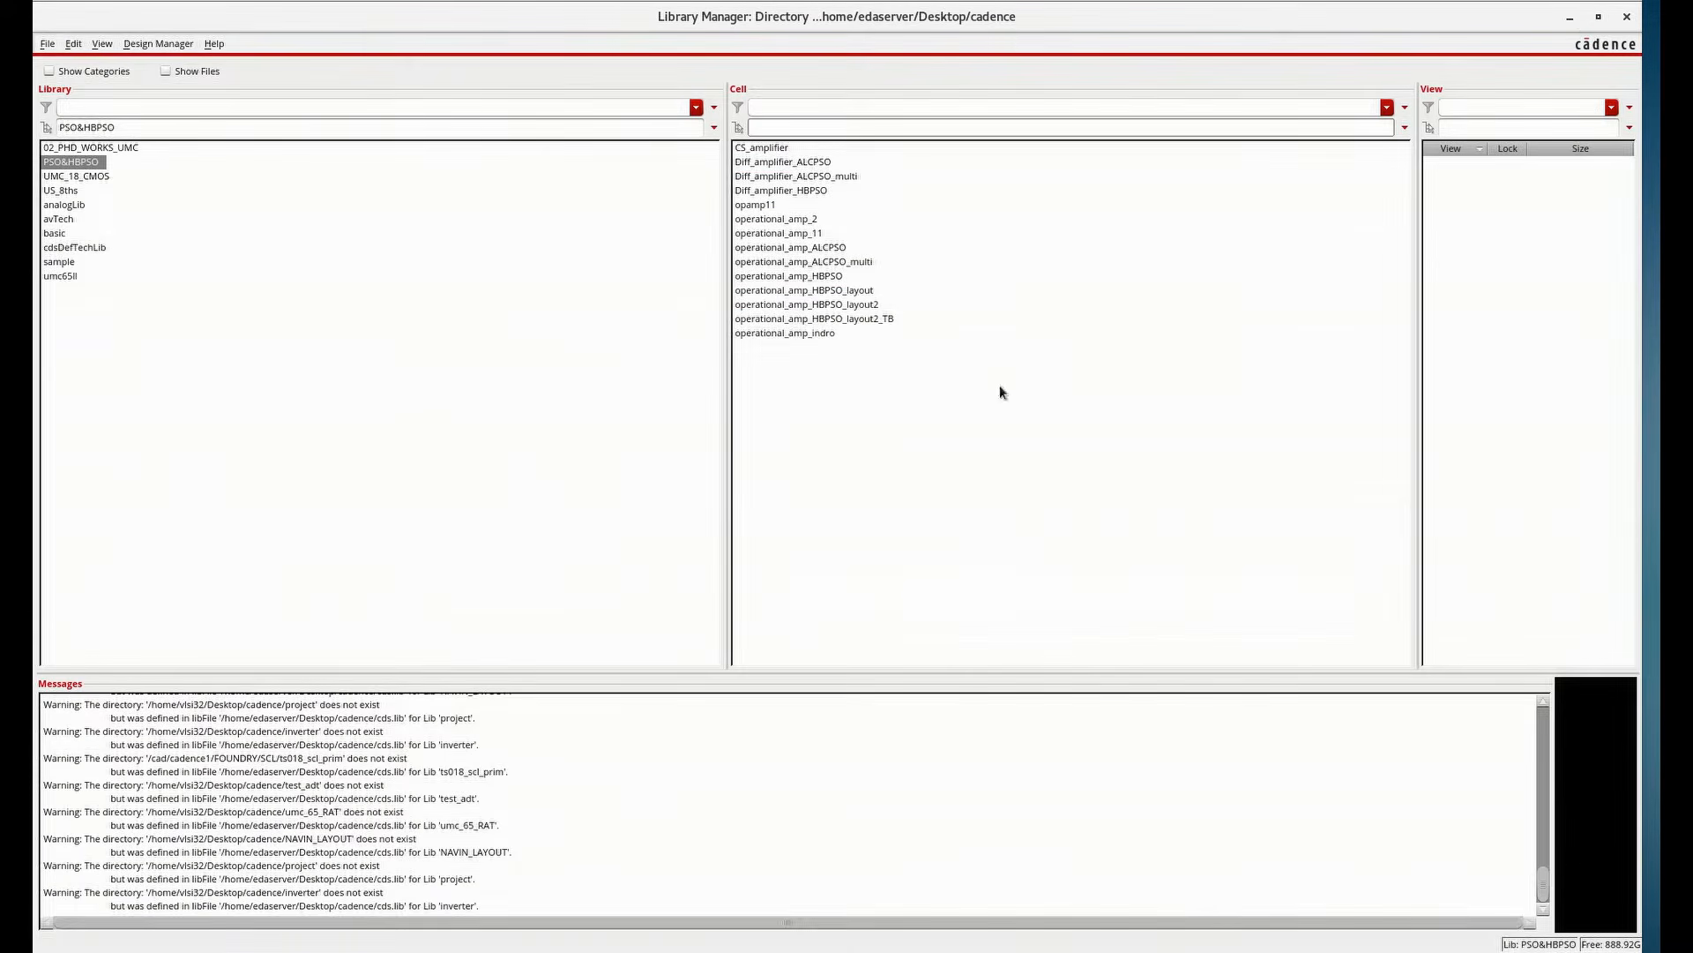
pyautogui.hotkey('alt', 'Tab')
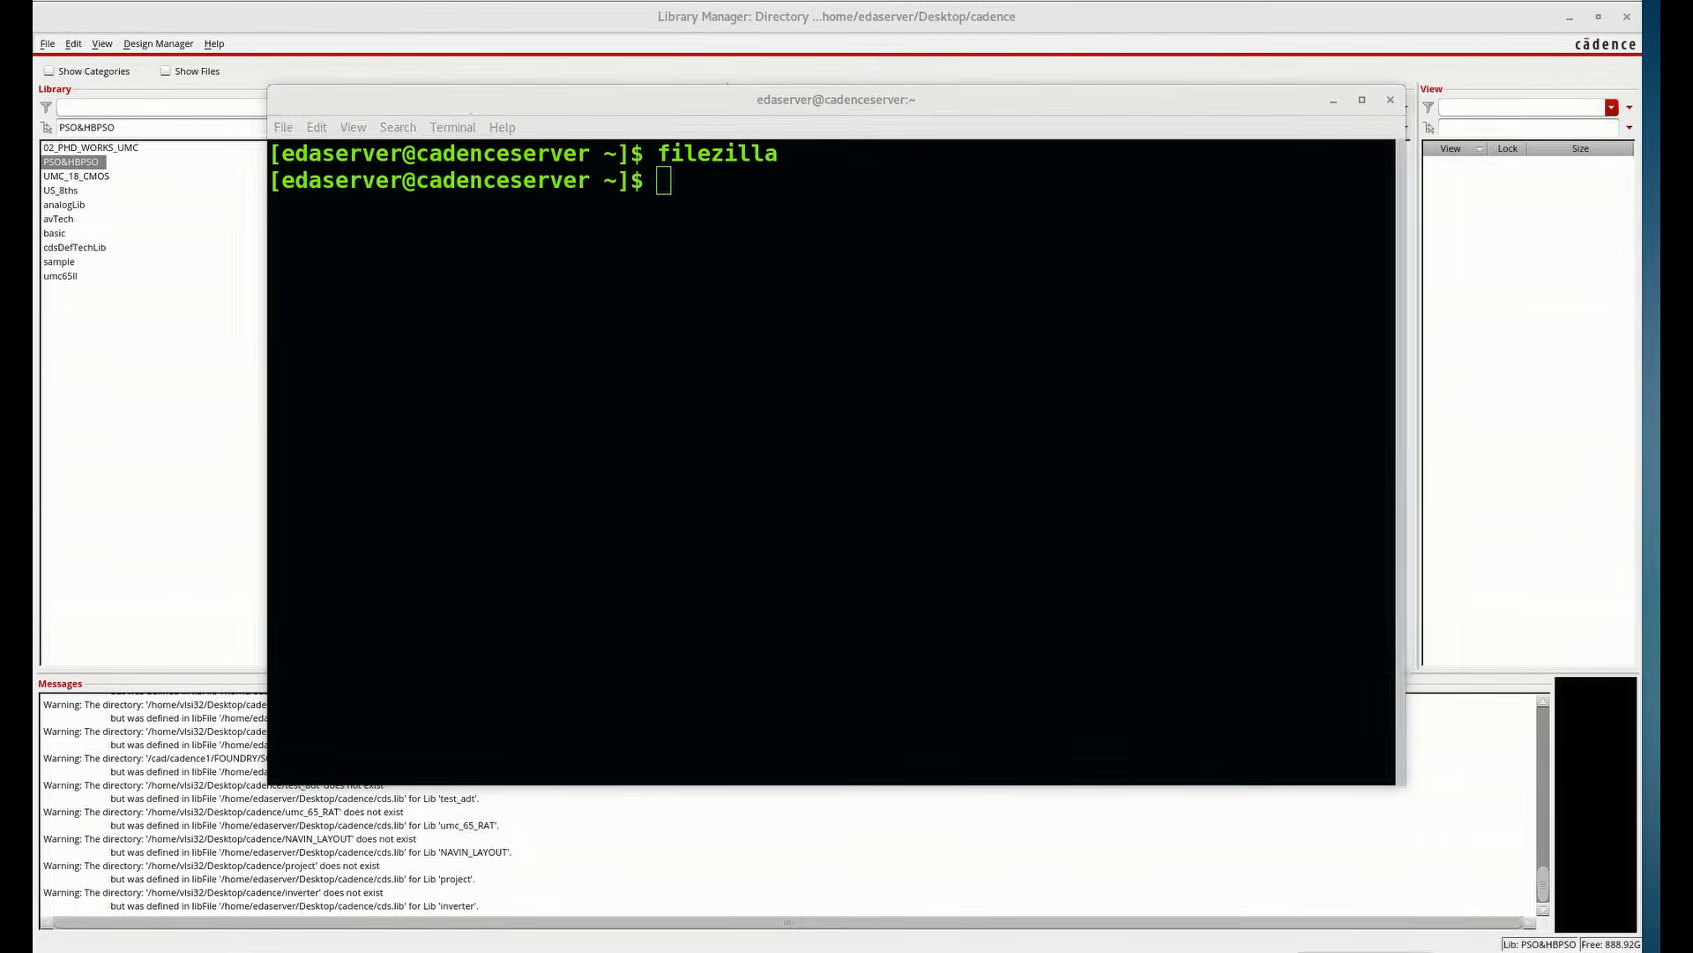
pyautogui.hotkey('alt', 'Tab')
pyautogui.click(465, 99)
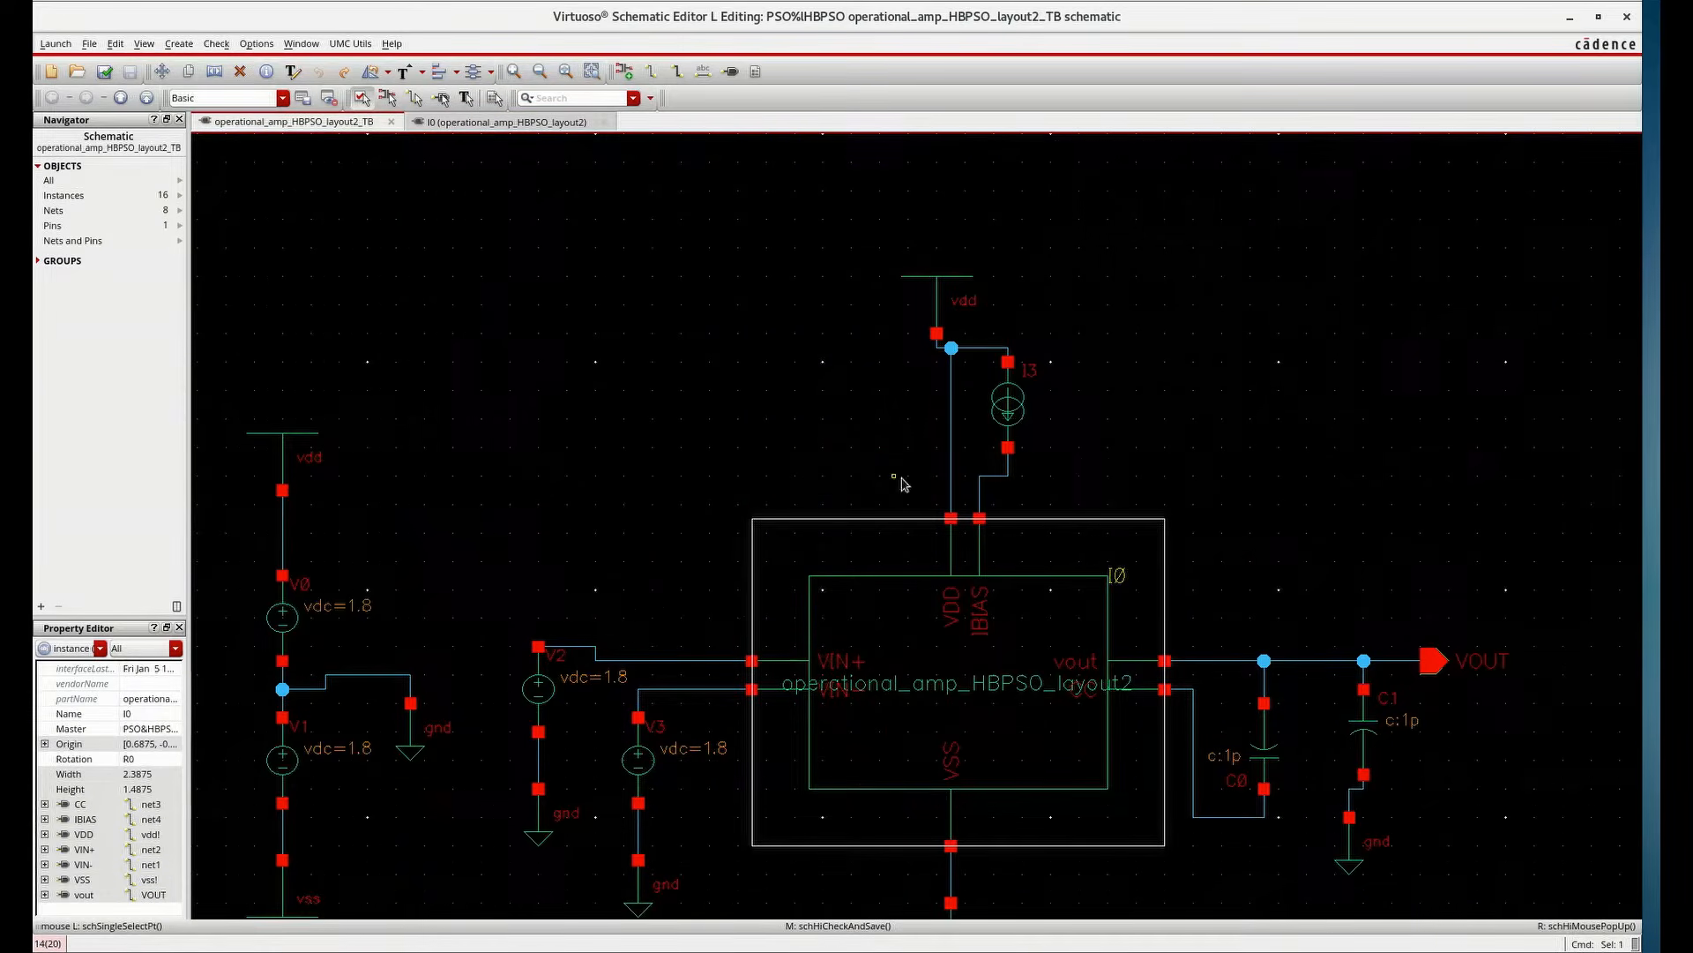
# Set the DC current of current source I3 to 30u A
pyautogui.click(1008, 408)
pyautogui.press('q')
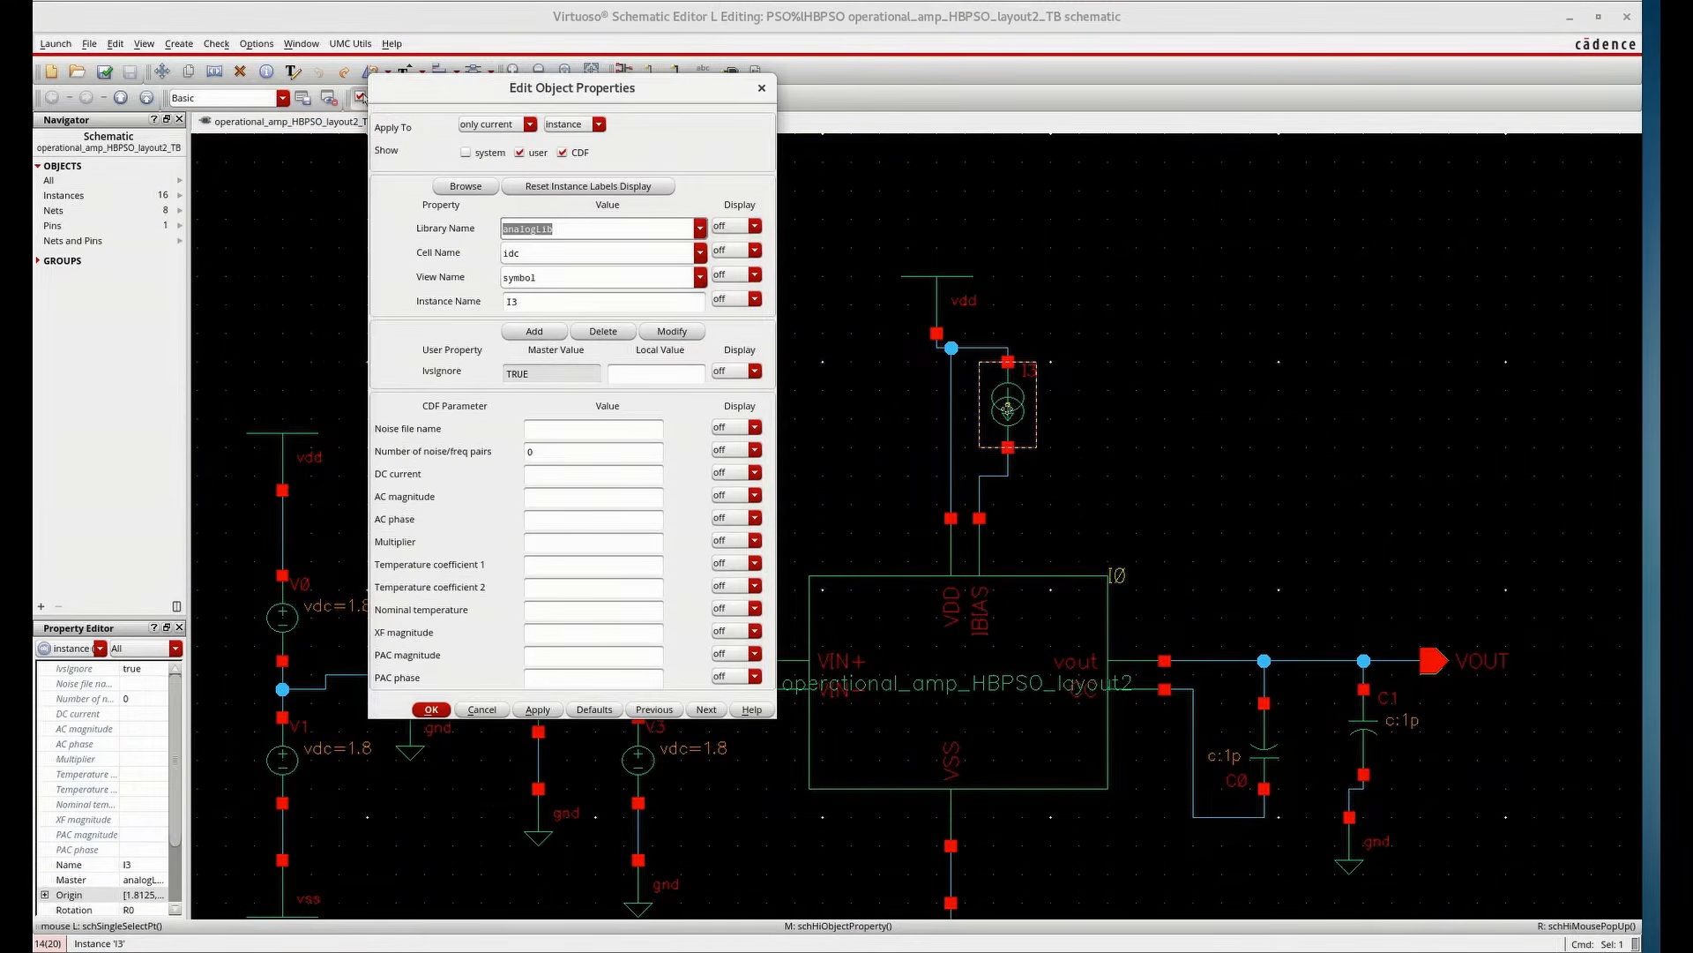
pyautogui.click(540, 474)
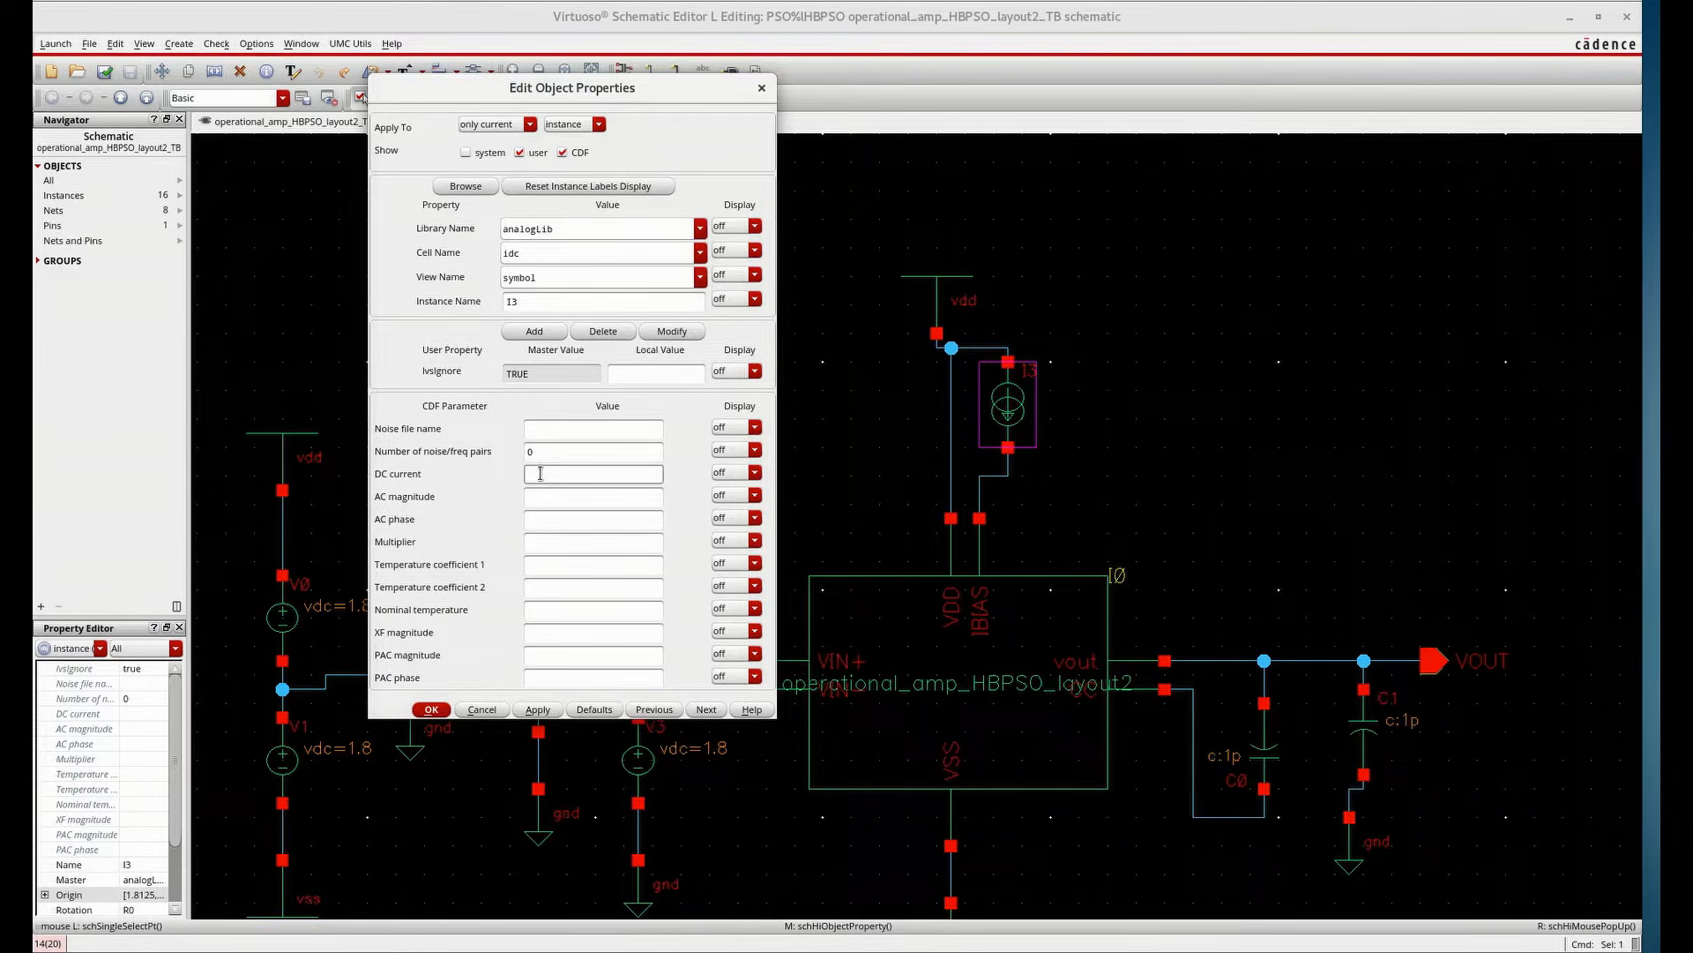
pyautogui.click(554, 567)
pyautogui.click(537, 712)
pyautogui.click(427, 711)
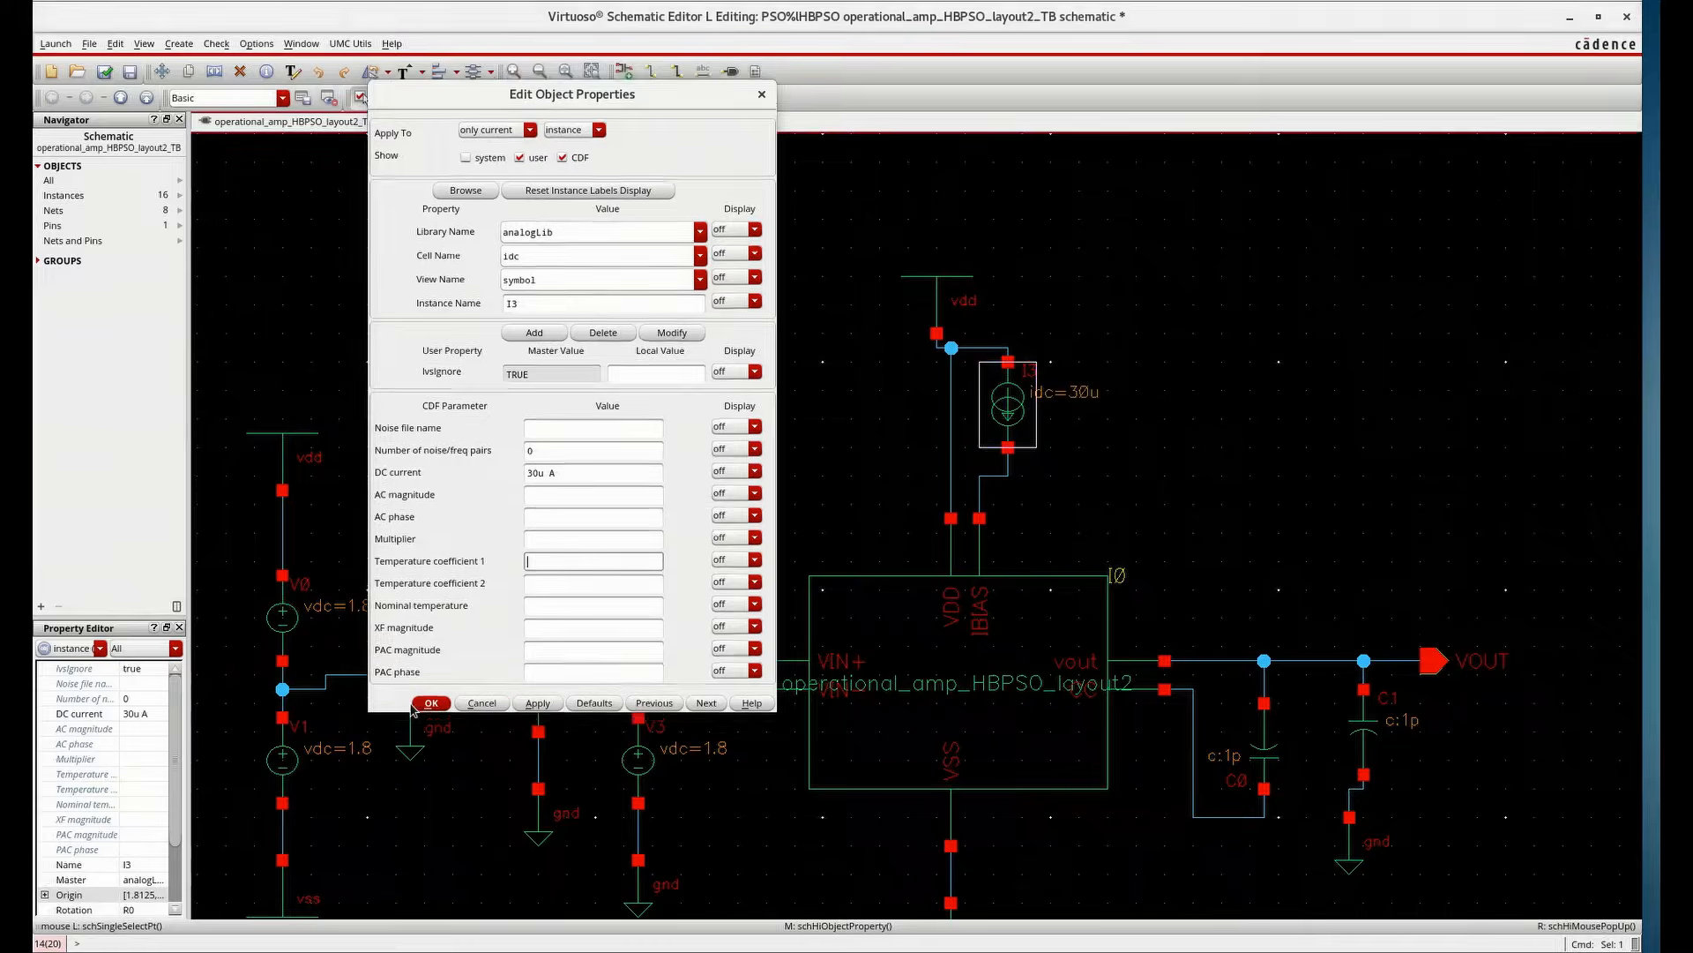
# Set the load capacitor C1's capacitance to 7p F
pyautogui.scroll(-1, 829, 463)
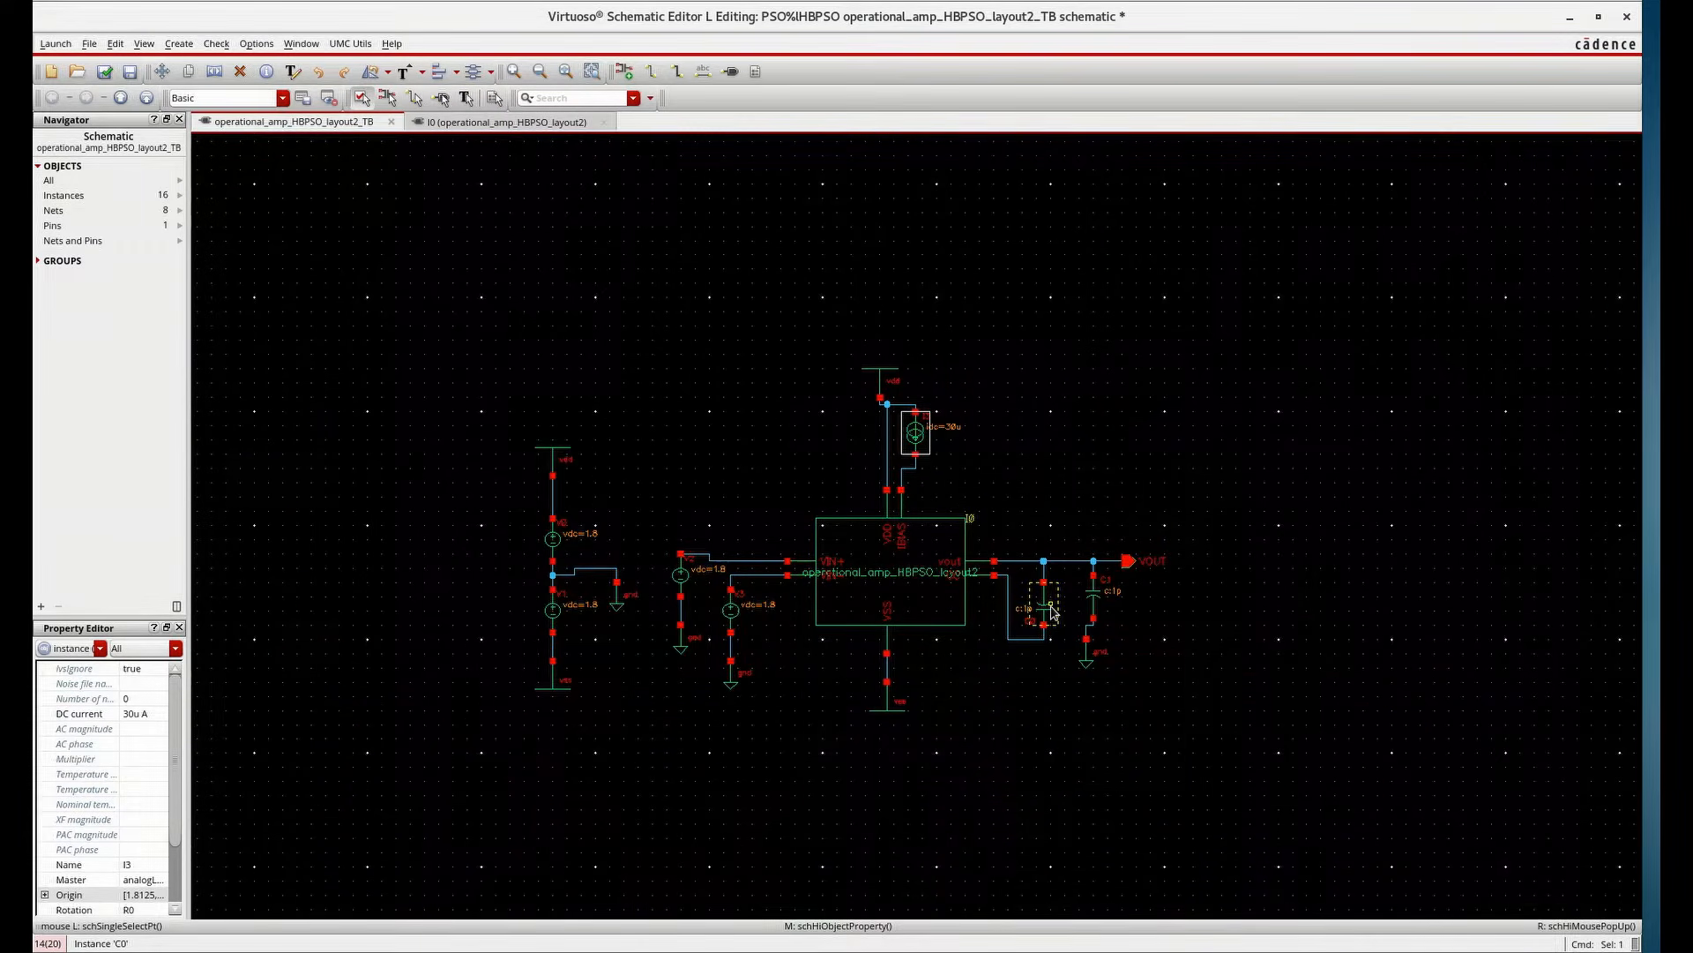
pyautogui.click(1098, 603)
pyautogui.press('q')
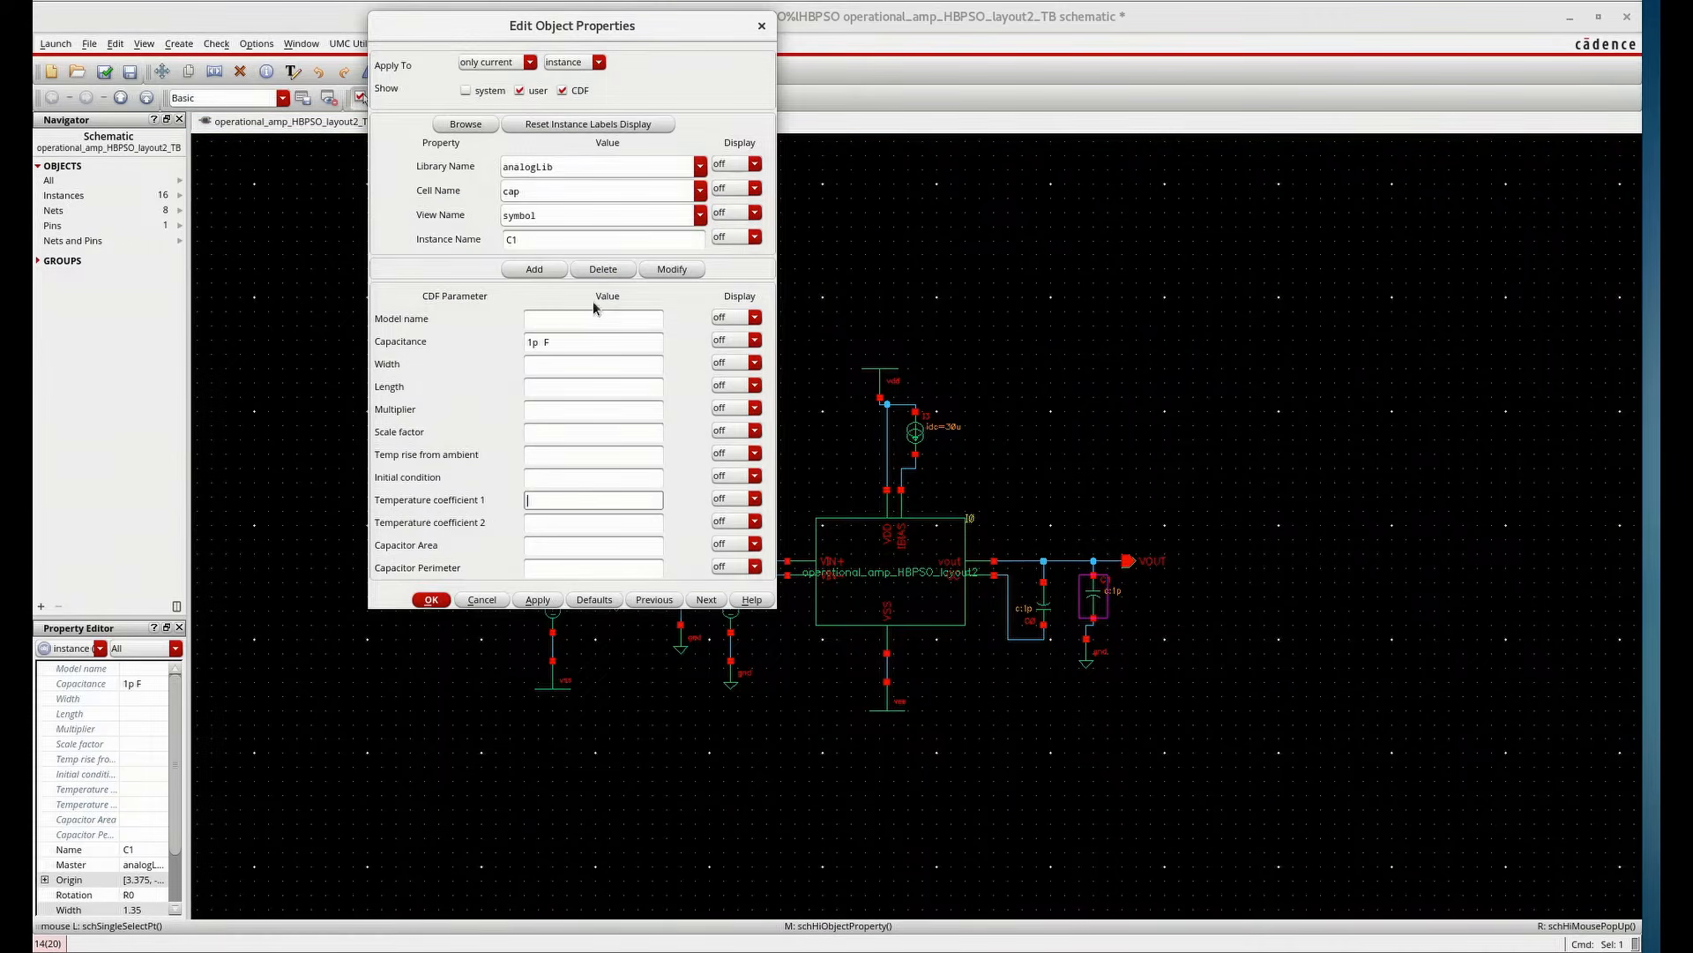
pyautogui.click(533, 343)
pyautogui.write('7')
pyautogui.click(533, 602)
pyautogui.click(431, 600)
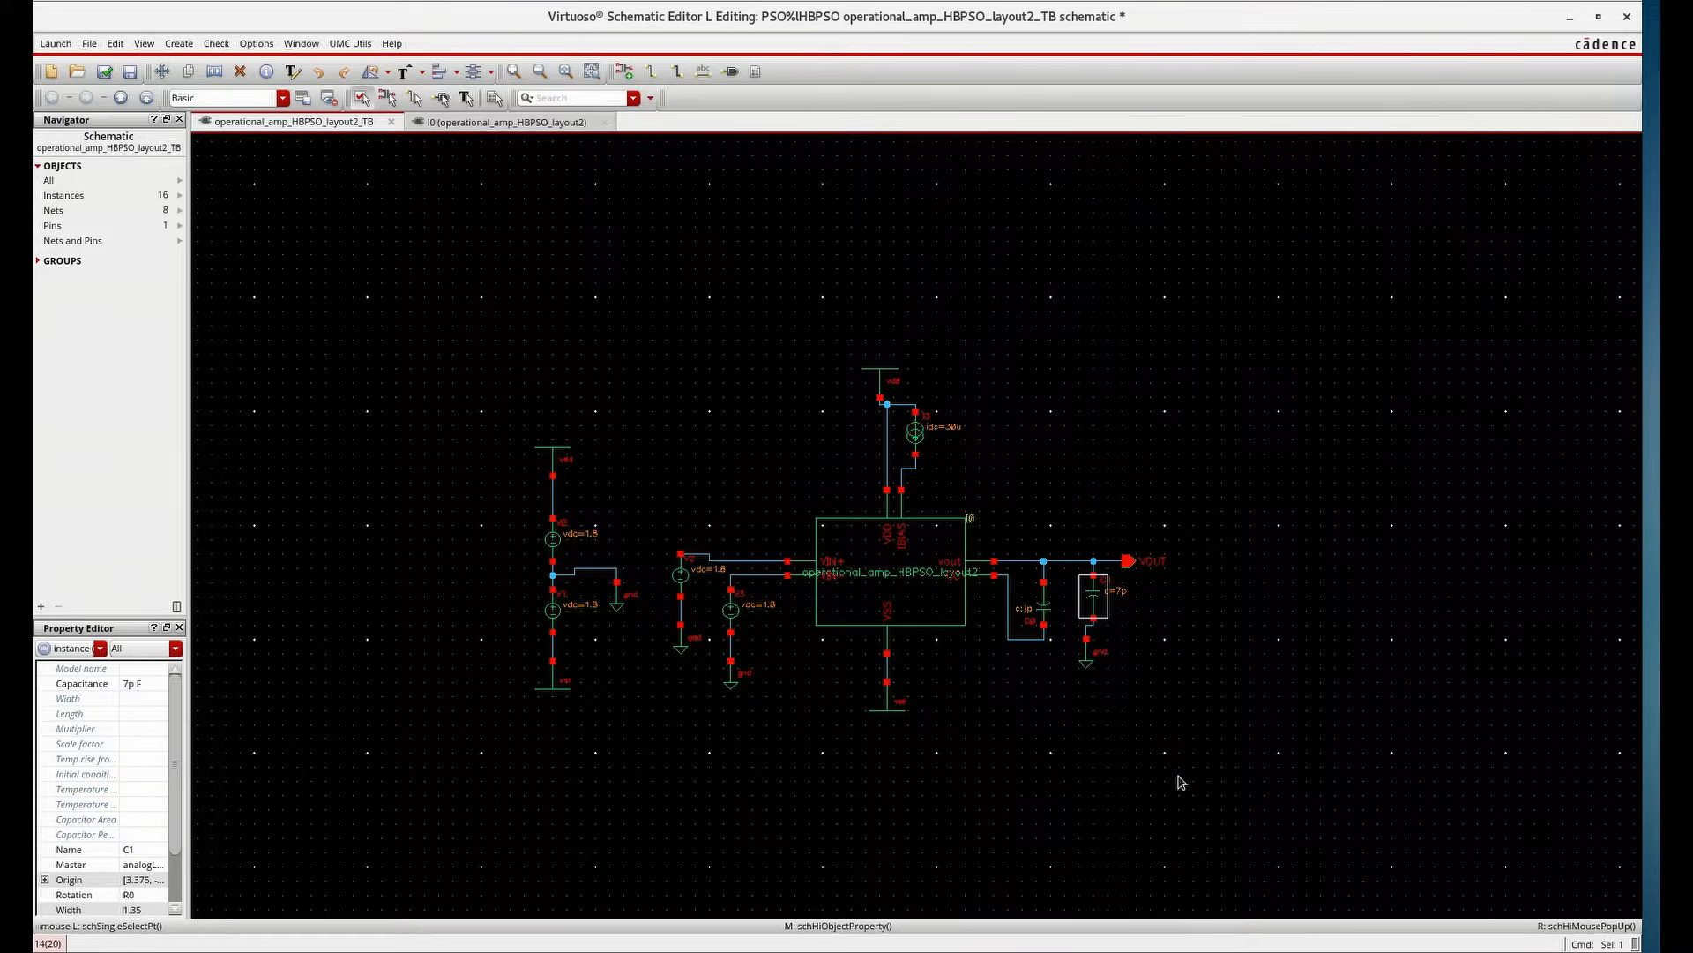
# Switch to the op-amp schematic tab to review its design targets, then return to the testbench tab
pyautogui.click(547, 124)
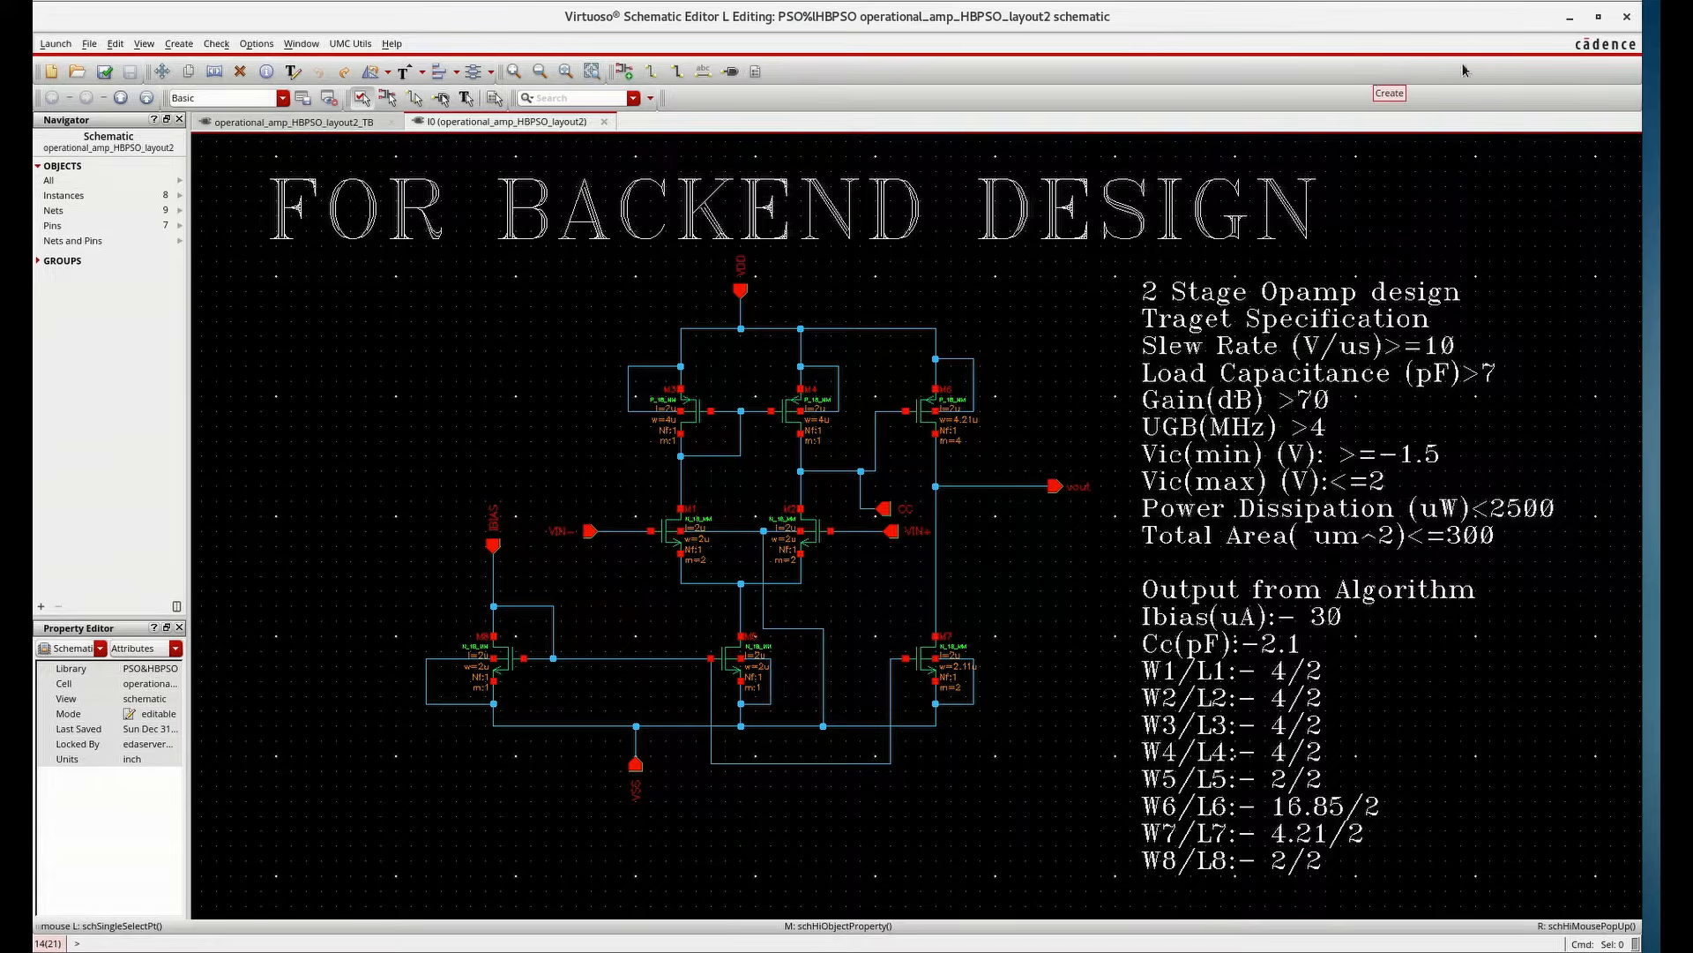
pyautogui.click(1570, 17)
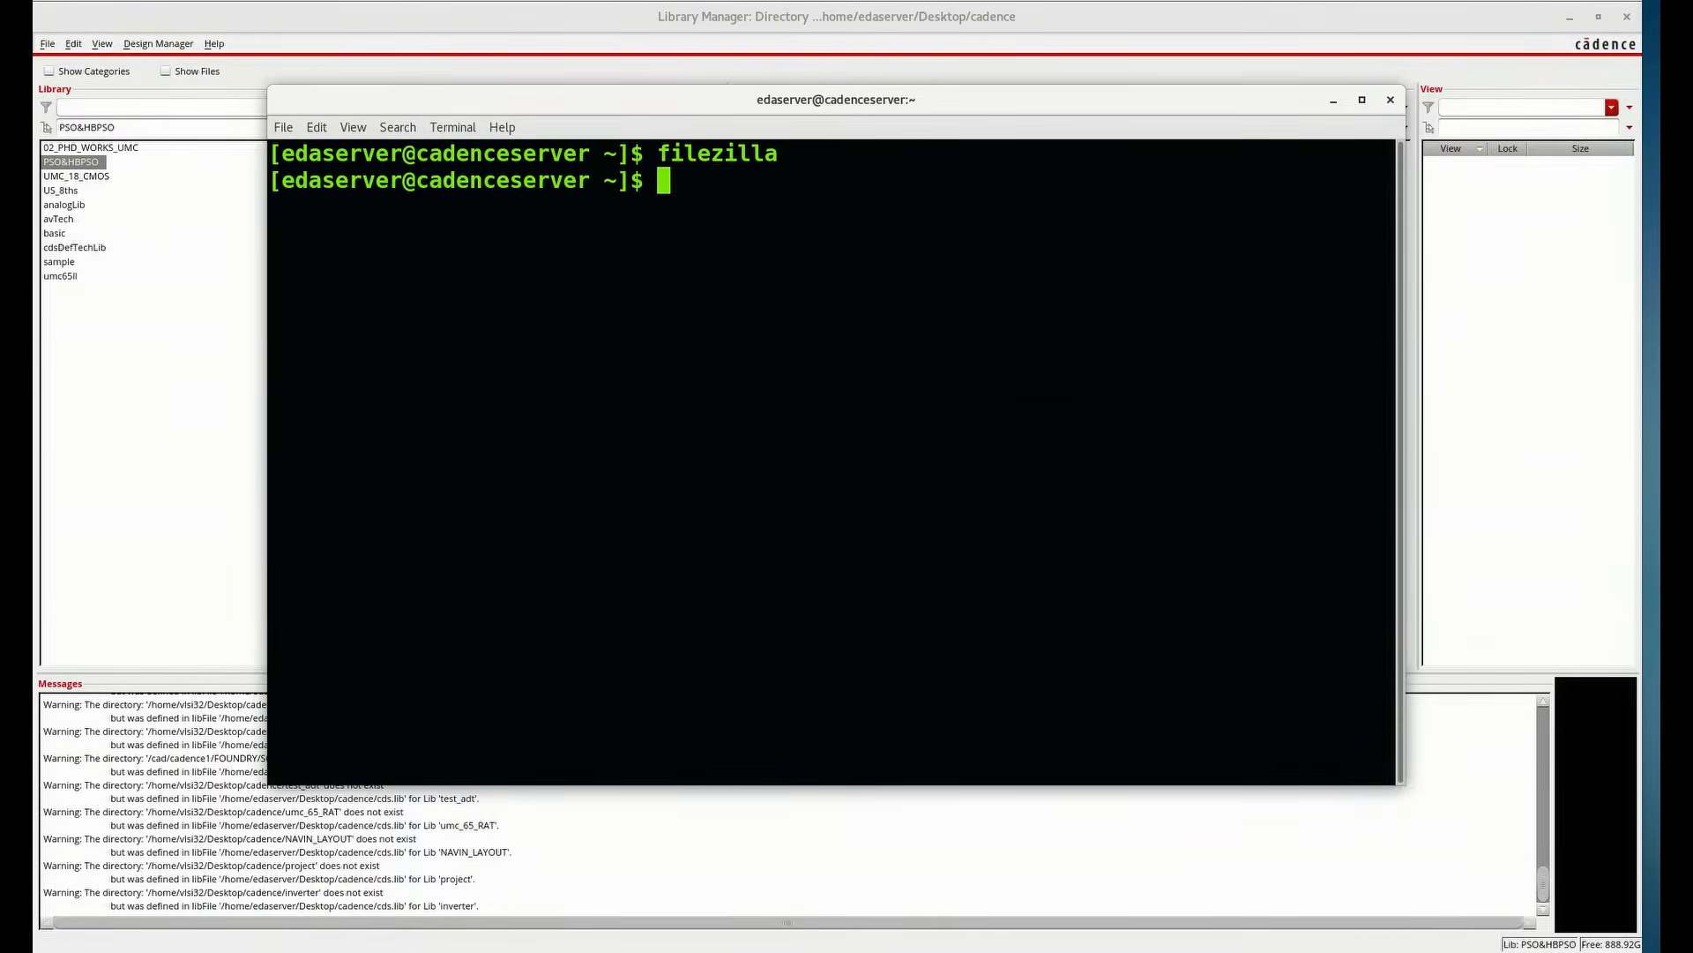
pyautogui.click(1426, 951)
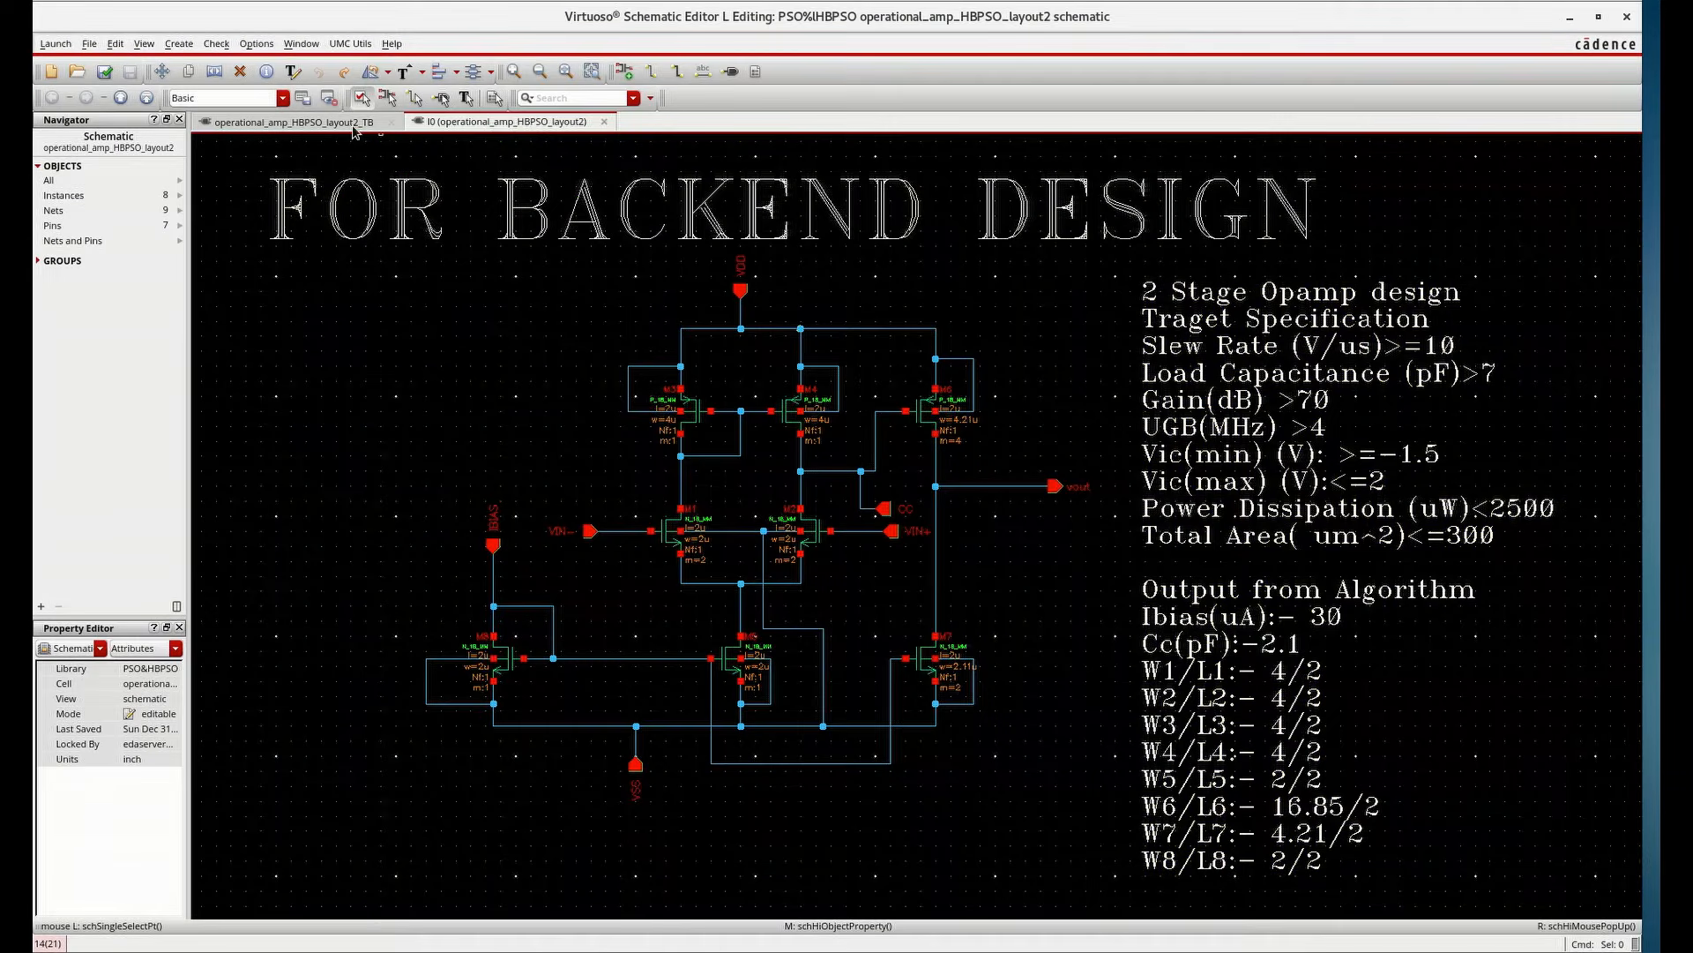
pyautogui.click(353, 125)
# Set the compensation capacitor C0's capacitance to 2.1p F
pyautogui.scroll(2, 1064, 653)
pyautogui.click(964, 434)
pyautogui.press('q')
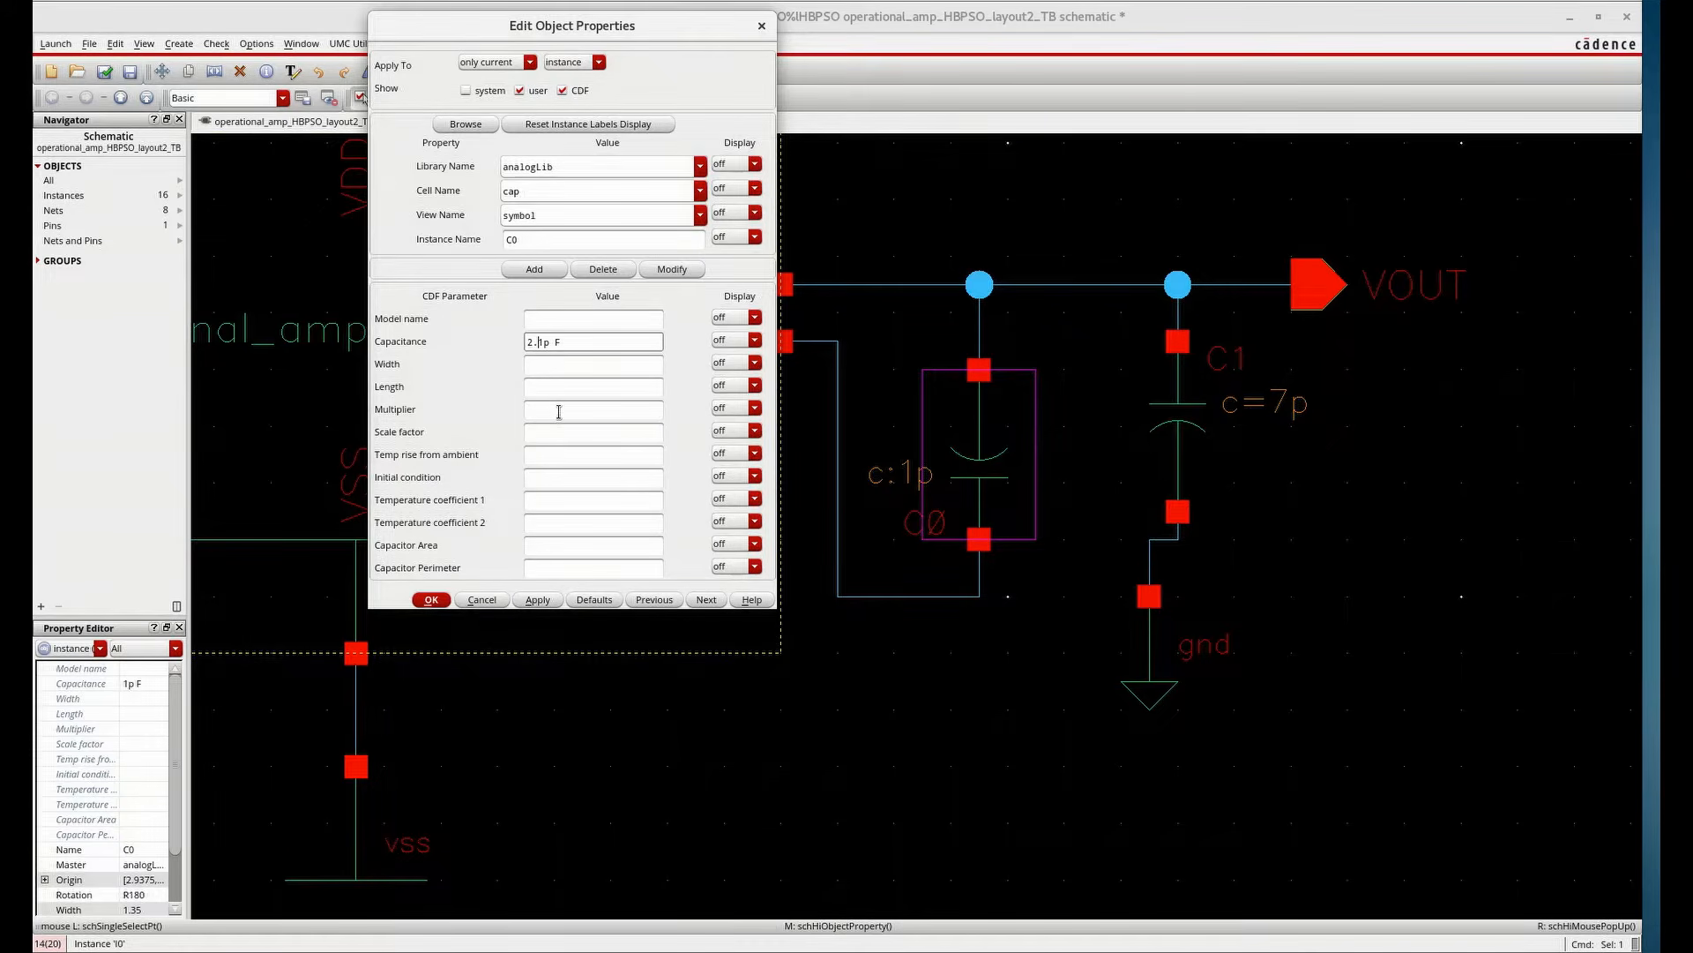
pyautogui.click(535, 606)
pyautogui.click(432, 599)
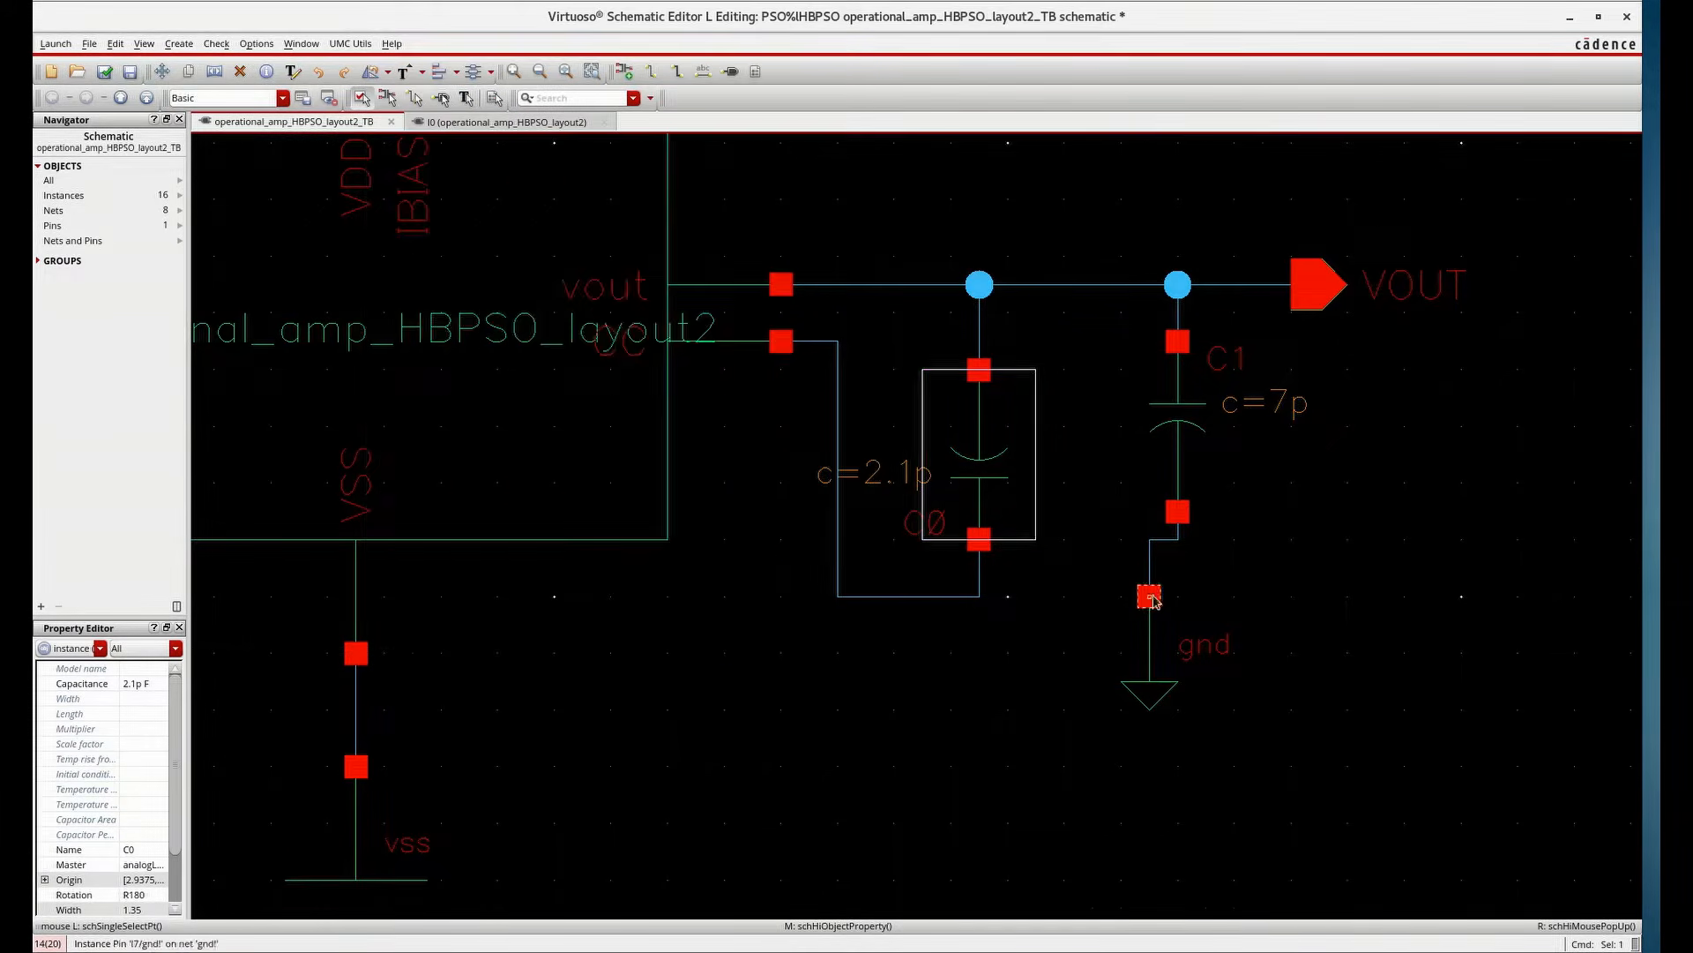
# Set the DC voltage of source V3 to 500m V
pyautogui.scroll(-4, 826, 547)
pyautogui.scroll(3, 826, 548)
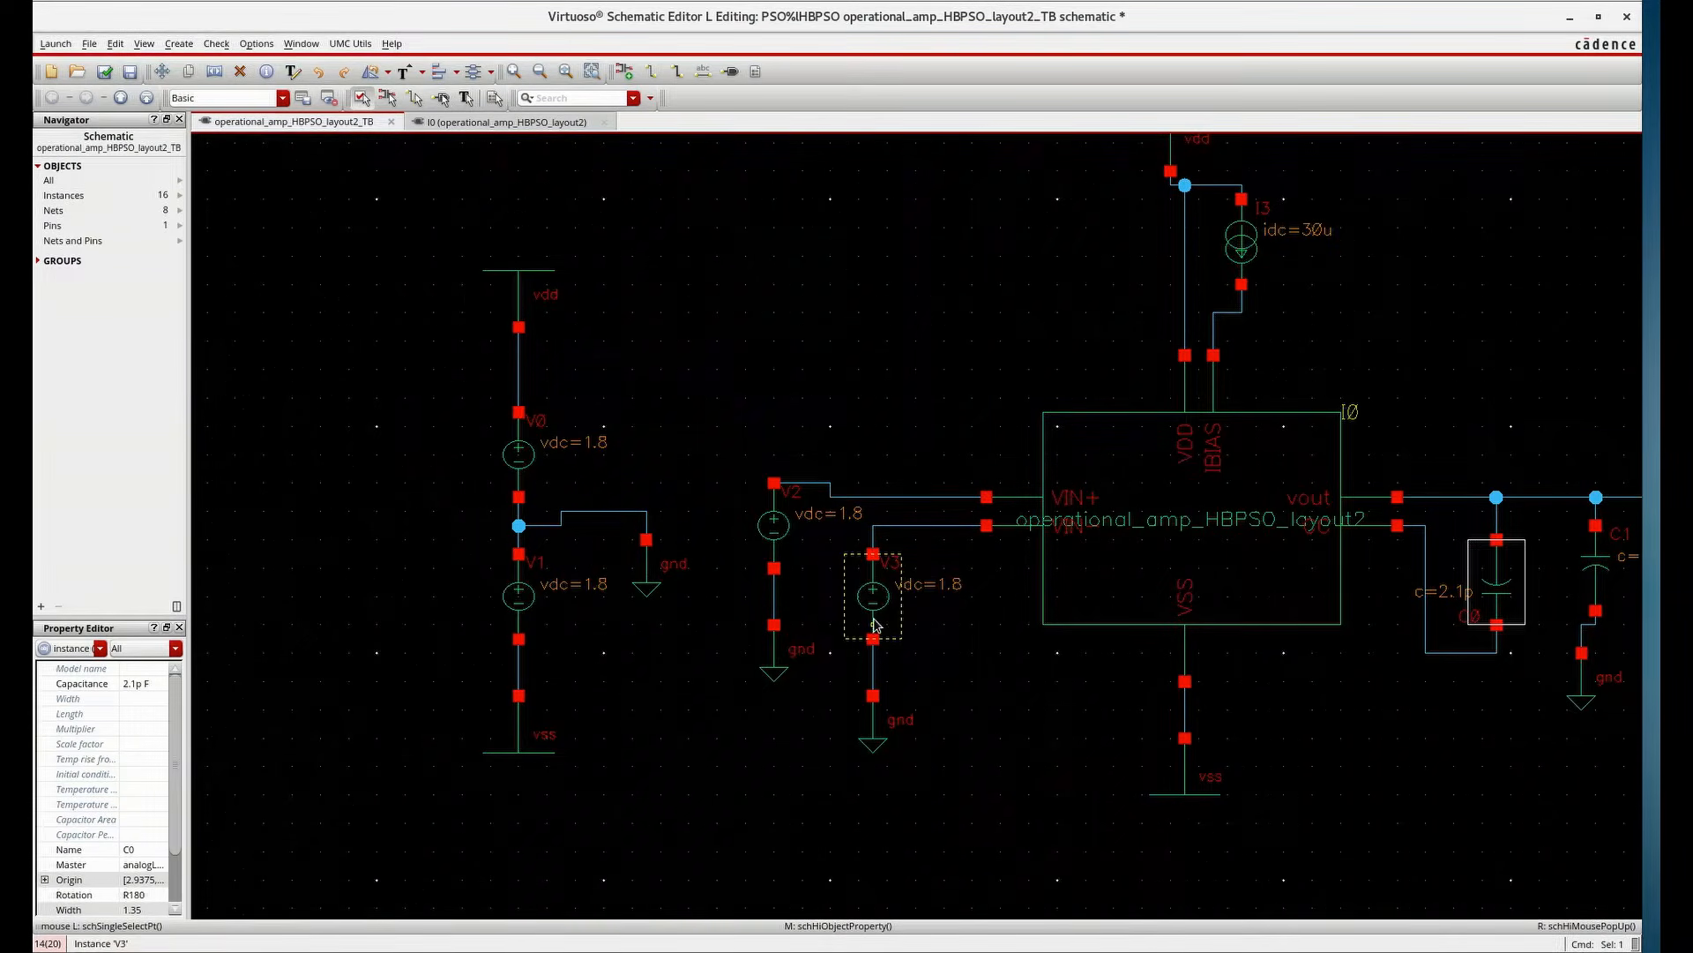
pyautogui.click(774, 561)
pyautogui.click(886, 601)
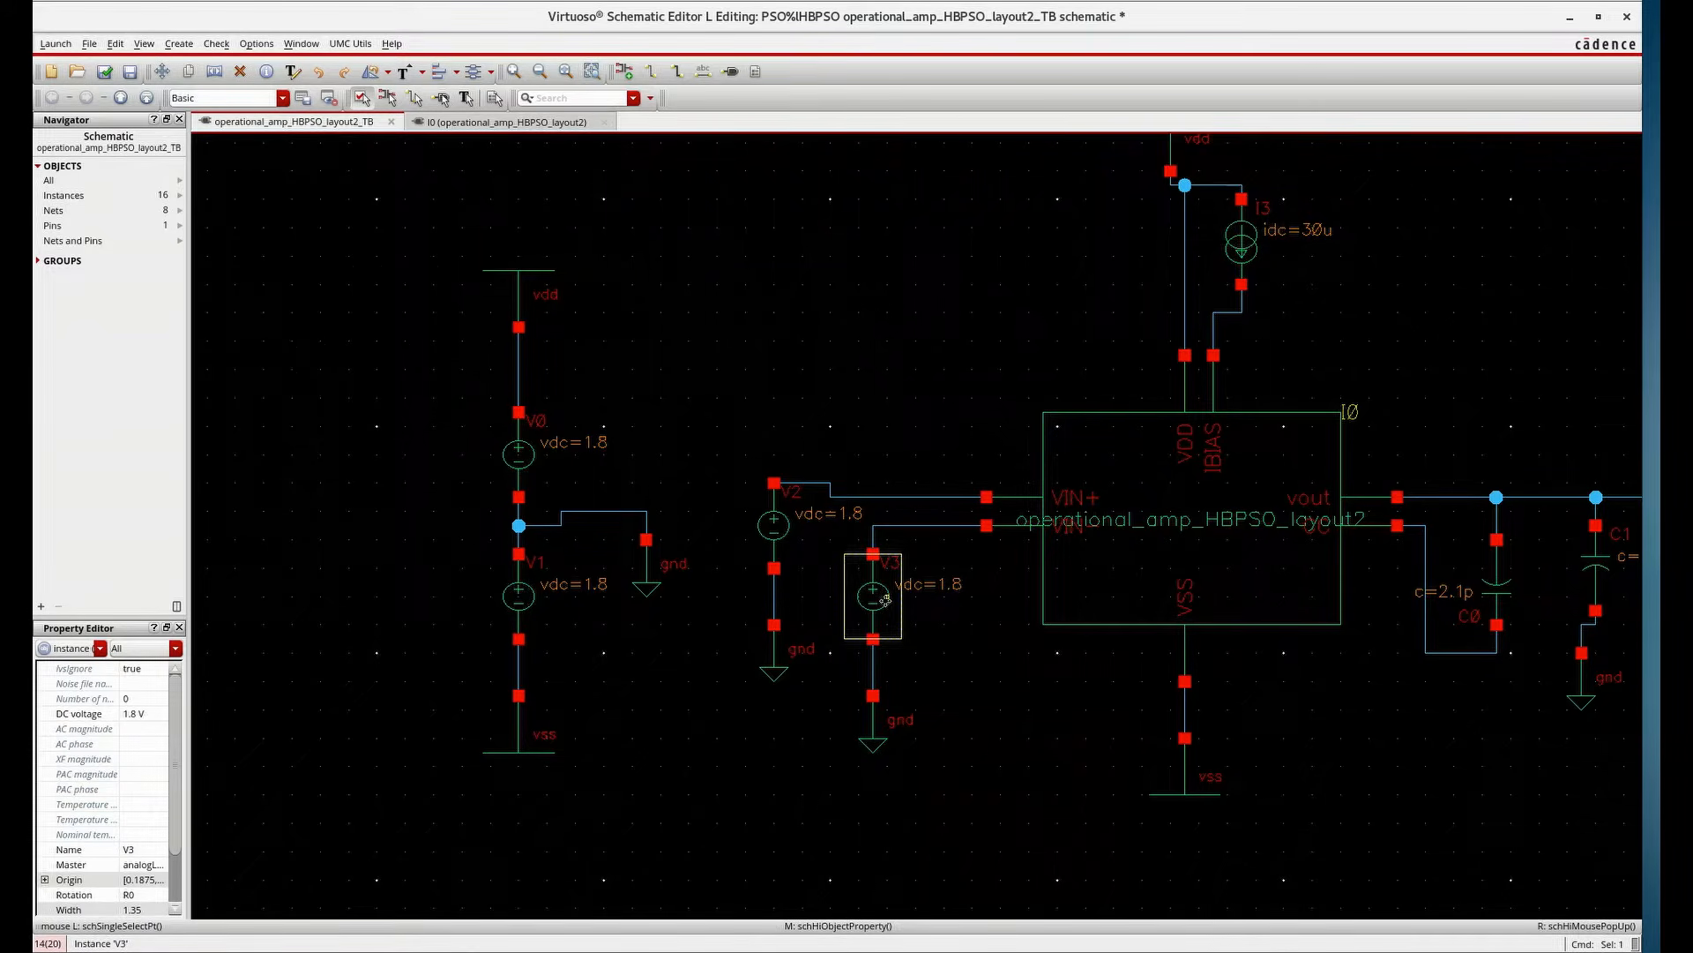
pyautogui.press('q')
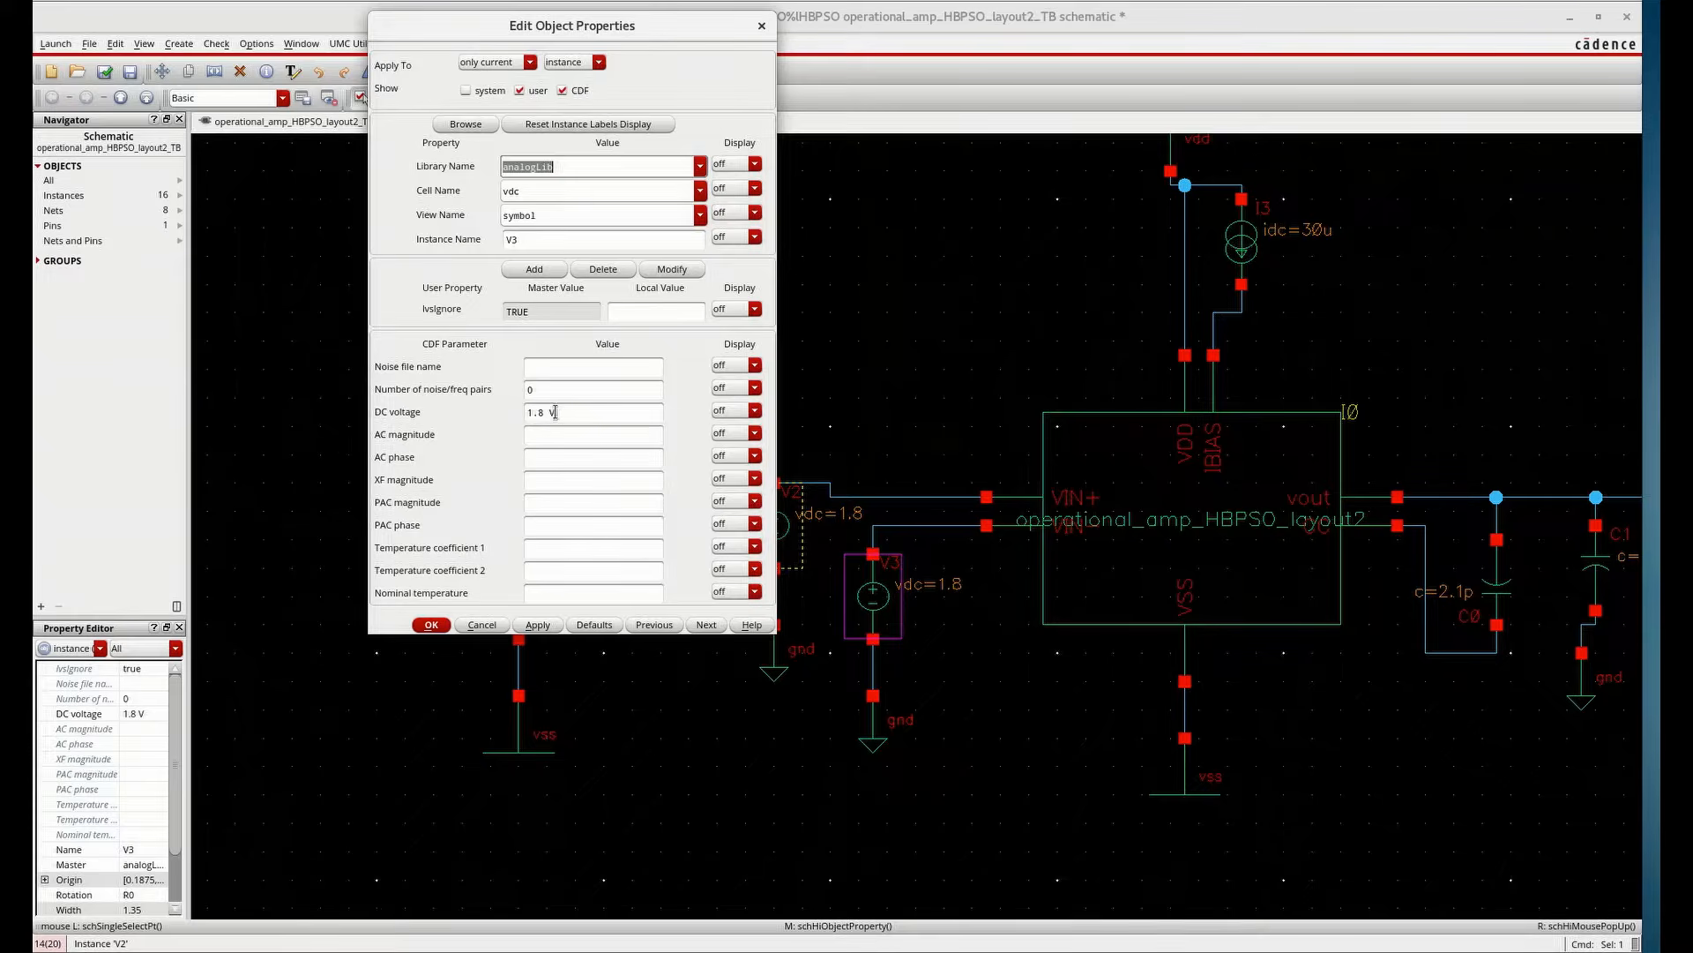
pyautogui.moveTo(555, 412); pyautogui.dragTo(408, 419)
pyautogui.write('500')
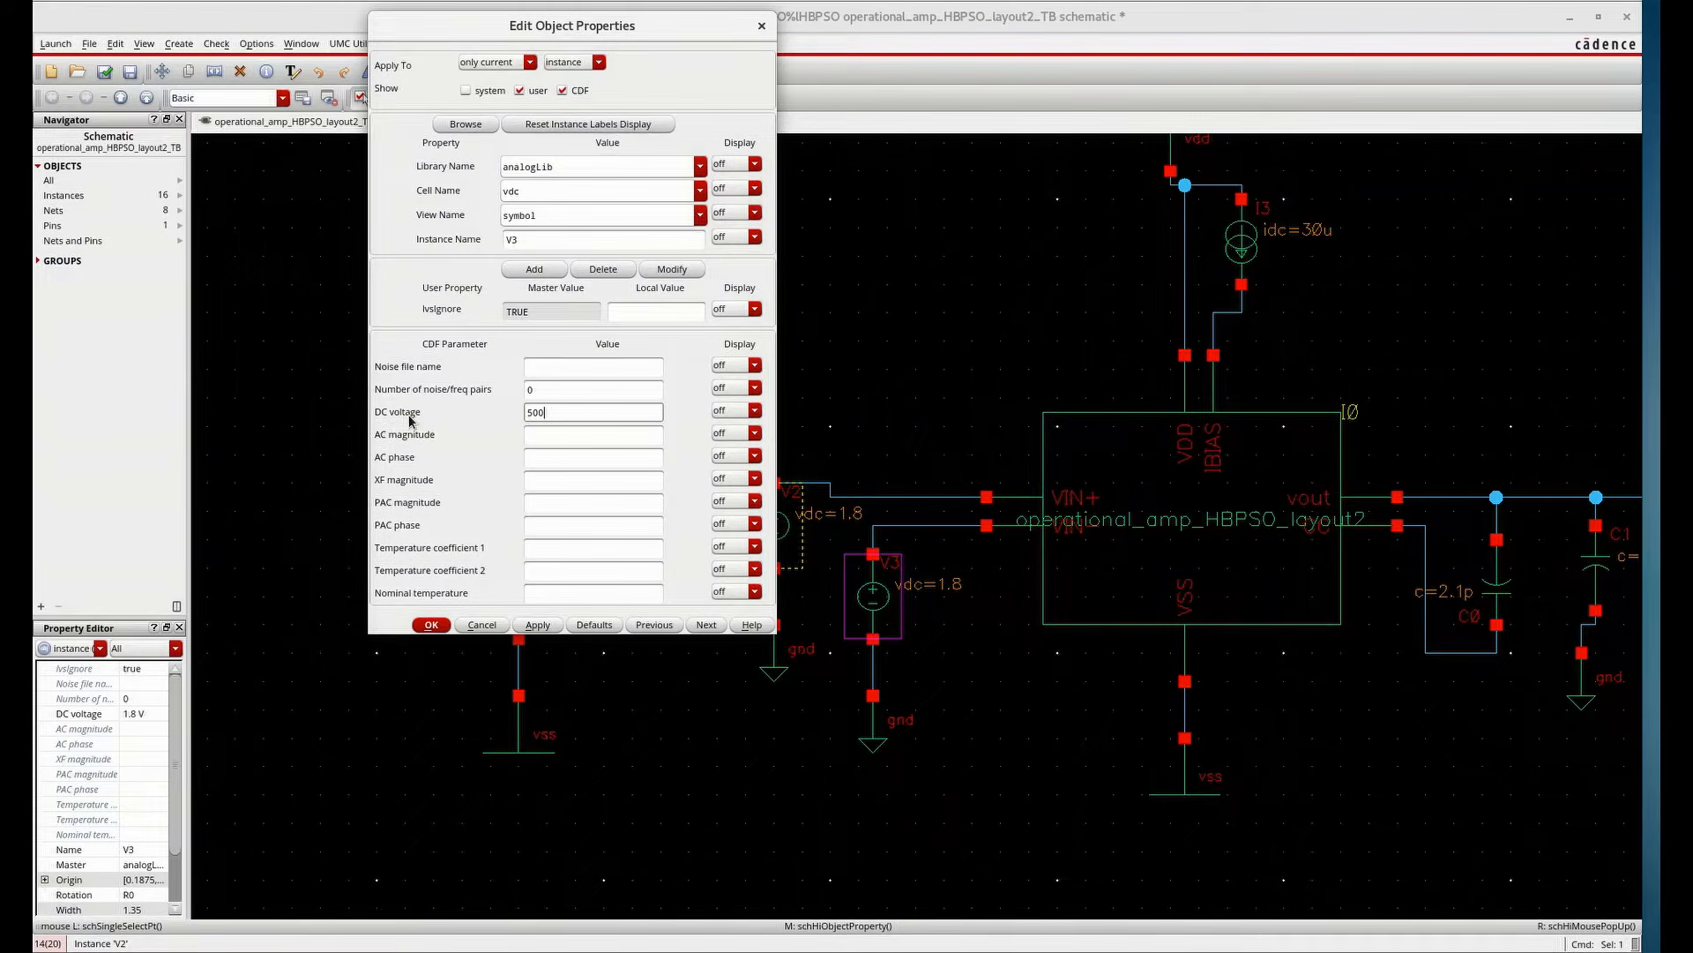
pyautogui.write('m')
pyautogui.click(538, 625)
pyautogui.click(431, 625)
# Set source V2's DC voltage to 500m V and its AC magnitude to 100u V
pyautogui.click(757, 559)
pyautogui.press('q')
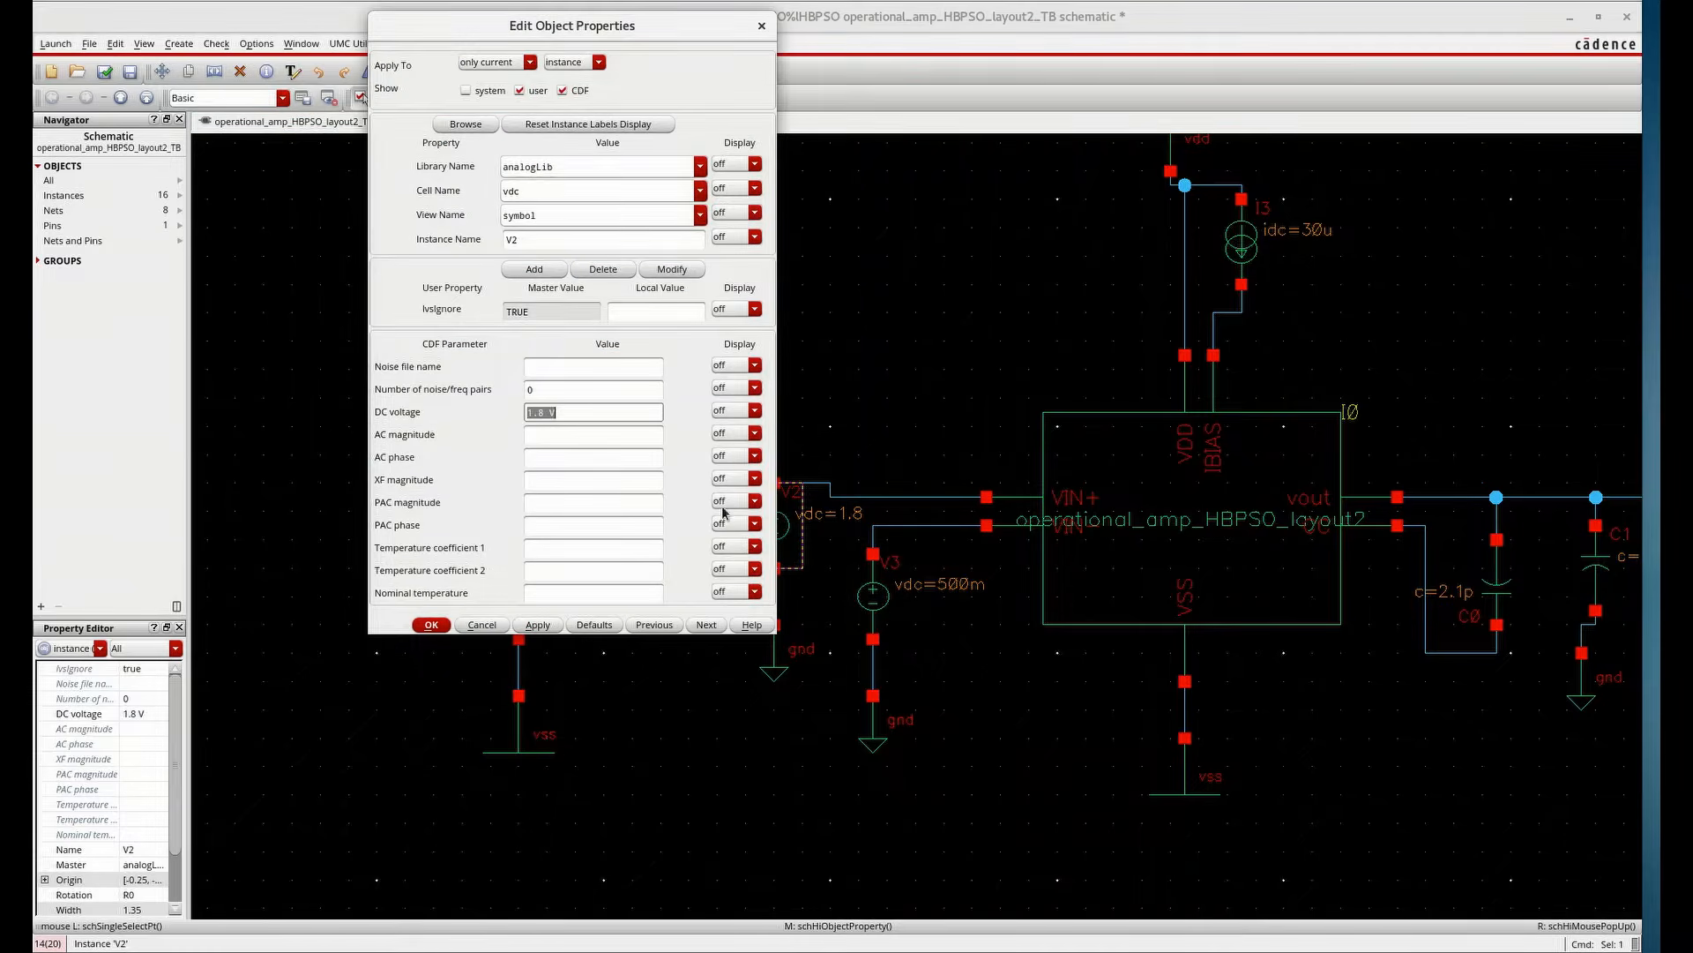
pyautogui.write('500m')
pyautogui.click(537, 625)
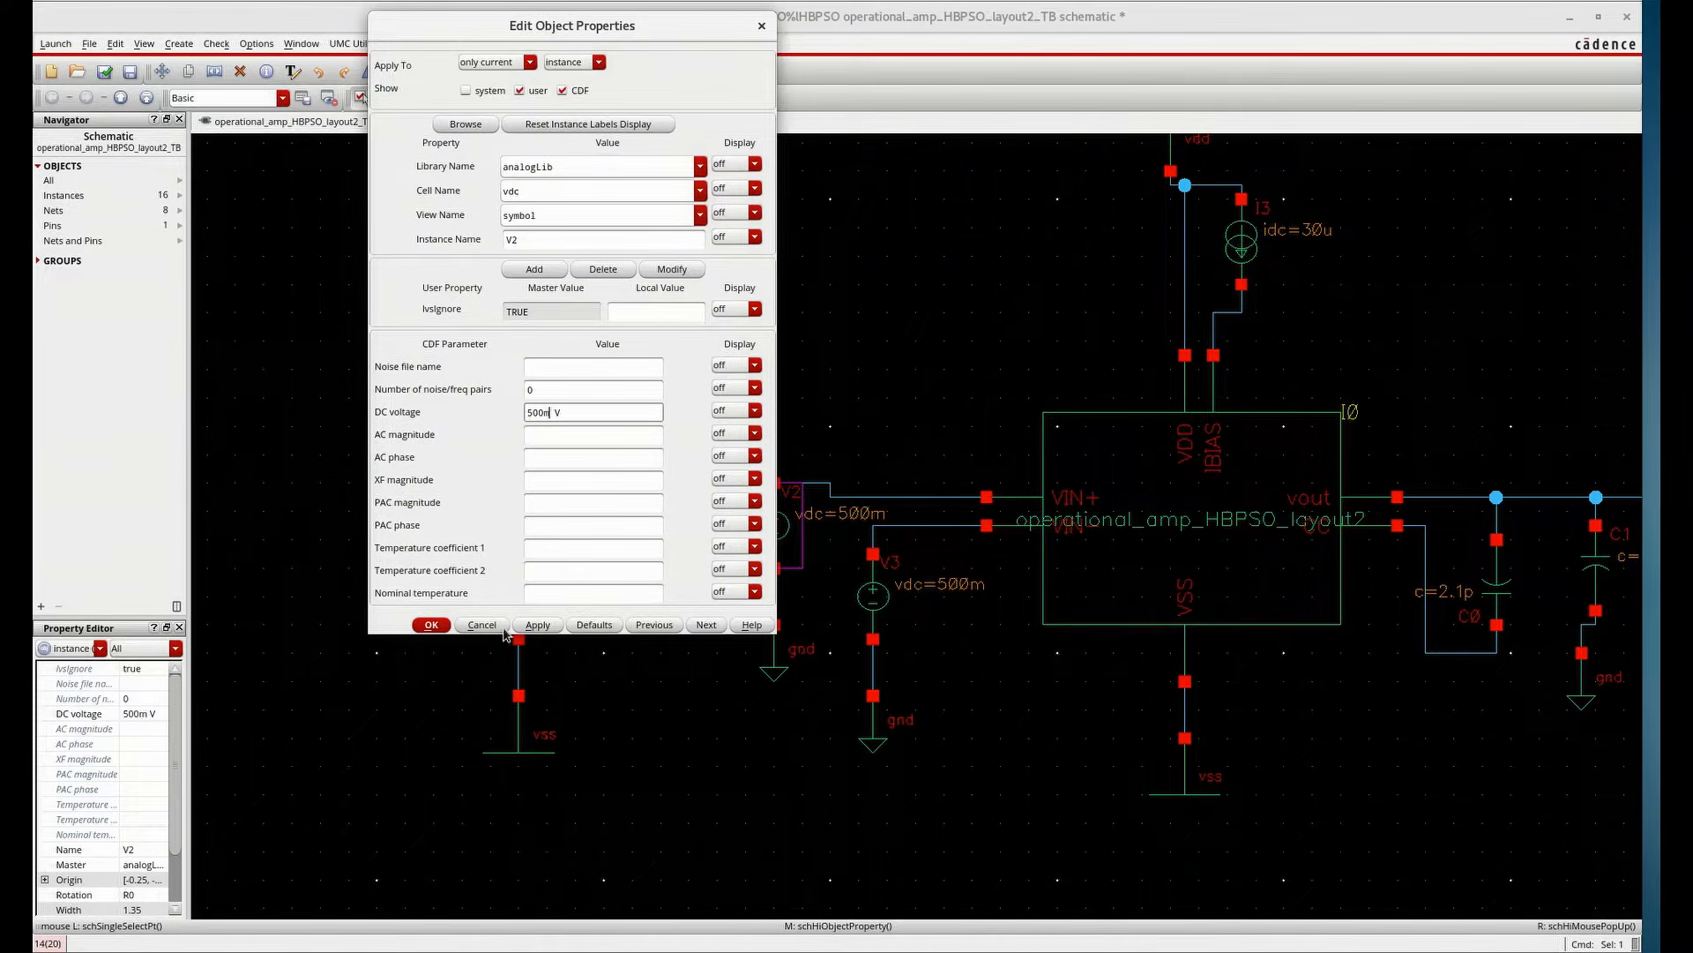
pyautogui.click(431, 624)
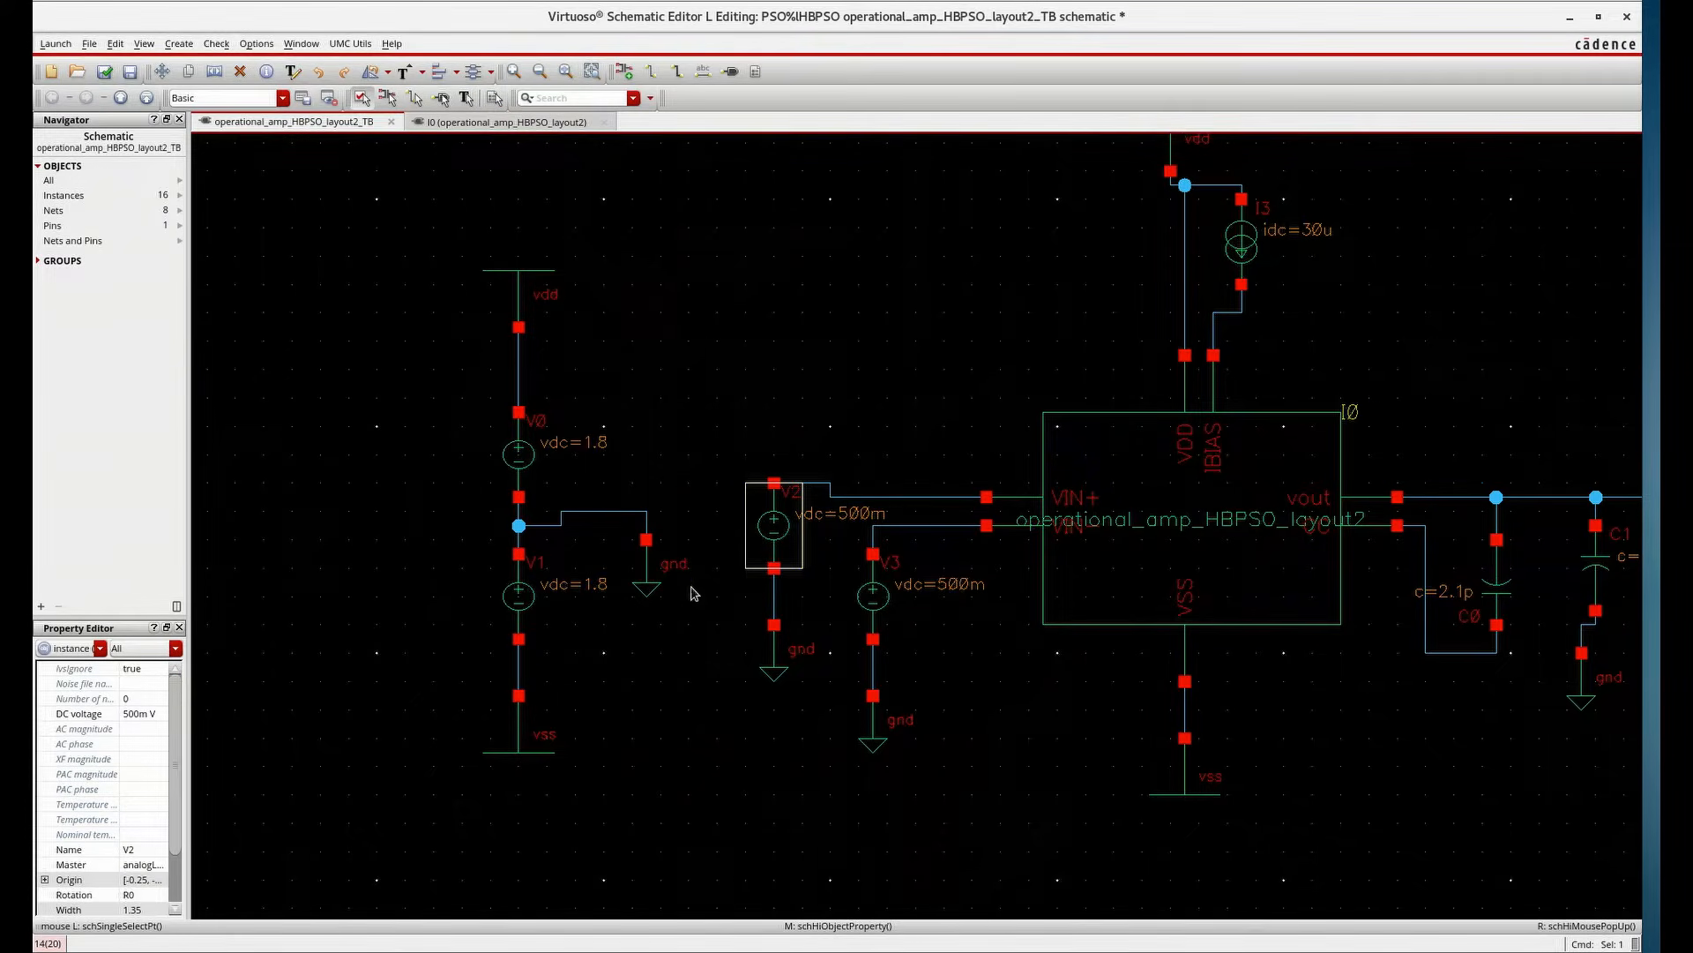
pyautogui.middleClick(763, 538)
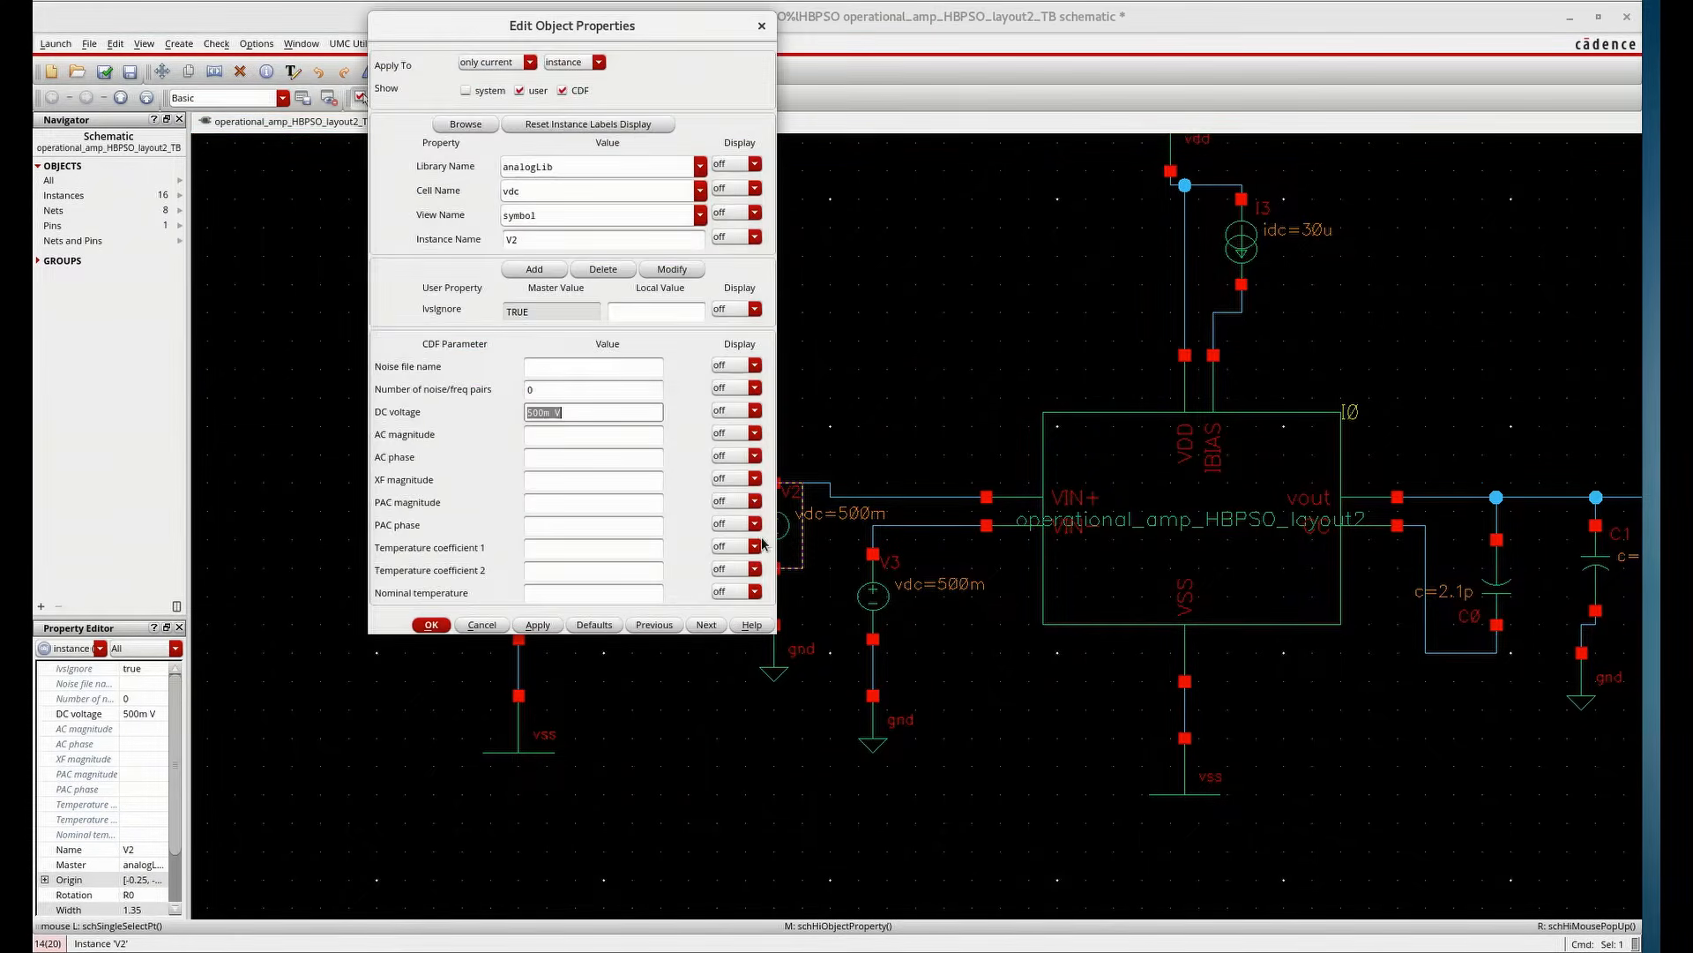
pyautogui.click(554, 434)
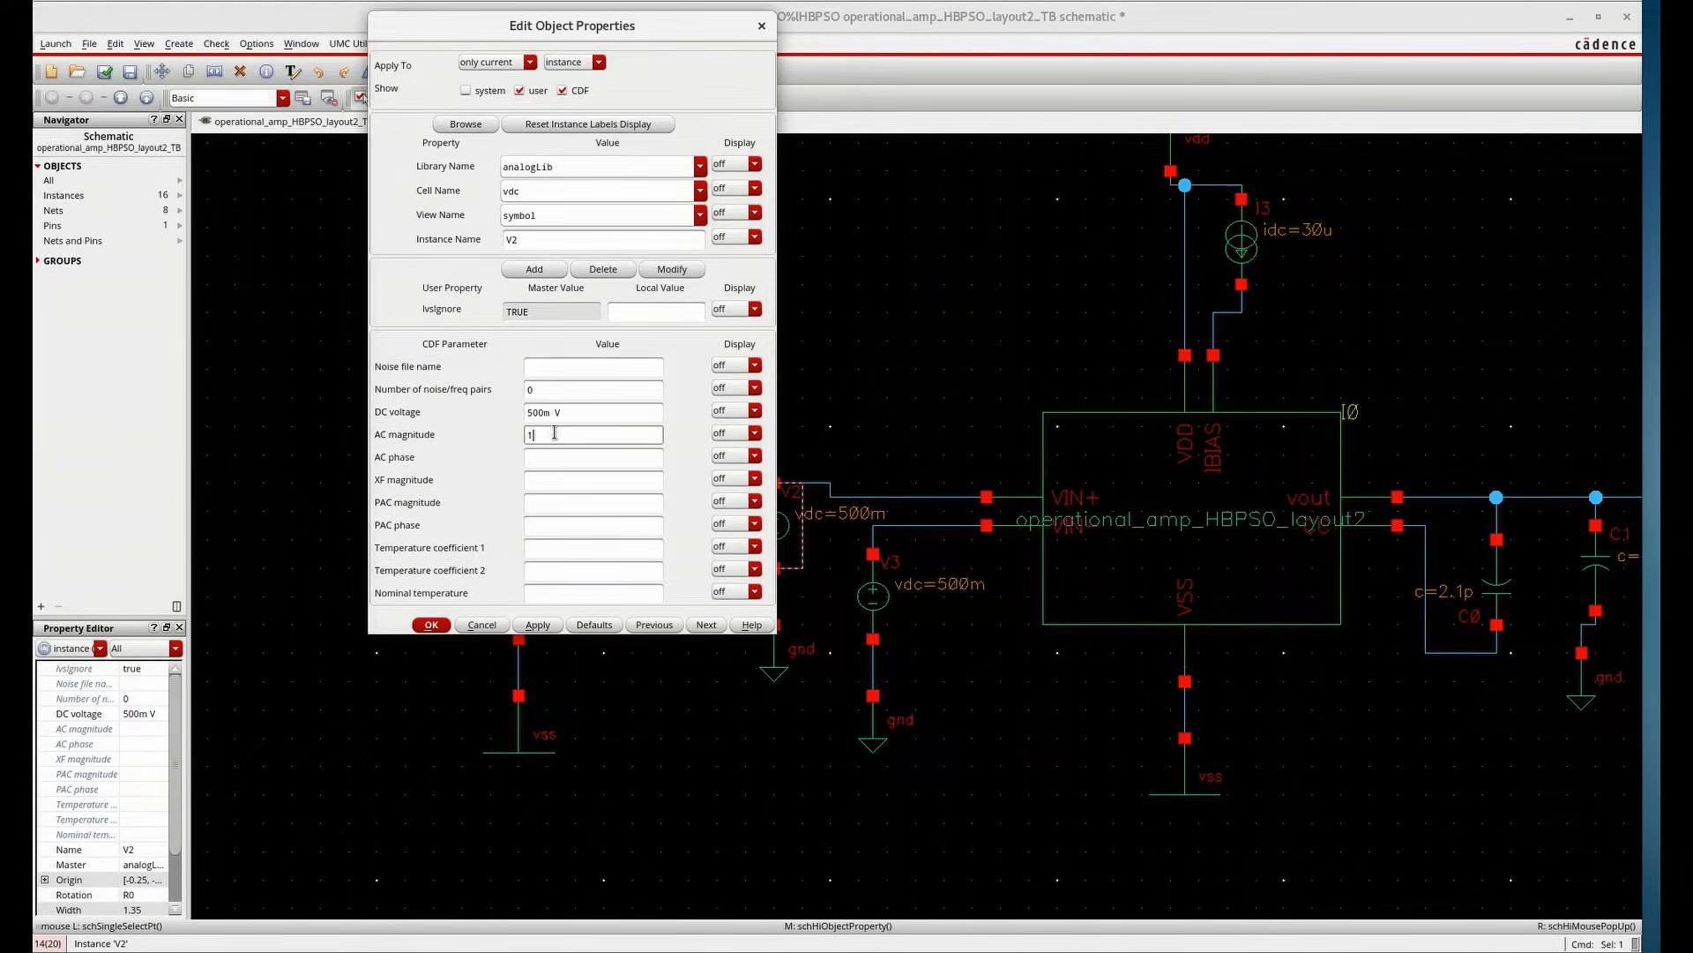
pyautogui.click(540, 624)
pyautogui.click(430, 624)
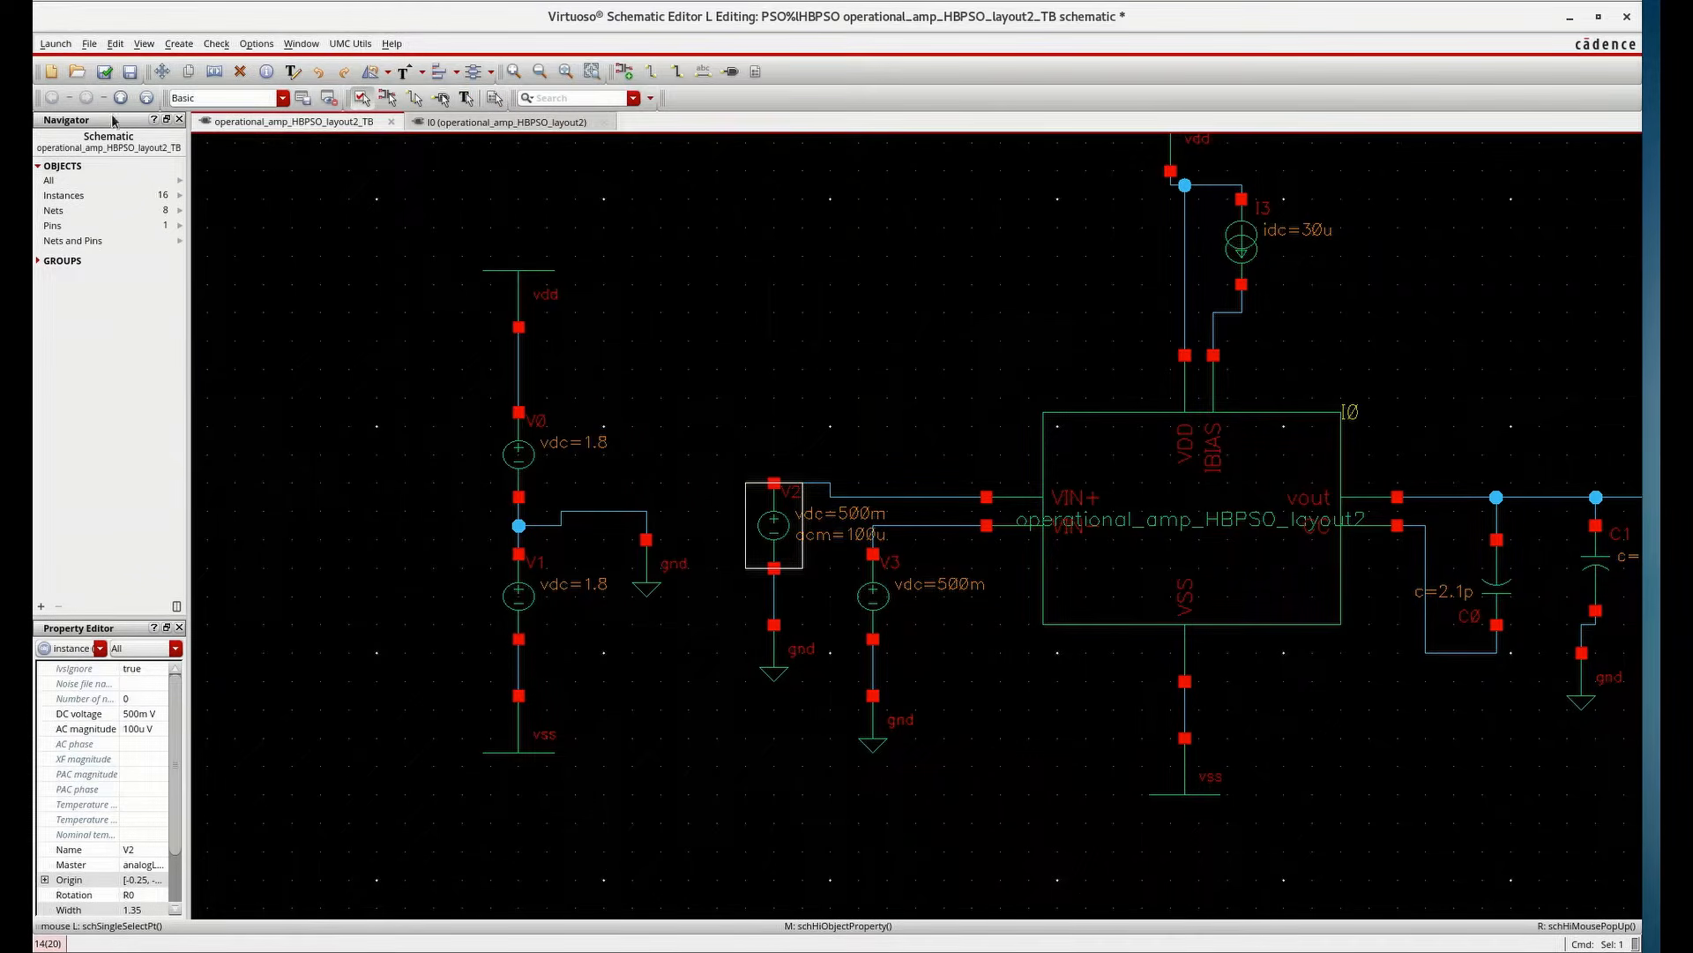
# Check and save the testbench, then launch ADE L for it
pyautogui.click(104, 72)
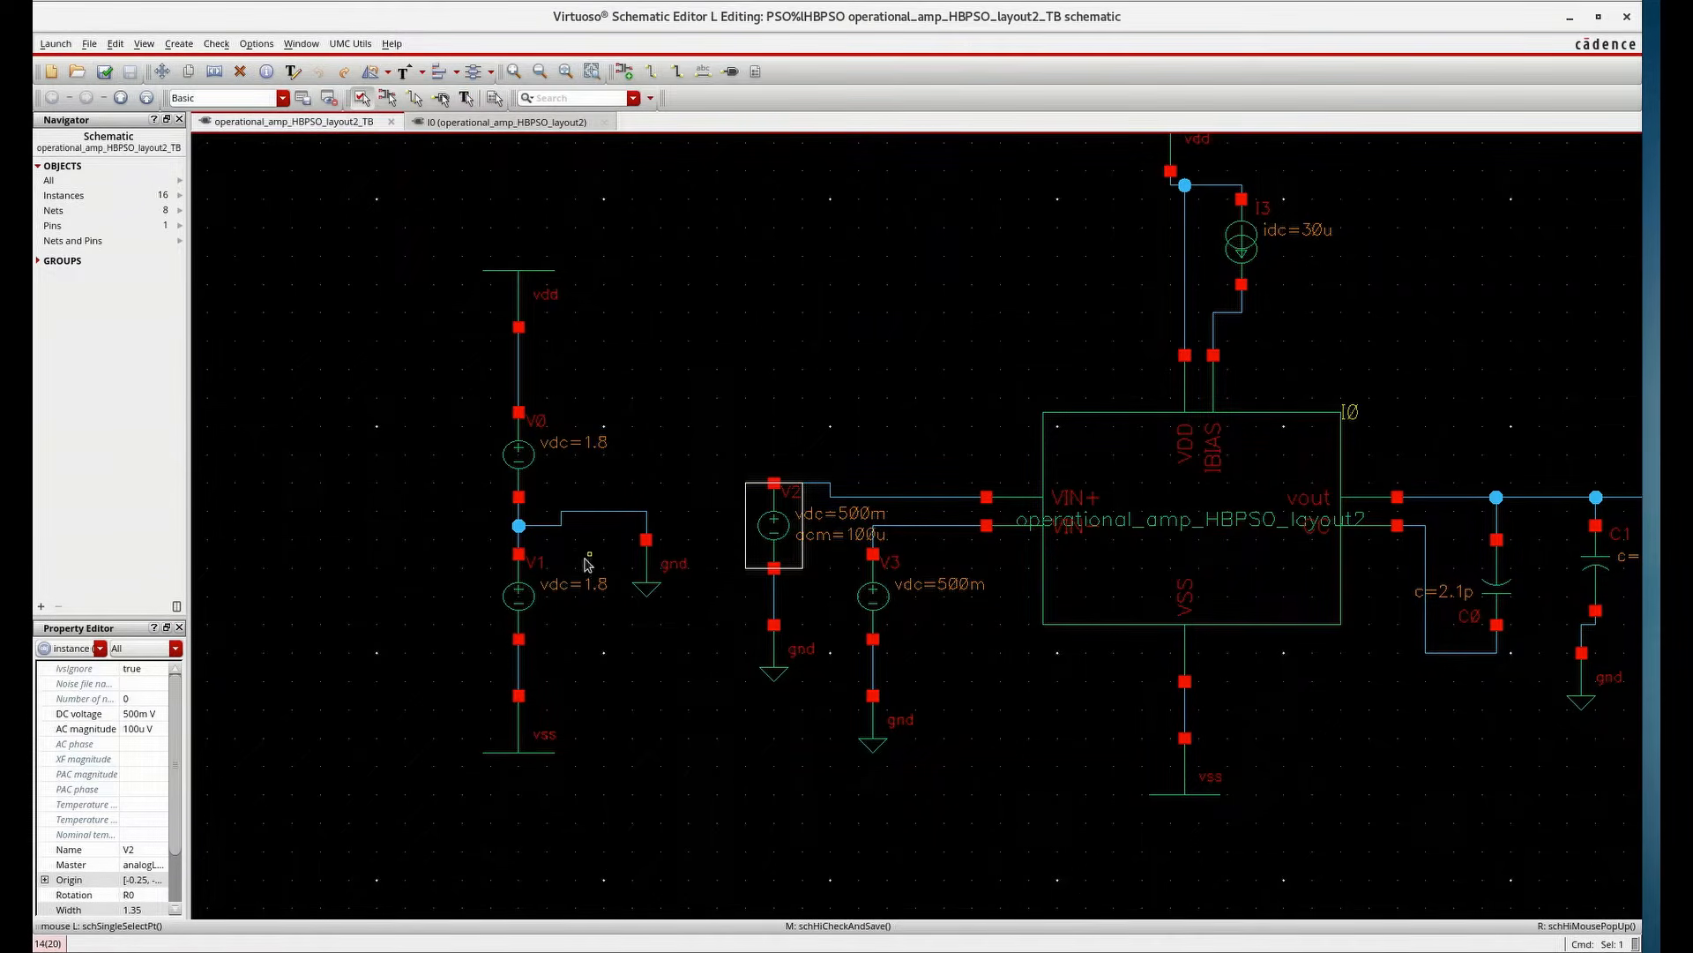
pyautogui.click(50, 46)
pyautogui.click(60, 64)
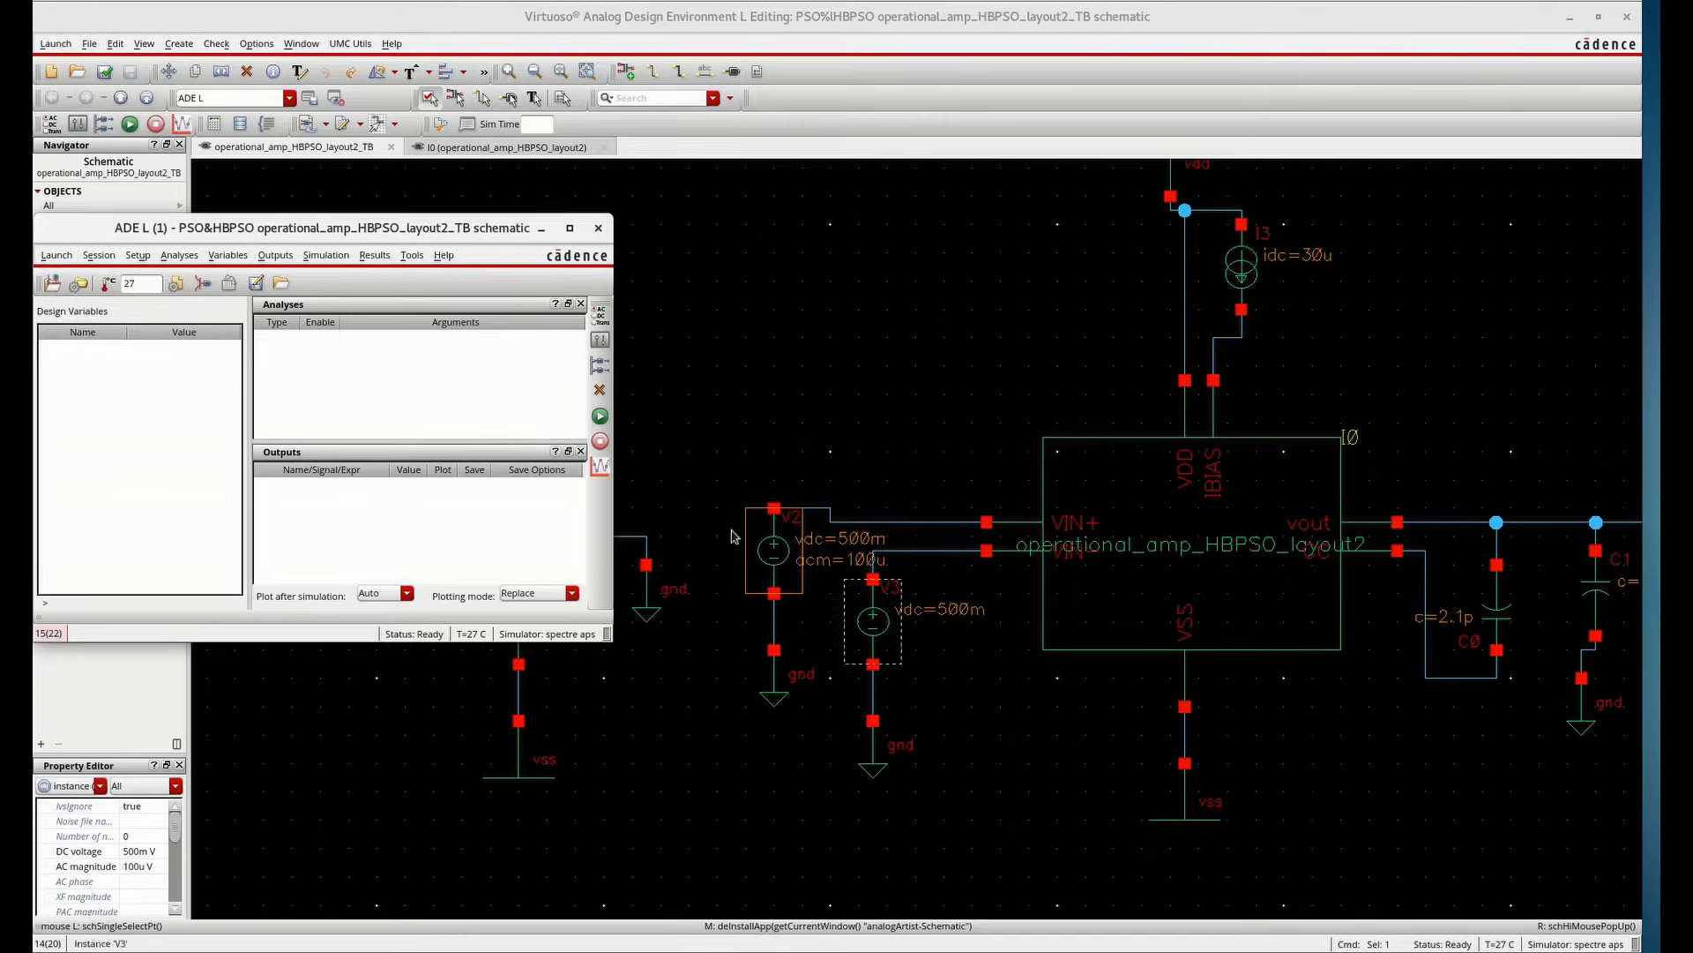
# Open the model library setup and review the listed model files
pyautogui.click(134, 256)
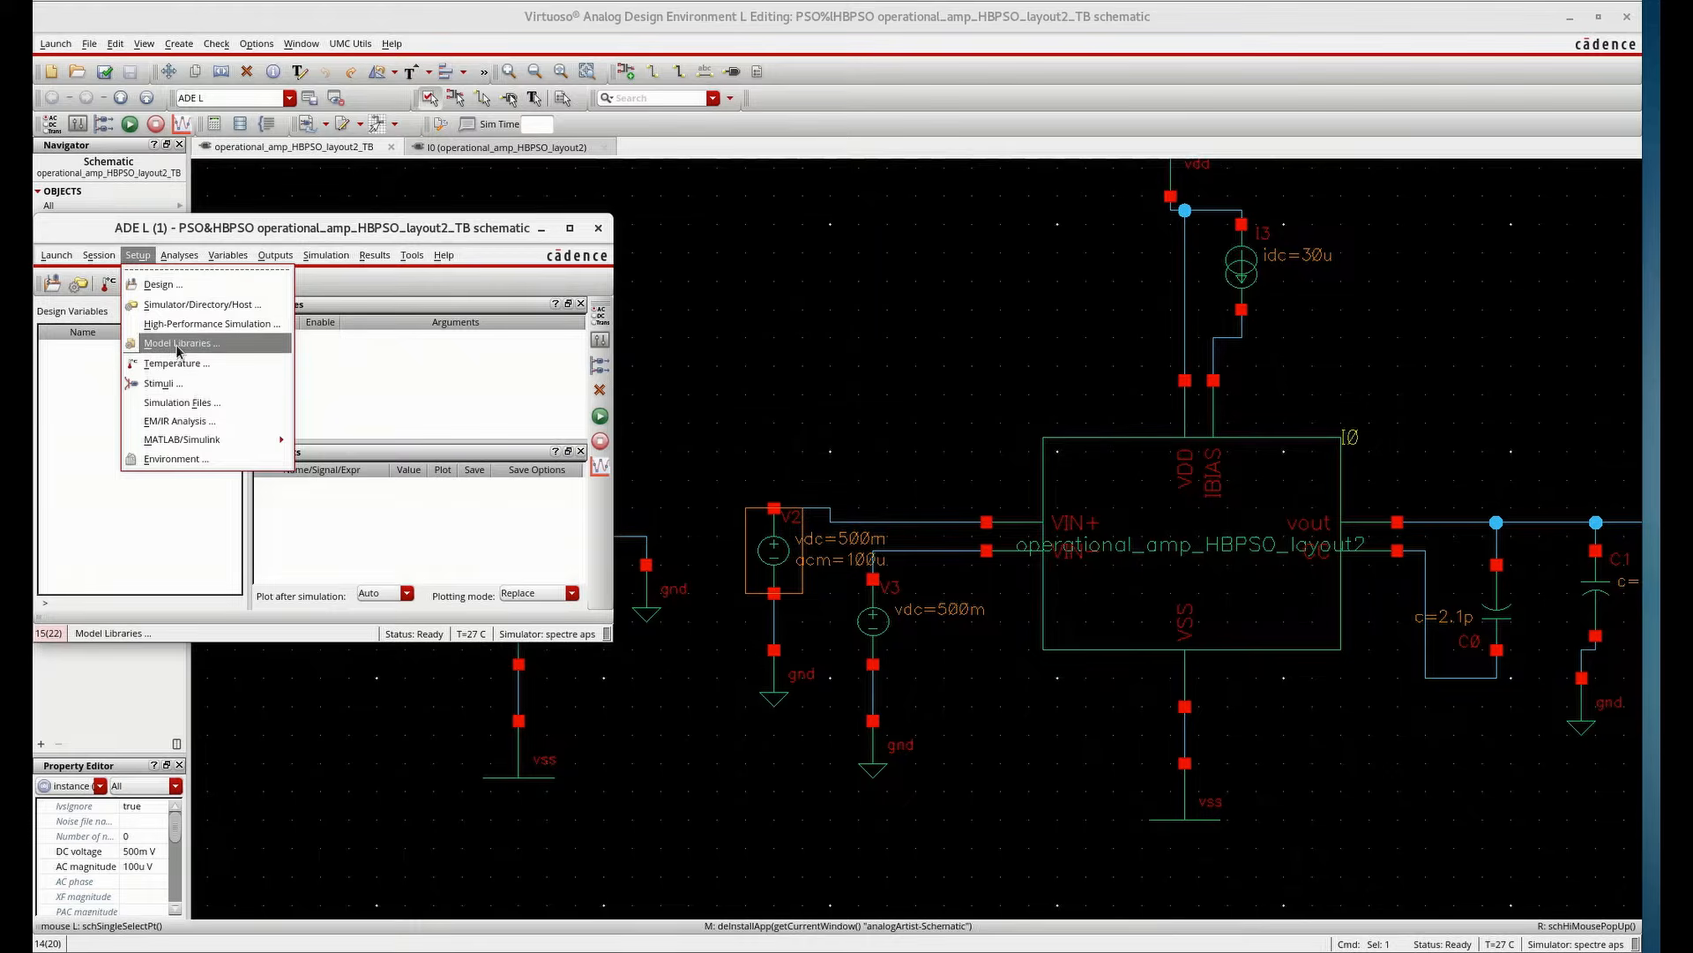
pyautogui.click(176, 349)
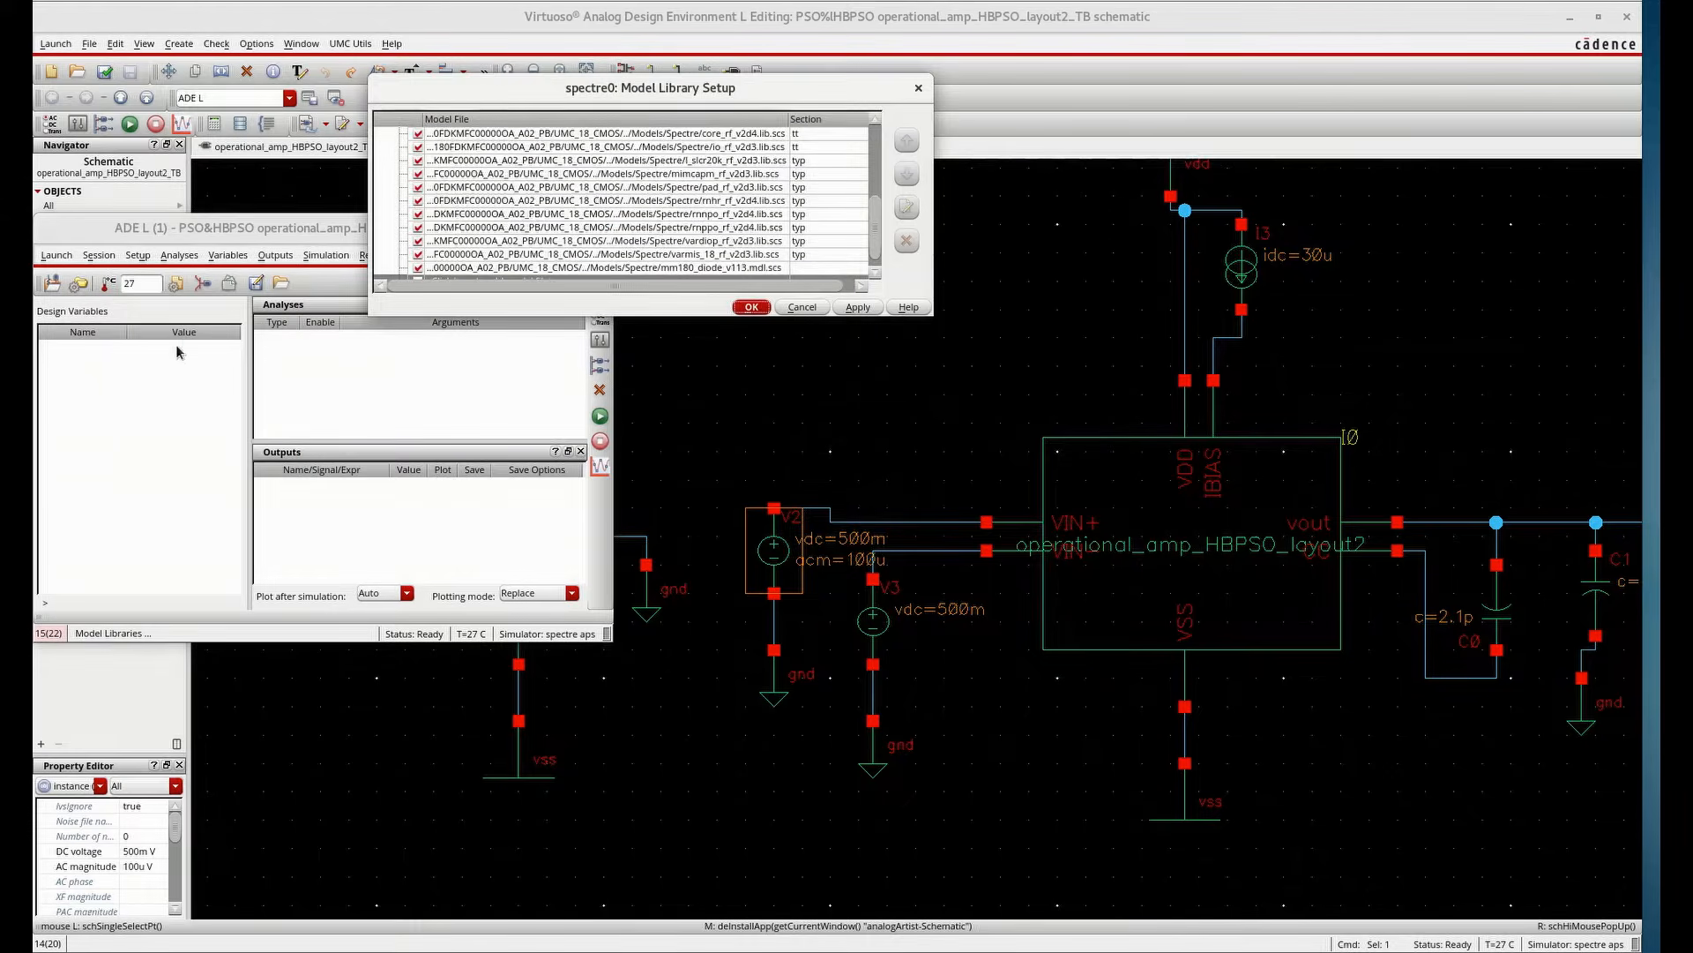
pyautogui.click(752, 308)
# Add a DC analysis with Save DC Operating Point enabled
pyautogui.click(179, 255)
pyautogui.click(192, 269)
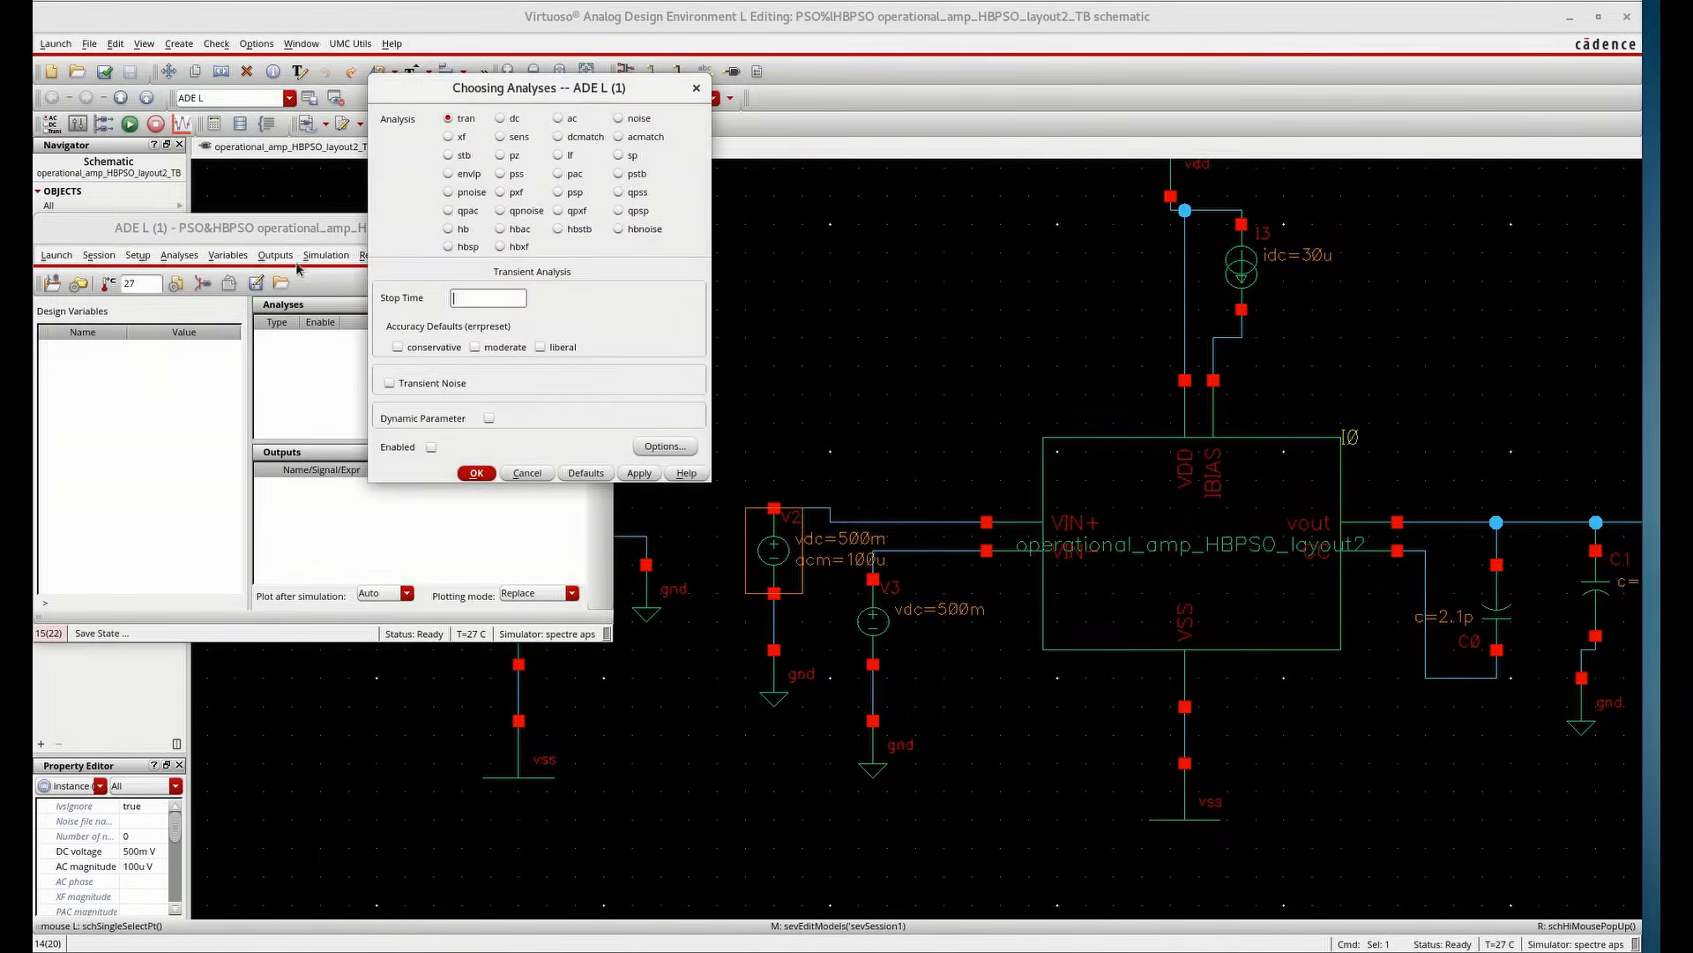
pyautogui.click(500, 119)
pyautogui.click(531, 292)
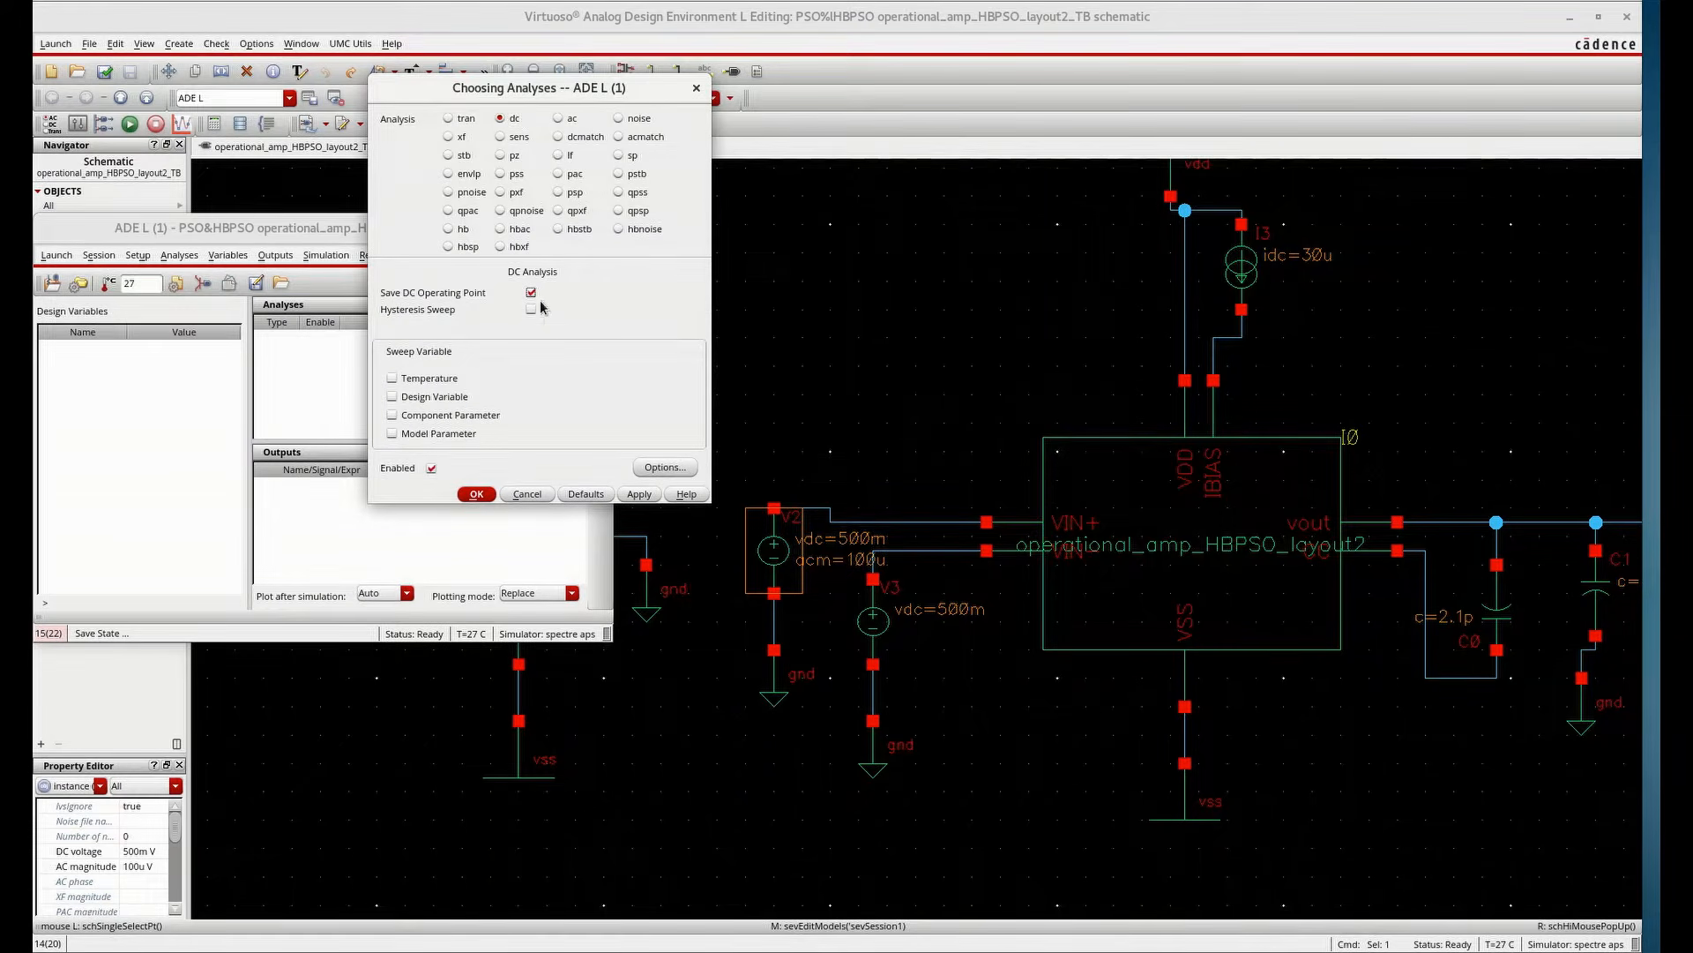
pyautogui.click(641, 495)
# Add an AC analysis sweeping frequency from 1 to 100M with 100 logarithmic points per decade
pyautogui.click(558, 118)
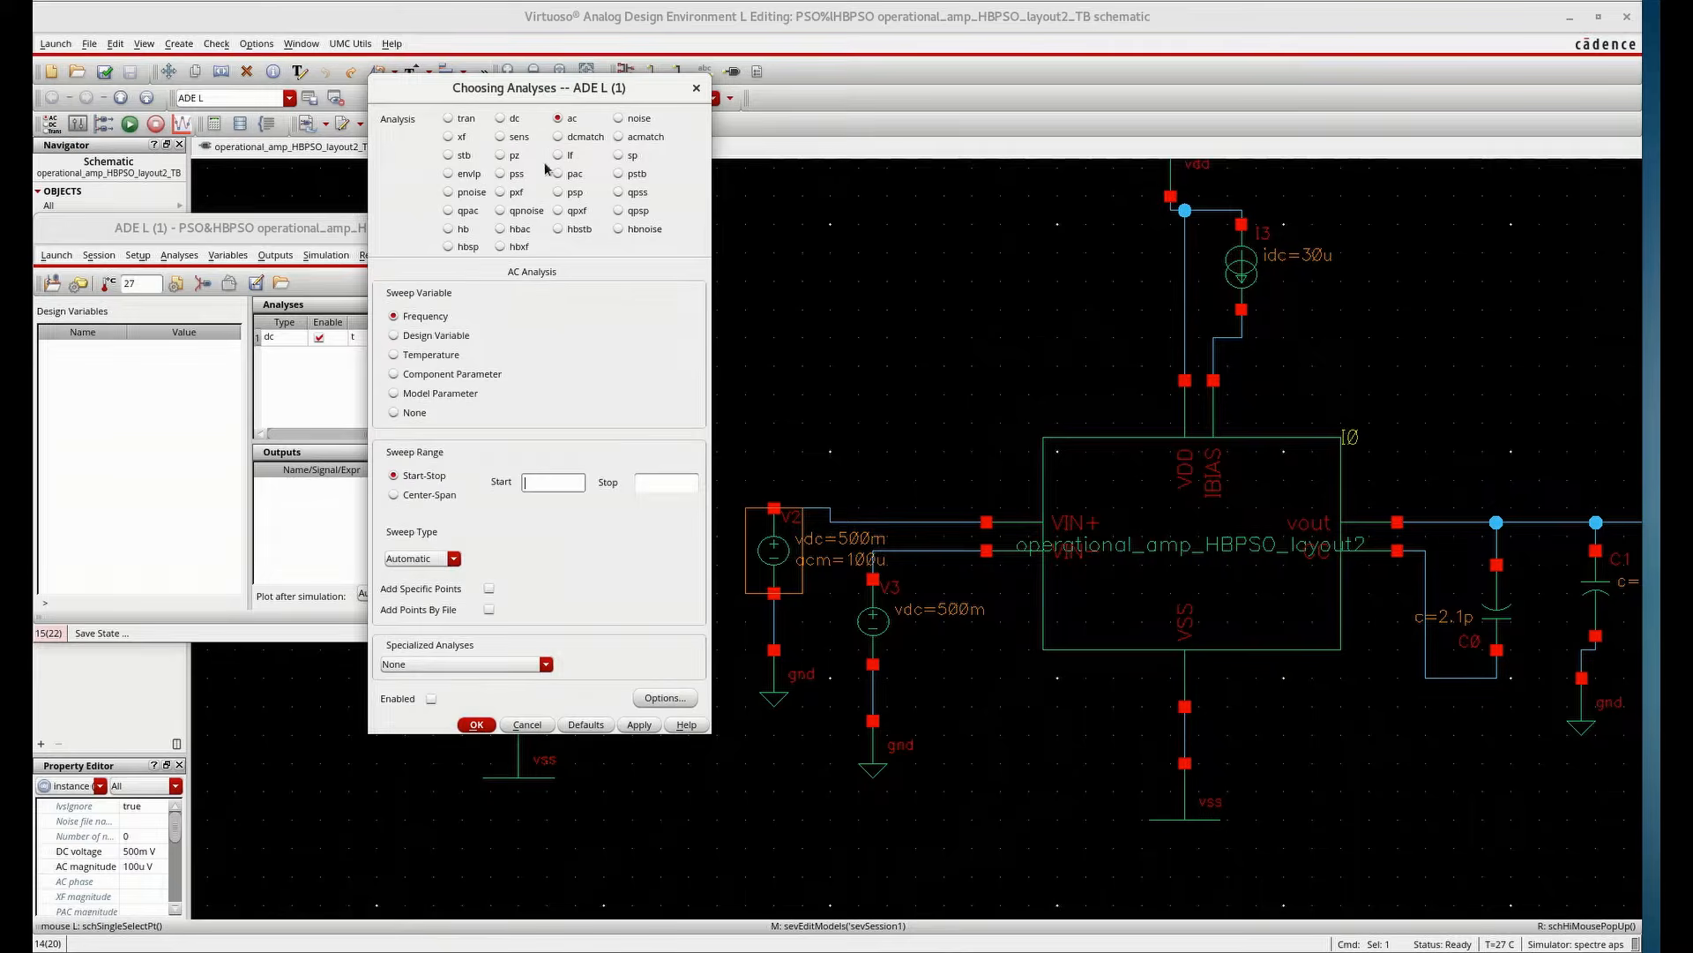
pyautogui.click(650, 484)
pyautogui.write('100M')
pyautogui.click(453, 559)
pyautogui.click(436, 587)
pyautogui.write('100')
pyautogui.click(481, 726)
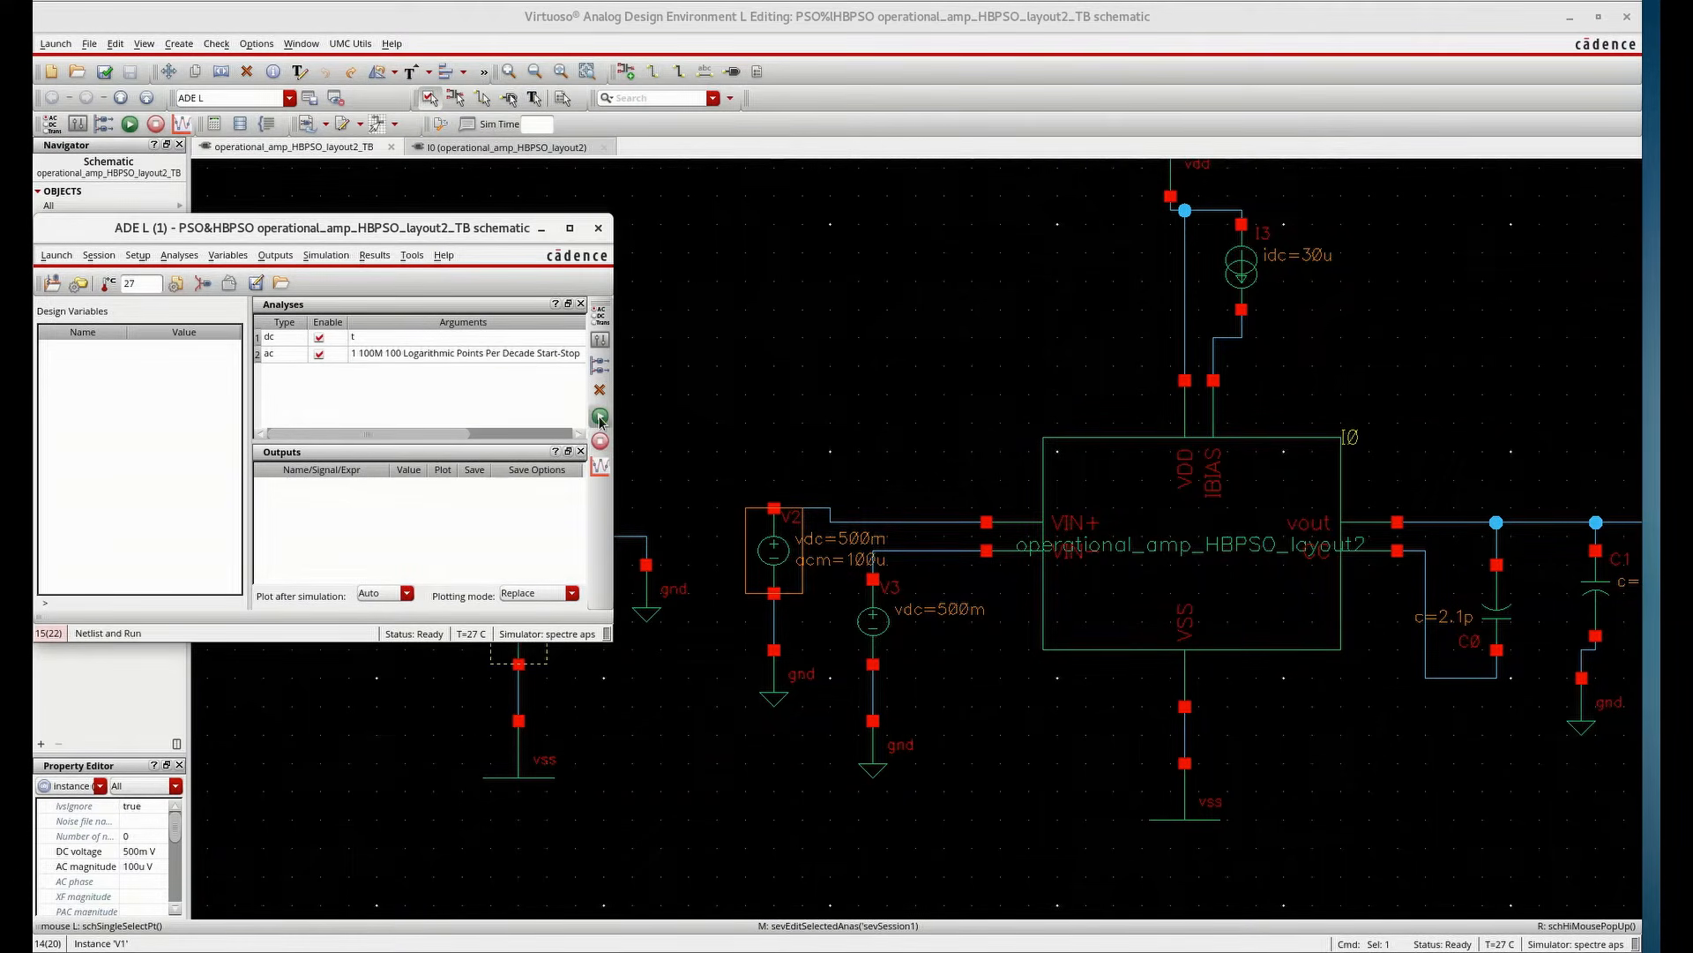
# Run the simulation and plot the AC gain and phase of VOUT relative to the VIN+ net
pyautogui.click(600, 417)
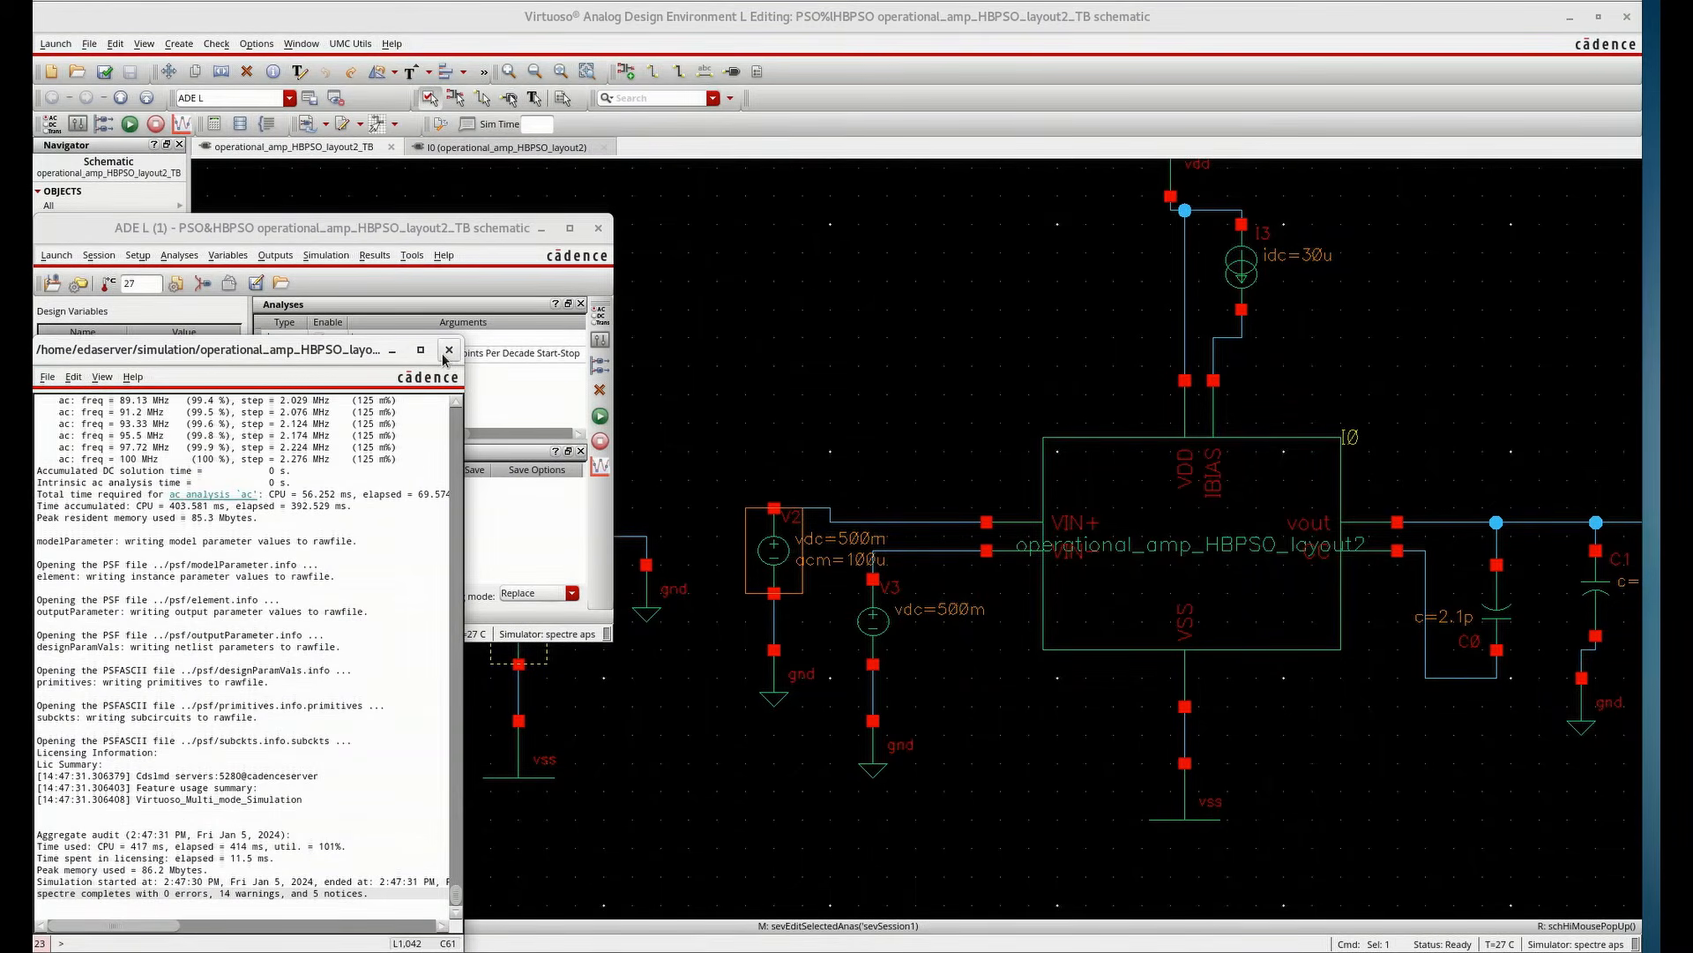
pyautogui.click(449, 349)
pyautogui.click(375, 255)
pyautogui.moveTo(381, 303)
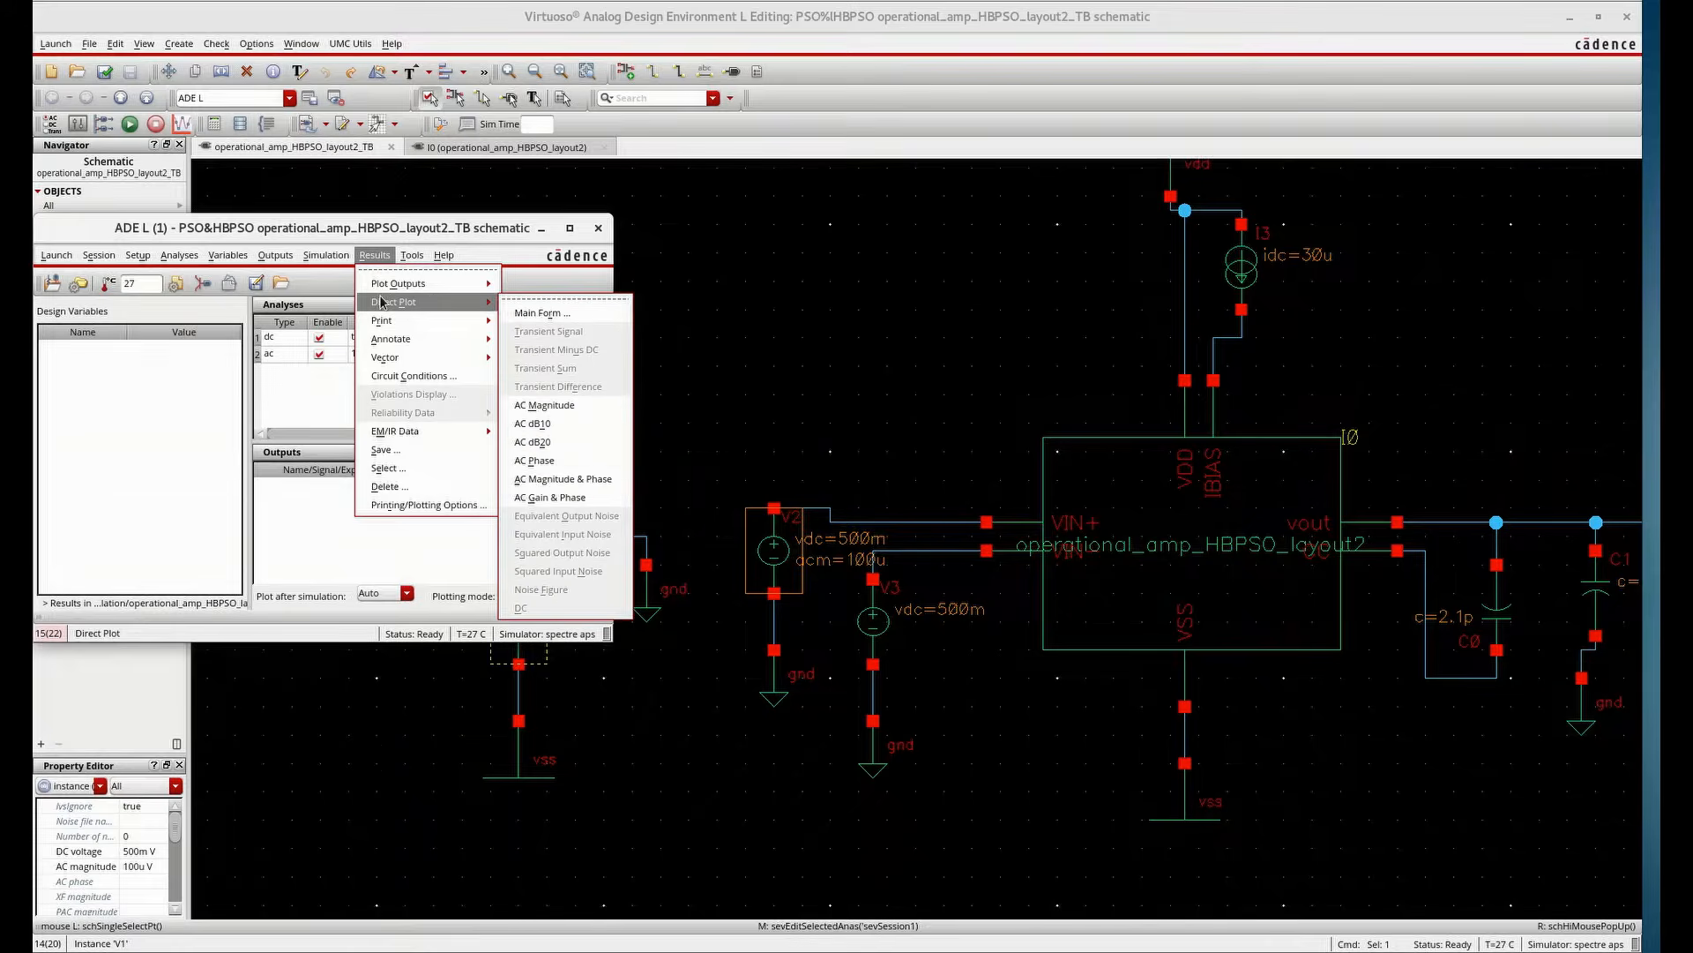
pyautogui.click(570, 500)
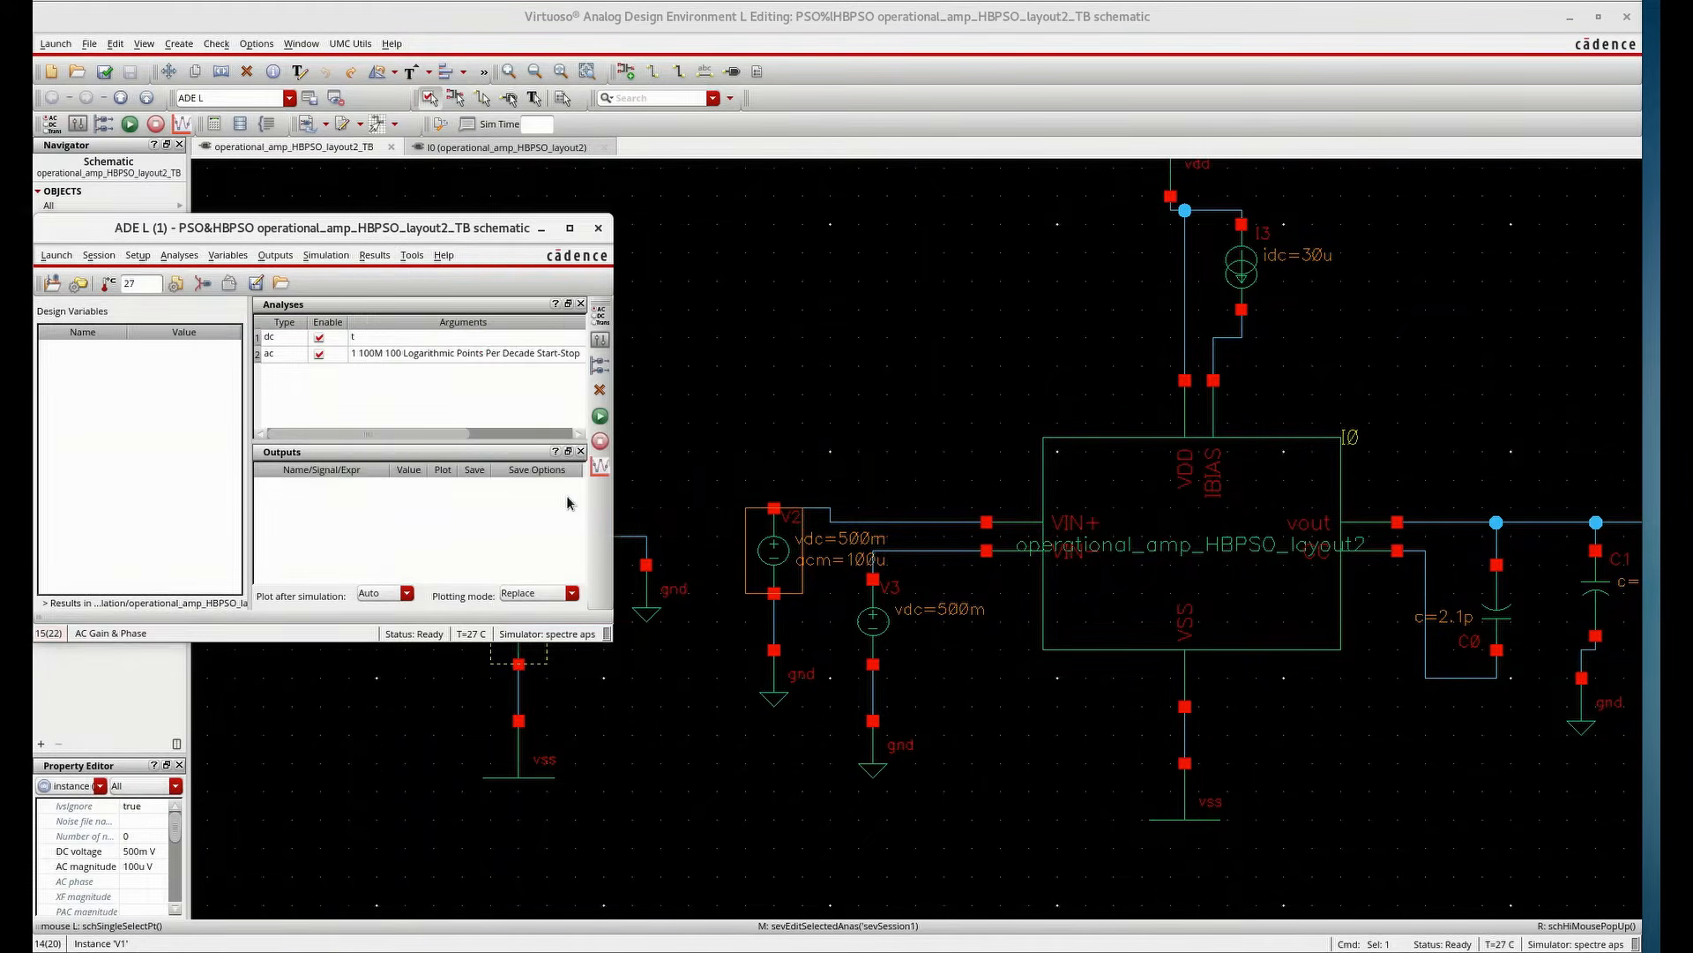
pyautogui.click(1519, 521)
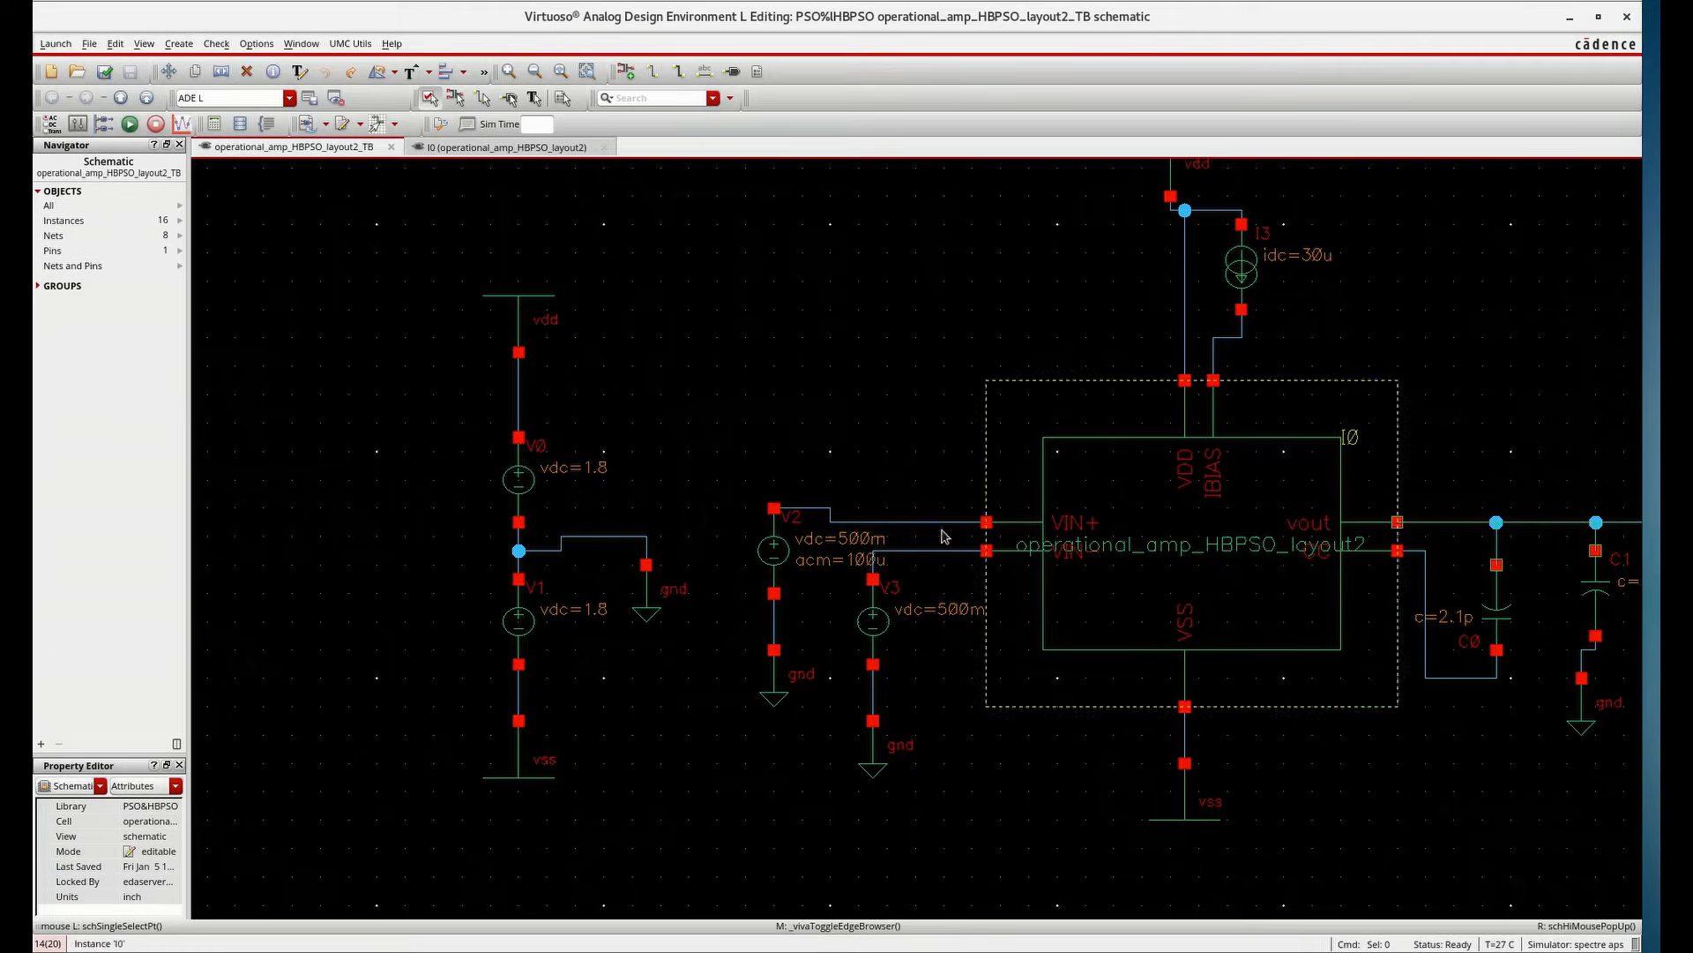
pyautogui.click(887, 524)
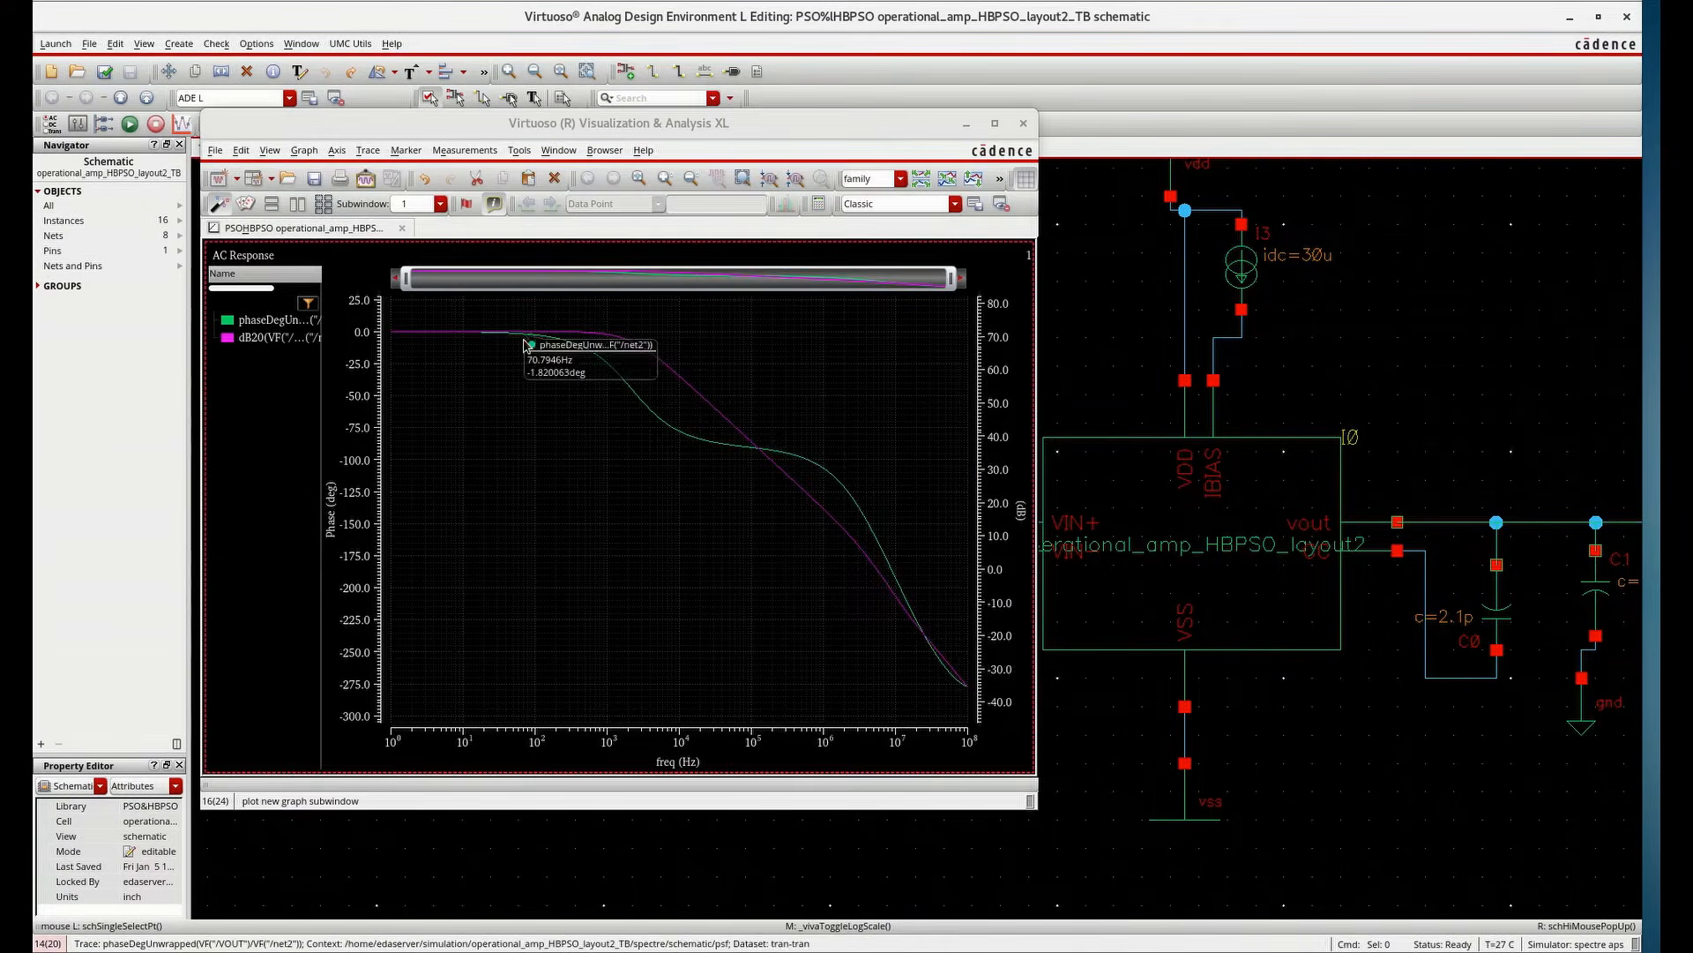
pyautogui.click(564, 334)
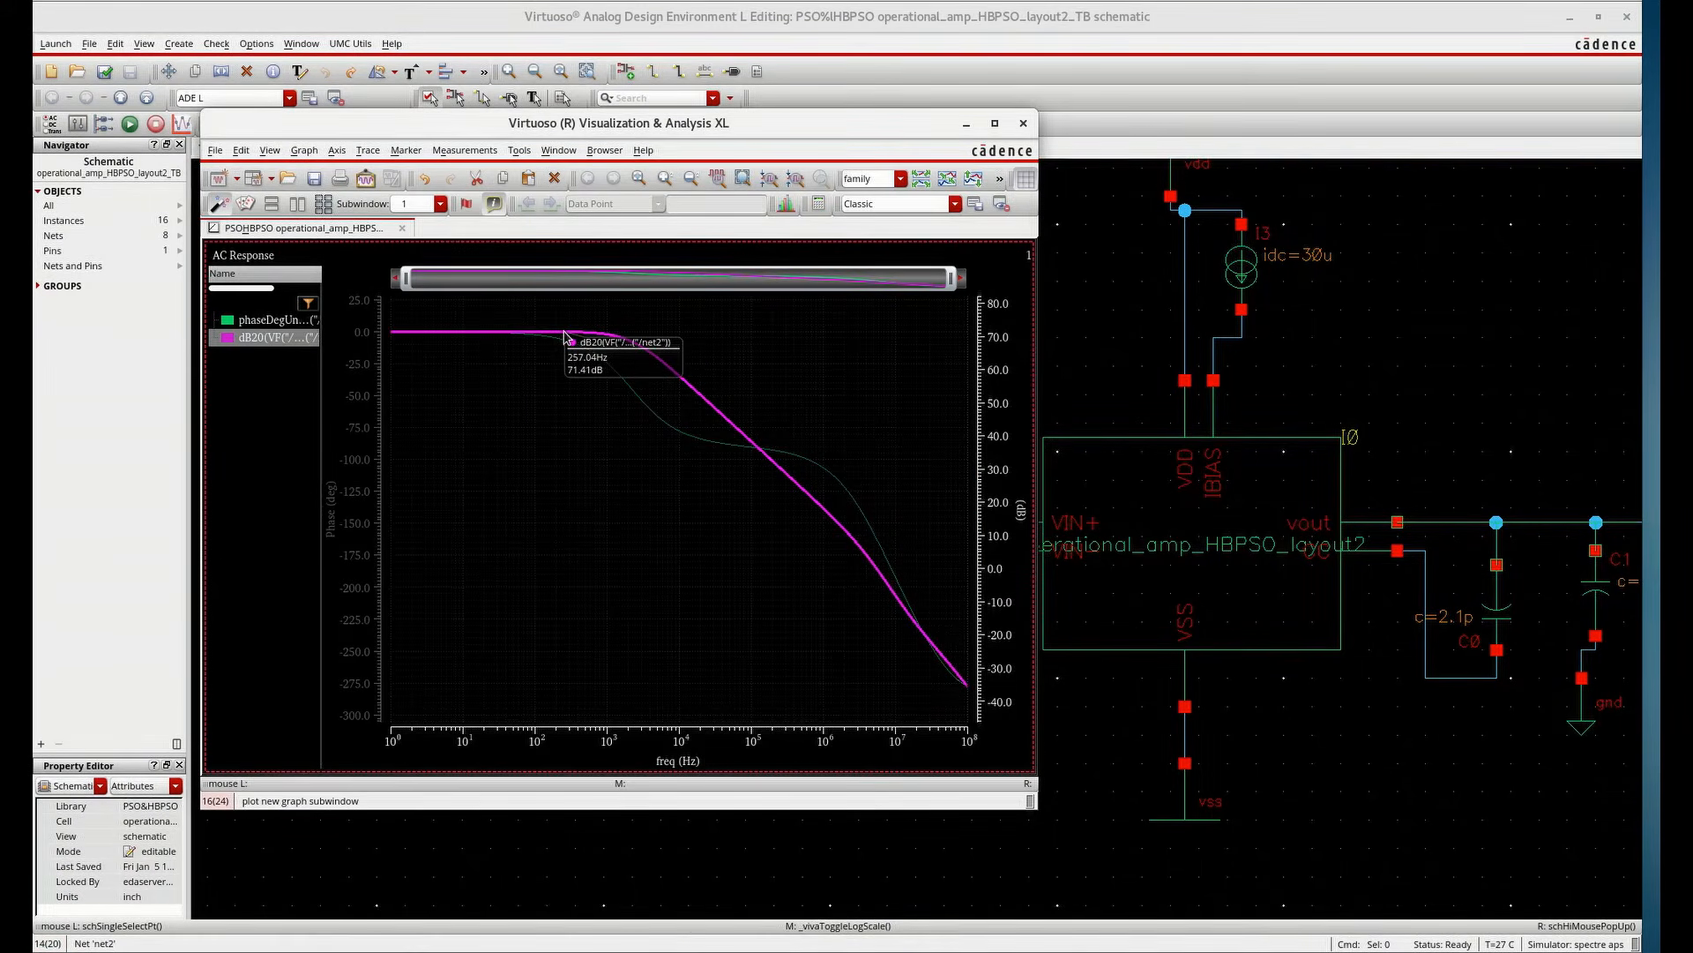
pyautogui.click(1024, 124)
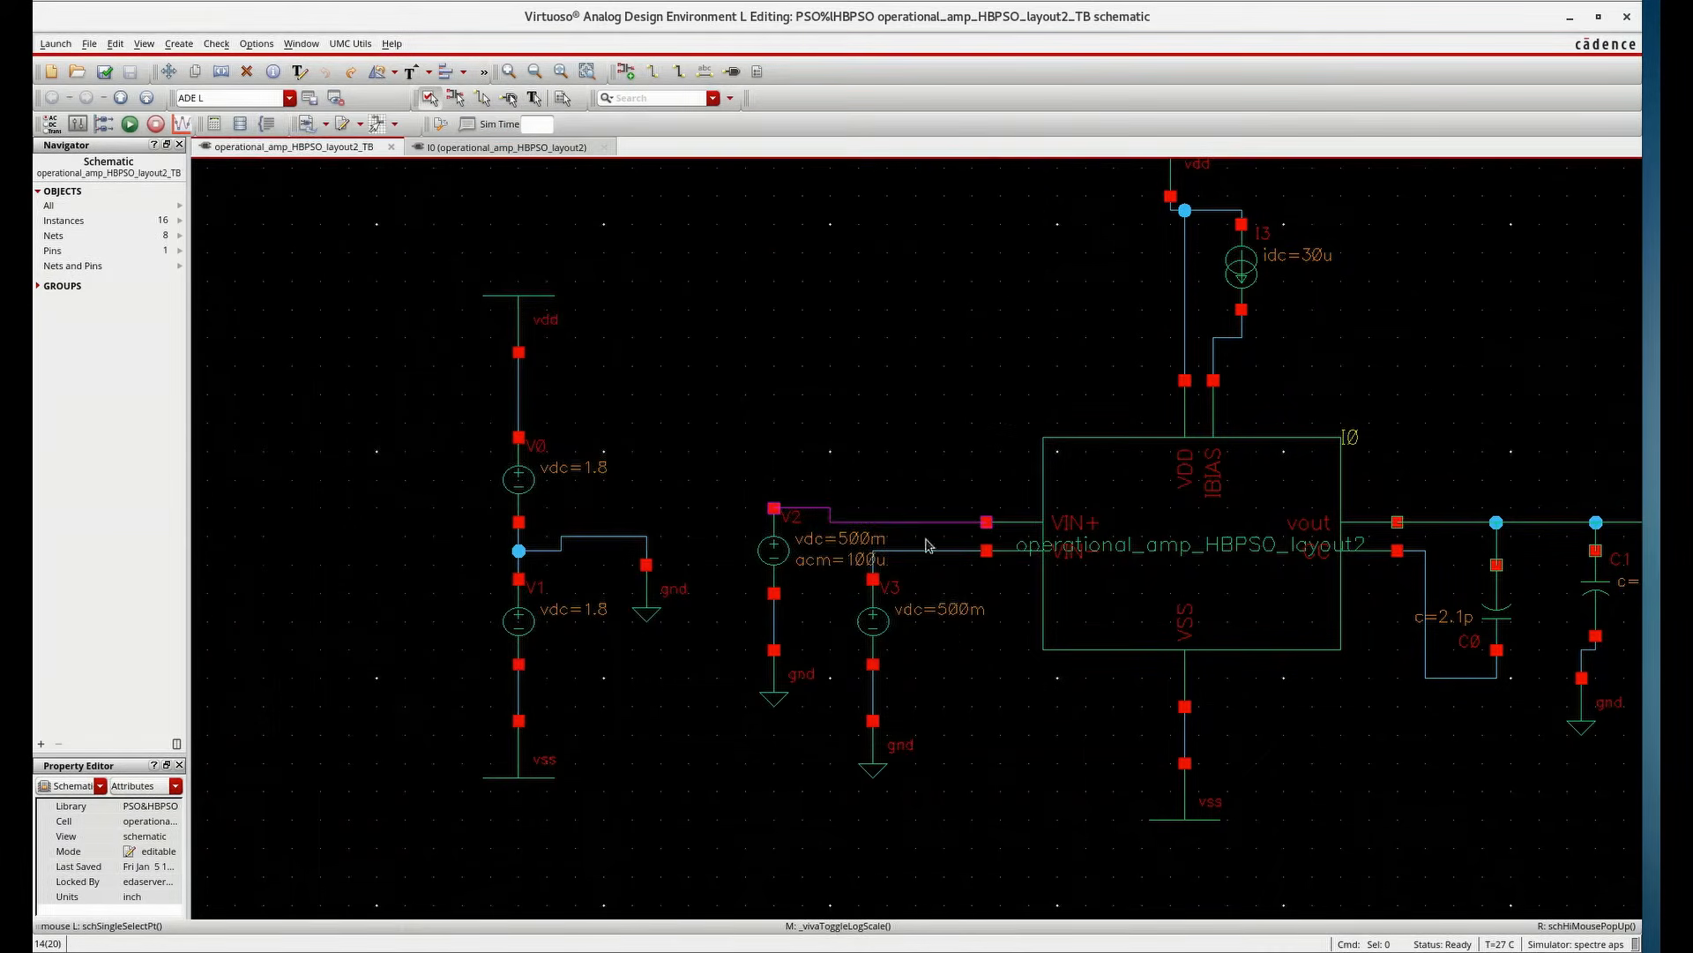
# Add av_extracted at the start of the switch view list in the environment options
pyautogui.hotkey('alt', 'Tab')
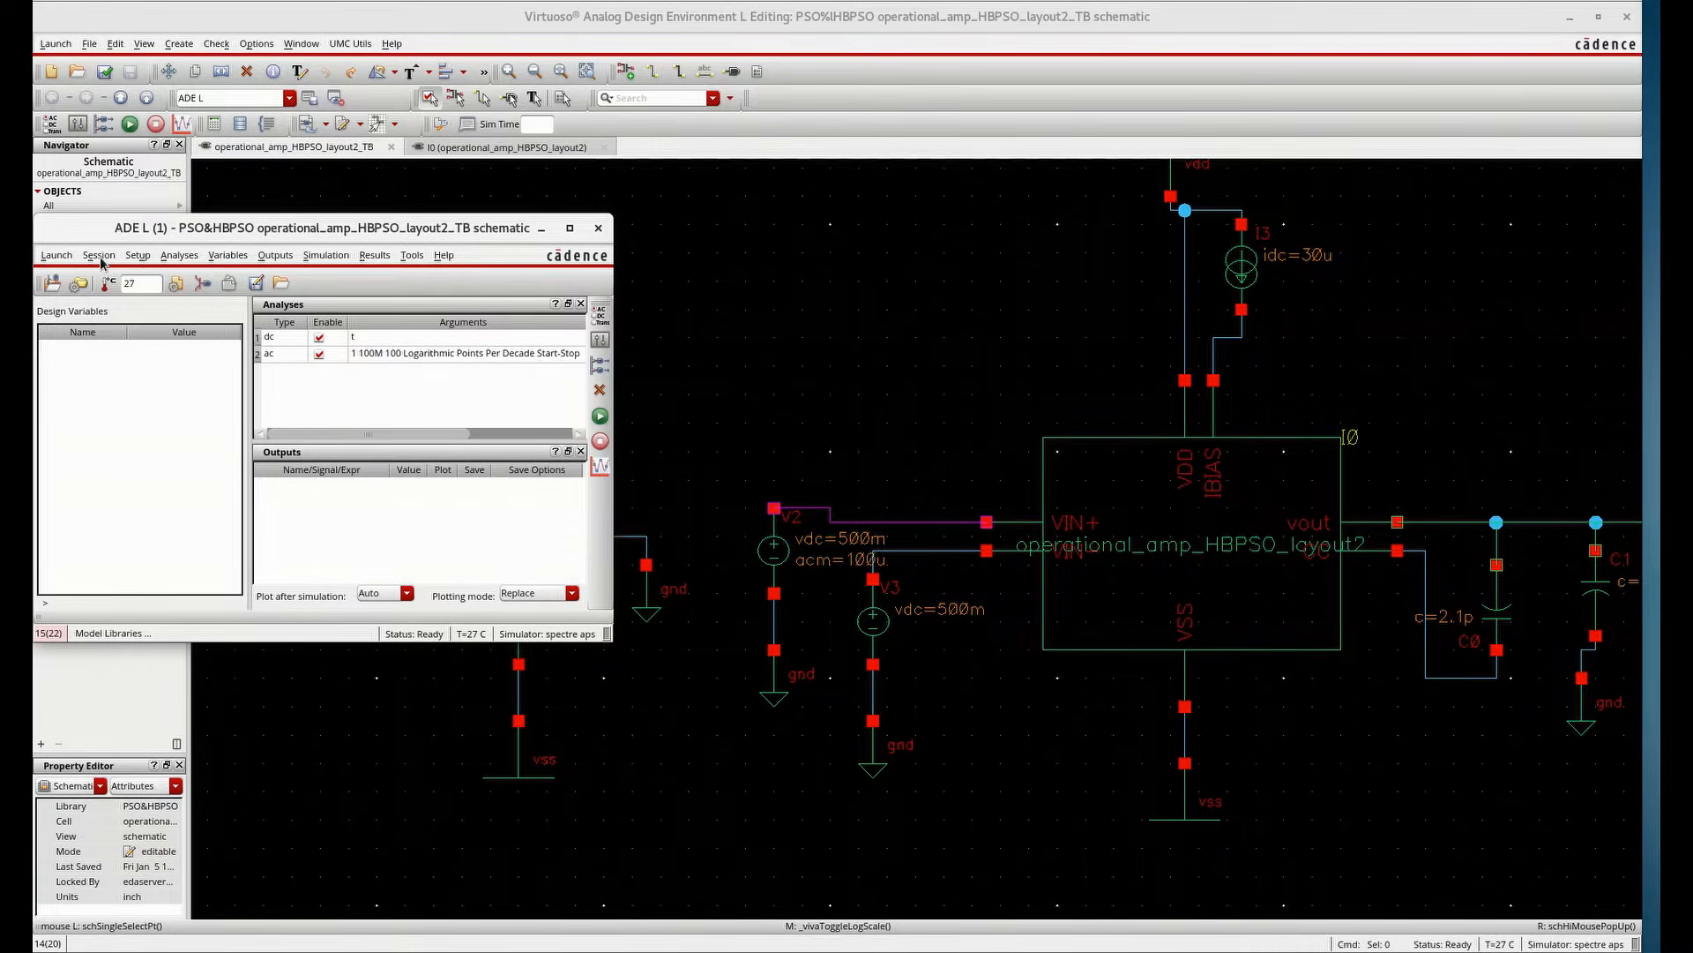
pyautogui.click(139, 258)
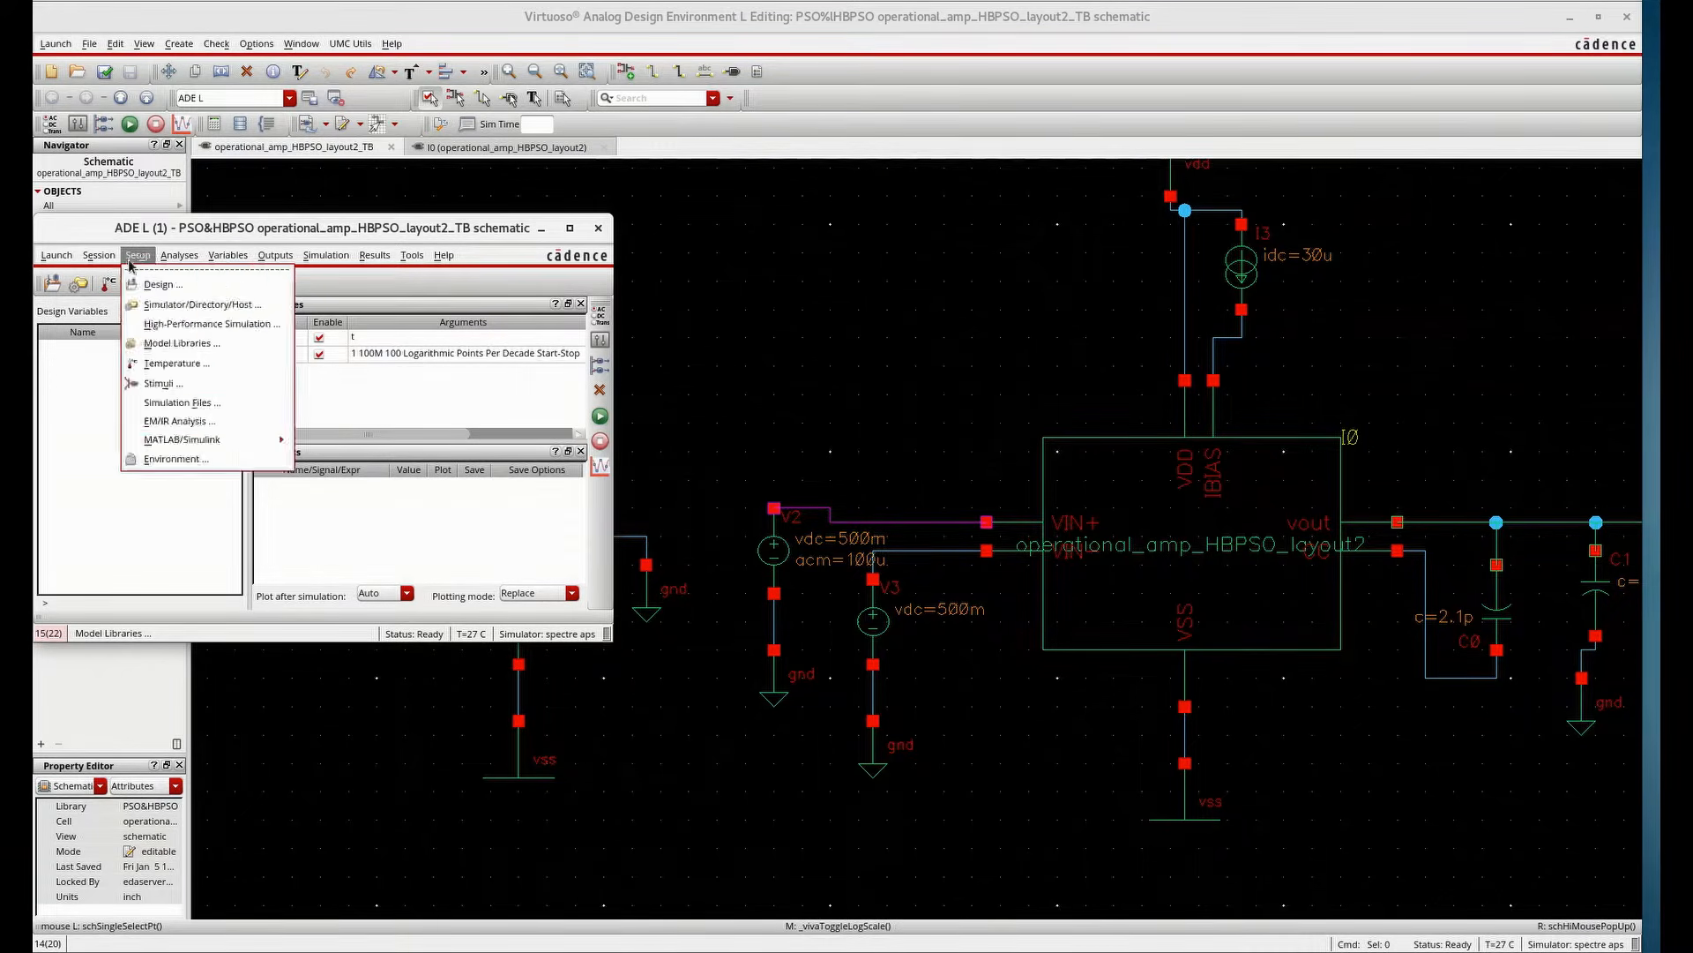
pyautogui.click(173, 461)
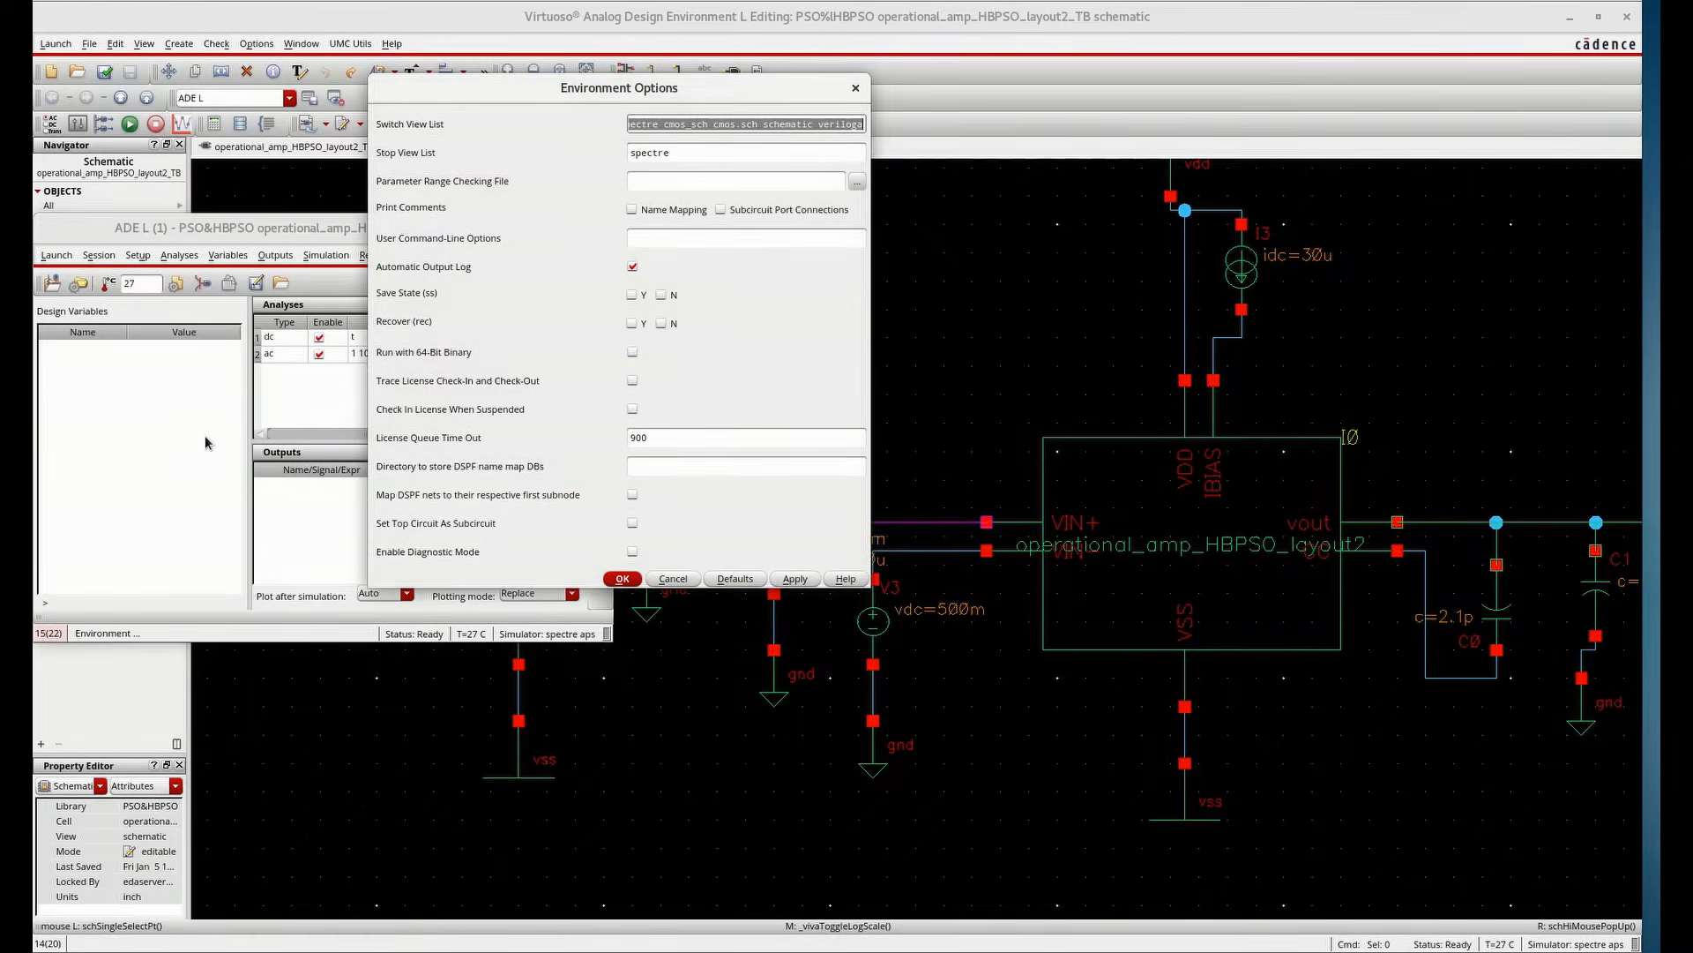
pyautogui.moveTo(650, 123); pyautogui.dragTo(596, 122)
pyautogui.click(628, 127)
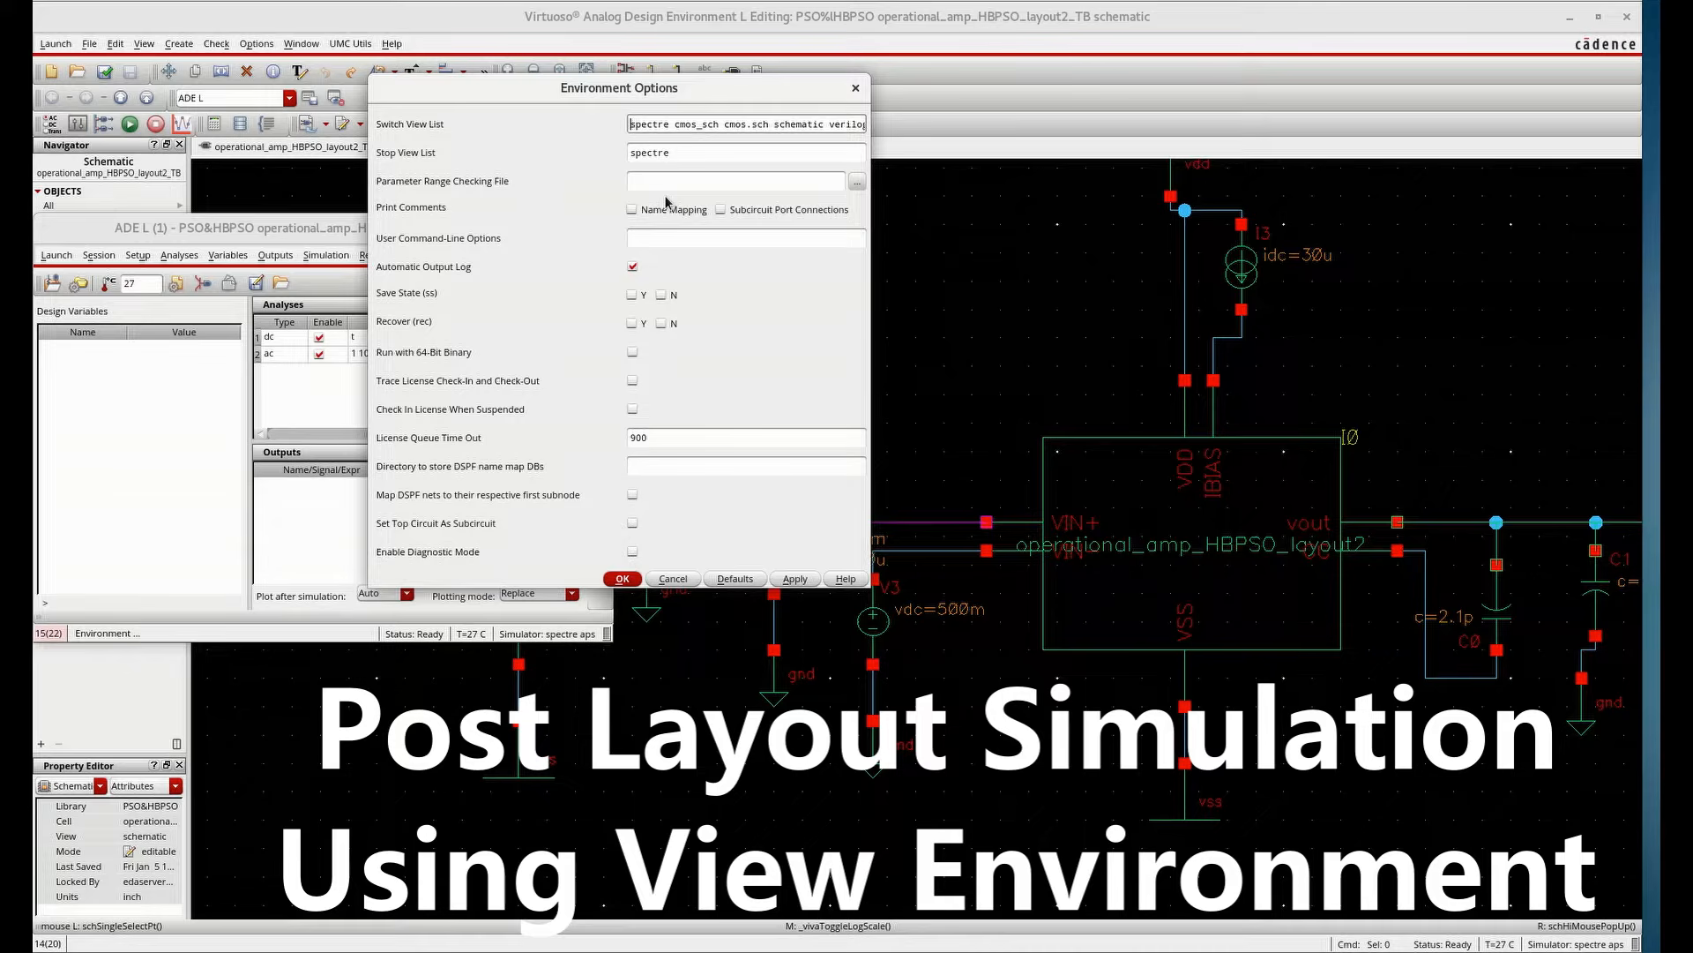
pyautogui.write('av_')
pyautogui.write('extracte')
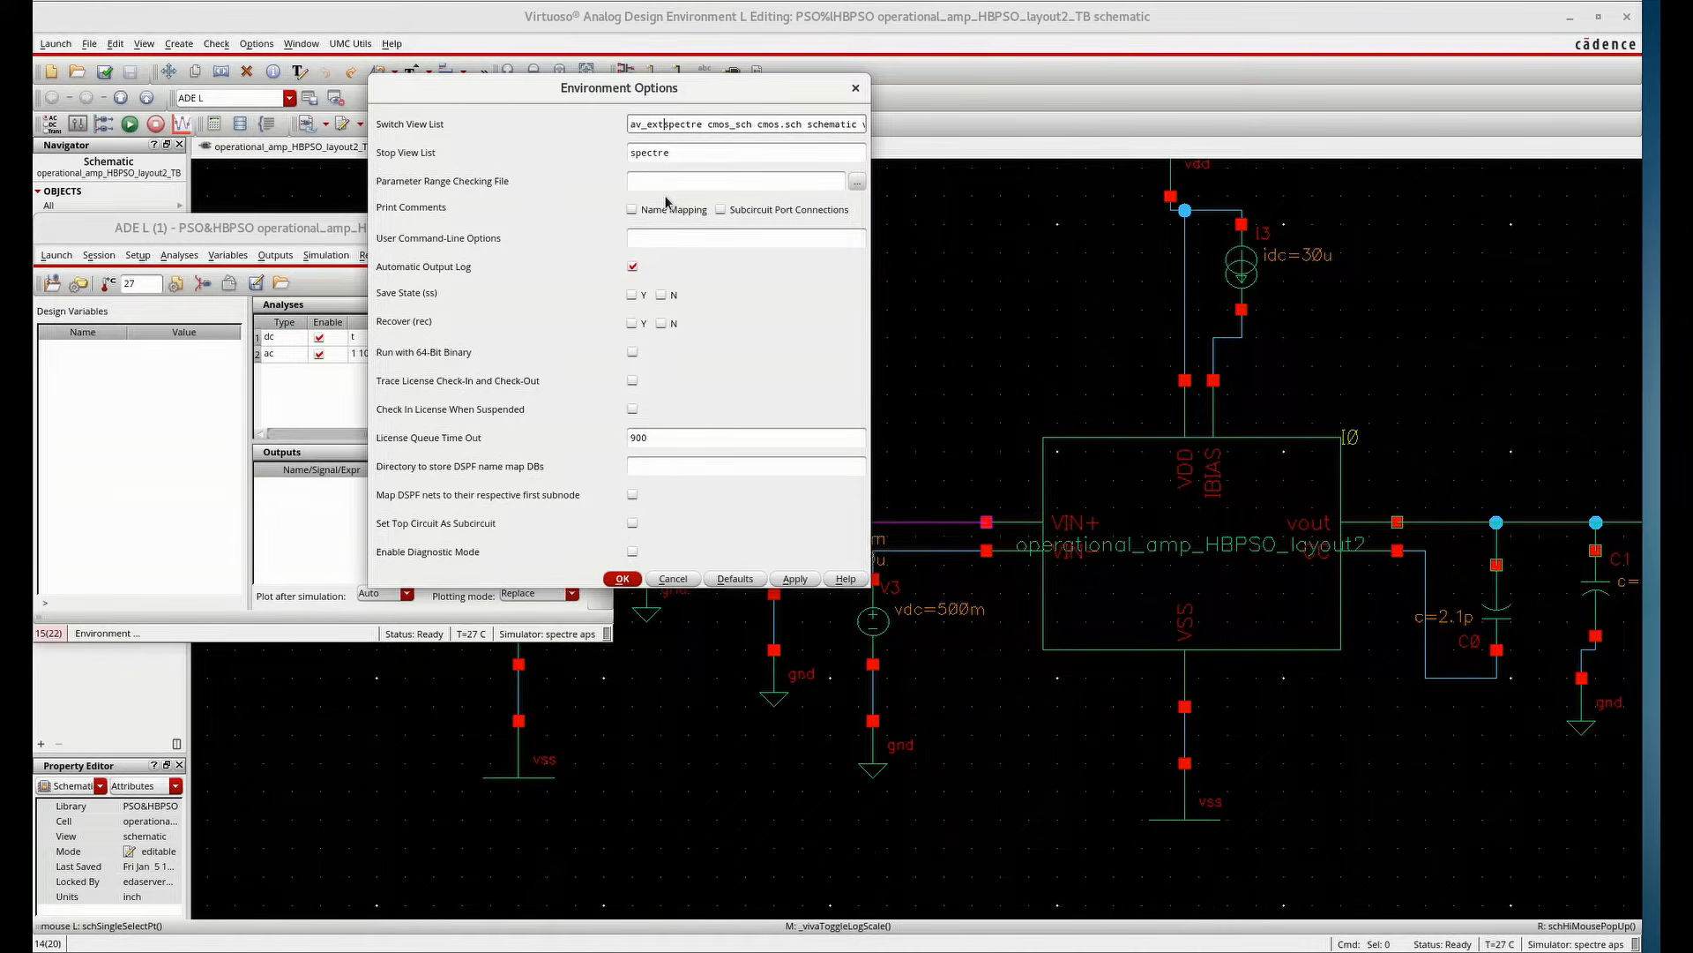
pyautogui.write('d')
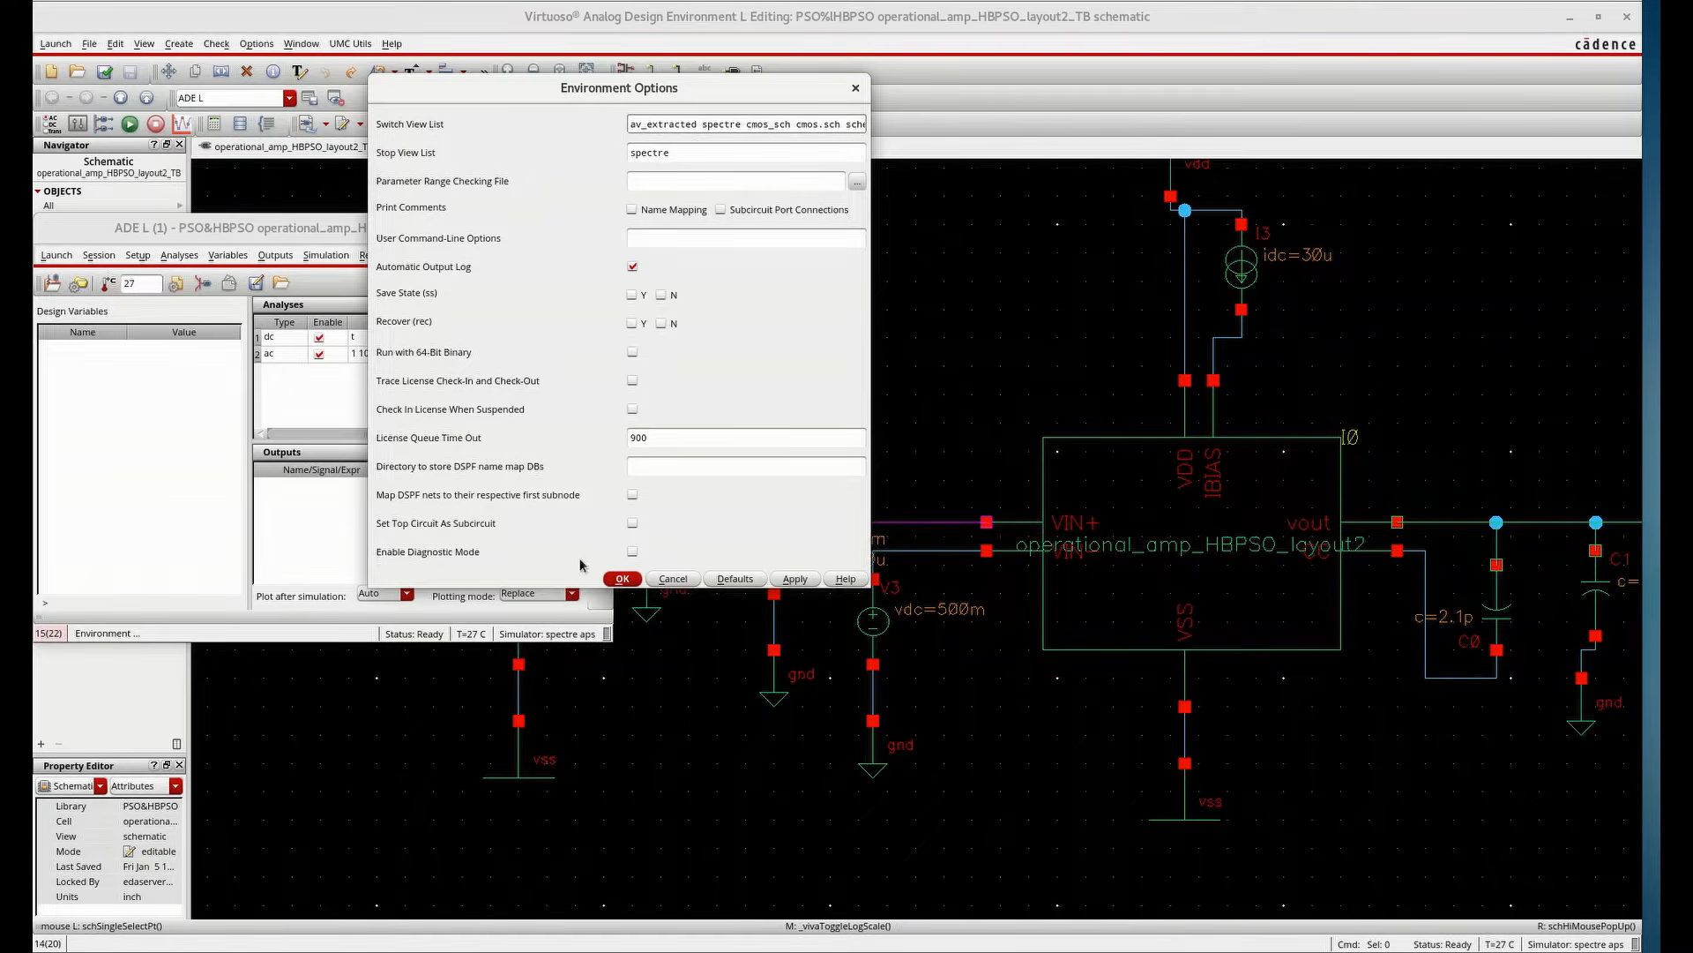
# Confirm the environment options, run the simulation with the extracted view, and review the simulation log
pyautogui.click(622, 578)
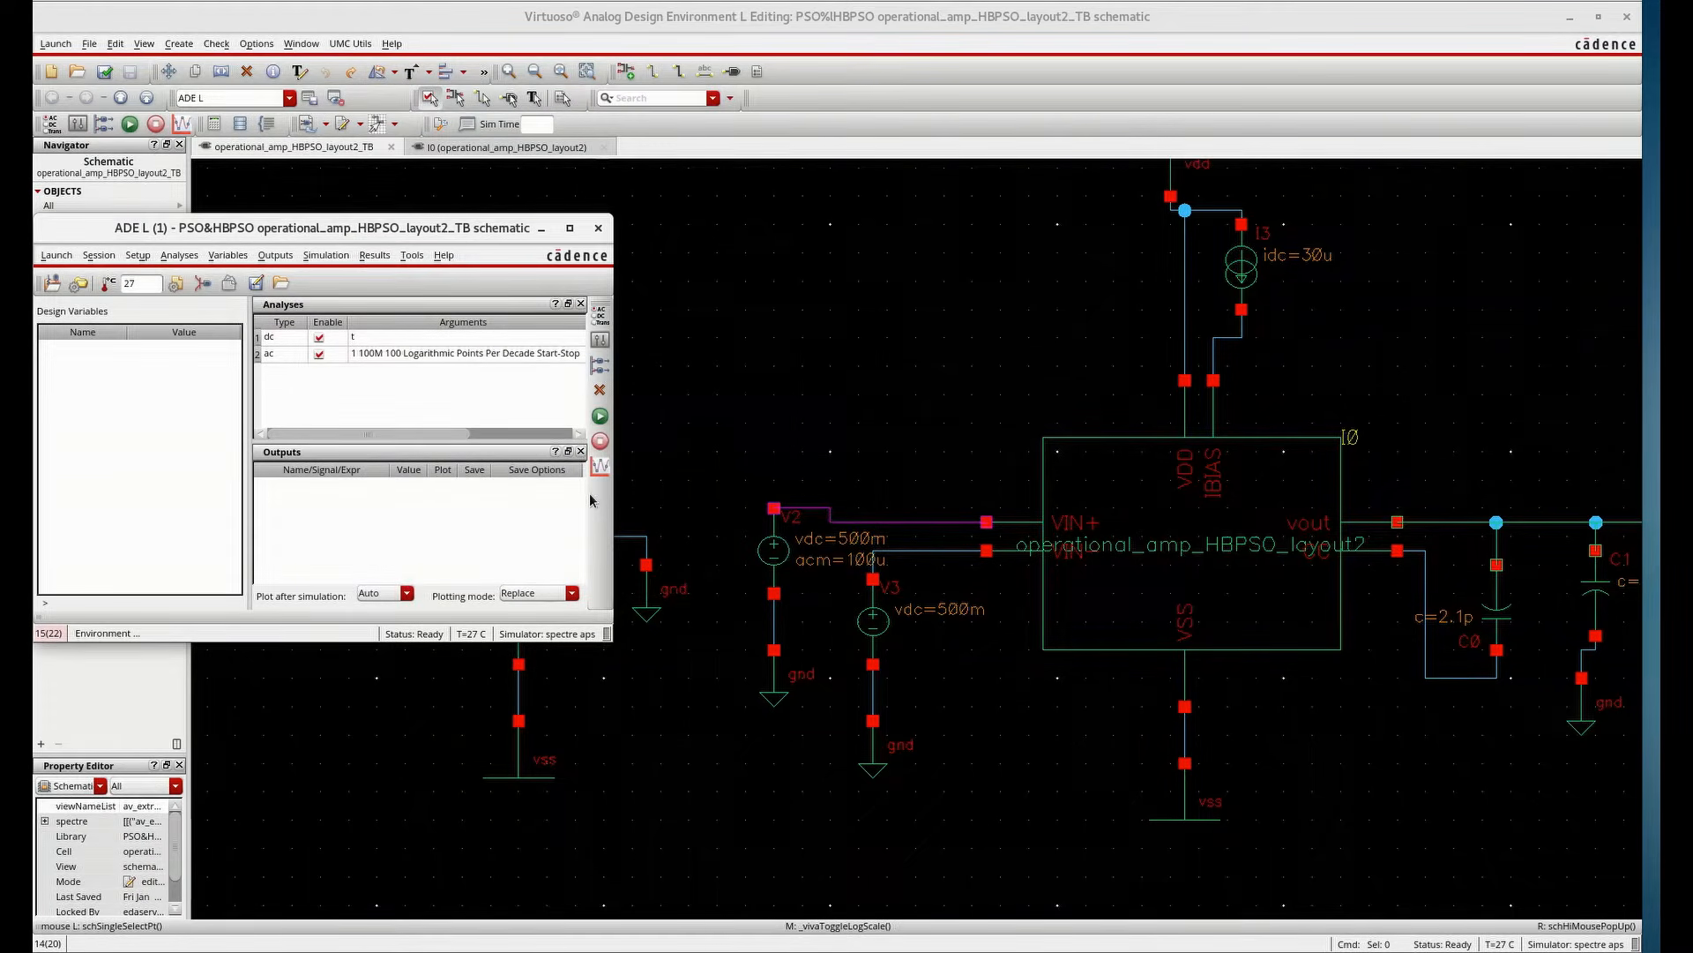
pyautogui.click(606, 427)
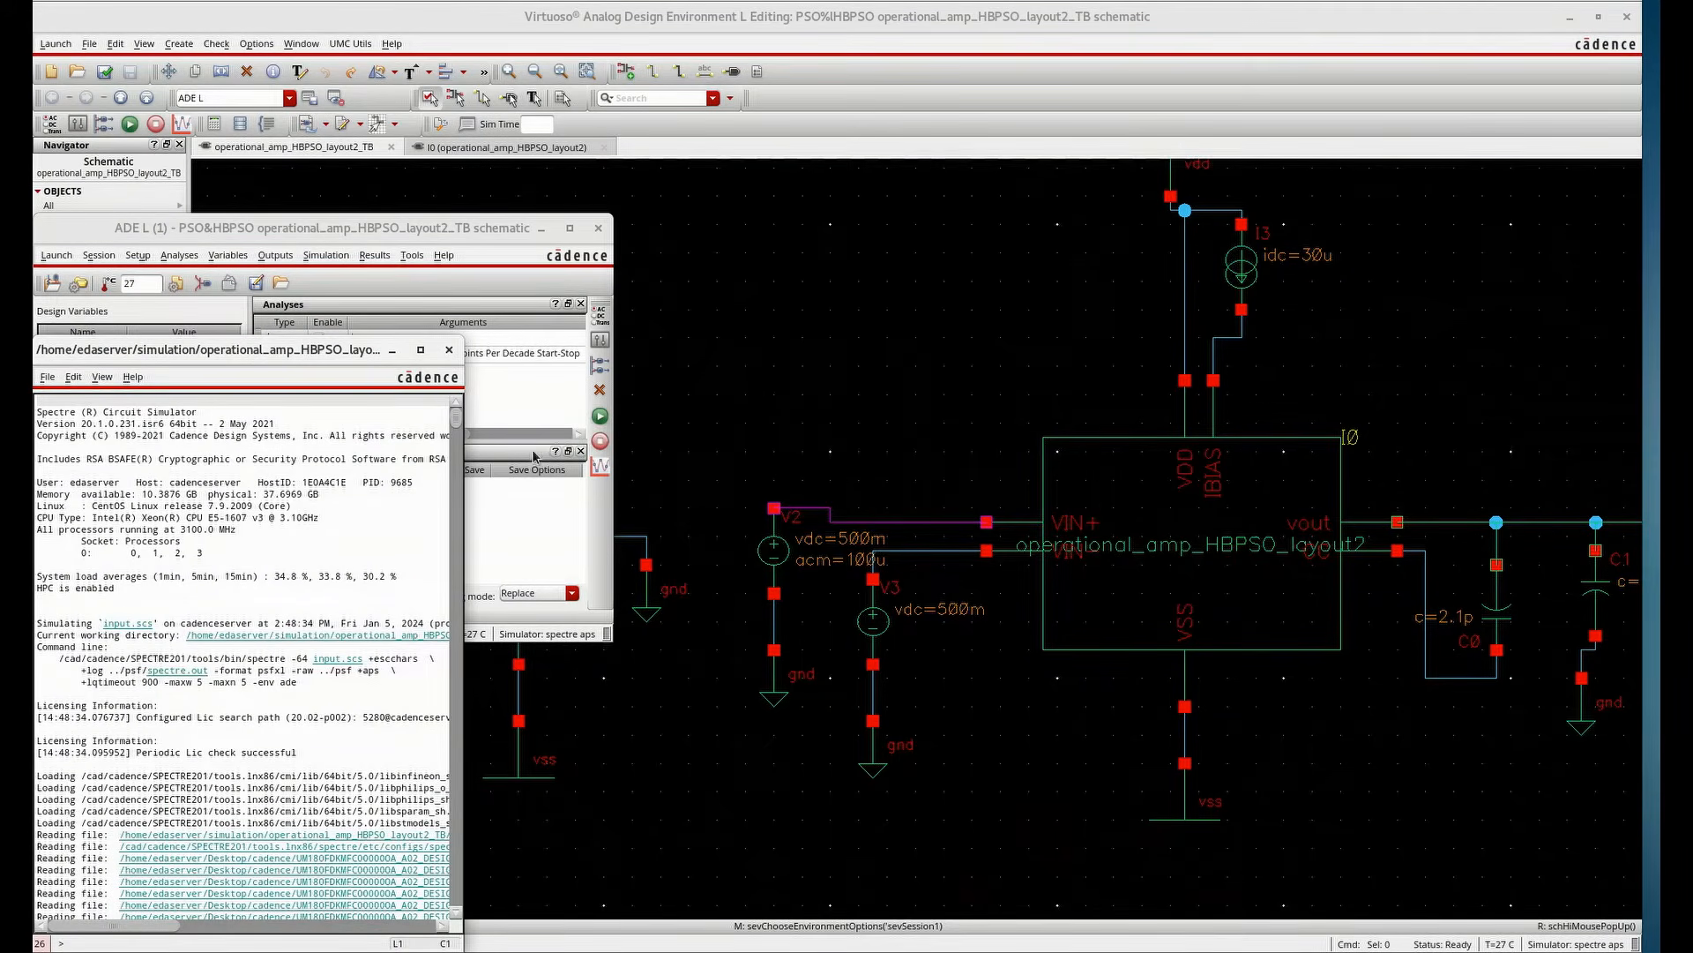
pyautogui.scroll(-15, 388, 662)
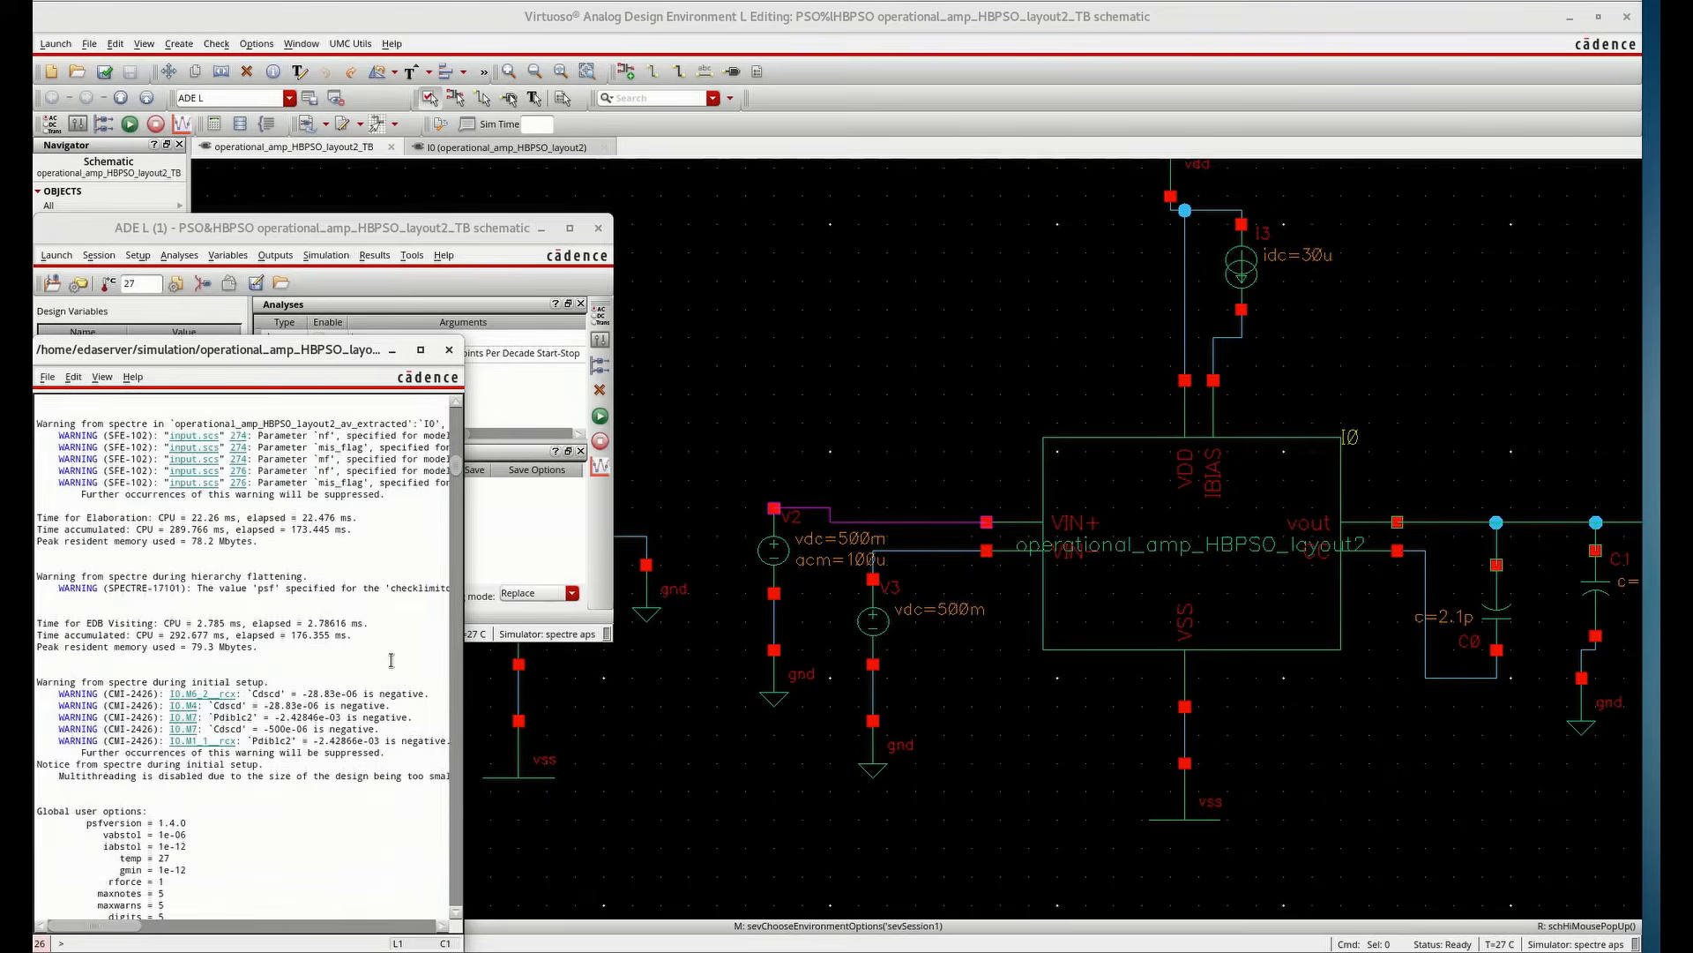
pyautogui.scroll(-20, 388, 662)
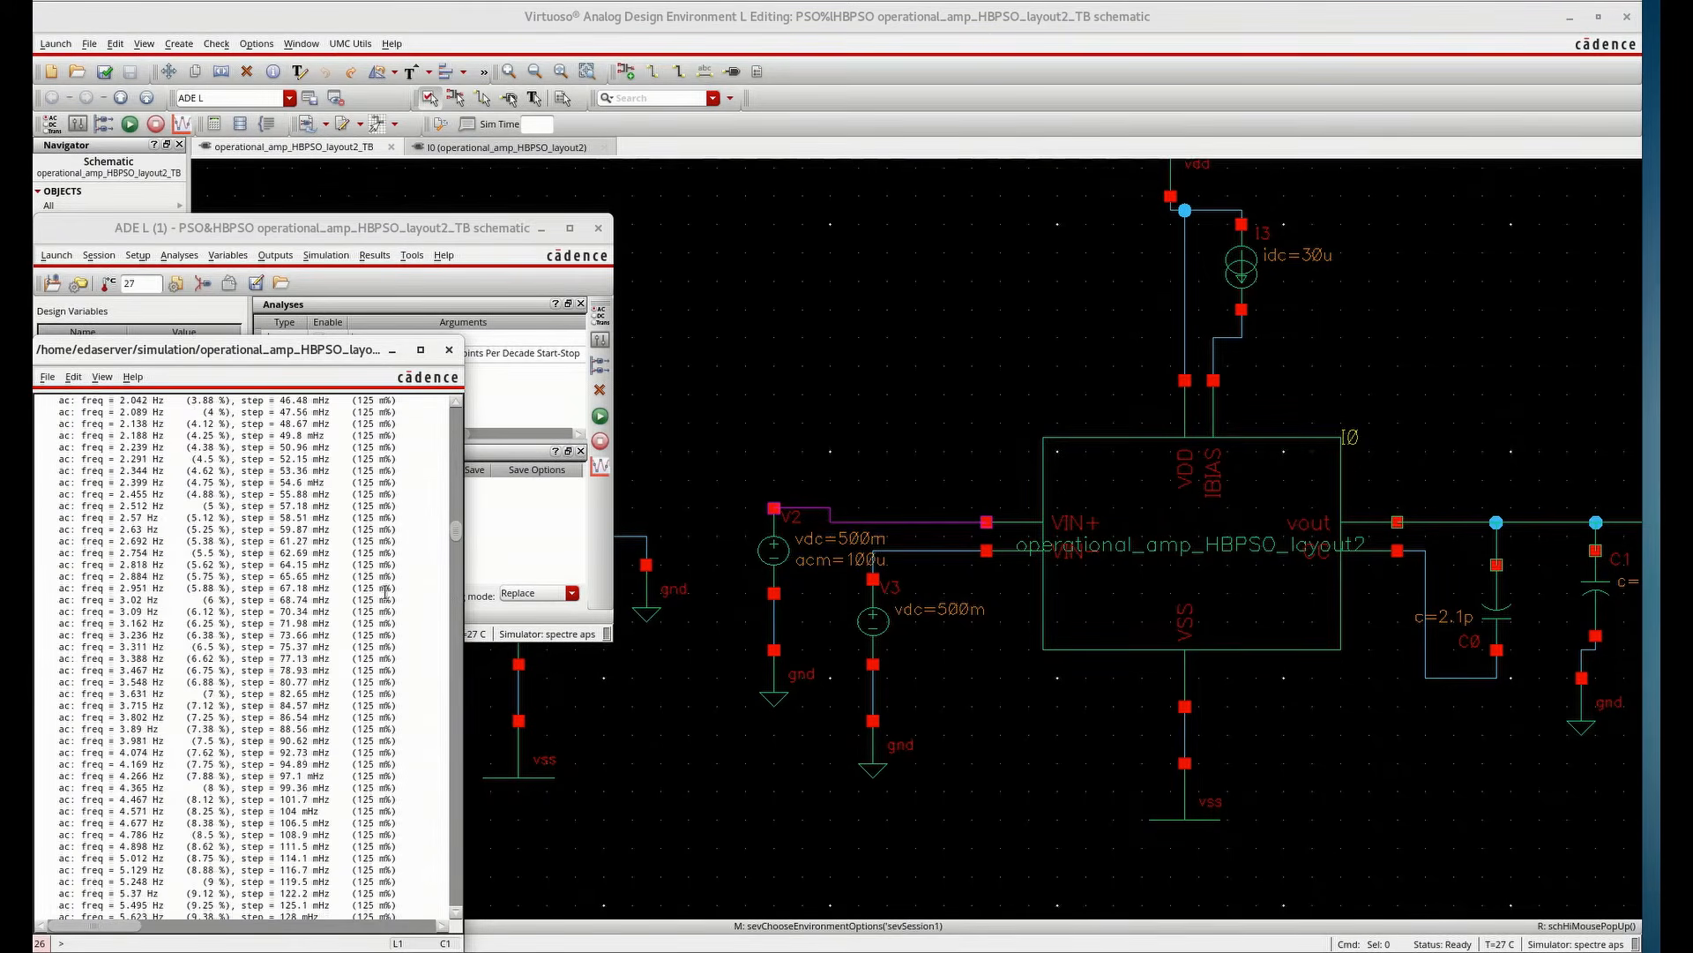
pyautogui.click(446, 350)
# Plot the AC gain and phase of VOUT relative to the VIN+ net, highlight the gain trace, and close the plot
pyautogui.click(374, 255)
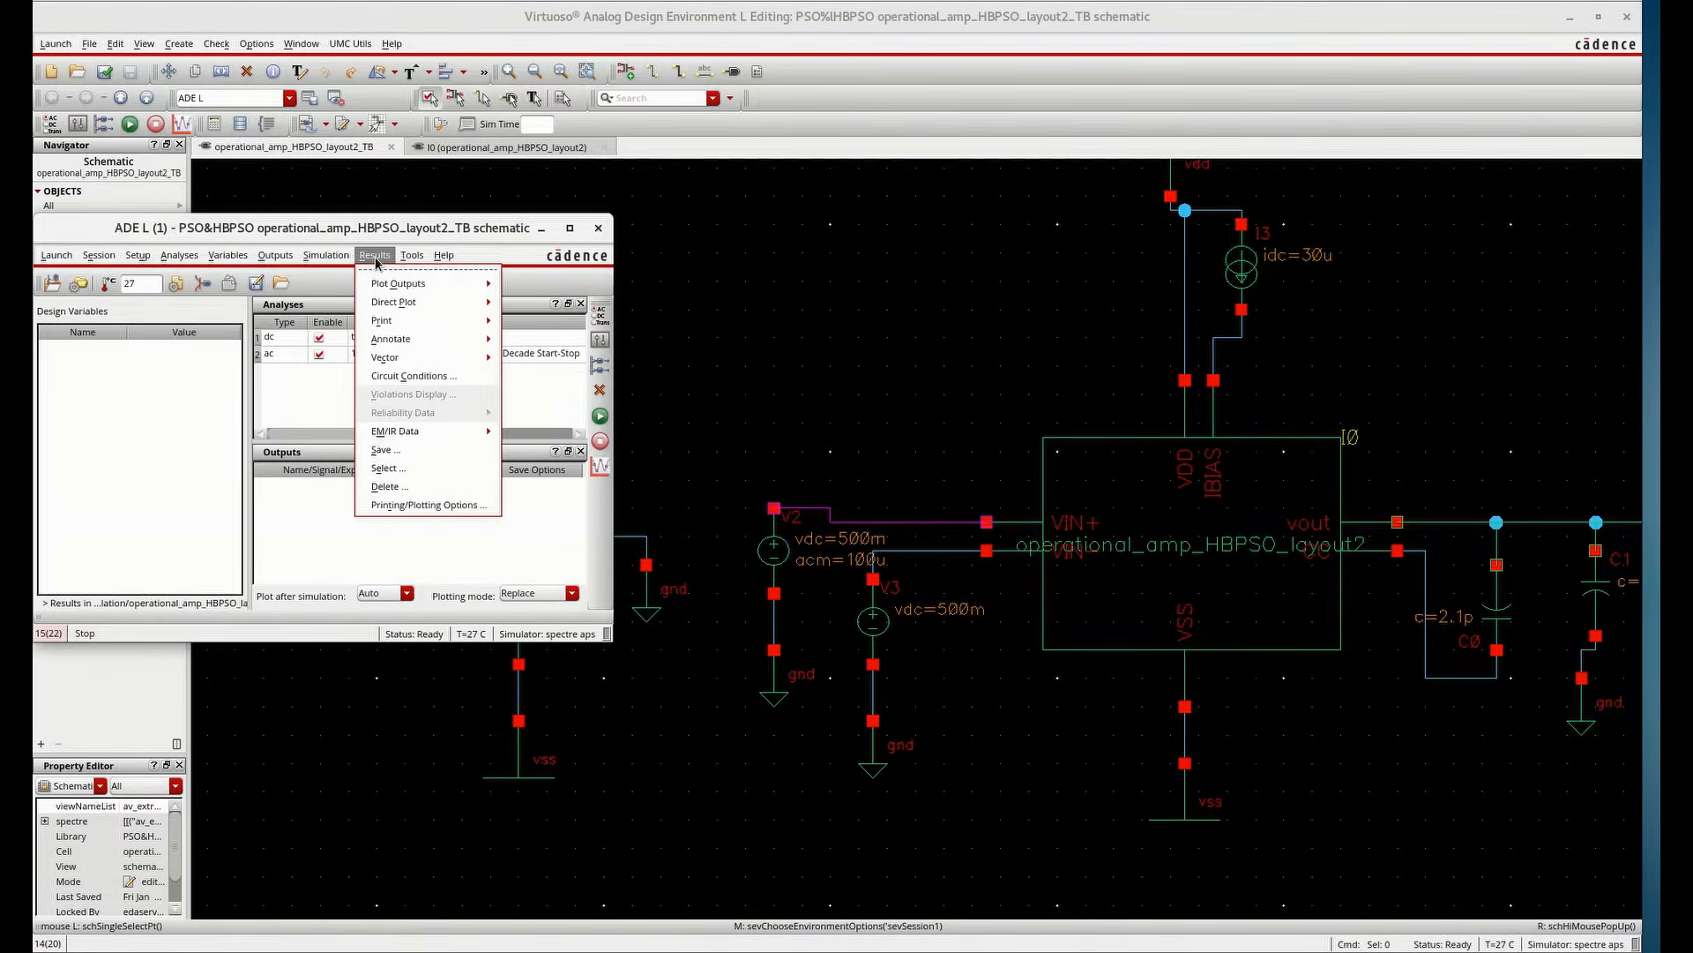
pyautogui.moveTo(389, 306)
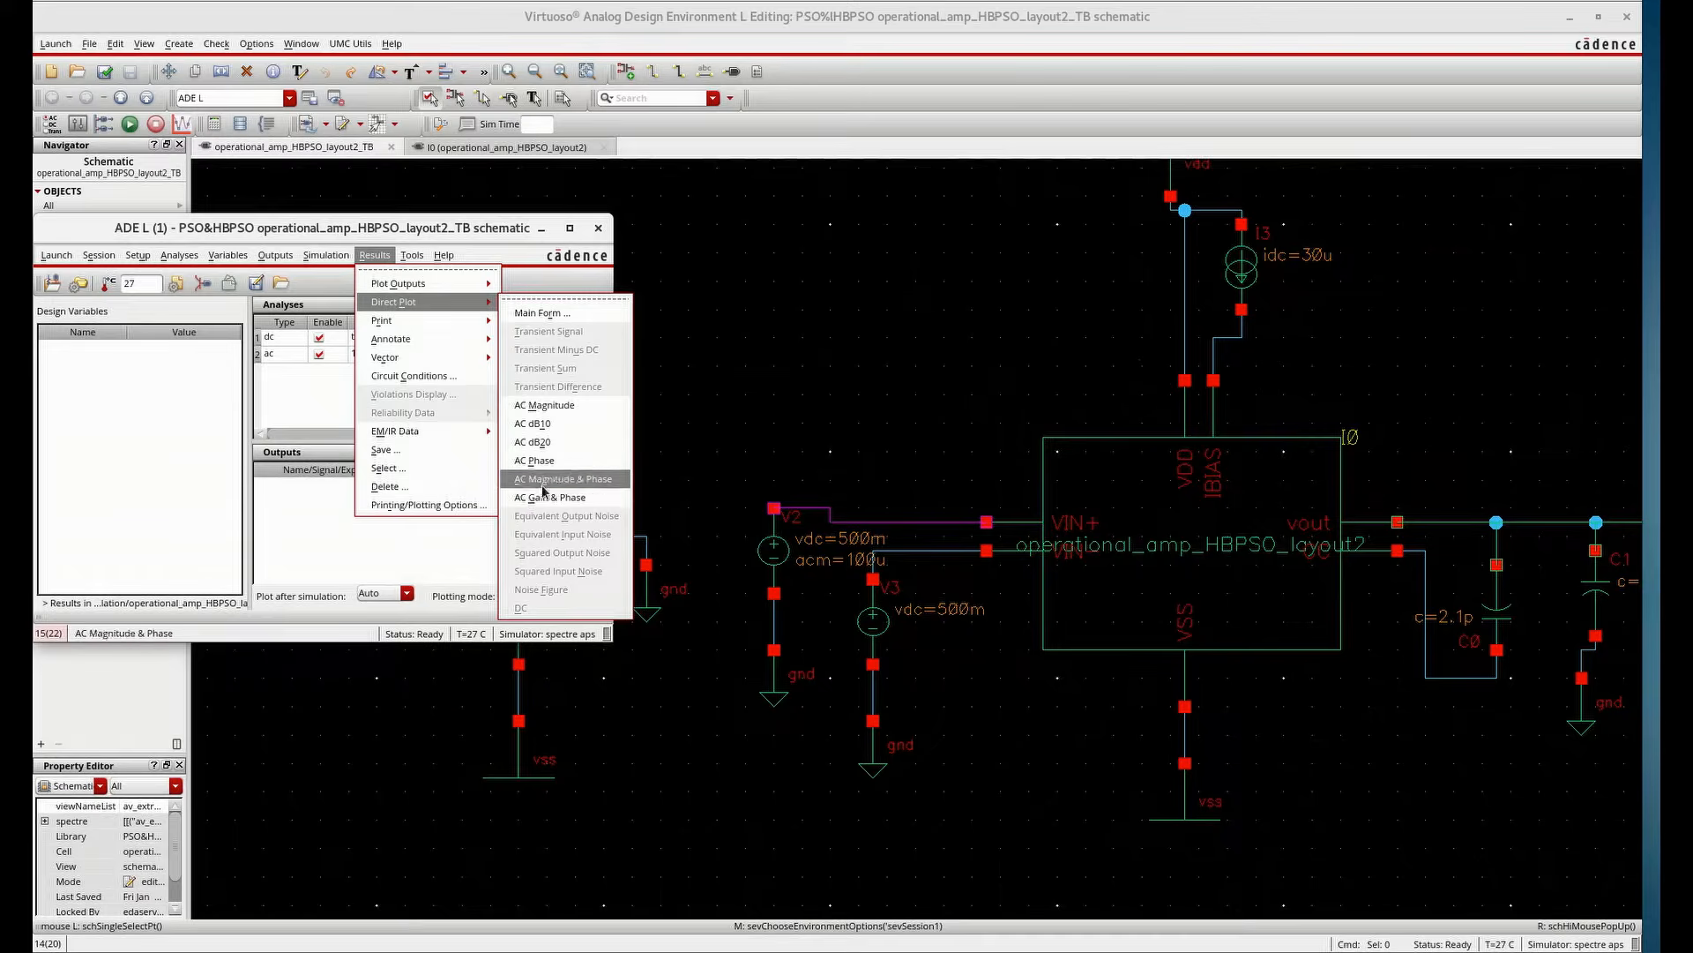
pyautogui.click(544, 512)
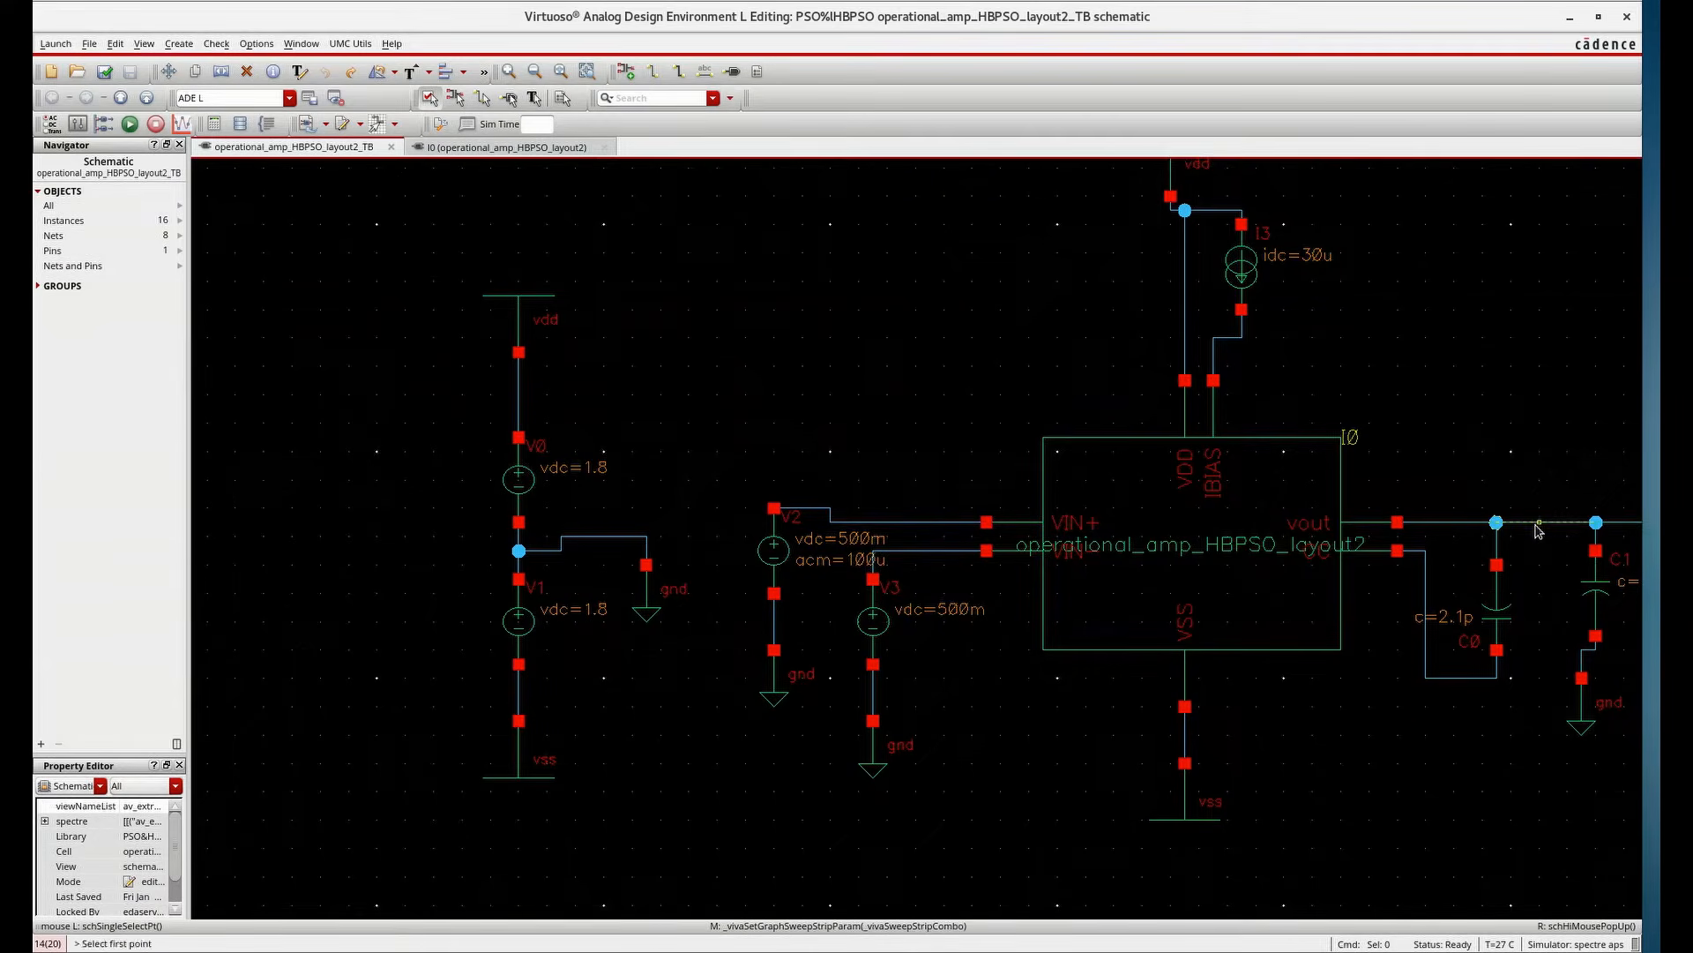
pyautogui.click(1384, 534)
pyautogui.click(924, 522)
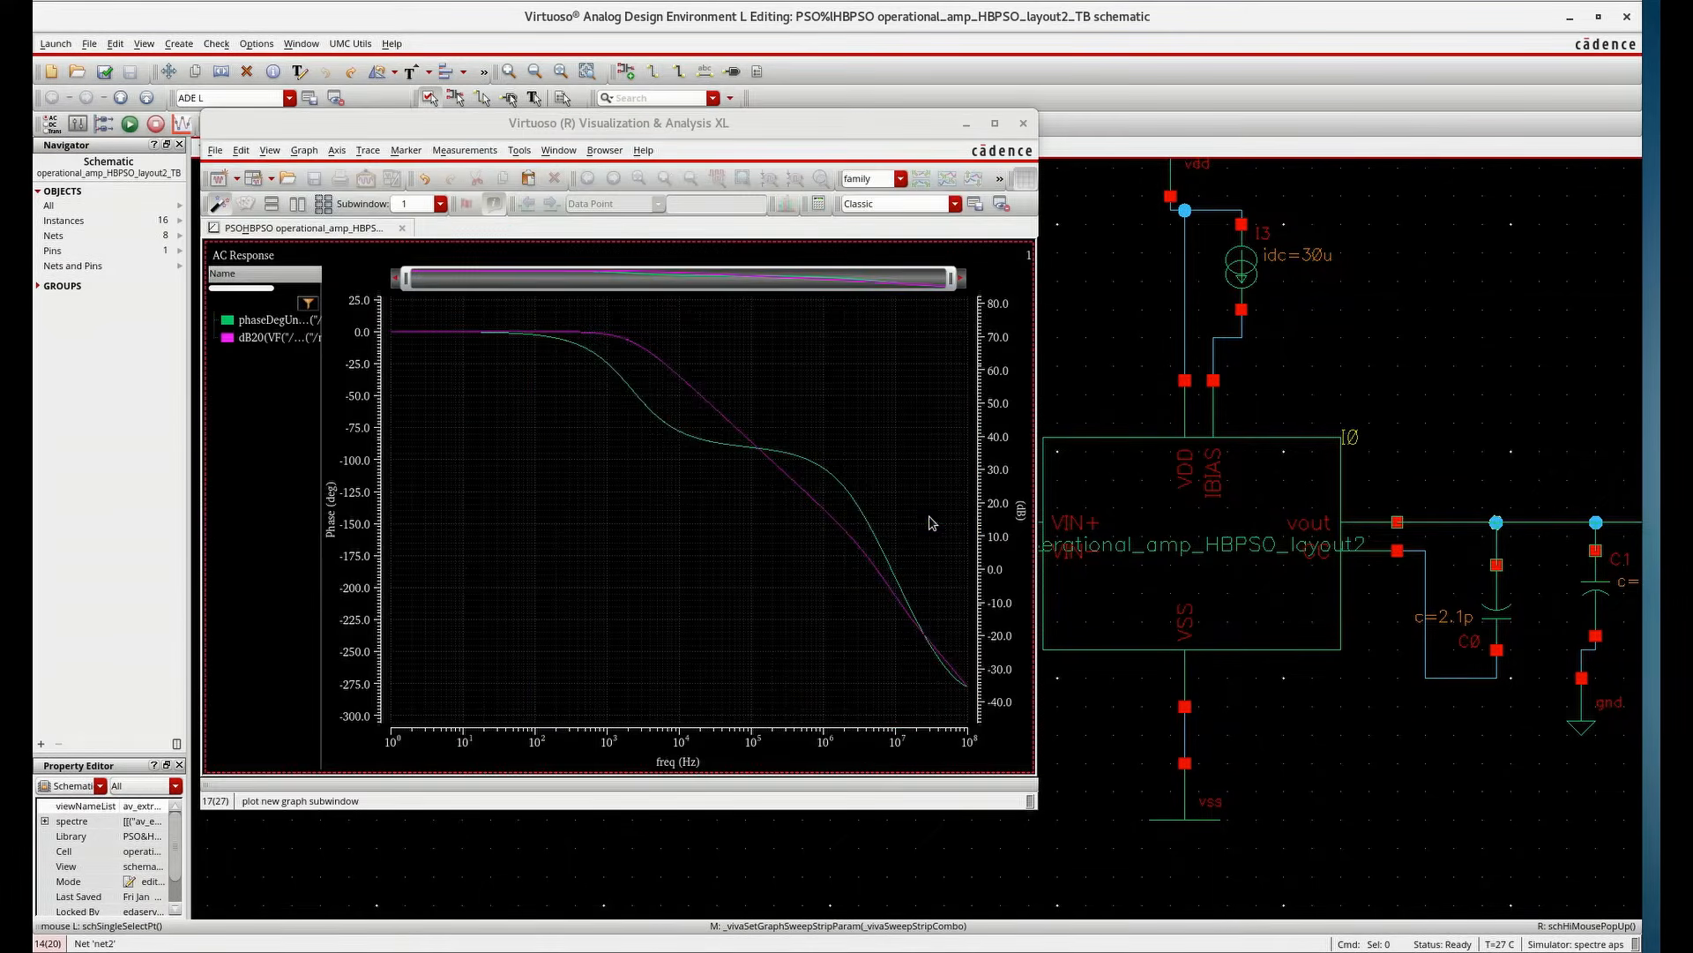
pyautogui.click(579, 333)
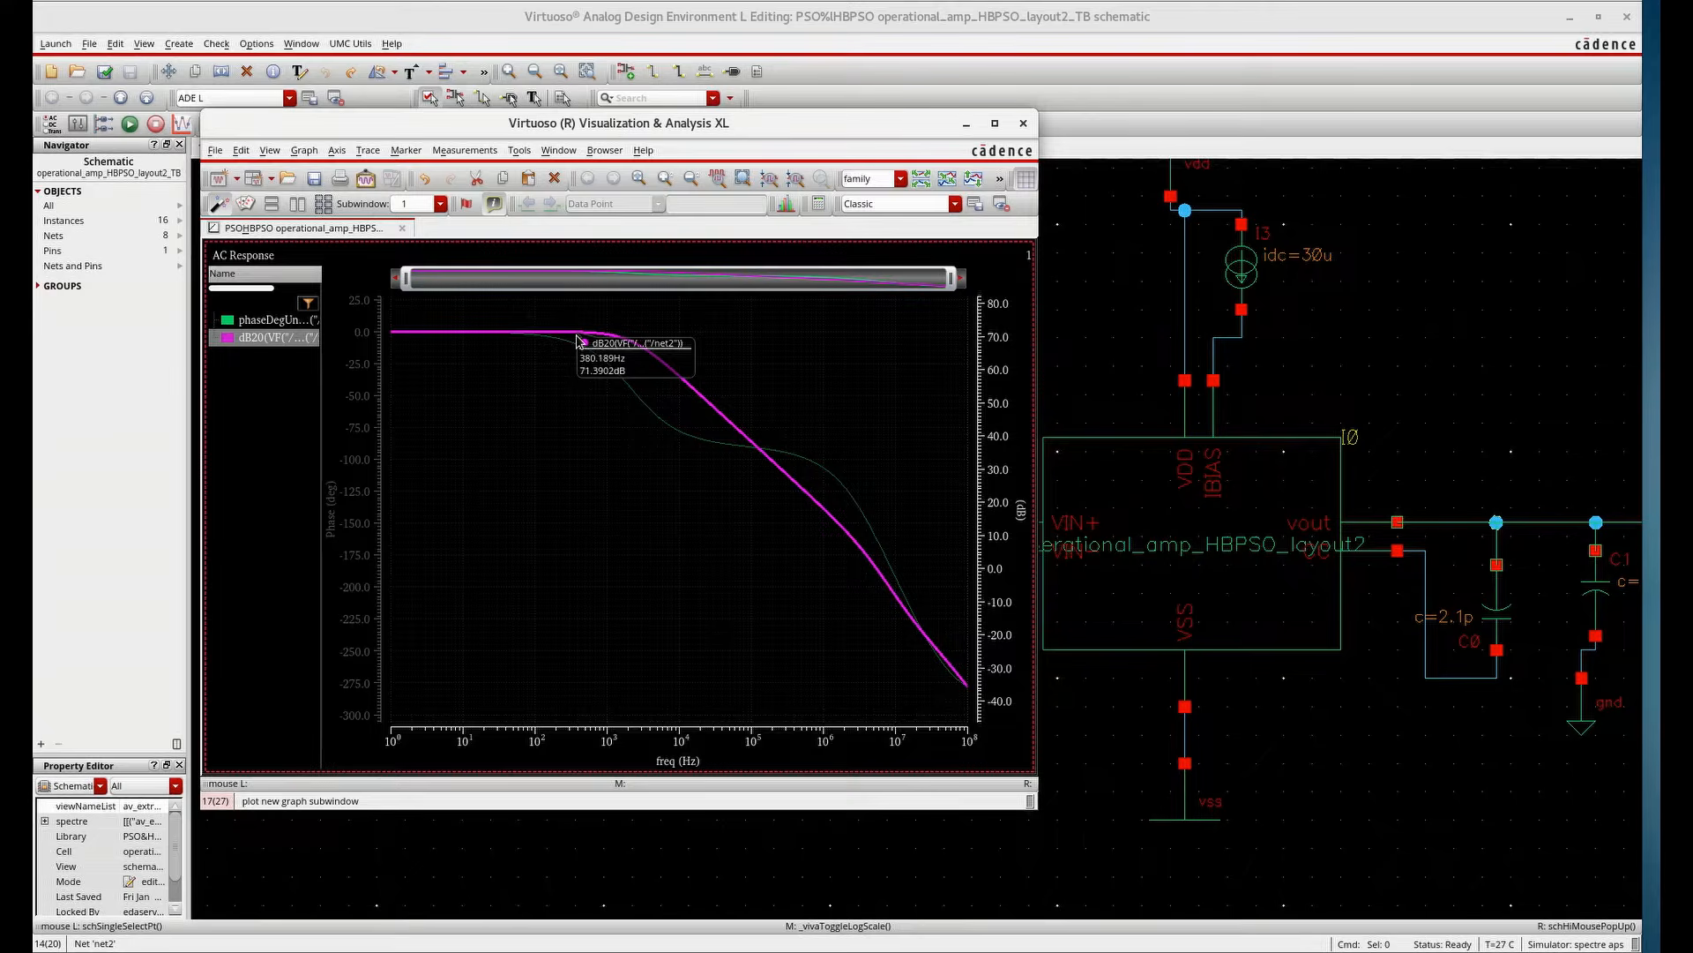
pyautogui.click(1023, 126)
# Descend into the op-amp instance's av_extracted view in a new tab, inspect it, and close that tab
pyautogui.press('e')
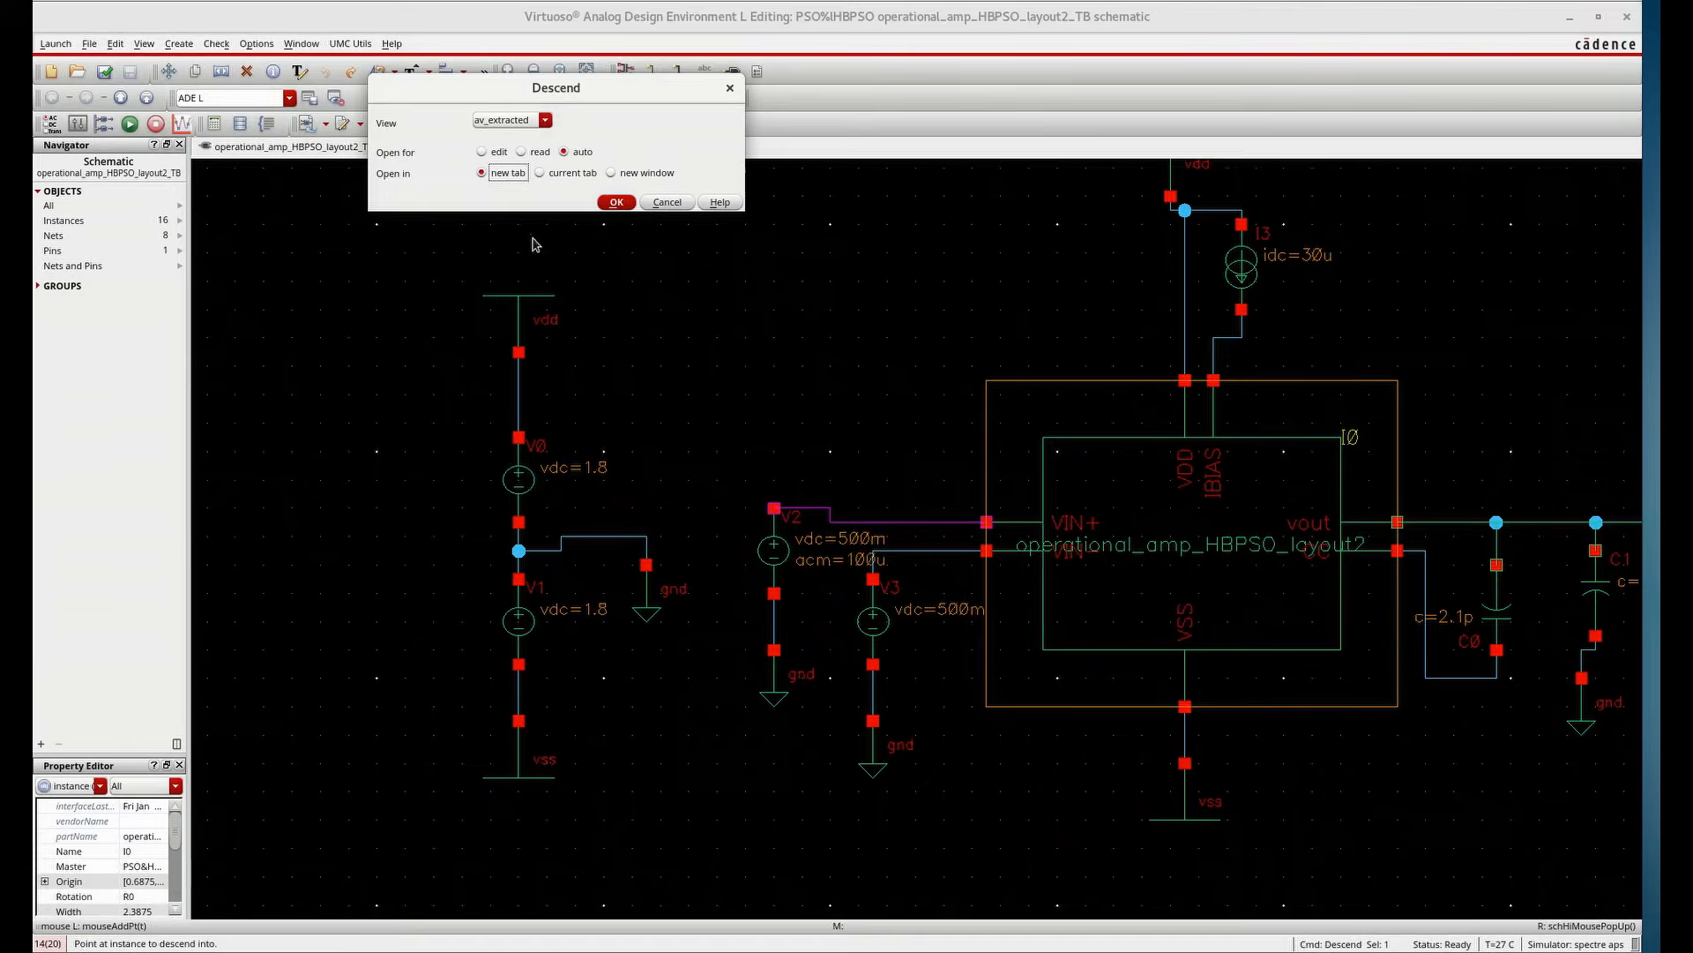
pyautogui.click(617, 202)
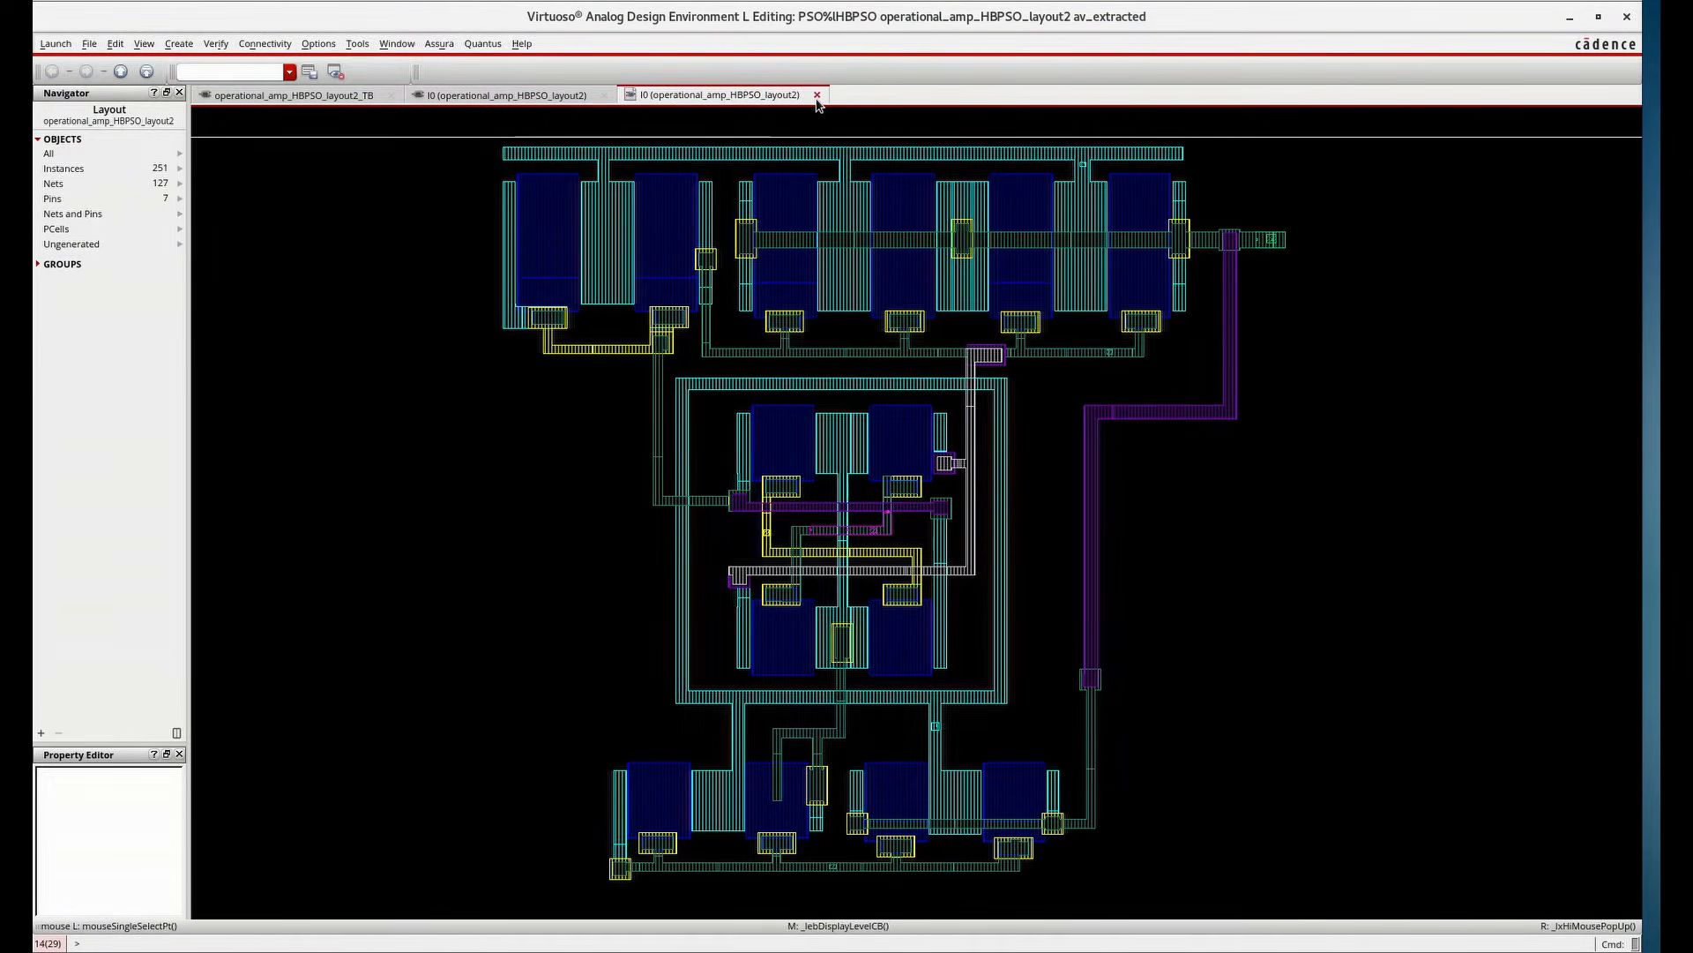
pyautogui.click(523, 97)
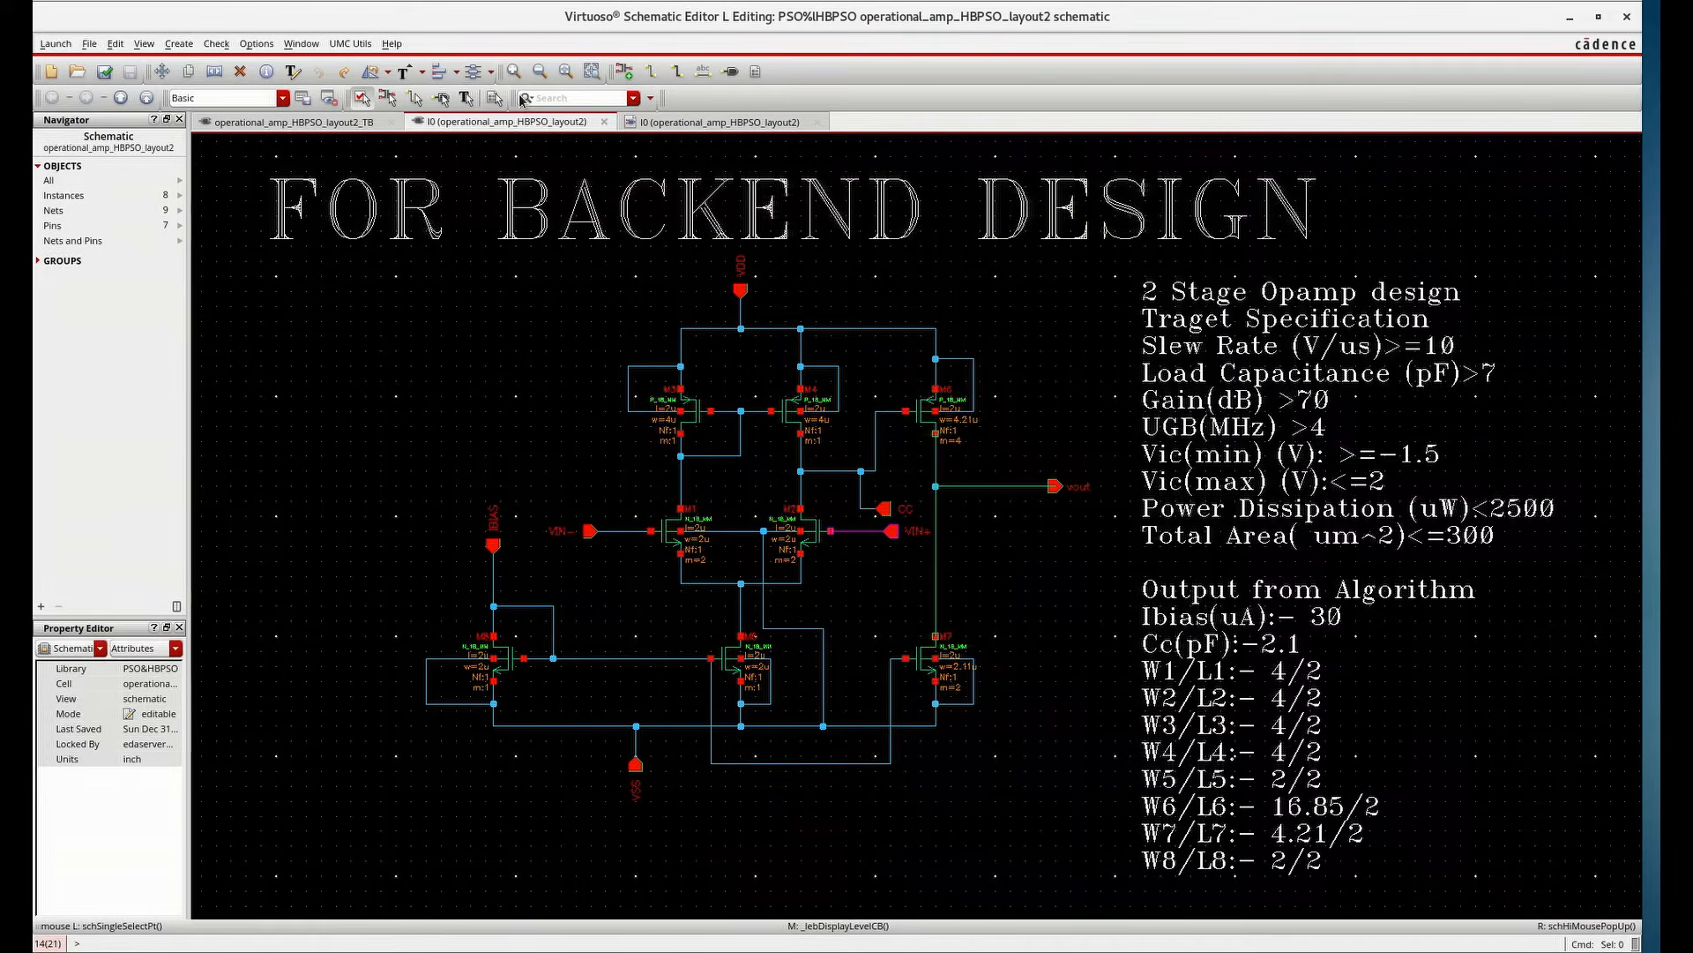
pyautogui.click(647, 127)
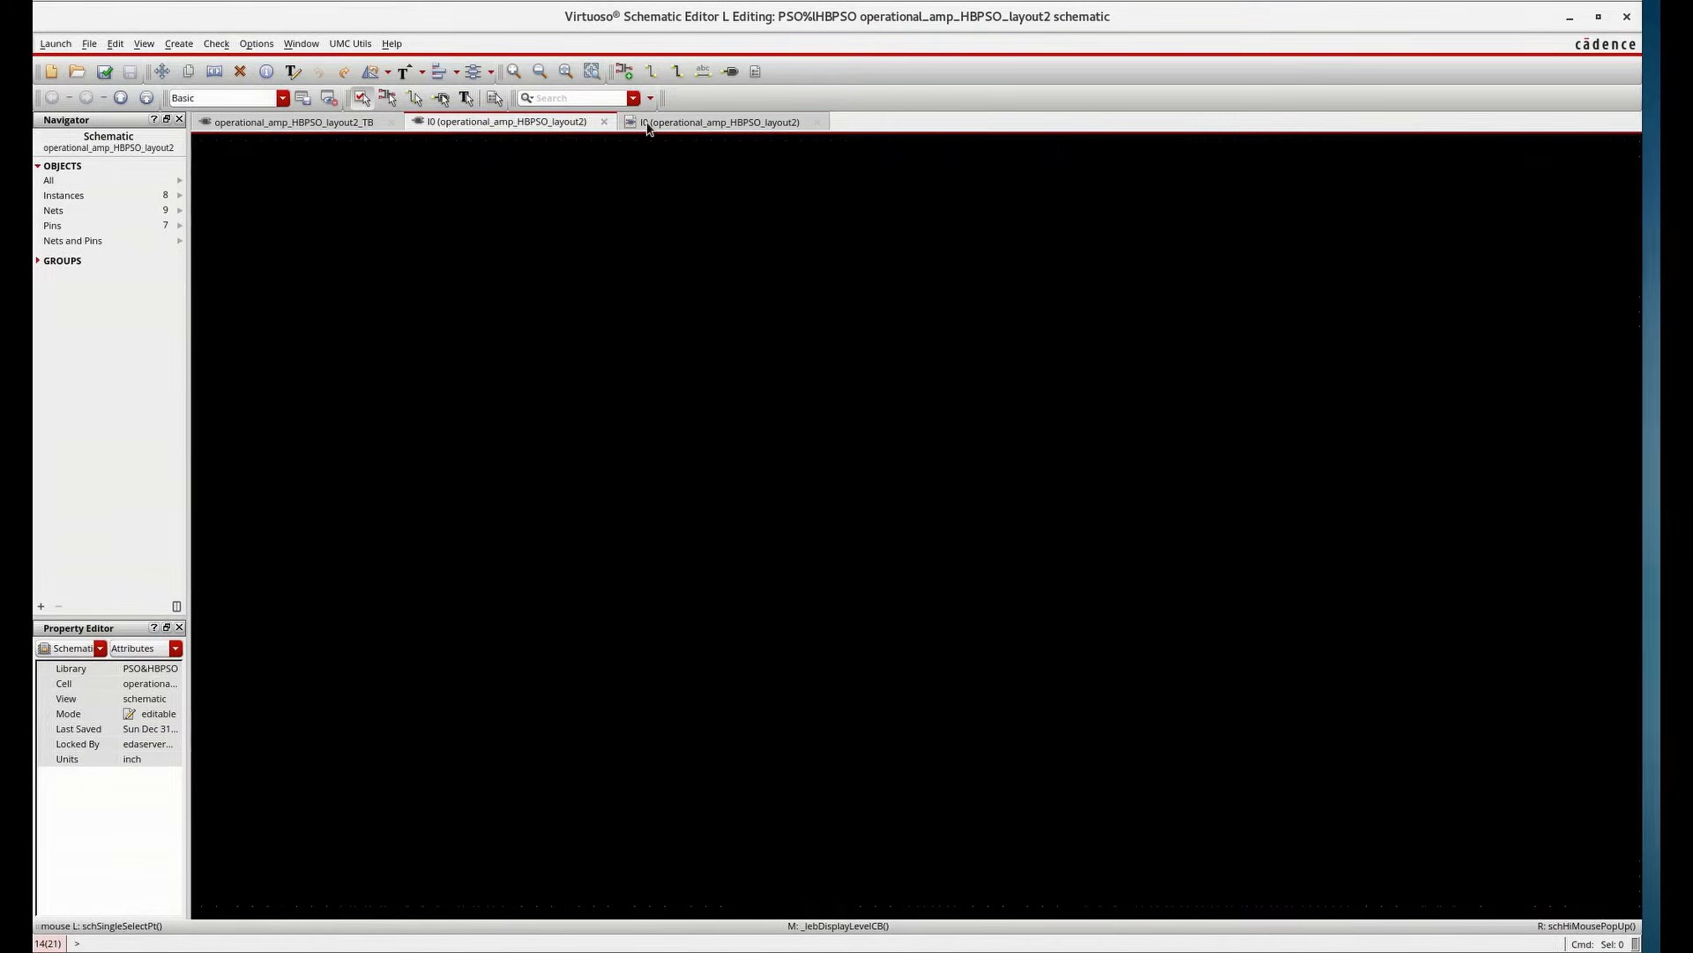
pyautogui.click(817, 94)
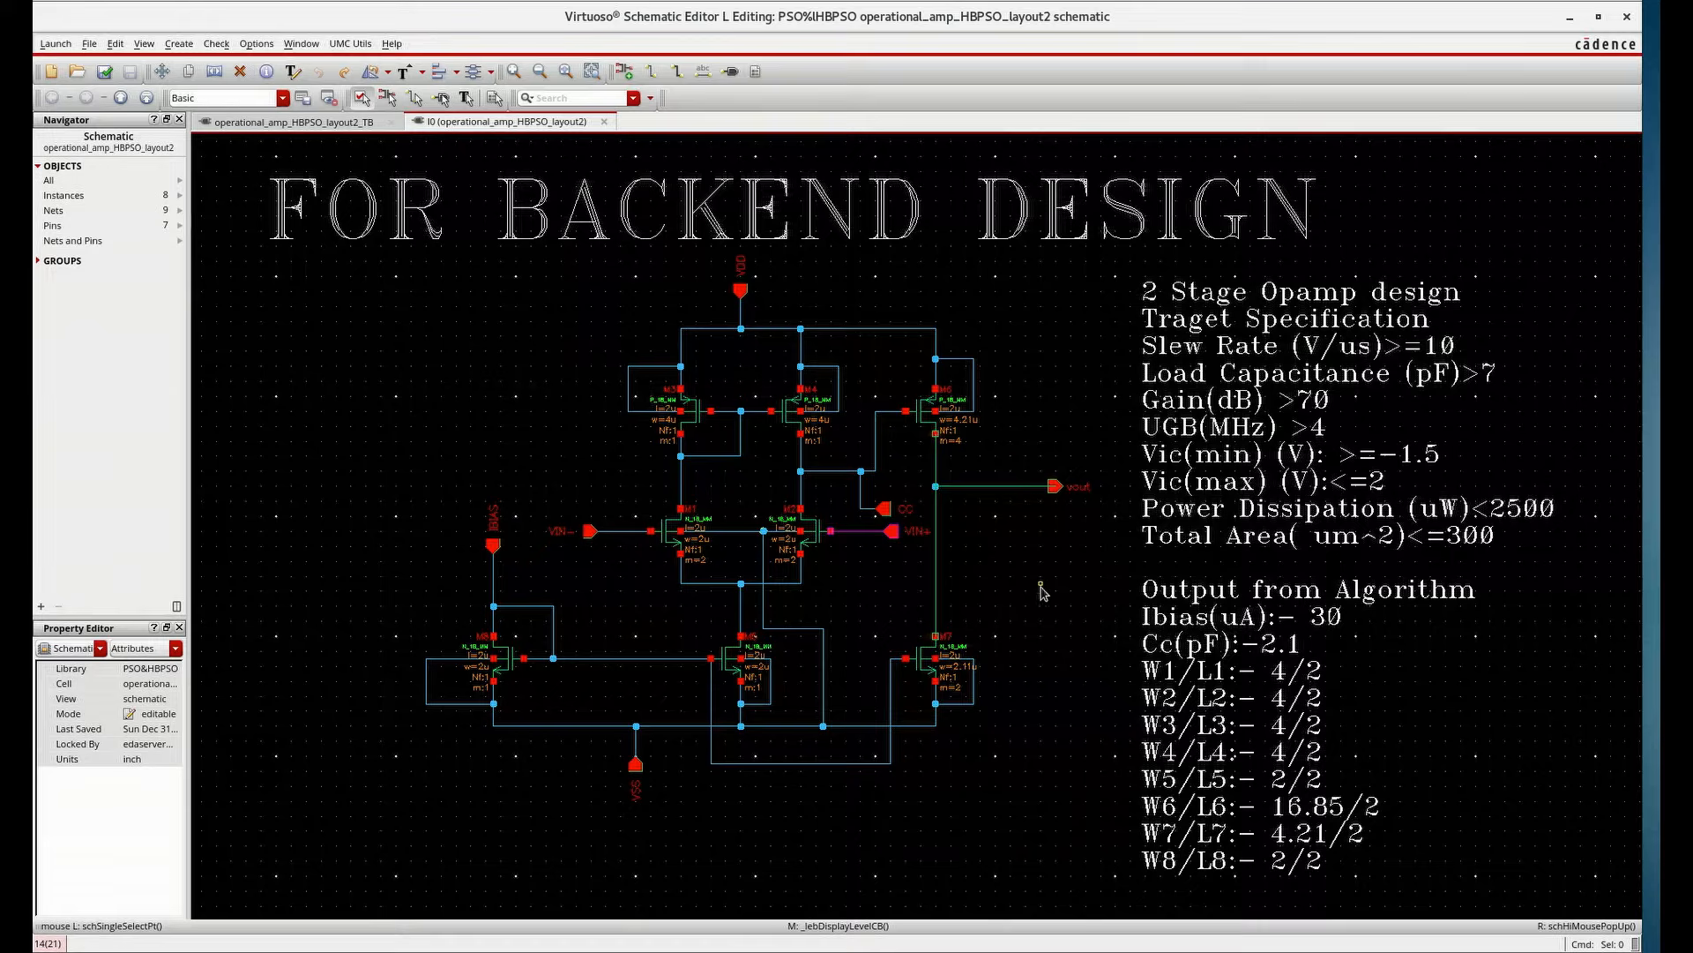
# Copy the entire testbench circuit and place the duplicate below the original
pyautogui.click(291, 121)
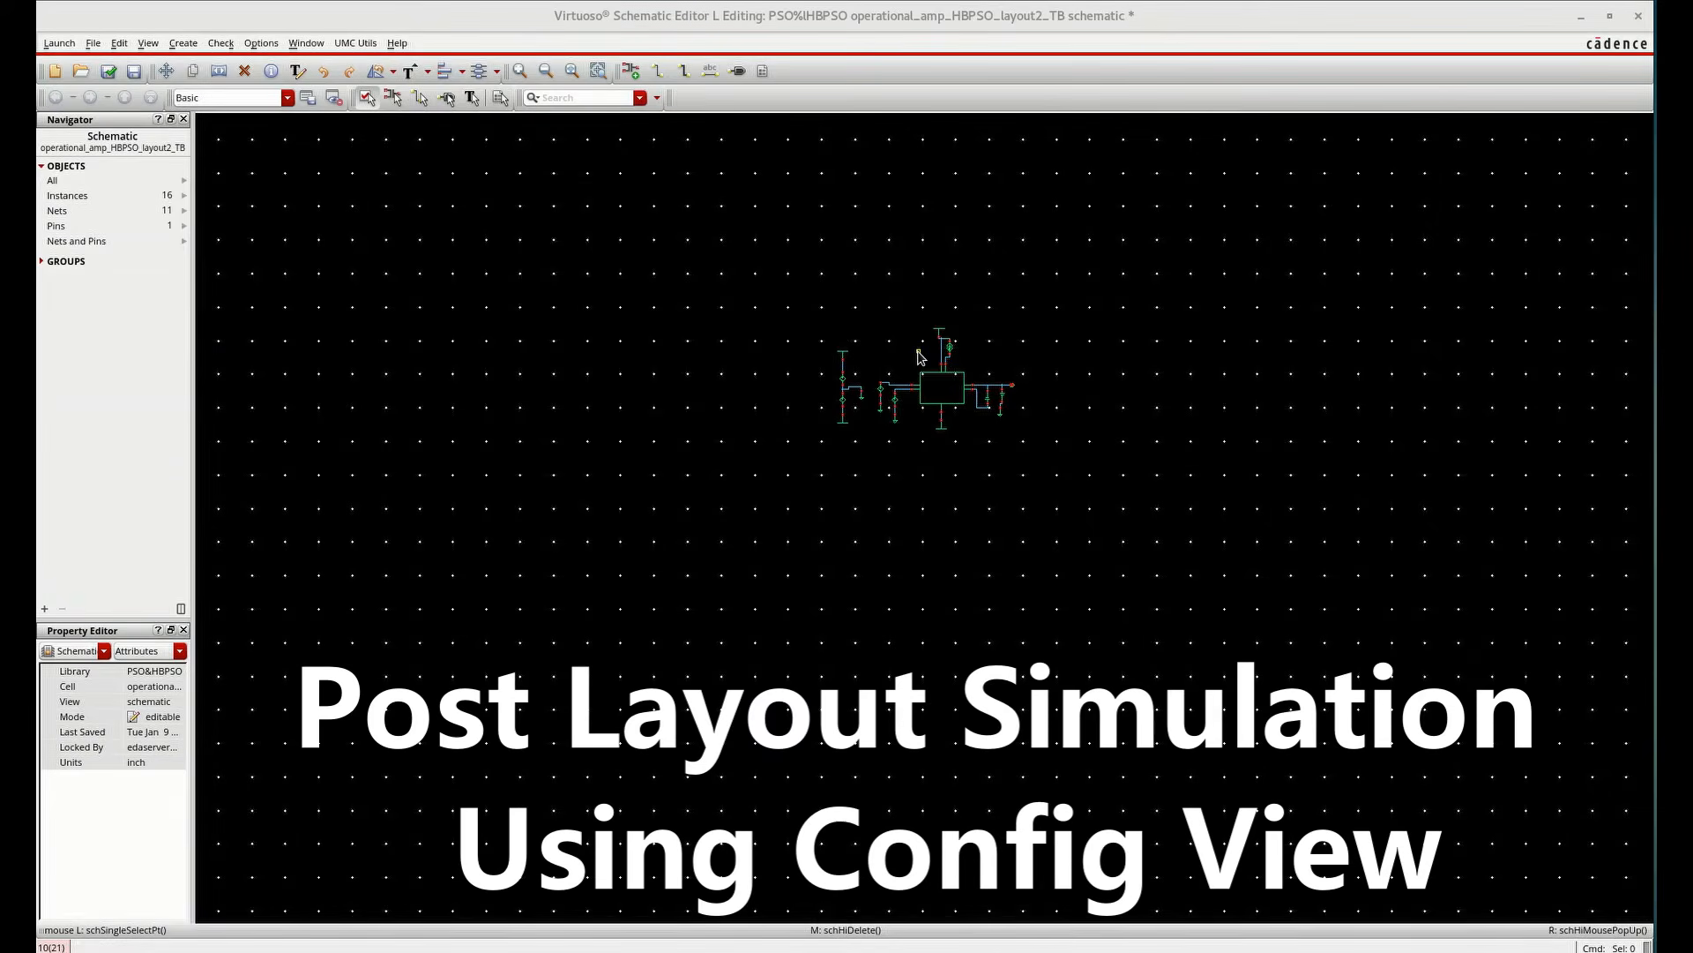
pyautogui.keyDown('ctrl'); pyautogui.scroll(2, 918, 353); pyautogui.keyUp('ctrl')
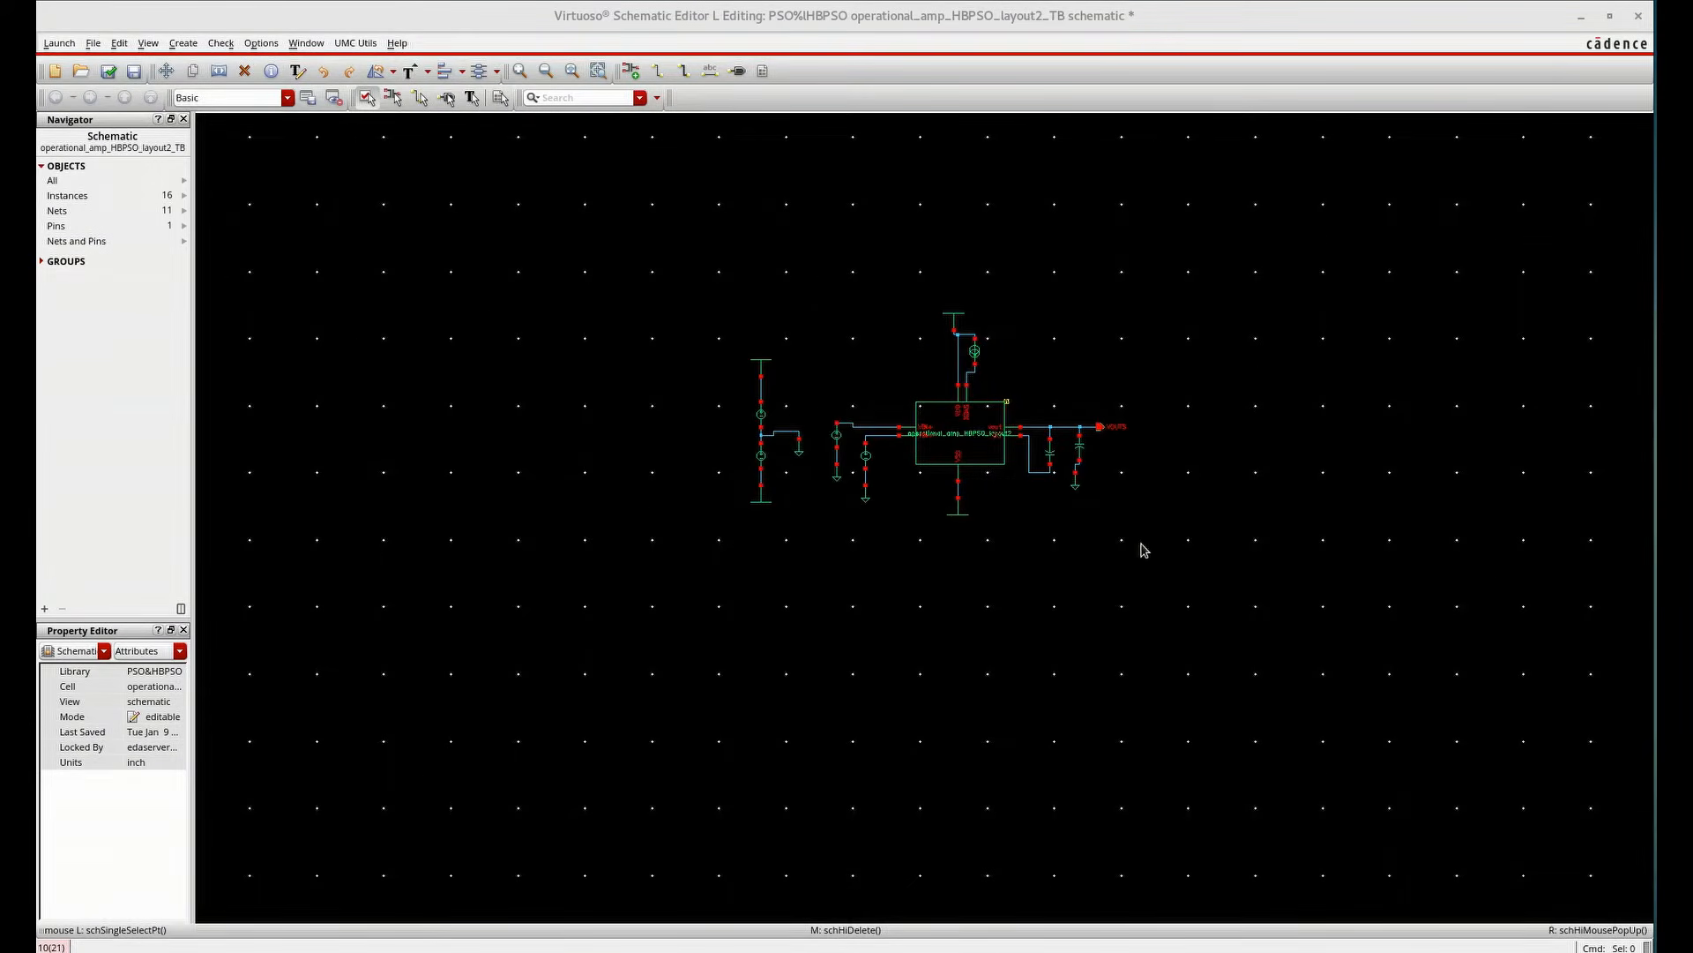
pyautogui.moveTo(1159, 548); pyautogui.dragTo(892, 284)
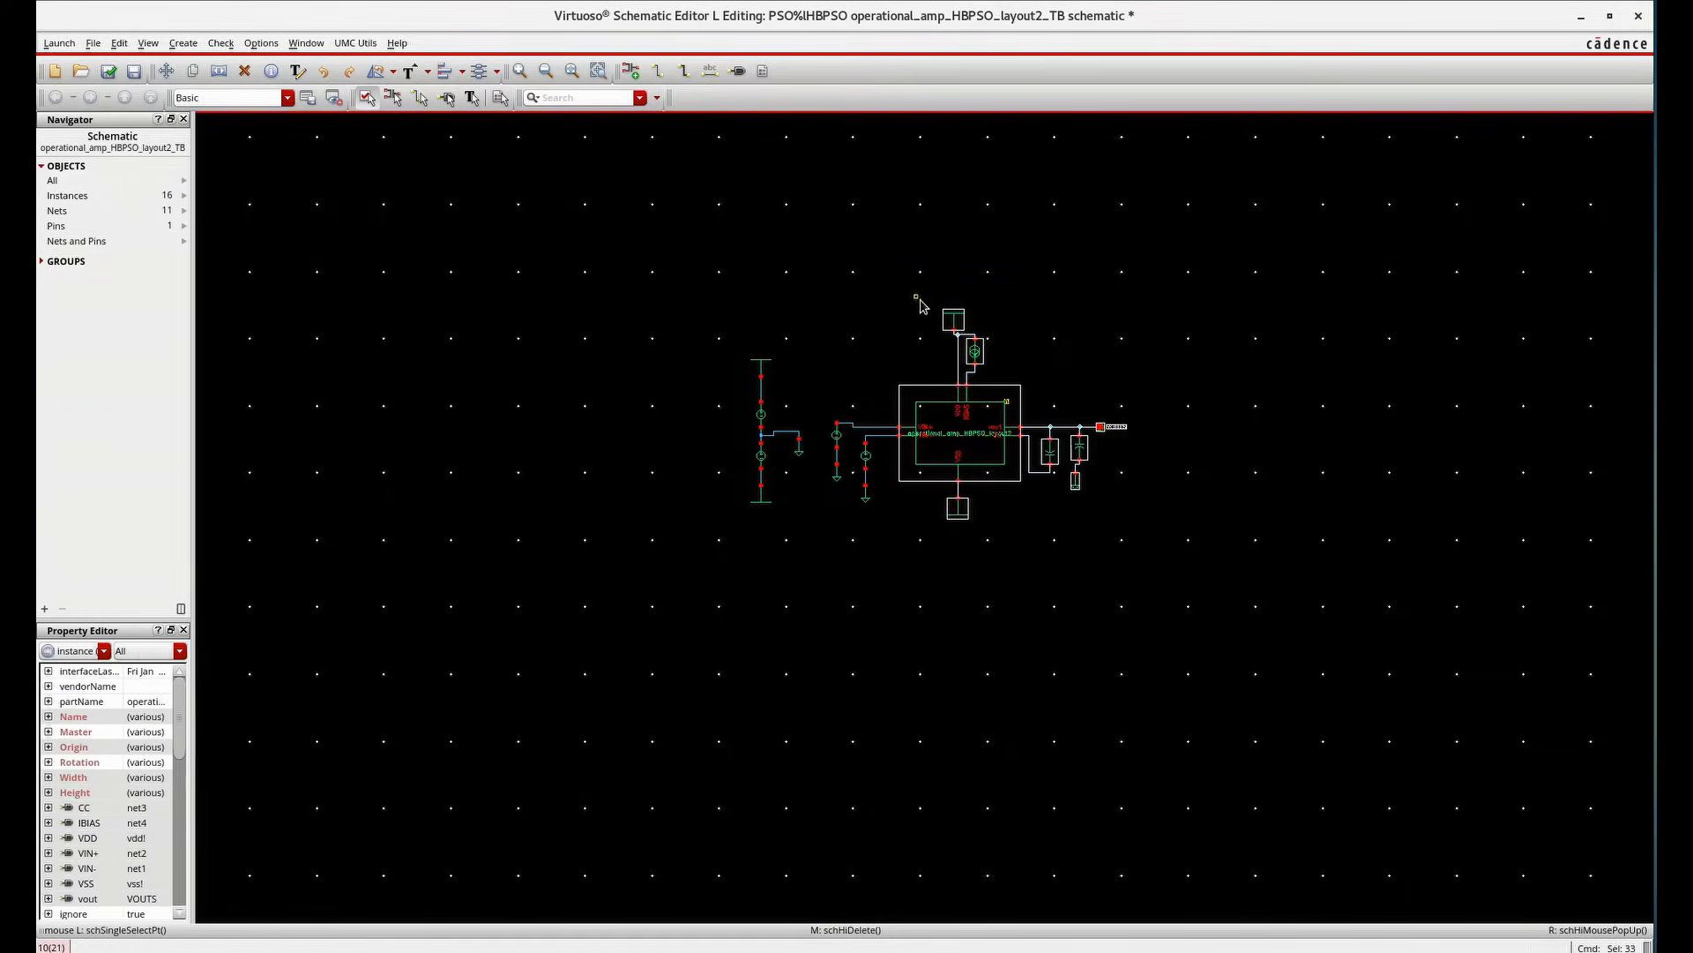
pyautogui.press('c')
pyautogui.click(1015, 412)
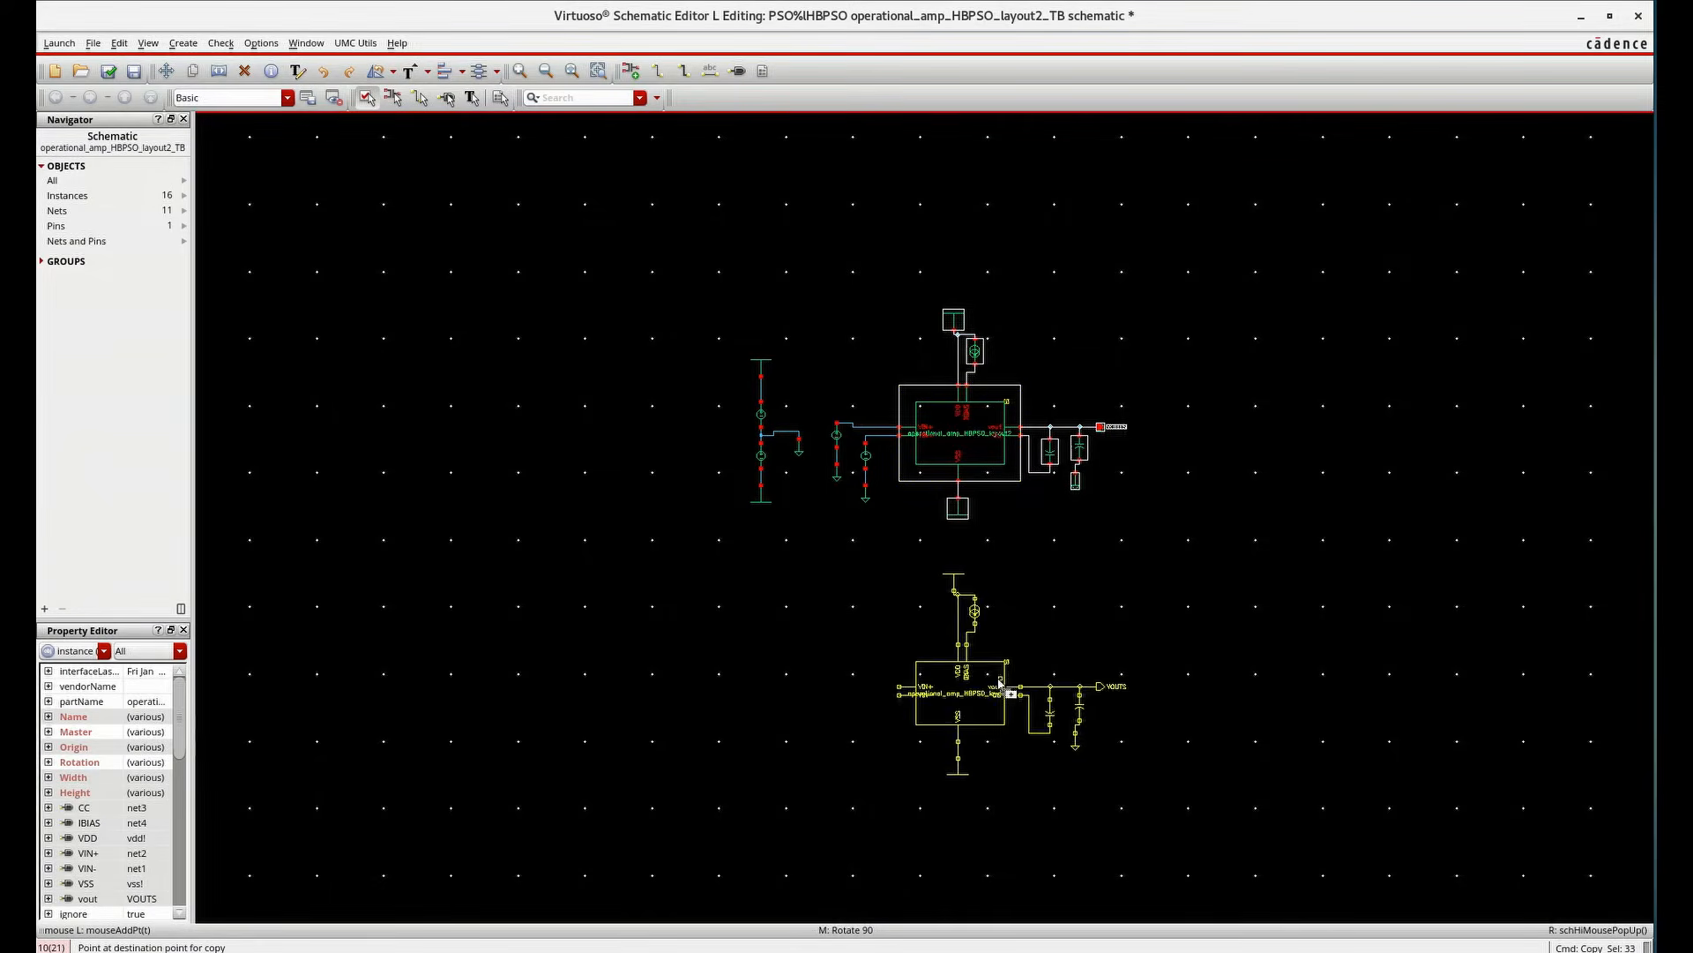
pyautogui.click(1049, 635)
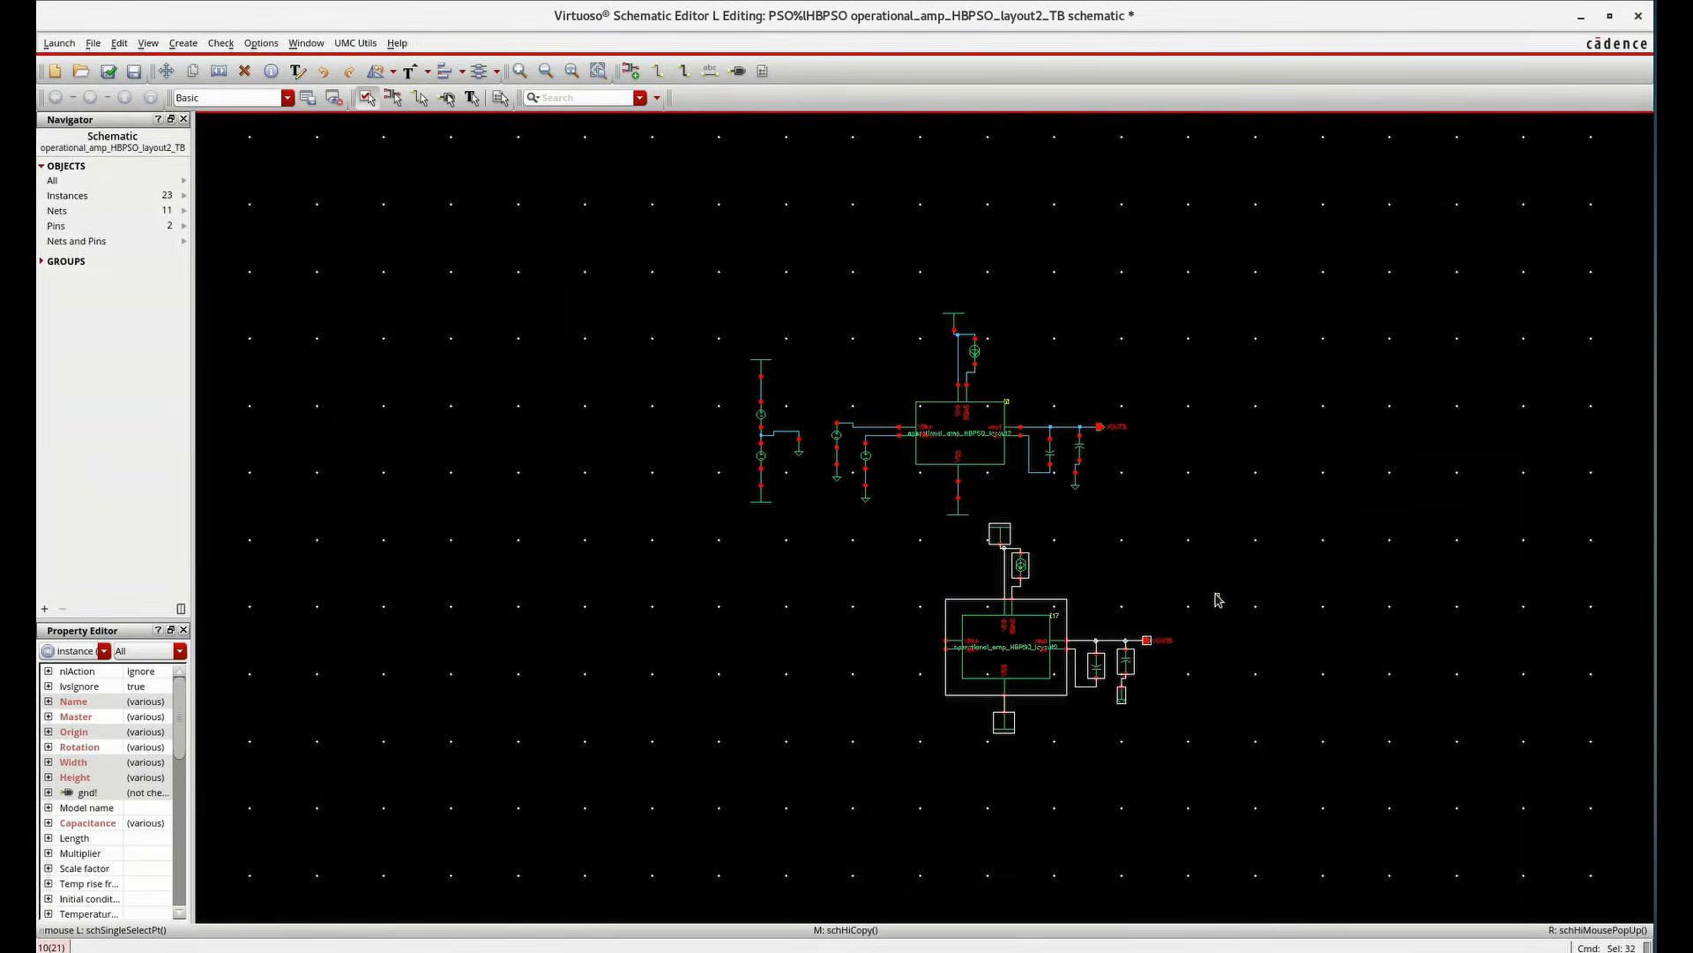
# Wire the copied op-amp's VIN+ and VIN- inputs to the original input source nets
pyautogui.press('w')
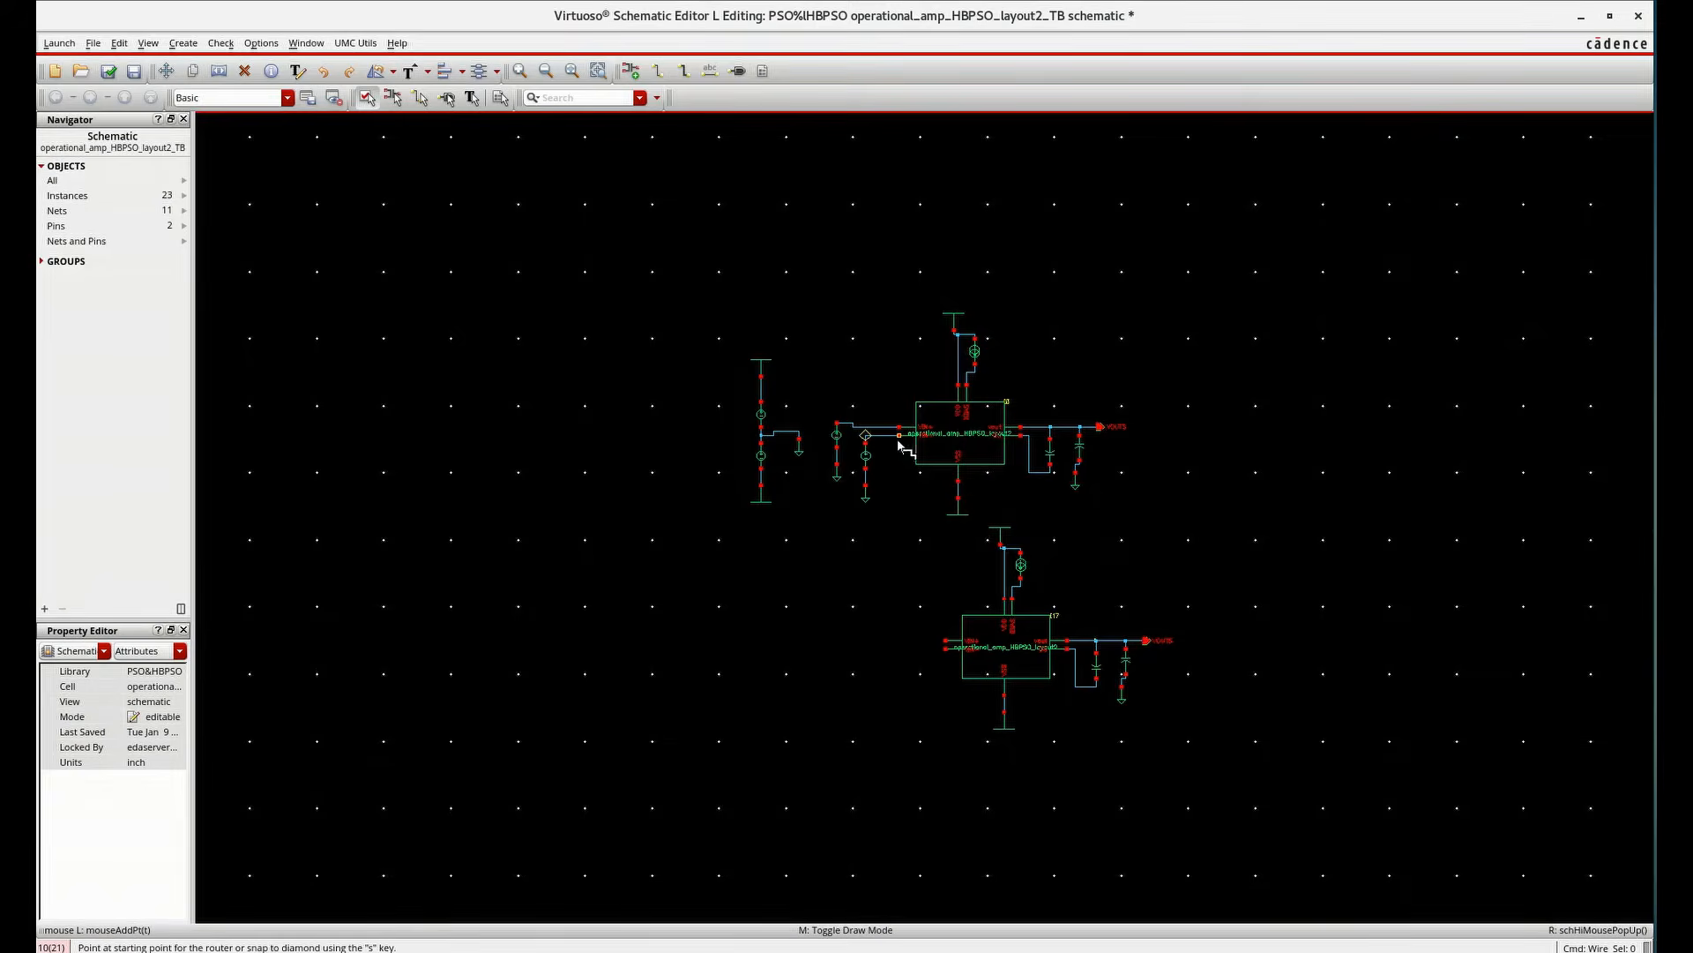
pyautogui.click(882, 429)
pyautogui.click(945, 641)
pyautogui.click(875, 437)
pyautogui.click(945, 649)
pyautogui.scroll(2, 1146, 474)
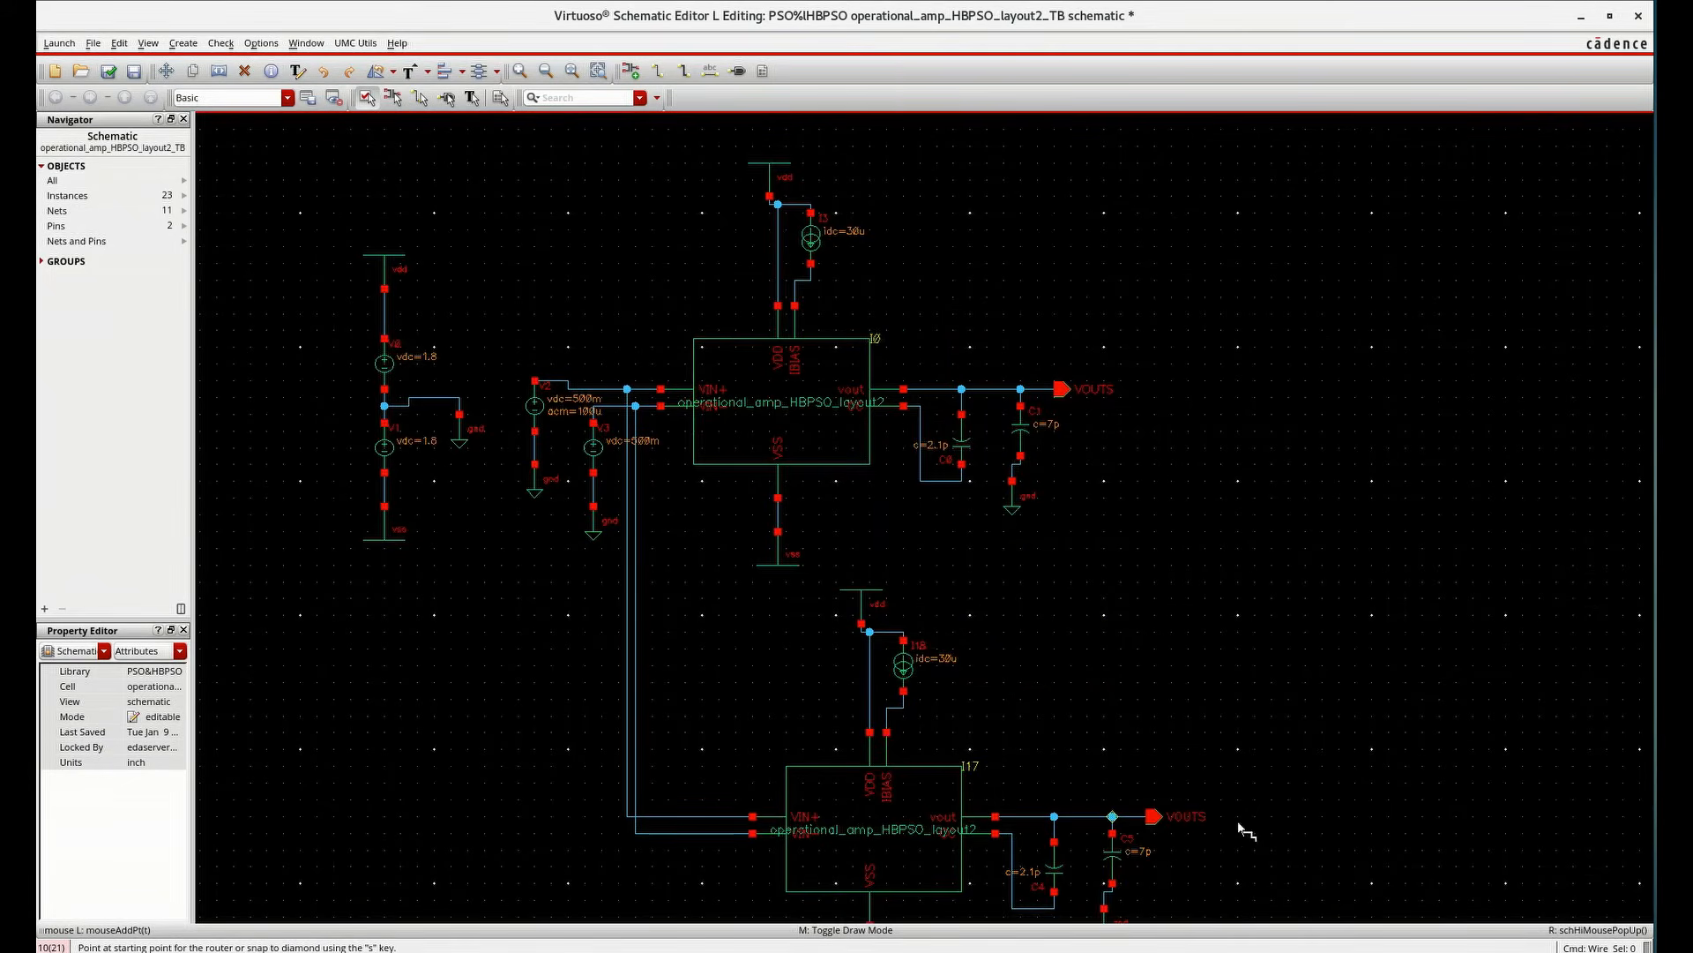
pyautogui.press('Escape')
# Rename the copied output pin to VOUTL
pyautogui.click(1158, 818)
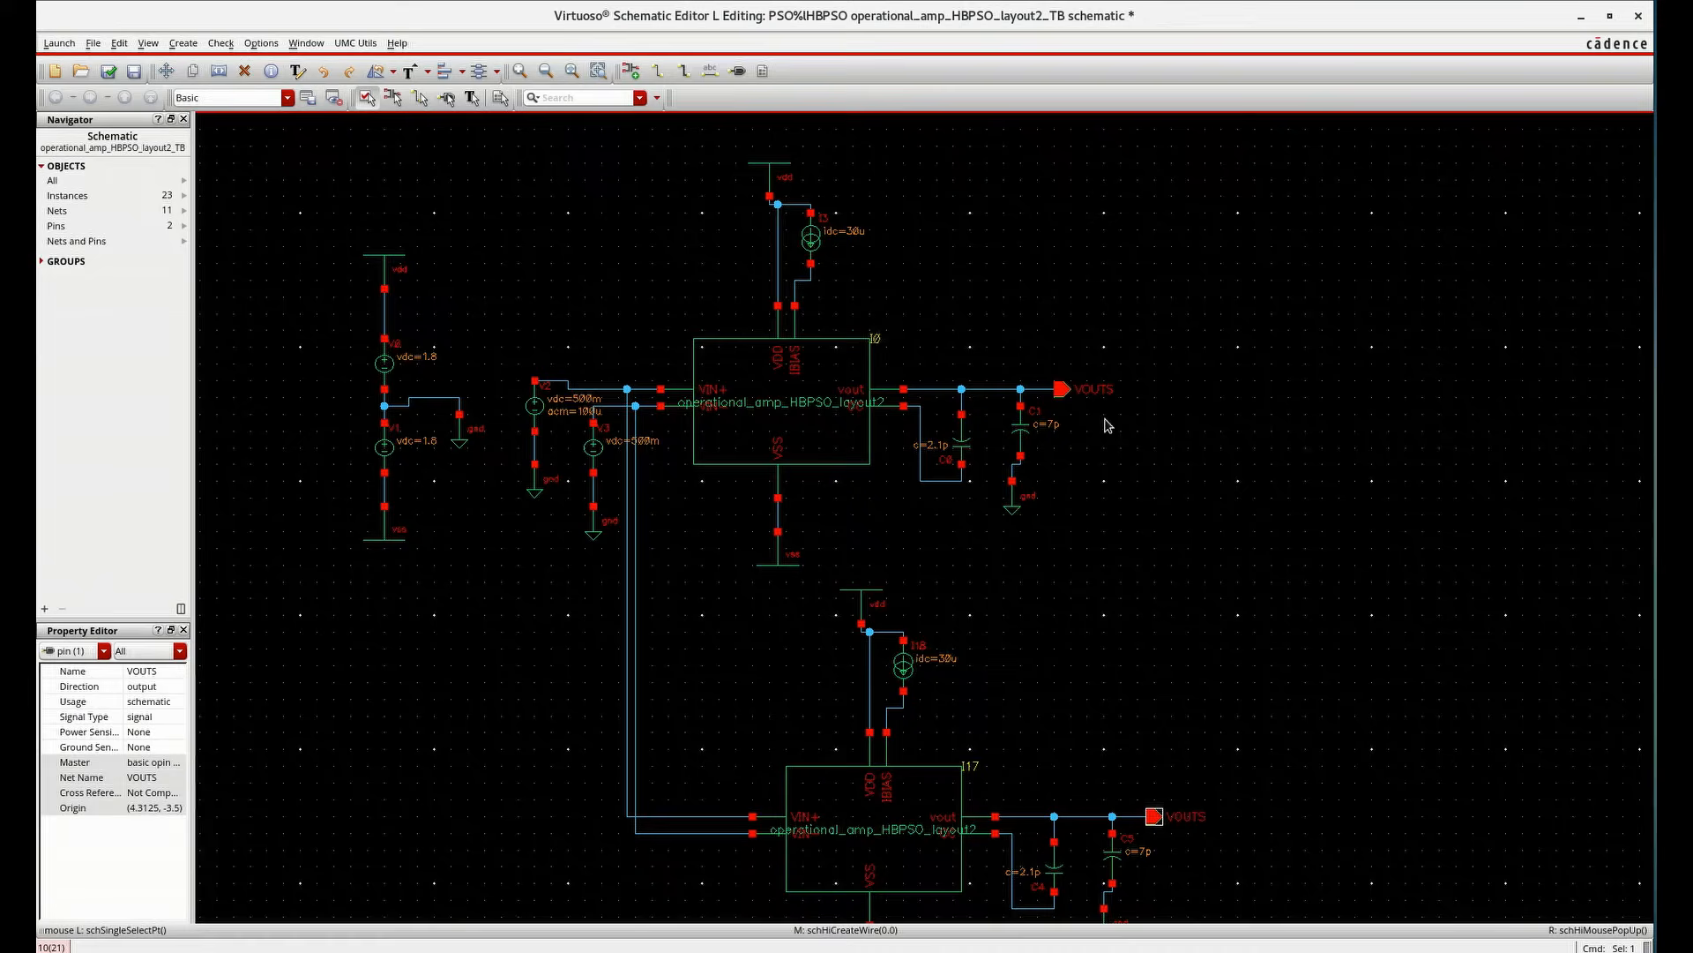
pyautogui.press('q')
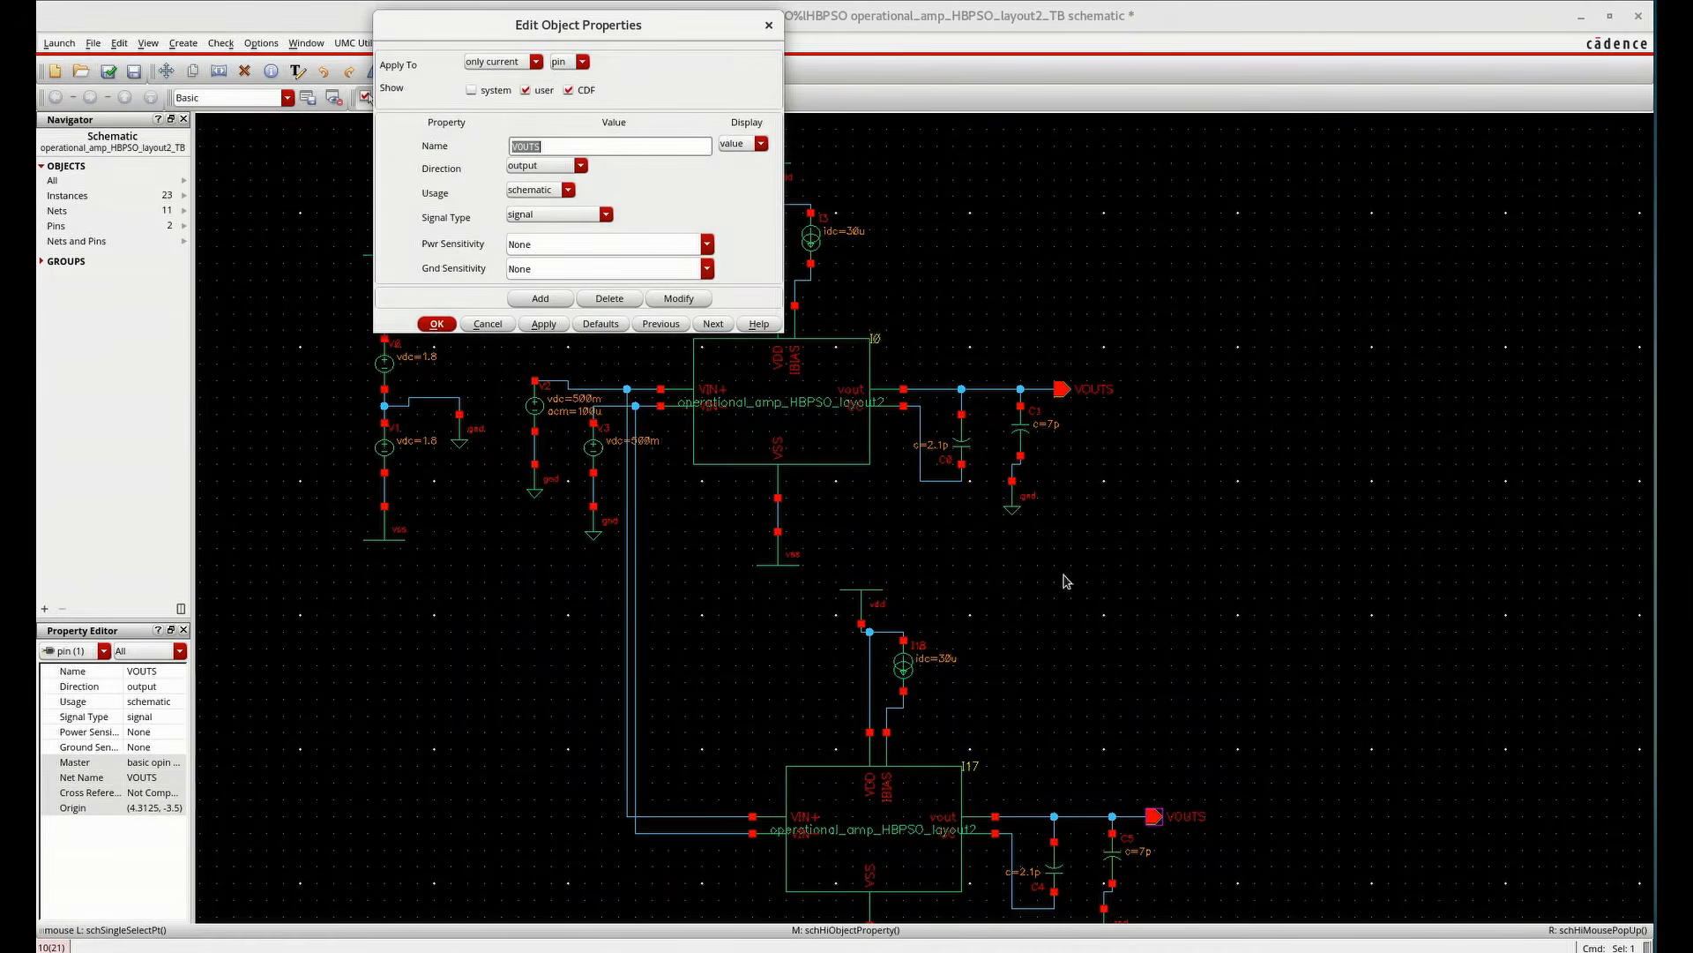
pyautogui.click(624, 144)
pyautogui.click(422, 325)
# Check and save the testbench schematic
pyautogui.keyDown('ctrl'); pyautogui.scroll(-3, 1127, 279); pyautogui.keyUp('ctrl')
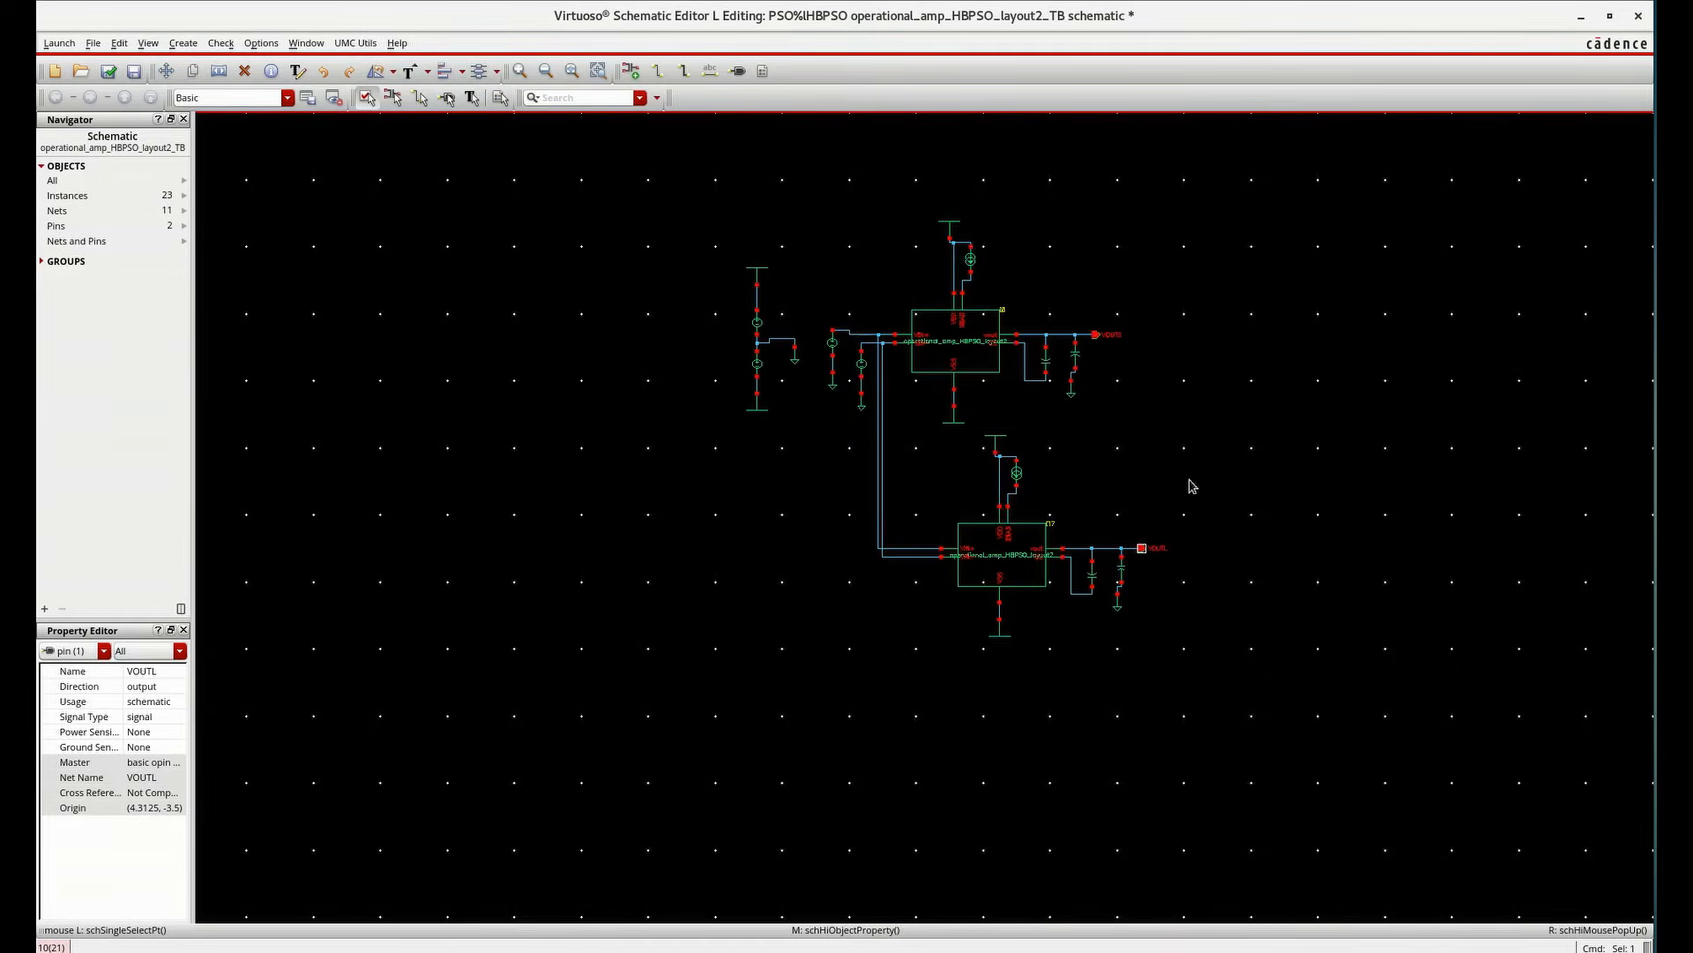
pyautogui.keyDown('ctrl'); pyautogui.scroll(3, 1170, 566); pyautogui.keyUp('ctrl')
pyautogui.click(1167, 574)
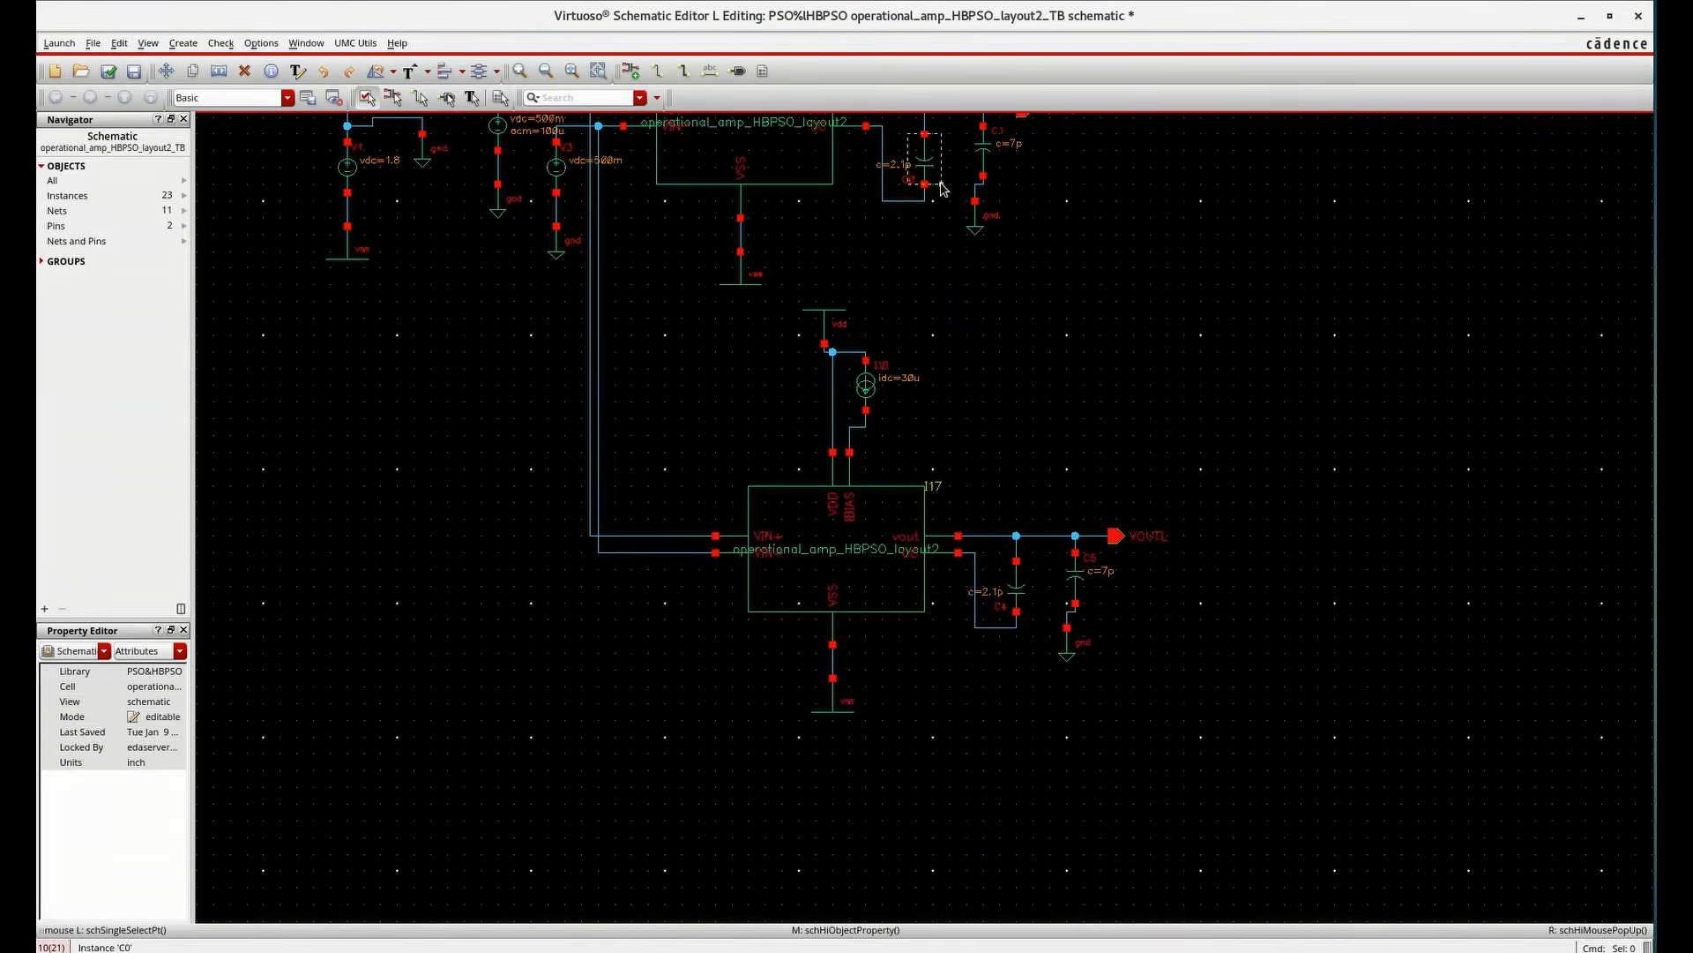
pyautogui.keyDown('ctrl'); pyautogui.scroll(-3, 1116, 388); pyautogui.keyUp('ctrl')
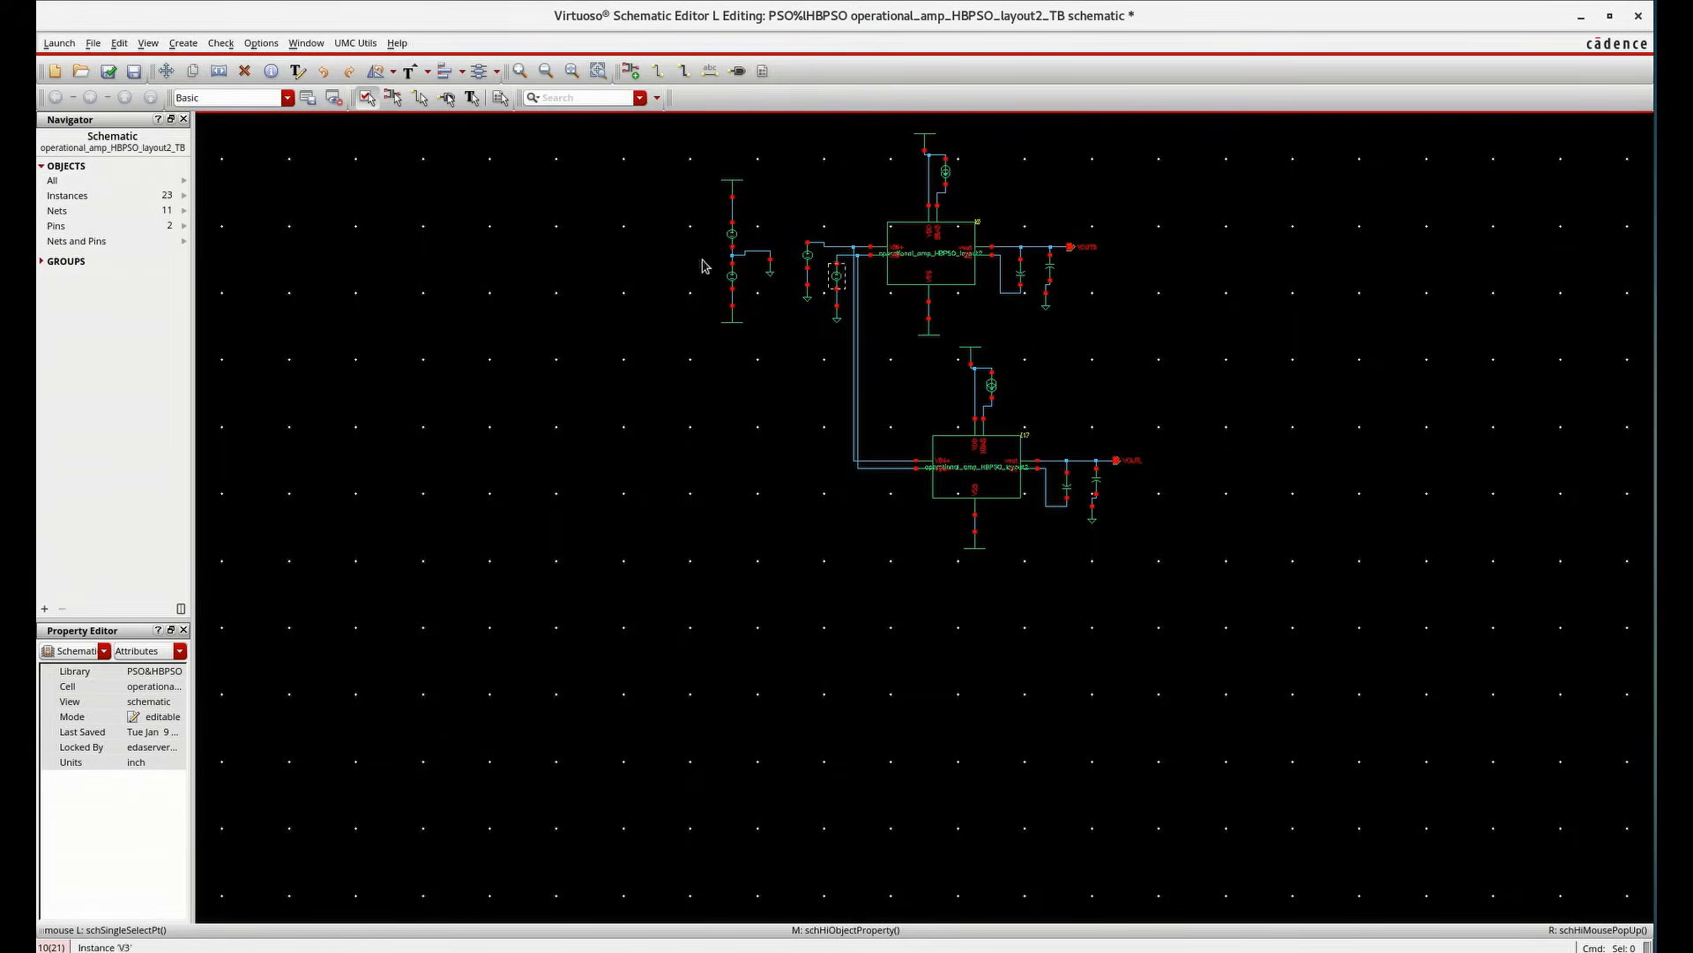
pyautogui.click(108, 70)
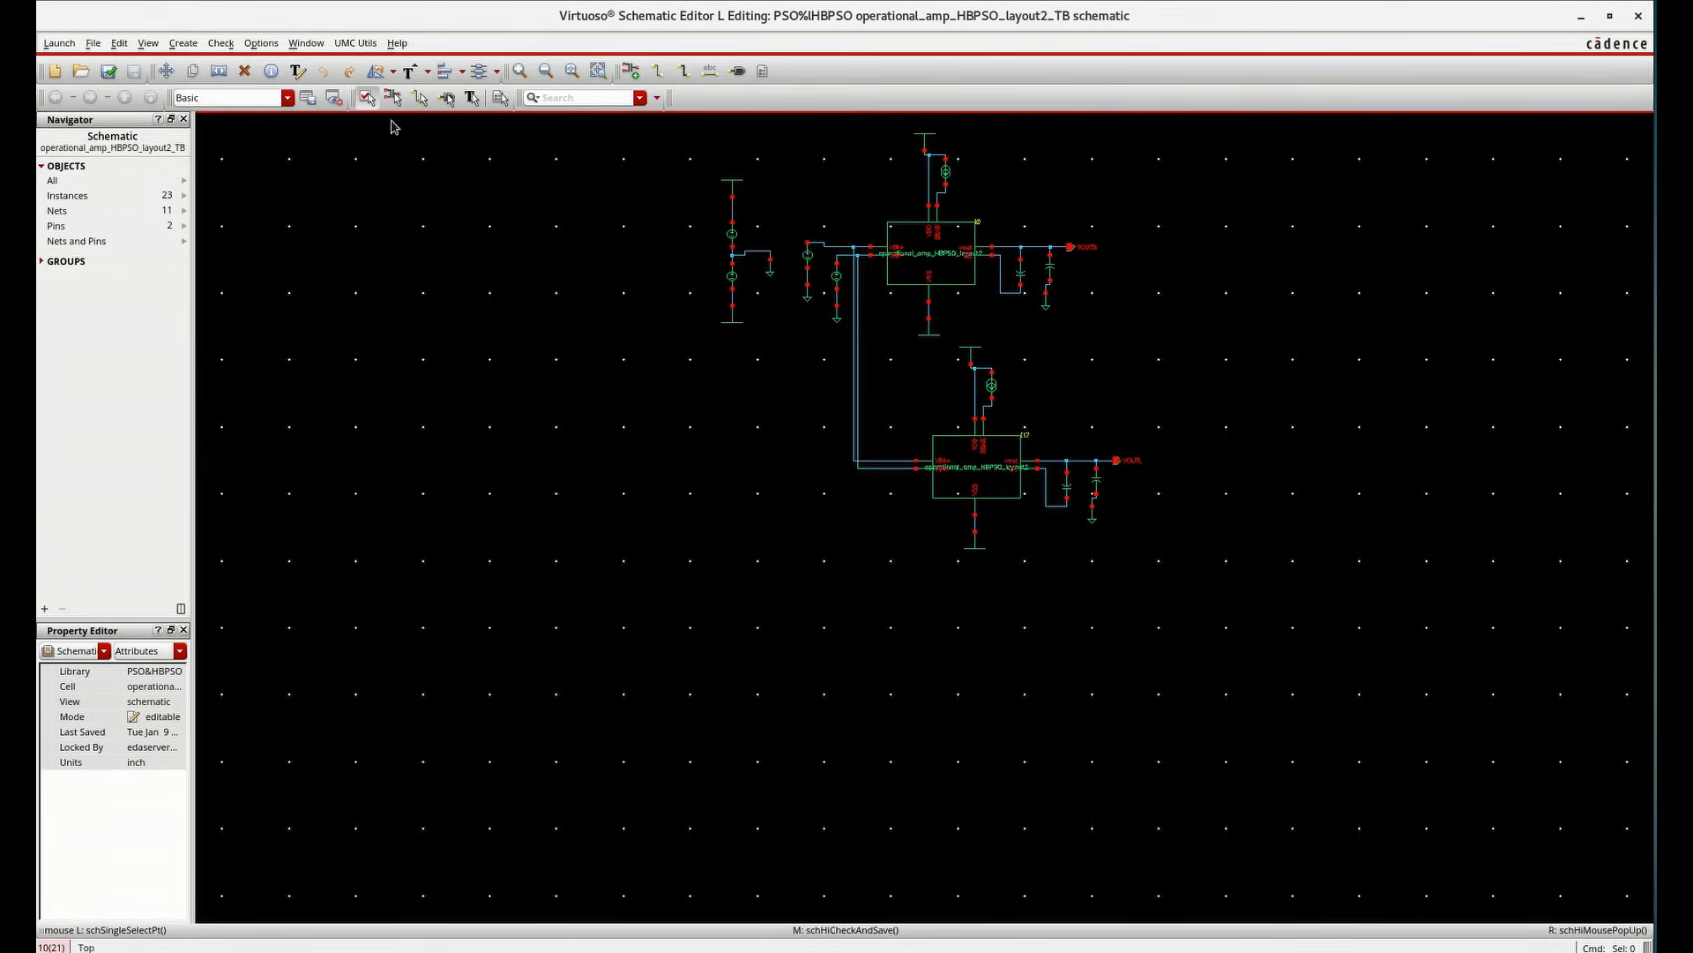
# Create a new config view for the testbench cell, opened with the Hierarchy Editor
pyautogui.click(1637, 16)
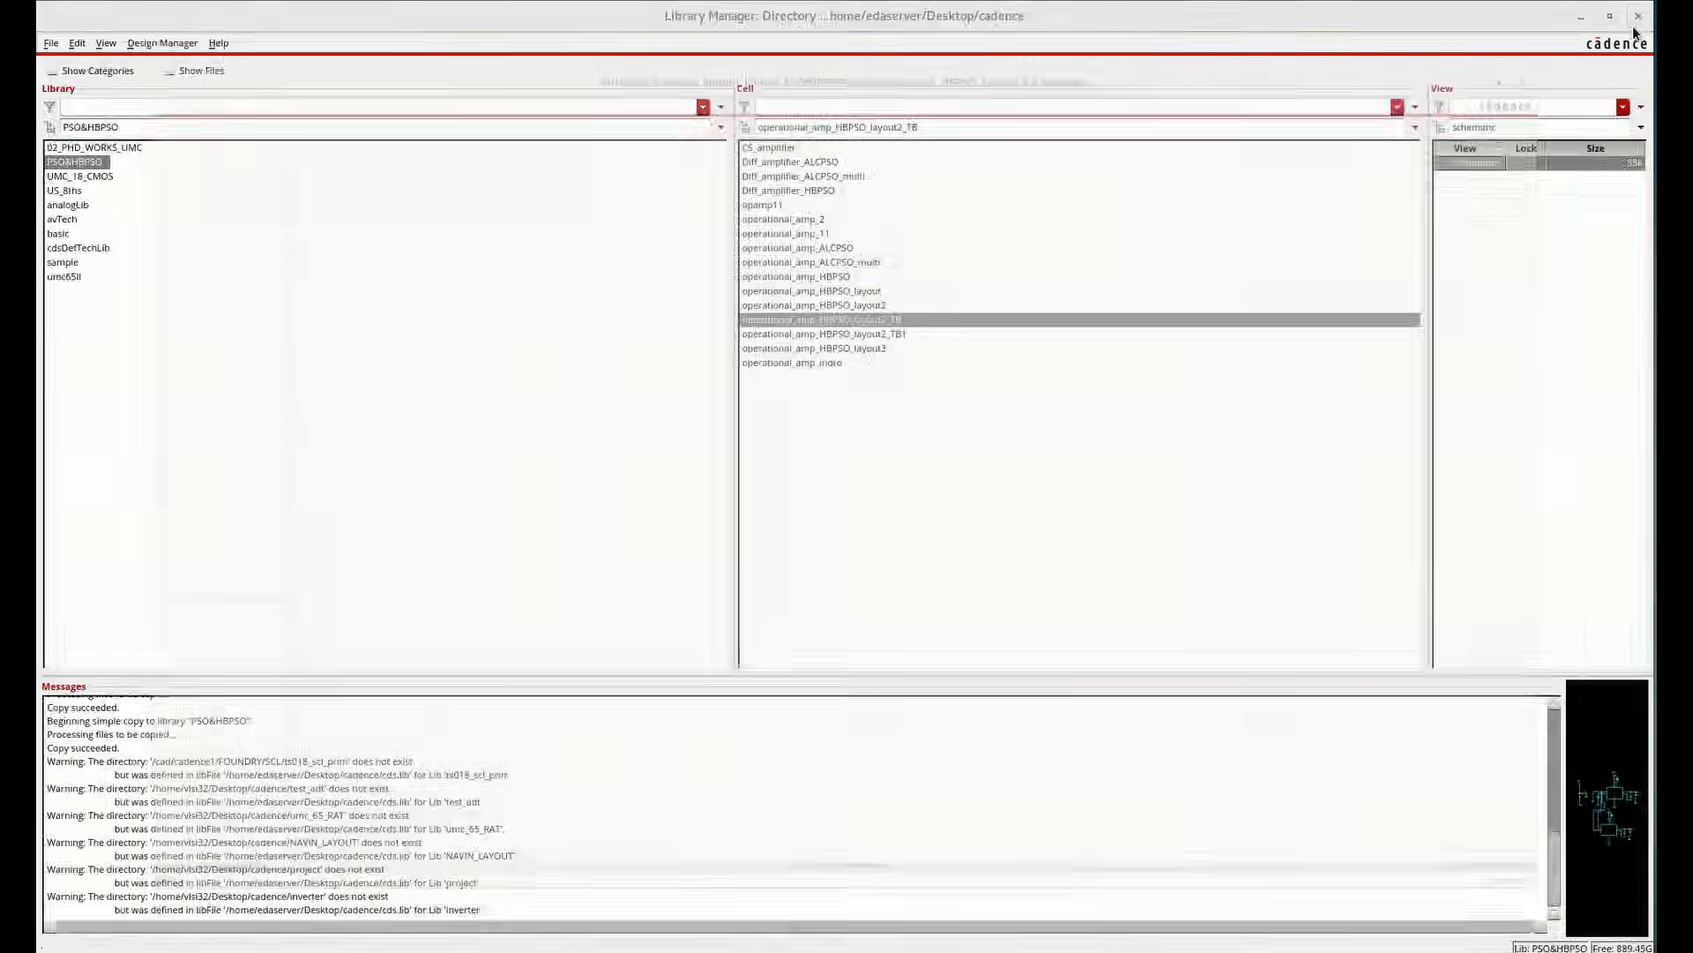
pyautogui.moveTo(1513, 126); pyautogui.dragTo(1374, 116)
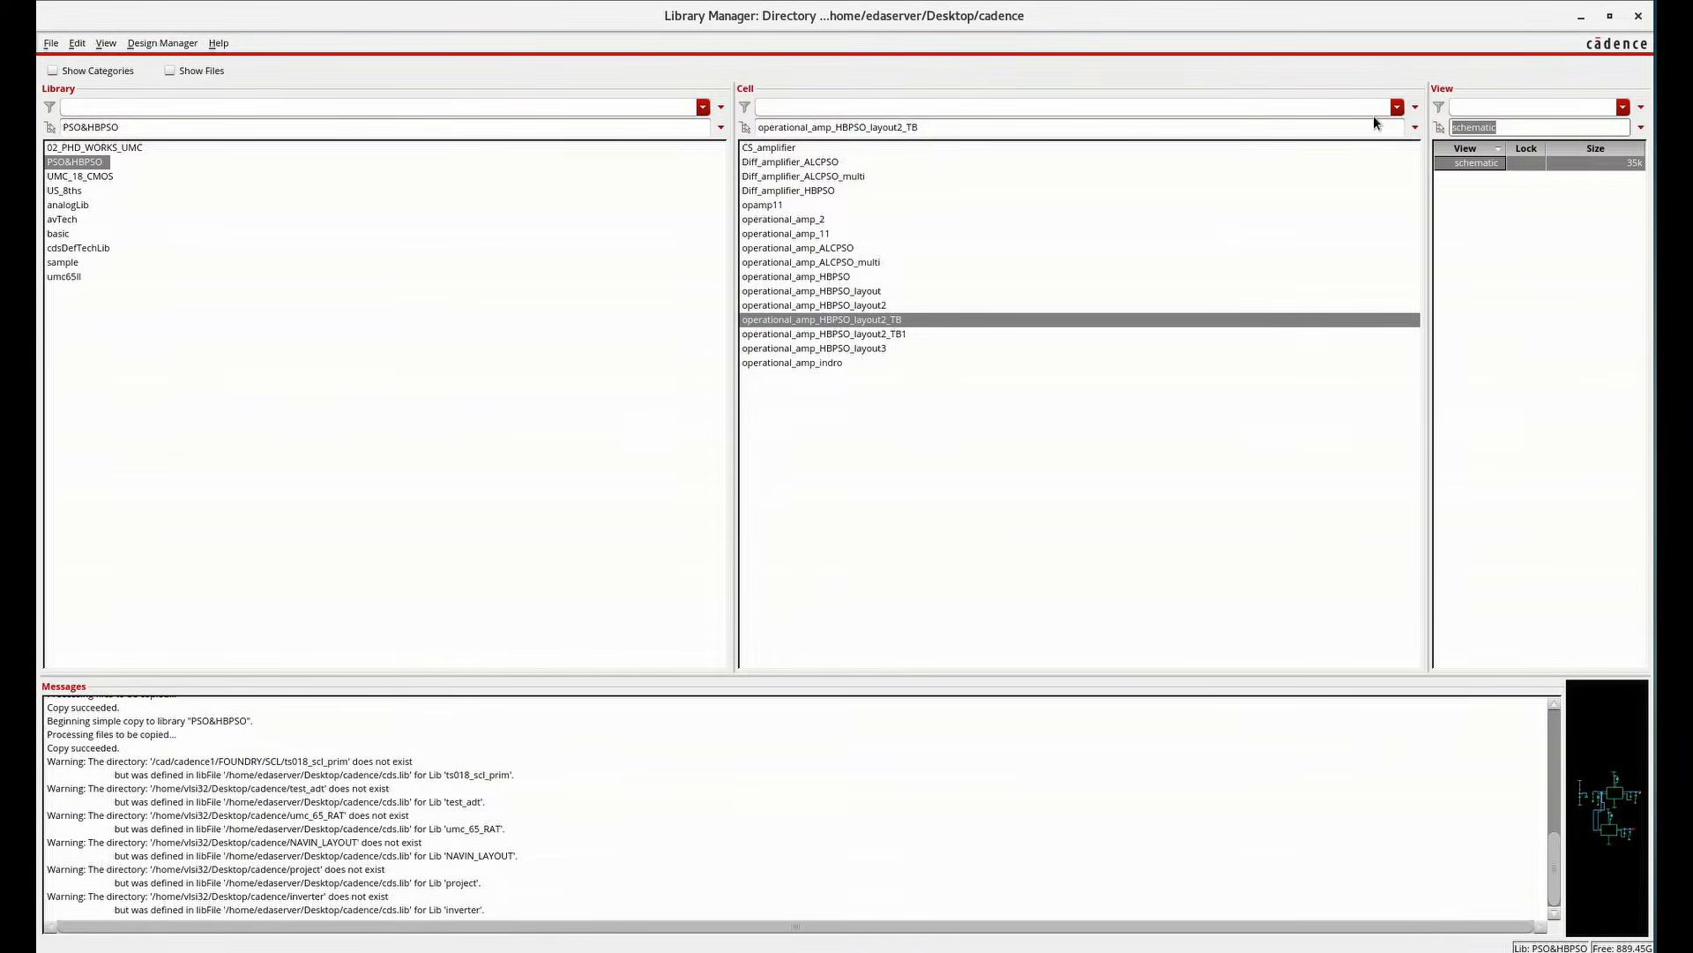
pyautogui.write('config')
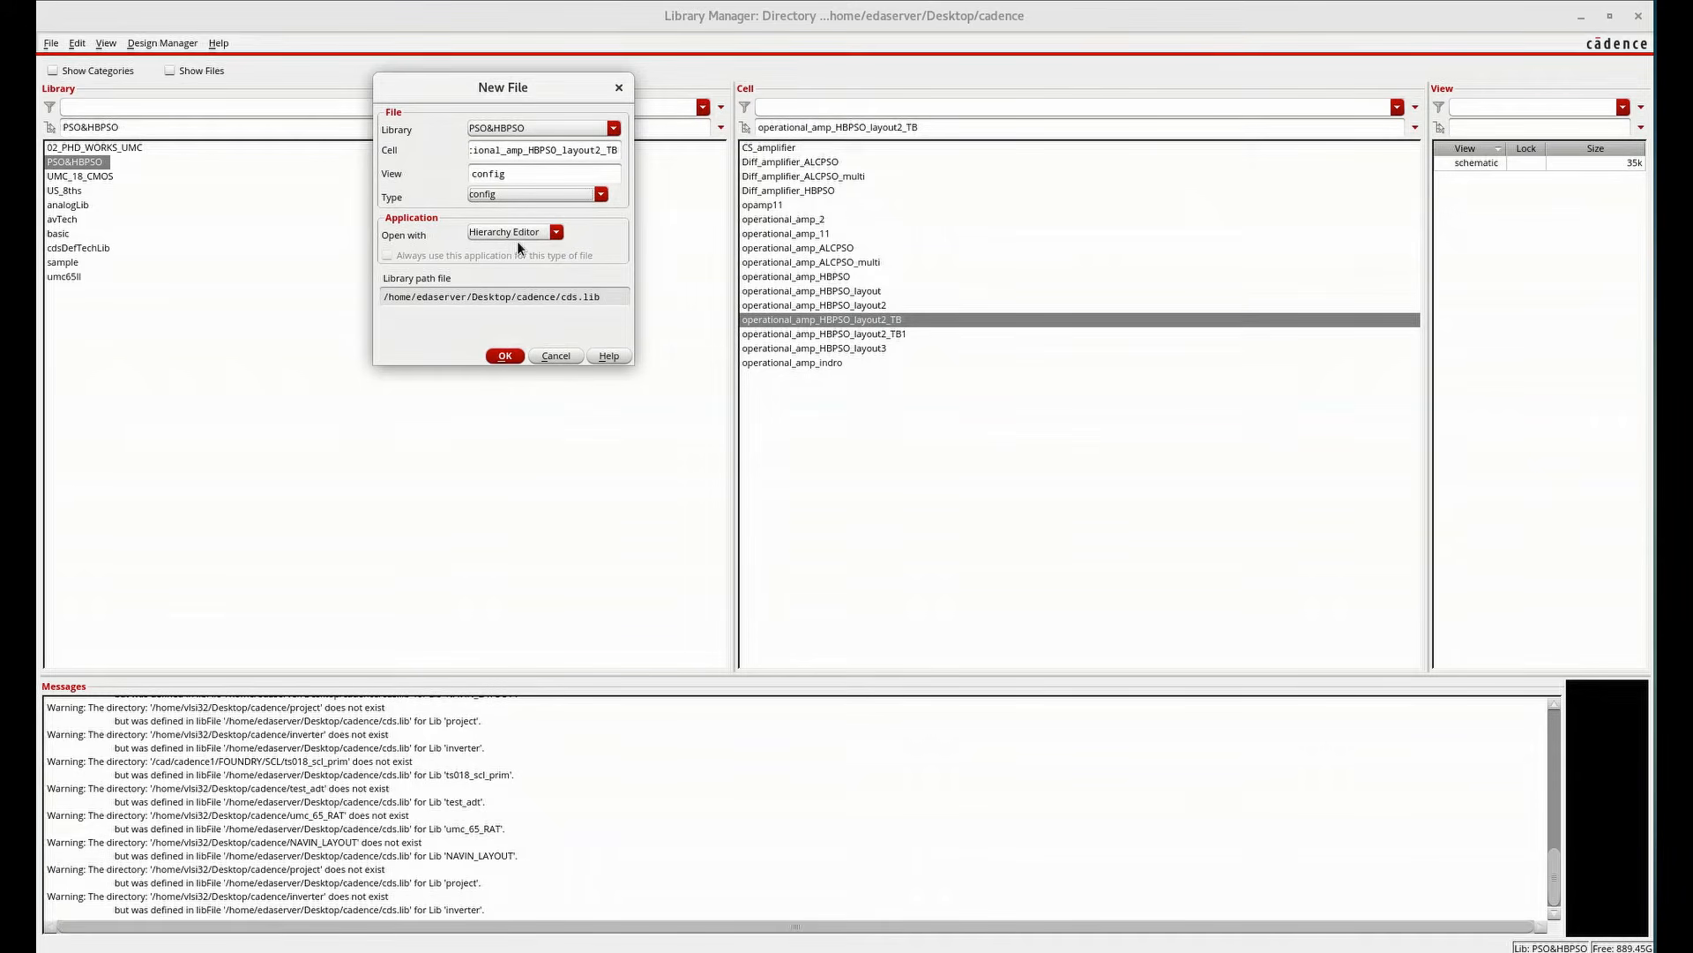
pyautogui.click(504, 355)
# Set the configuration's top cell view to schematic and apply the spectre template
pyautogui.click(666, 305)
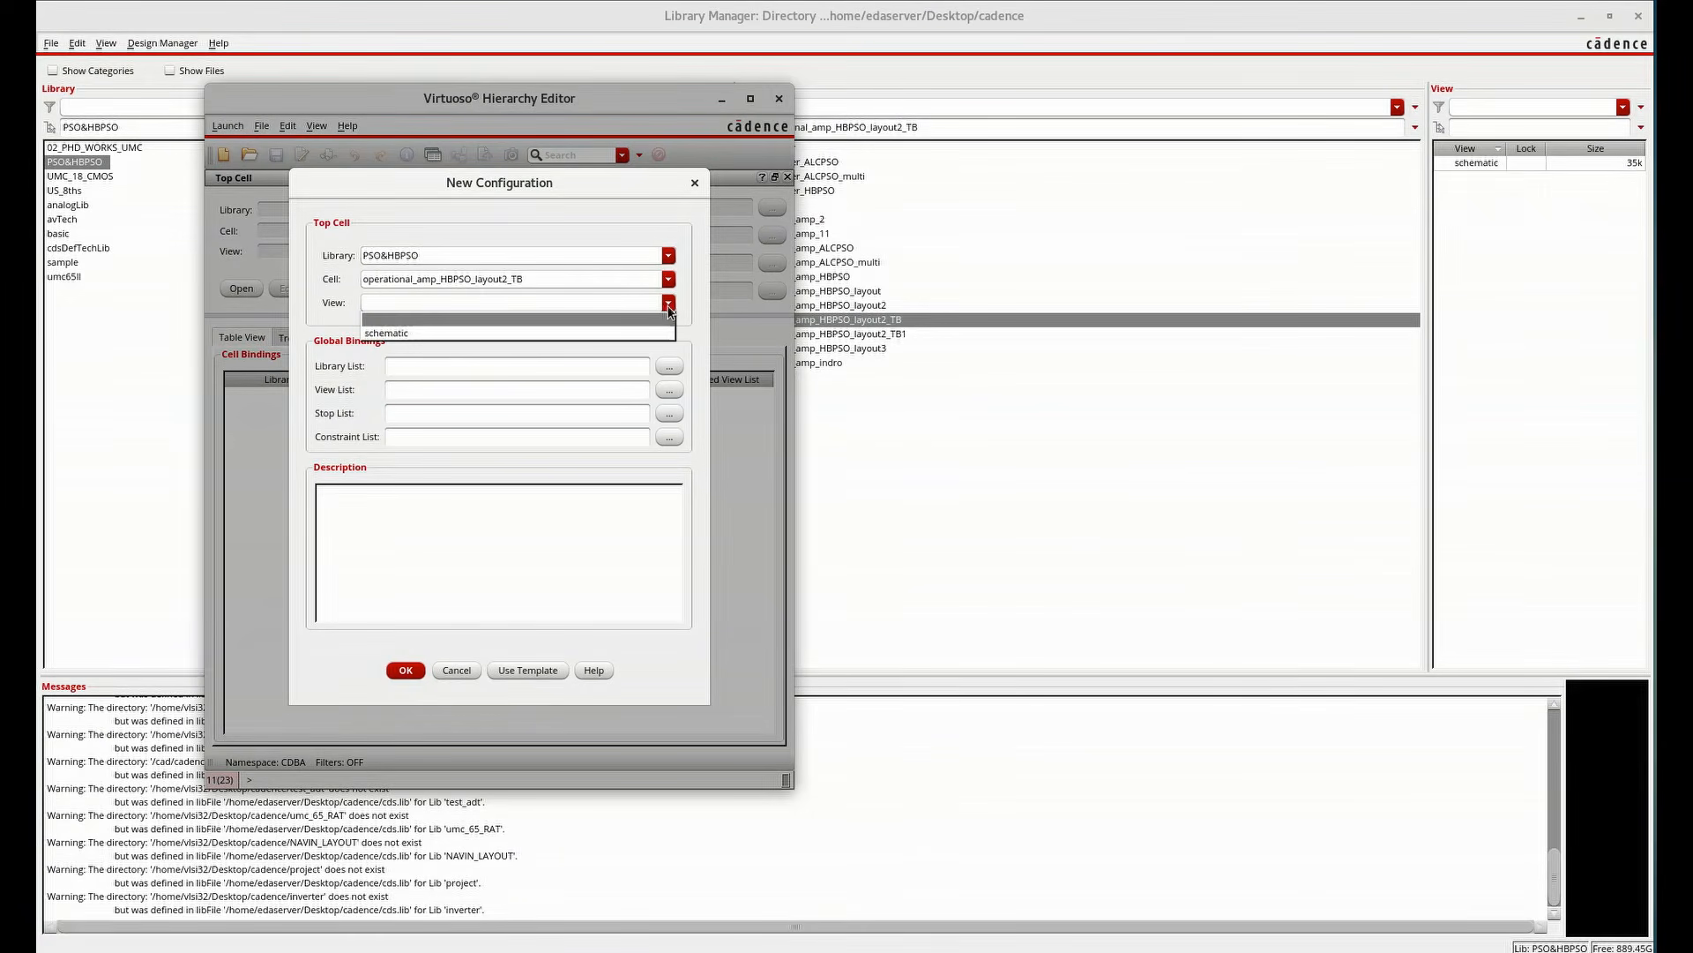
pyautogui.click(610, 328)
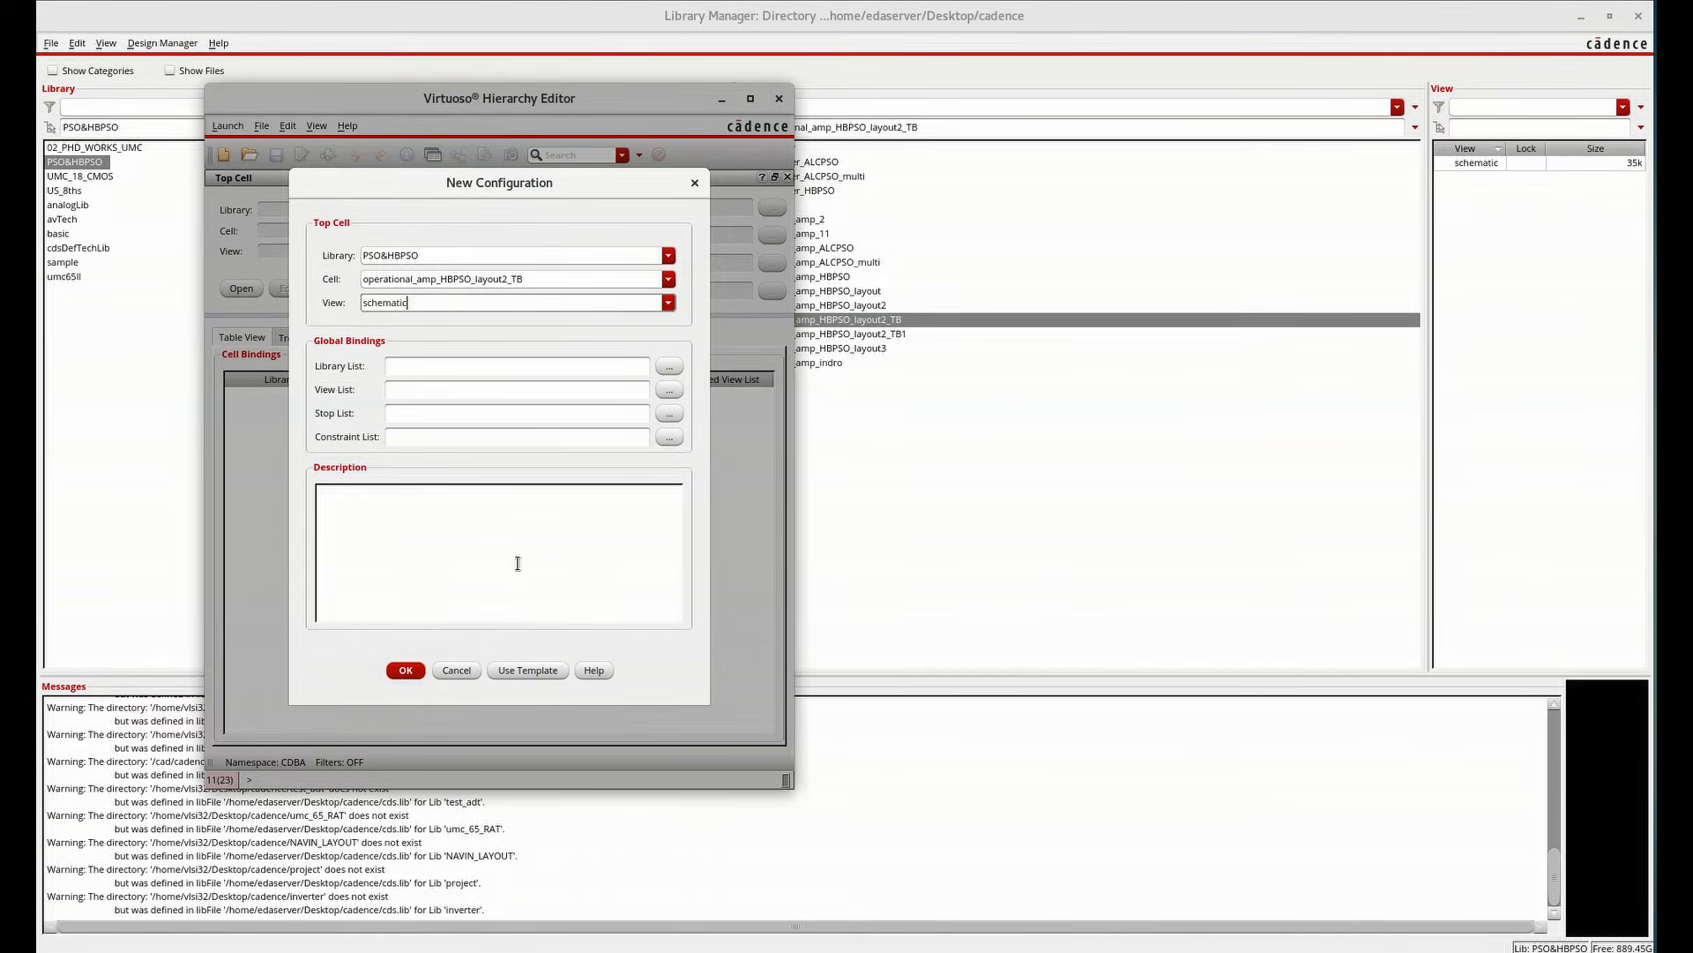
pyautogui.click(507, 668)
pyautogui.click(457, 418)
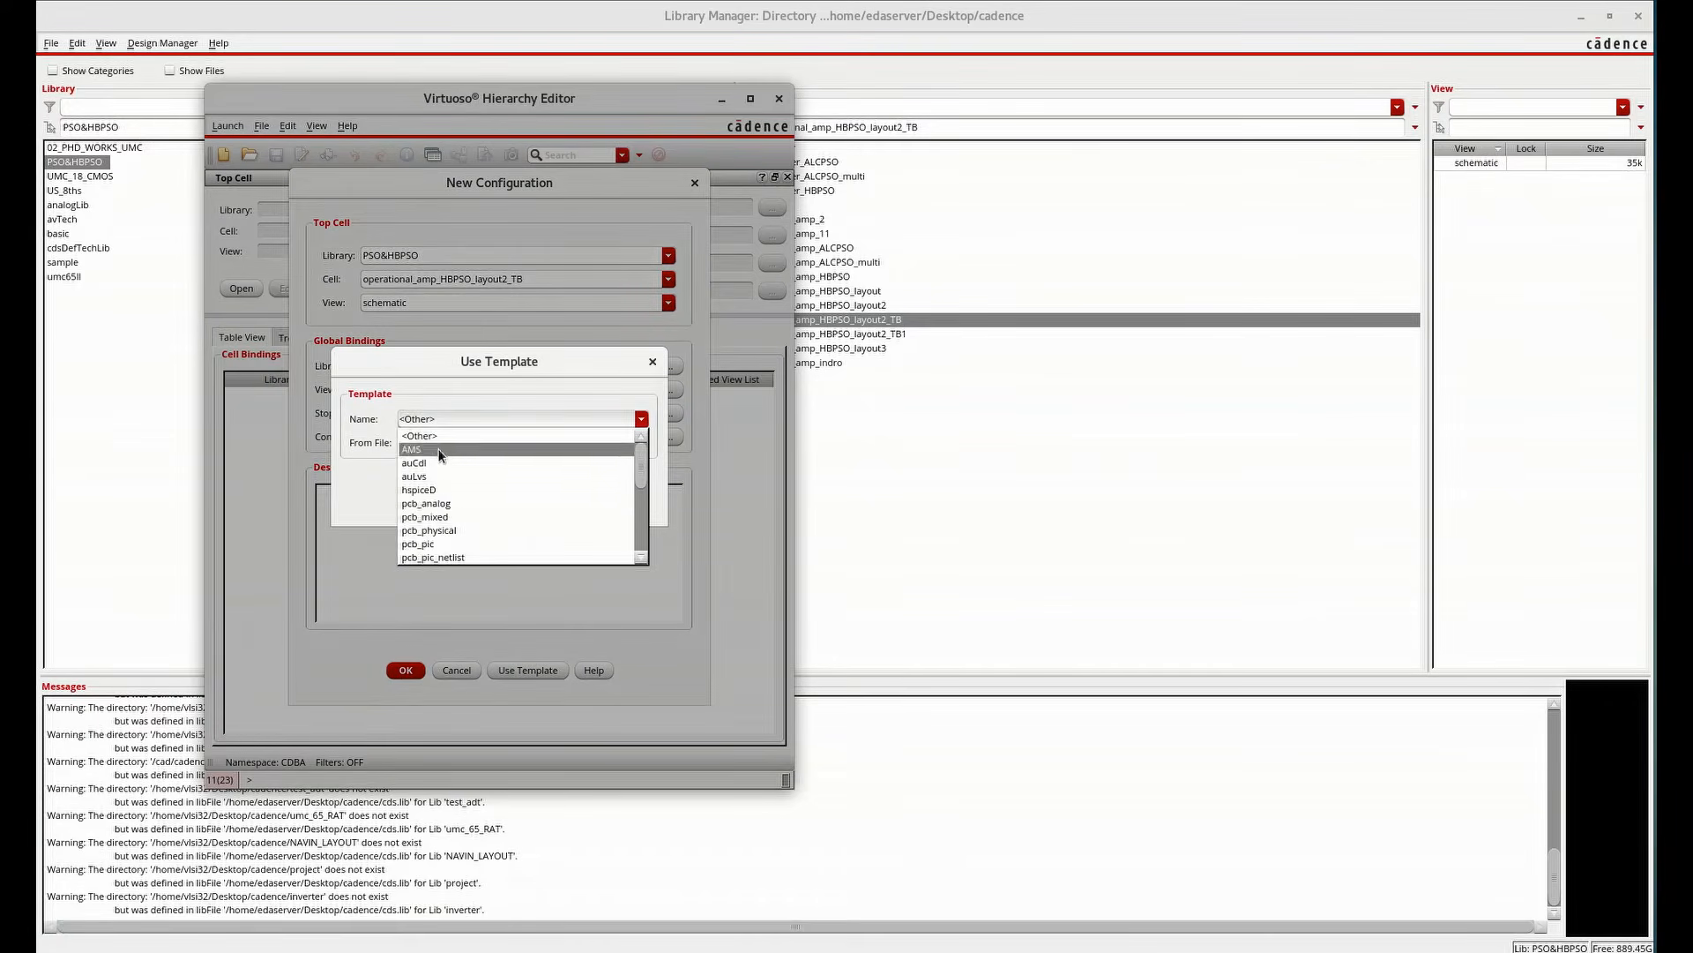
pyautogui.scroll(-2, 436, 543)
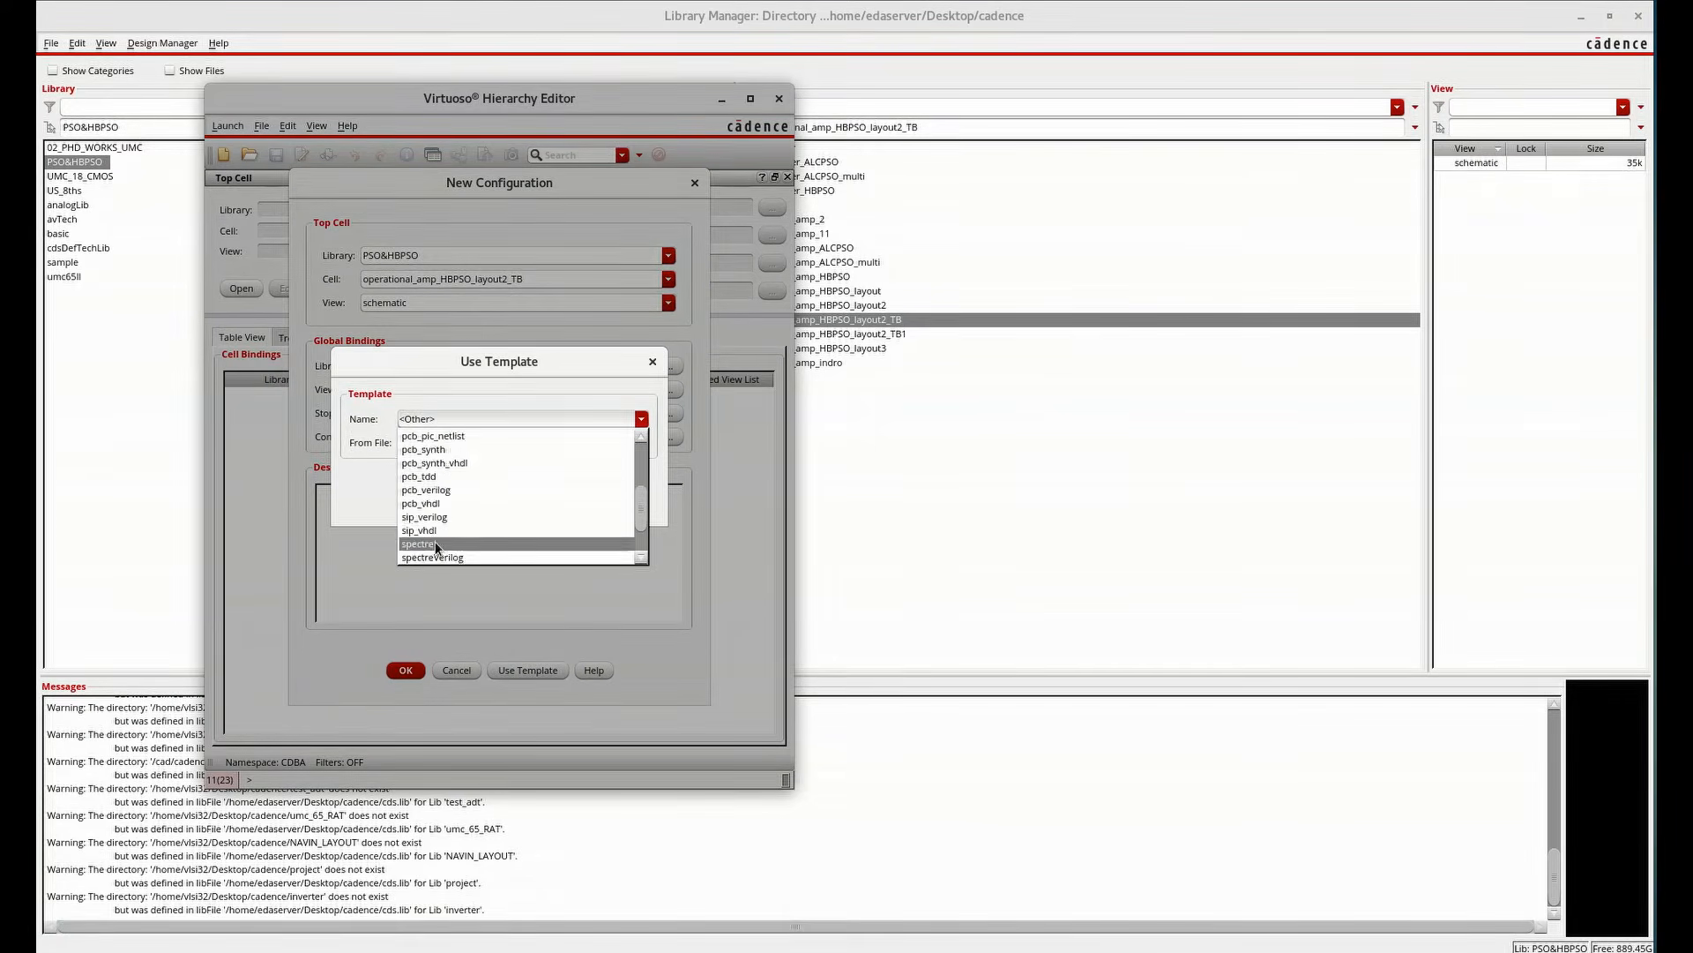
pyautogui.click(436, 544)
pyautogui.click(420, 491)
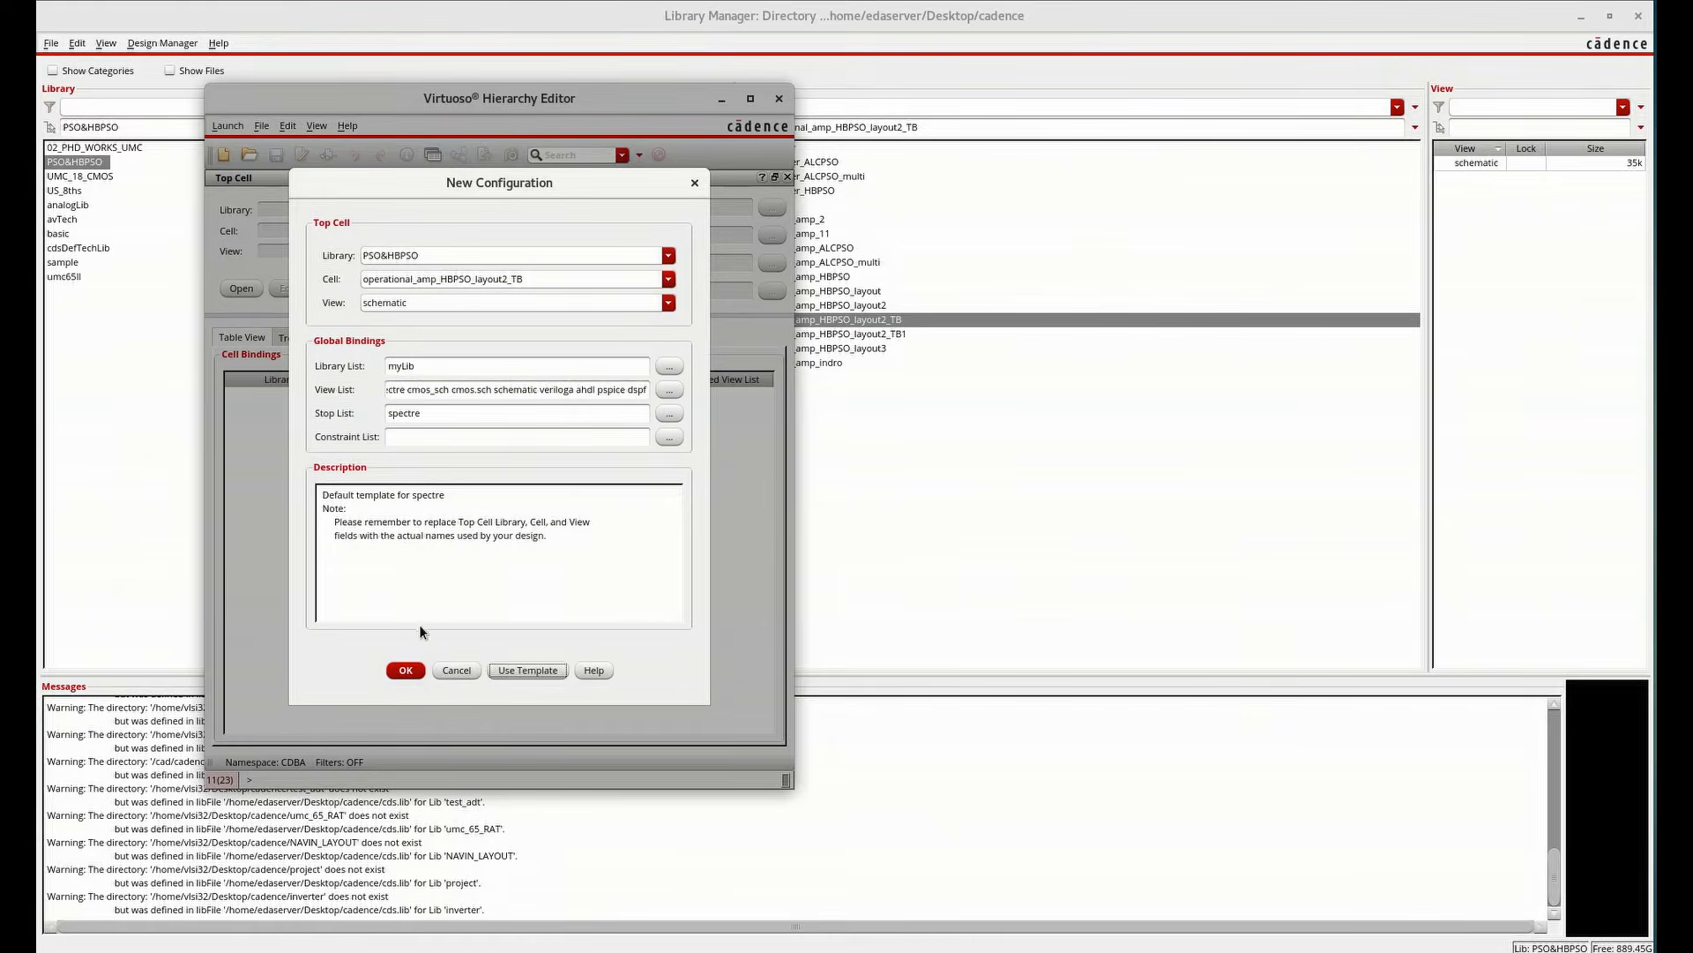
# Confirm the new configuration and bind instance I0 to its schematic view
pyautogui.click(409, 673)
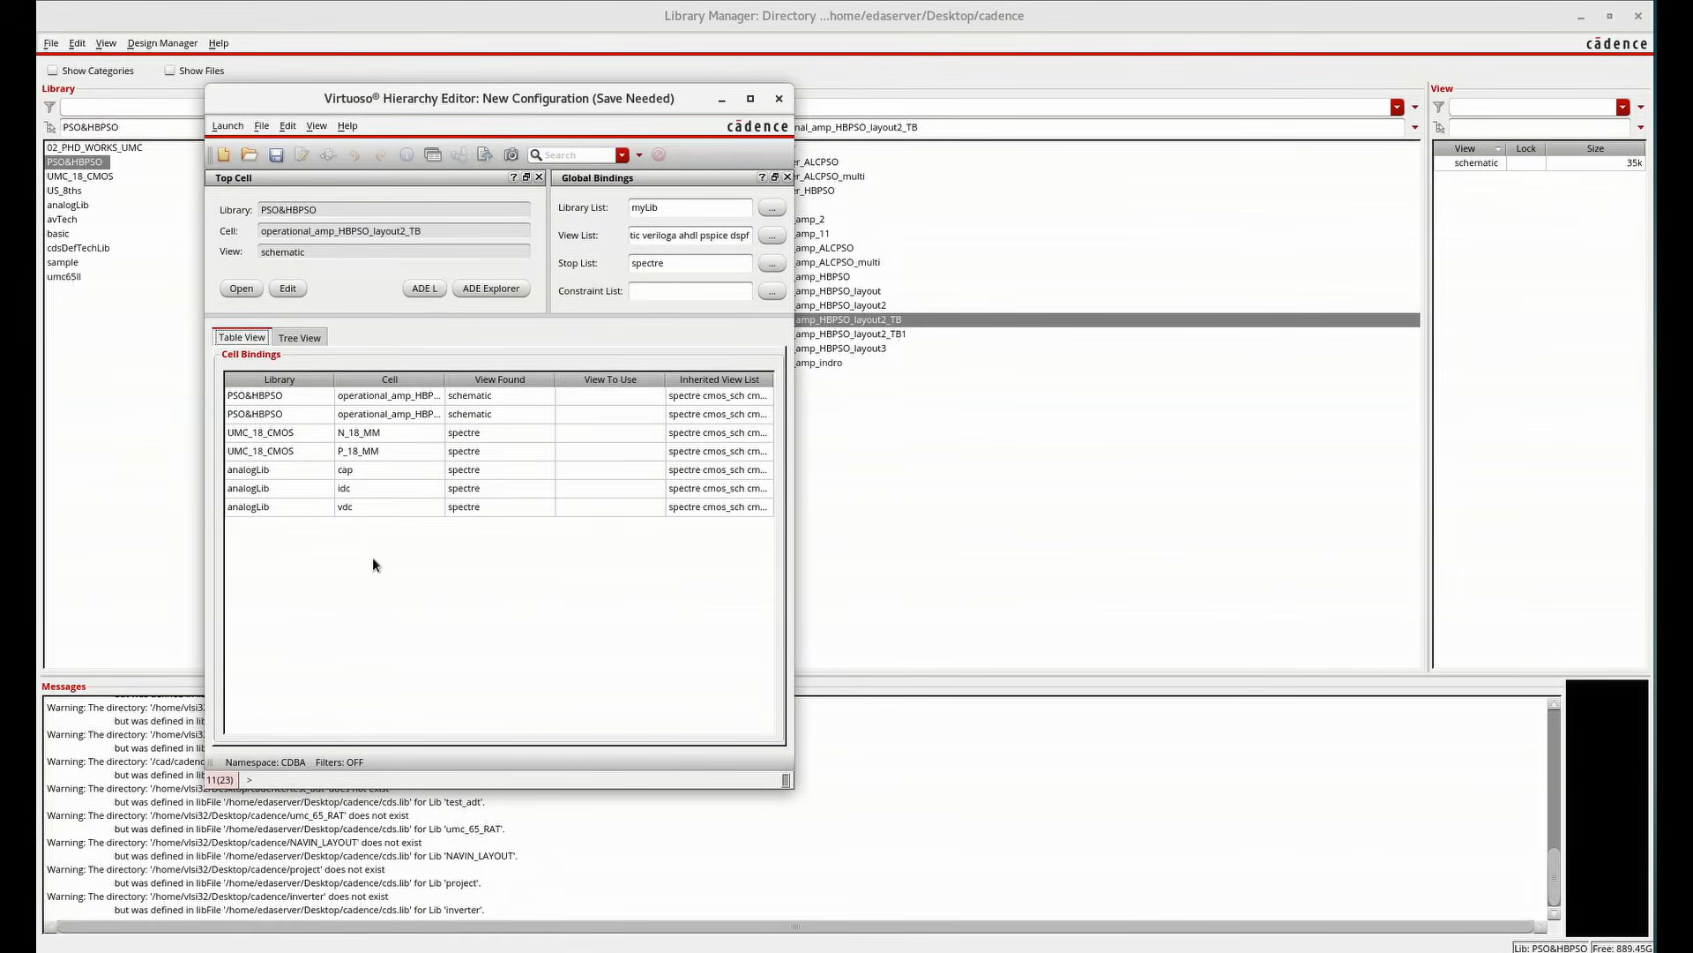
pyautogui.click(299, 338)
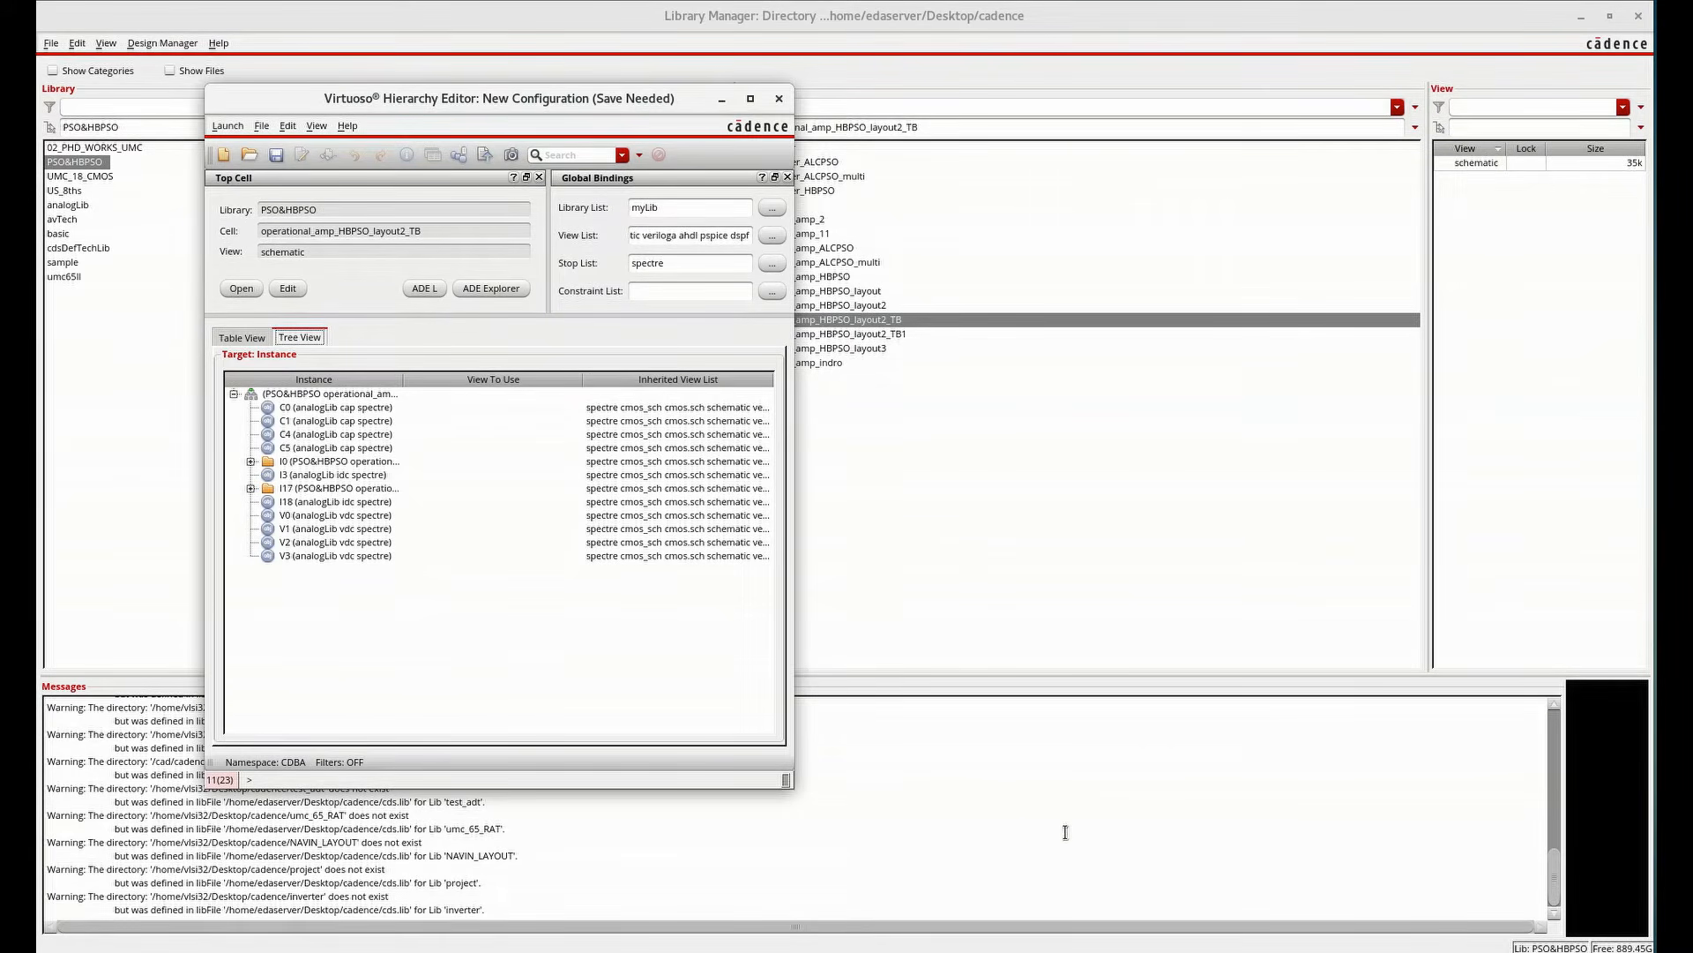
pyautogui.rightClick(371, 466)
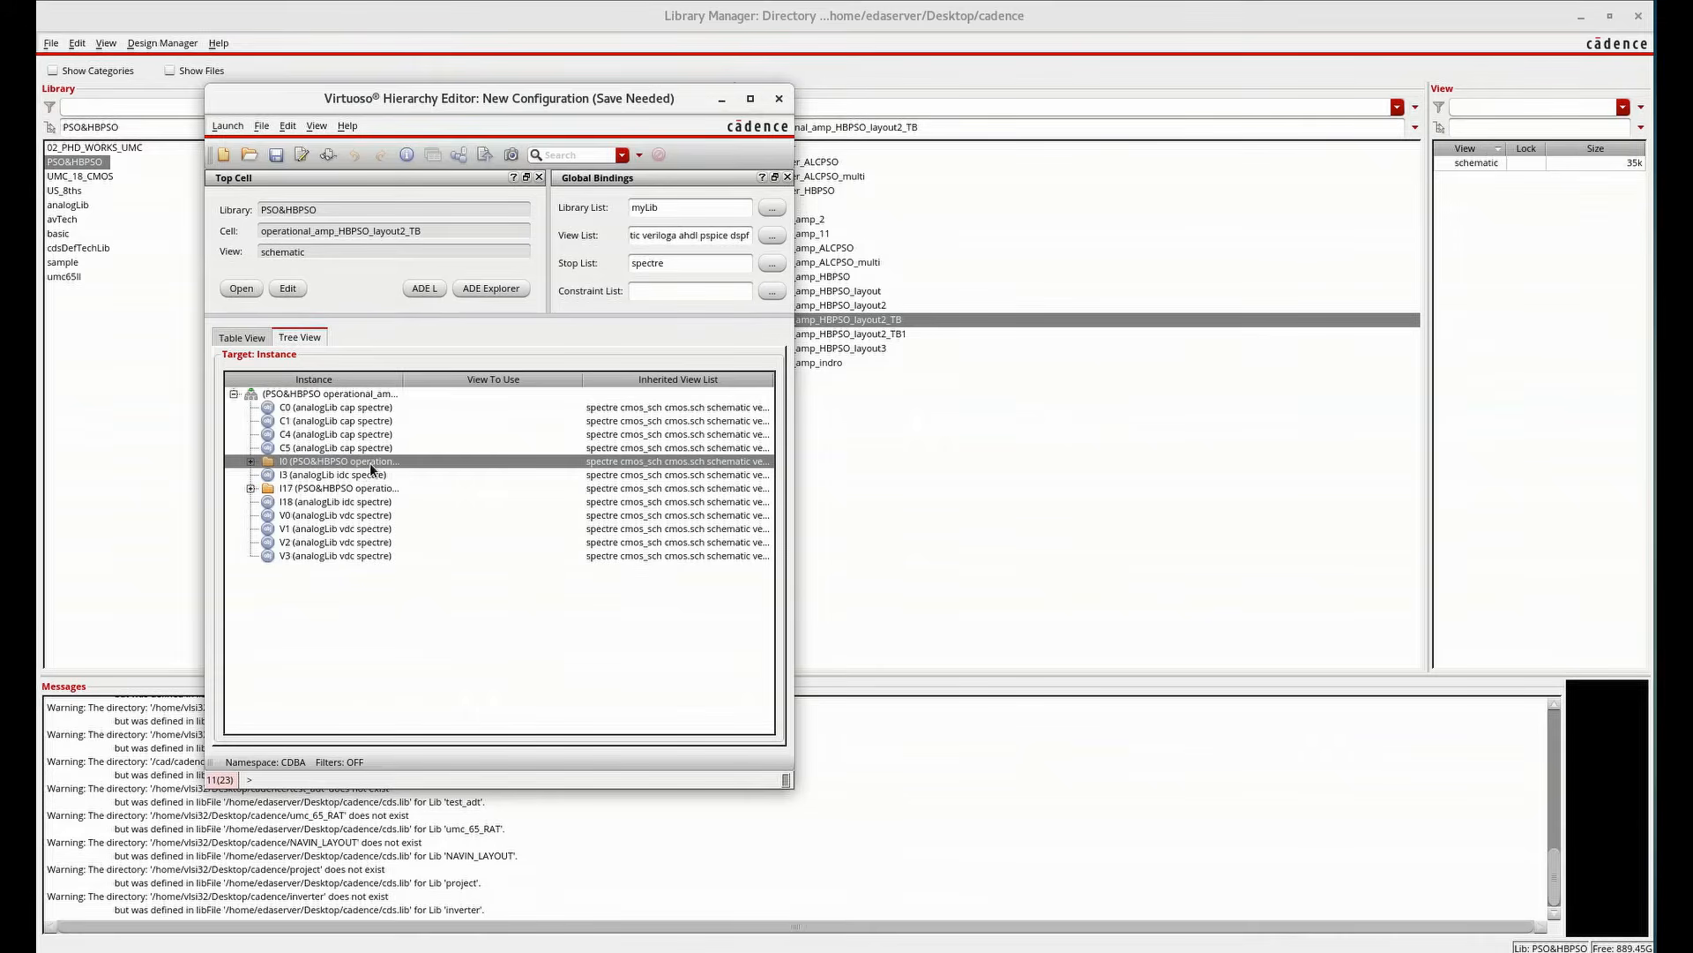
pyautogui.moveTo(389, 481)
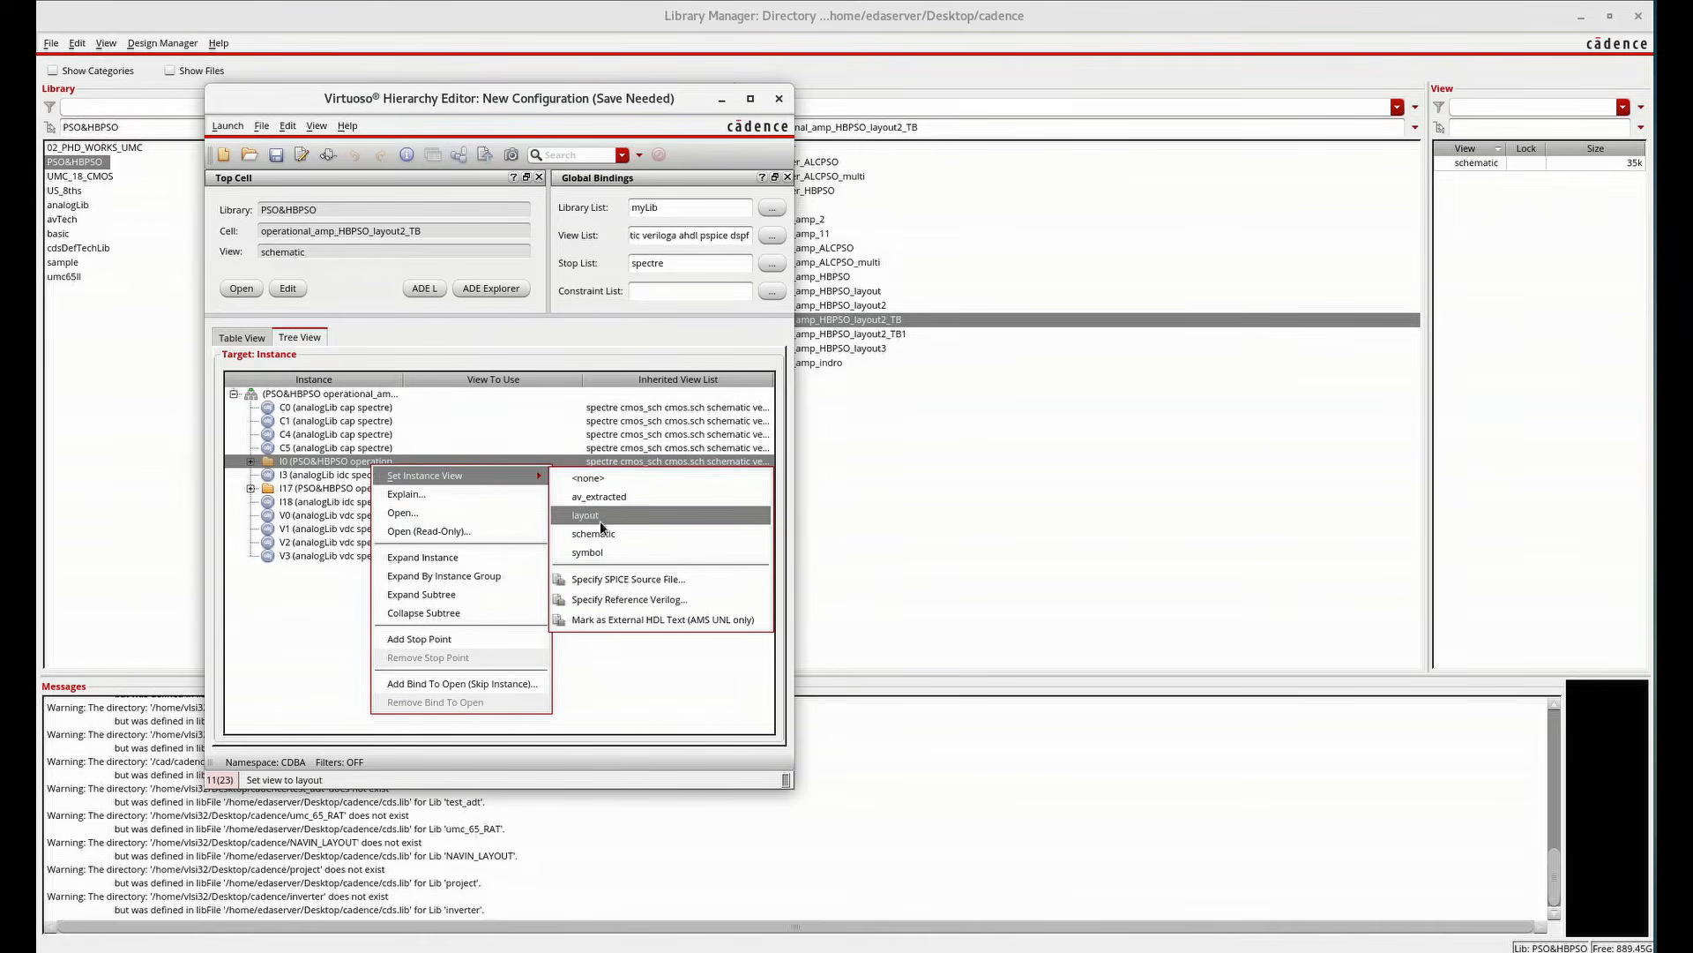
pyautogui.click(600, 534)
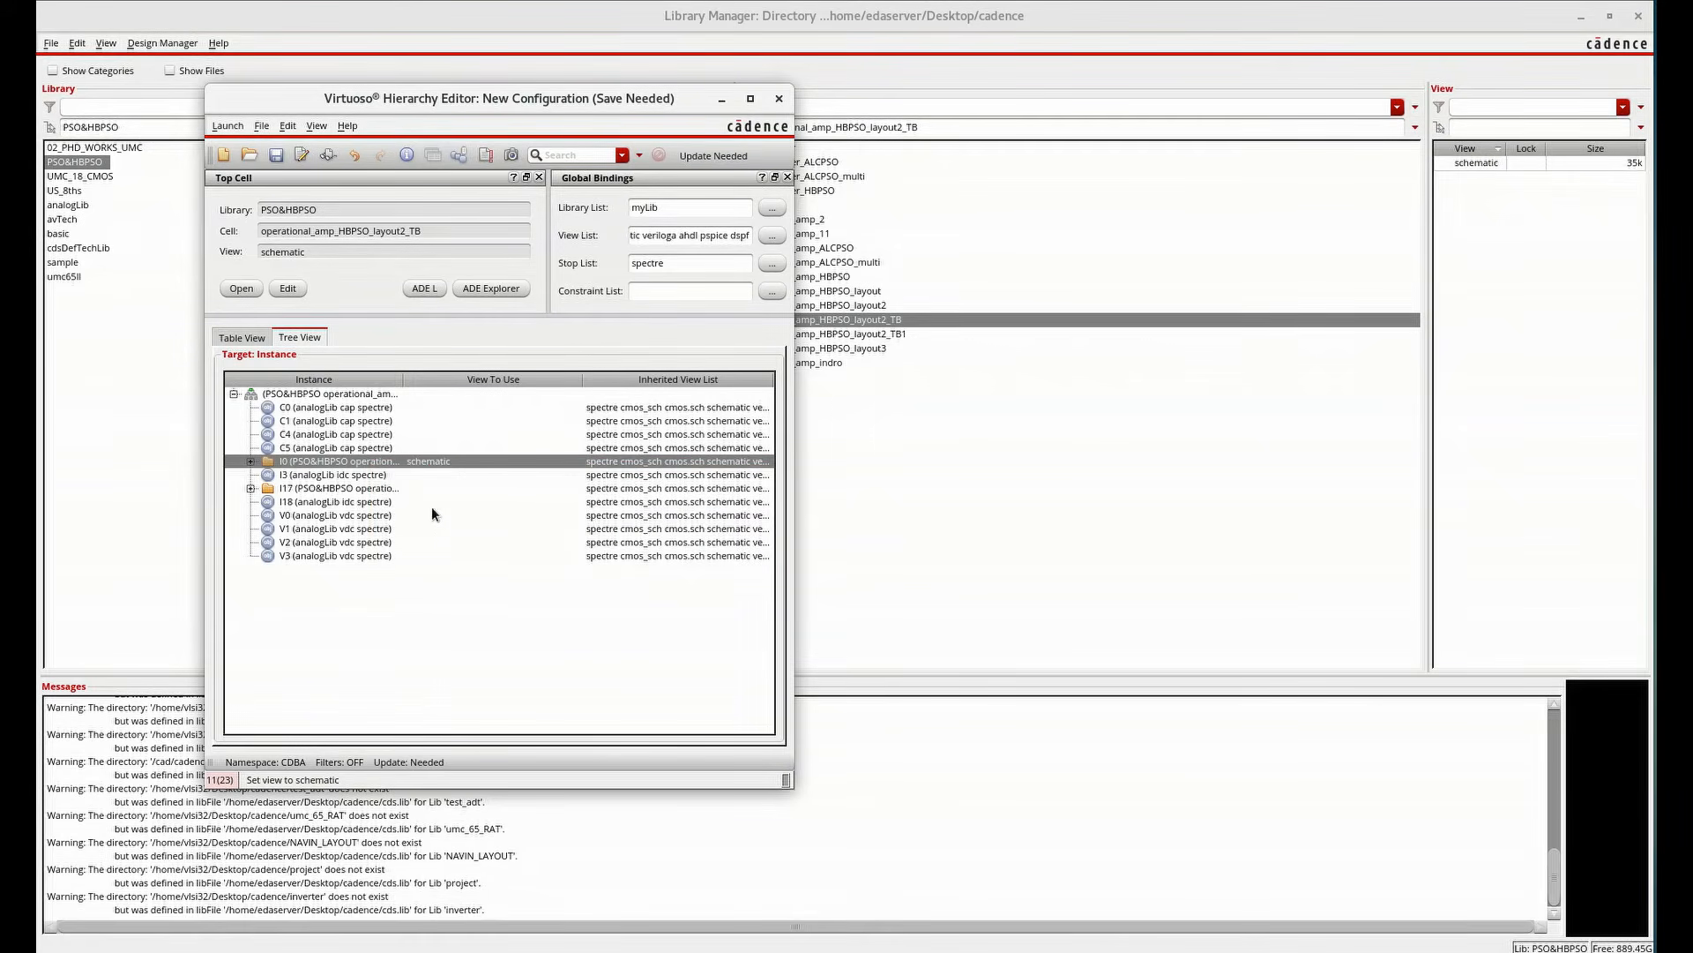
# Bind instance I17 to its av_extracted view
pyautogui.click(367, 489)
pyautogui.rightClick(366, 489)
pyautogui.moveTo(397, 503)
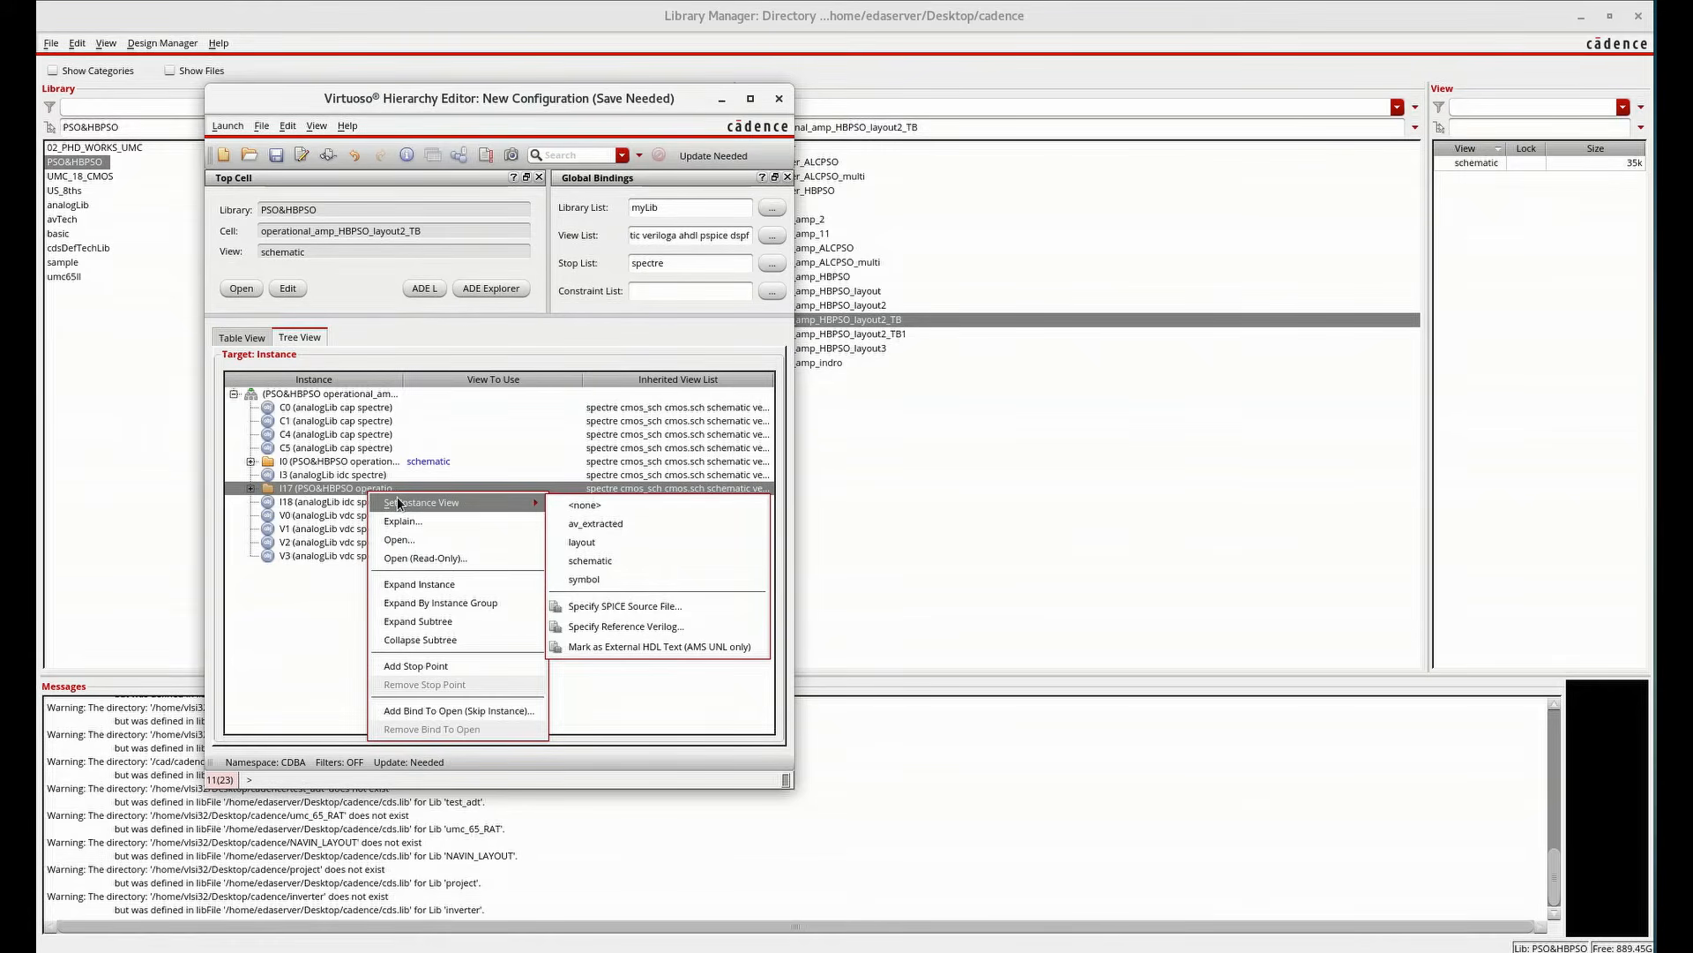
pyautogui.click(593, 526)
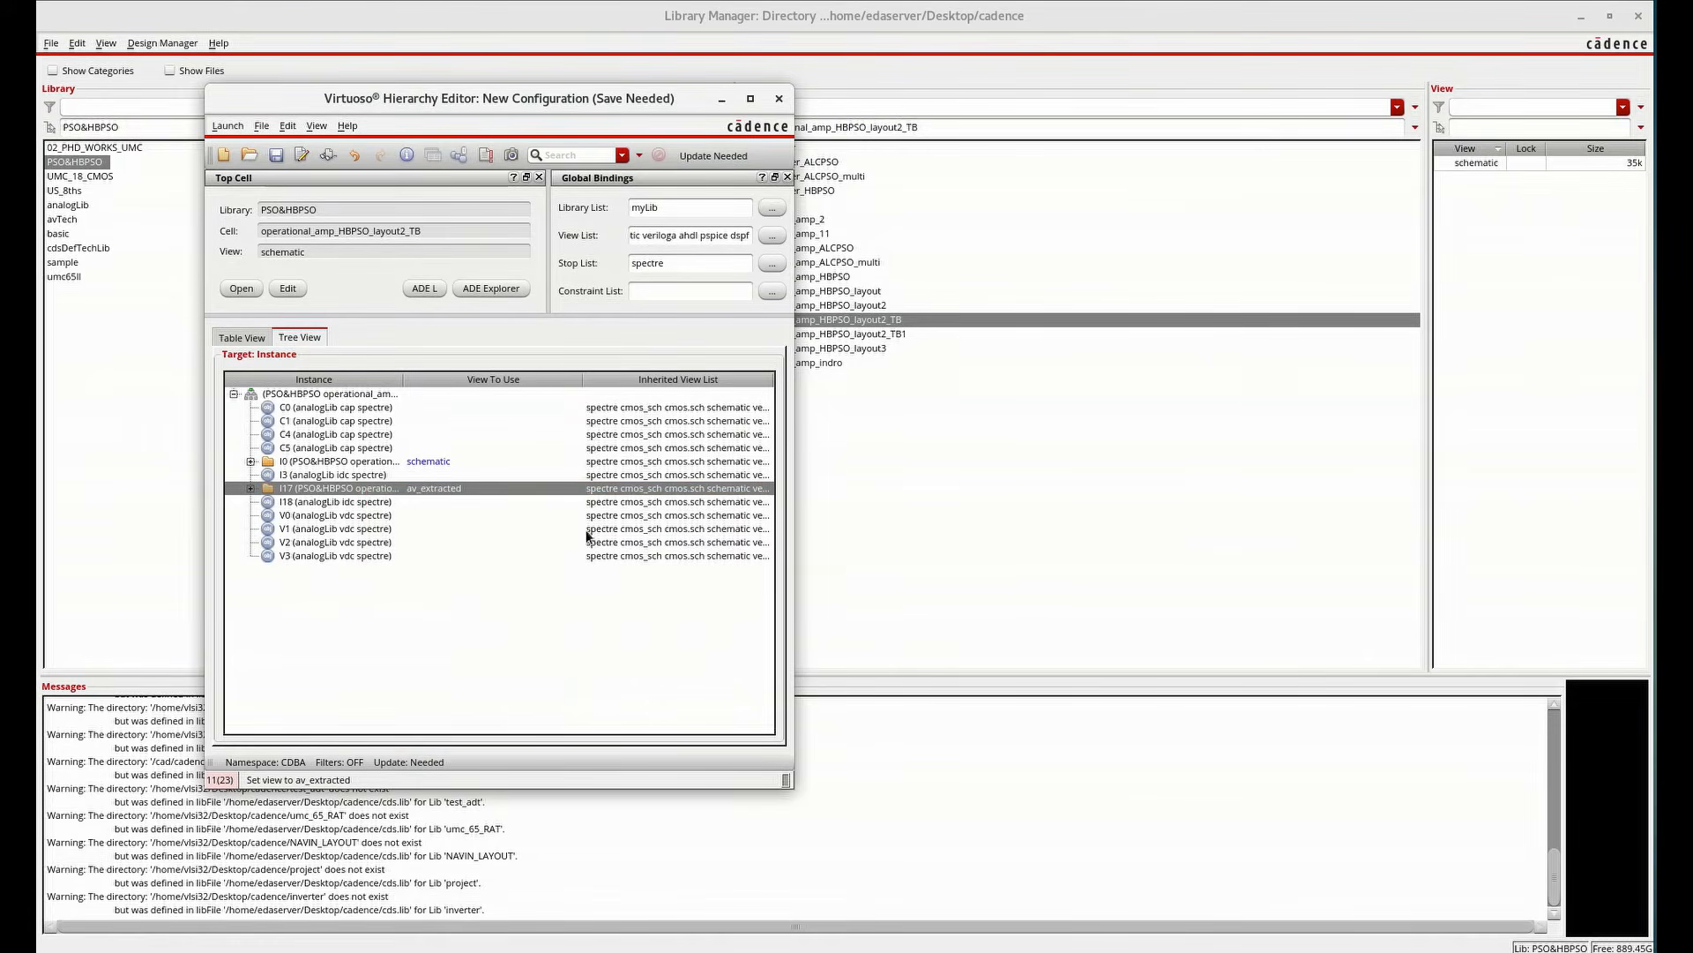
# Save the configuration and open the testbench's config view in the schematic editor
pyautogui.click(268, 161)
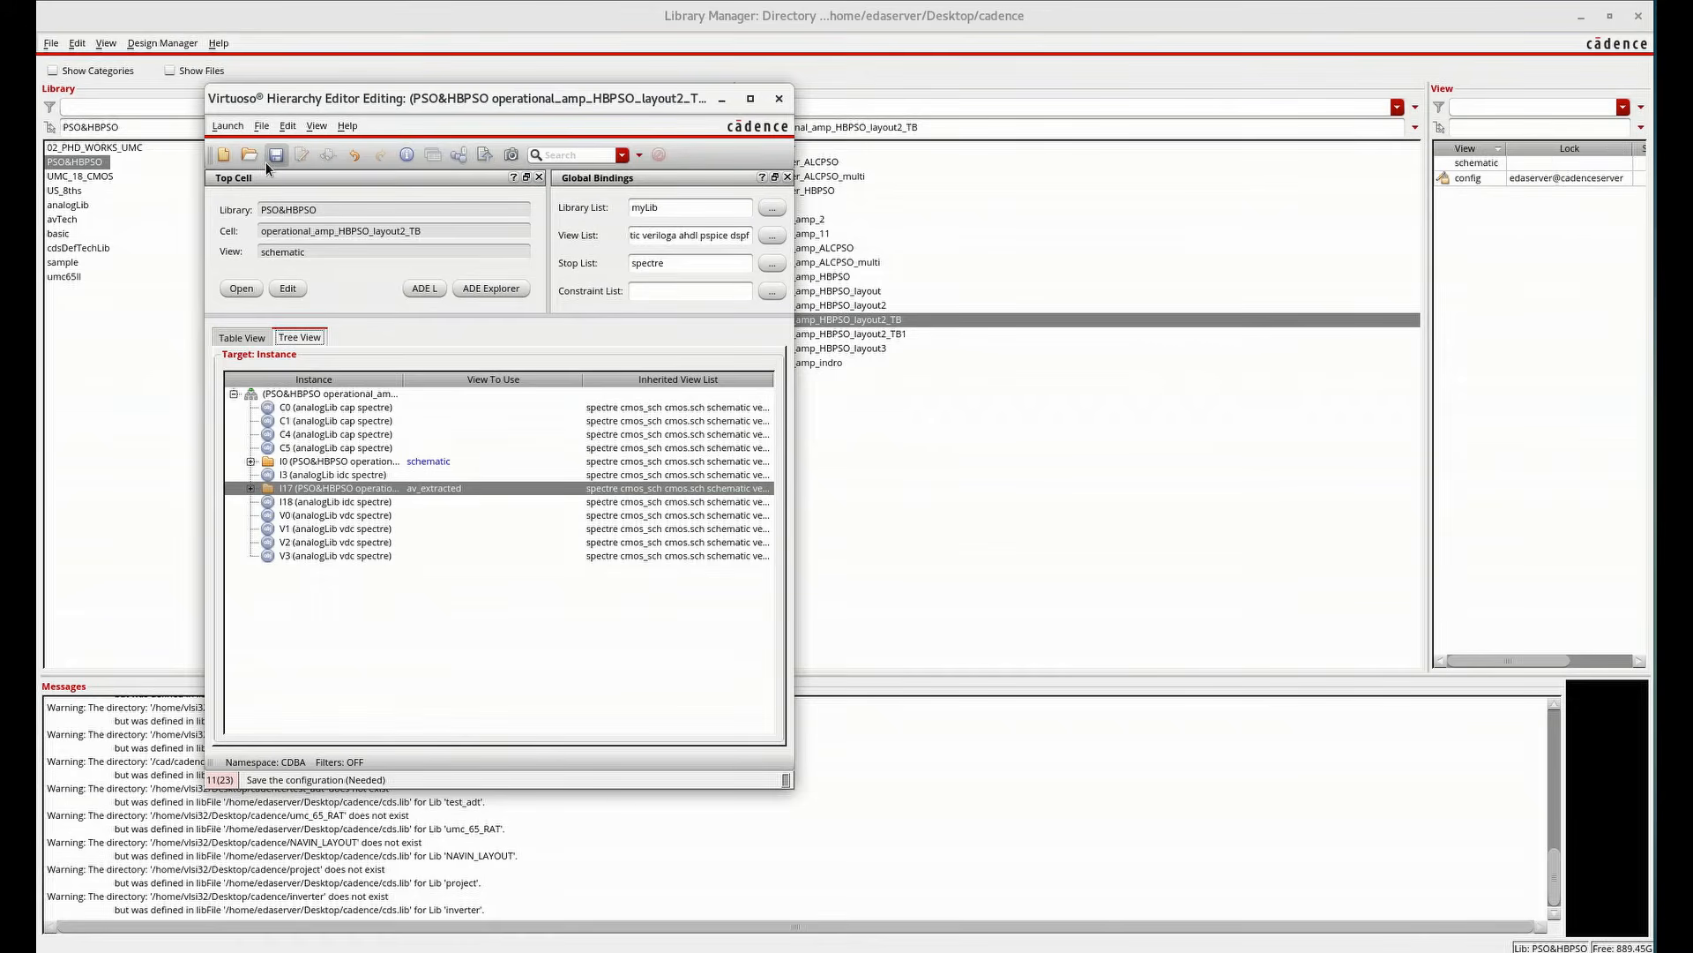
pyautogui.click(774, 99)
pyautogui.doubleClick(1454, 180)
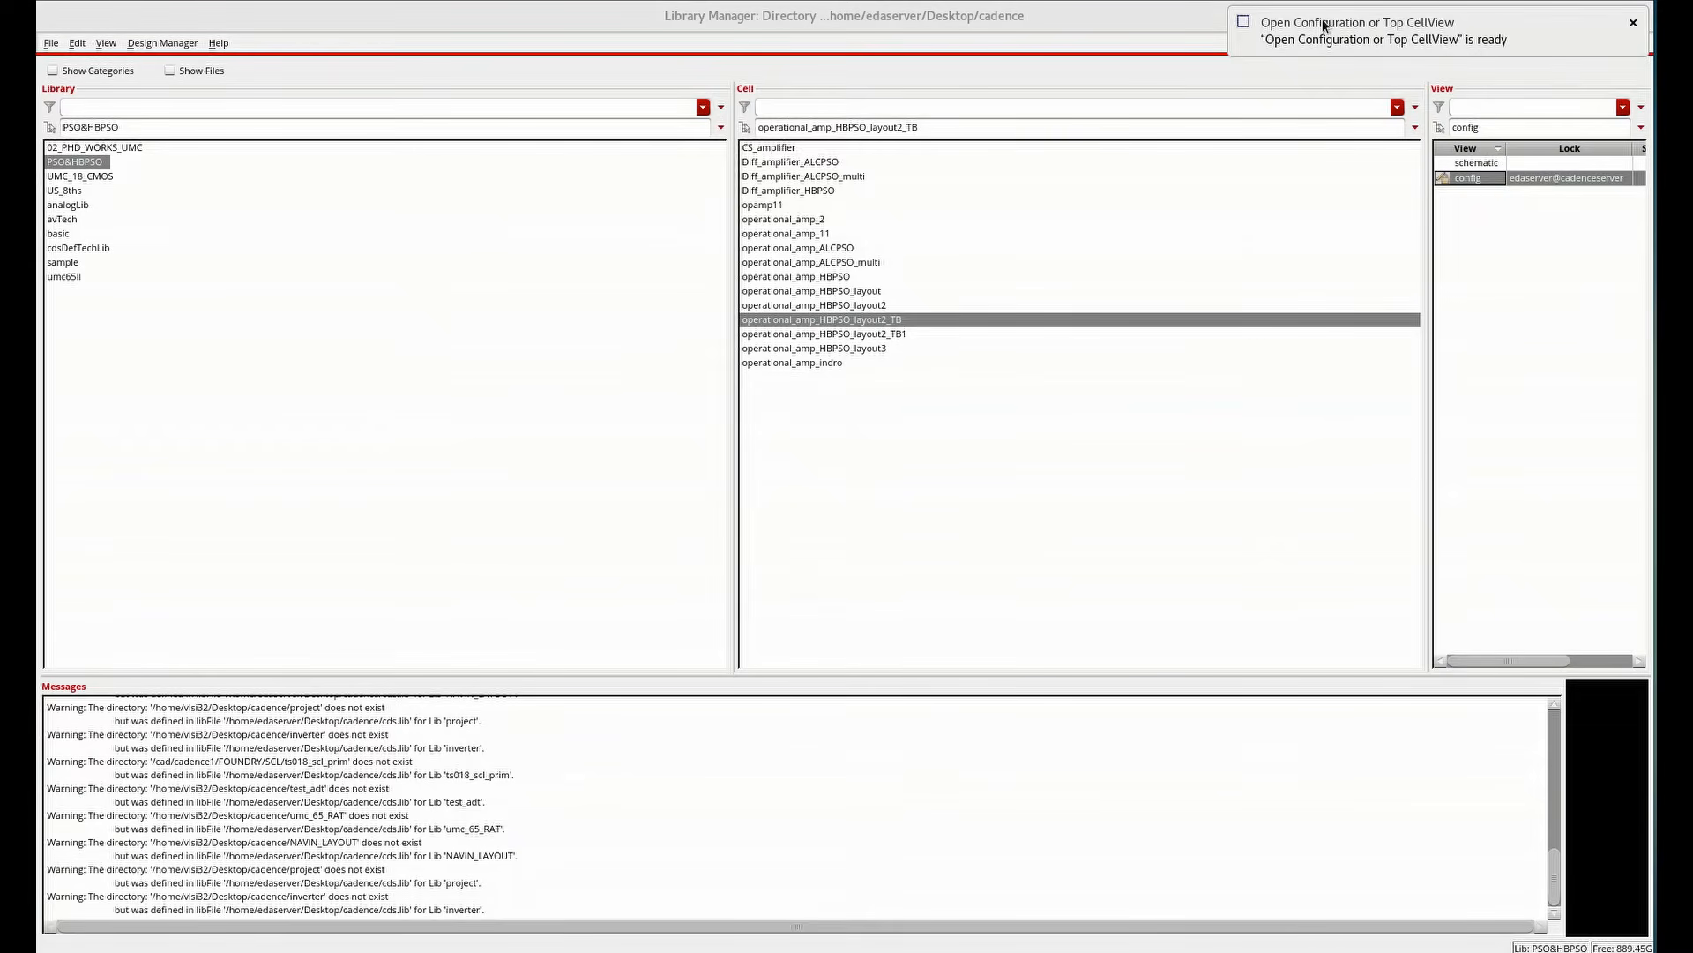
pyautogui.click(1323, 27)
pyautogui.click(732, 189)
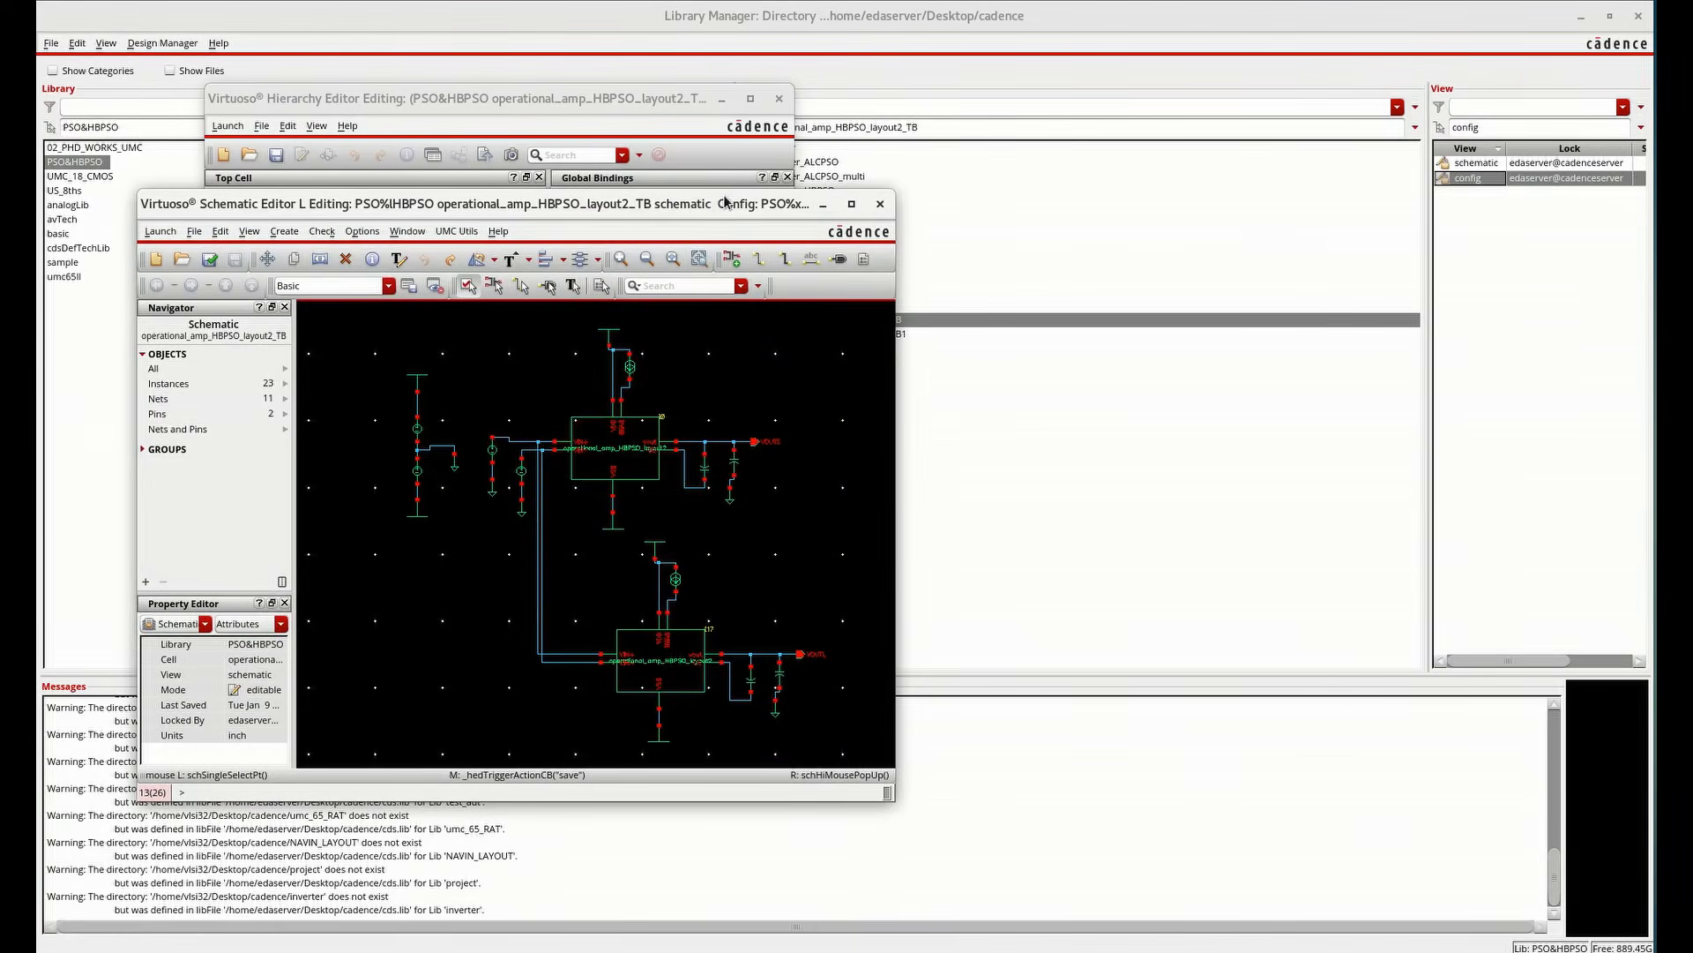
pyautogui.doubleClick(714, 203)
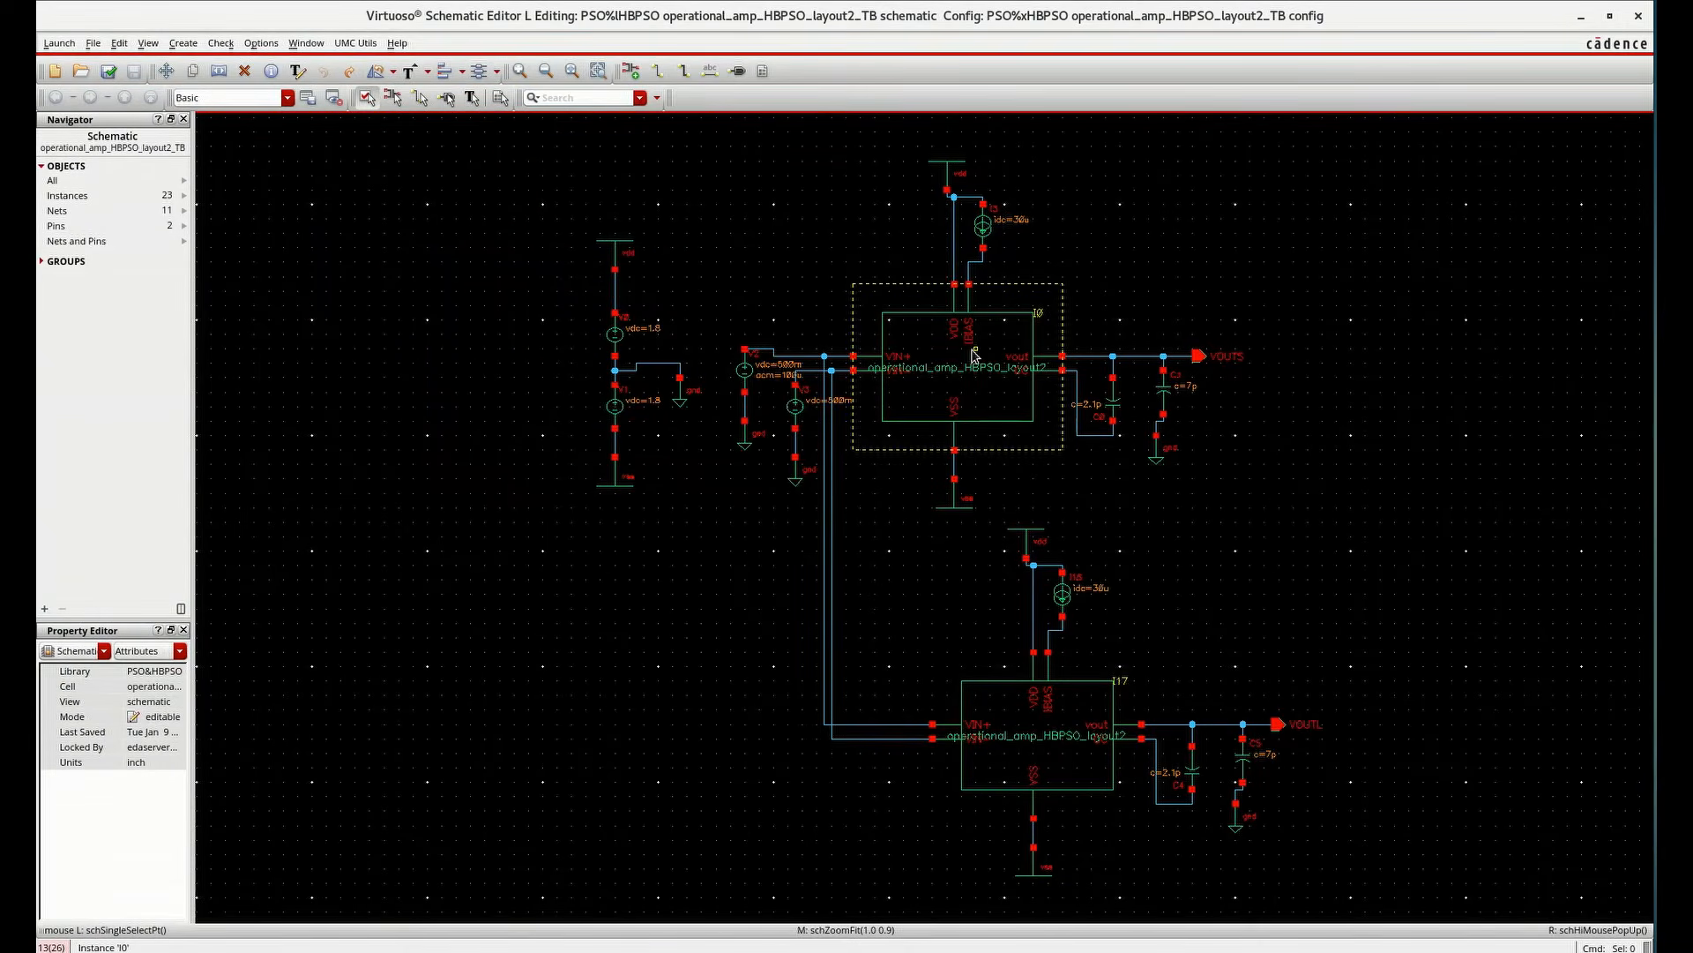
# Descend into instances I0 and I17 to check which views they open, closing each tab afterwards
pyautogui.click(975, 354)
pyautogui.press('e')
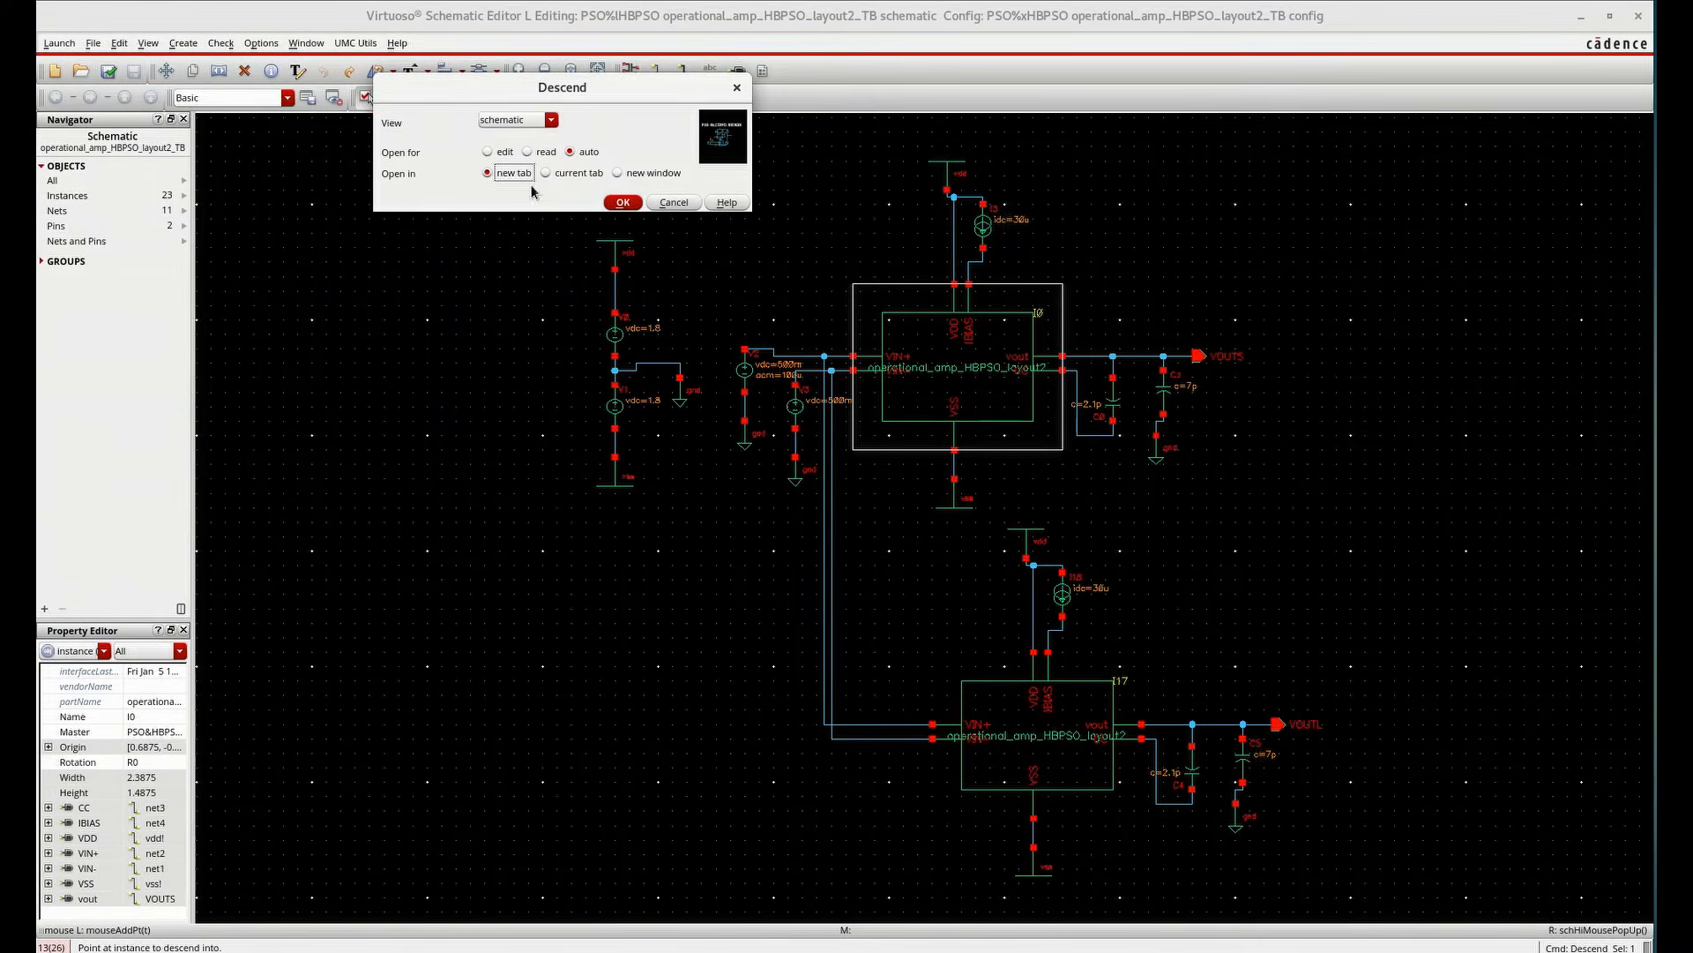
pyautogui.click(622, 202)
pyautogui.click(610, 121)
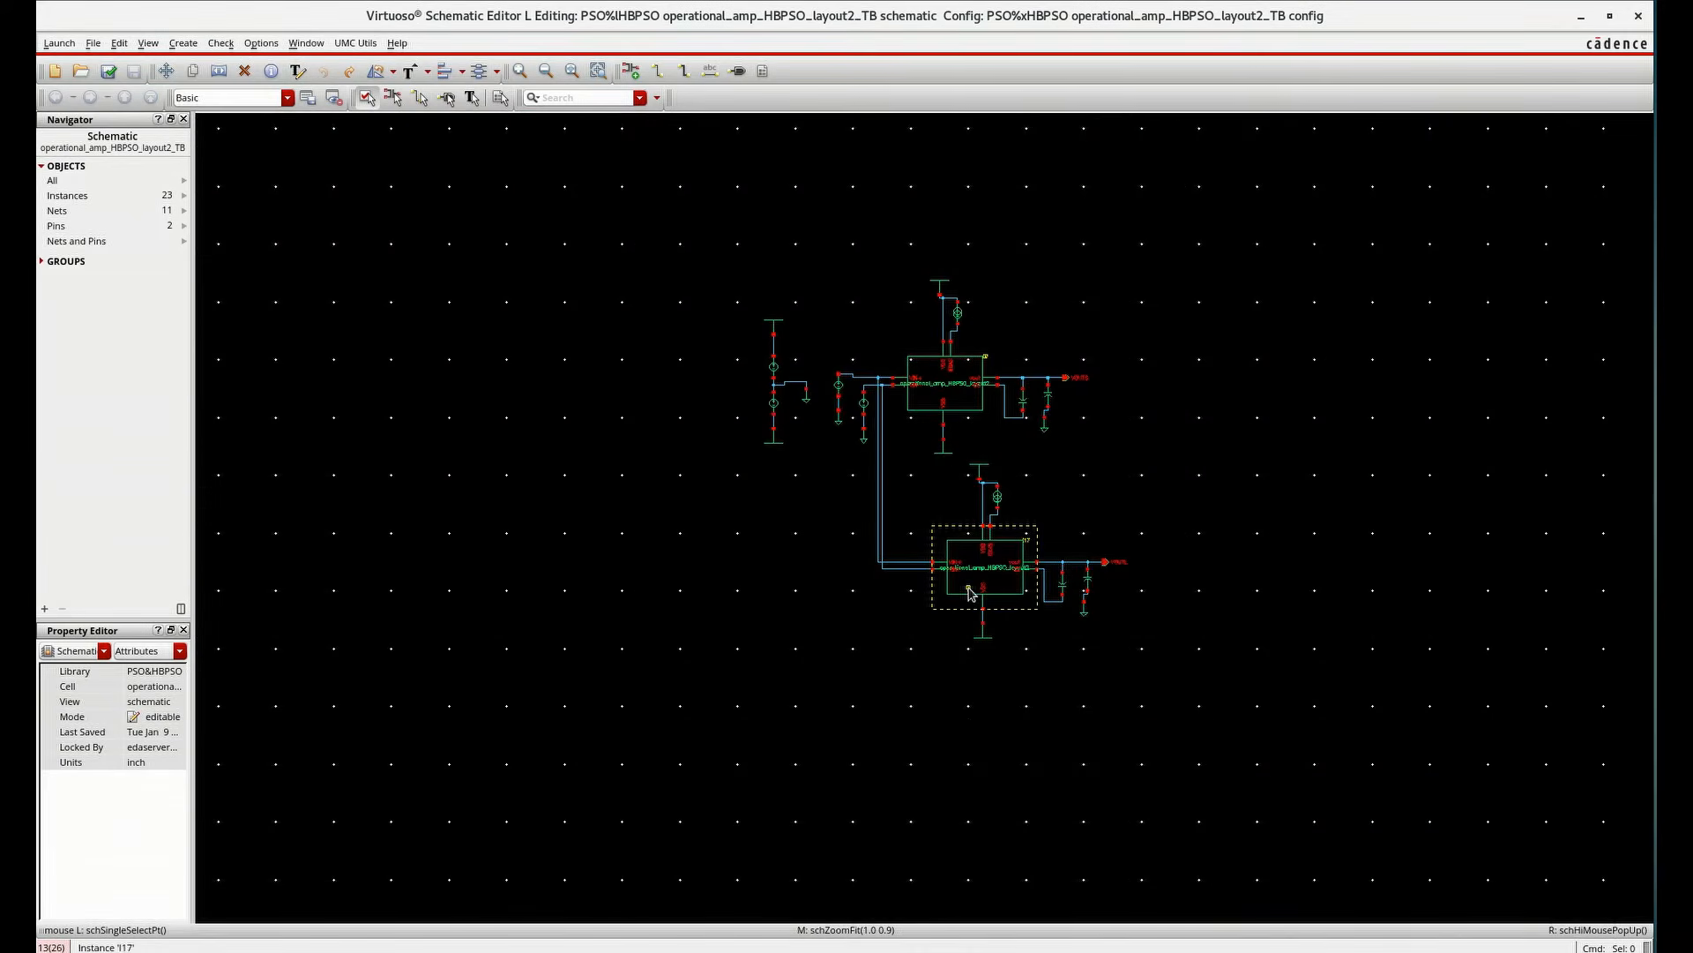
pyautogui.click(971, 594)
pyautogui.press('e')
pyautogui.click(626, 202)
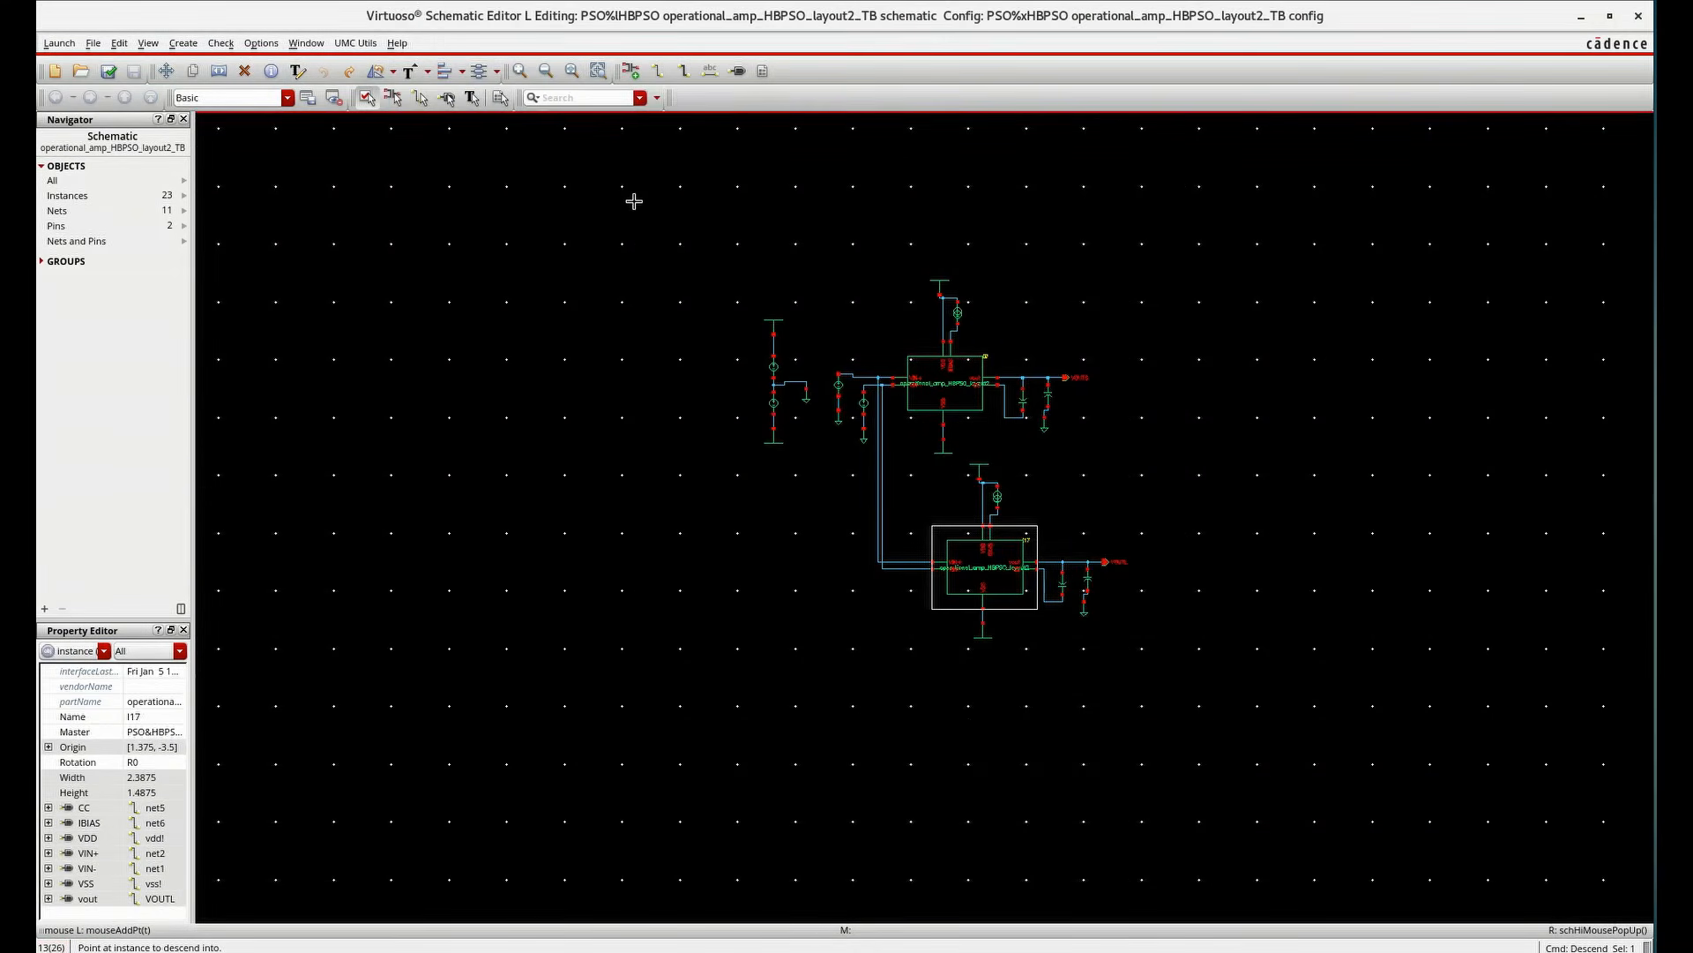
pyautogui.click(1069, 547)
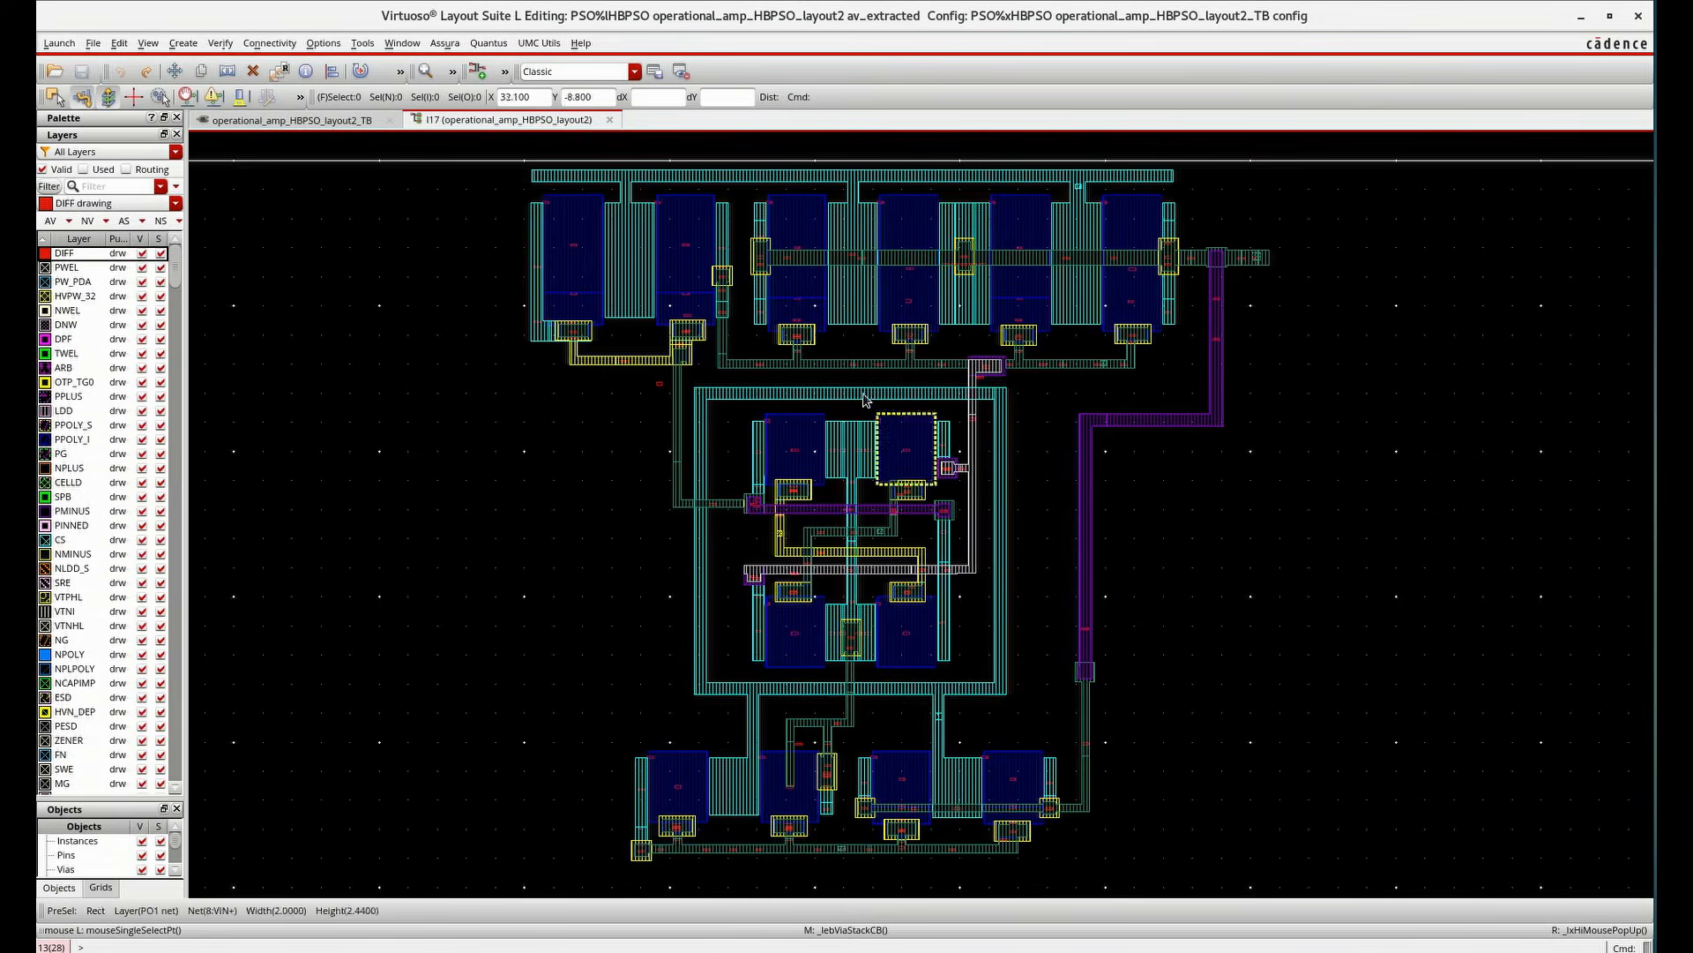
pyautogui.click(608, 120)
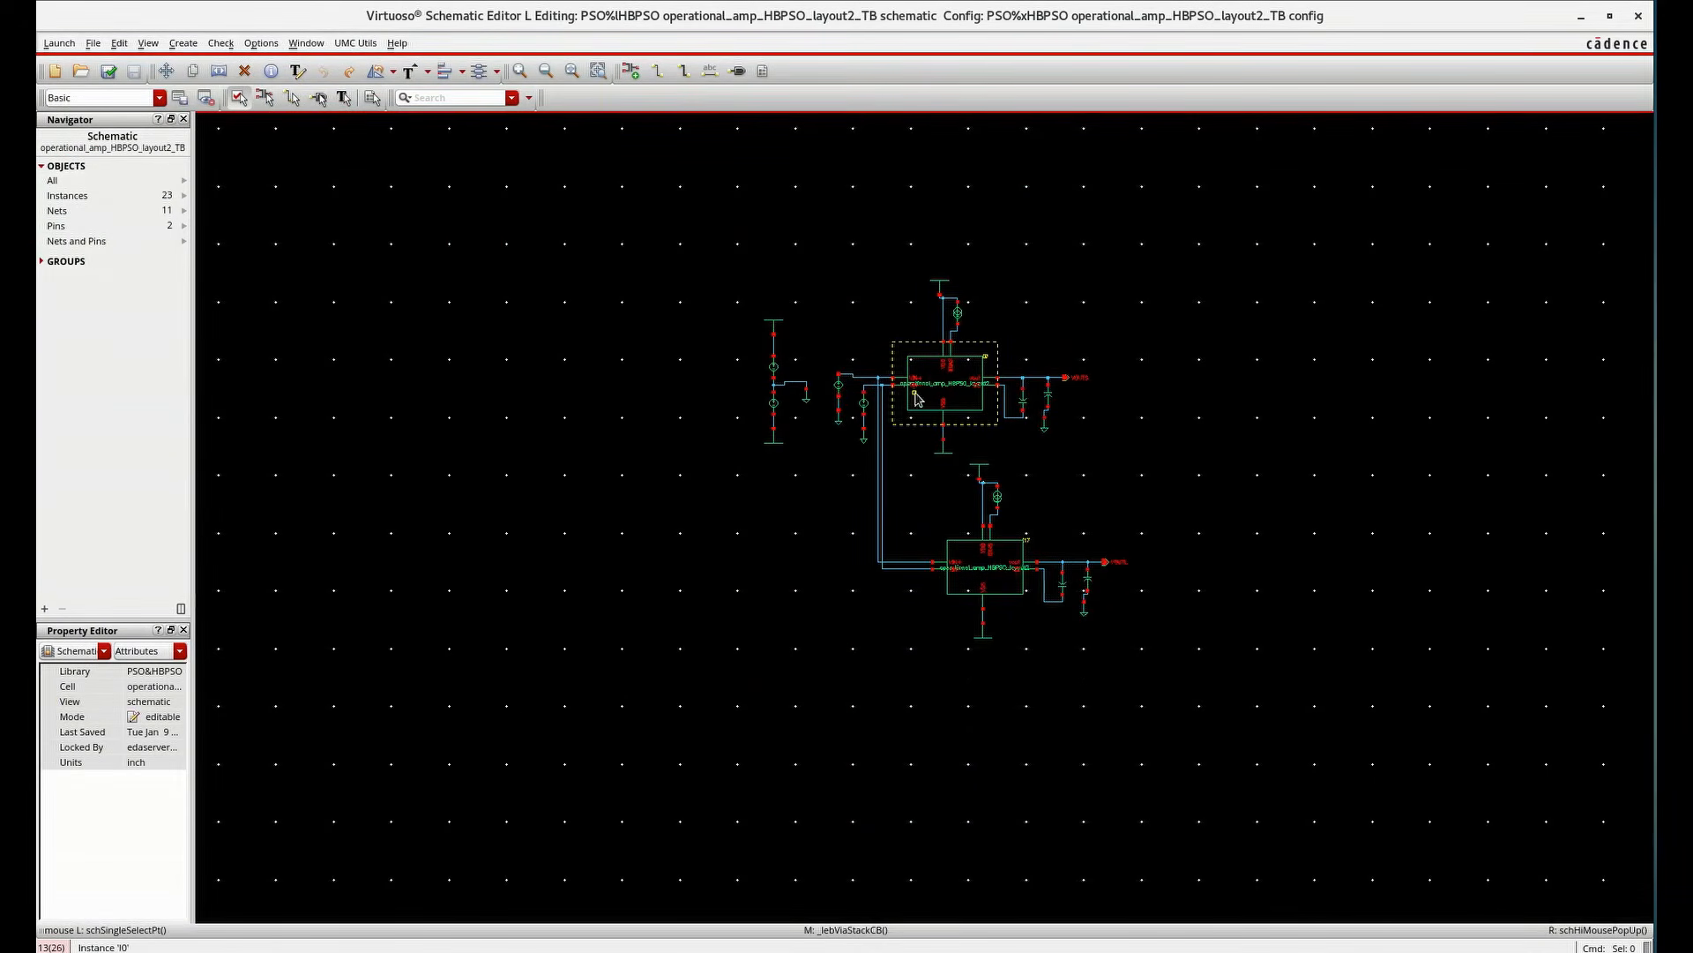
# Check and save the schematic and launch ADE L
pyautogui.click(111, 77)
pyautogui.click(58, 43)
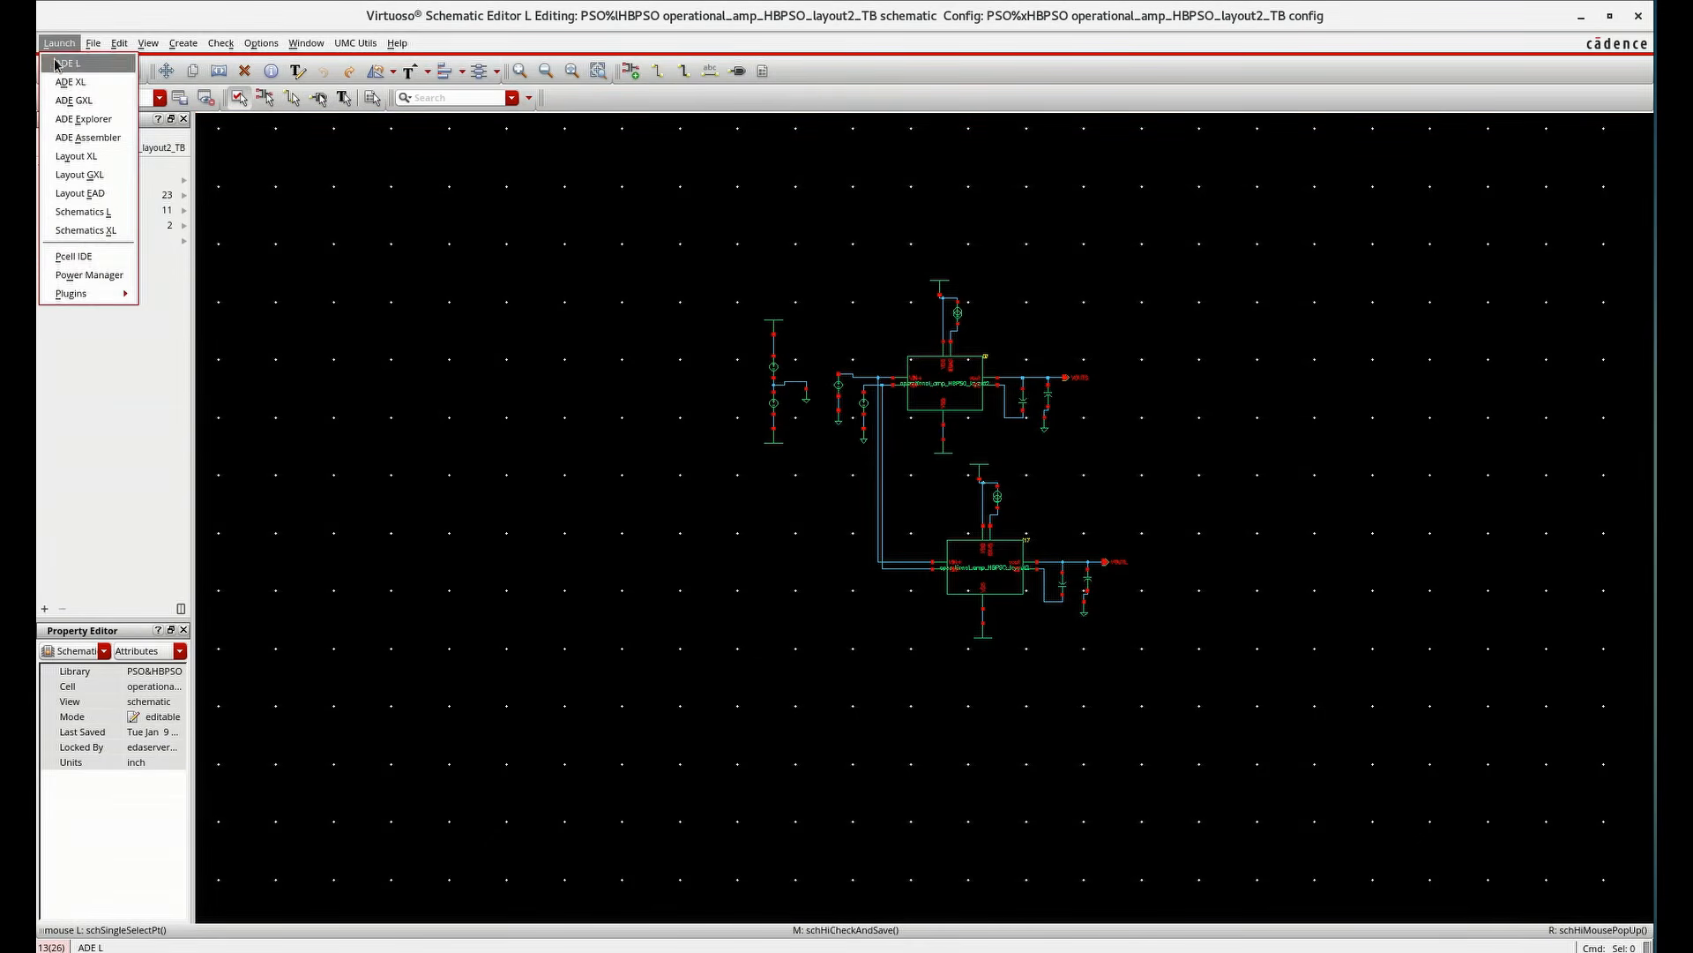
pyautogui.click(56, 64)
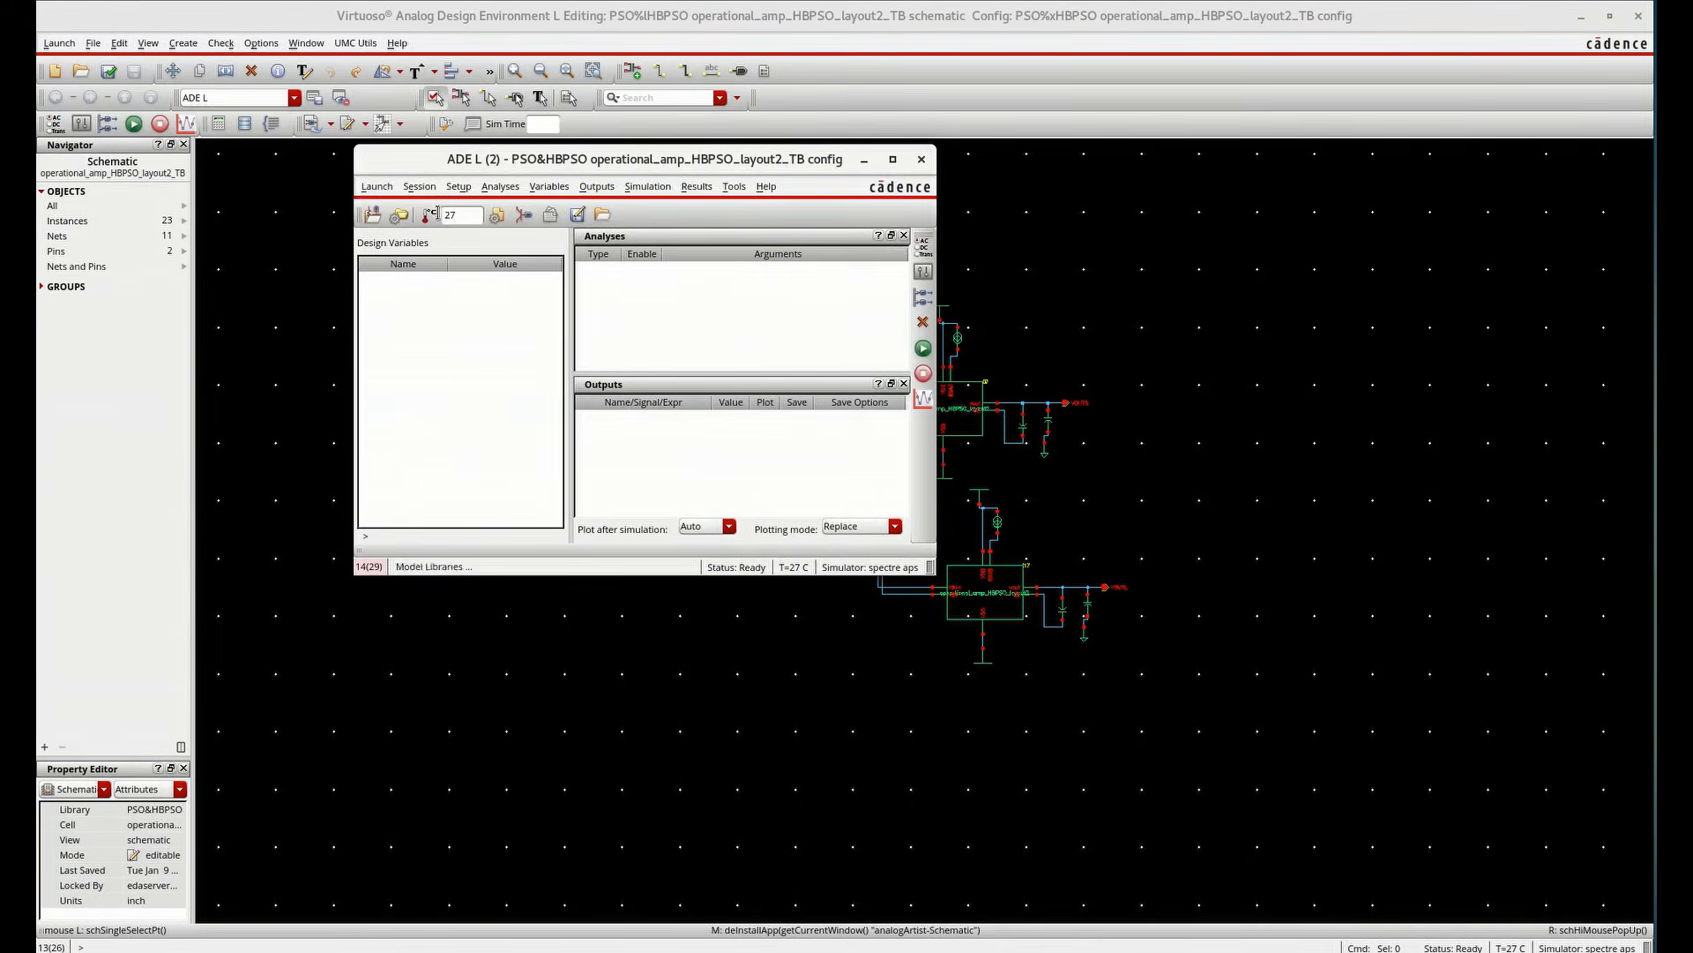
# Set up an AC analysis sweeping frequency from 1 to 100M, logarithmic with 100 points per decade
pyautogui.click(486, 187)
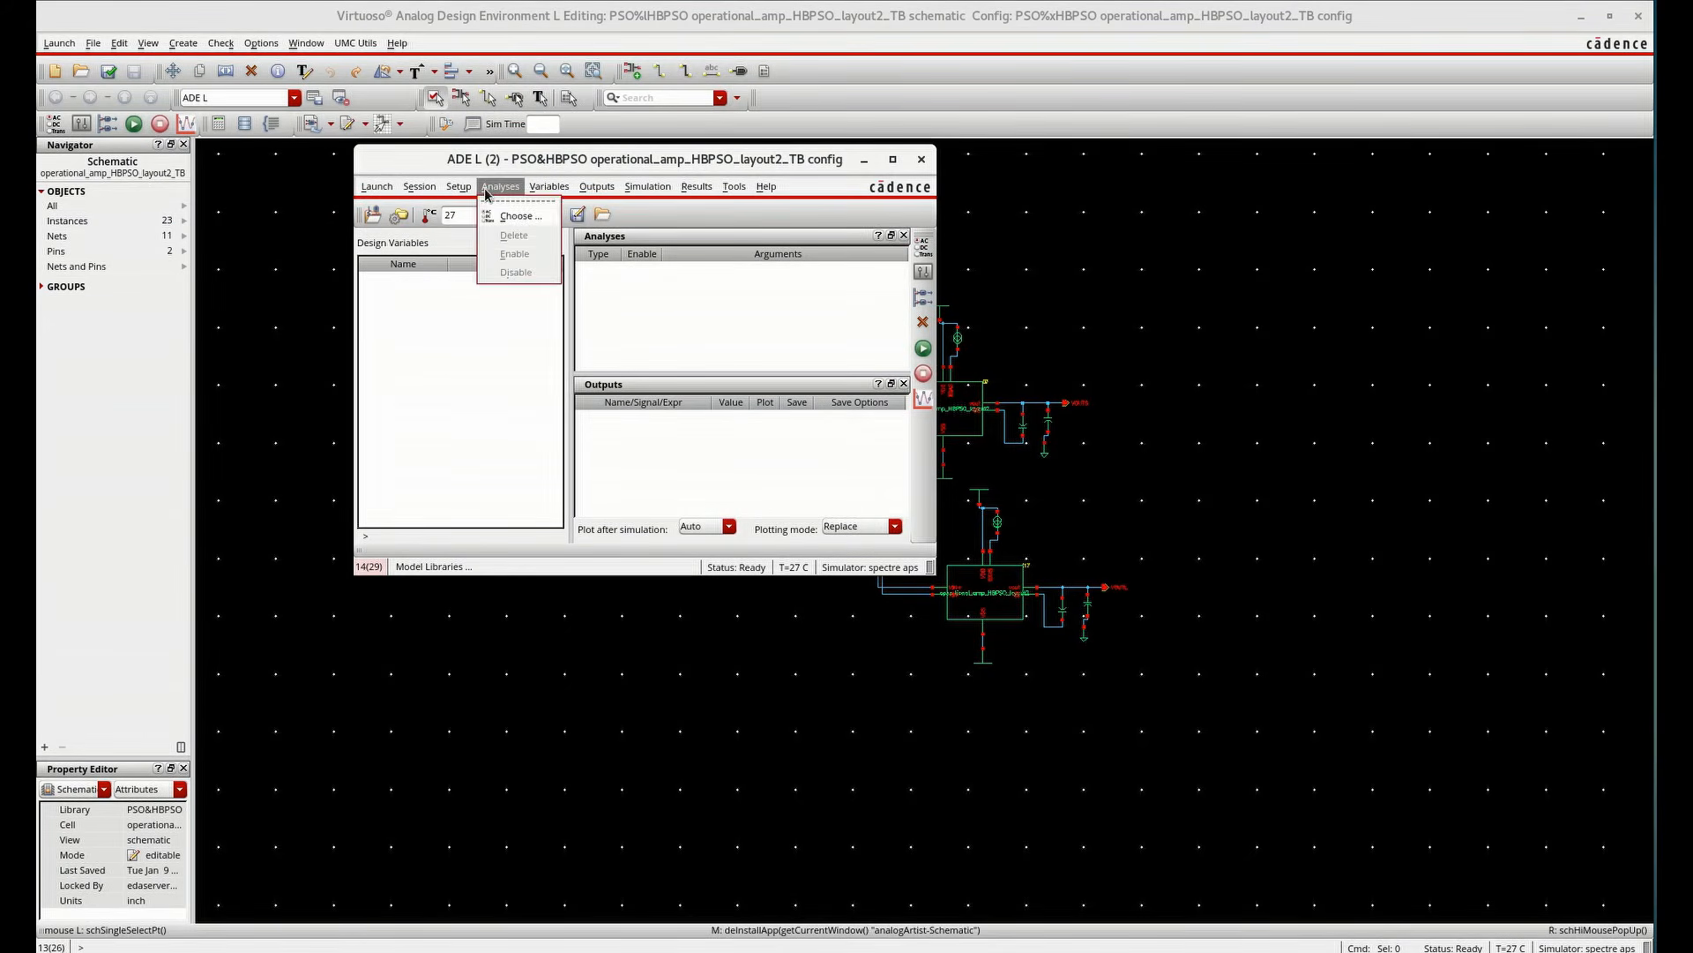
pyautogui.click(509, 220)
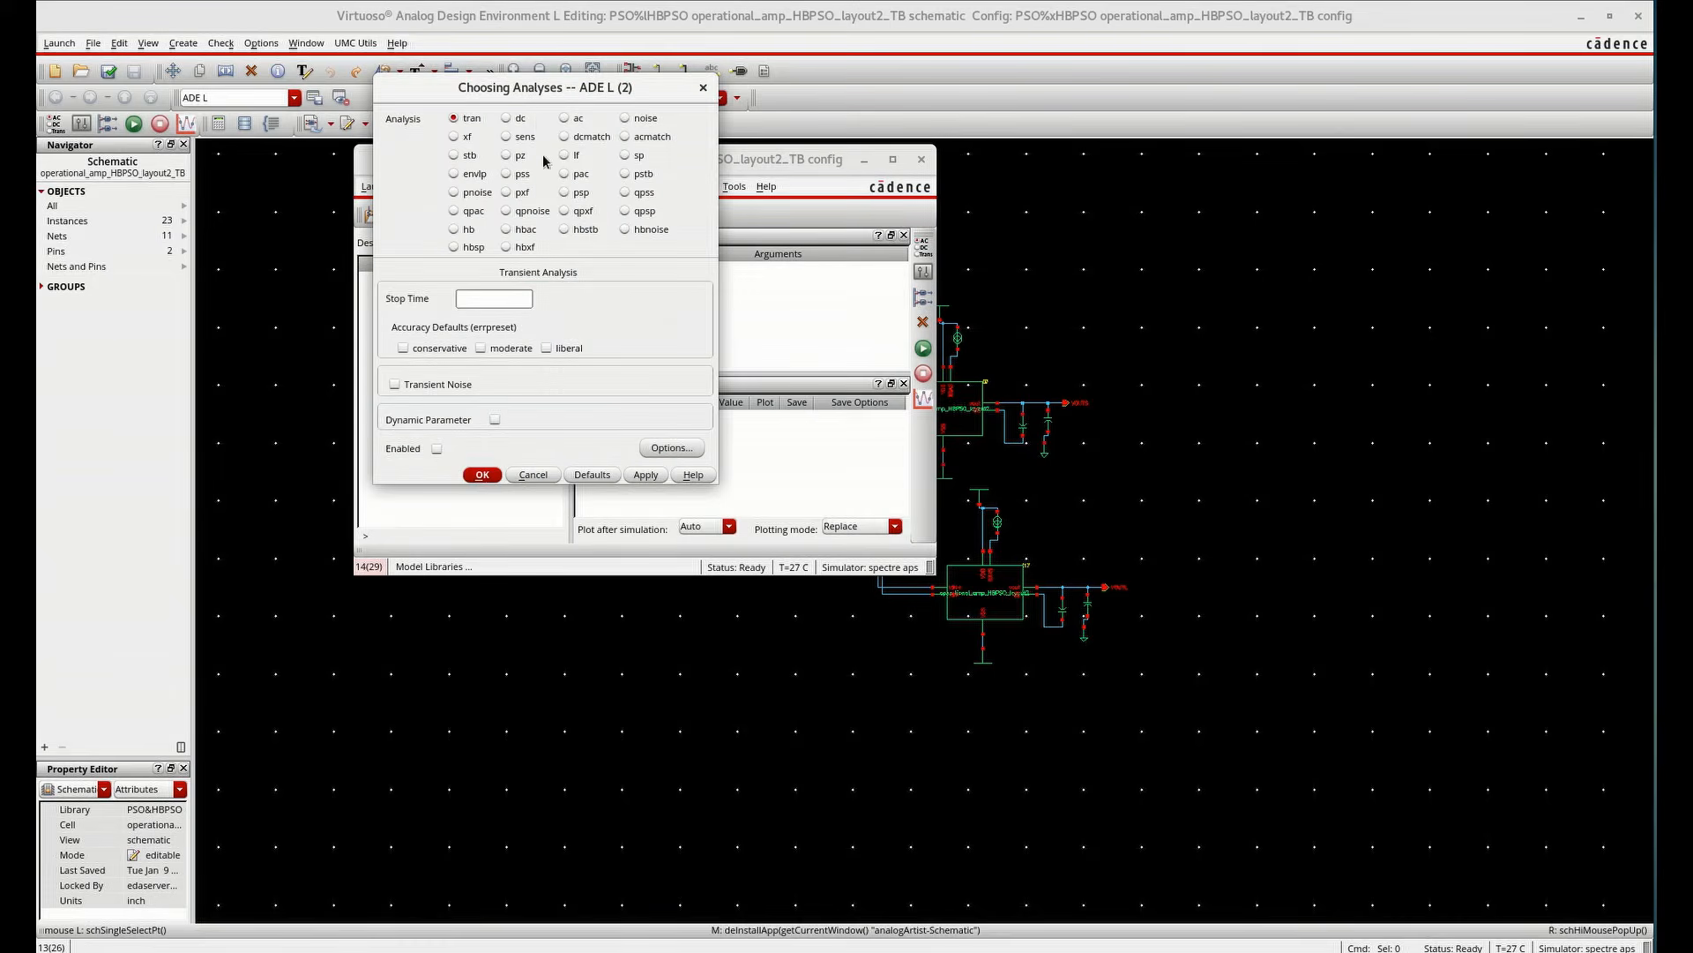
pyautogui.click(569, 119)
pyautogui.click(542, 483)
pyautogui.write('1')
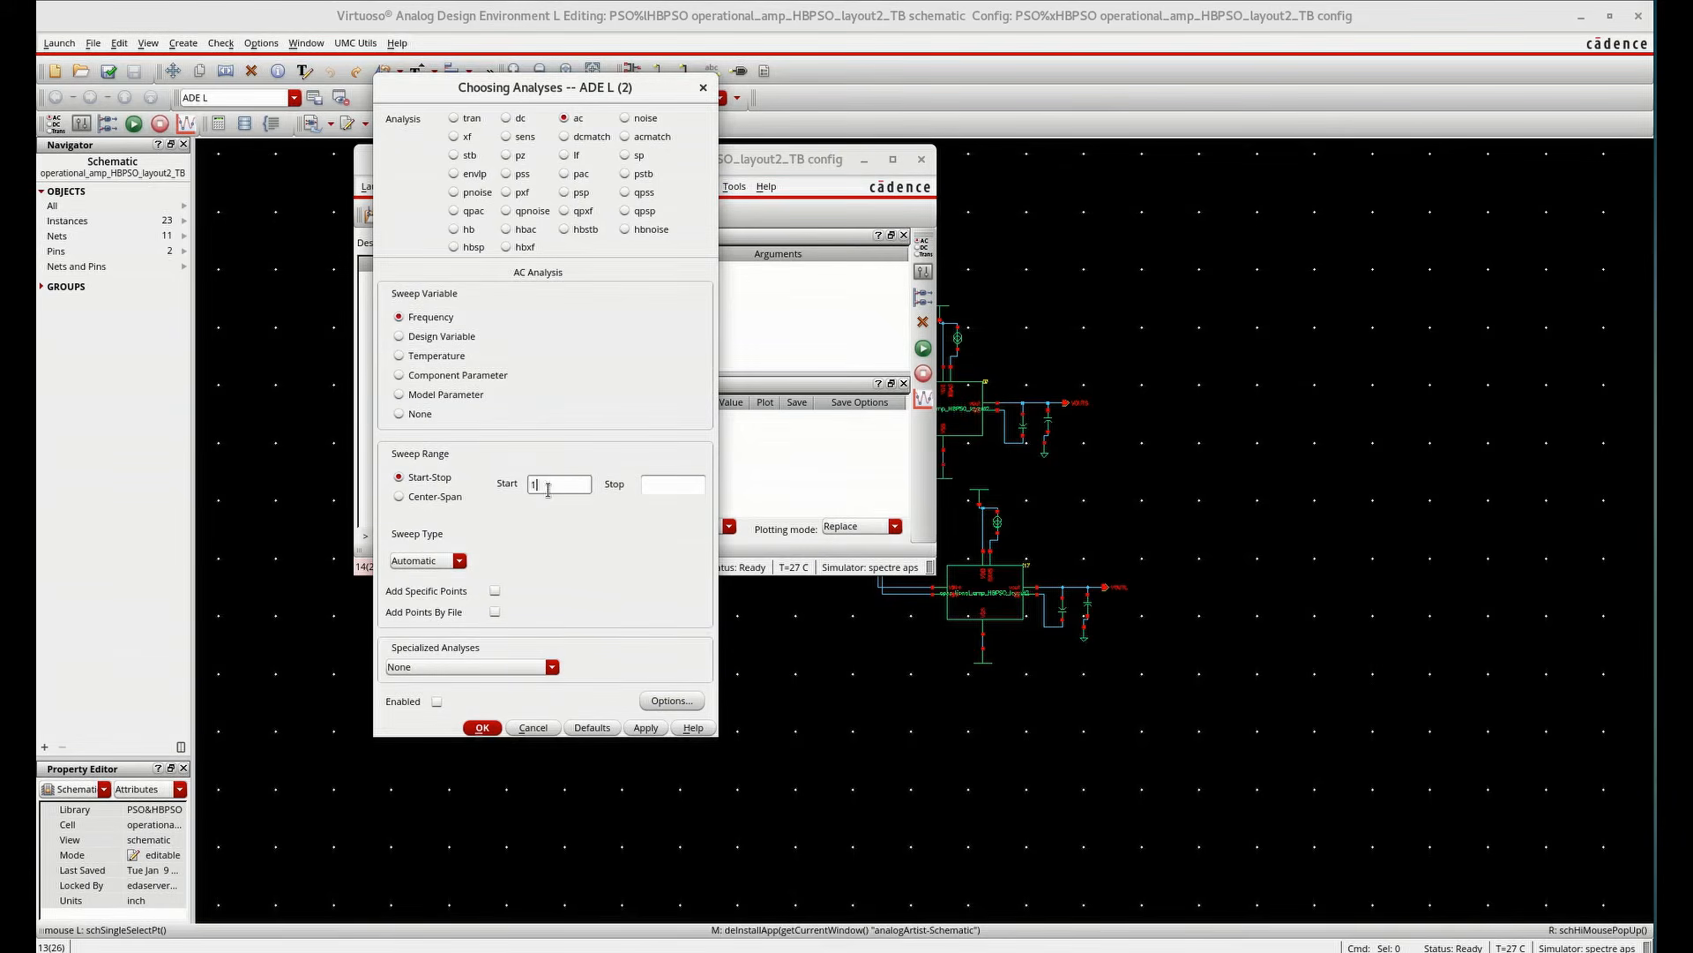
pyautogui.click(648, 482)
pyautogui.write('1')
pyautogui.click(460, 561)
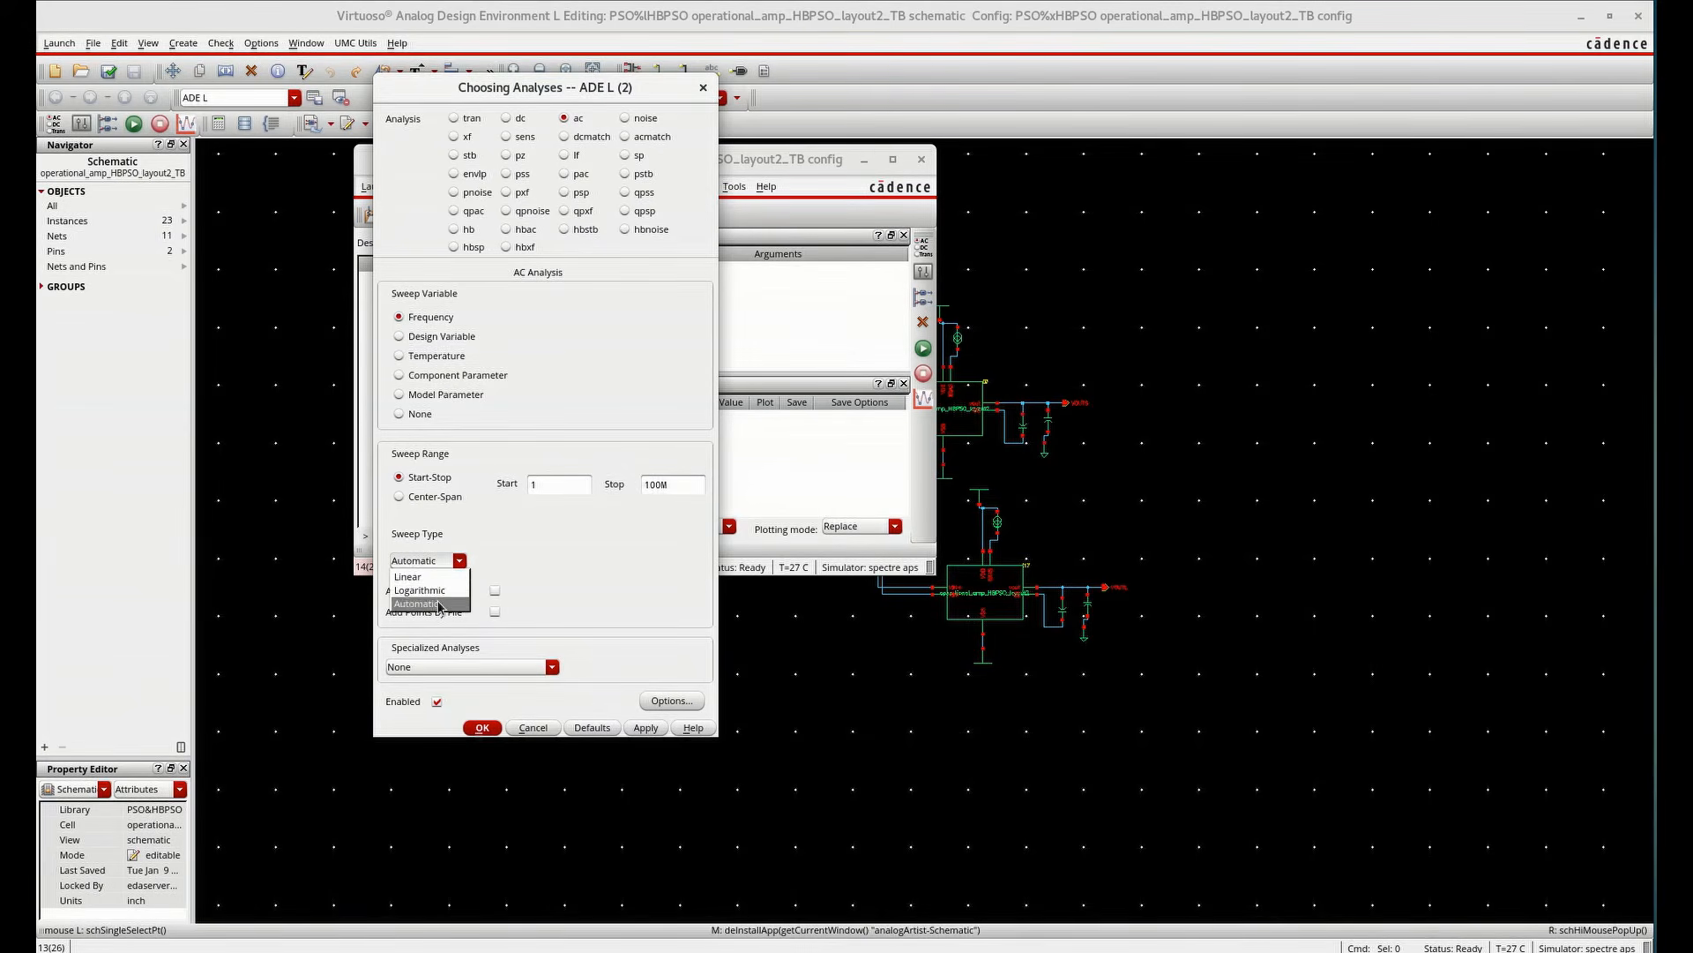
pyautogui.click(424, 591)
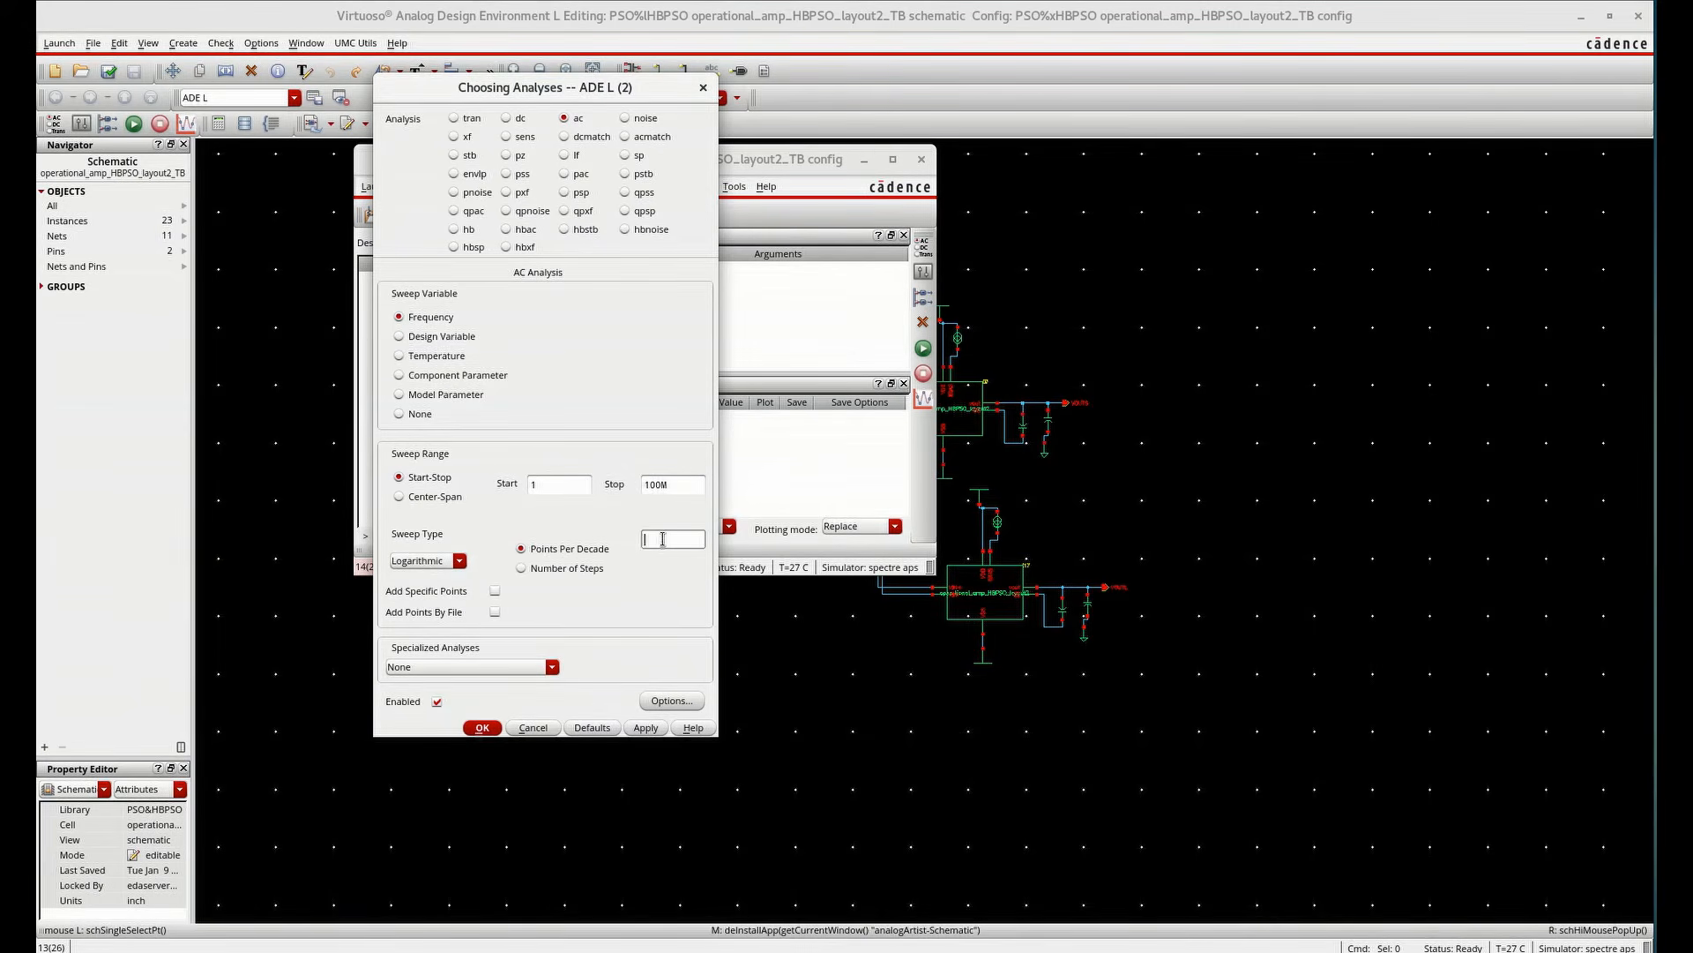
pyautogui.click(645, 728)
pyautogui.click(482, 728)
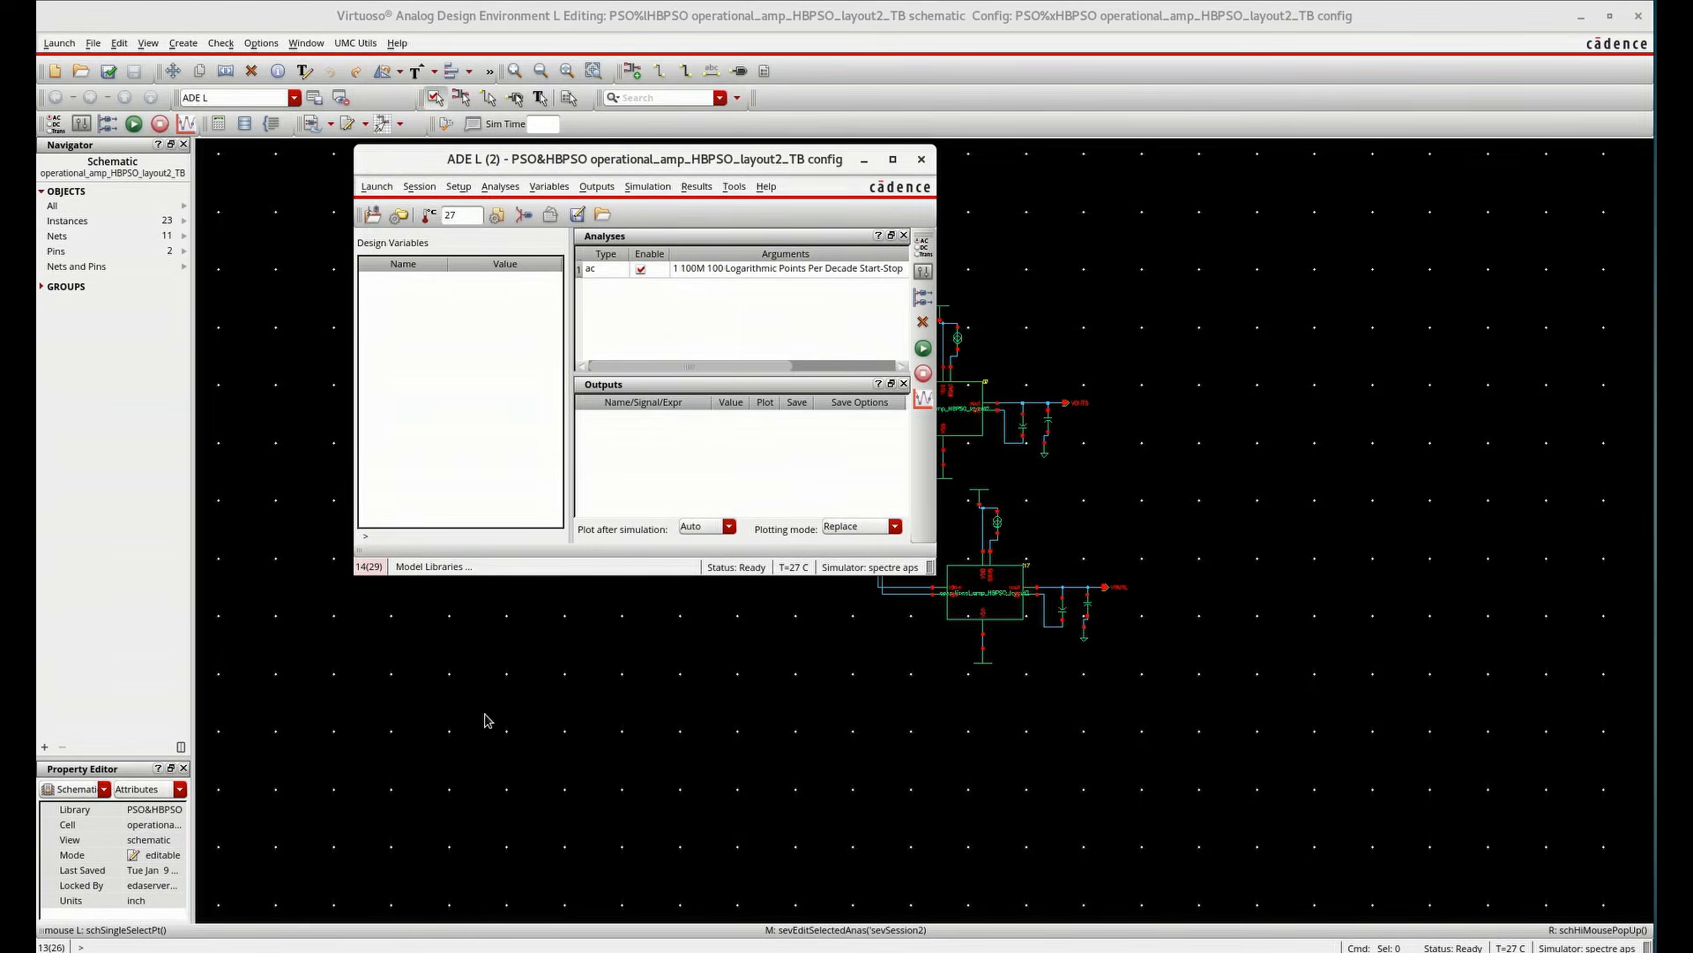
# Run the simulation and plot AC magnitude and phase at the VOUTS output net
pyautogui.click(923, 350)
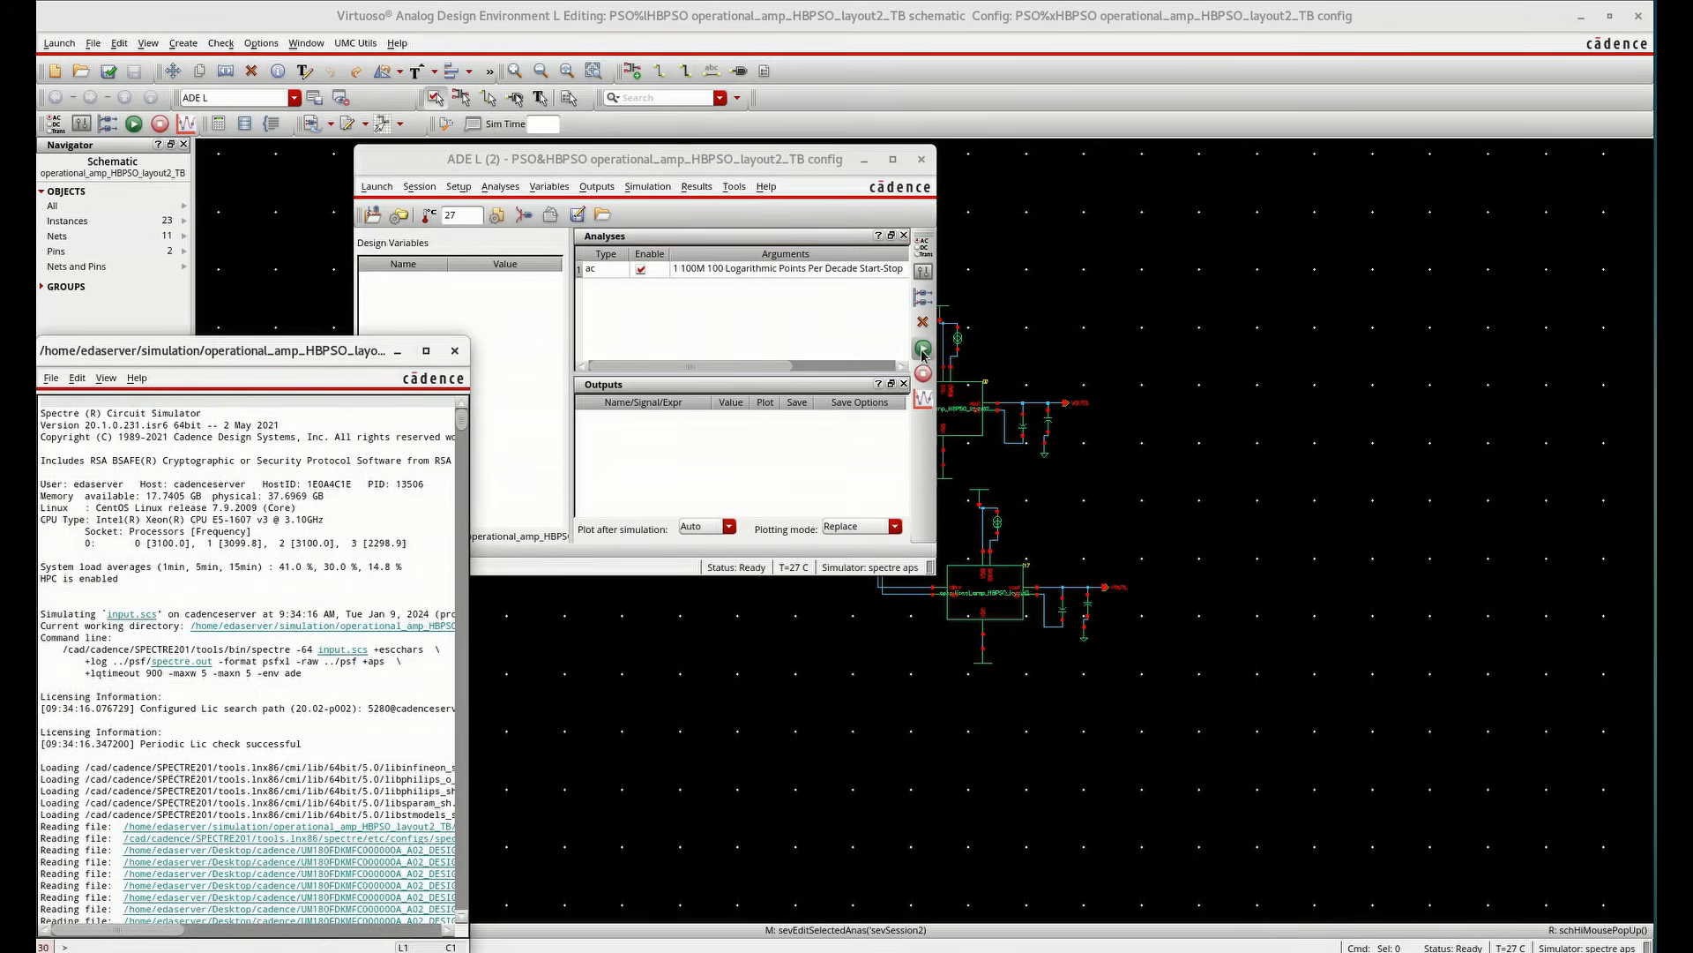
pyautogui.click(454, 350)
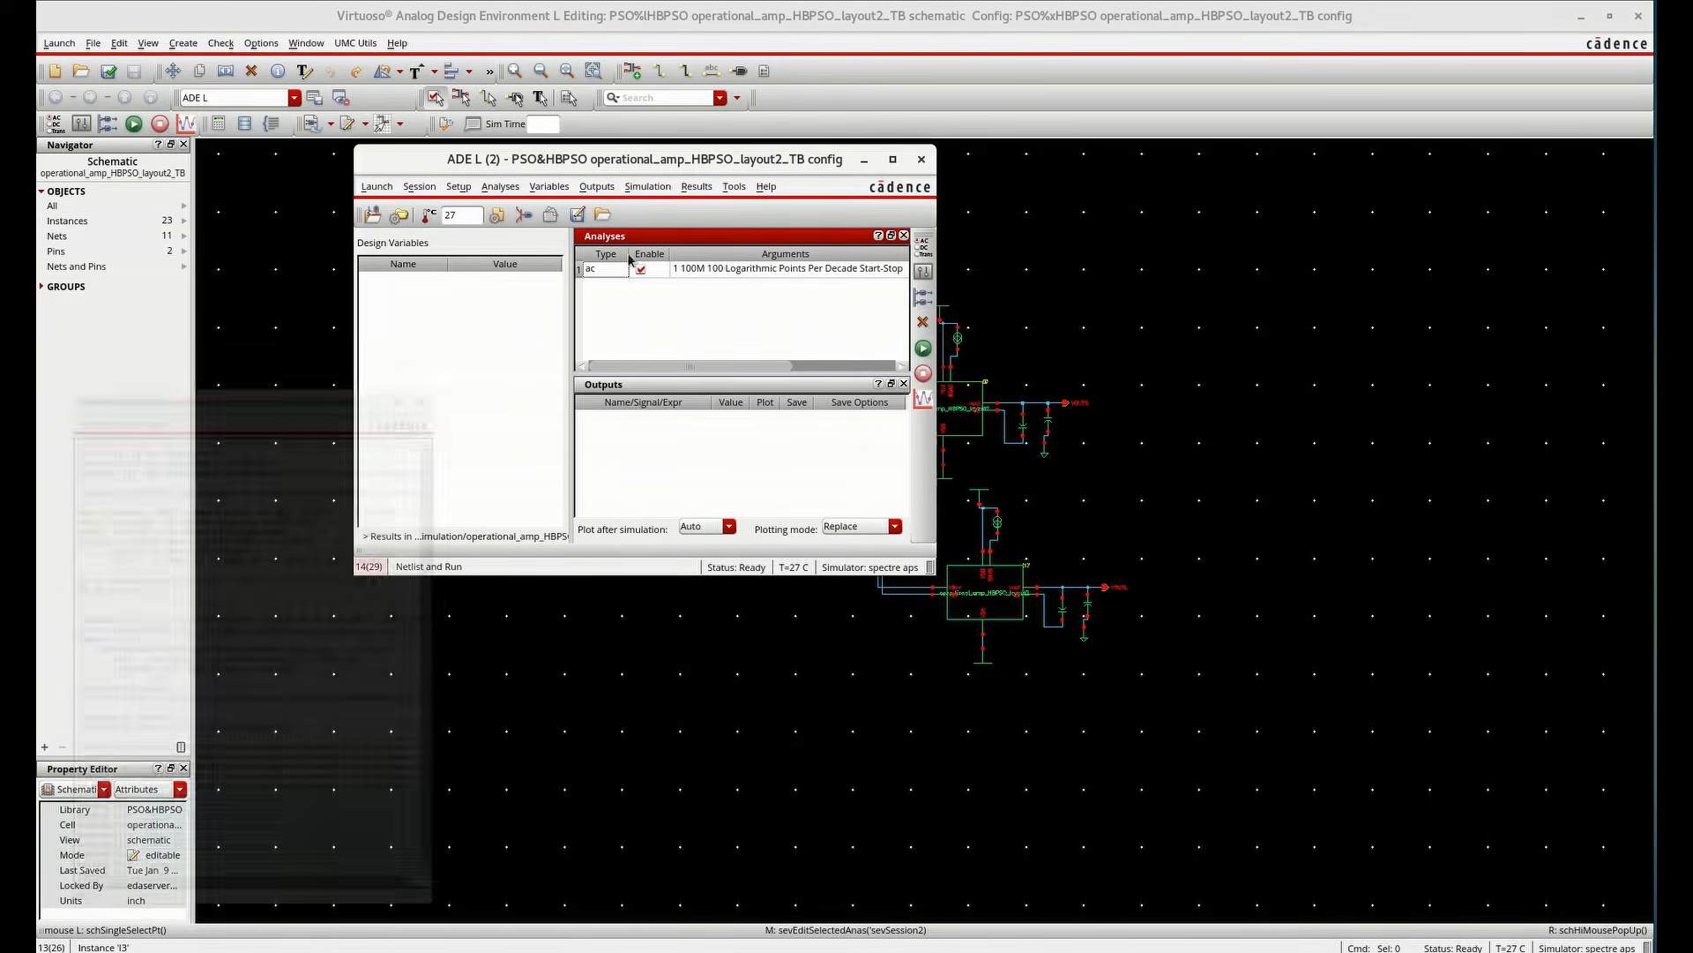
pyautogui.click(700, 193)
pyautogui.moveTo(780, 236)
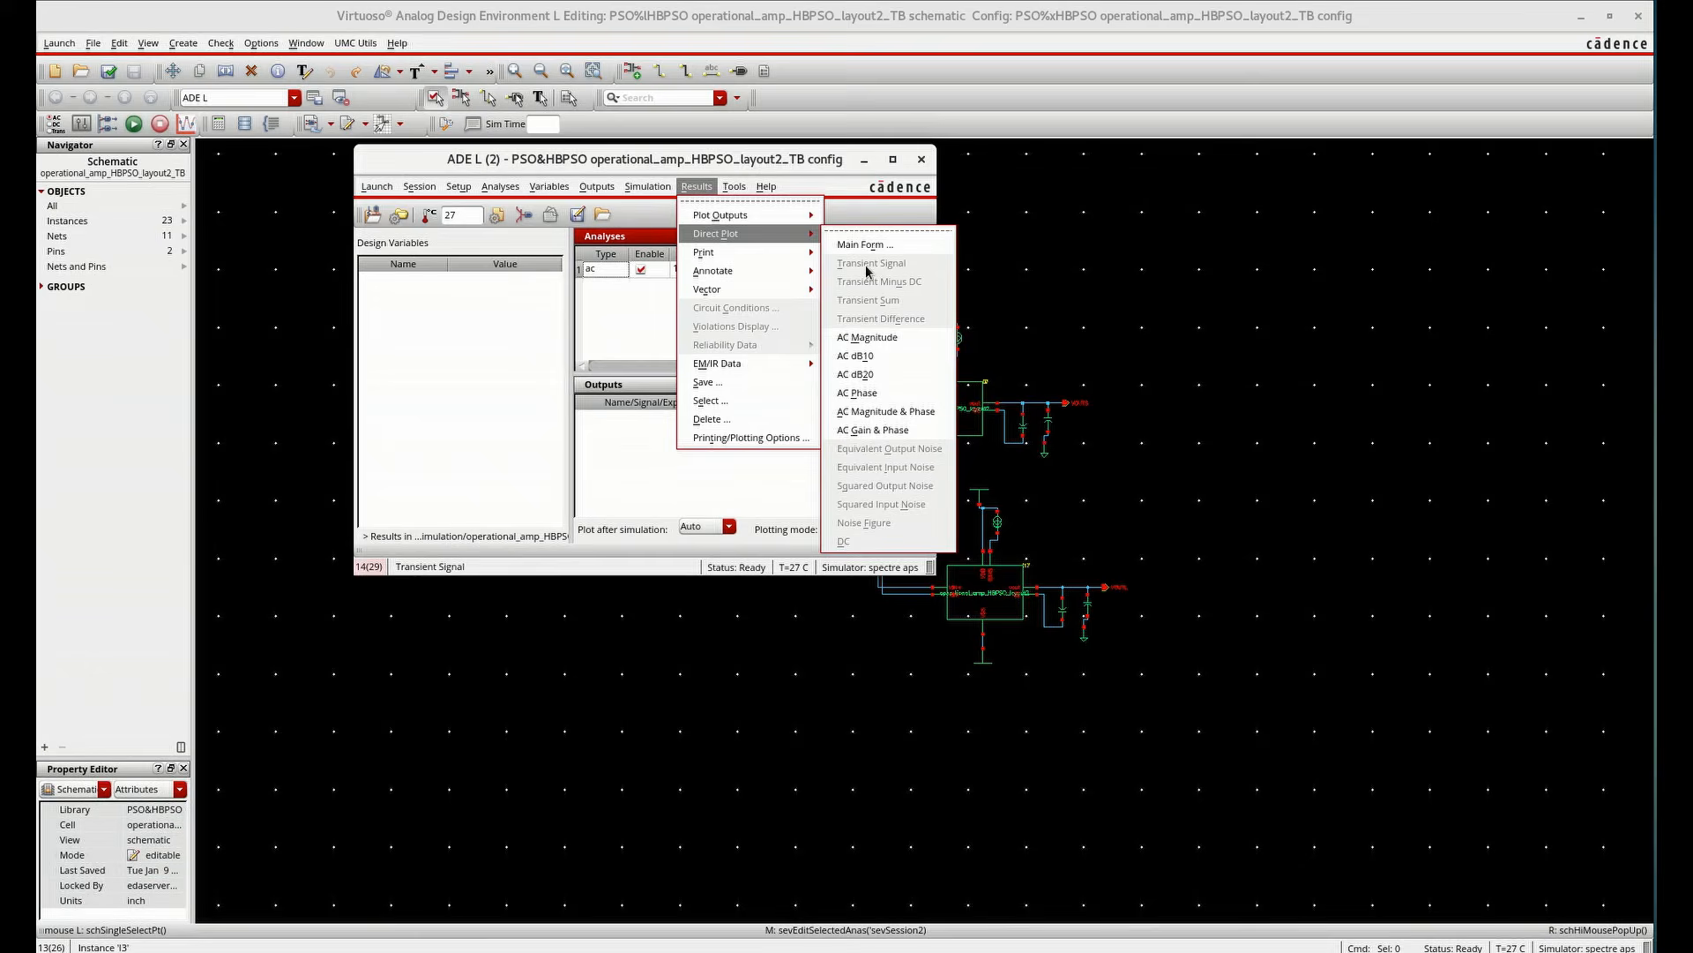
pyautogui.click(885, 411)
pyautogui.scroll(3, 1059, 403)
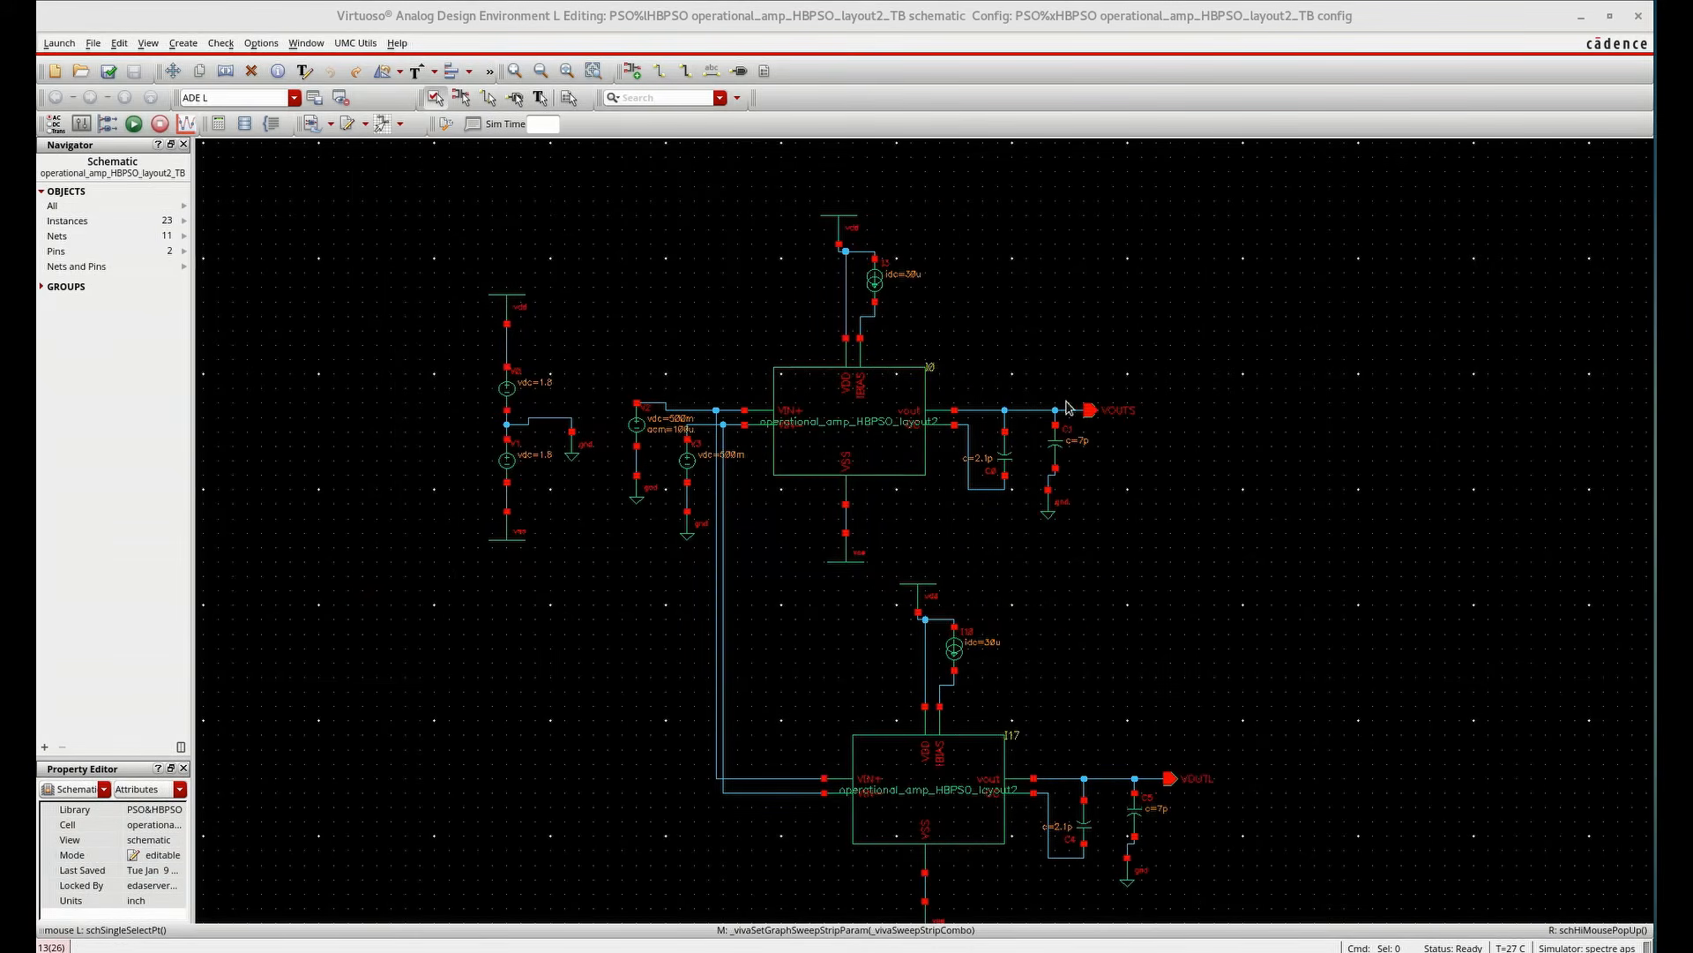
pyautogui.click(1072, 411)
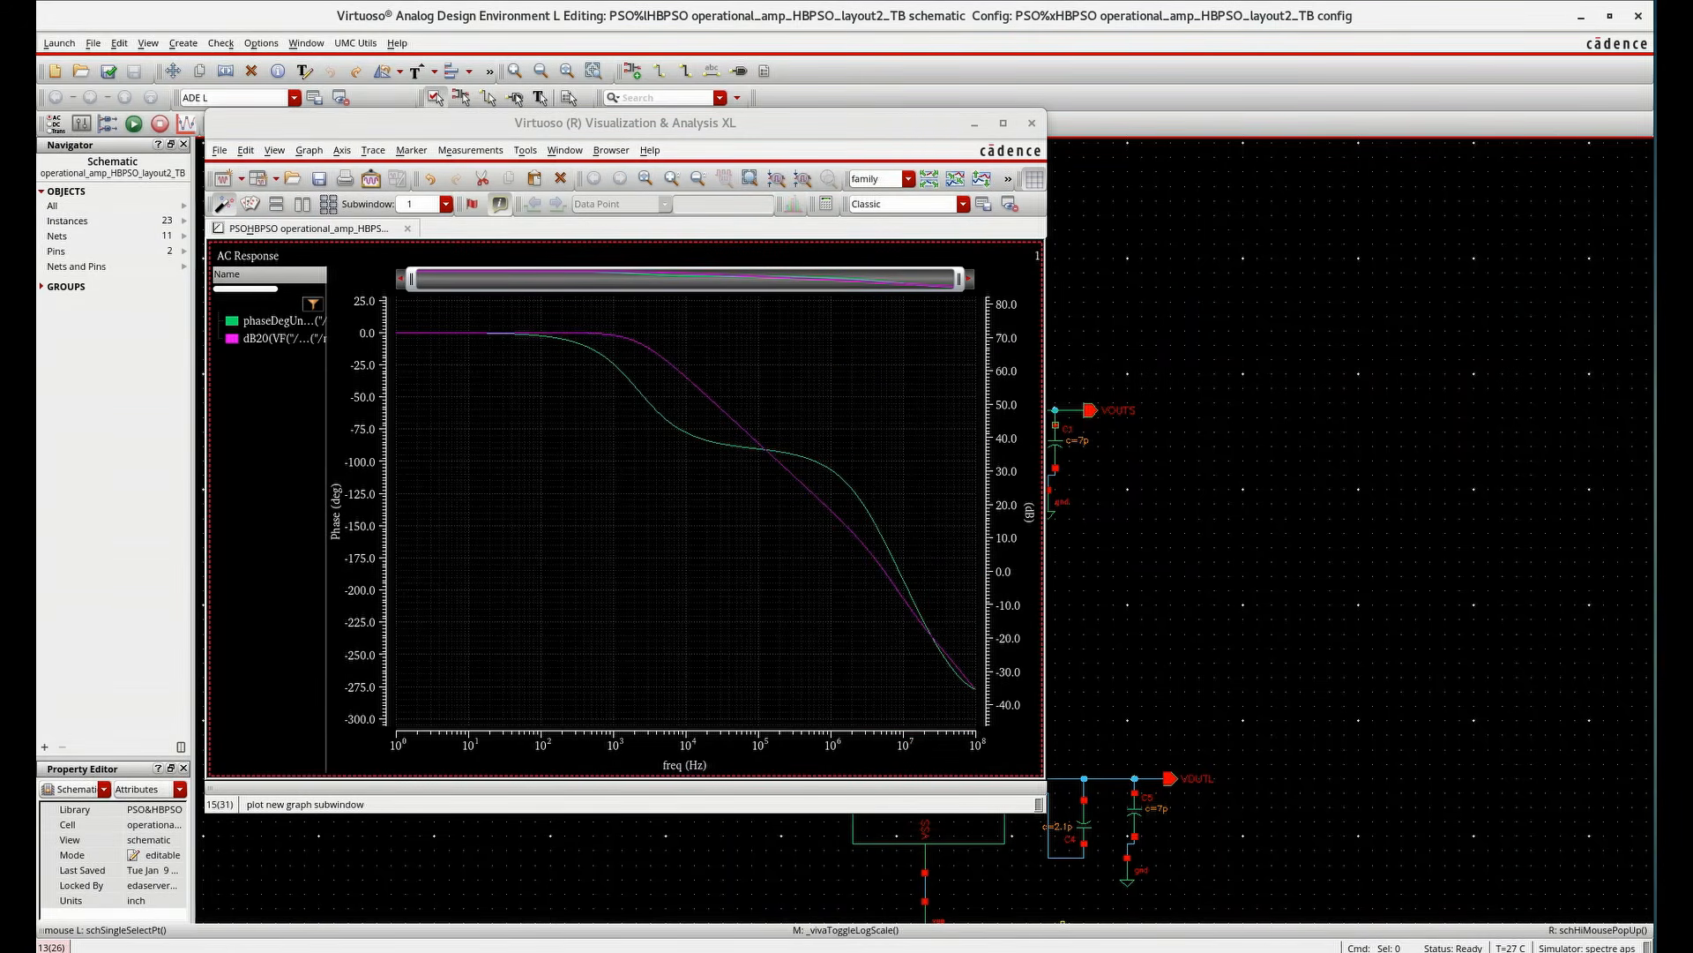
pyautogui.click(1093, 951)
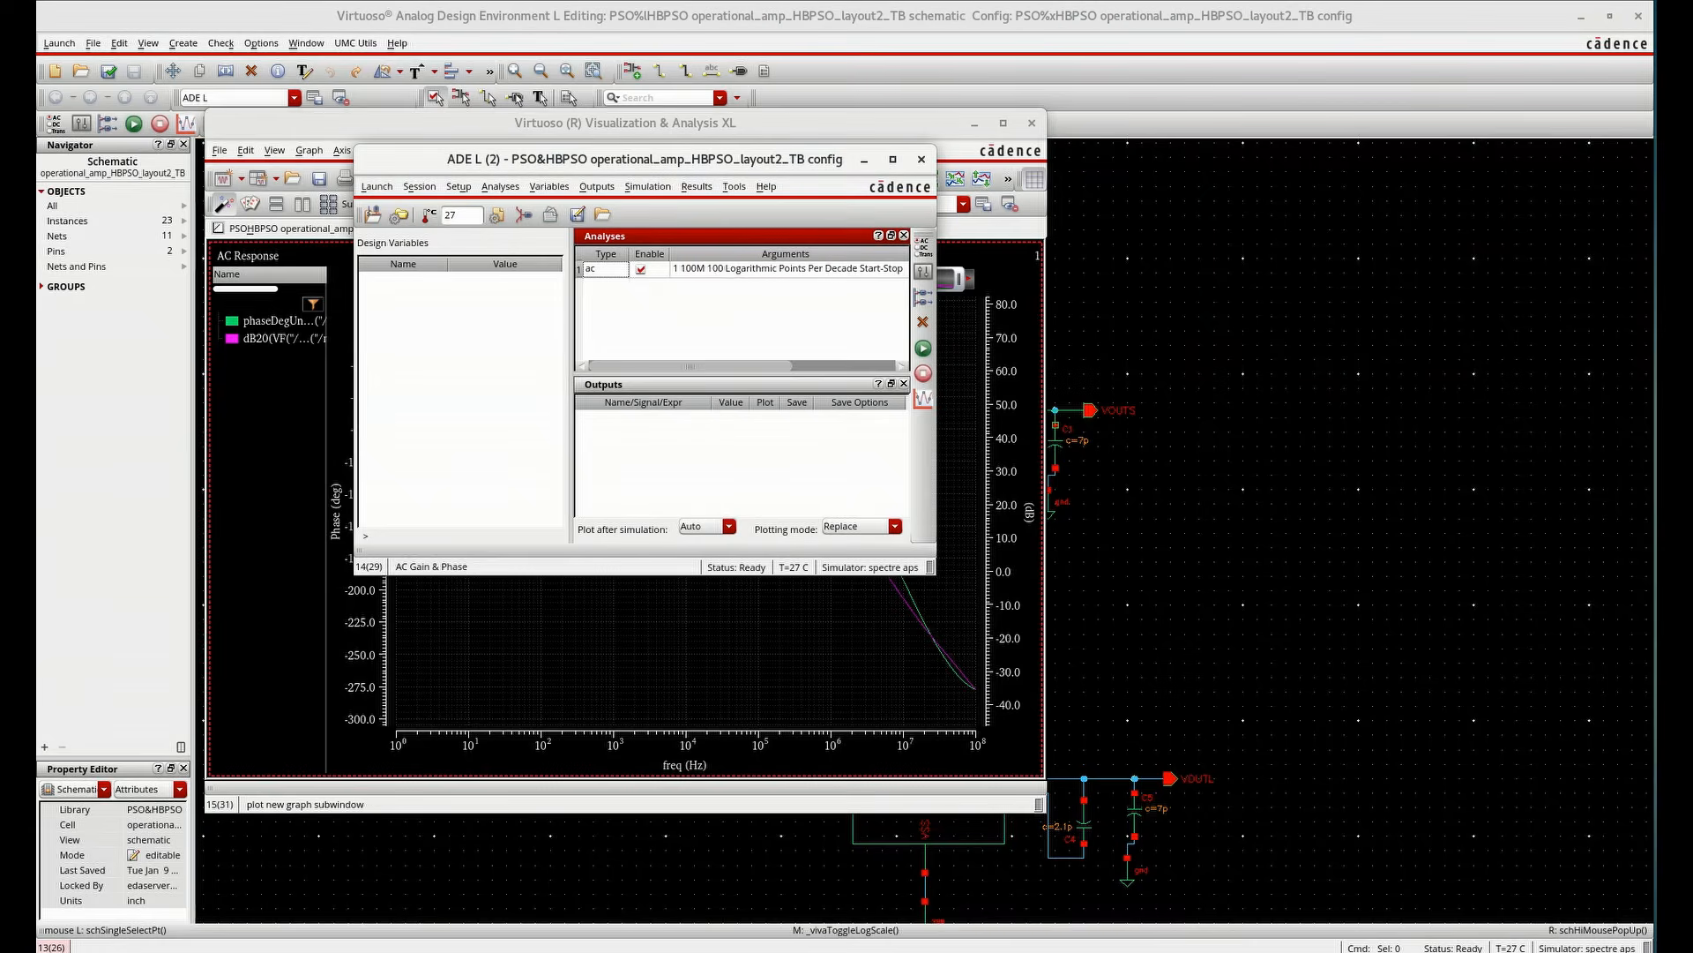
# Switch plotting mode to Append and plot AC gain and phase from the VOUTL output to the input net
pyautogui.click(850, 527)
pyautogui.click(850, 545)
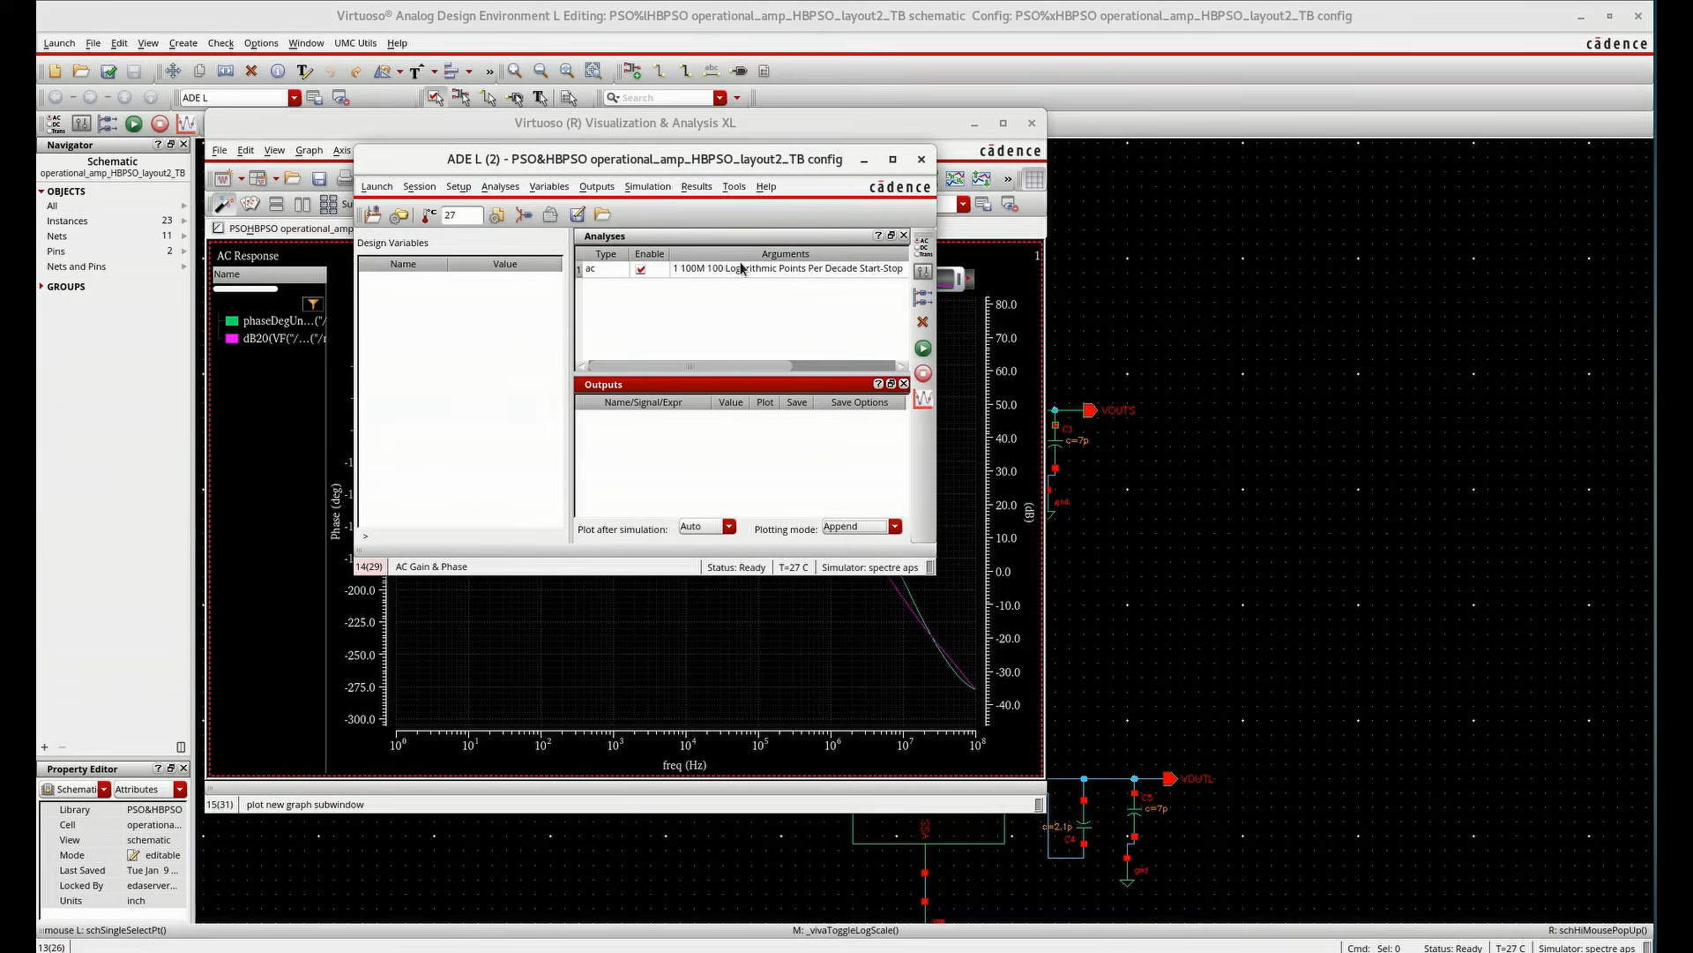
pyautogui.click(695, 187)
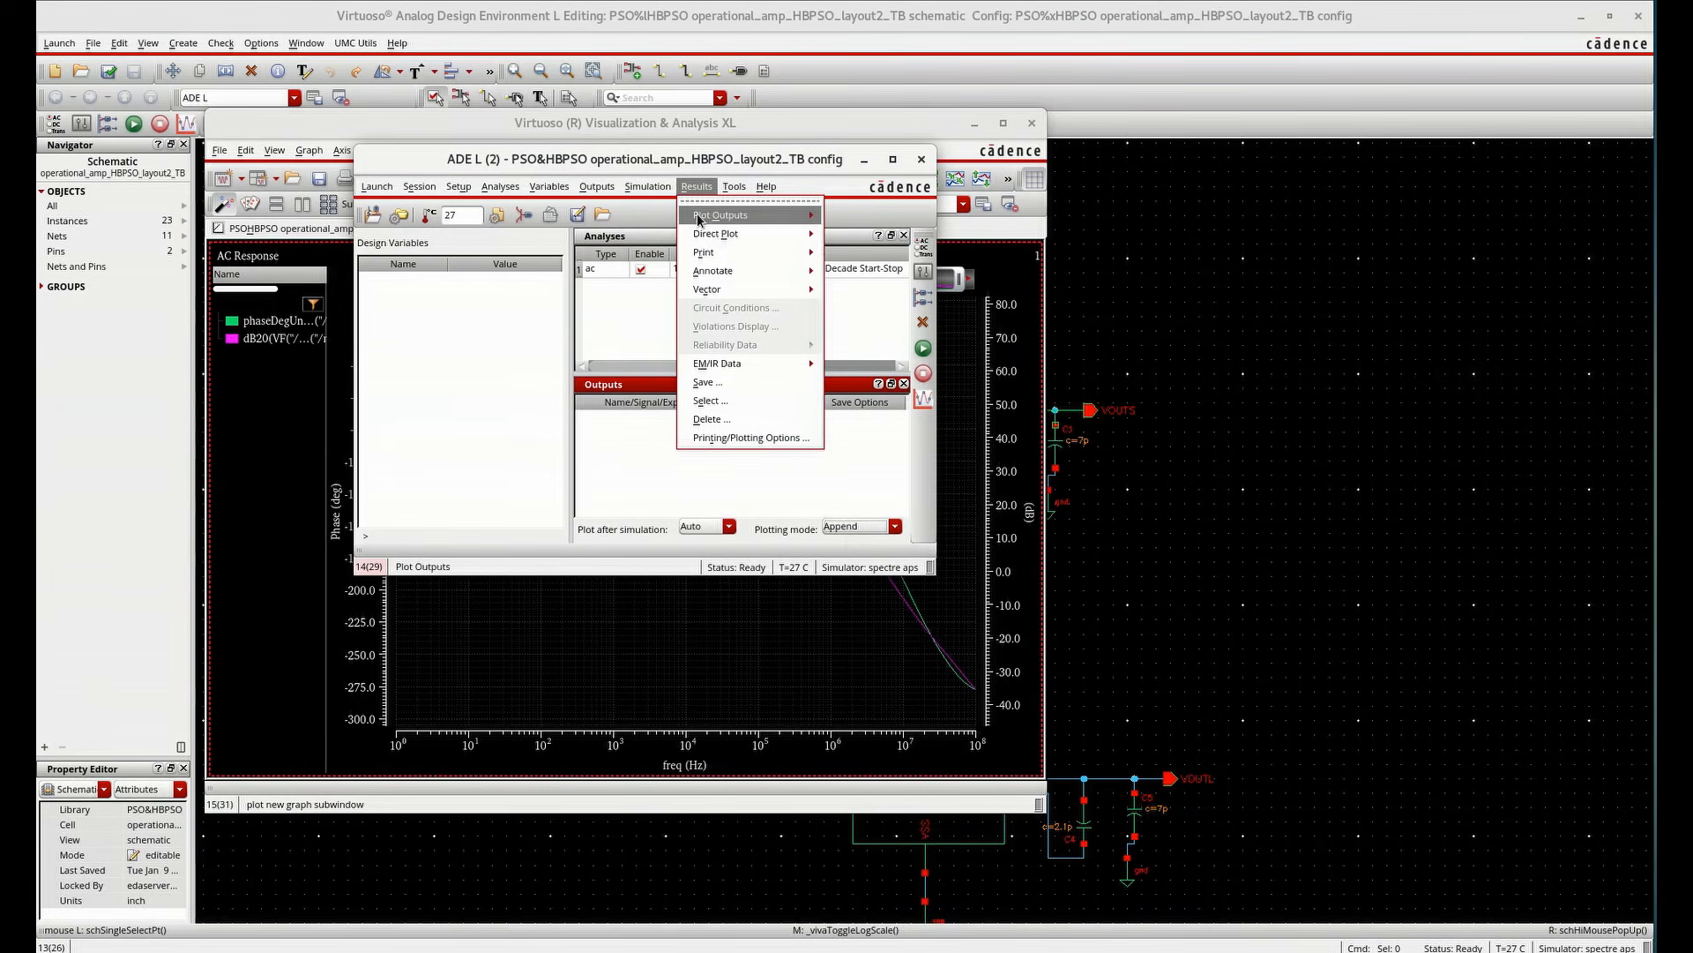
pyautogui.moveTo(716, 234)
pyautogui.click(872, 430)
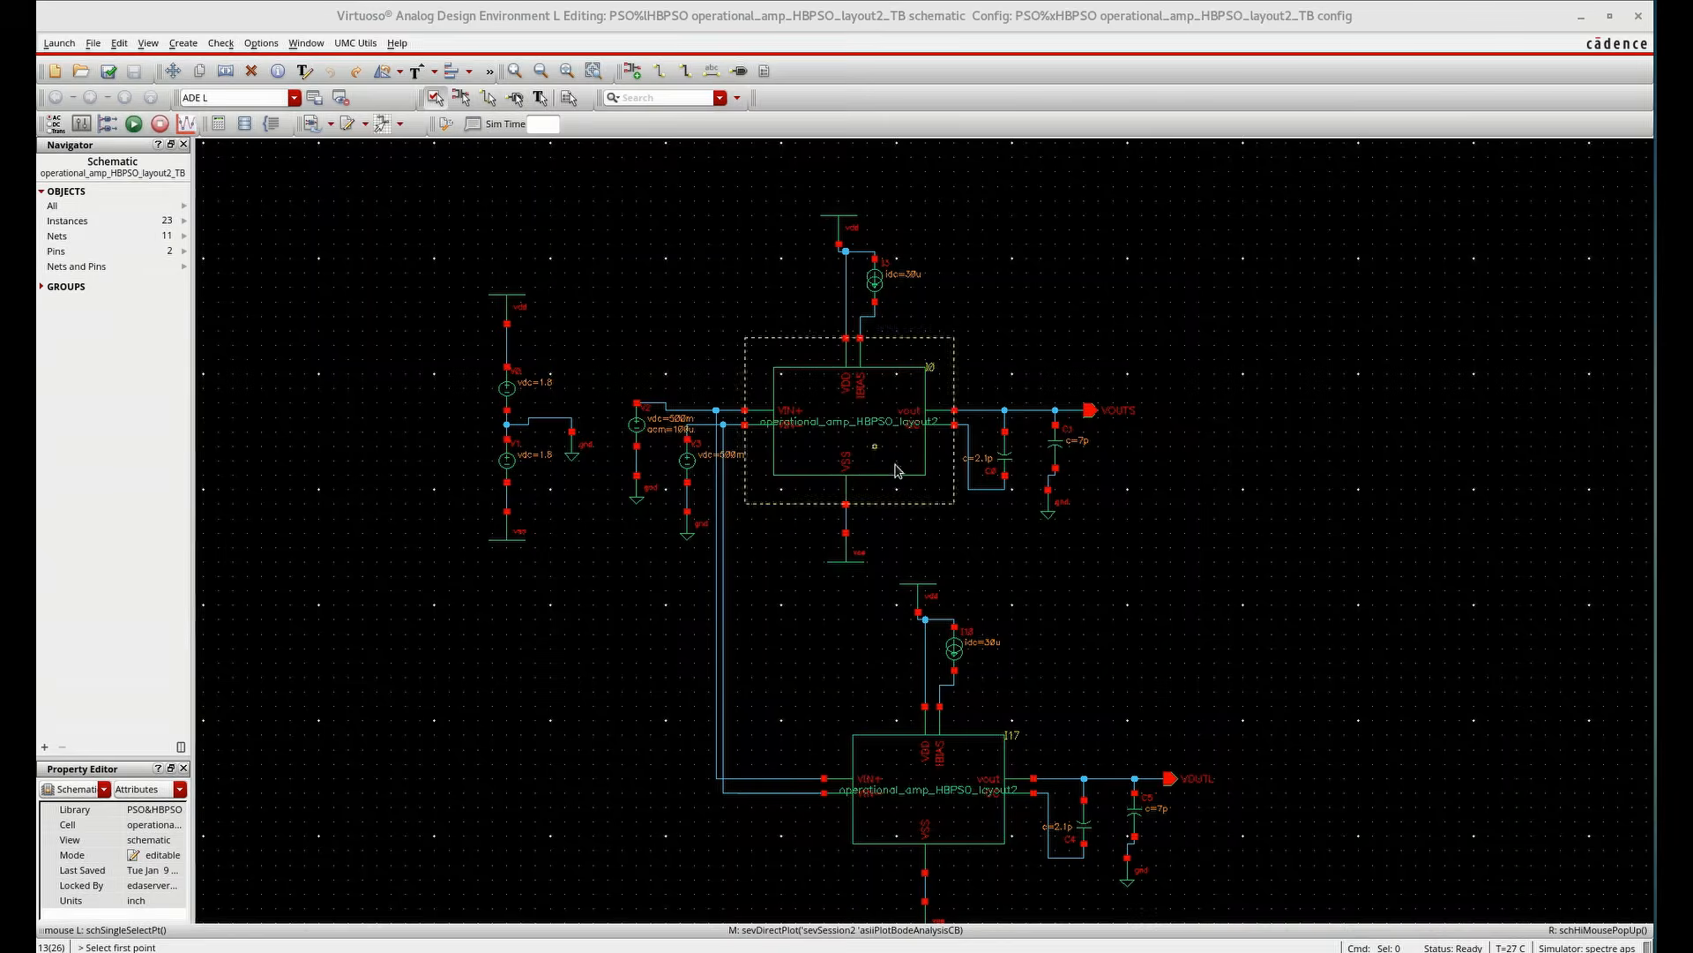
pyautogui.click(1151, 779)
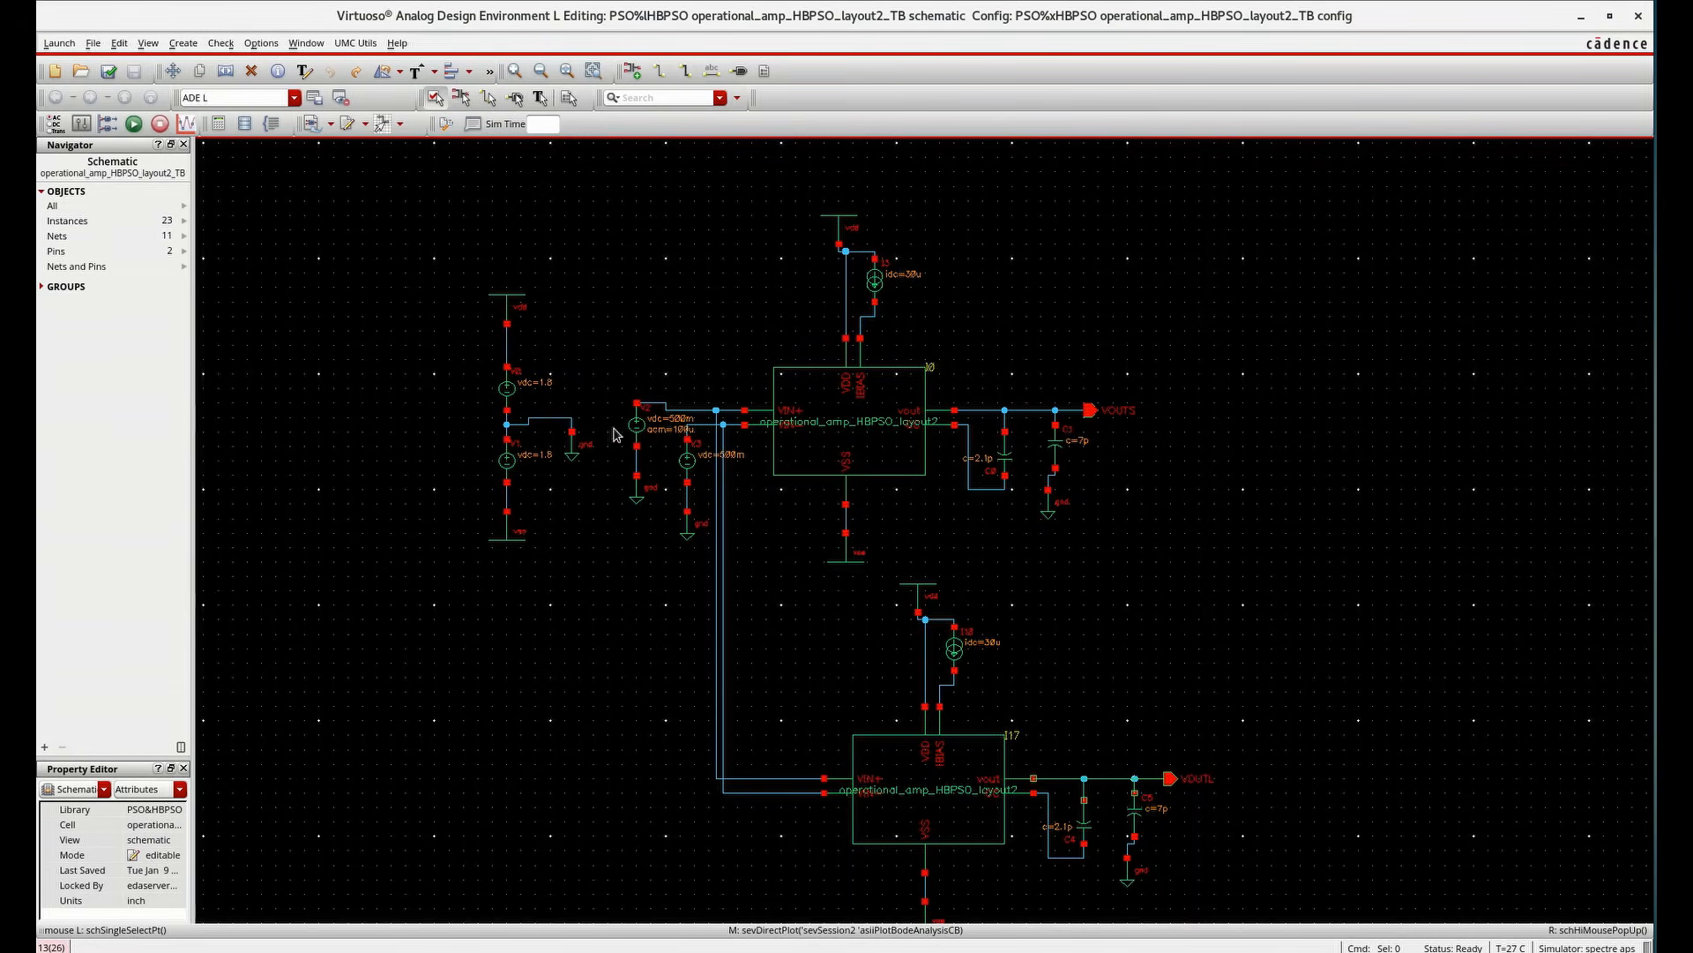
pyautogui.click(693, 413)
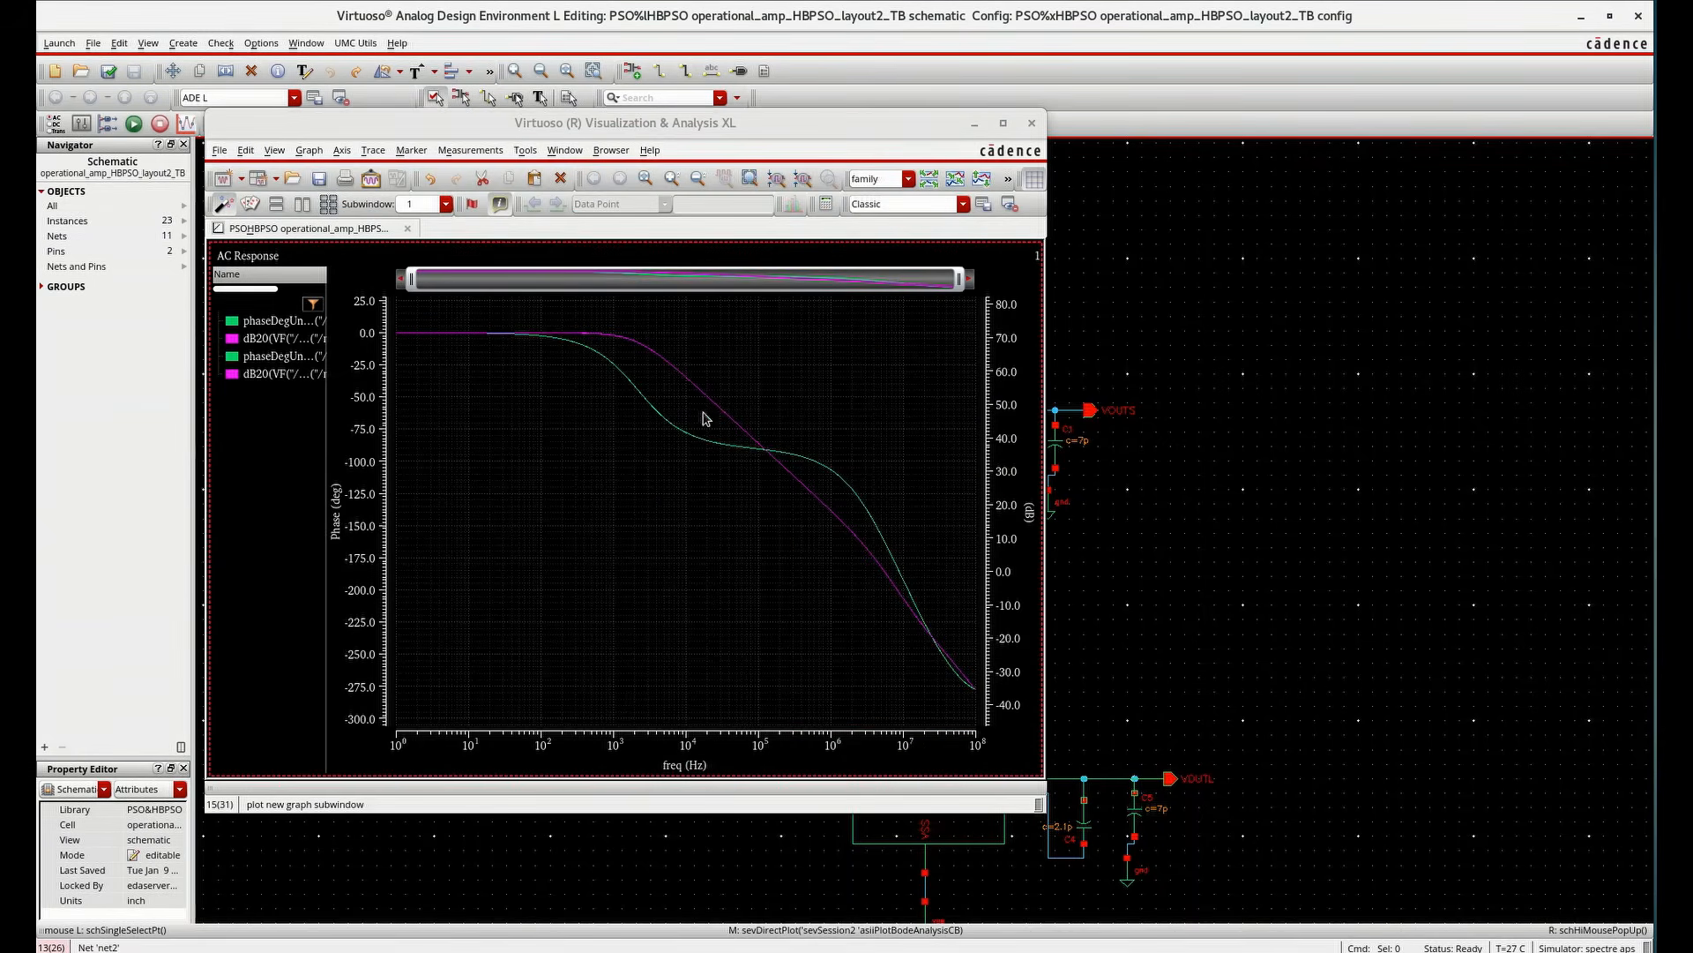
# Delete both phase traces from the AC Response graph
pyautogui.rightClick(246, 322)
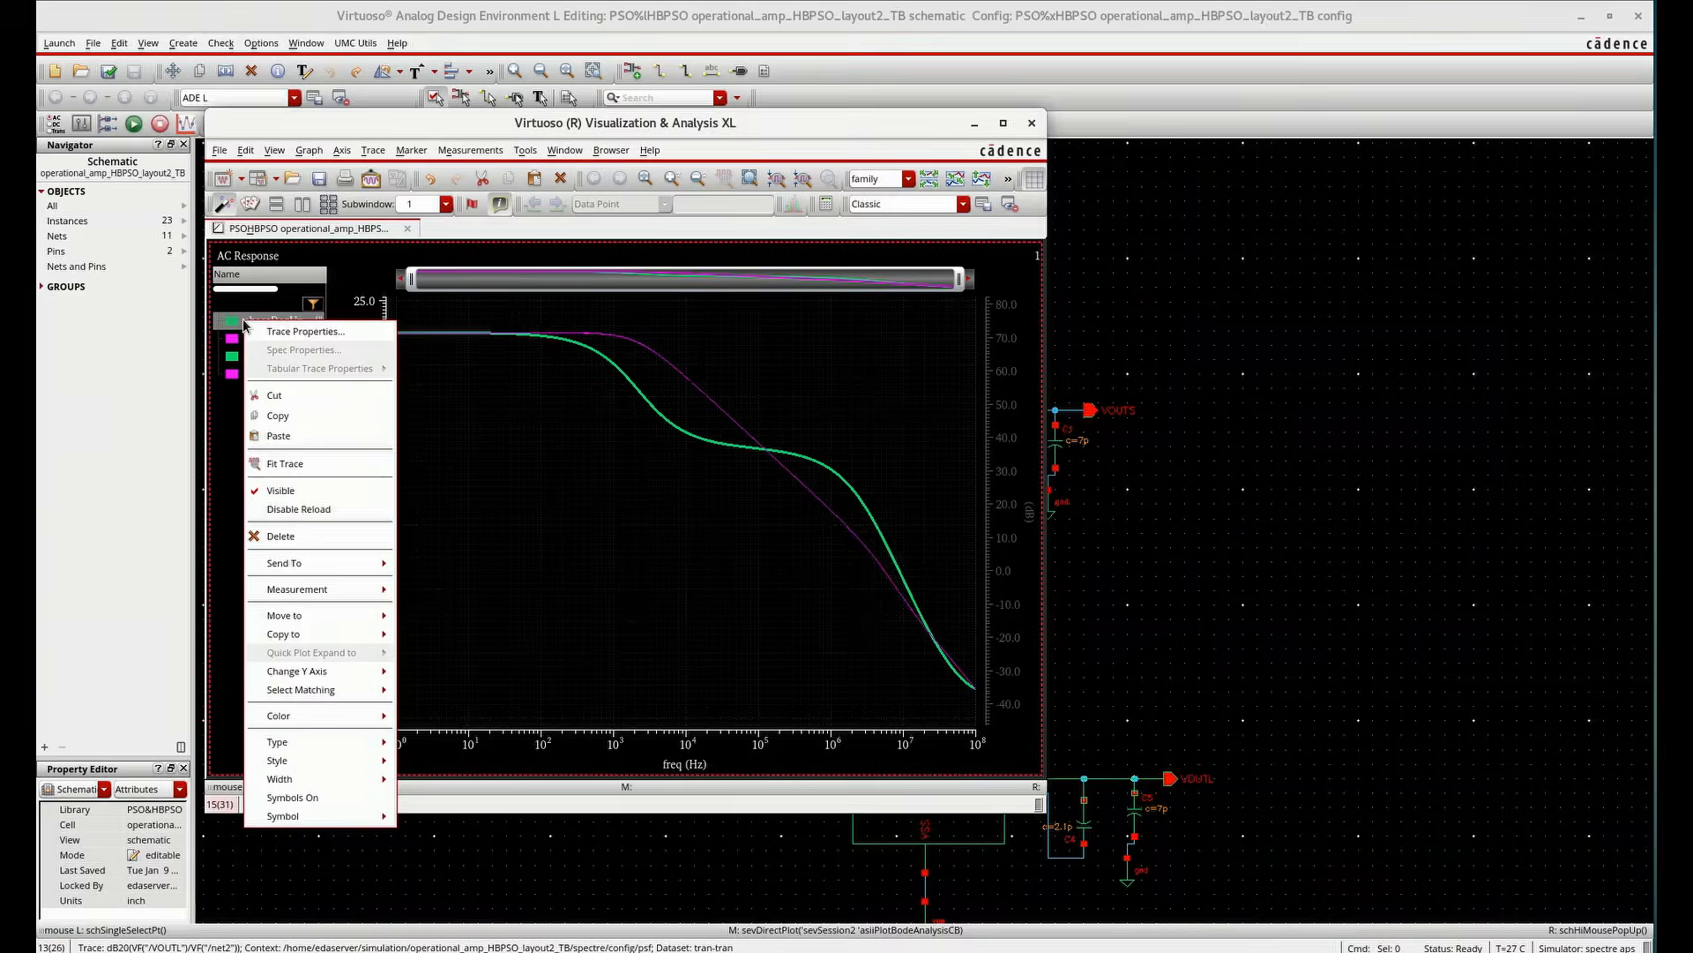
pyautogui.click(294, 538)
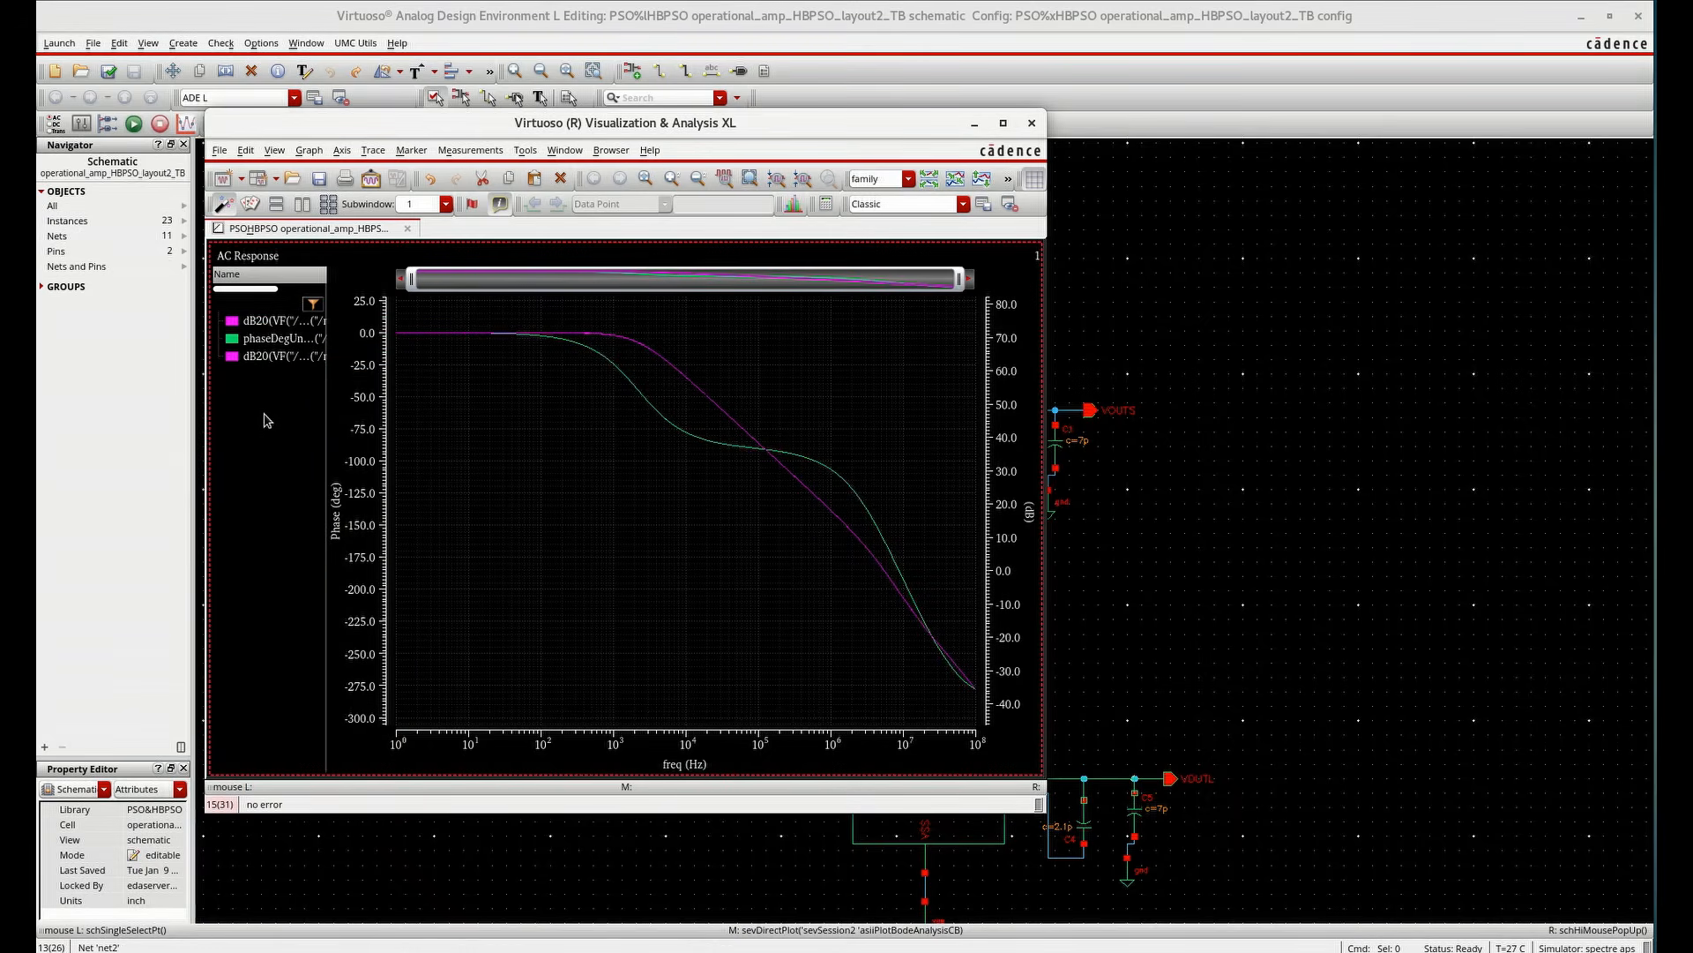
pyautogui.rightClick(262, 341)
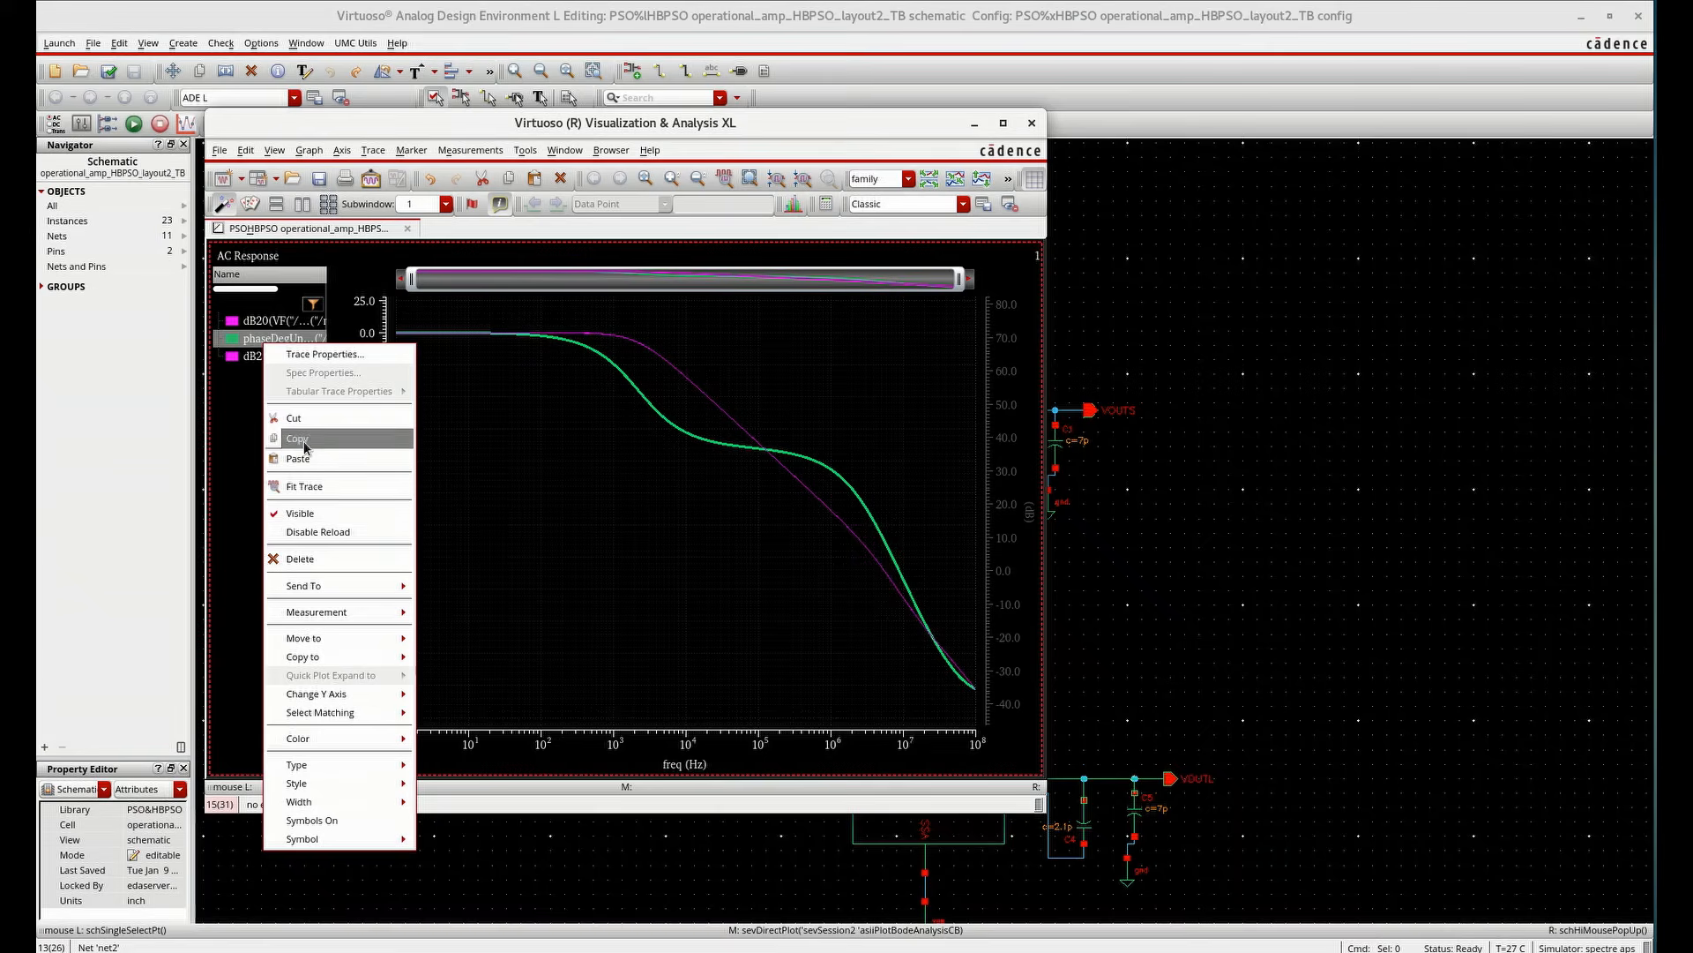
pyautogui.click(305, 559)
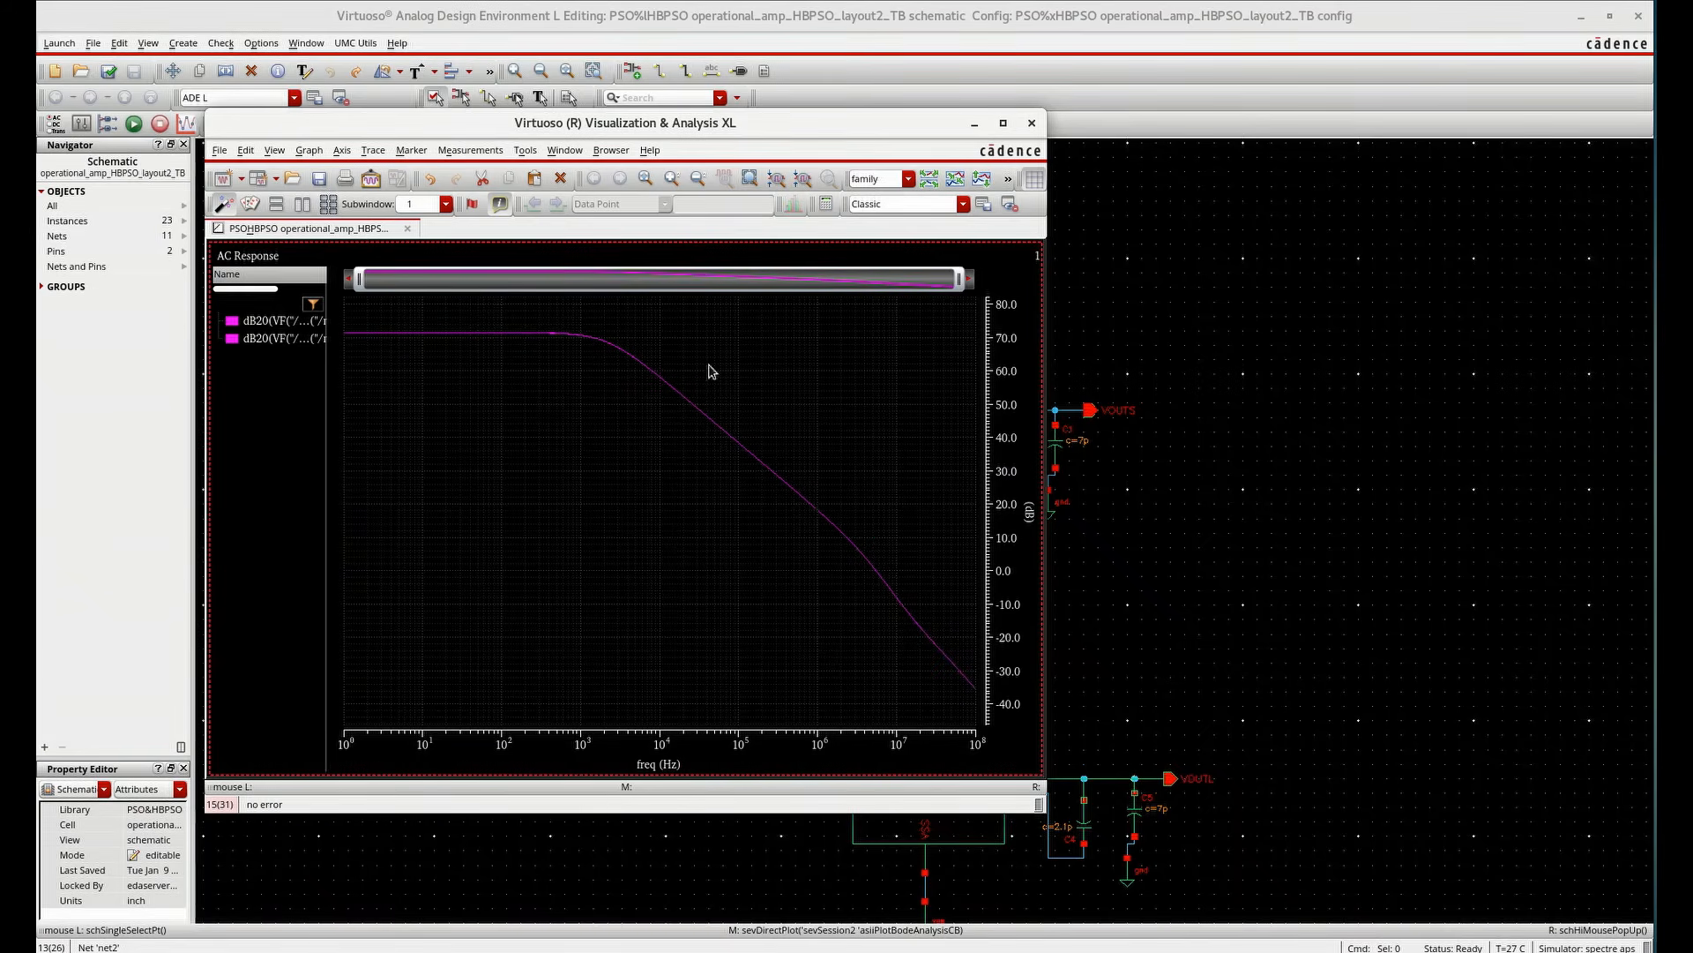
# Maximize the waveform window and split the two dB20 magnitude traces into separate strips
pyautogui.doubleClick(771, 129)
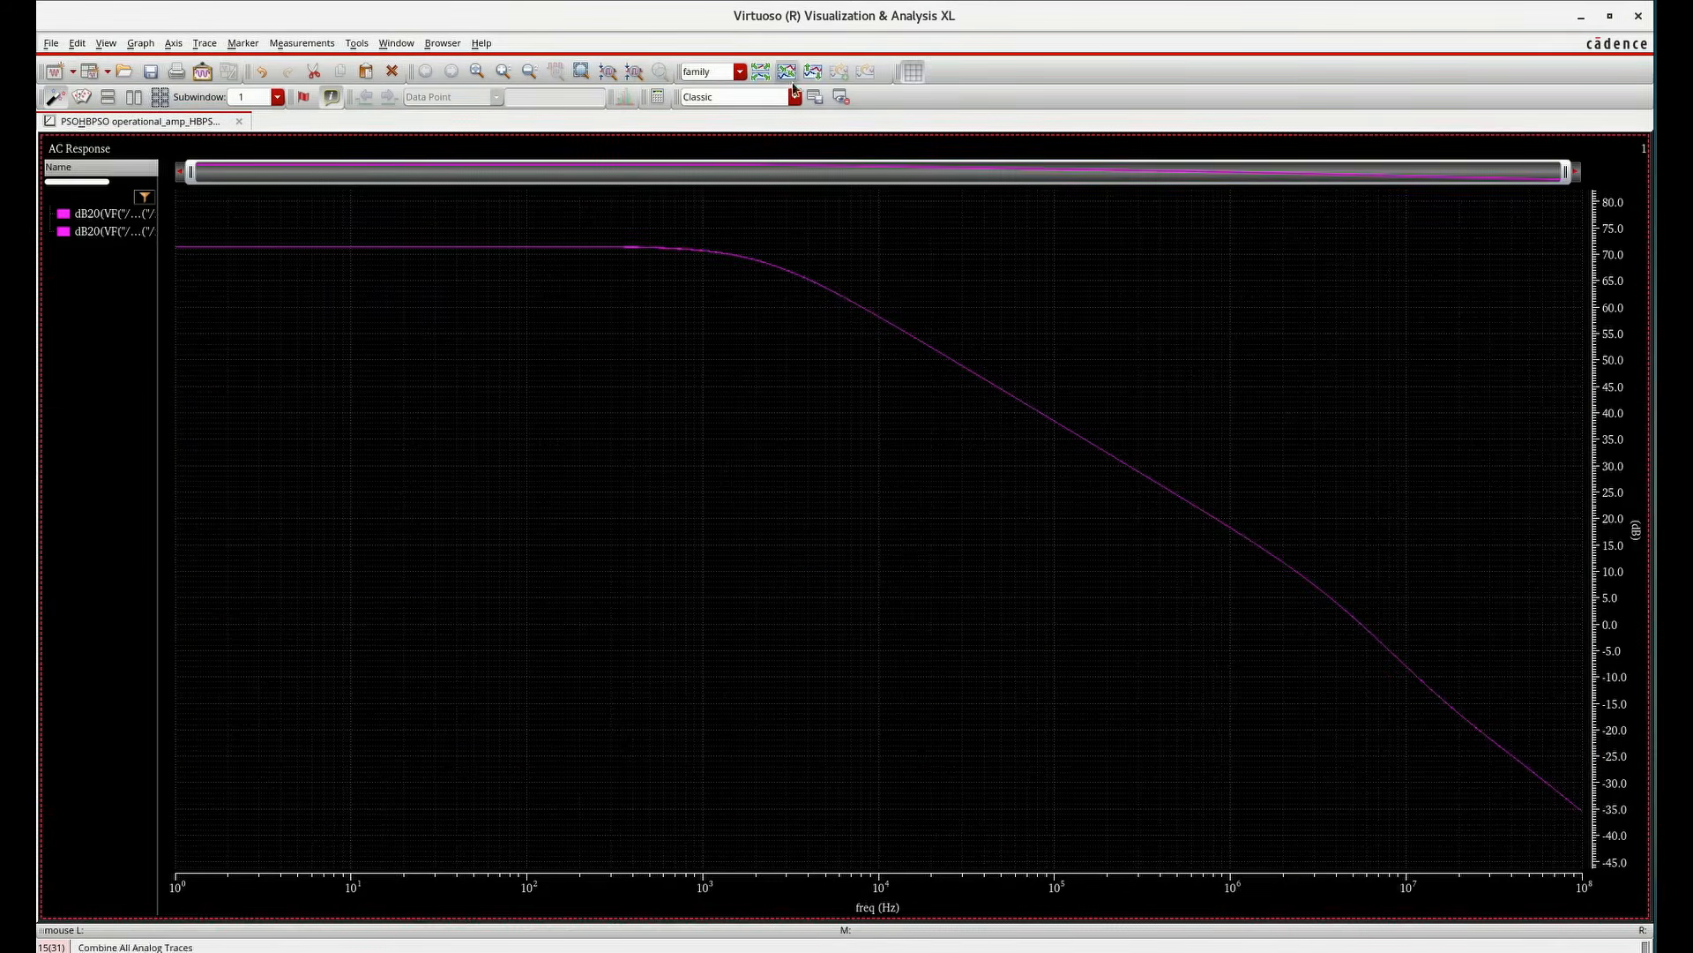
pyautogui.click(811, 76)
pyautogui.moveTo(541, 217)
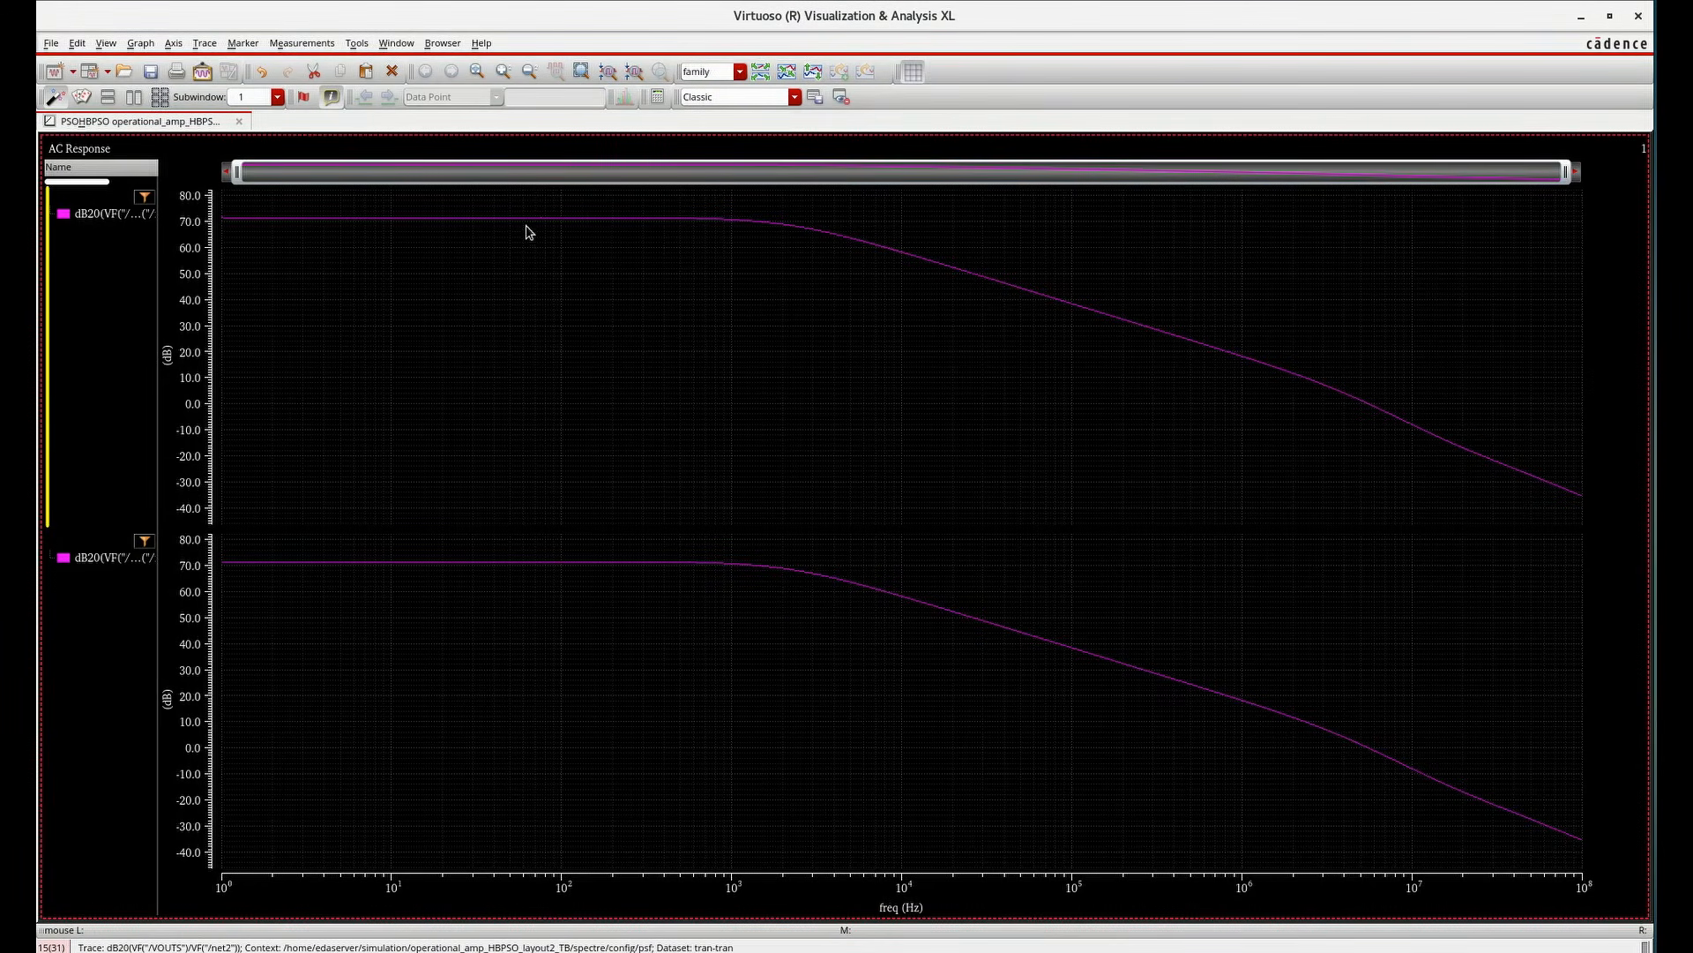
# Place a vertical marker at about 48.9 Hz to compare the two low-frequency gains, then close the waveform window
pyautogui.moveTo(551, 568)
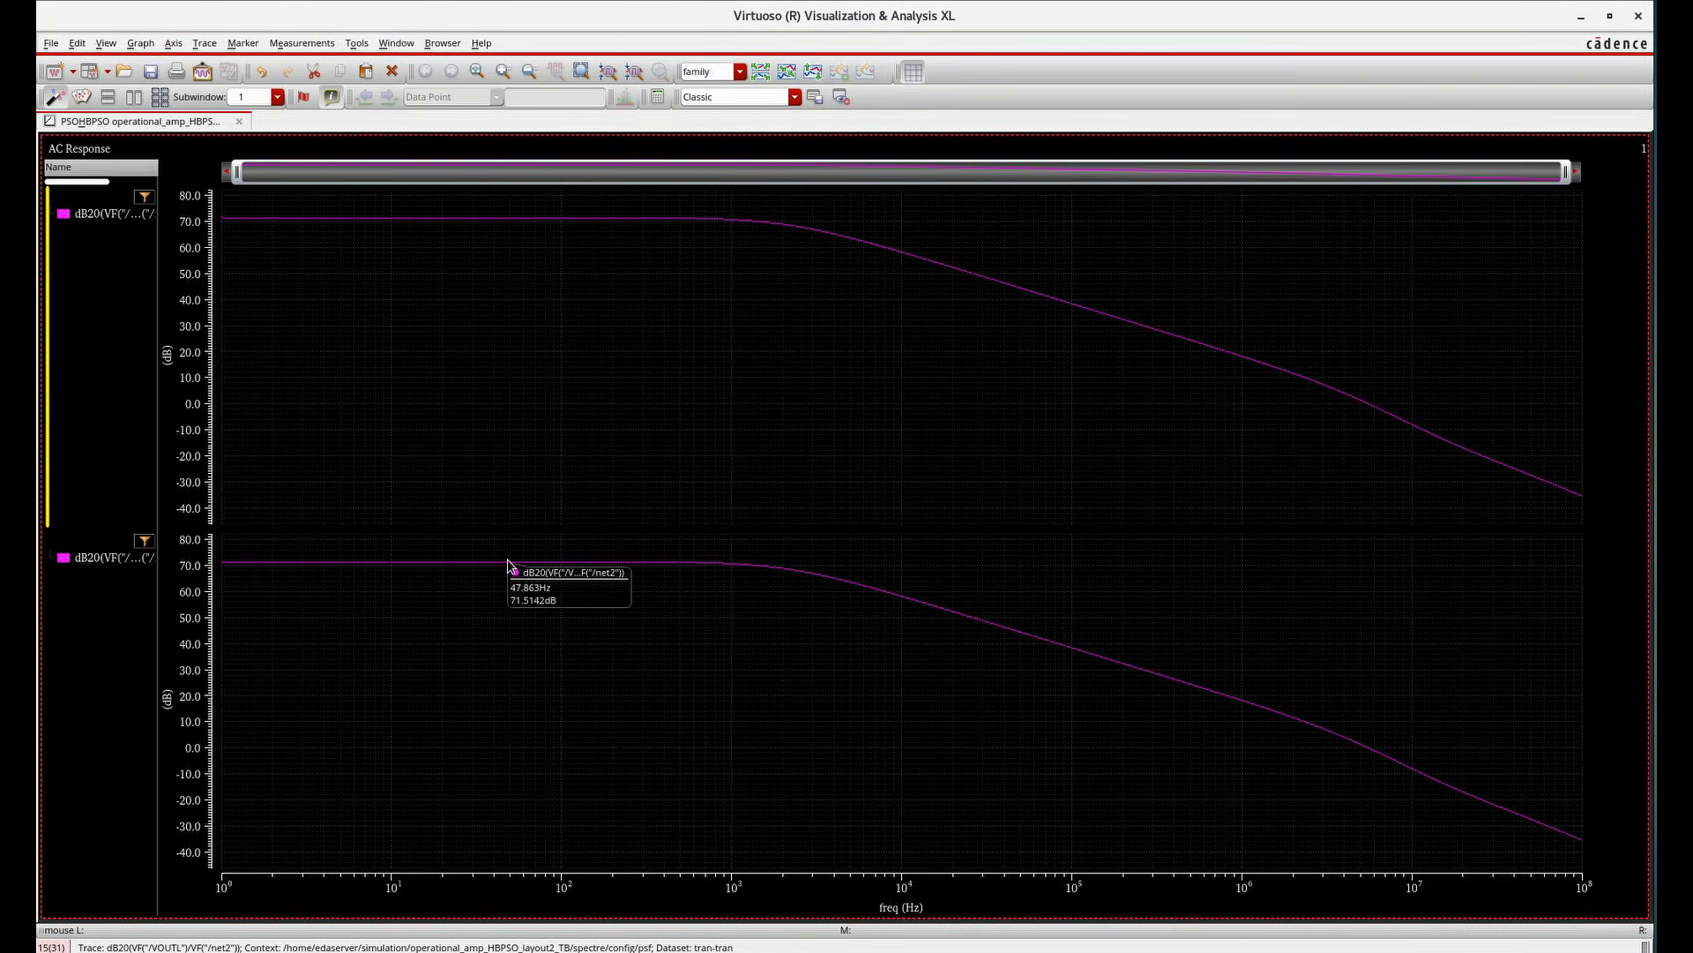
pyautogui.click(512, 597)
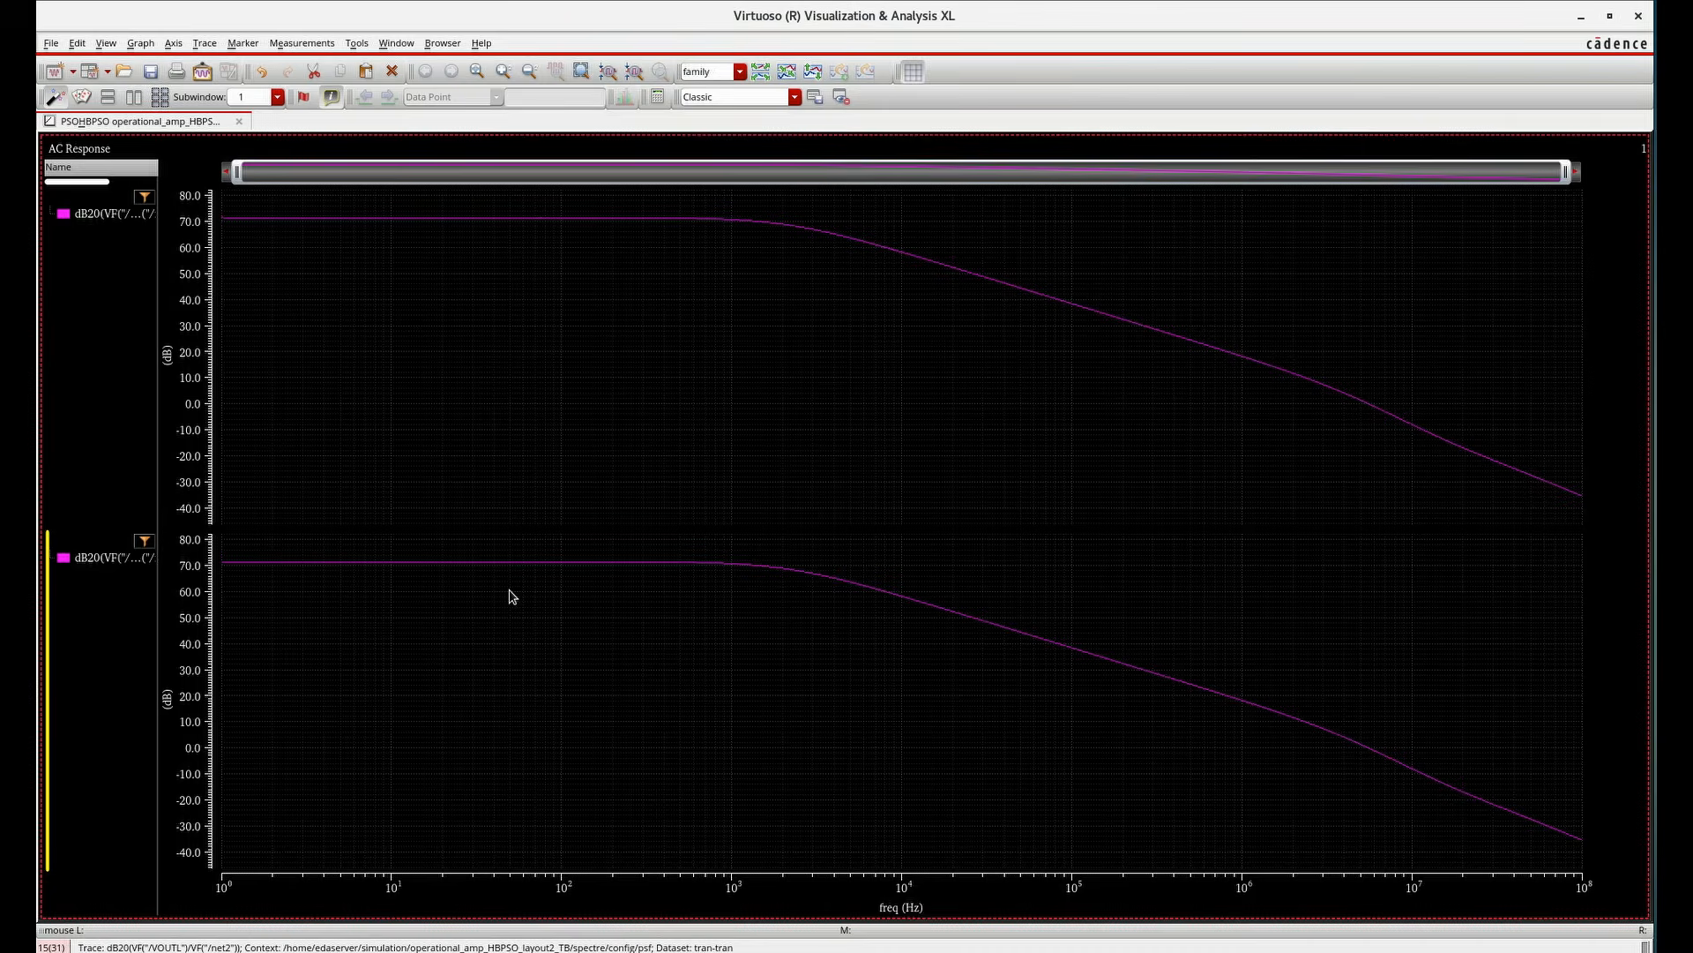
pyautogui.press('v')
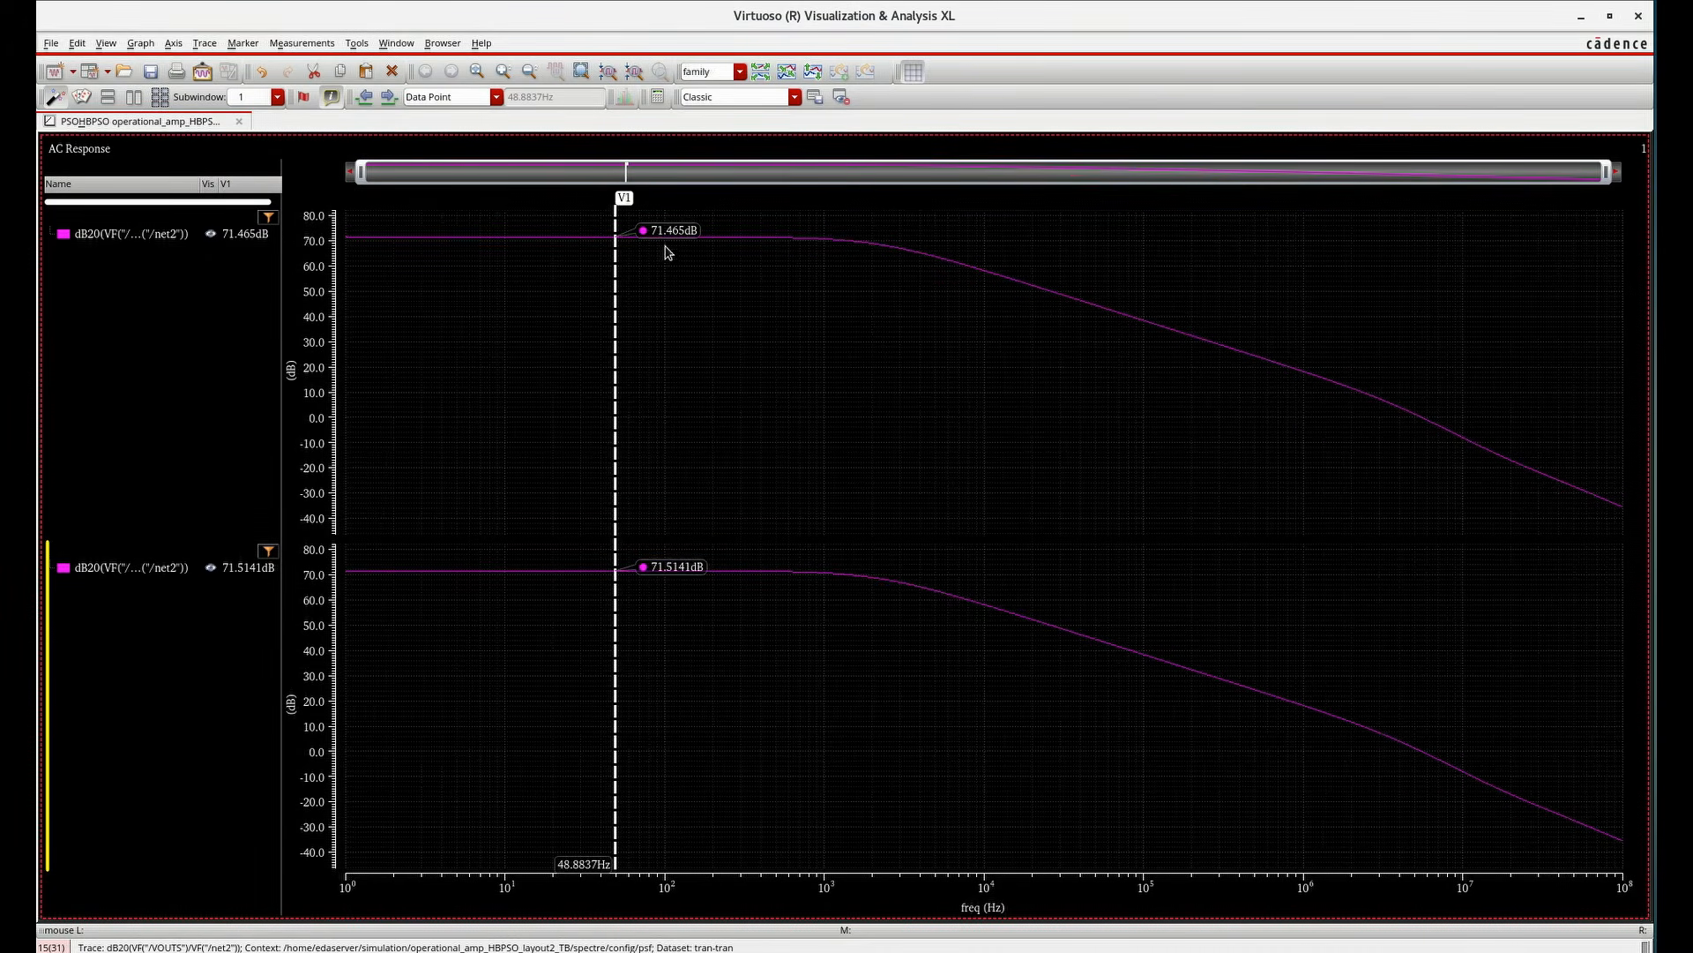
pyautogui.moveTo(677, 246)
pyautogui.moveTo(680, 580)
pyautogui.click(1638, 15)
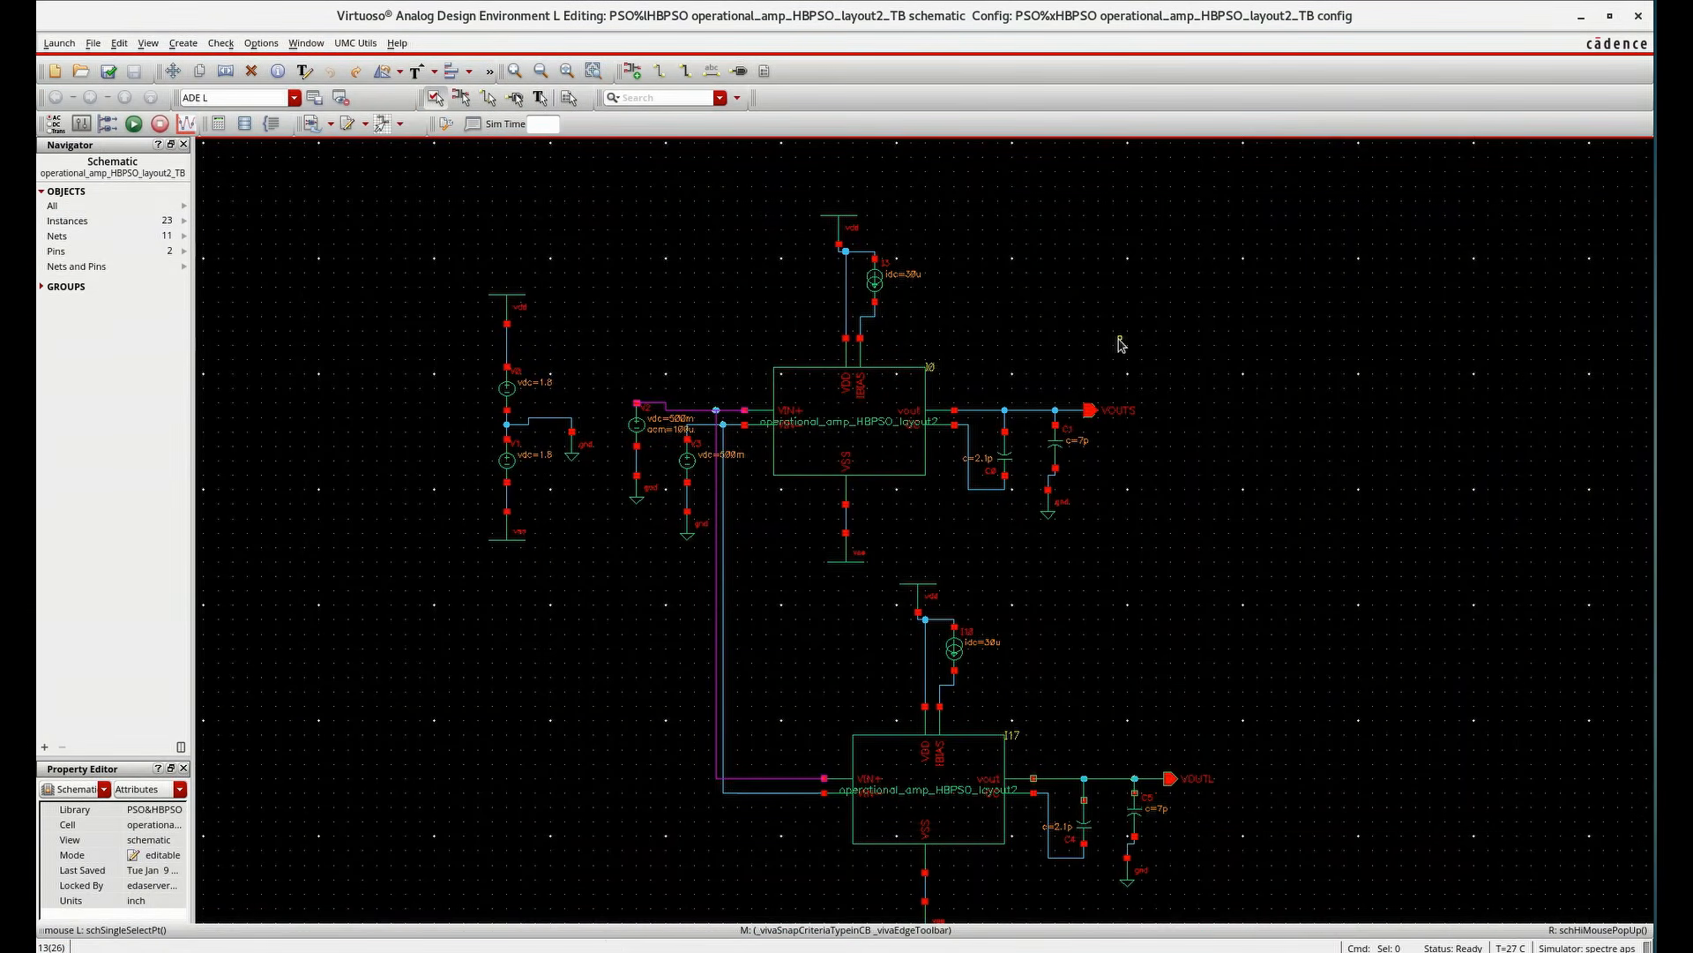